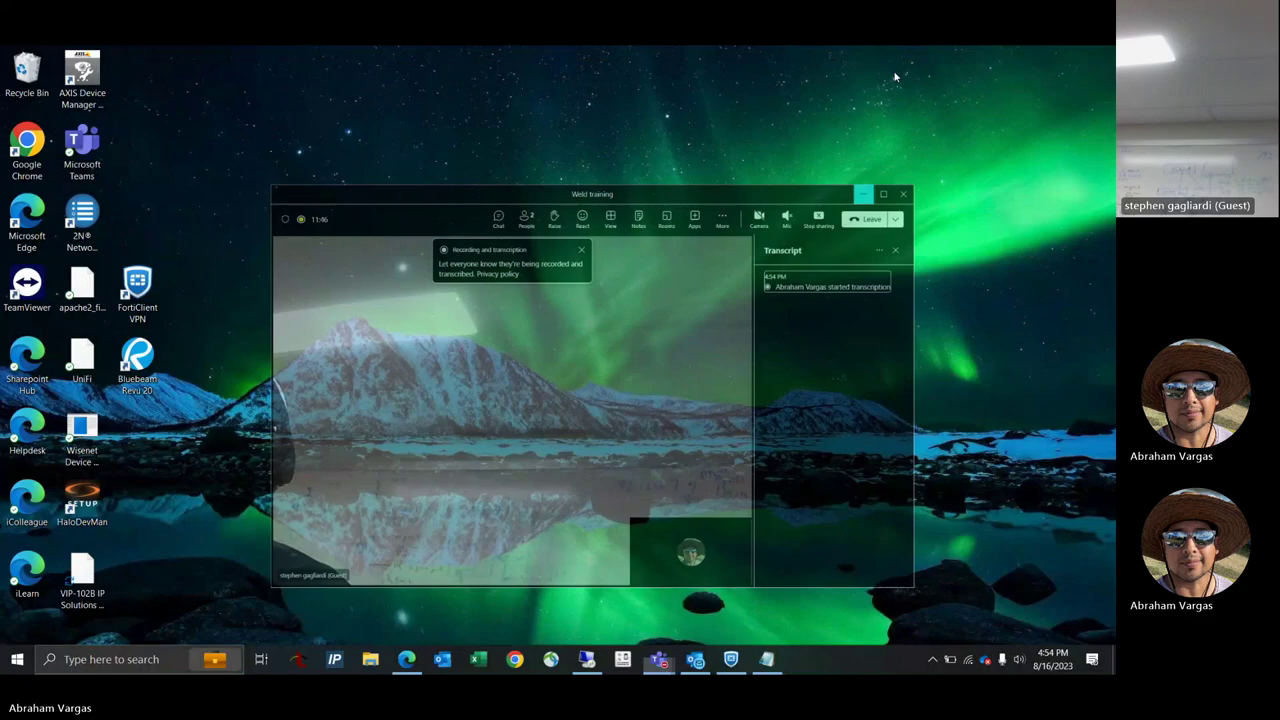
# In the remote session, minimize the VIP-102B Setup Tool and Chrome to reveal the desktop.
pyautogui.click(731, 660)
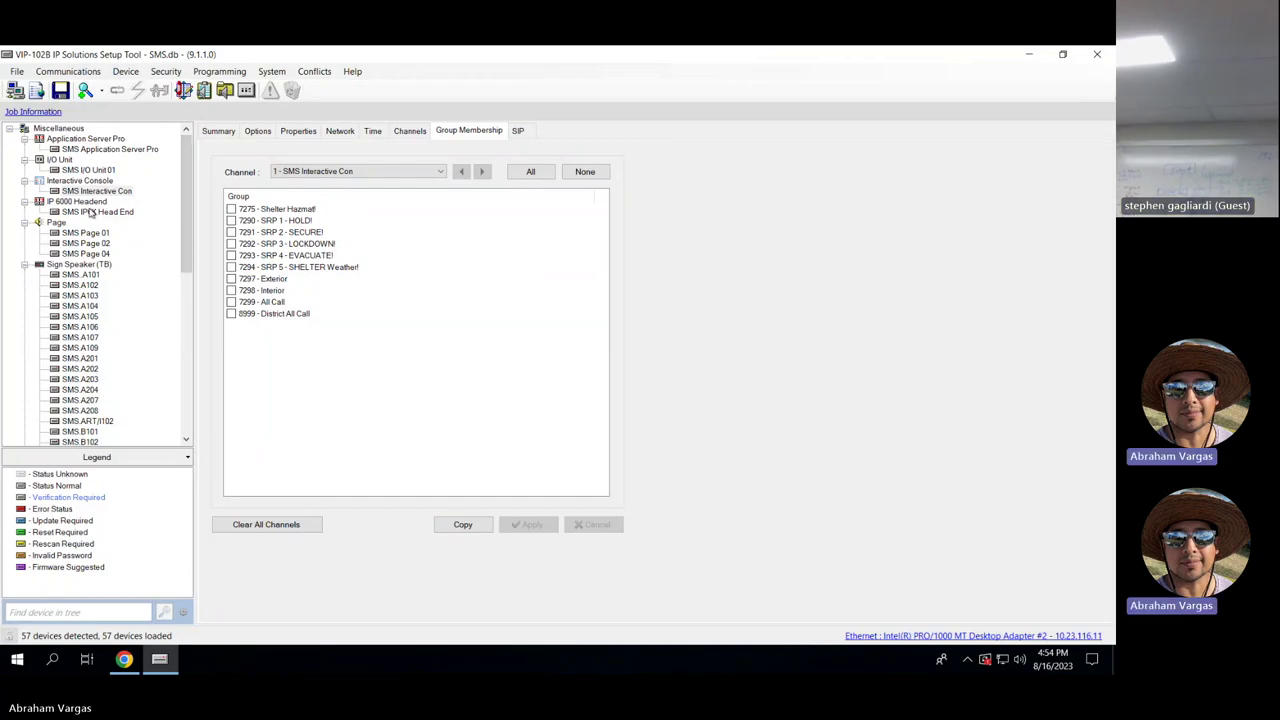
pyautogui.click(1030, 54)
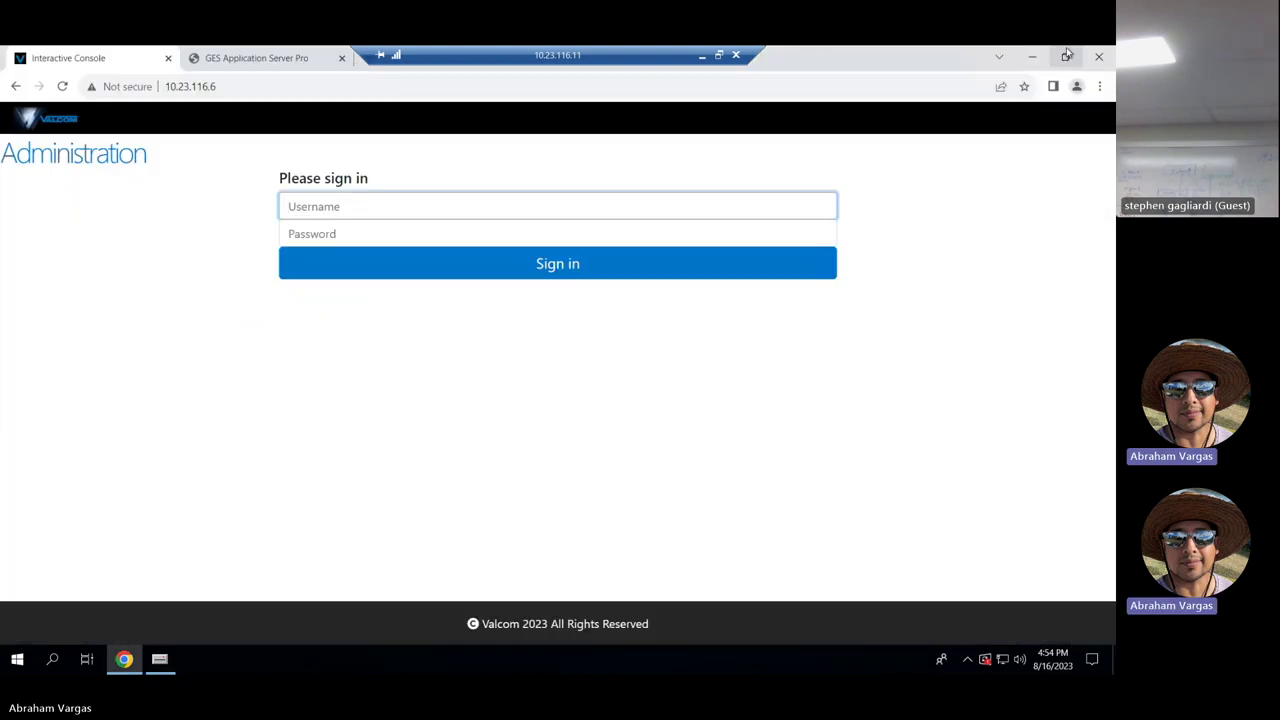
pyautogui.click(1036, 58)
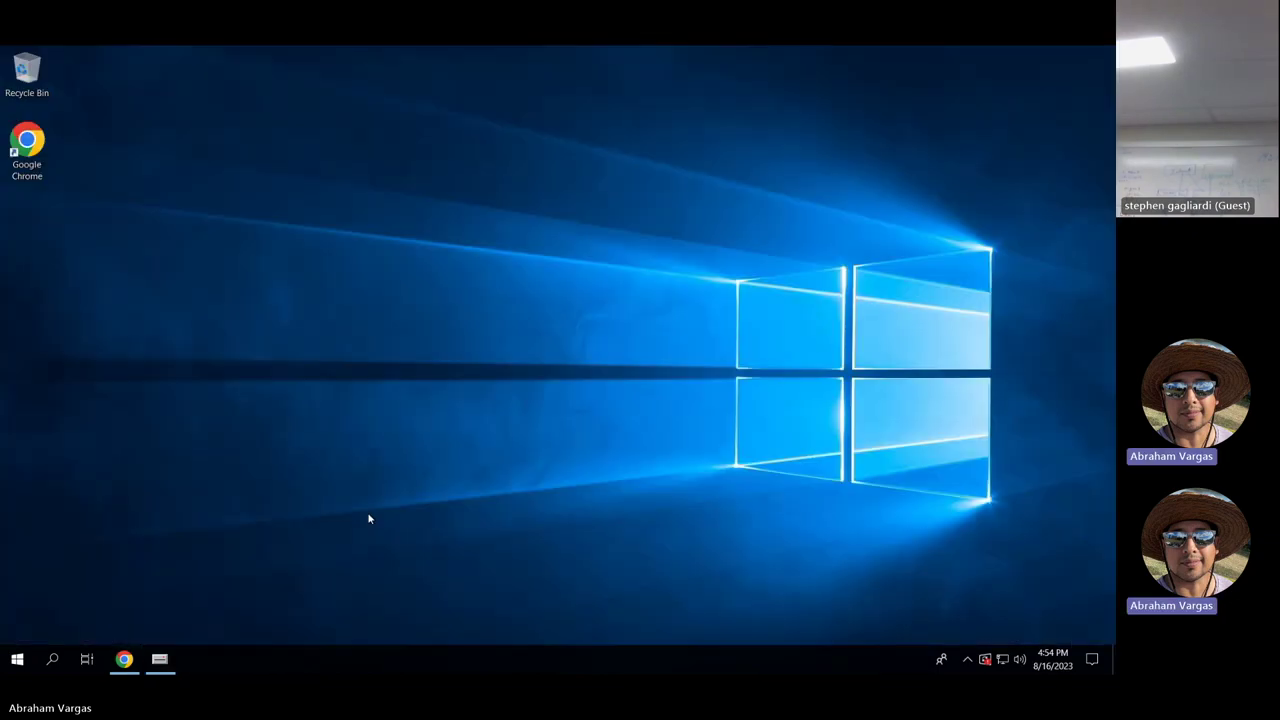
pyautogui.click(157, 661)
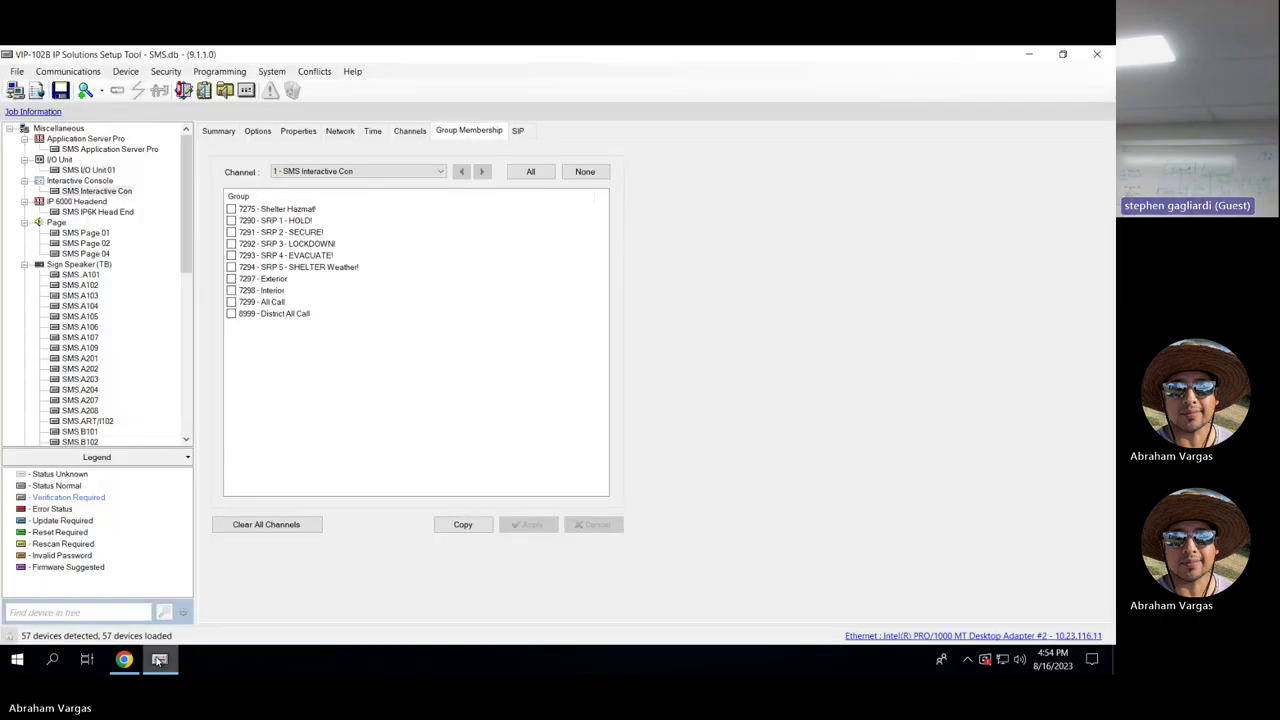
pyautogui.click(158, 661)
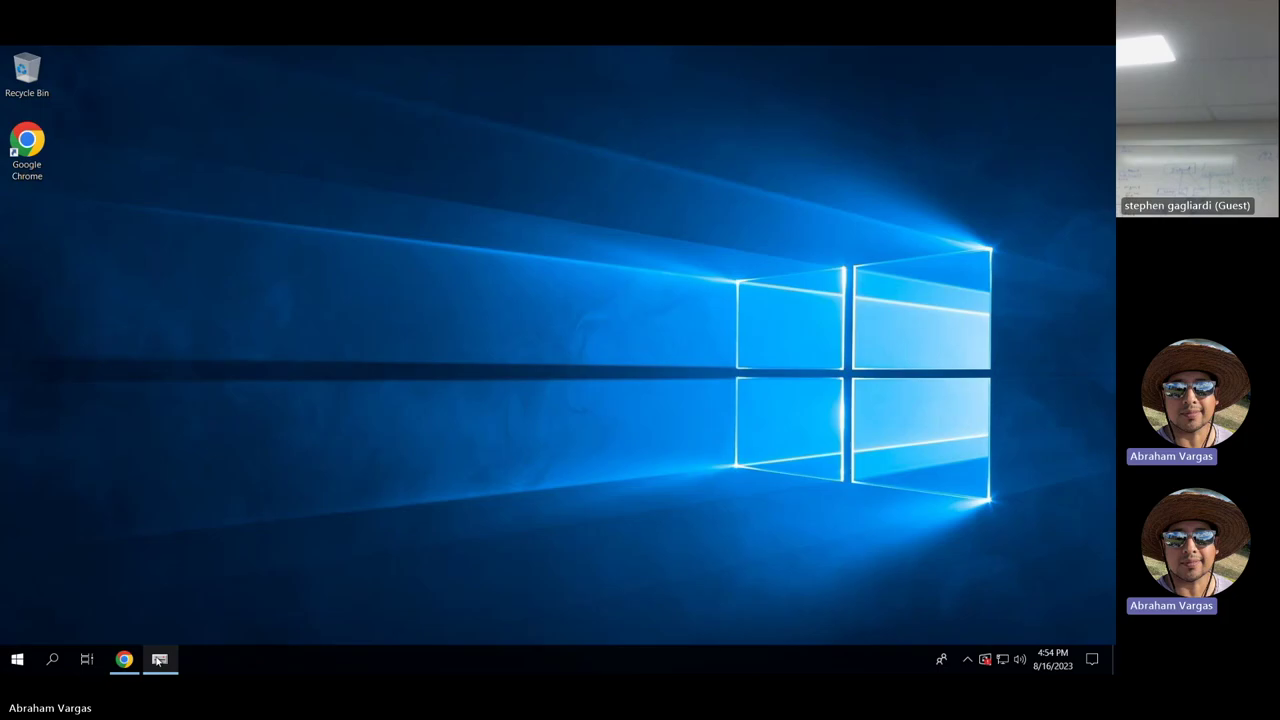
pyautogui.click(158, 661)
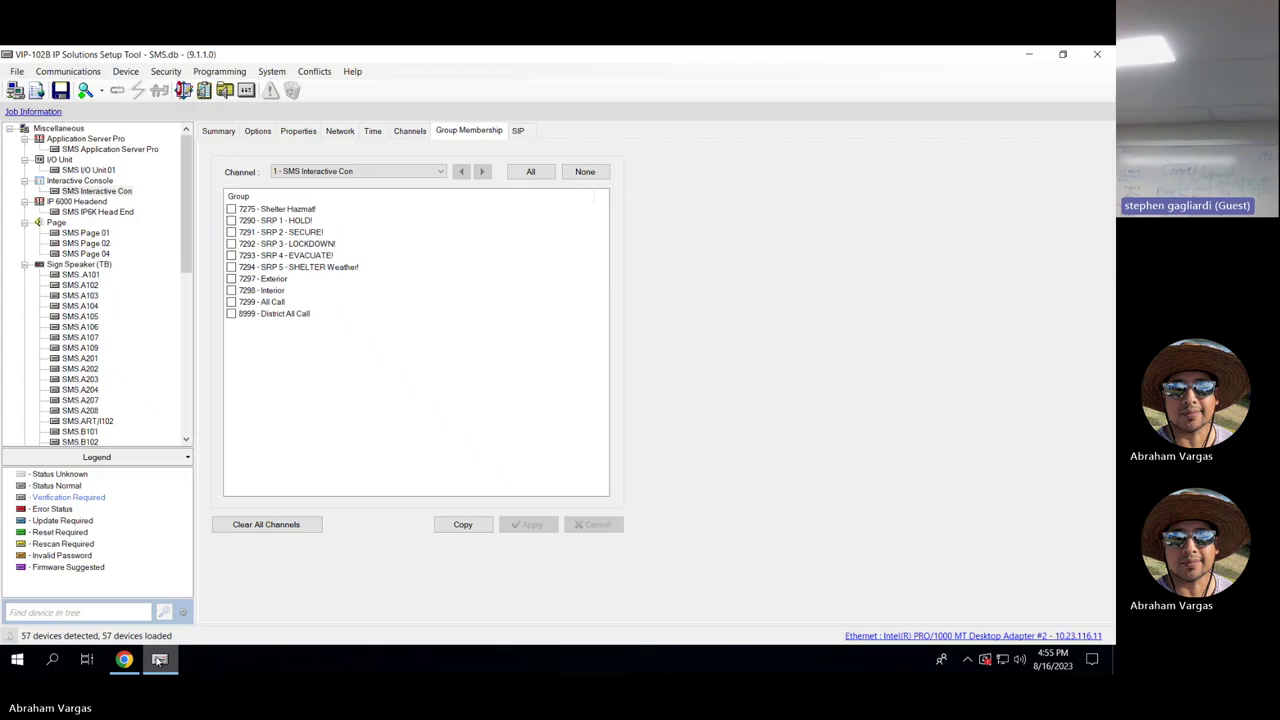
pyautogui.click(1029, 54)
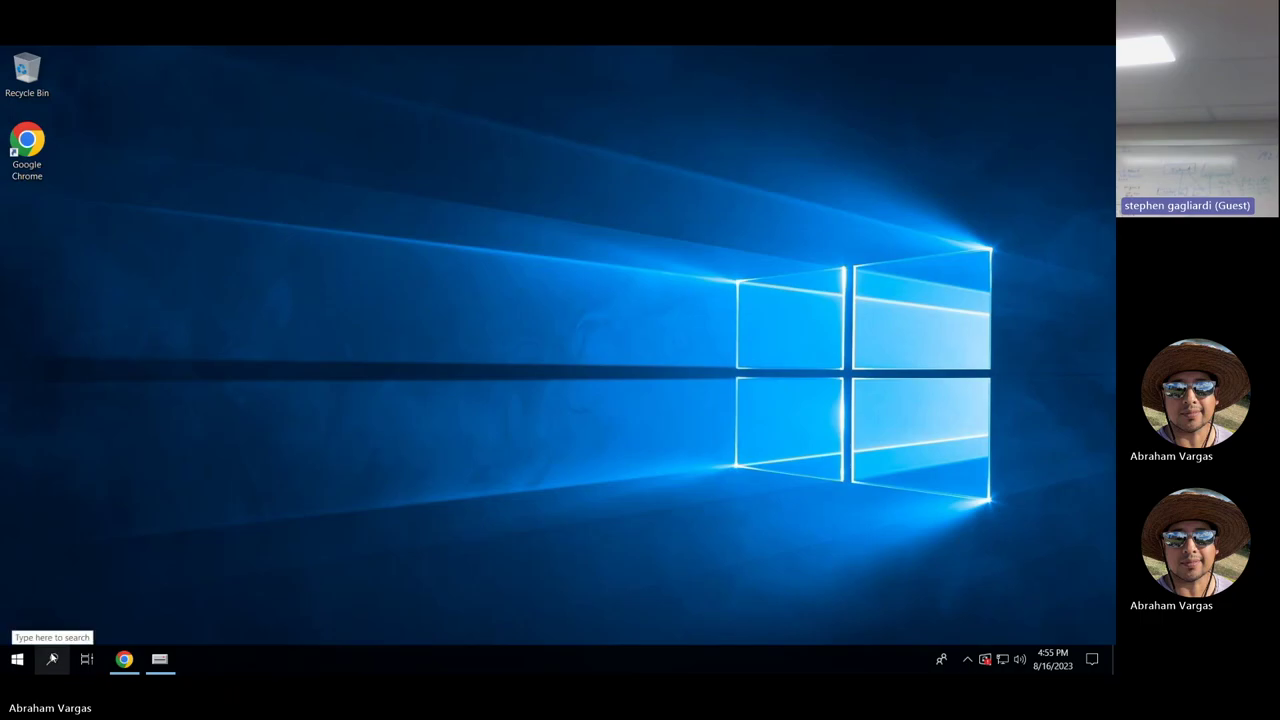
# Launch Computer Management from the Start button's power-user menu.
pyautogui.rightClick(52, 658)
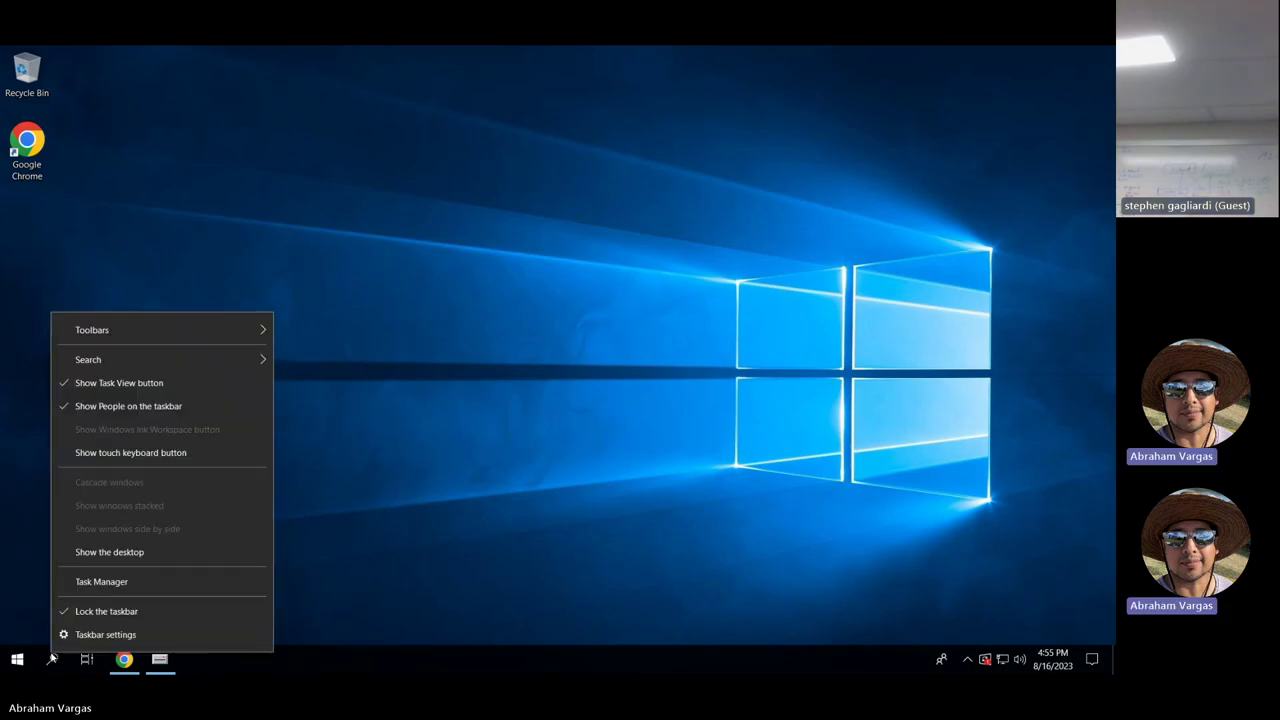
pyautogui.click(24, 660)
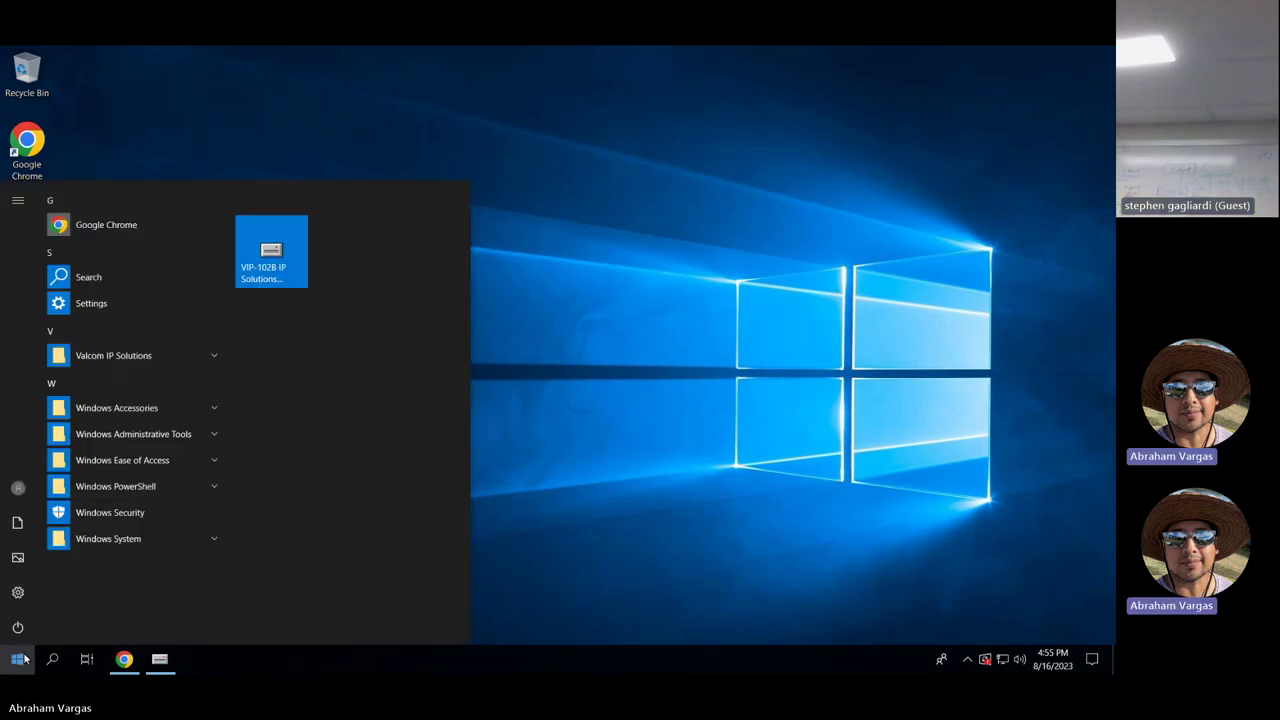
pyautogui.click(46, 660)
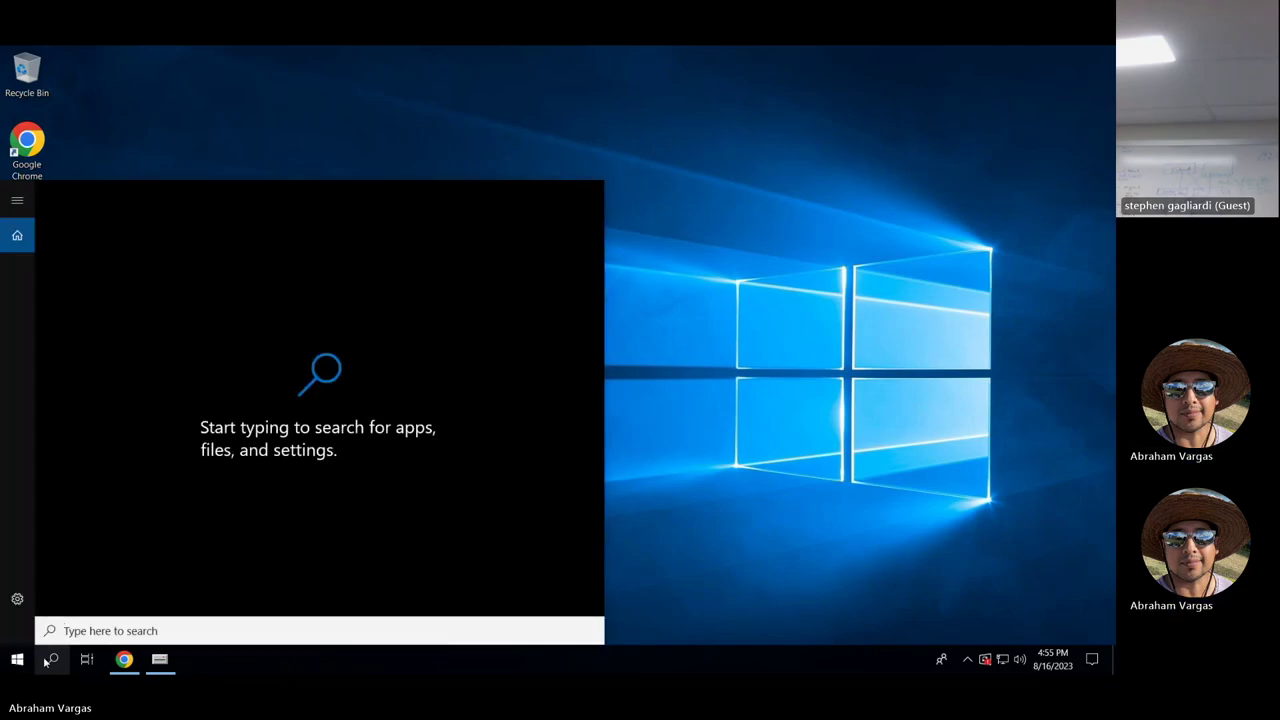
pyautogui.rightClick(46, 662)
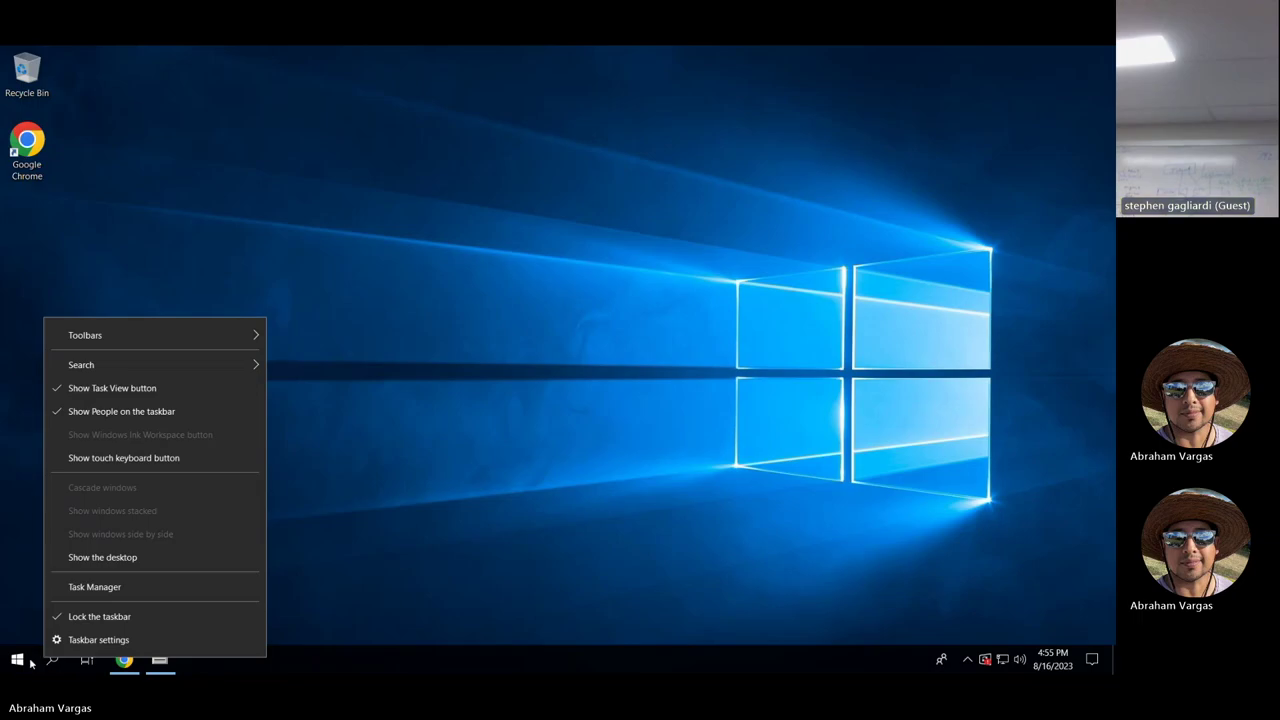
pyautogui.rightClick(18, 662)
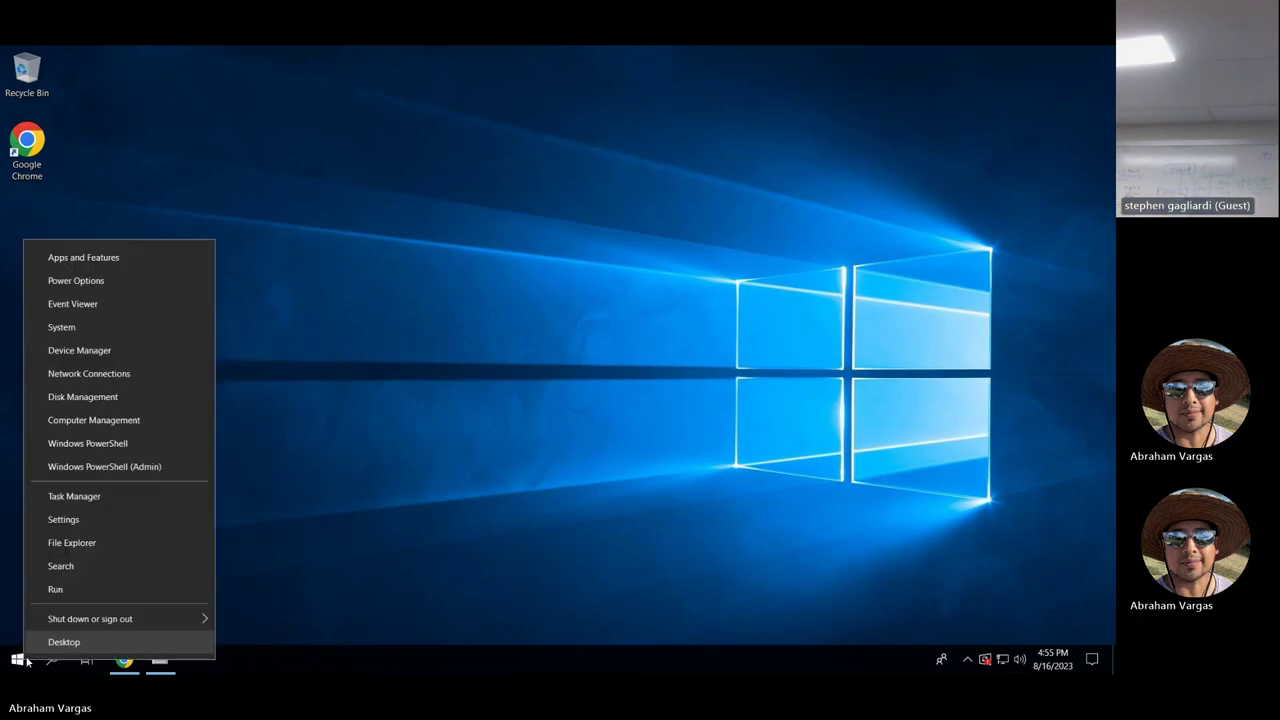
pyautogui.click(108, 422)
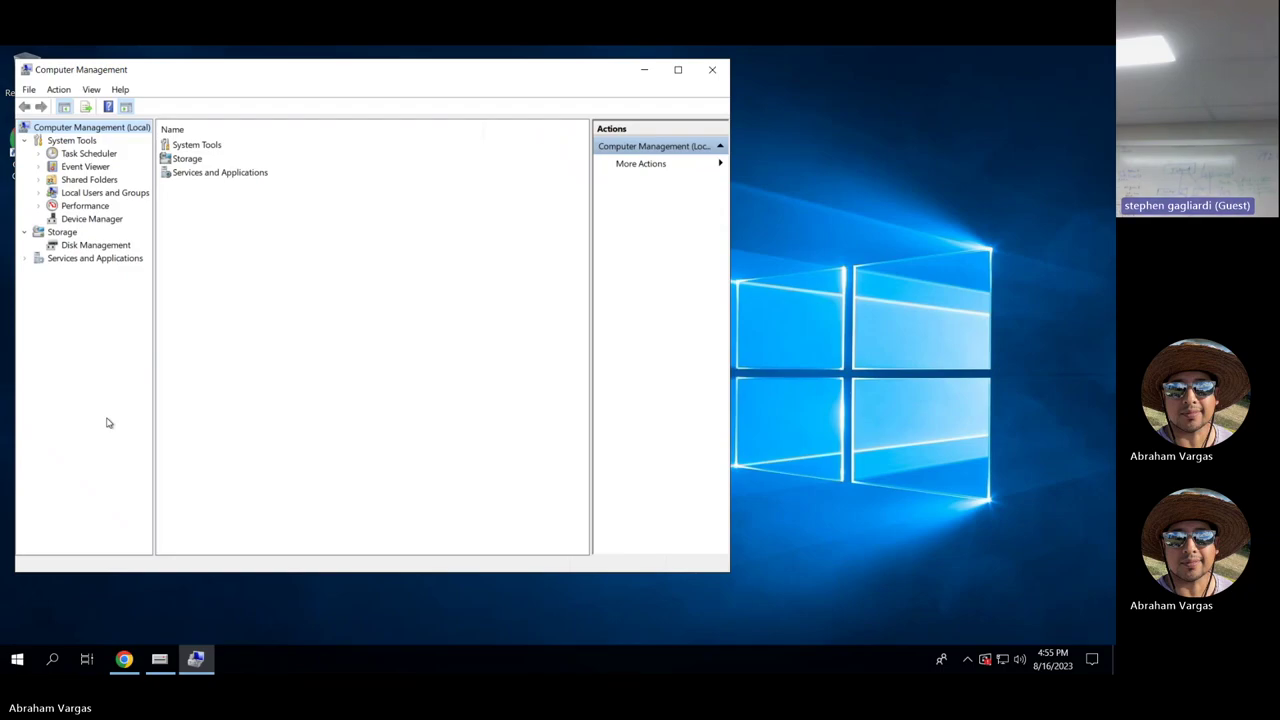
# Open System Tools > Local Users and Groups > Users to list the local accounts.
pyautogui.click(62, 194)
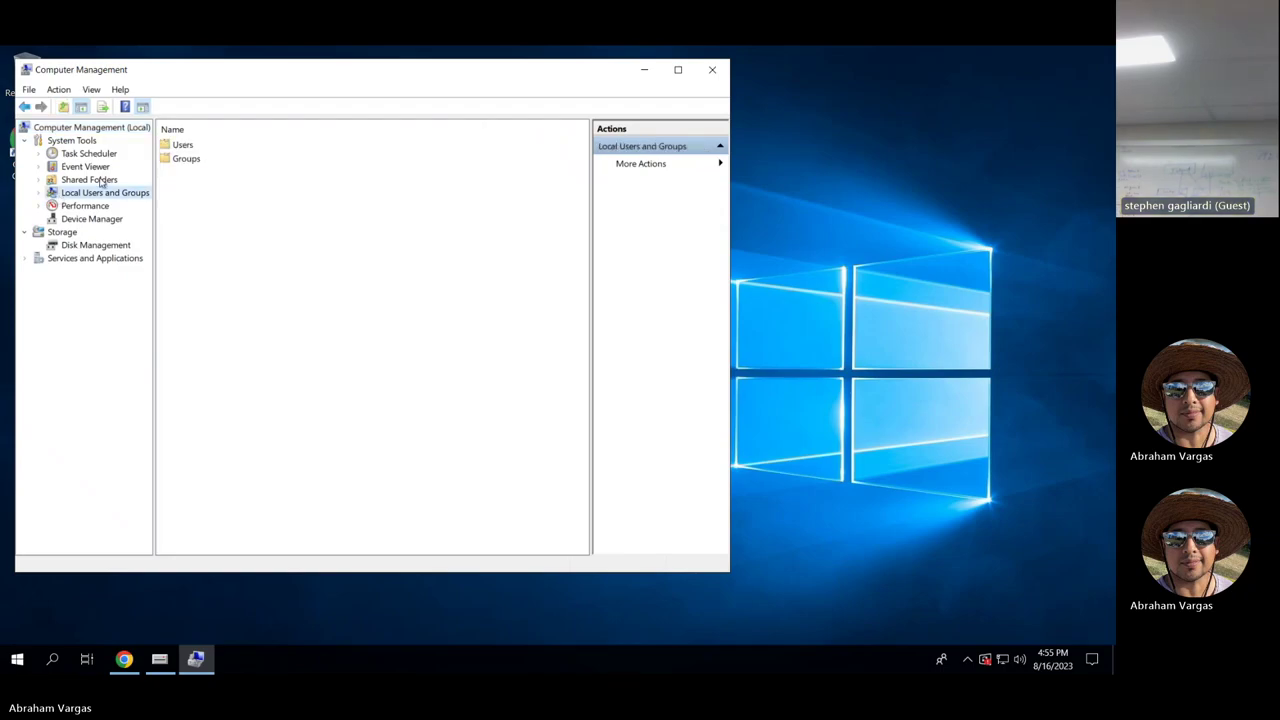
pyautogui.click(183, 146)
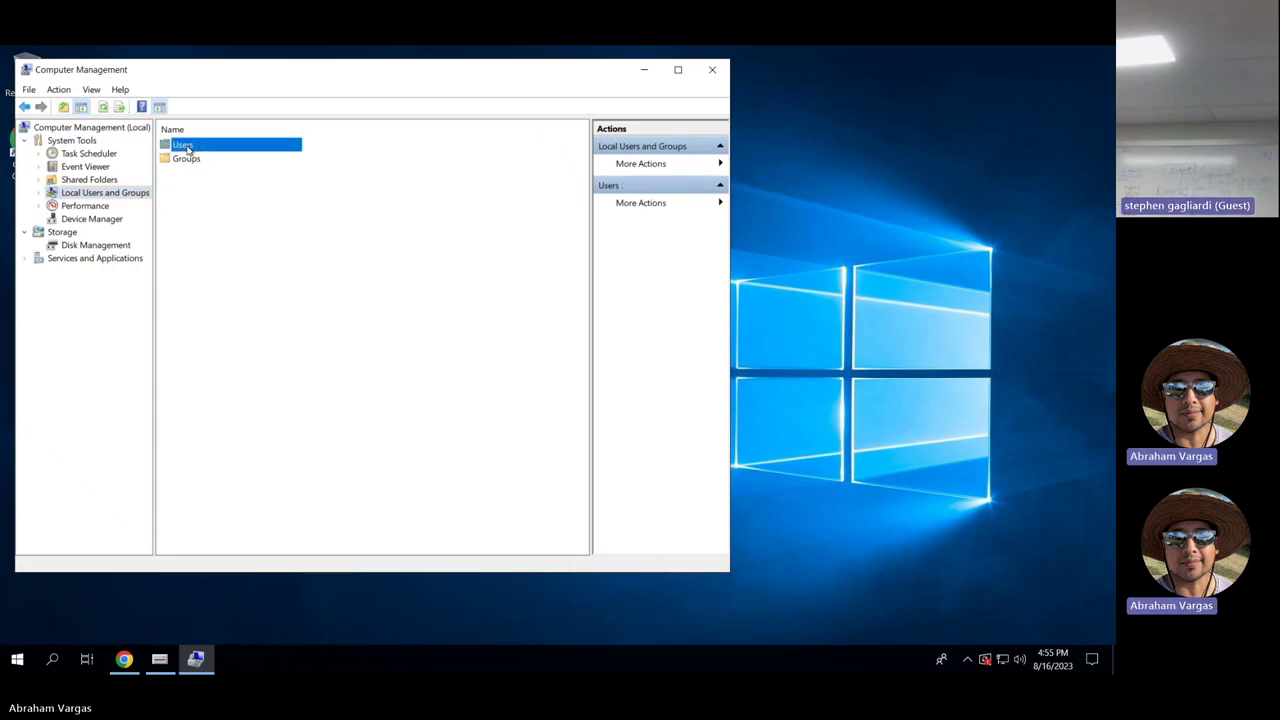
pyautogui.doubleClick(185, 147)
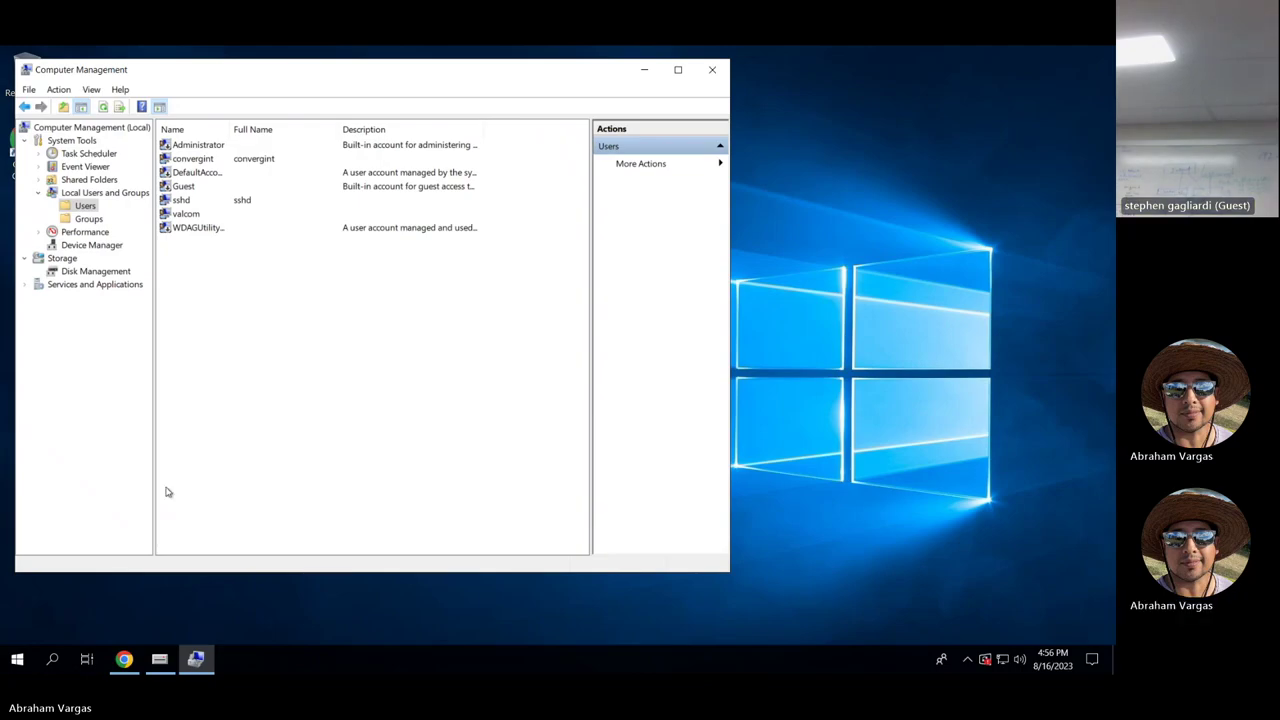
pyautogui.click(30, 663)
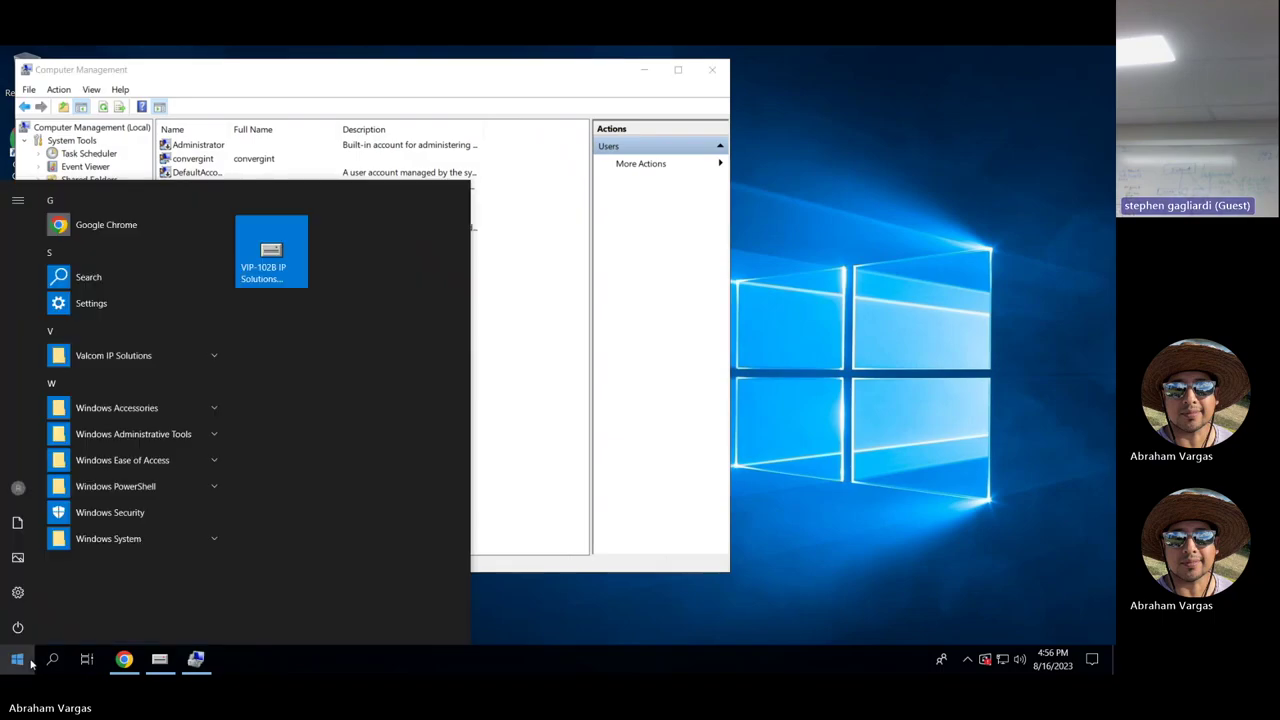
# Open System > About and scroll to Windows 10 Enterprise LTSC 1809, build 17763.4252.
pyautogui.click(19, 593)
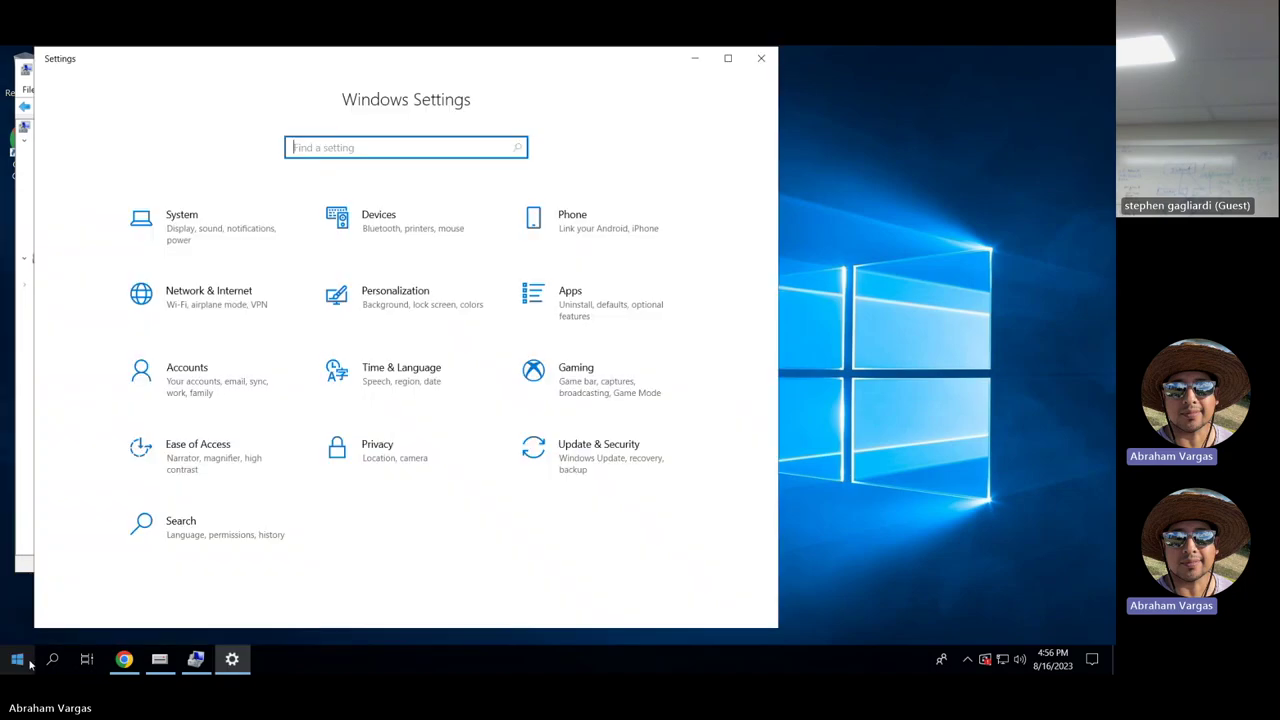
pyautogui.rightClick(31, 664)
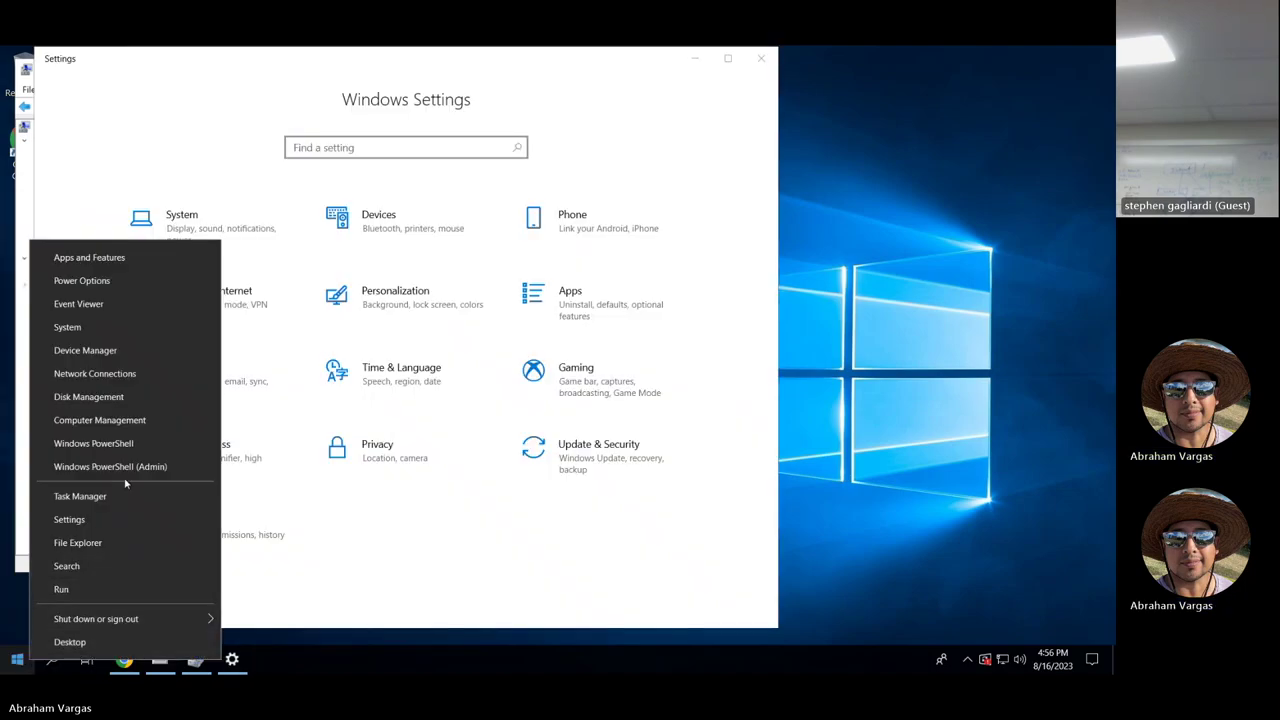
pyautogui.click(125, 336)
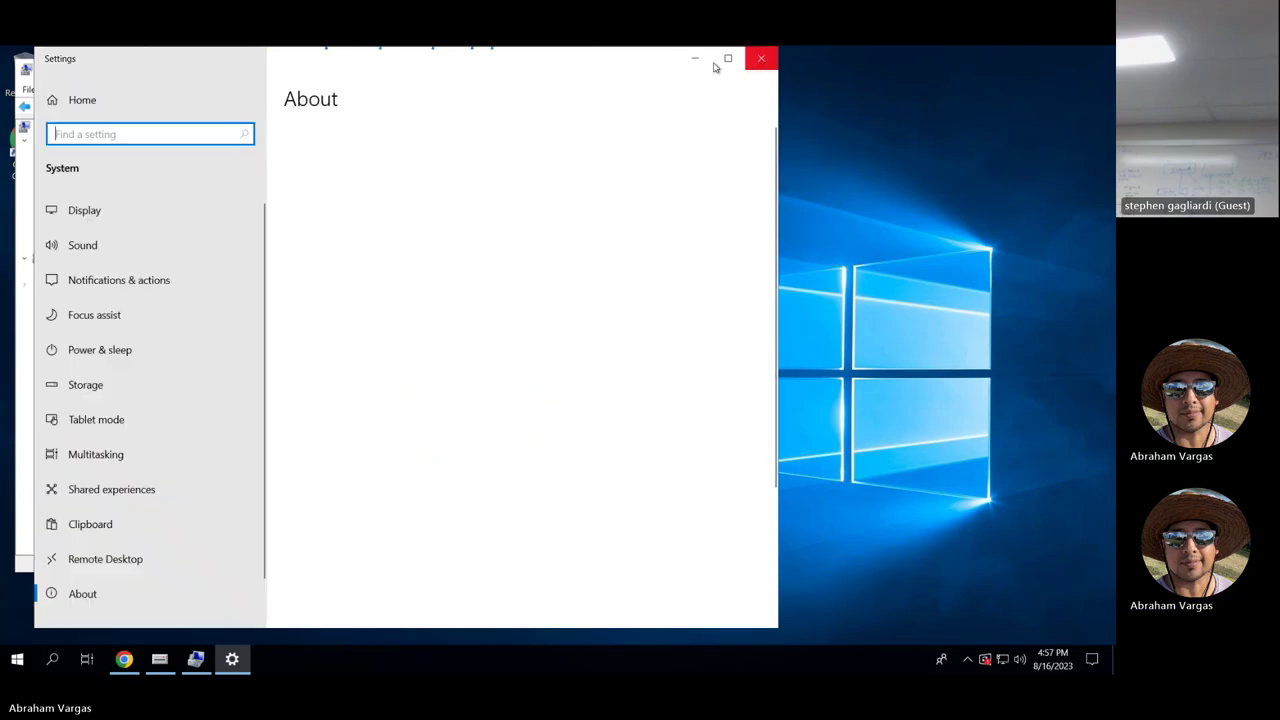
pyautogui.click(127, 595)
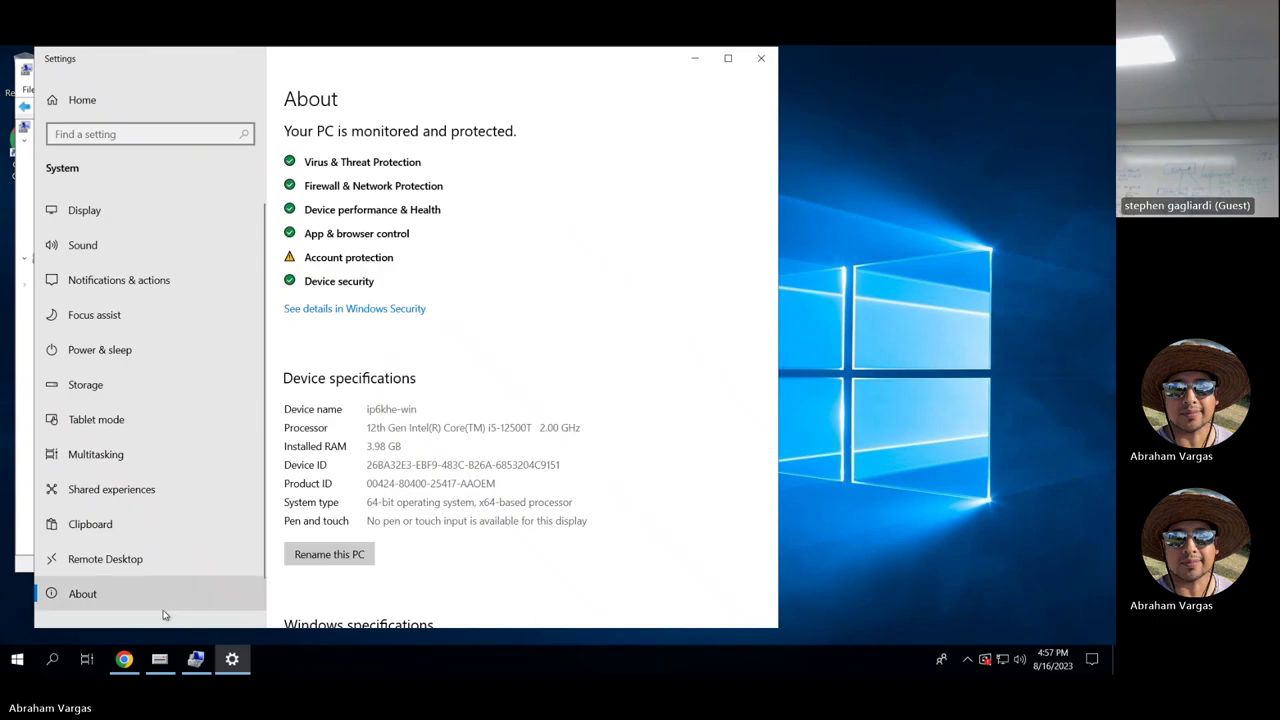
pyautogui.scroll(-3, 515, 455)
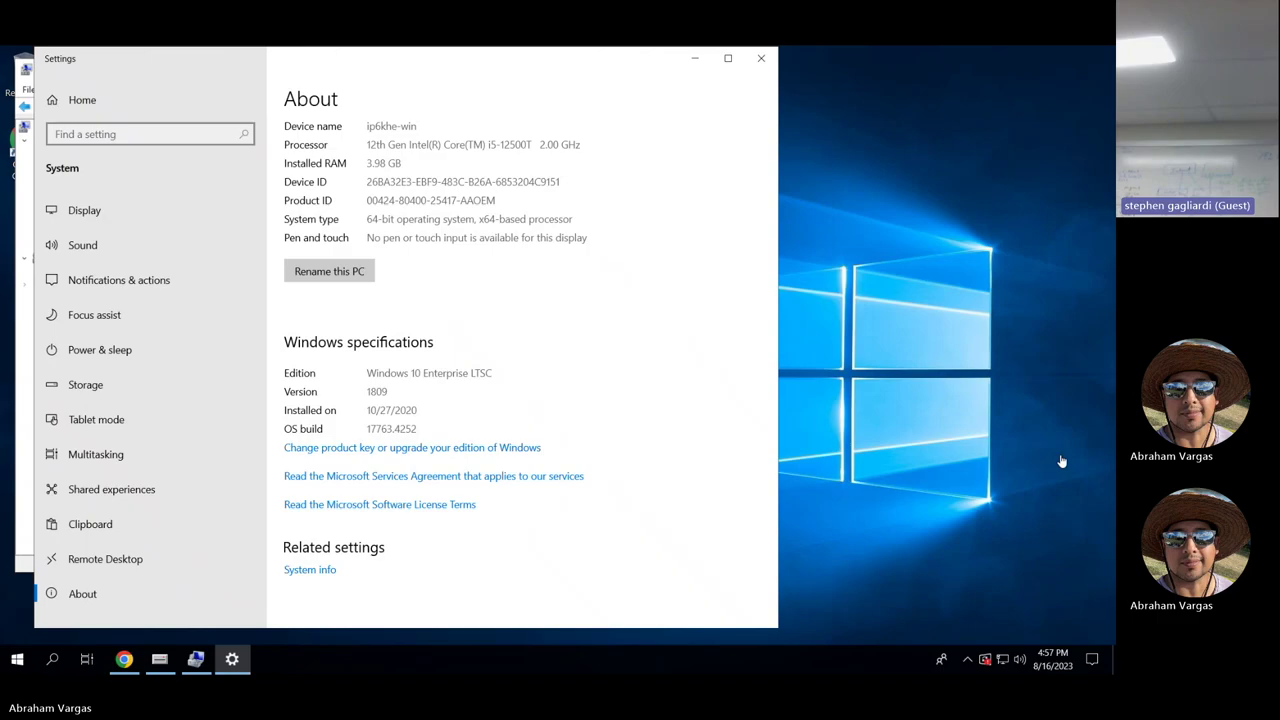
pyautogui.moveTo(736, 52)
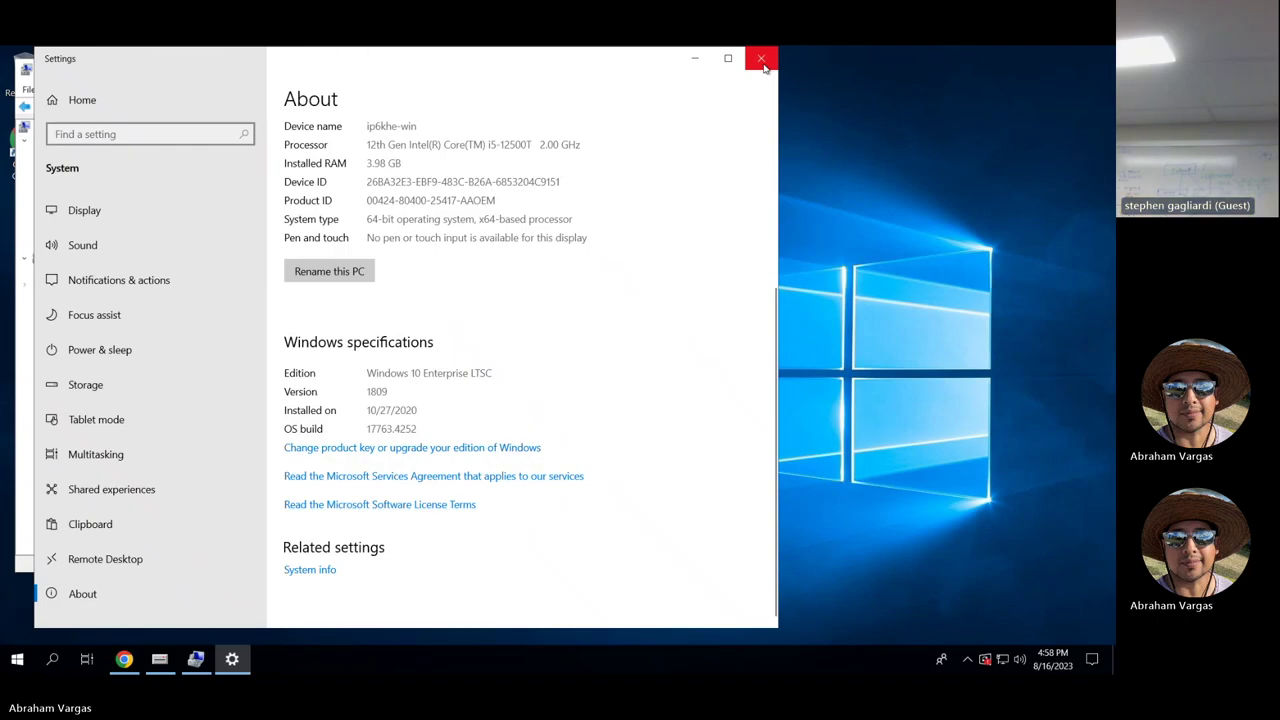
# Close Settings and minimize Chrome and Computer Management, leaving the Start menu showing.
pyautogui.click(762, 60)
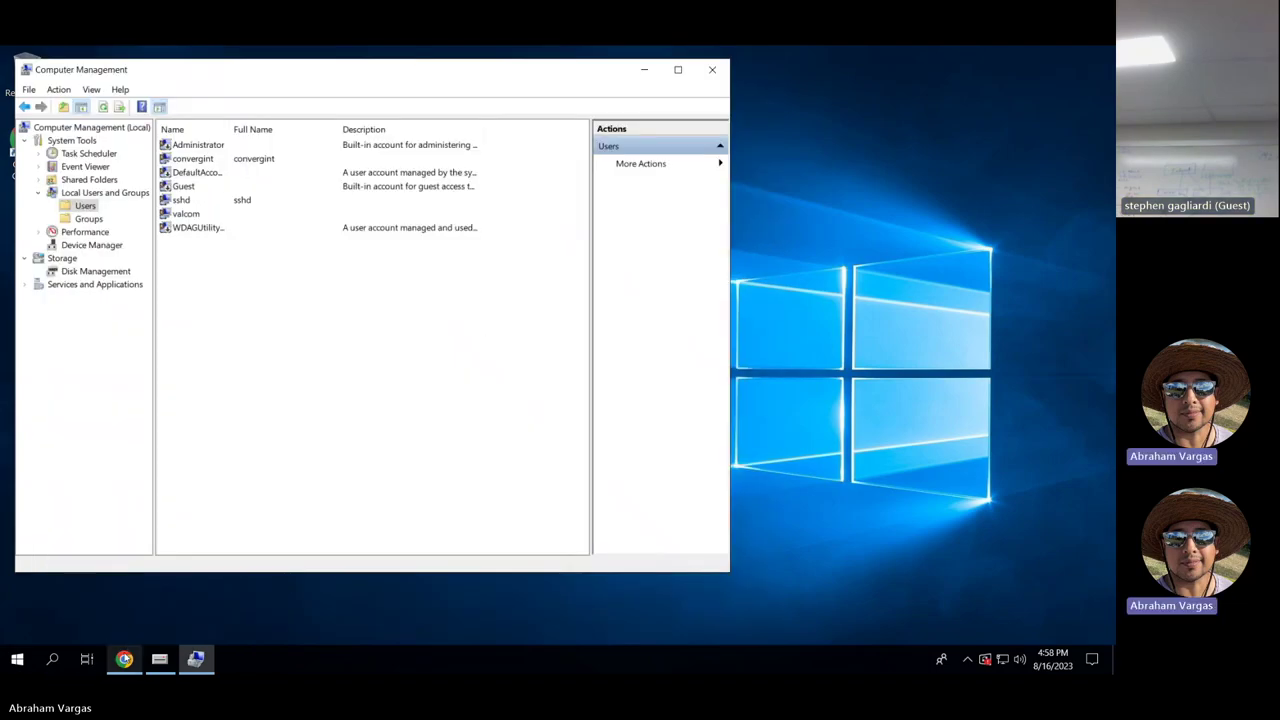
pyautogui.click(125, 655)
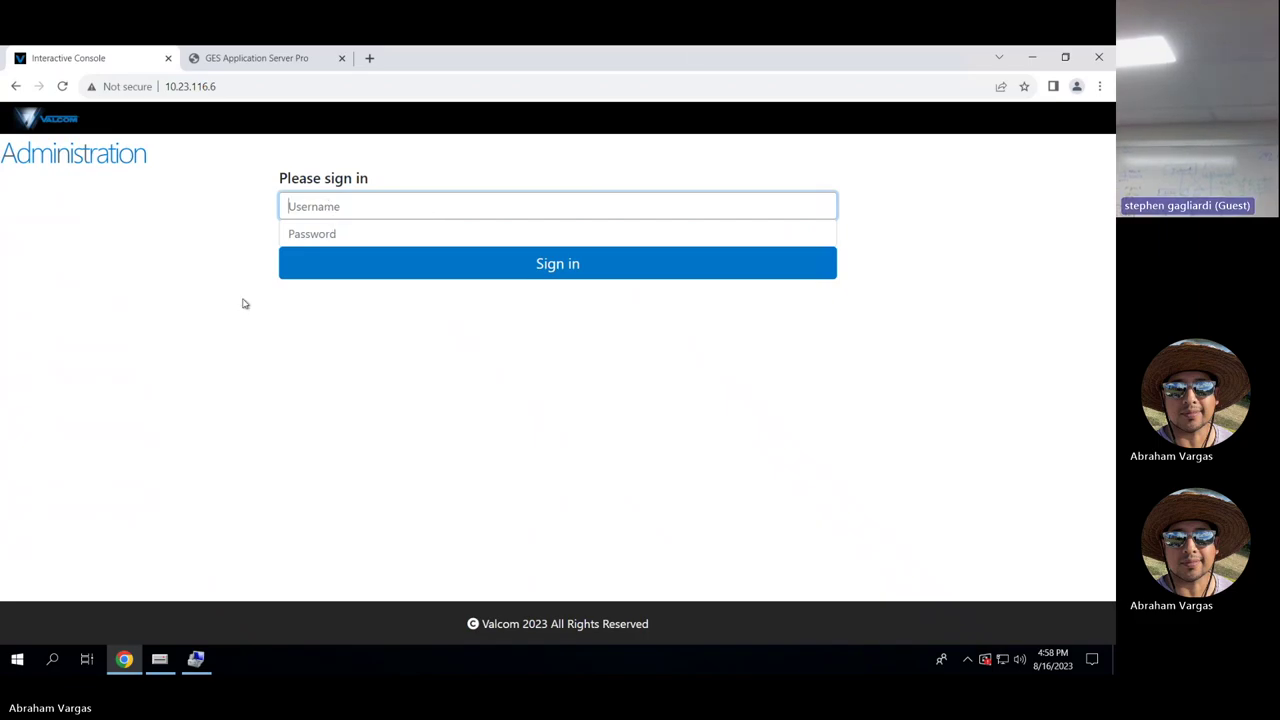
pyautogui.click(1036, 59)
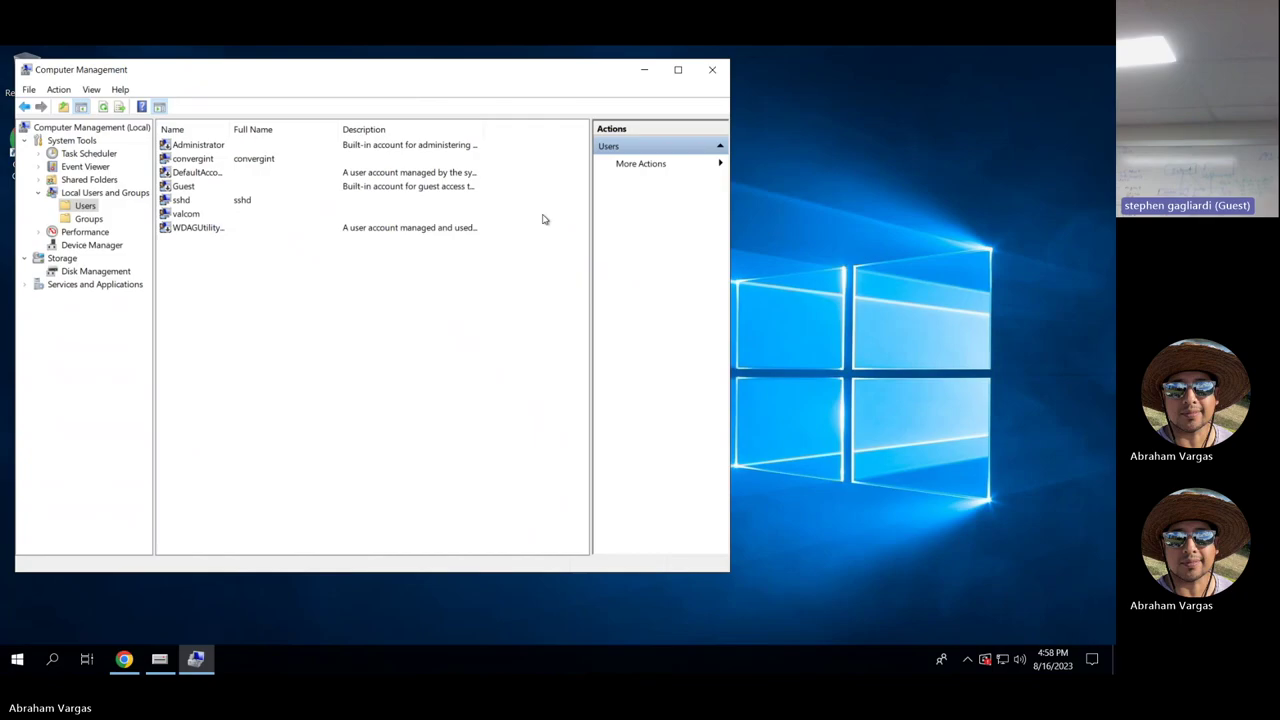
pyautogui.click(645, 73)
pyautogui.click(12, 662)
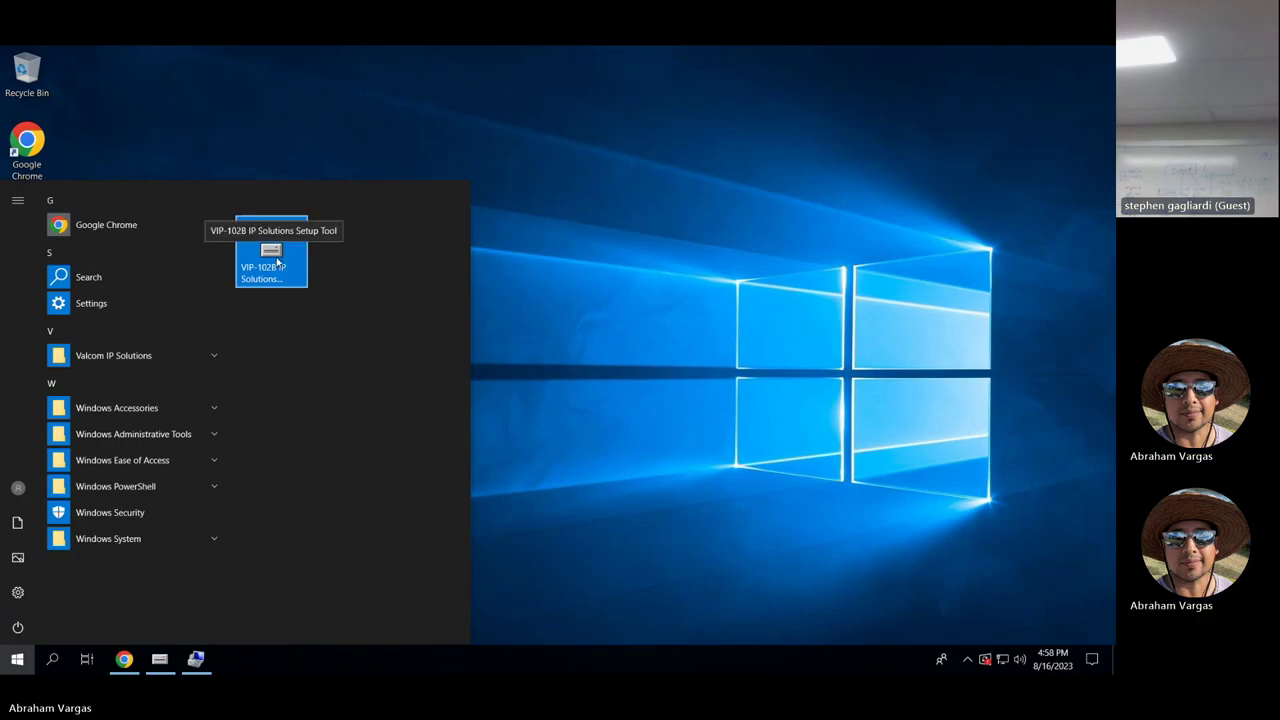
# Close the setup tool, saving the snapshot file, then relaunch it from Start.
pyautogui.click(160, 659)
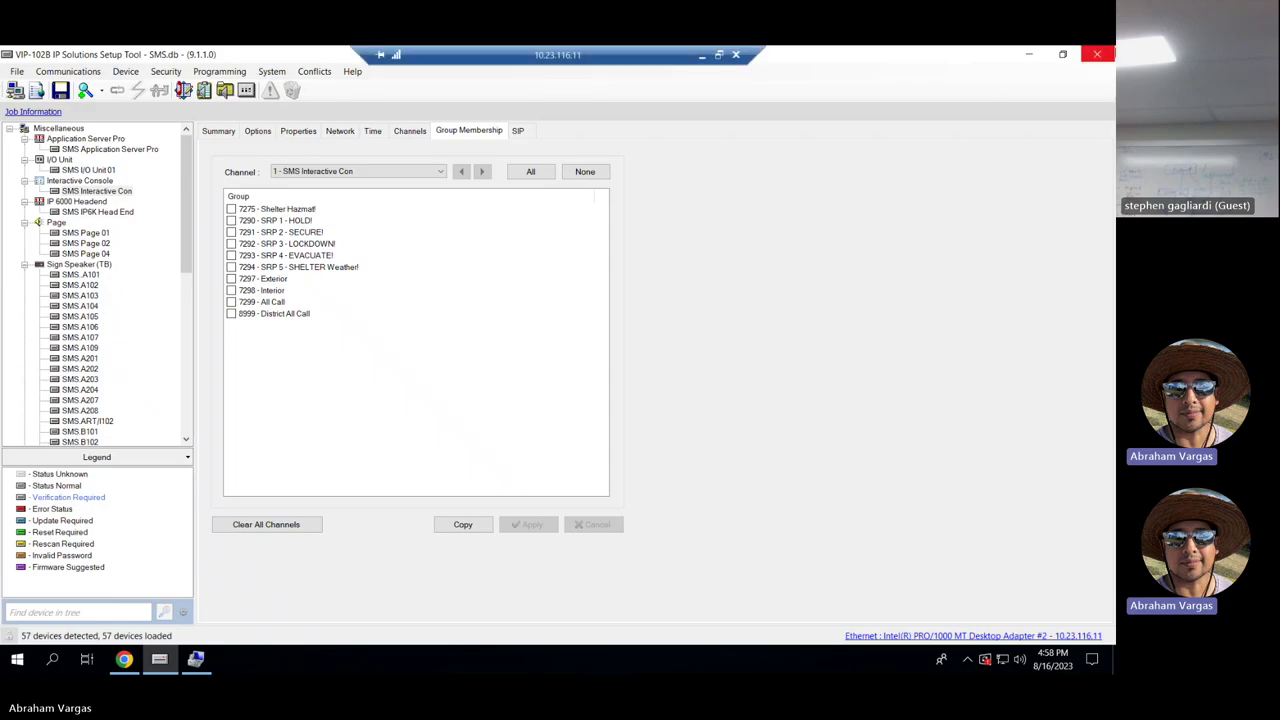
pyautogui.click(1097, 54)
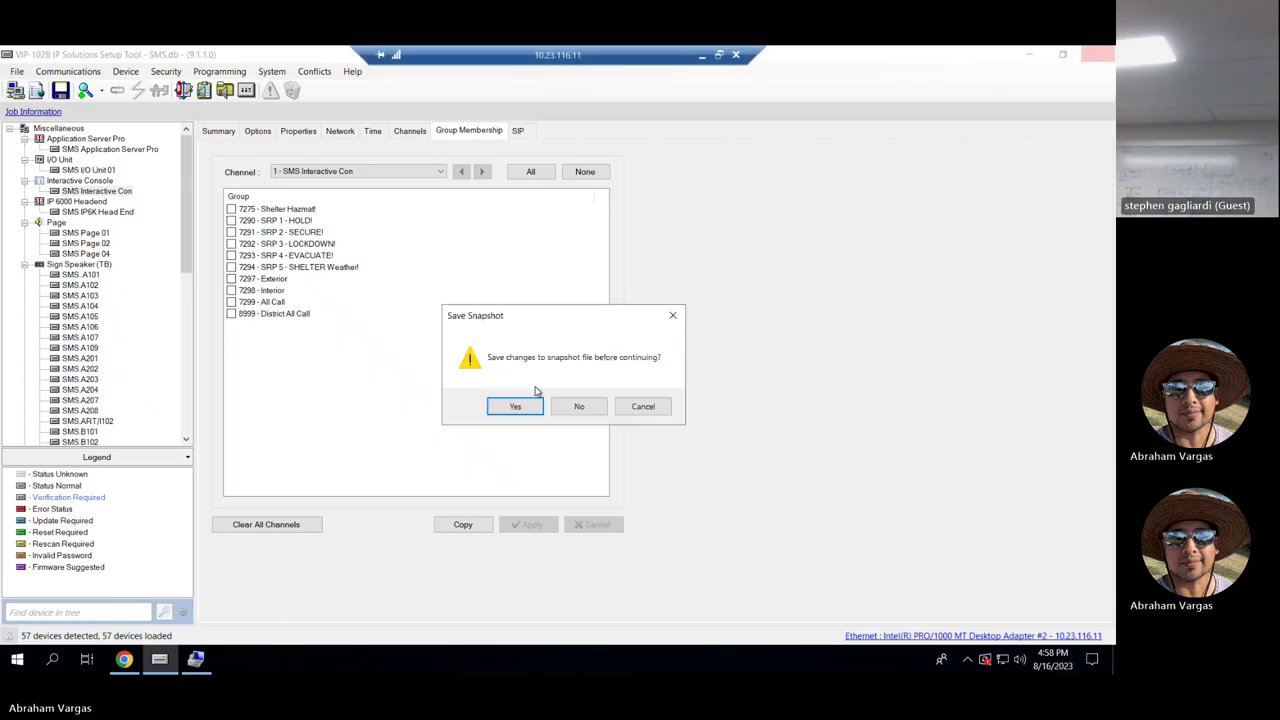
pyautogui.click(534, 407)
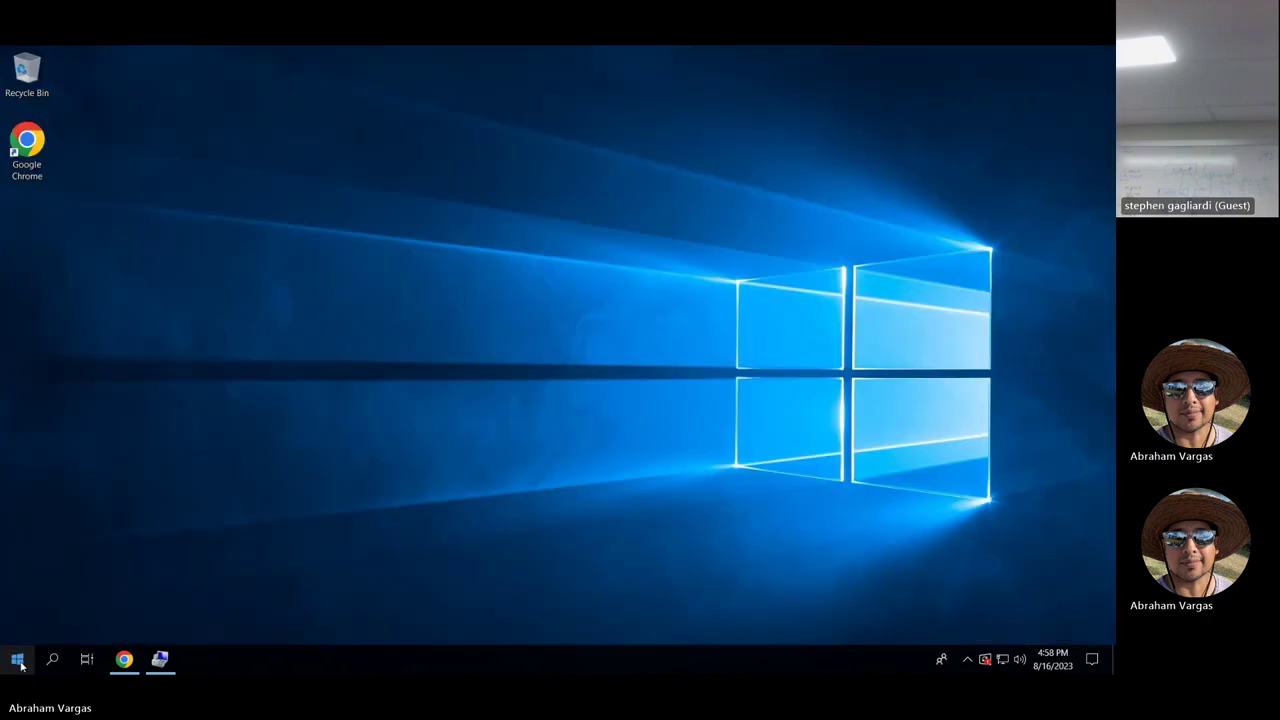
pyautogui.click(17, 659)
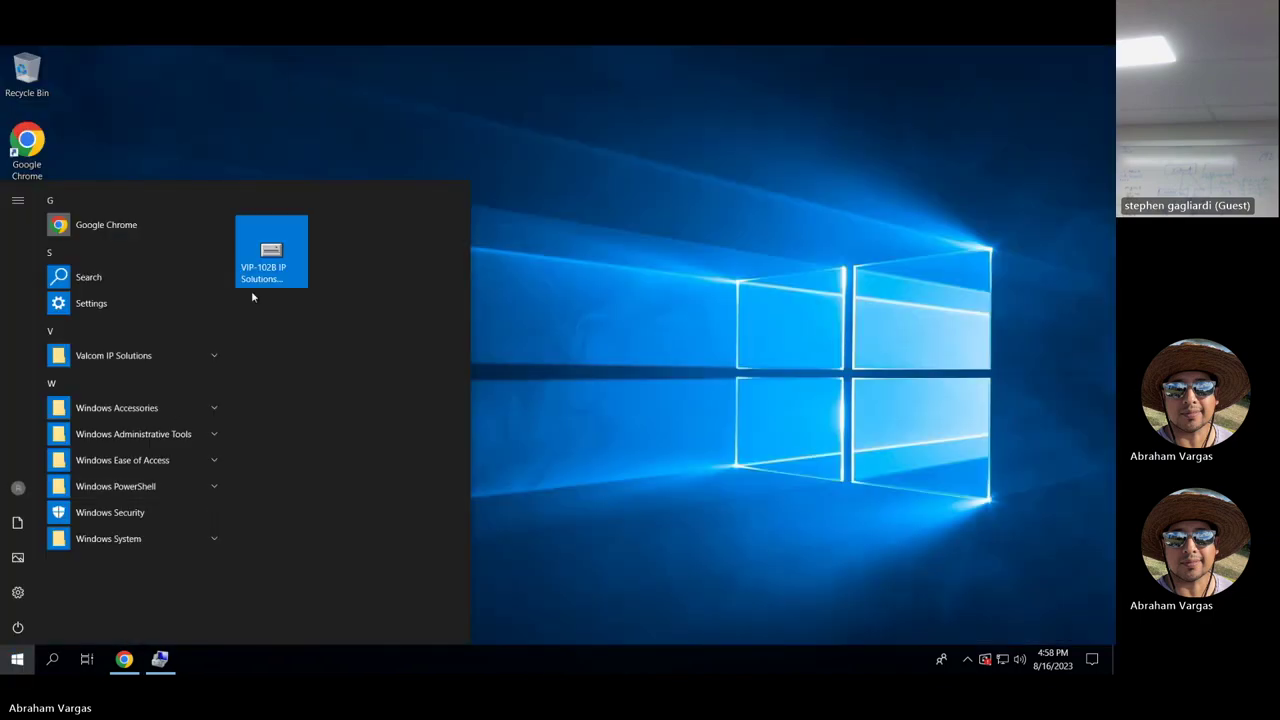
pyautogui.click(275, 268)
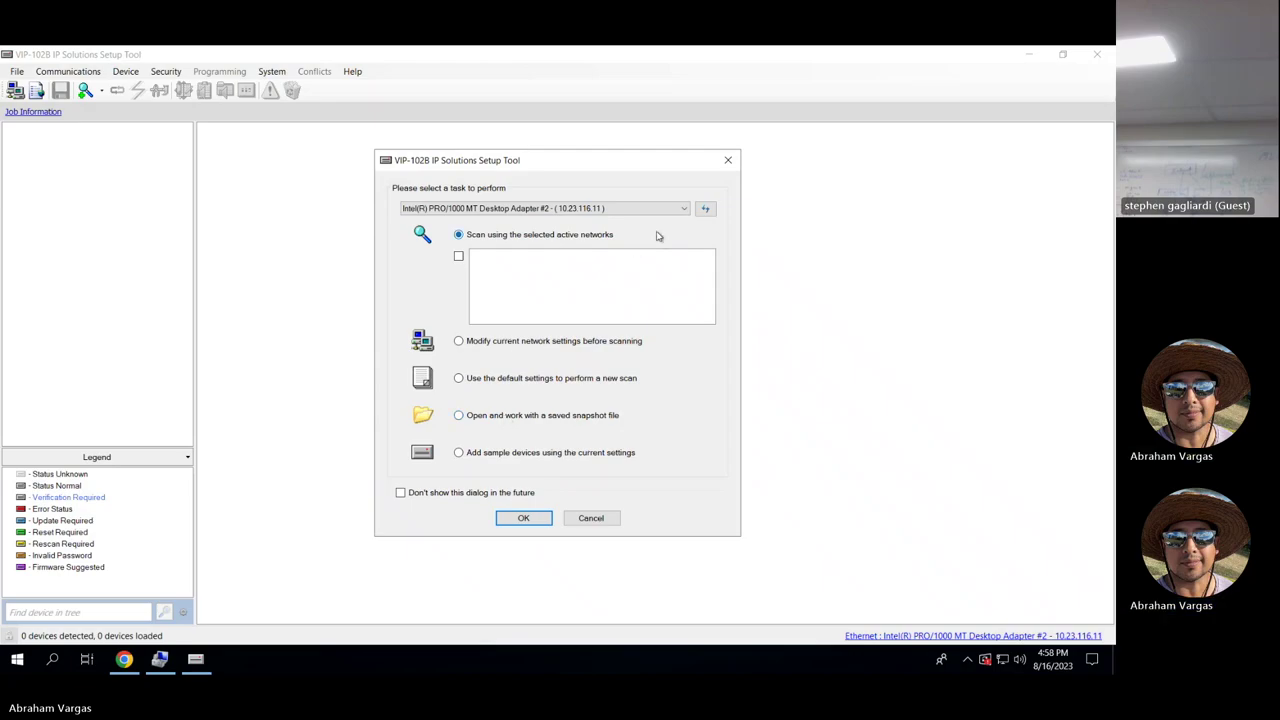
# Scan the selected active network and add all 57 detected devices.
pyautogui.click(524, 519)
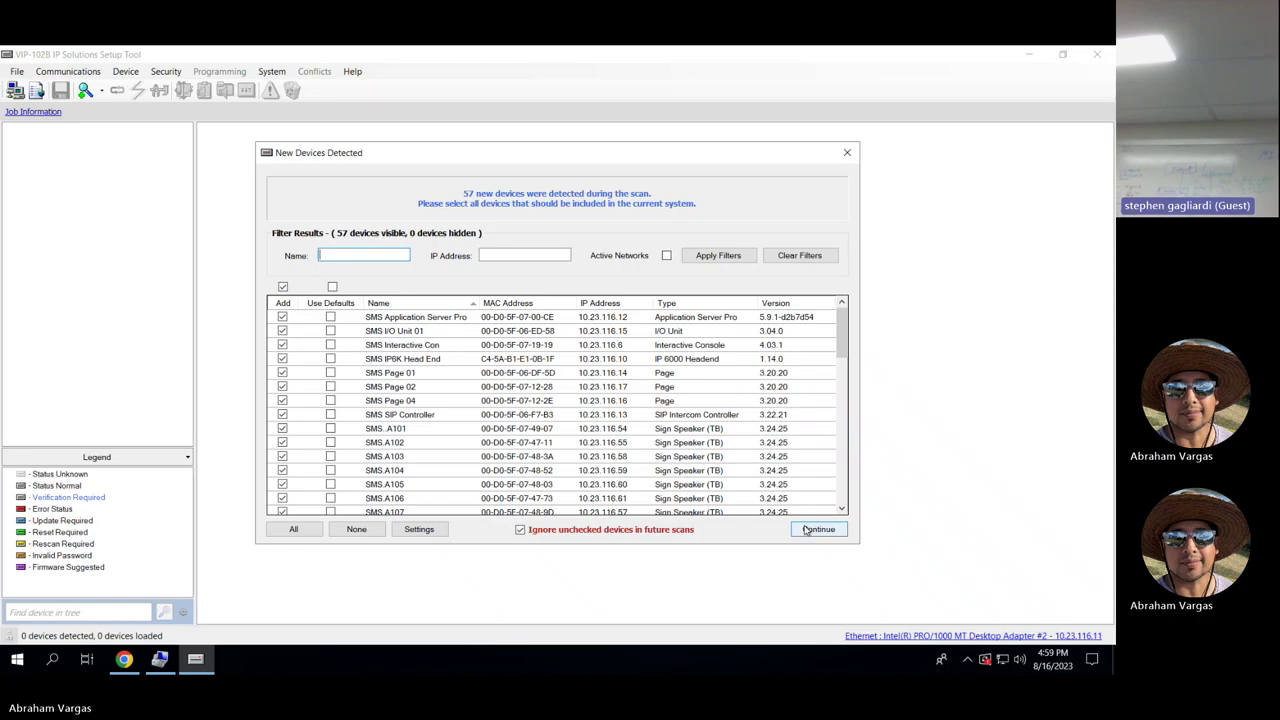
pyautogui.click(818, 529)
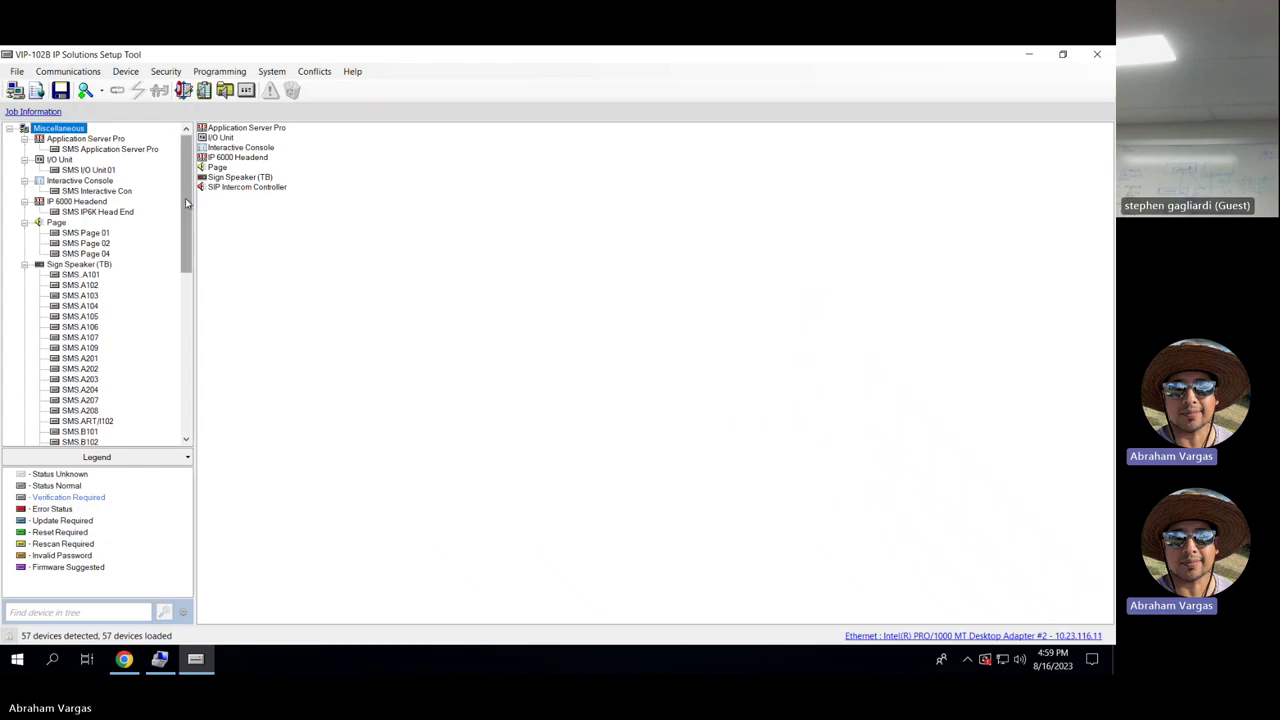
# View the SMS Application Server Pro summary, then the SMS I/O Unit 01 summary.
pyautogui.moveTo(185, 198); pyautogui.dragTo(175, 155)
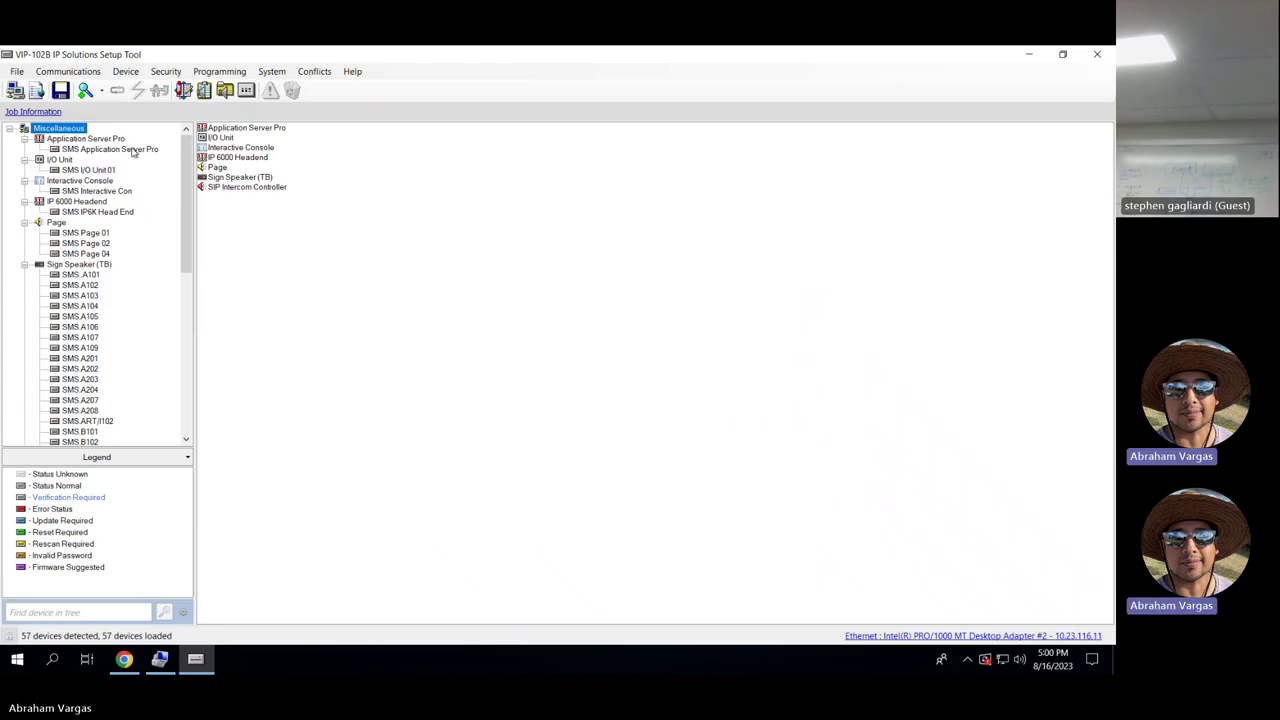
pyautogui.click(133, 151)
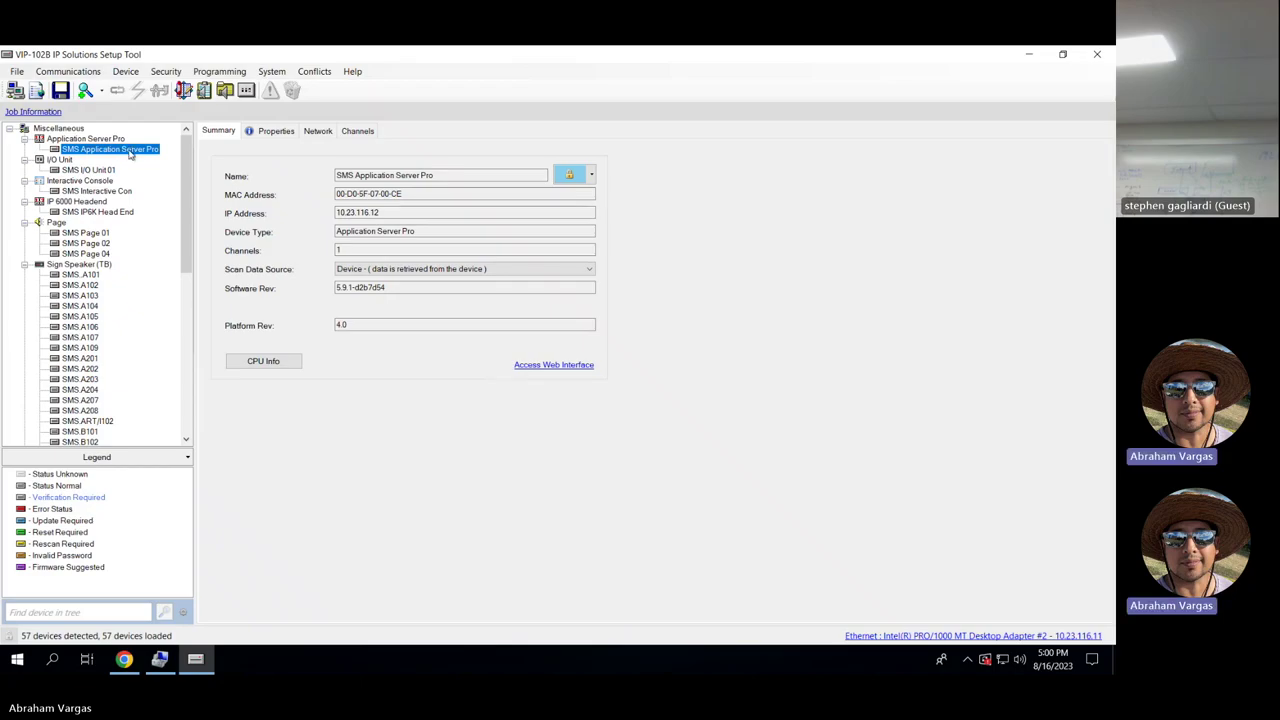
pyautogui.click(99, 171)
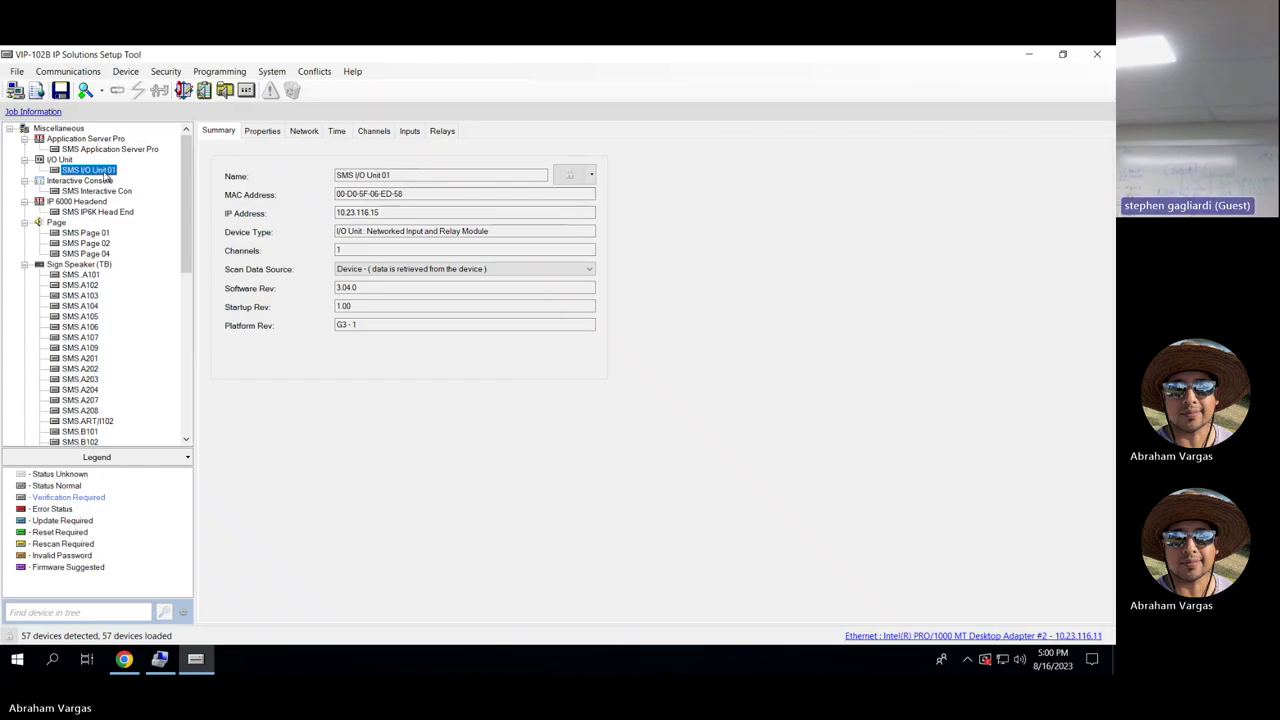
# Step through the SMS Interactive Con, SMS IP6K Head End and SMS Page 01 summaries.
pyautogui.click(98, 192)
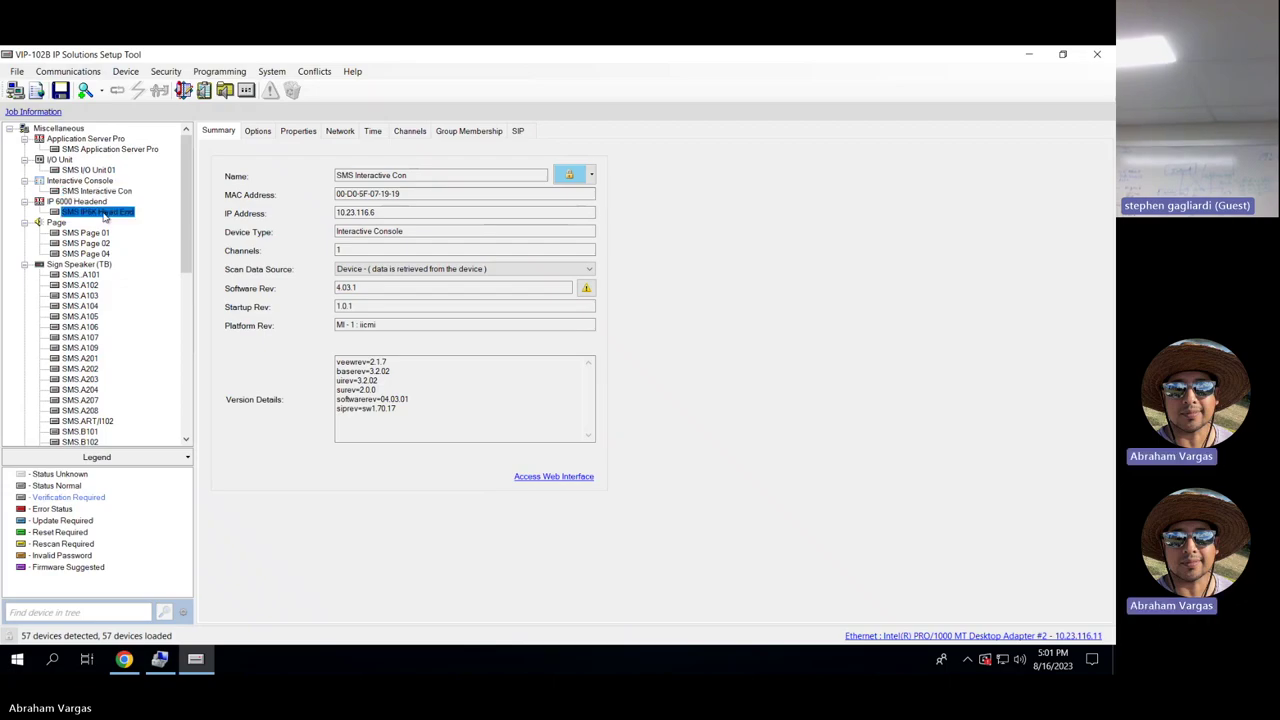
pyautogui.click(103, 214)
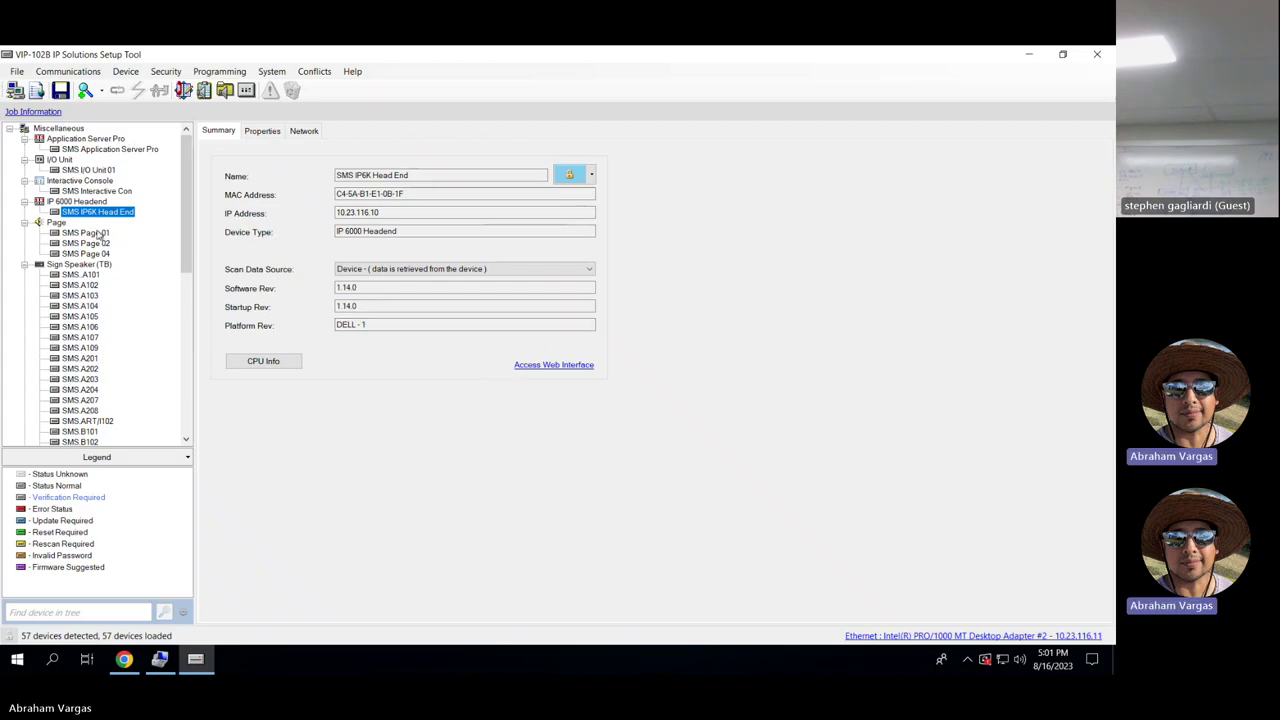
pyautogui.click(90, 235)
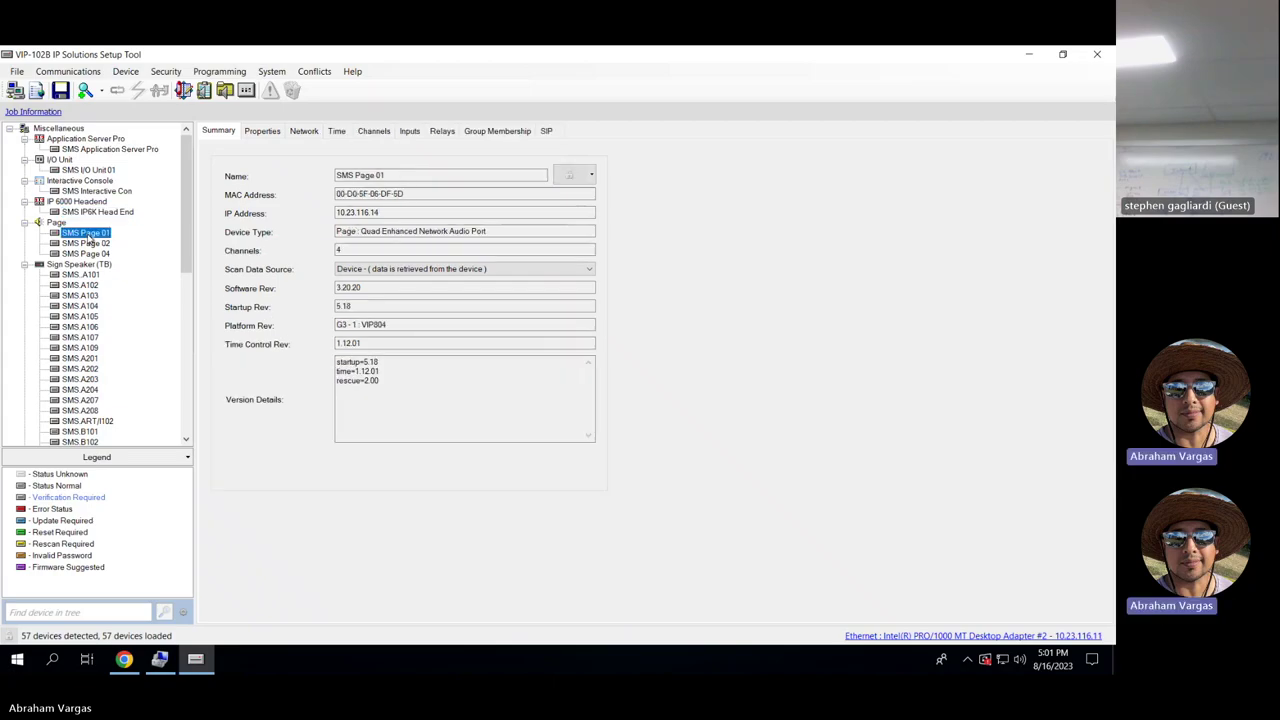
# Switch between SMS Page 01, 02 and 04, settling on SMS Page 02.
pyautogui.click(86, 244)
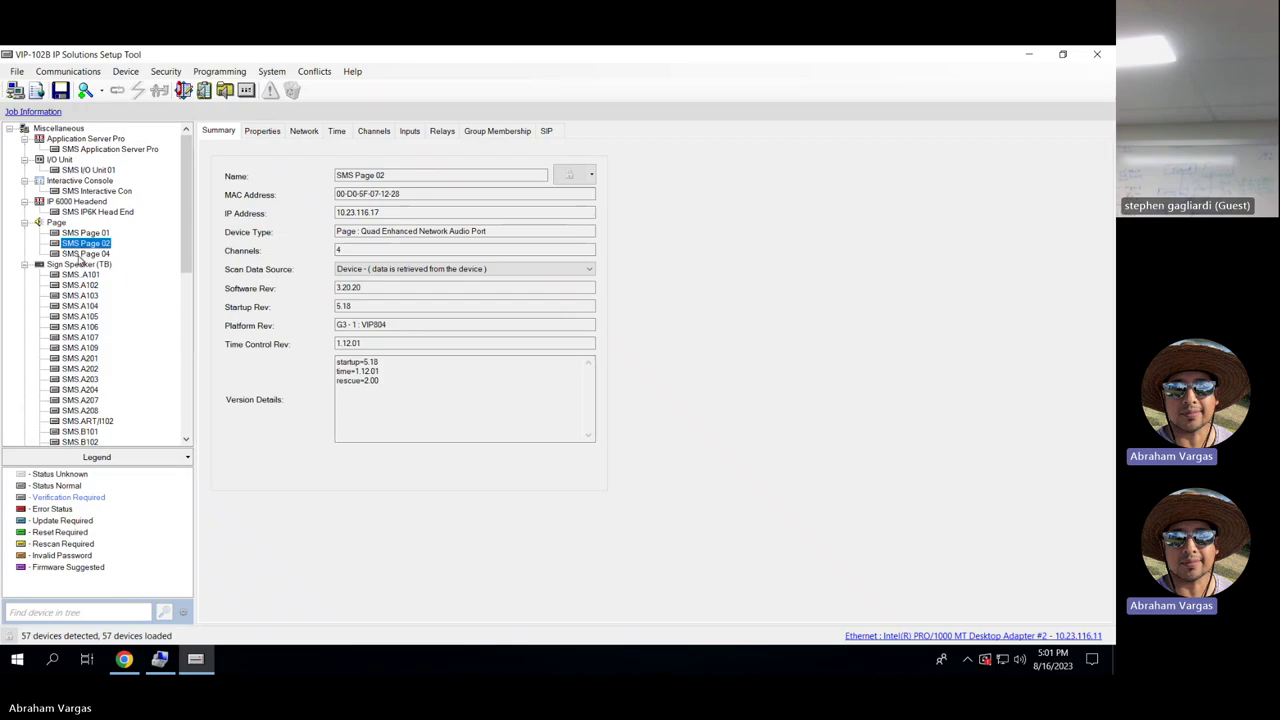
pyautogui.click(92, 234)
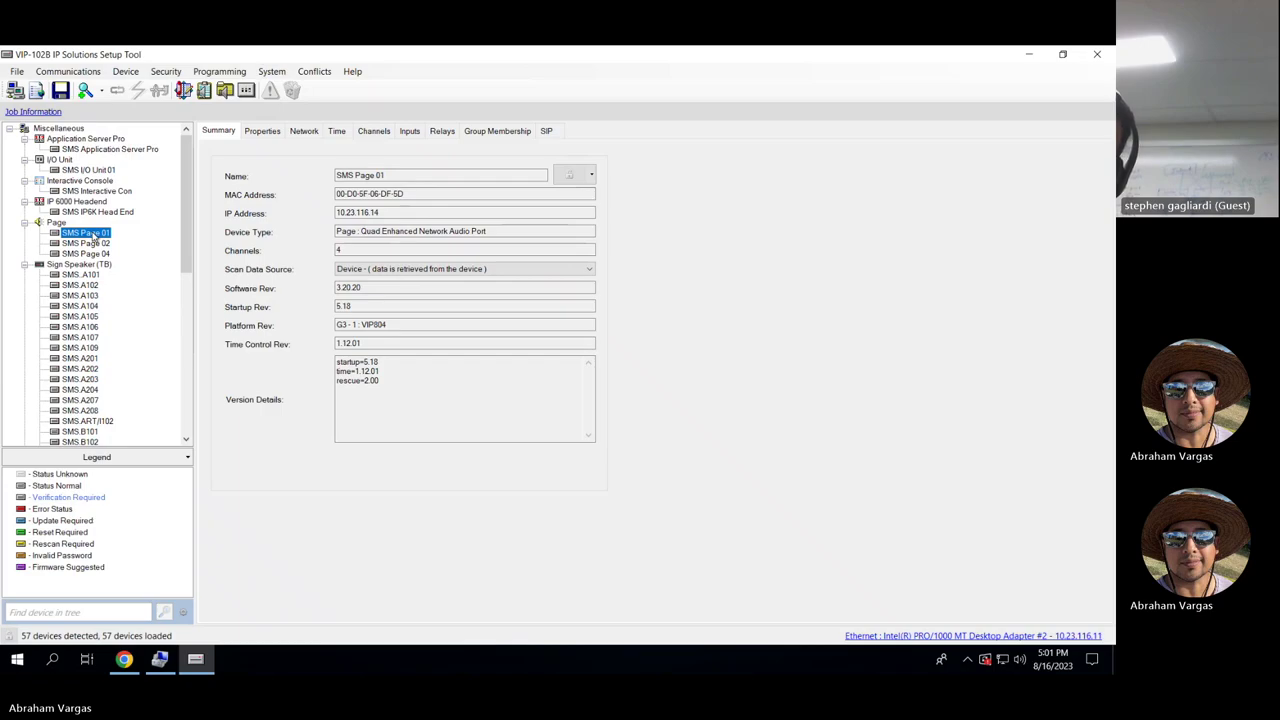
pyautogui.click(92, 243)
pyautogui.click(92, 253)
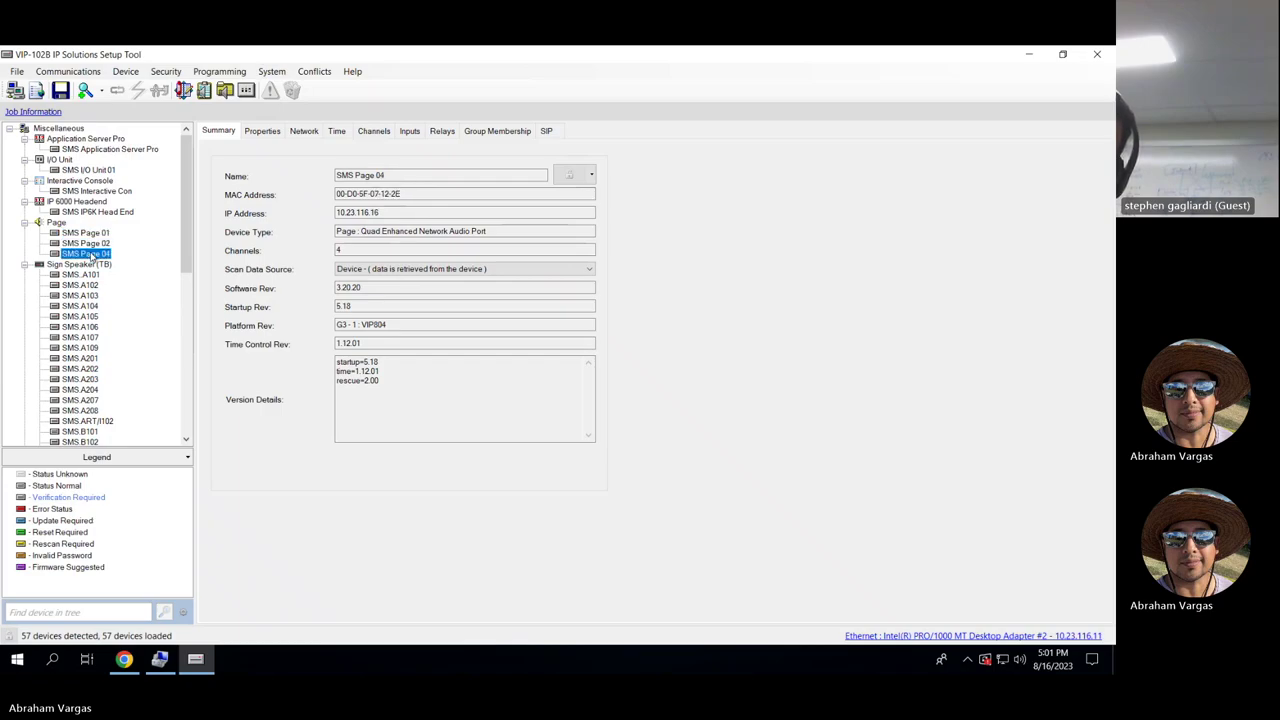
pyautogui.click(92, 243)
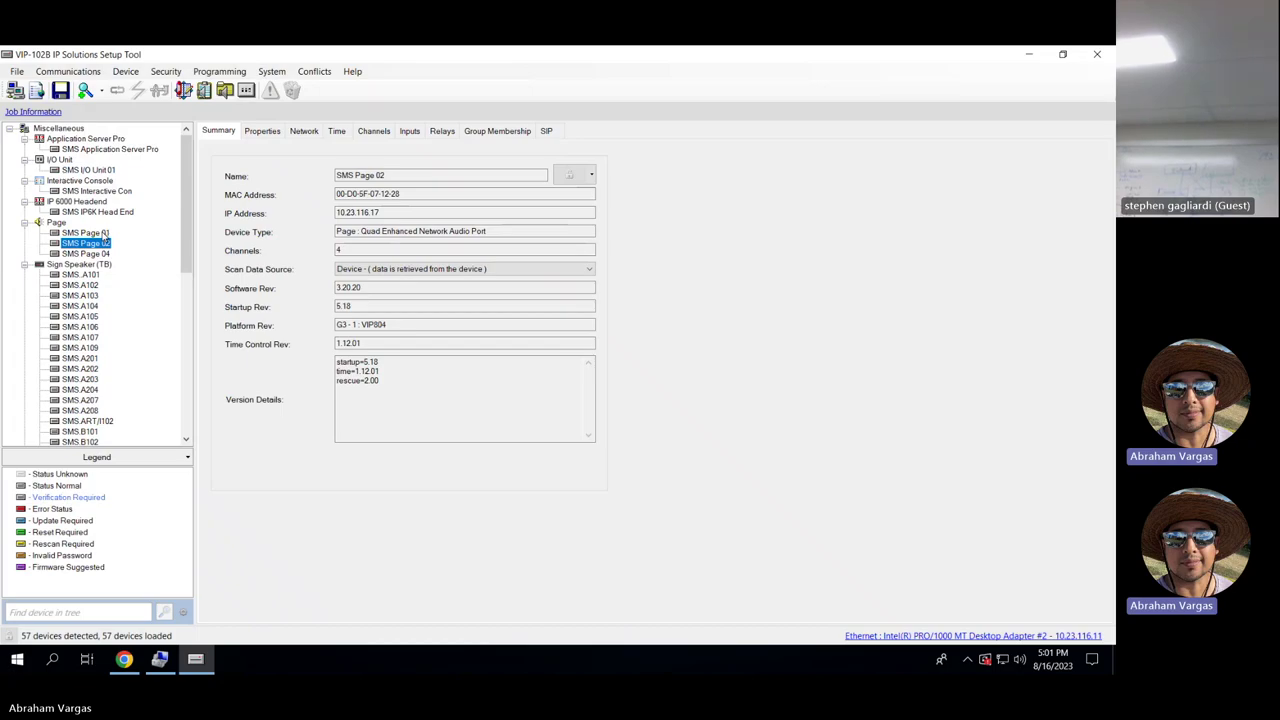
# Check SMS Page 02's channels 1–3, including dial codes 7271 and 7273.
pyautogui.click(373, 131)
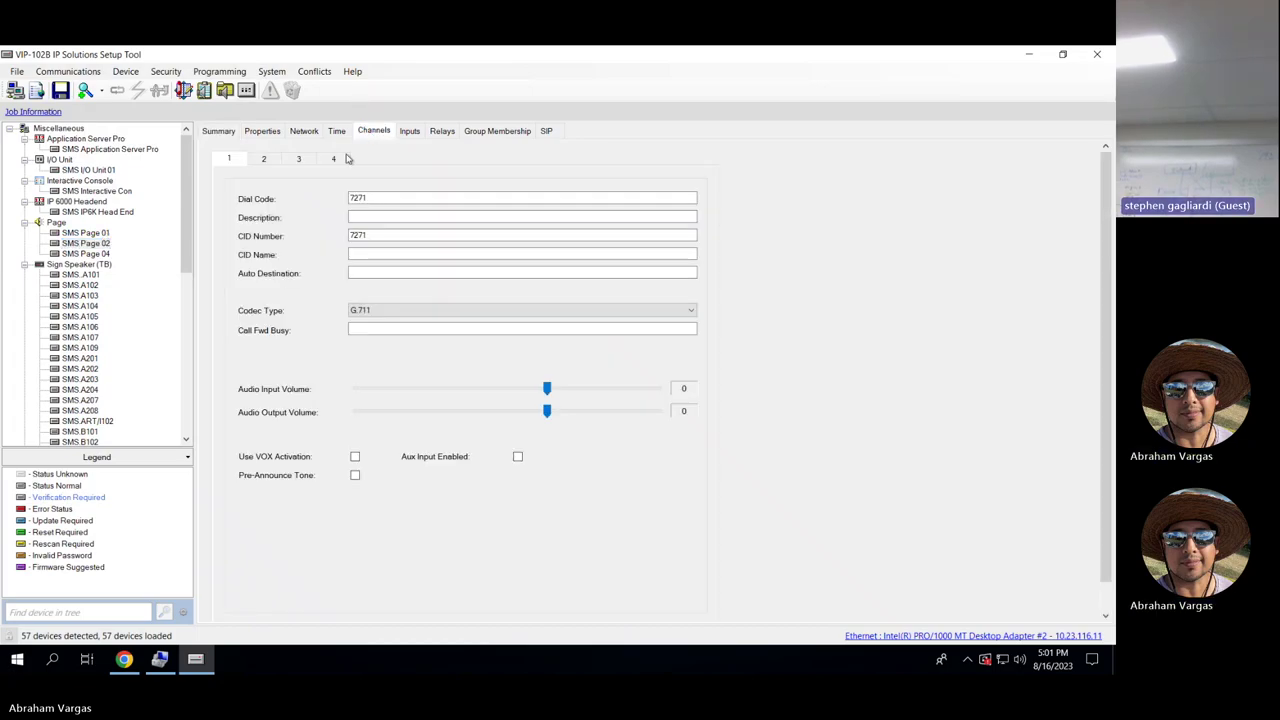
pyautogui.click(264, 159)
pyautogui.click(298, 156)
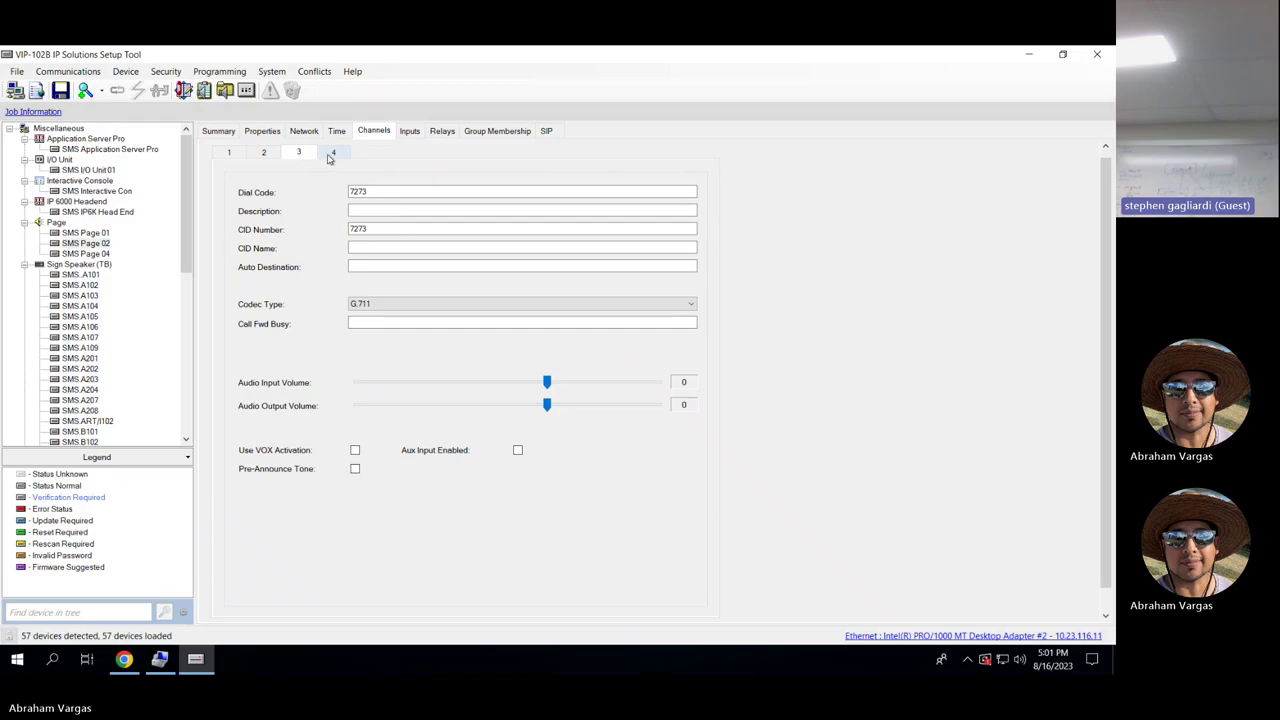
pyautogui.click(230, 154)
# Inspect SMS Page 01's summary, selecting its Platform Rev value G3 - 1 : VIP804.
pyautogui.click(92, 234)
pyautogui.click(220, 133)
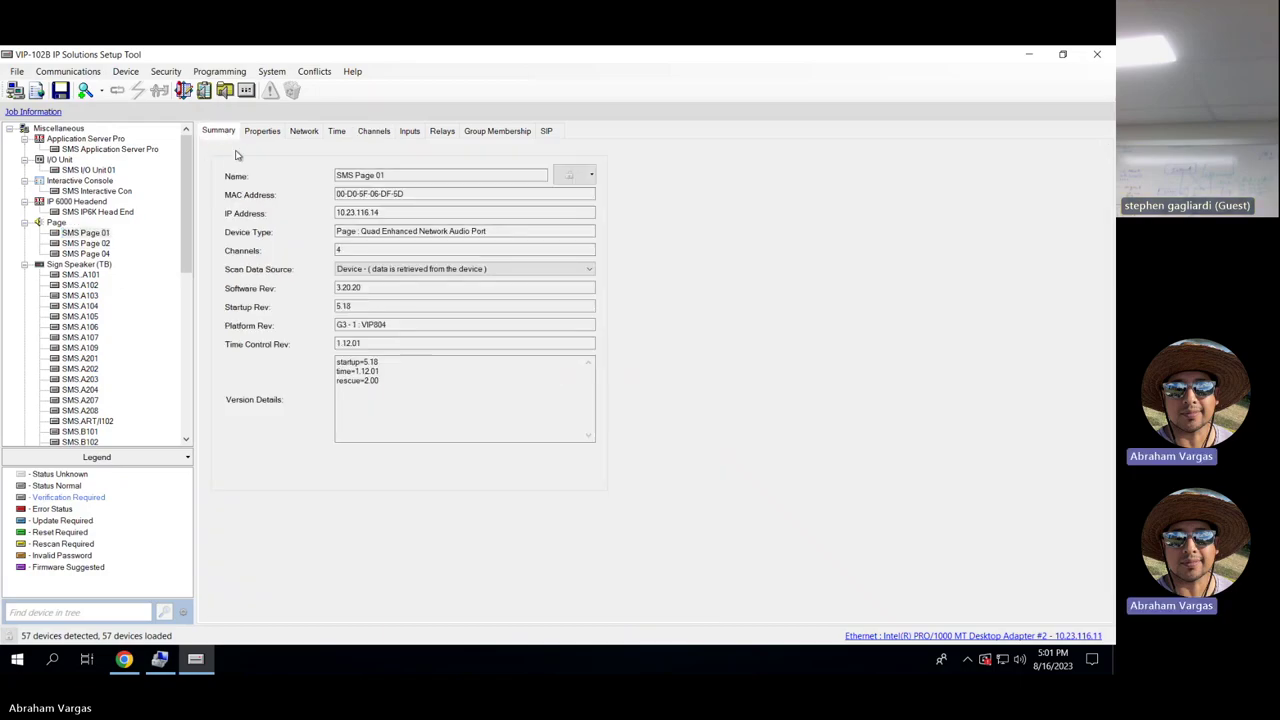
pyautogui.moveTo(392, 326); pyautogui.dragTo(336, 326)
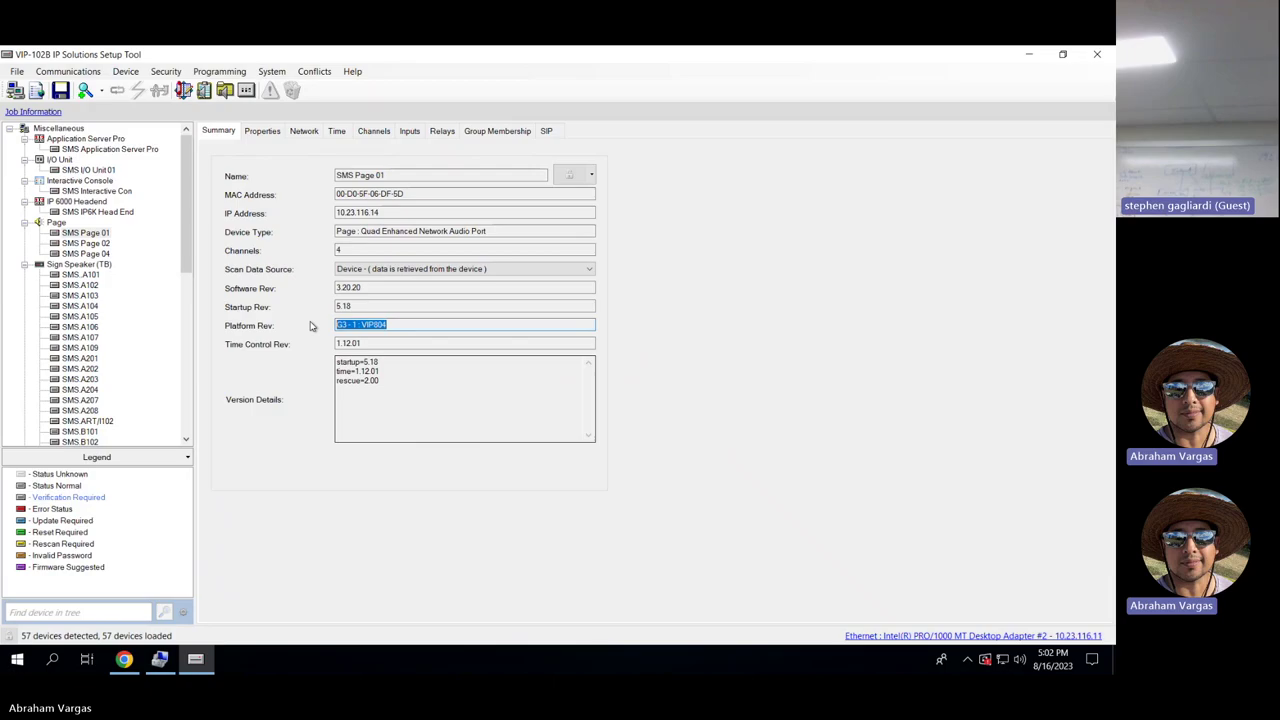
# Compare Platform Rev across Page 04, 01 and 02, checking Page 02's properties and summary.
pyautogui.click(89, 252)
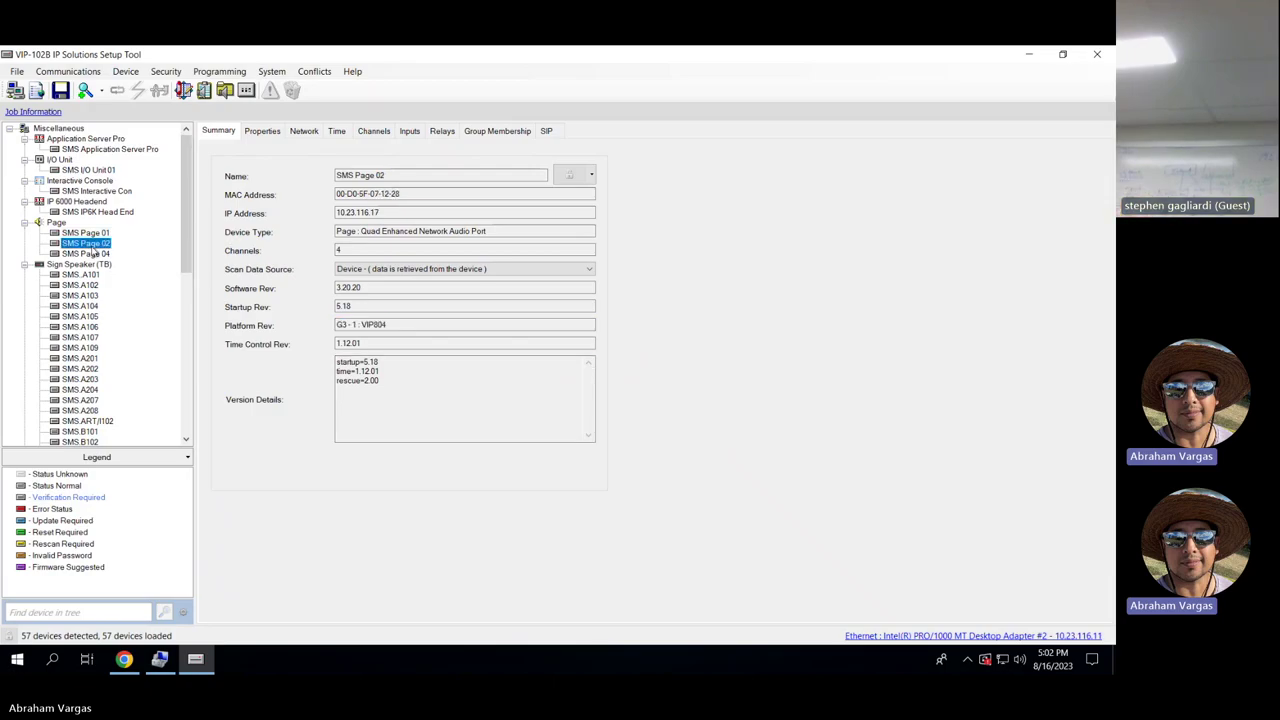
pyautogui.click(96, 233)
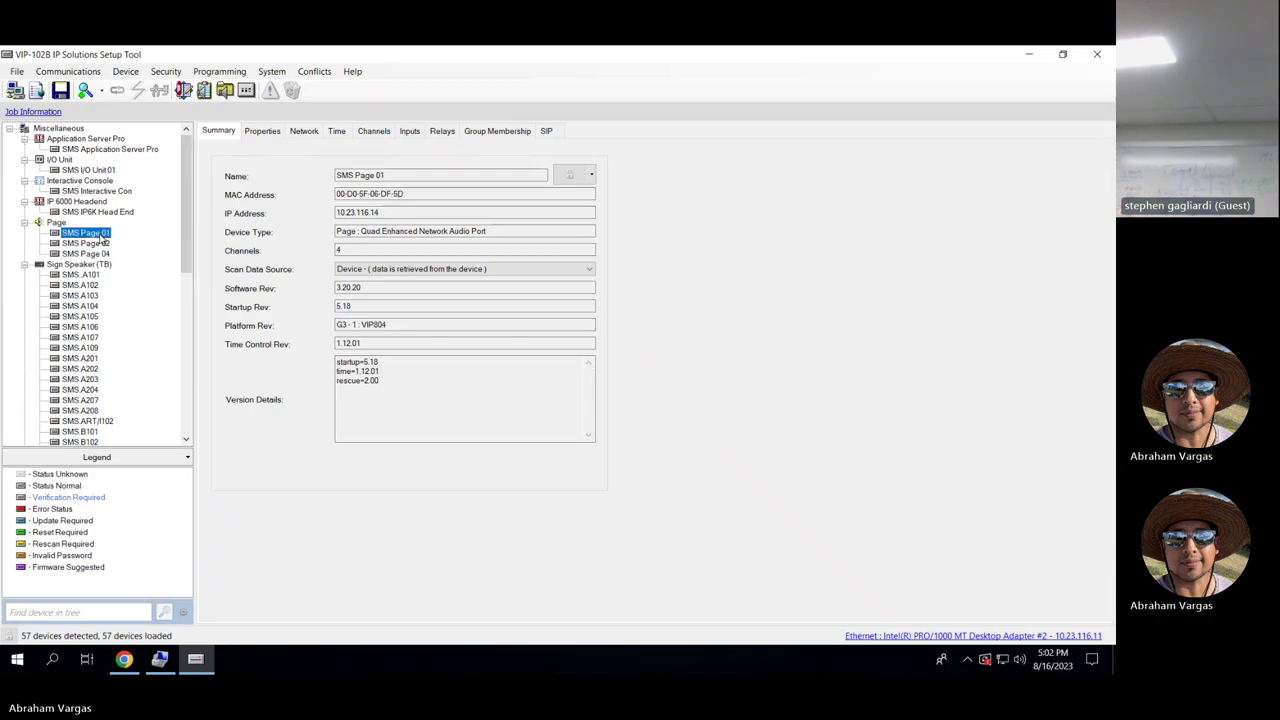
pyautogui.click(98, 244)
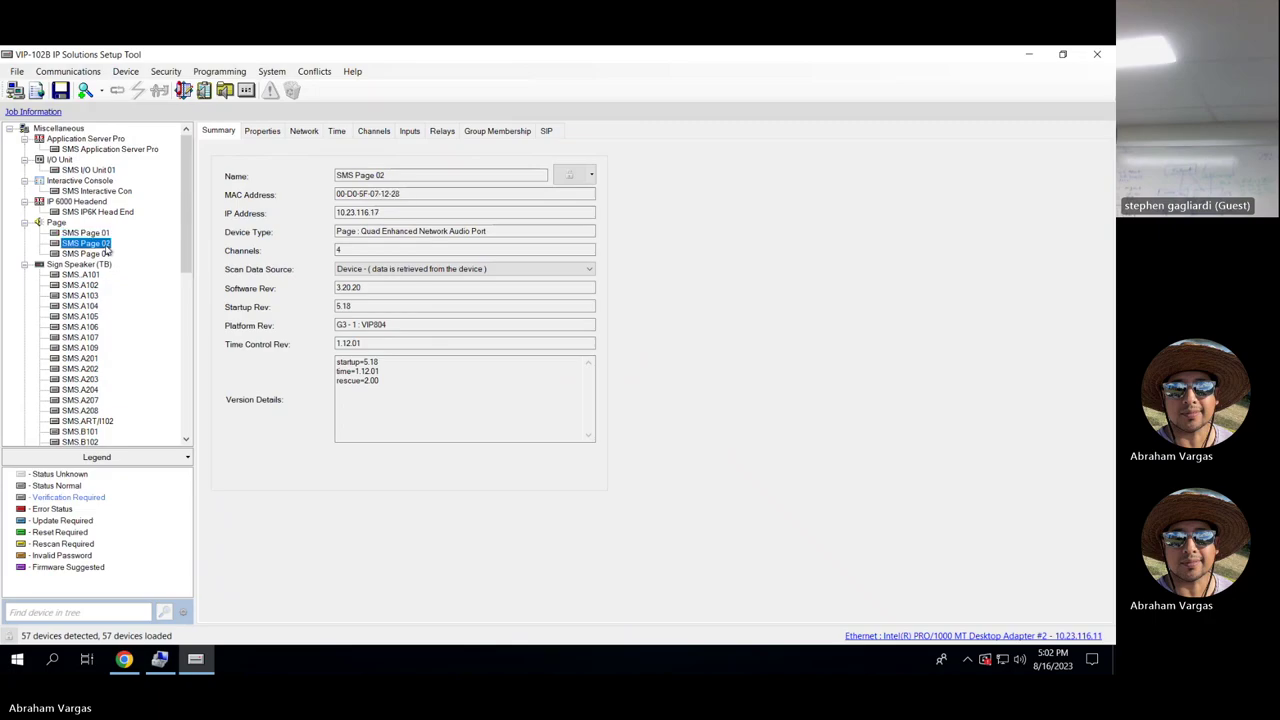
pyautogui.click(385, 325)
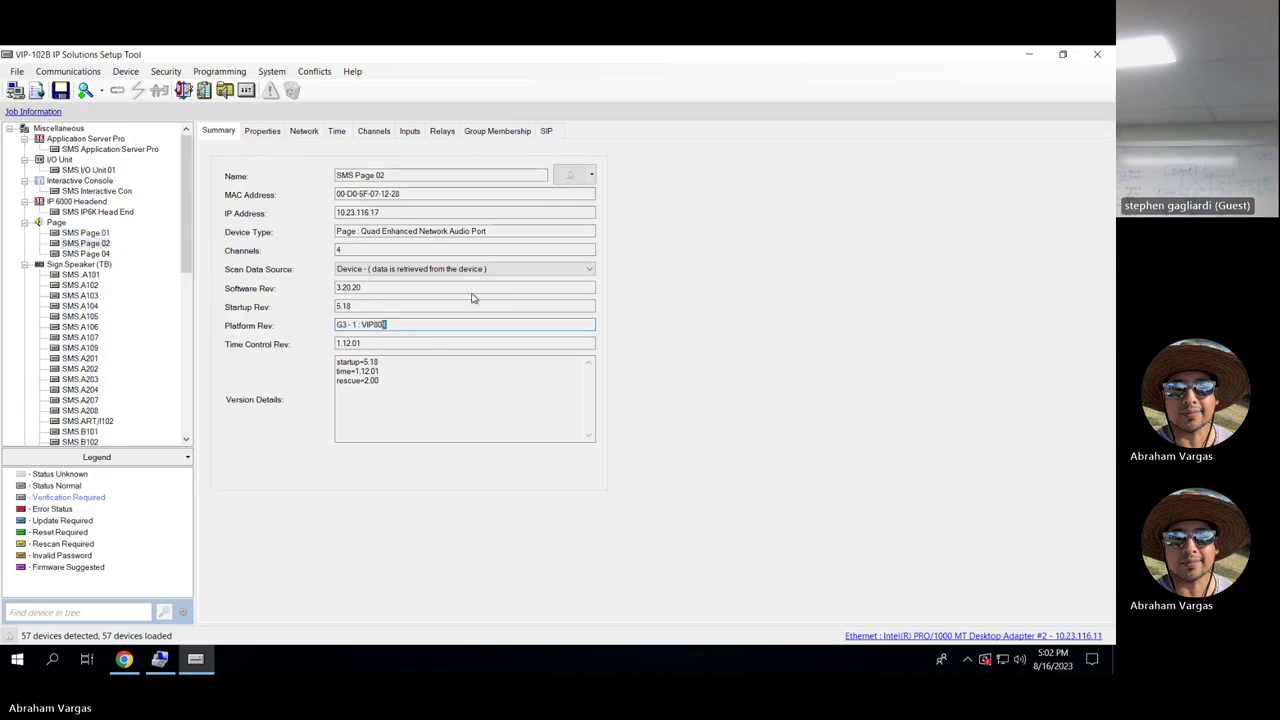
pyautogui.click(273, 140)
pyautogui.click(234, 134)
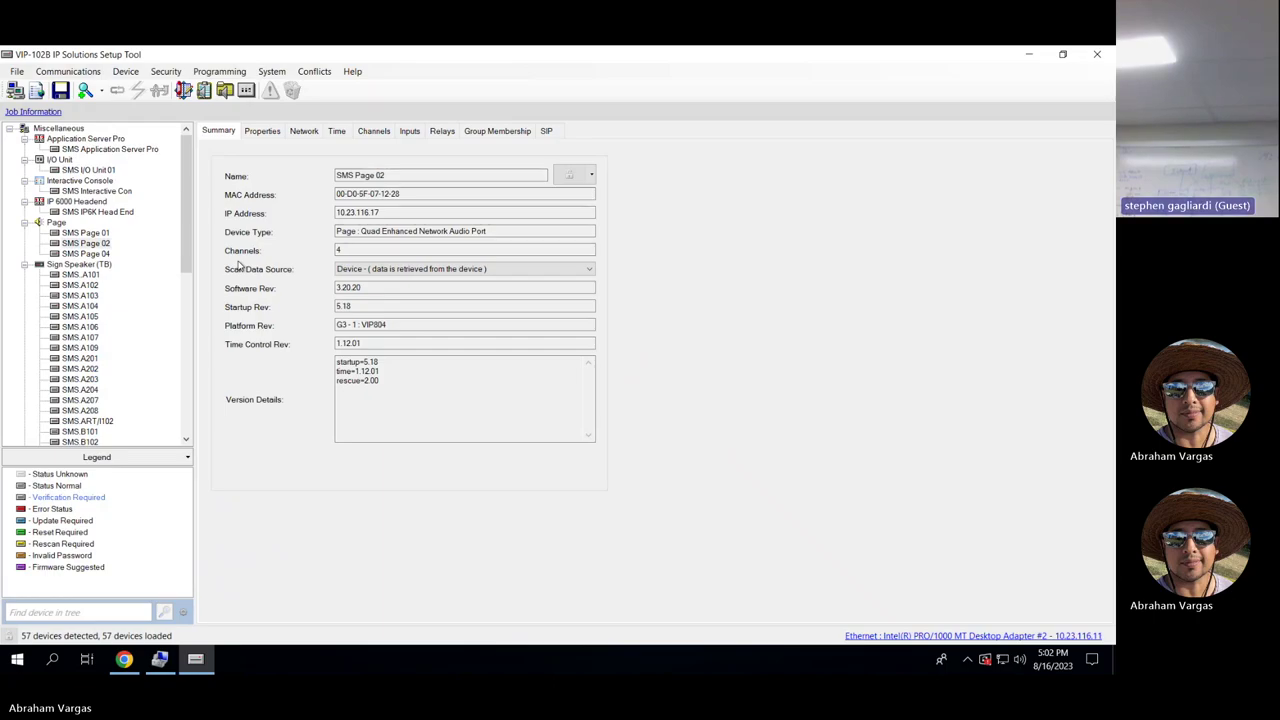
pyautogui.click(98, 233)
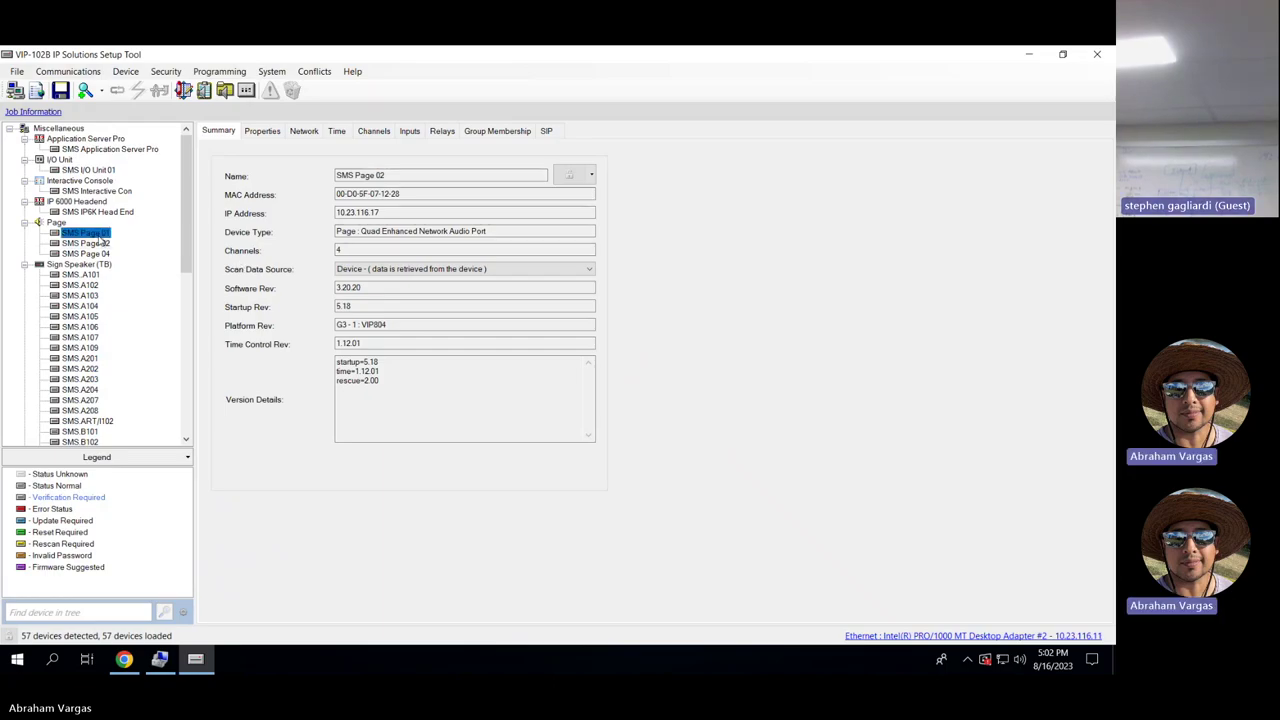
# Compare SMS Page 01's channels 1, 2 and 3, with dial codes 7266, 7267 and 7268.
pyautogui.click(373, 137)
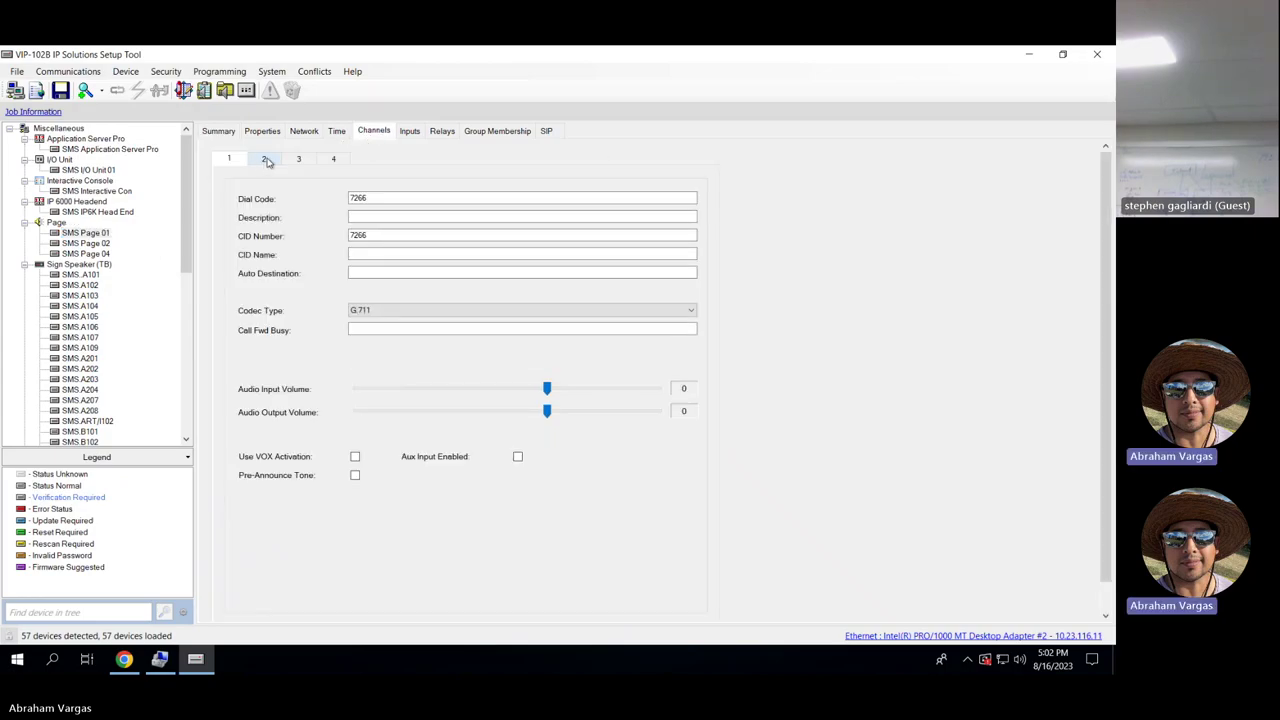
pyautogui.click(266, 161)
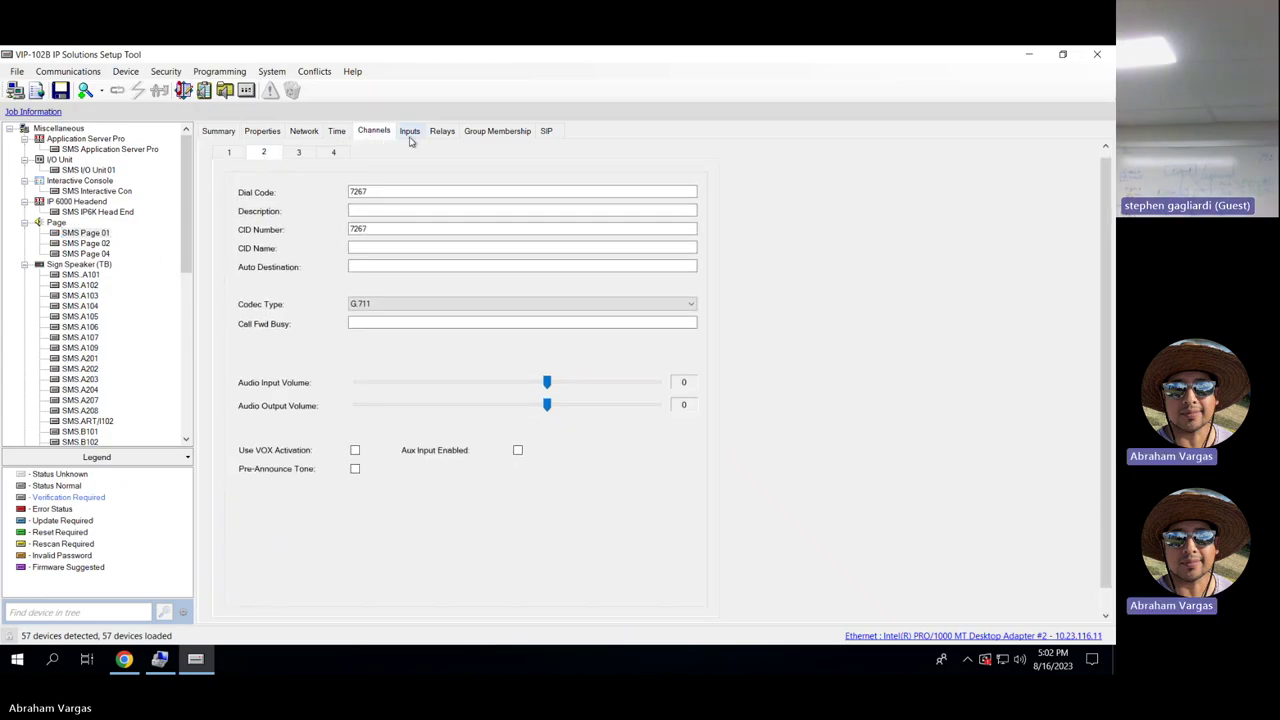
pyautogui.click(233, 156)
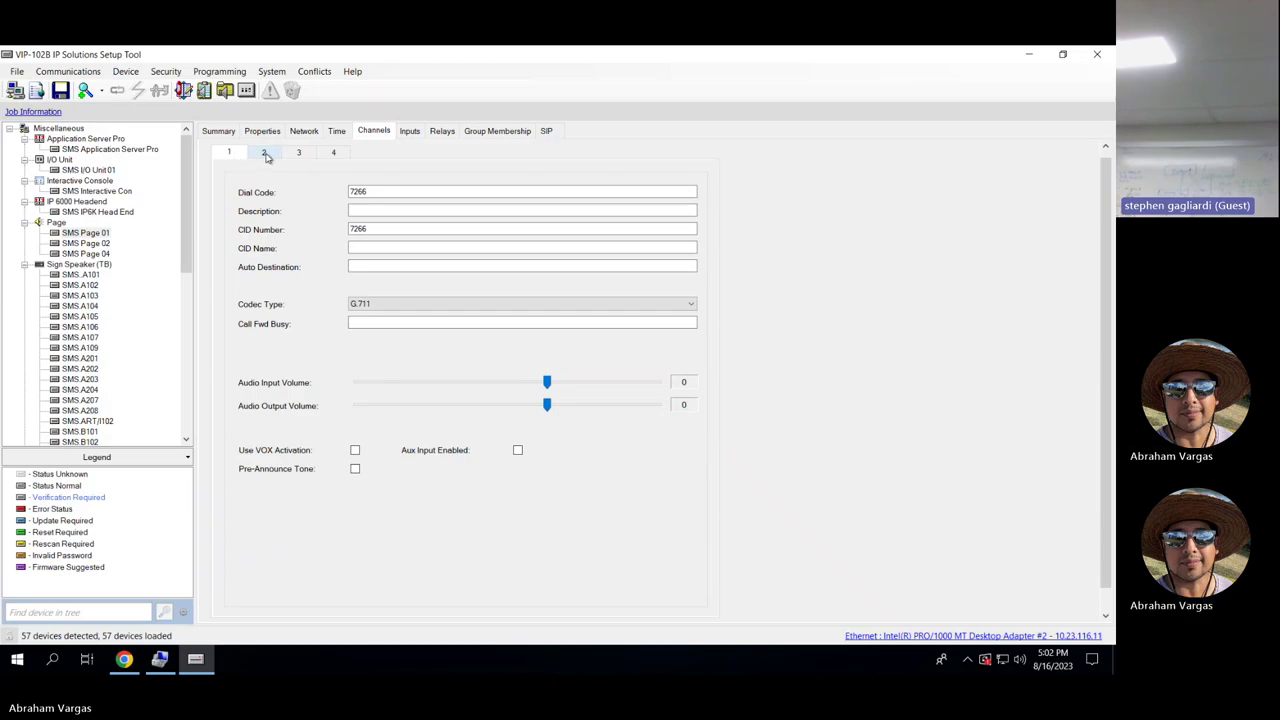
pyautogui.click(265, 153)
pyautogui.click(298, 153)
# Return to channel 1 (dial code 7266) and reselect SMS Page 01 in the device tree.
pyautogui.click(229, 153)
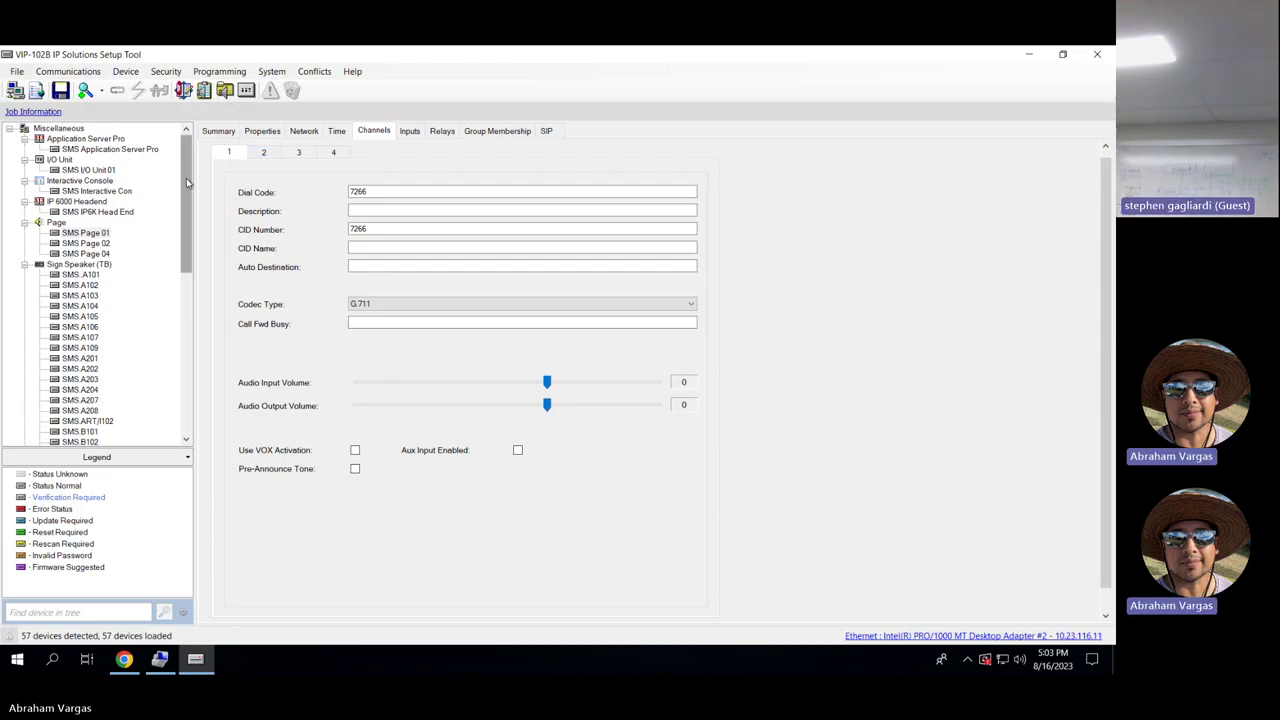
pyautogui.moveTo(186, 178); pyautogui.dragTo(183, 211)
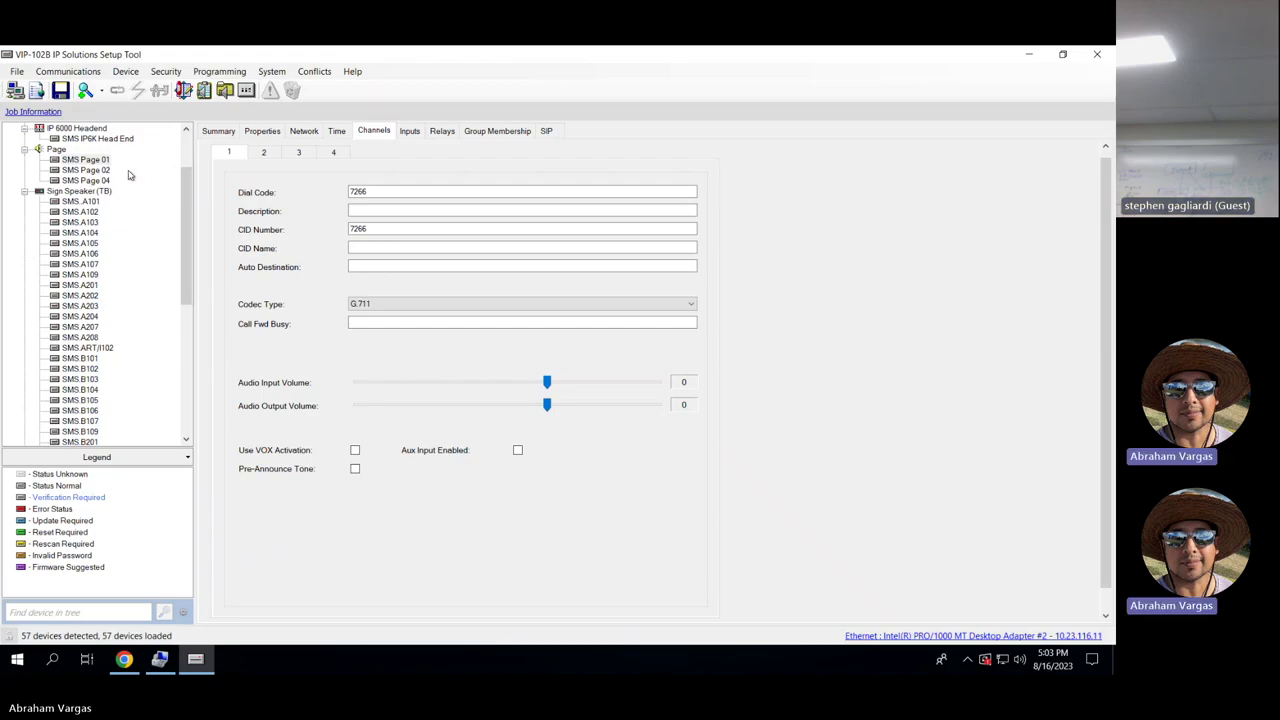
pyautogui.click(98, 161)
# Log in to GES Application Server Pro as admin with the account password.
pyautogui.click(137, 665)
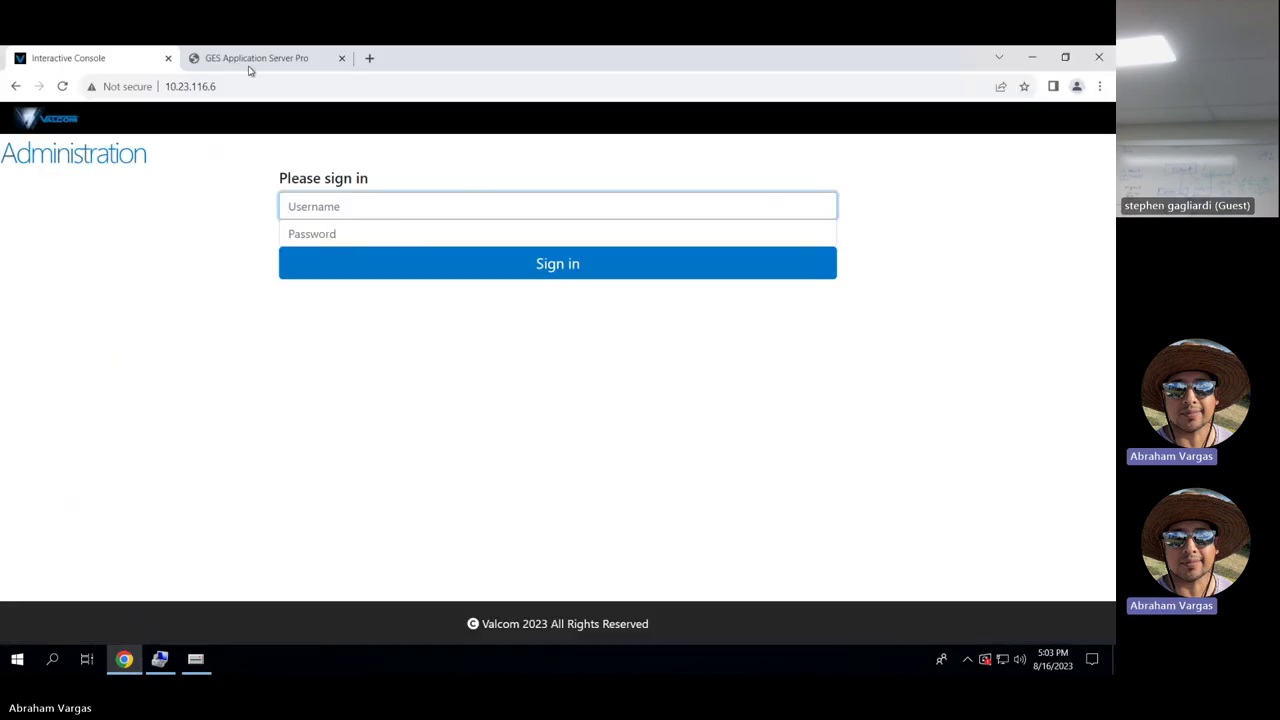
pyautogui.click(252, 62)
pyautogui.click(480, 330)
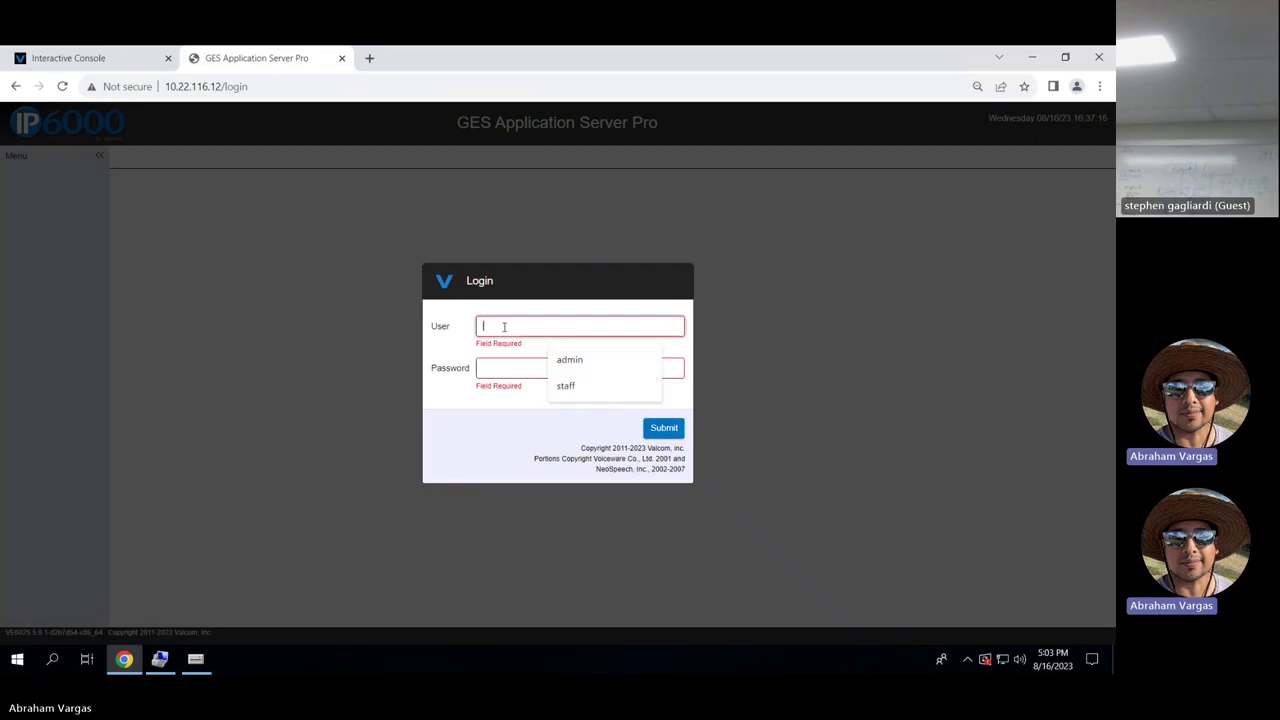
pyautogui.write('admin')
pyautogui.press('Tab')
pyautogui.write('••••••')
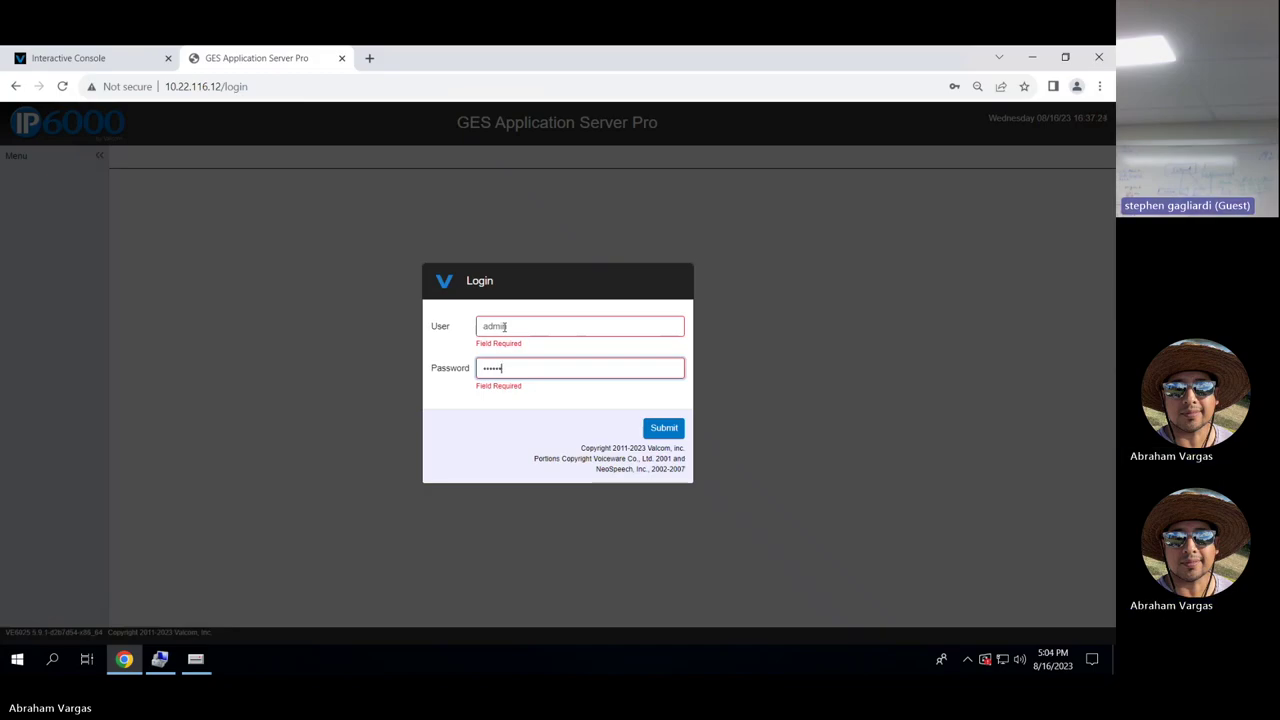
pyautogui.press('Return')
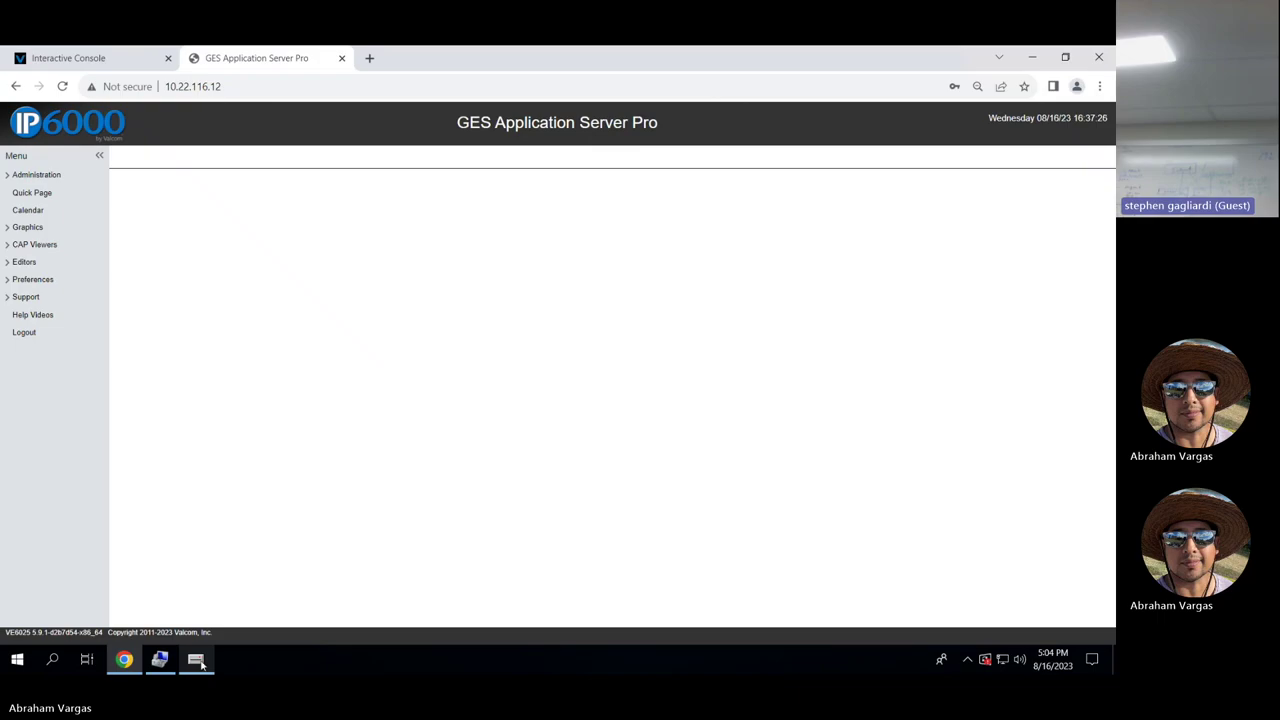
# Bring the VIP-102B setup tool back, showing SMS Page 01's channel 1 with dial code 7266.
pyautogui.click(197, 660)
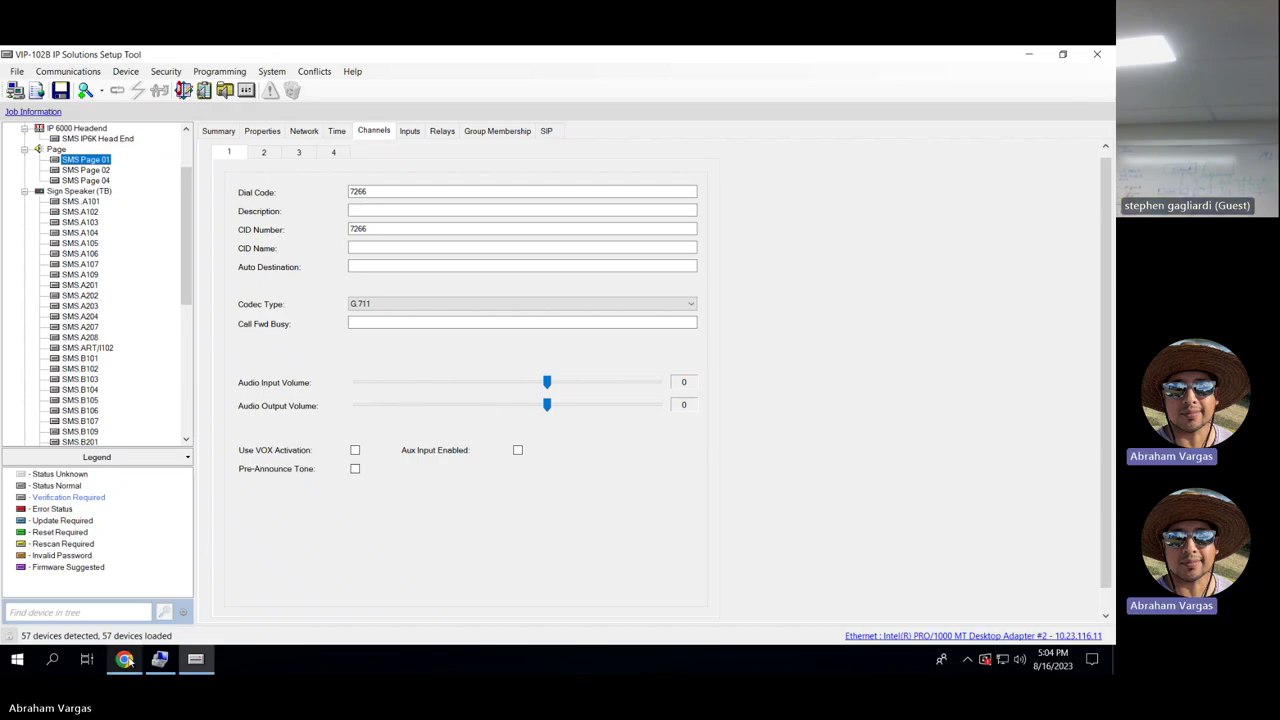
pyautogui.moveTo(125, 660)
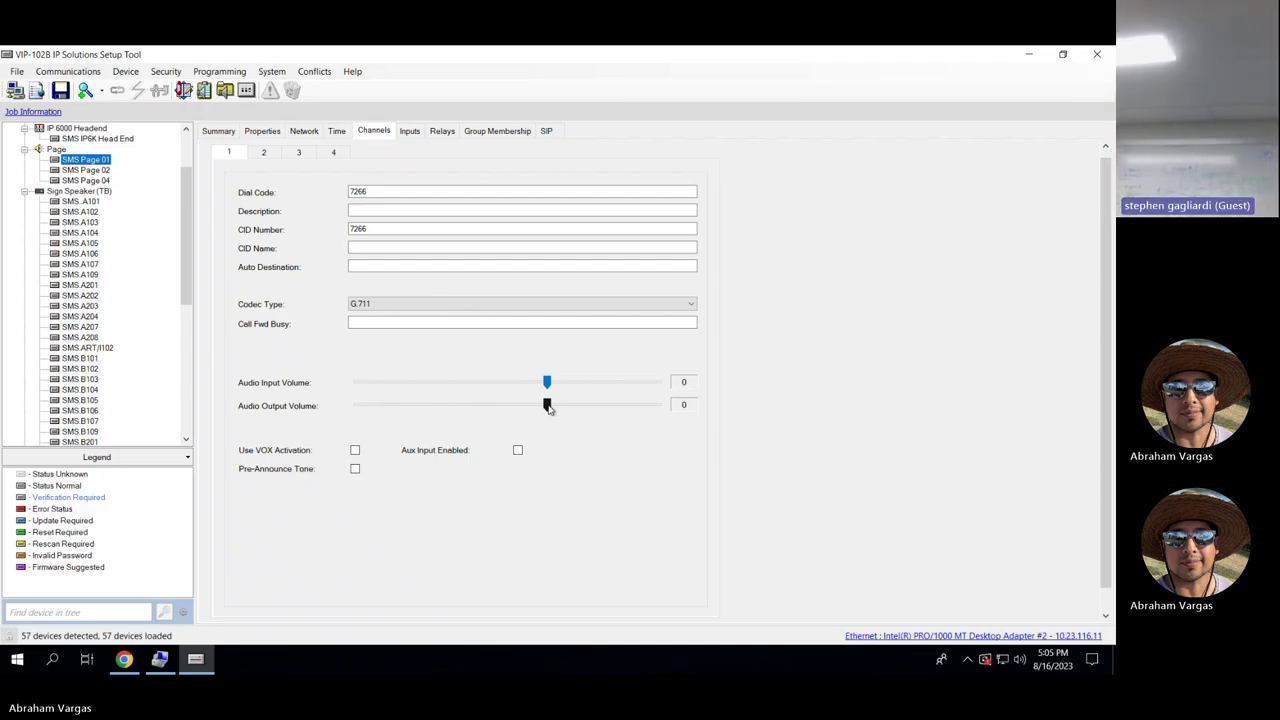
# Open Editors > Audio > Audio Files, list the eight Bell Tones files, and preview one without saving.
pyautogui.click(124, 659)
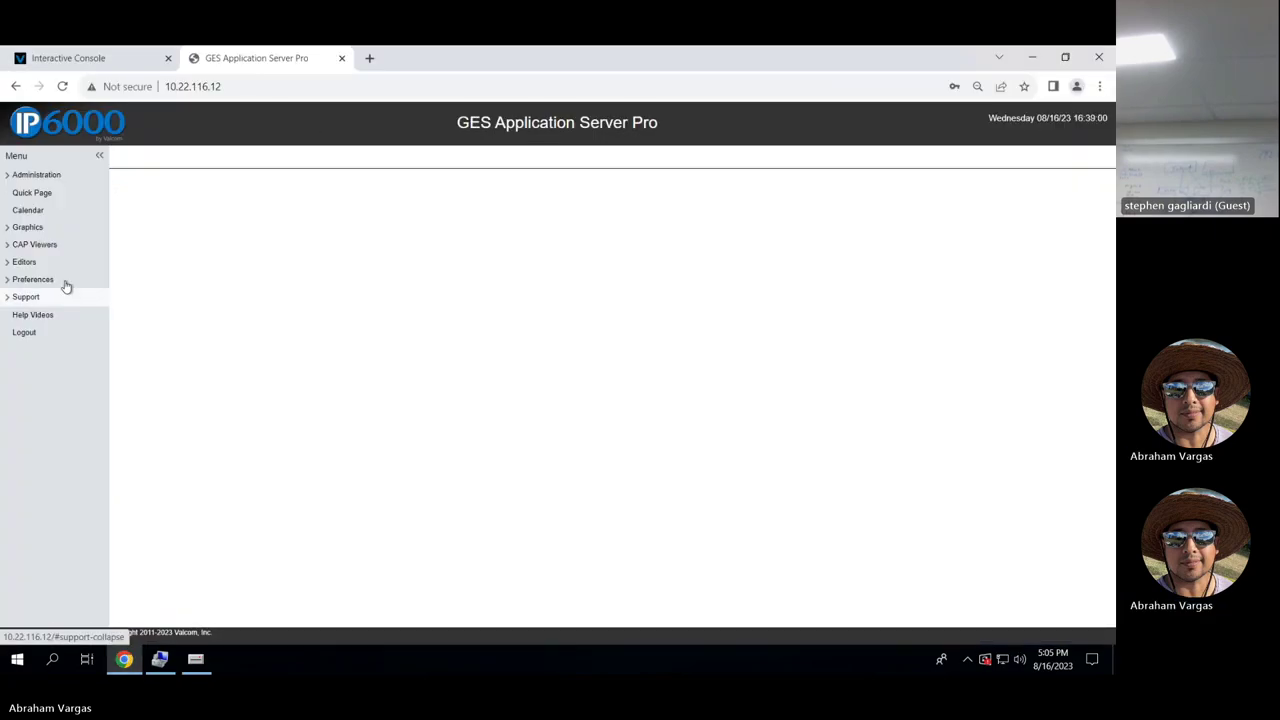
pyautogui.click(40, 263)
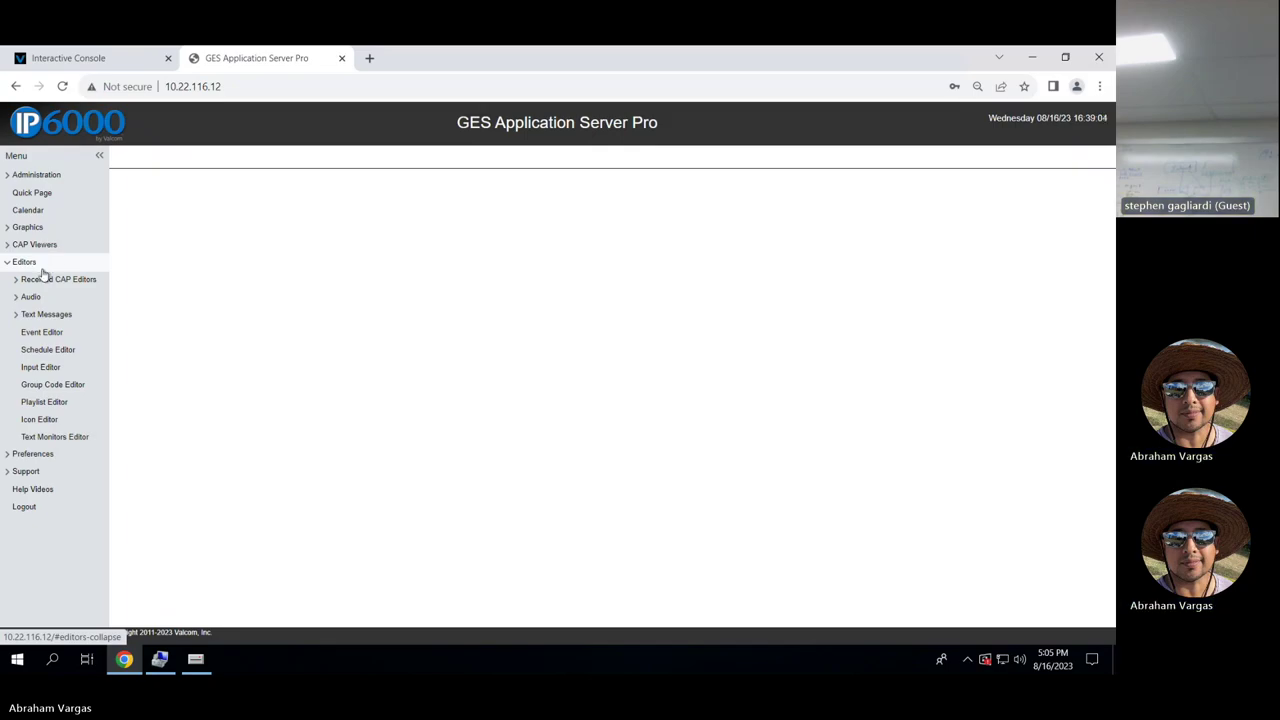
pyautogui.click(33, 297)
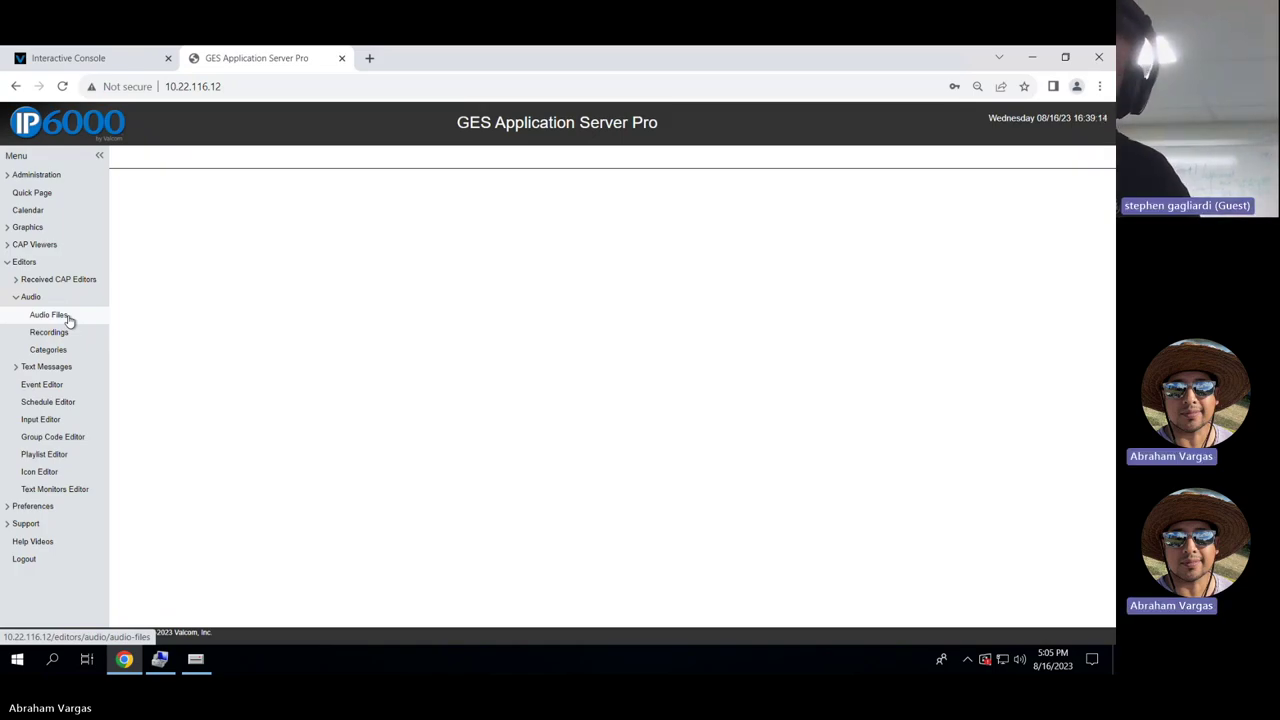
pyautogui.click(62, 317)
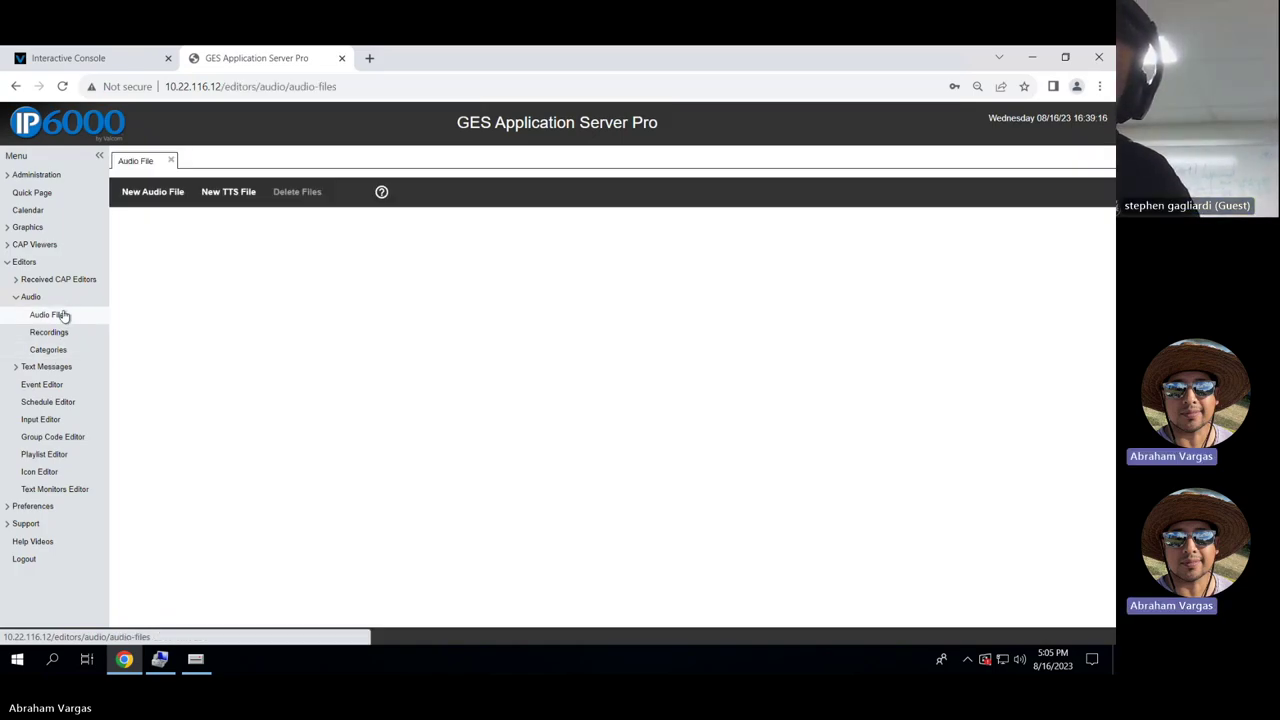
pyautogui.click(164, 240)
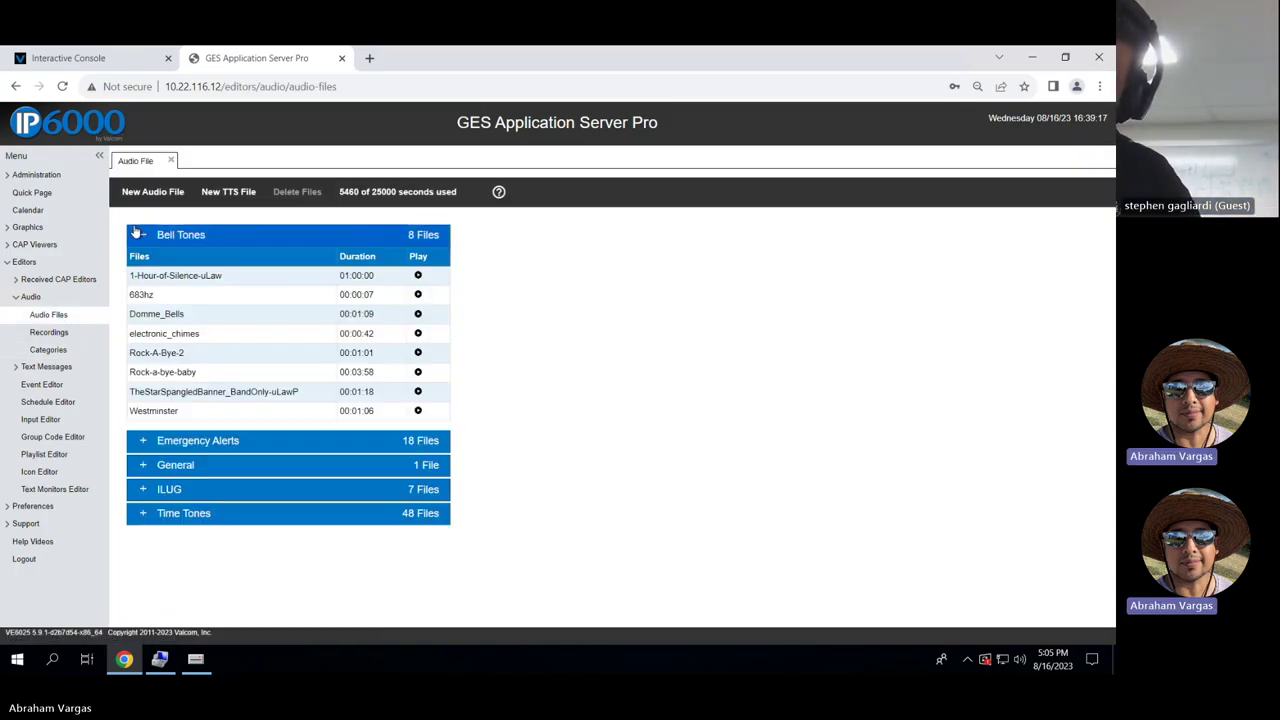
pyautogui.click(242, 282)
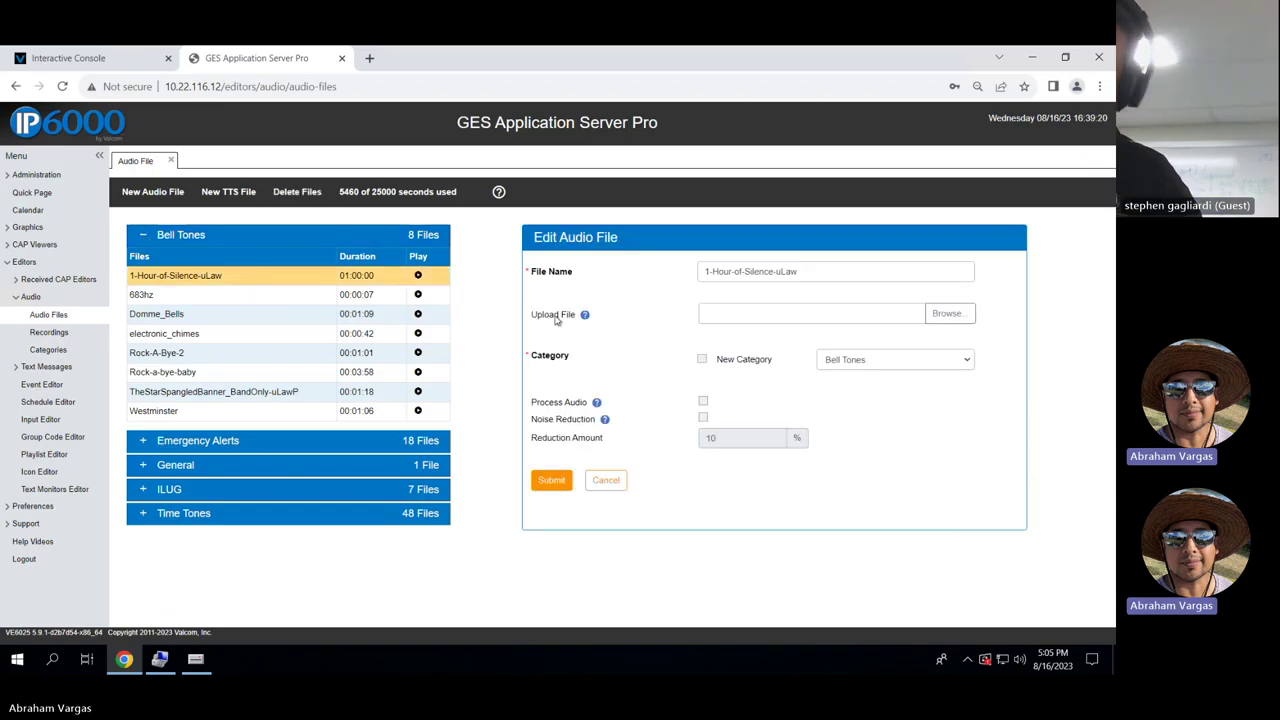
pyautogui.click(605, 480)
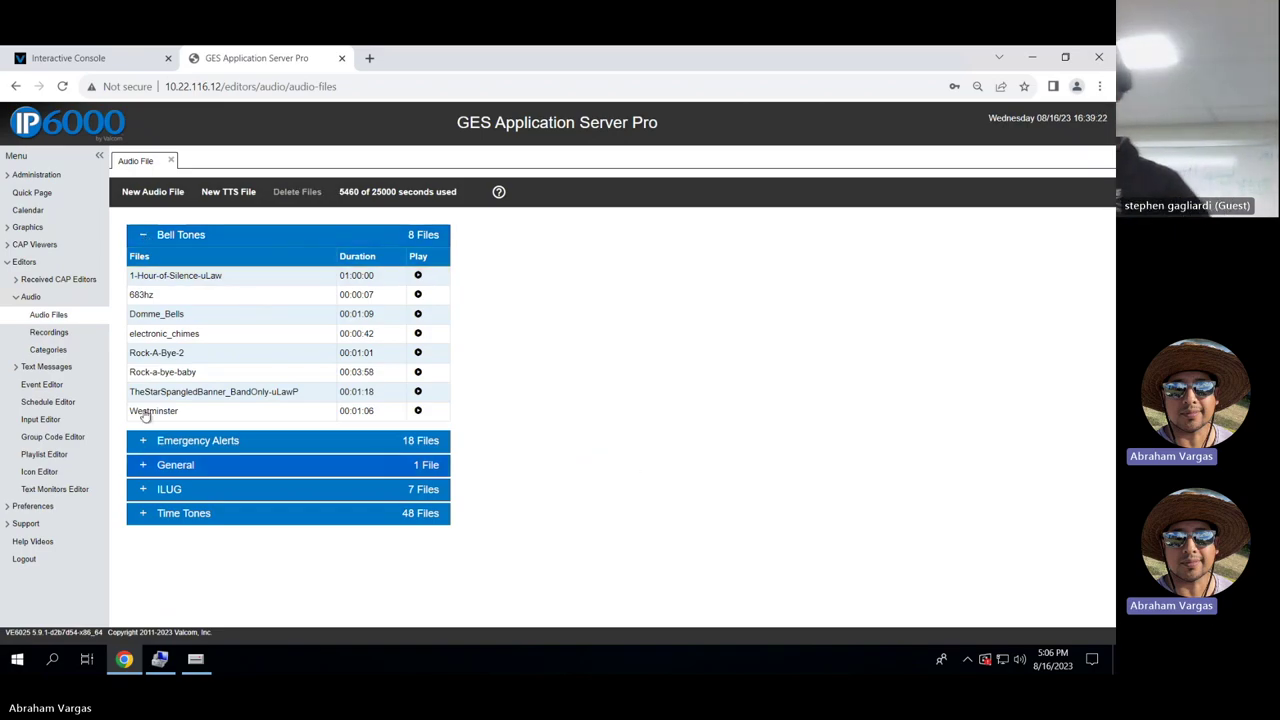
# Open the Bell Tone All event from the Event Editor list.
pyautogui.click(55, 389)
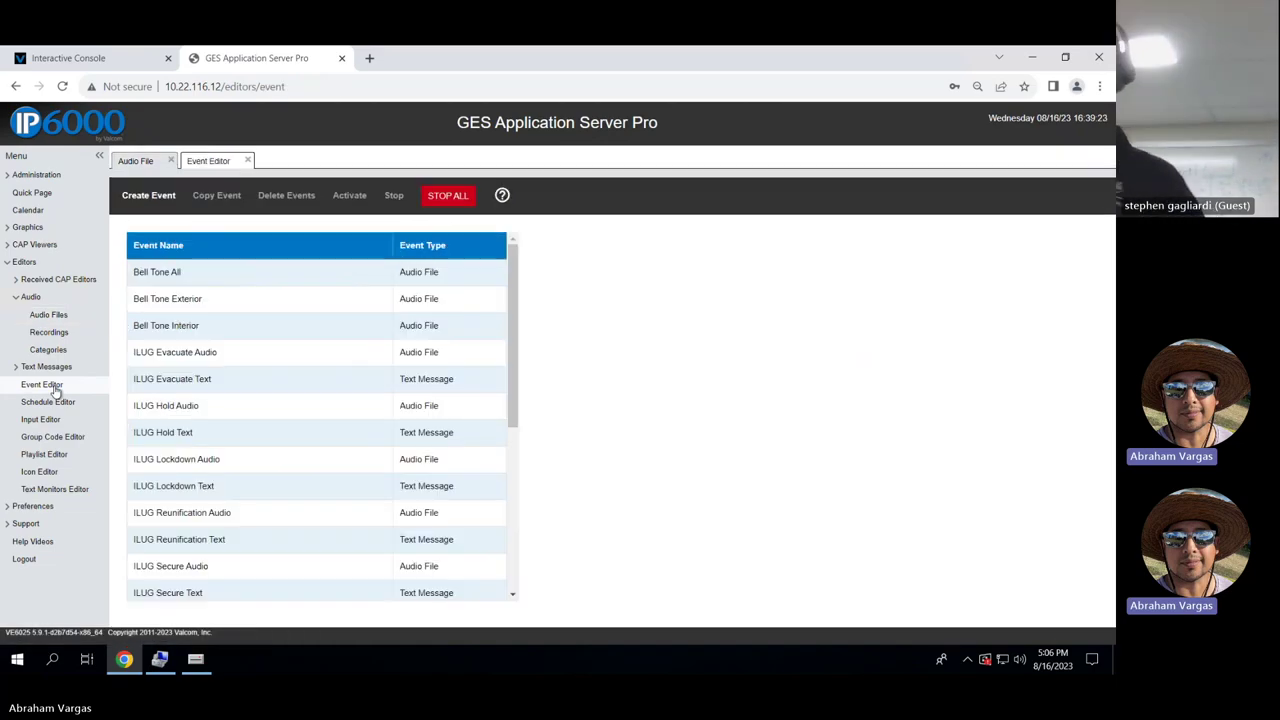
pyautogui.scroll(-5, 329, 363)
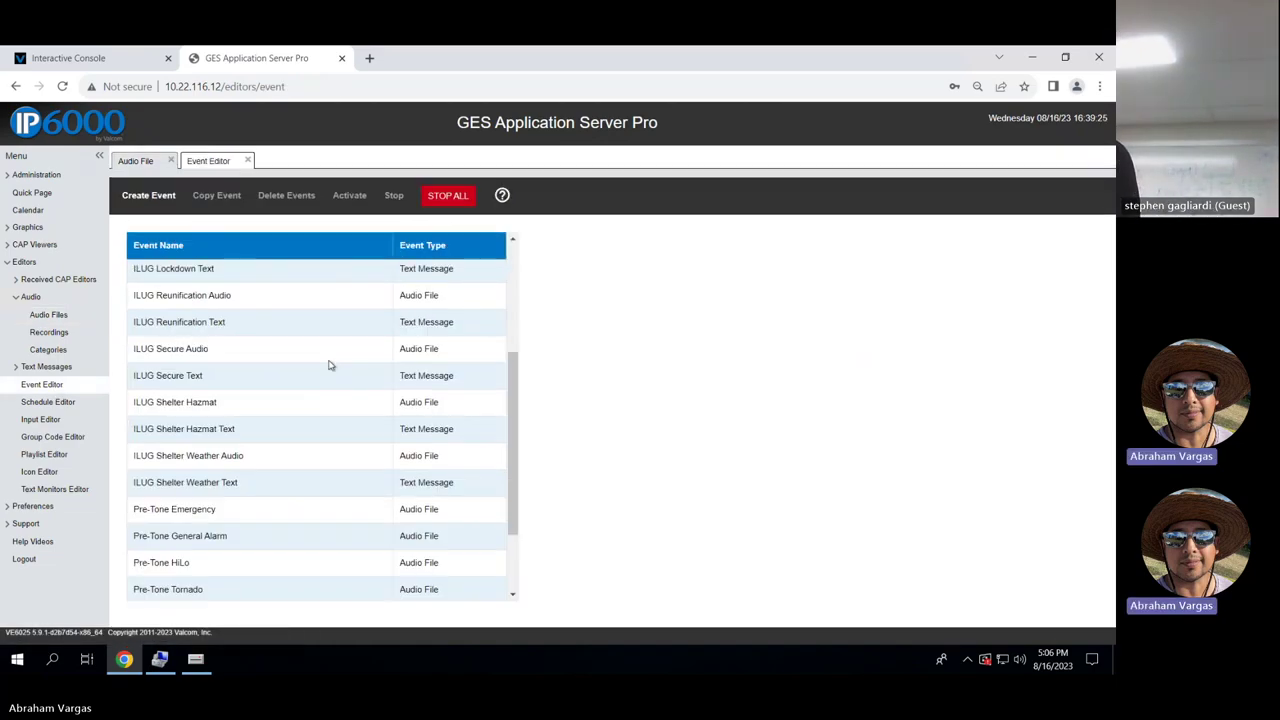
pyautogui.scroll(5, 329, 365)
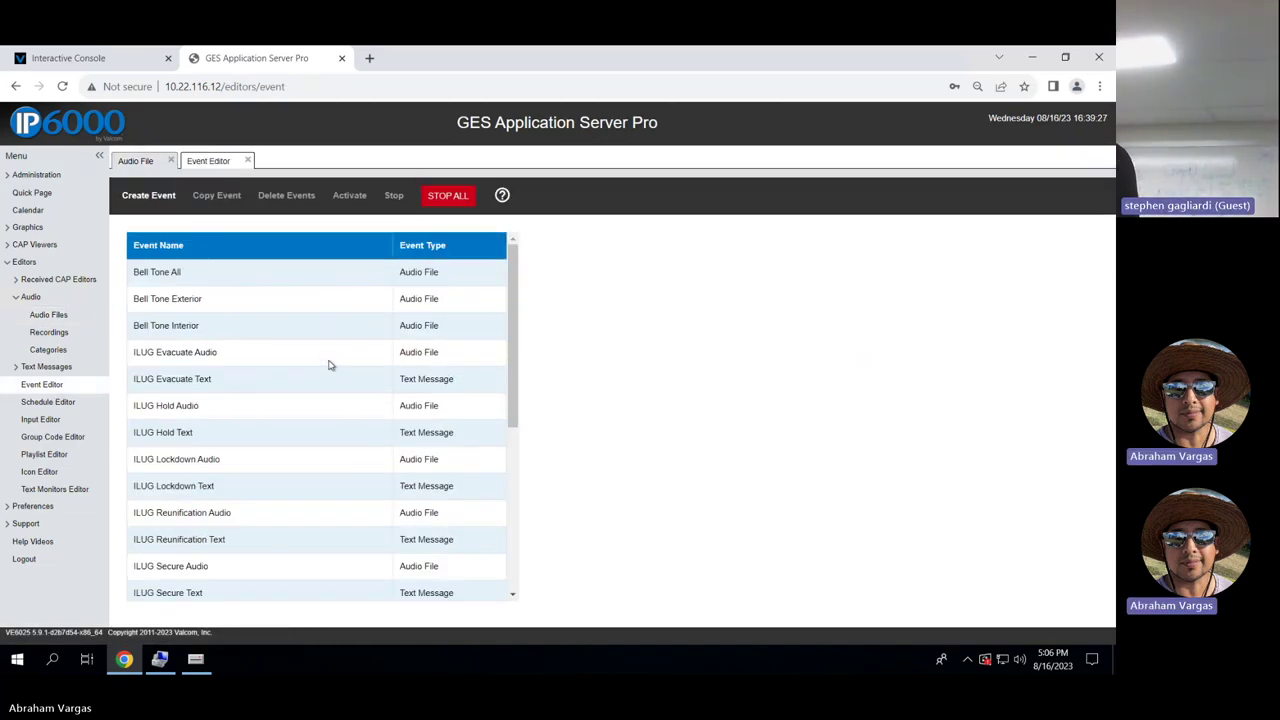
pyautogui.doubleClick(268, 279)
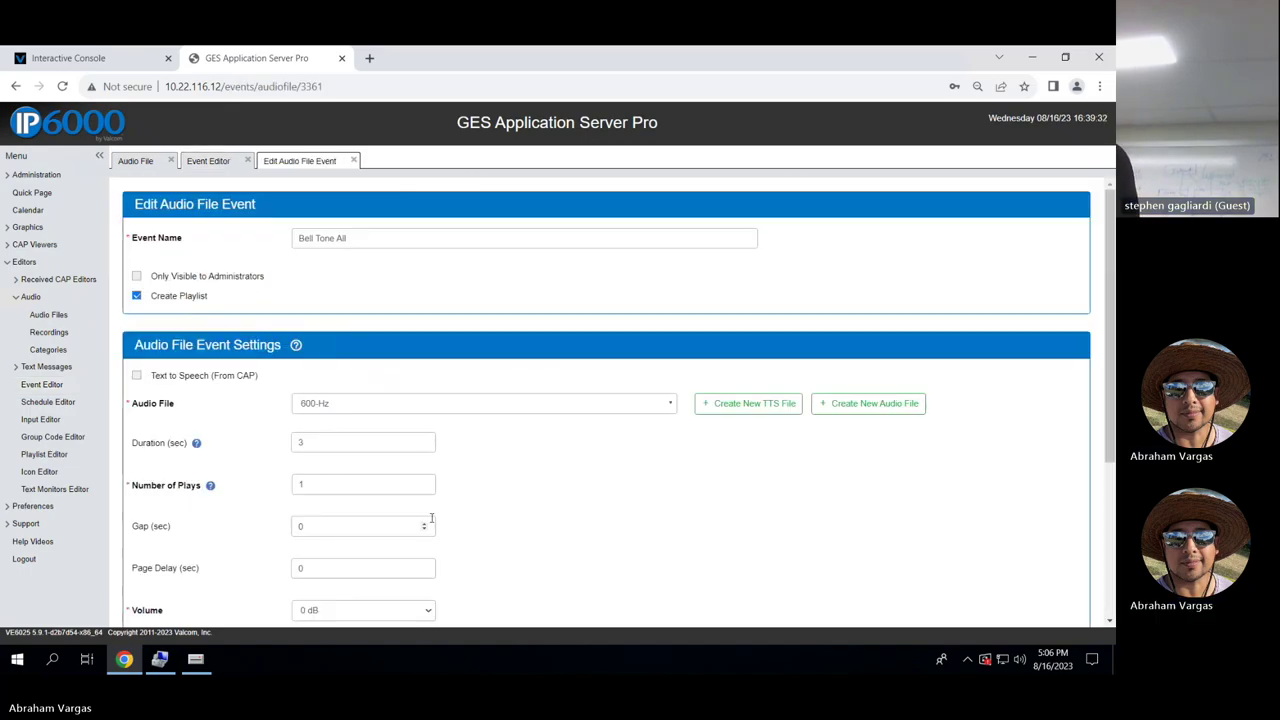
# Cancel the Bell Tone All event form unchanged and return to the VIP-102B setup tool.
pyautogui.scroll(-3, 471, 528)
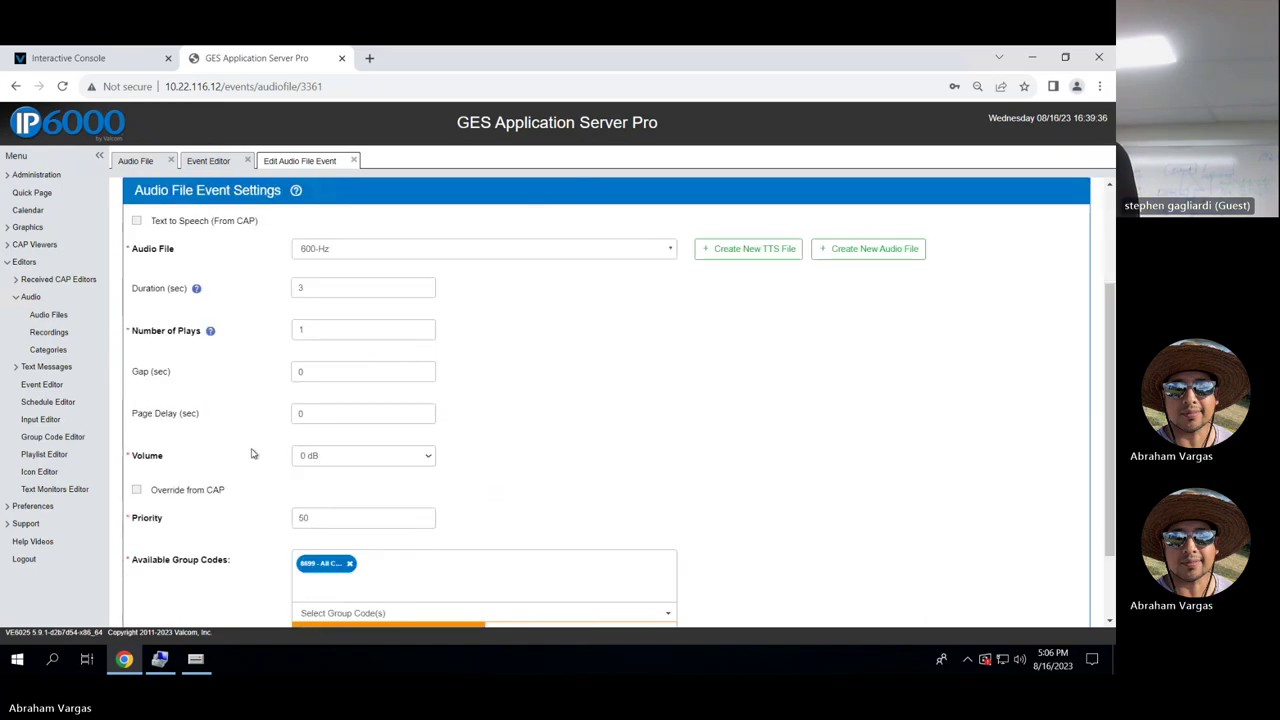
pyautogui.scroll(2, 466, 431)
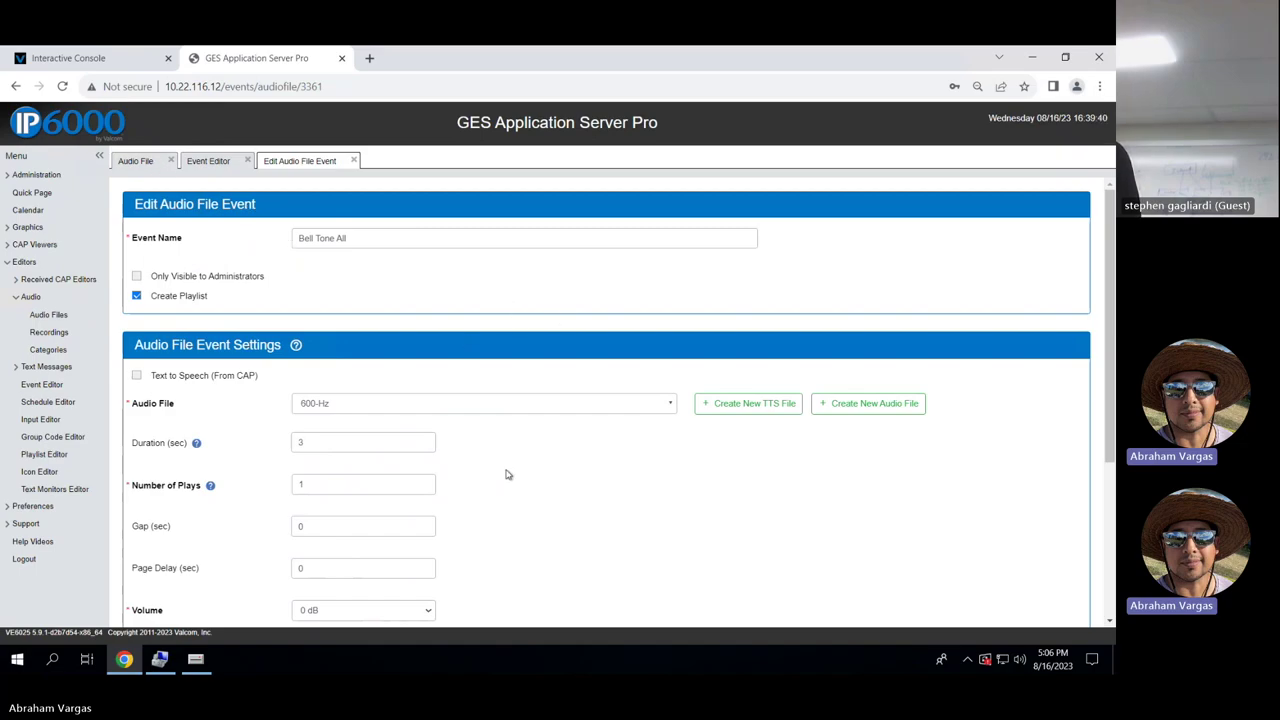
pyautogui.scroll(-3, 506, 474)
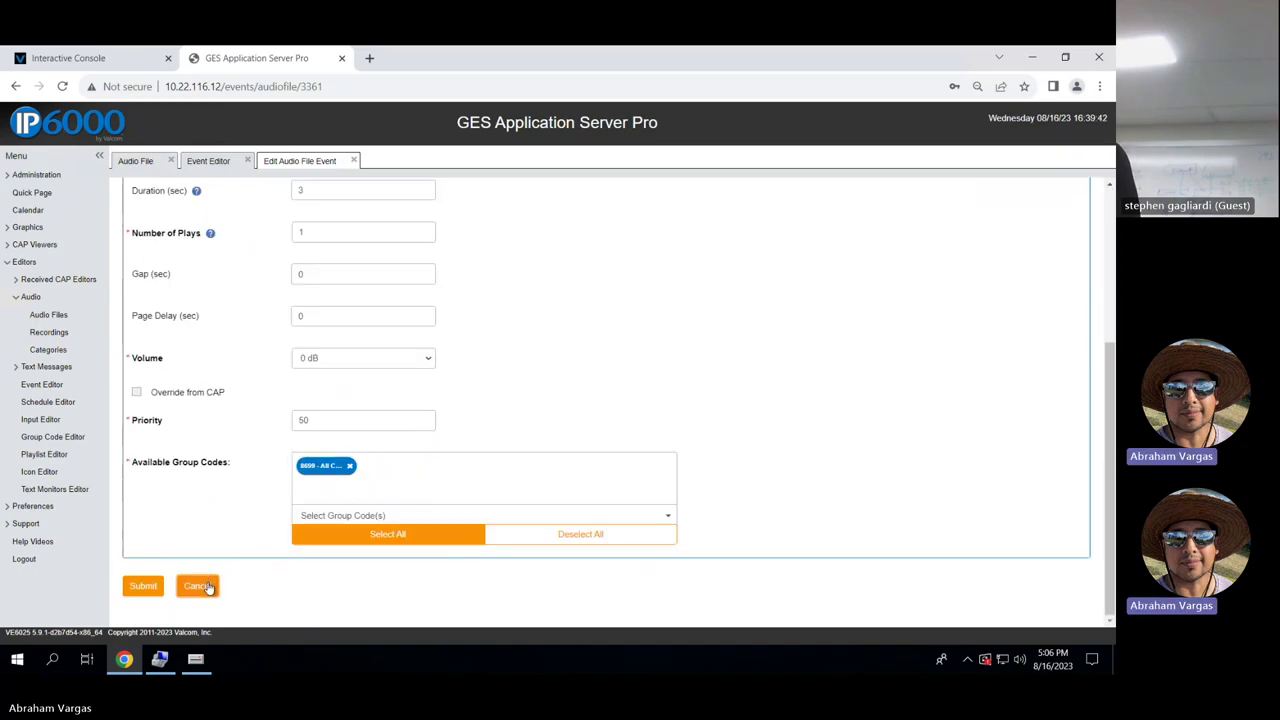
pyautogui.click(198, 586)
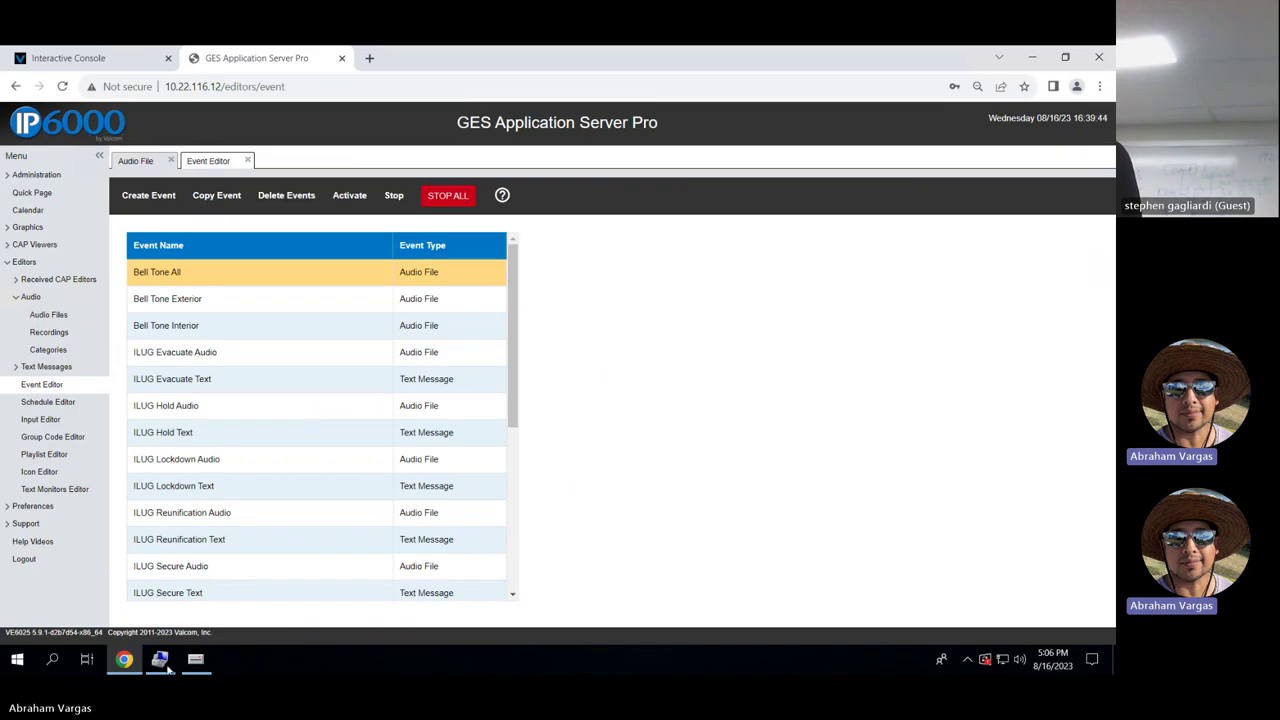
pyautogui.click(195, 659)
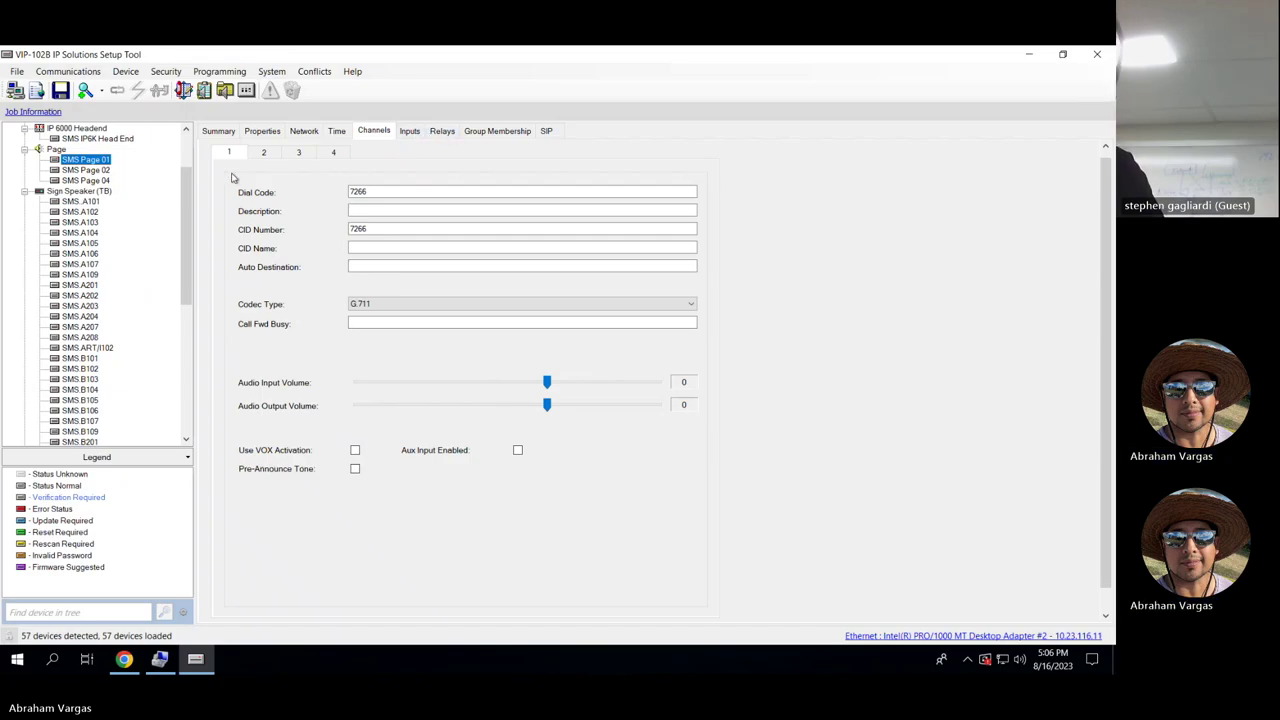
# Select sign speaker SMS A101 and review its Summary, Properties and Network tabs.
pyautogui.click(82, 202)
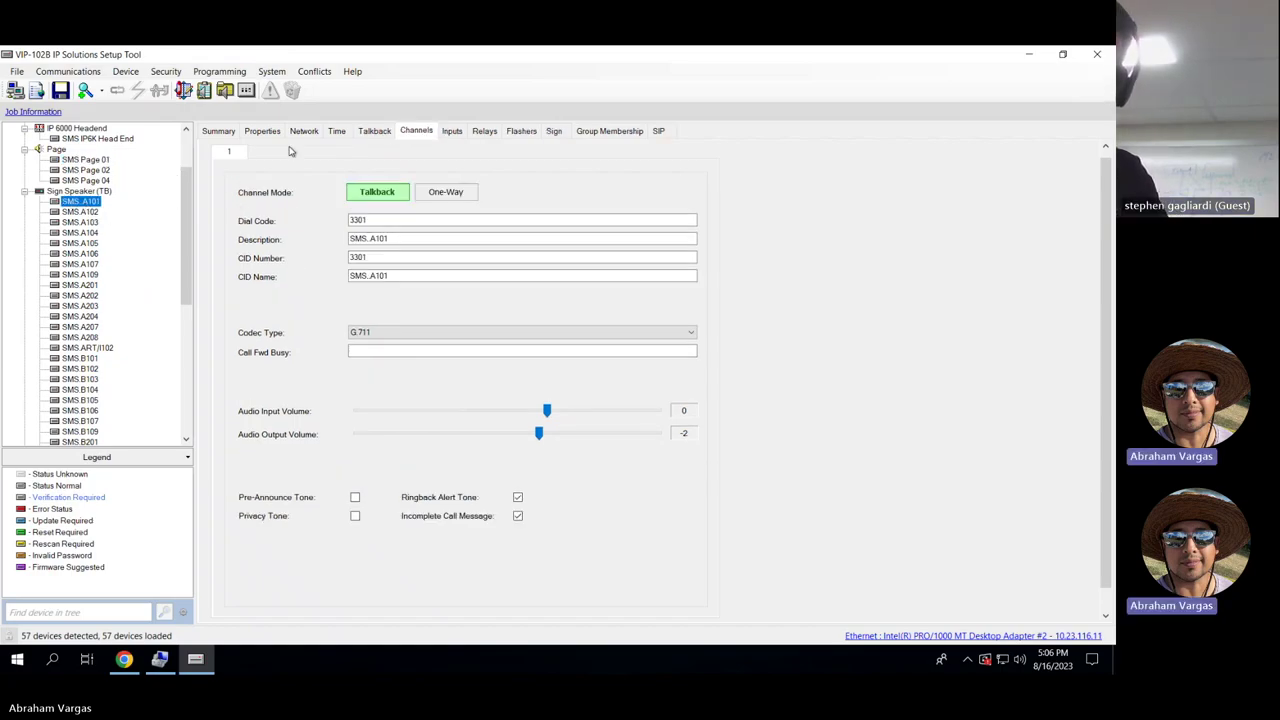
pyautogui.click(219, 131)
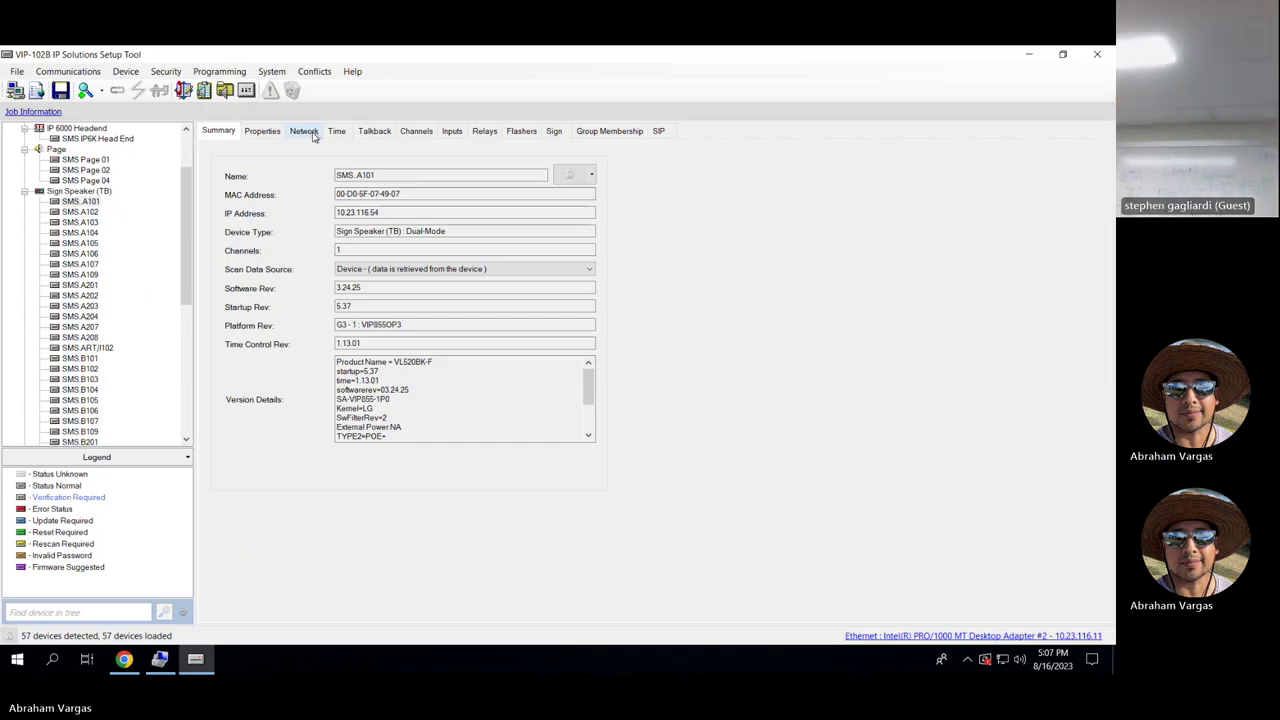
pyautogui.click(280, 132)
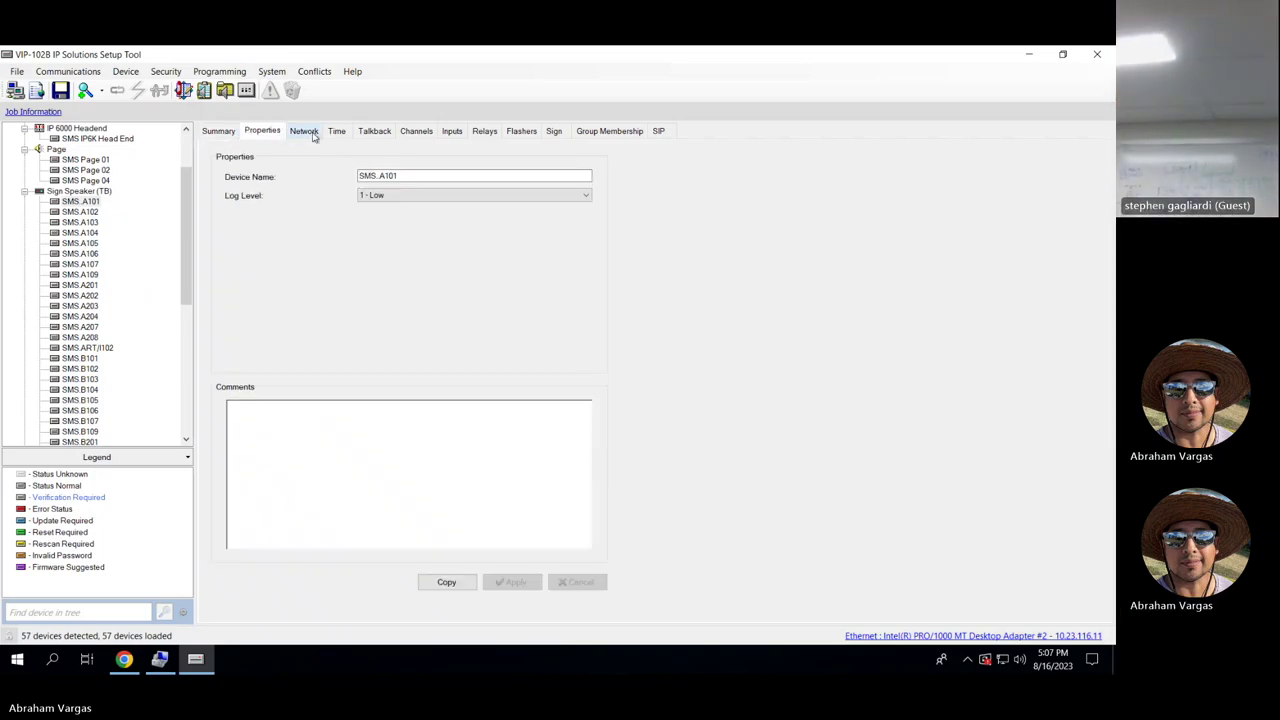
pyautogui.click(305, 131)
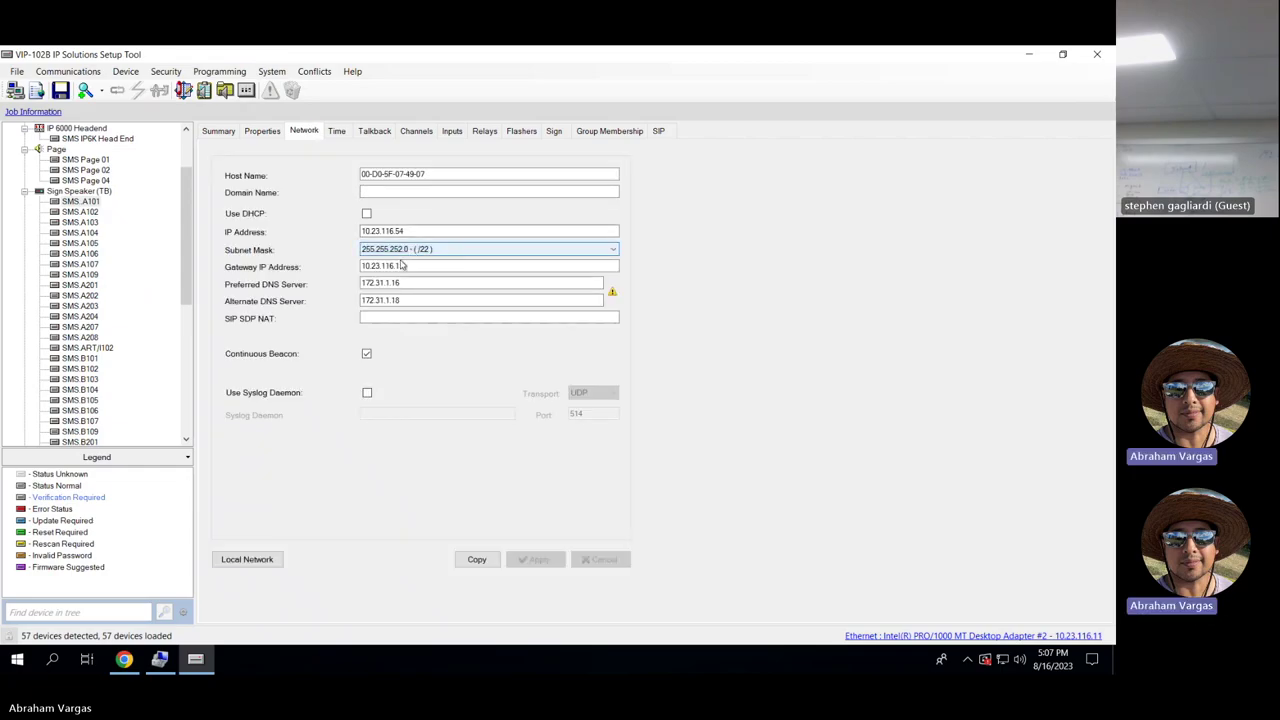
# Inspect the preferred DNS server value 172.31.1.16, then move to the Time settings.
pyautogui.click(408, 283)
pyautogui.click(408, 283)
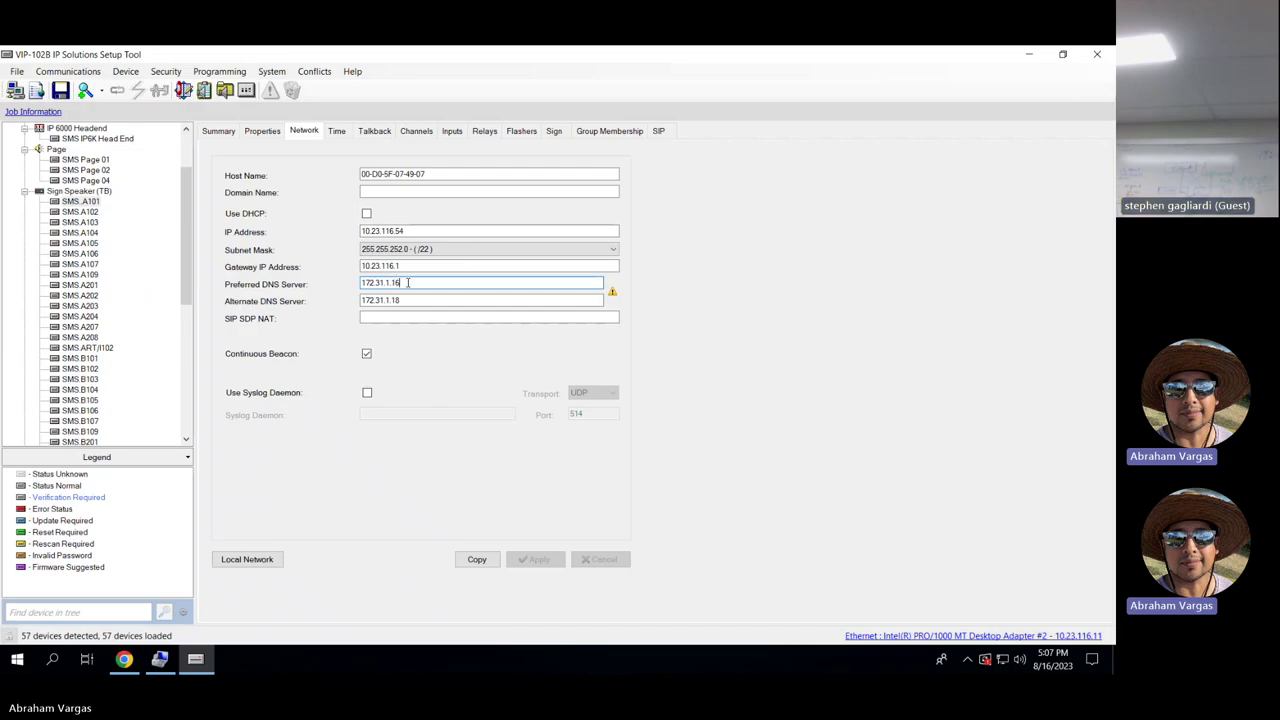
pyautogui.doubleClick(365, 283)
pyautogui.click(429, 280)
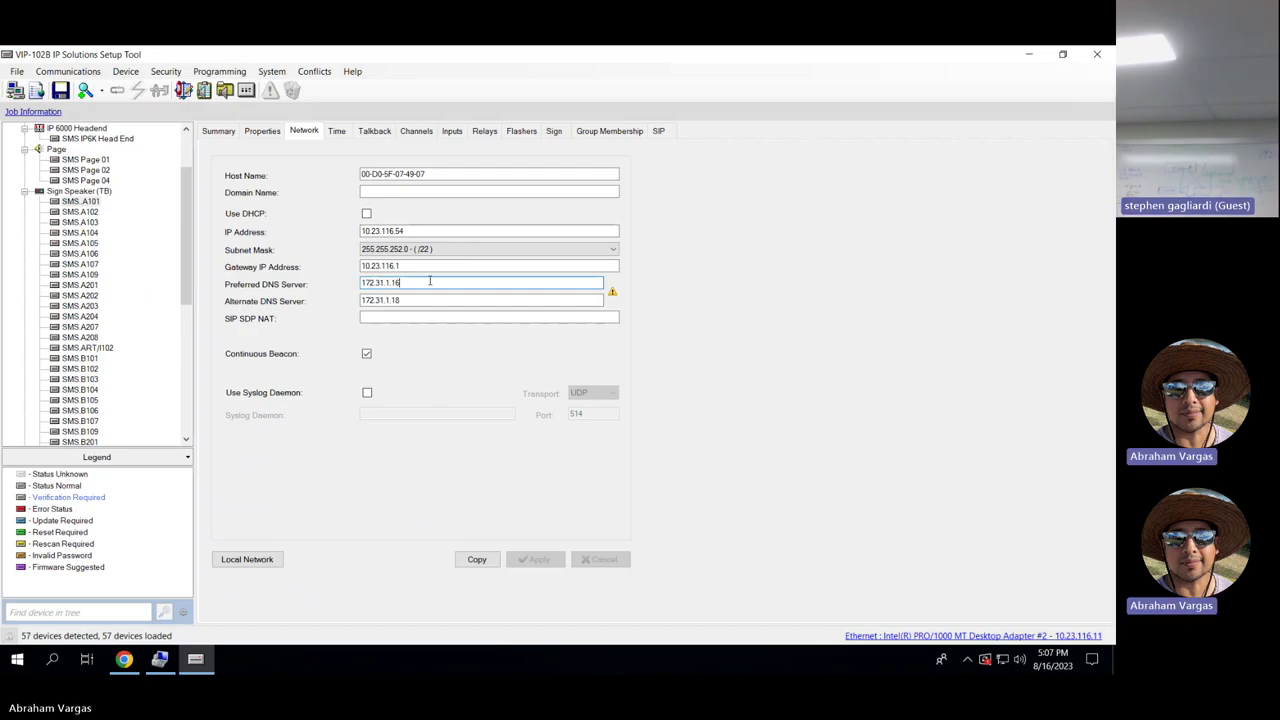
pyautogui.click(338, 130)
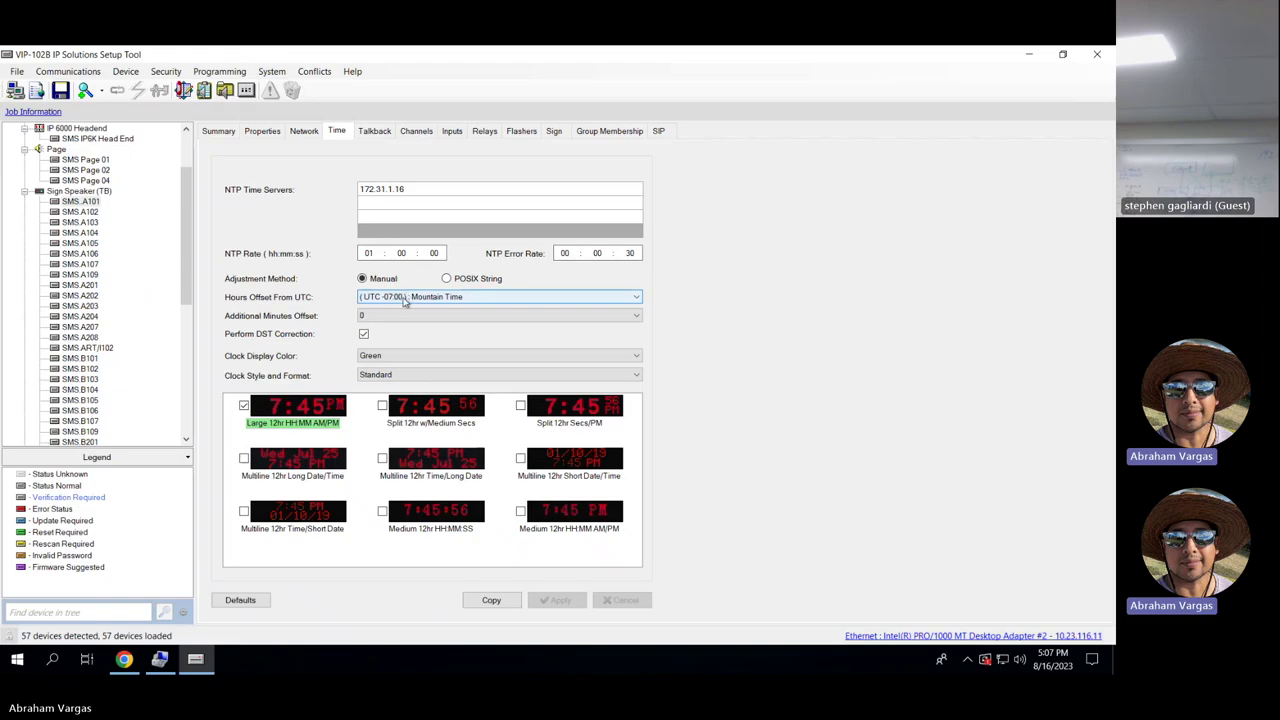
# Check the clock colour options keeping Green, then view SMS A101's talkback channel, dial code 3301.
pyautogui.click(382, 357)
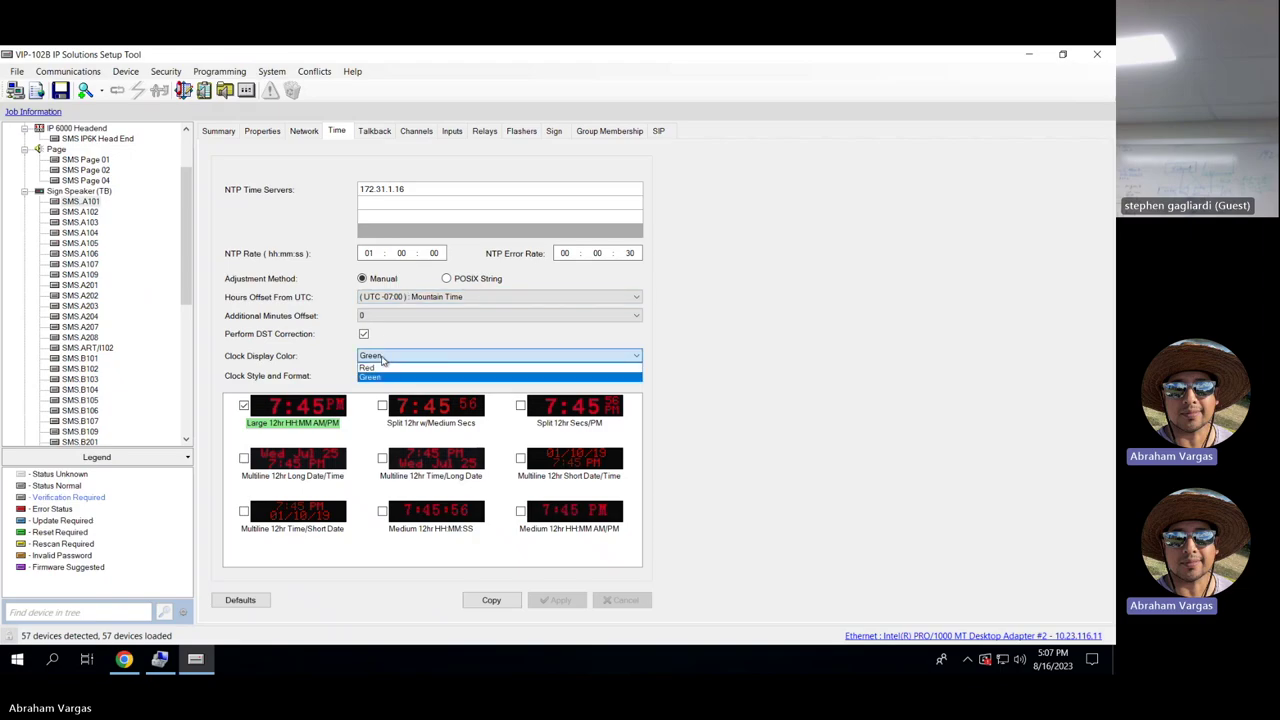
pyautogui.click(697, 348)
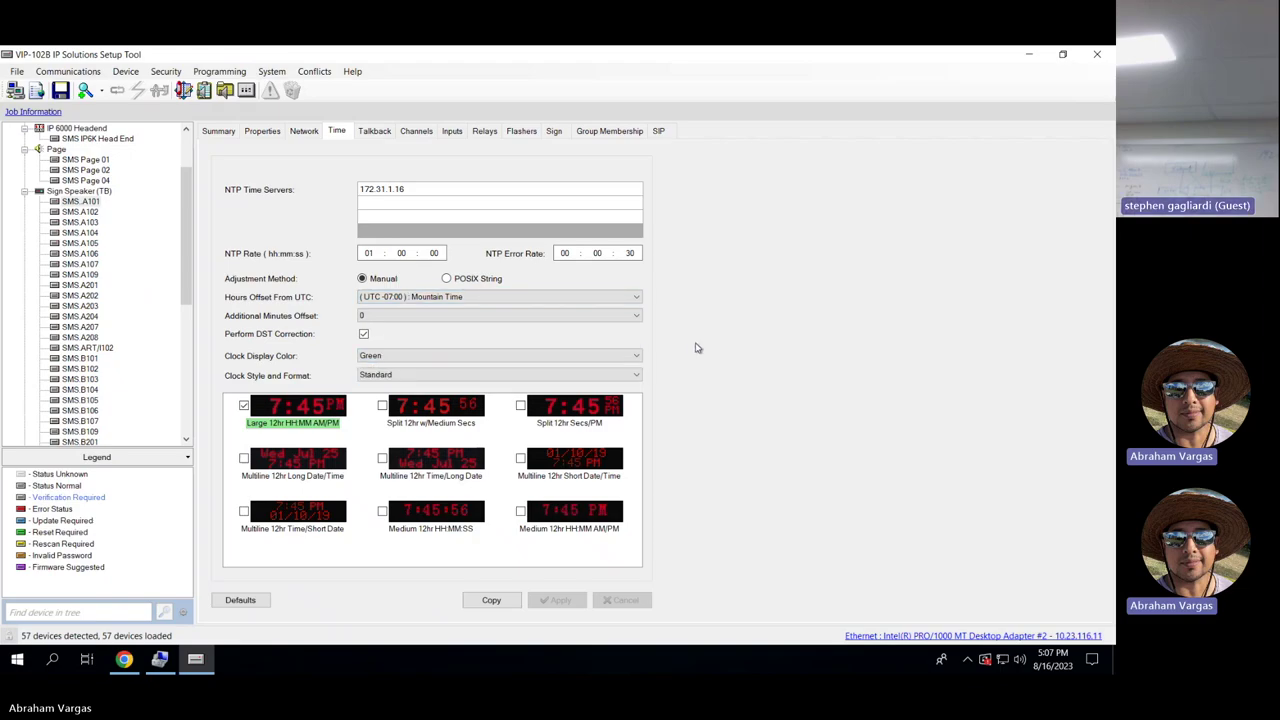
pyautogui.click(384, 133)
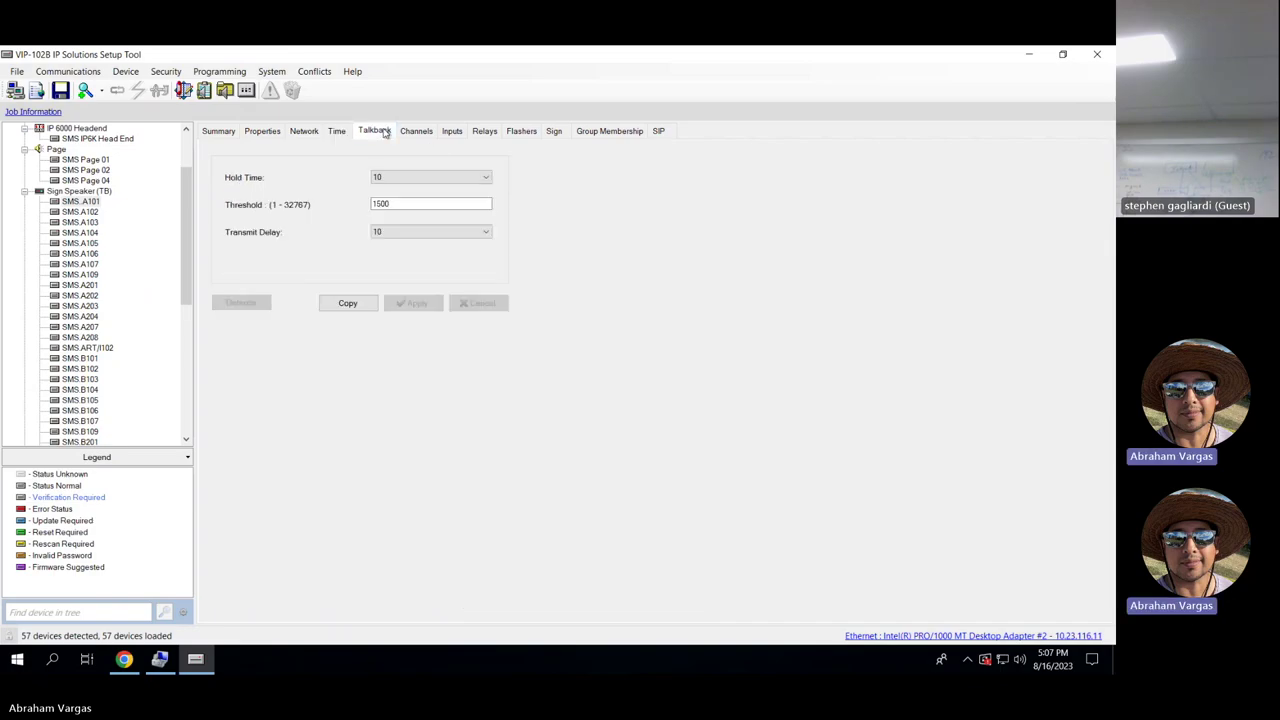
pyautogui.click(417, 131)
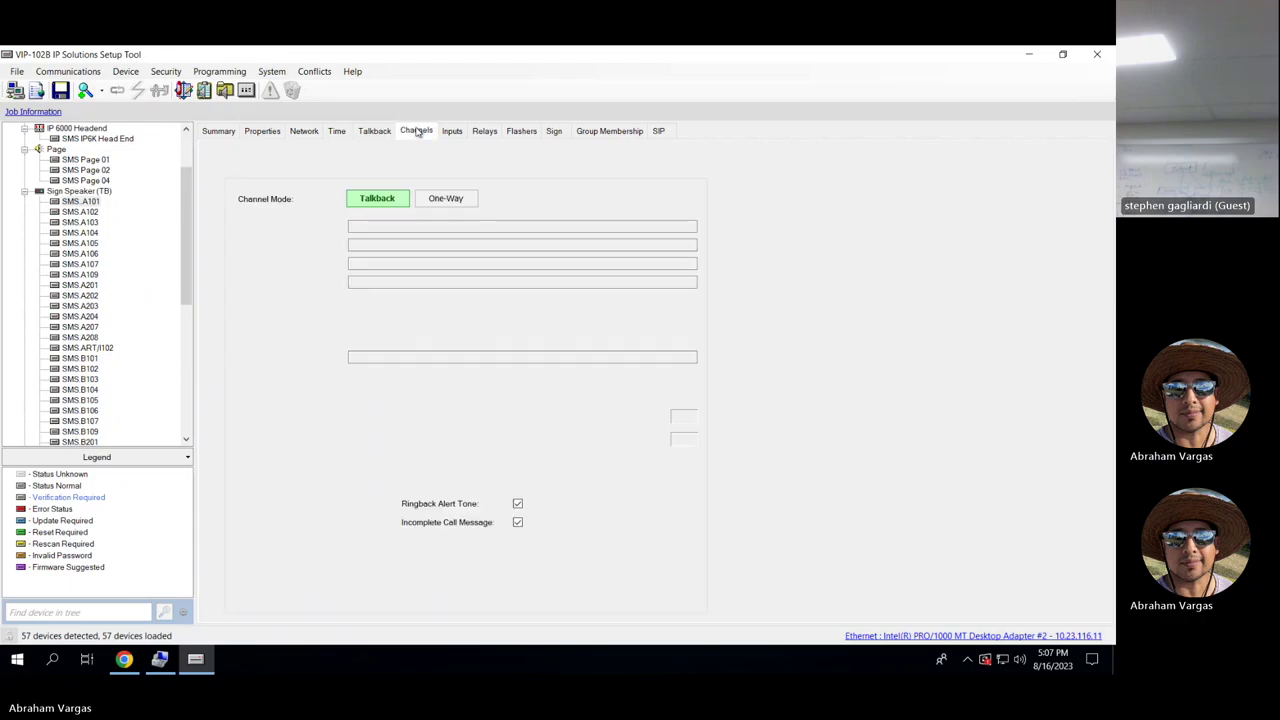
pyautogui.click(380, 227)
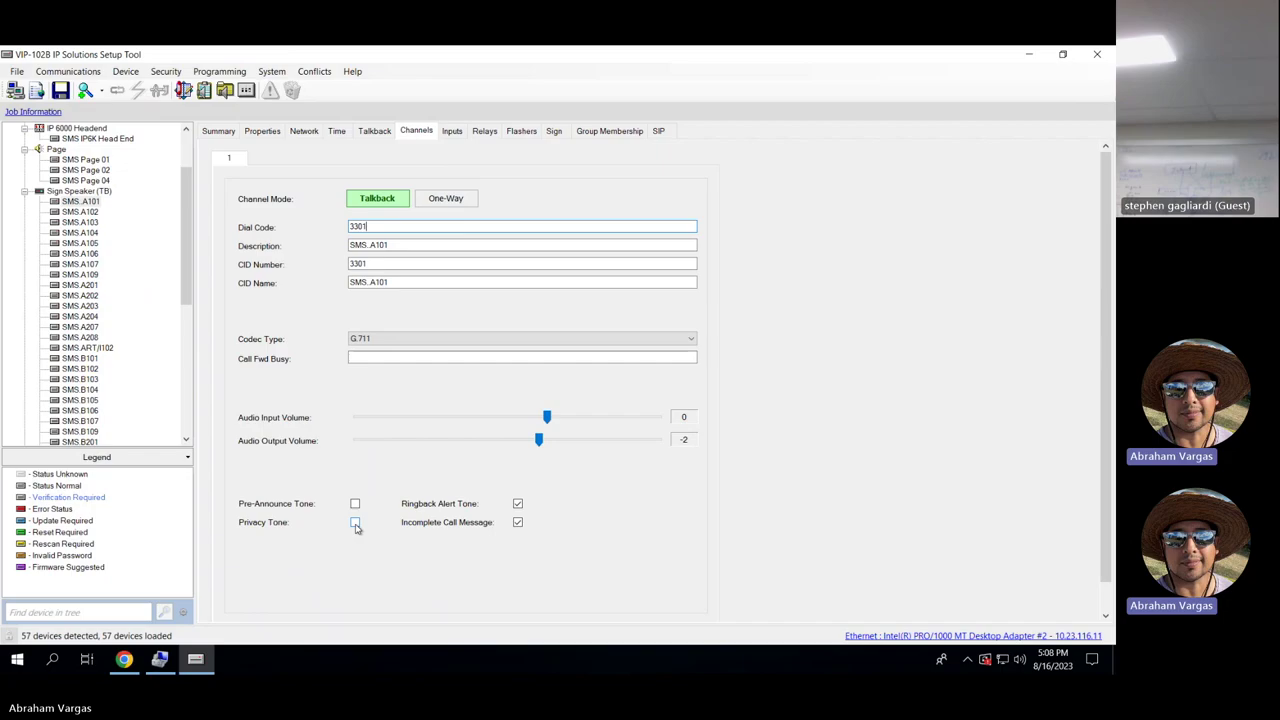
# Review SMS A101's input settings, keeping the Normal / Emergency configuration.
pyautogui.click(452, 131)
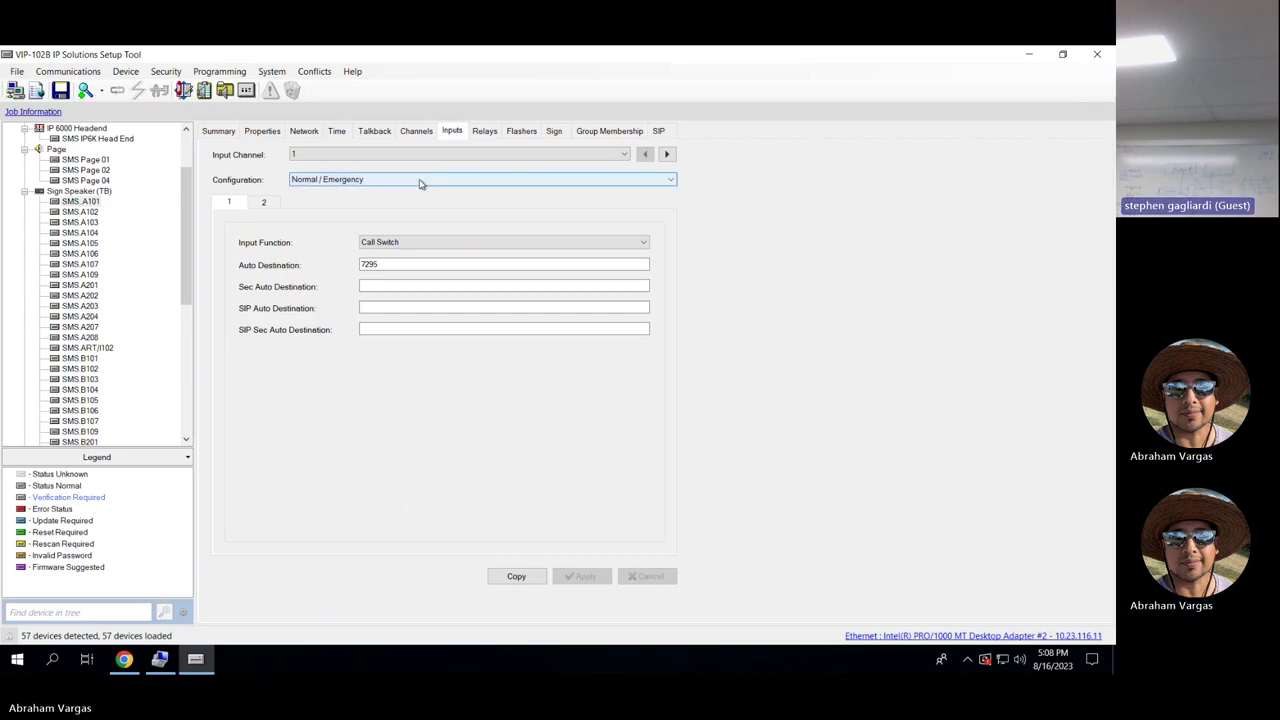
pyautogui.click(417, 130)
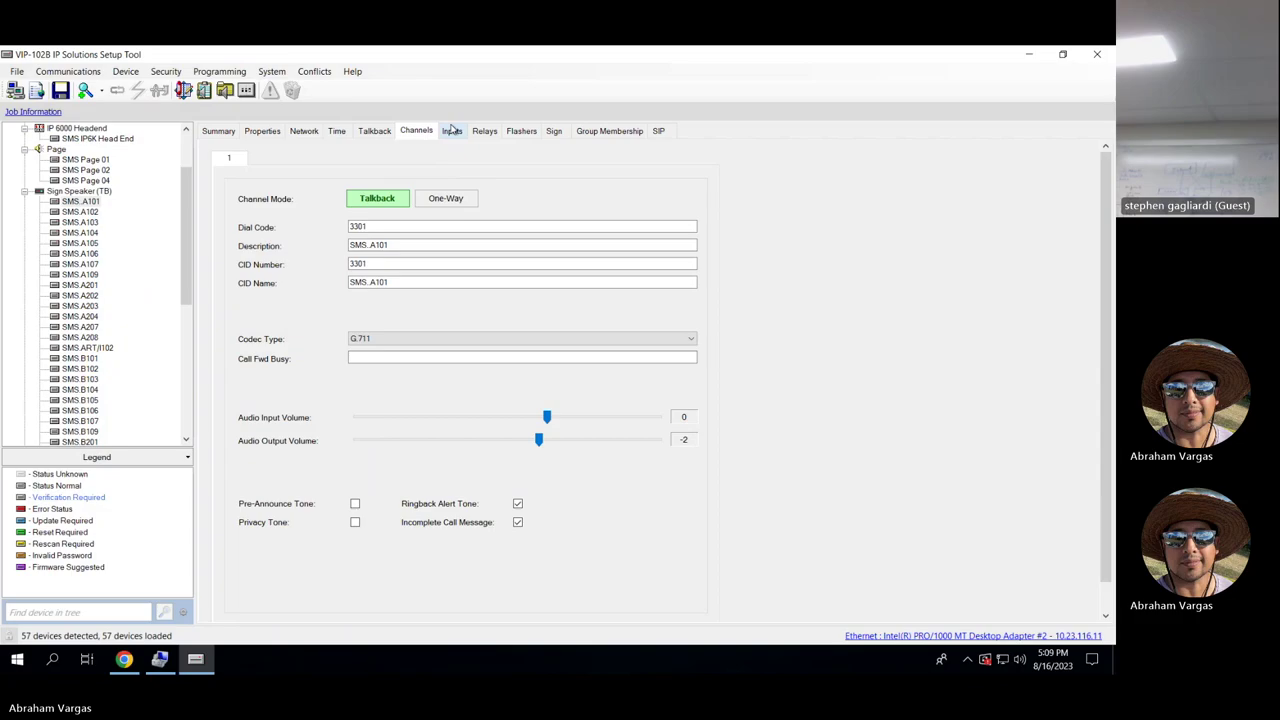
pyautogui.click(452, 131)
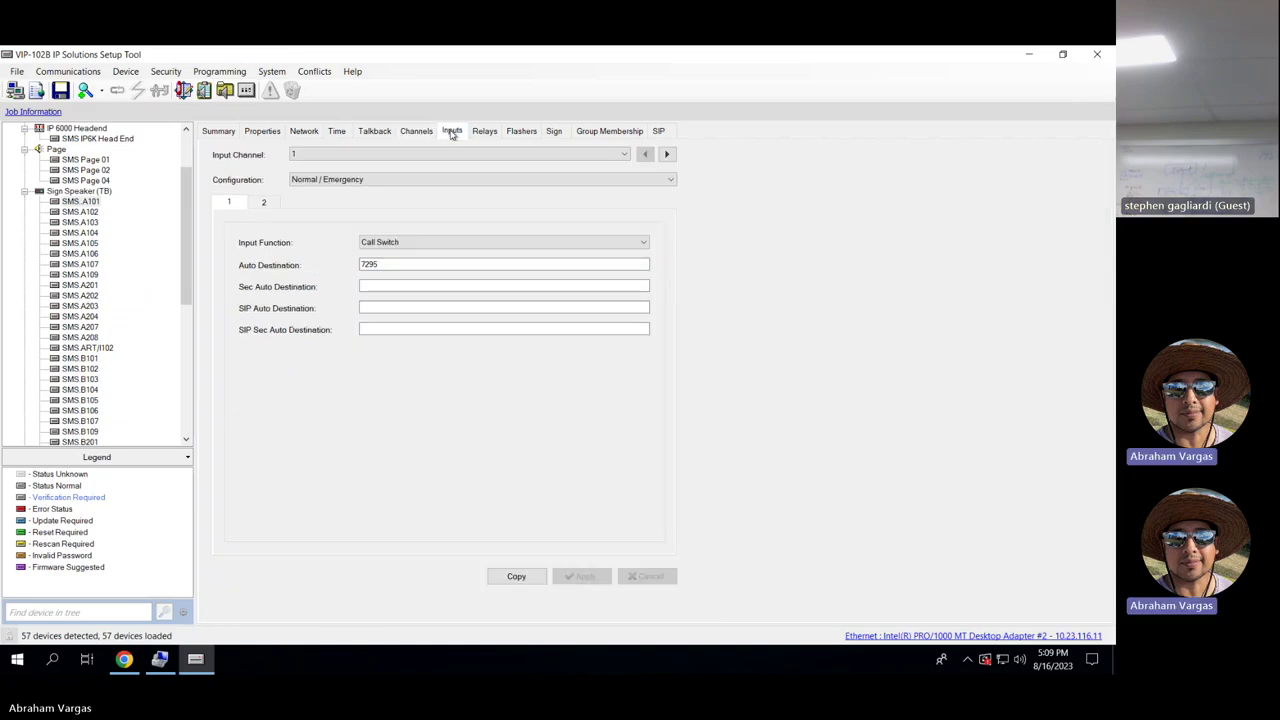
pyautogui.click(443, 181)
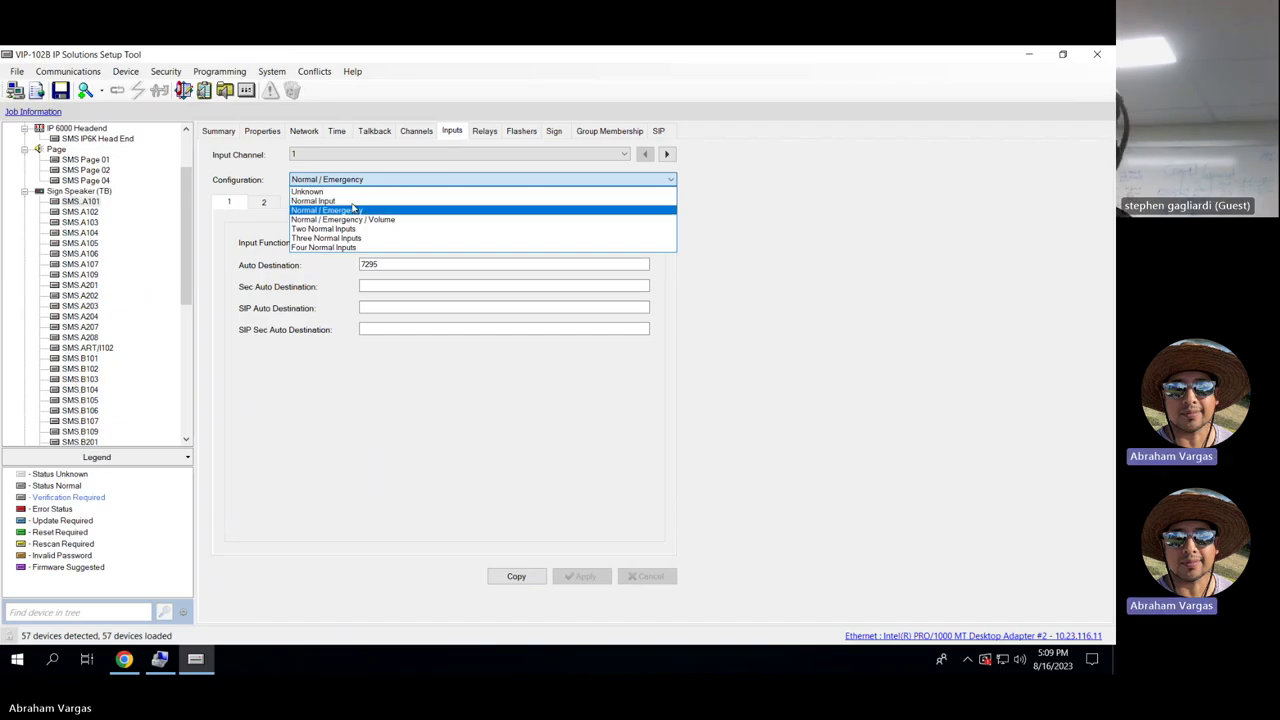
pyautogui.click(785, 165)
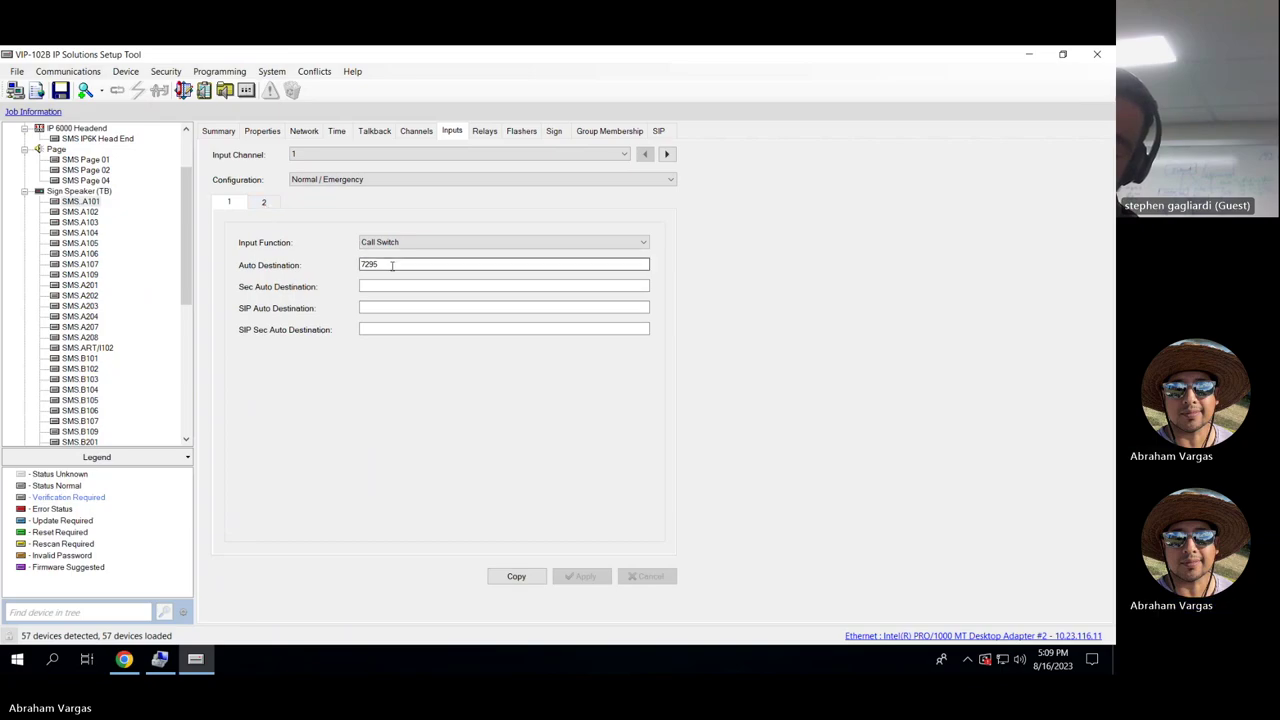
# Inspect the Auto Destination value 7295 and view the second input's settings.
pyautogui.moveTo(382, 264); pyautogui.dragTo(357, 265)
pyautogui.click(350, 266)
pyautogui.doubleClick(368, 264)
pyautogui.click(394, 264)
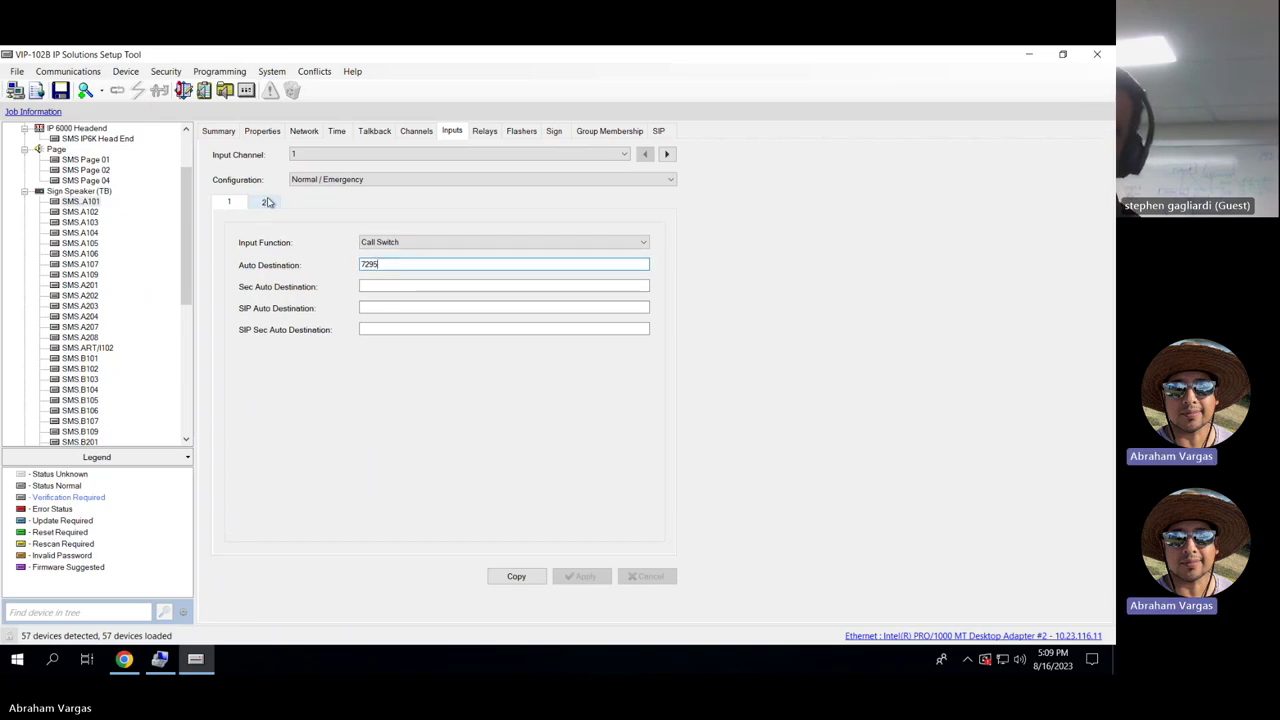
pyautogui.click(267, 202)
pyautogui.click(385, 264)
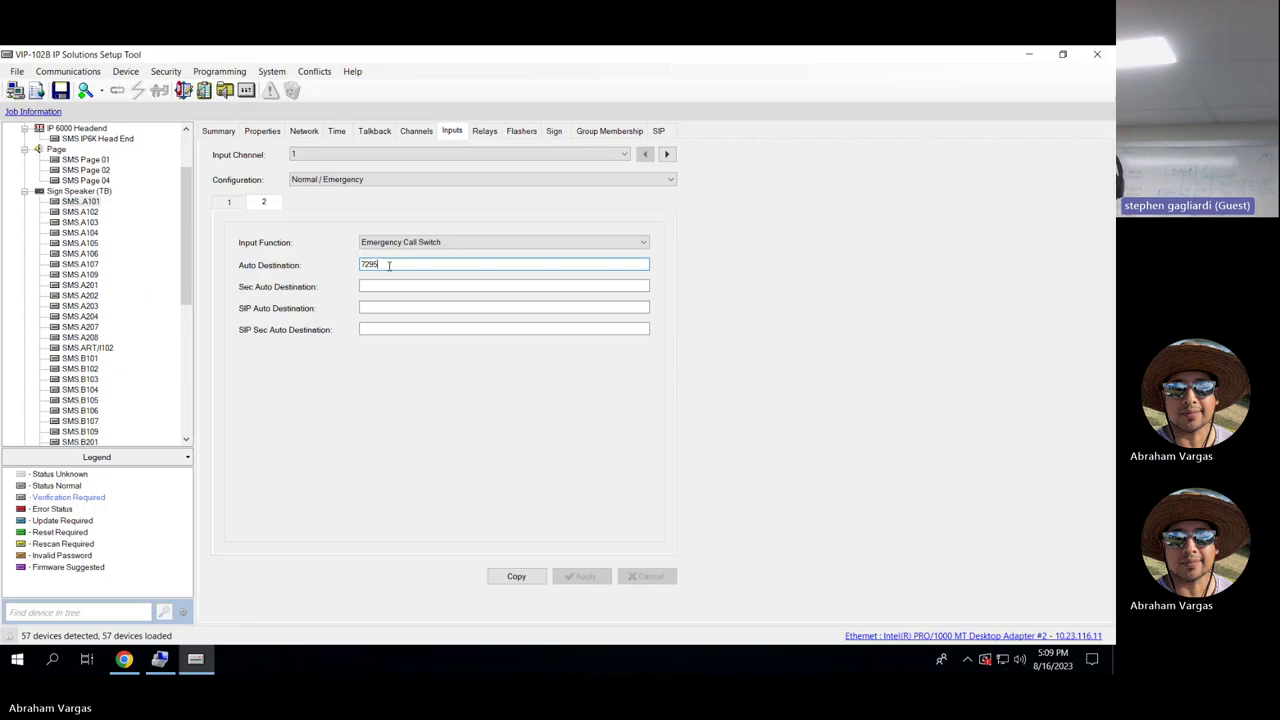
# Review SMS A101's relay functions and flashers unchanged, ending on its sign settings (brightness 3–12).
pyautogui.click(488, 134)
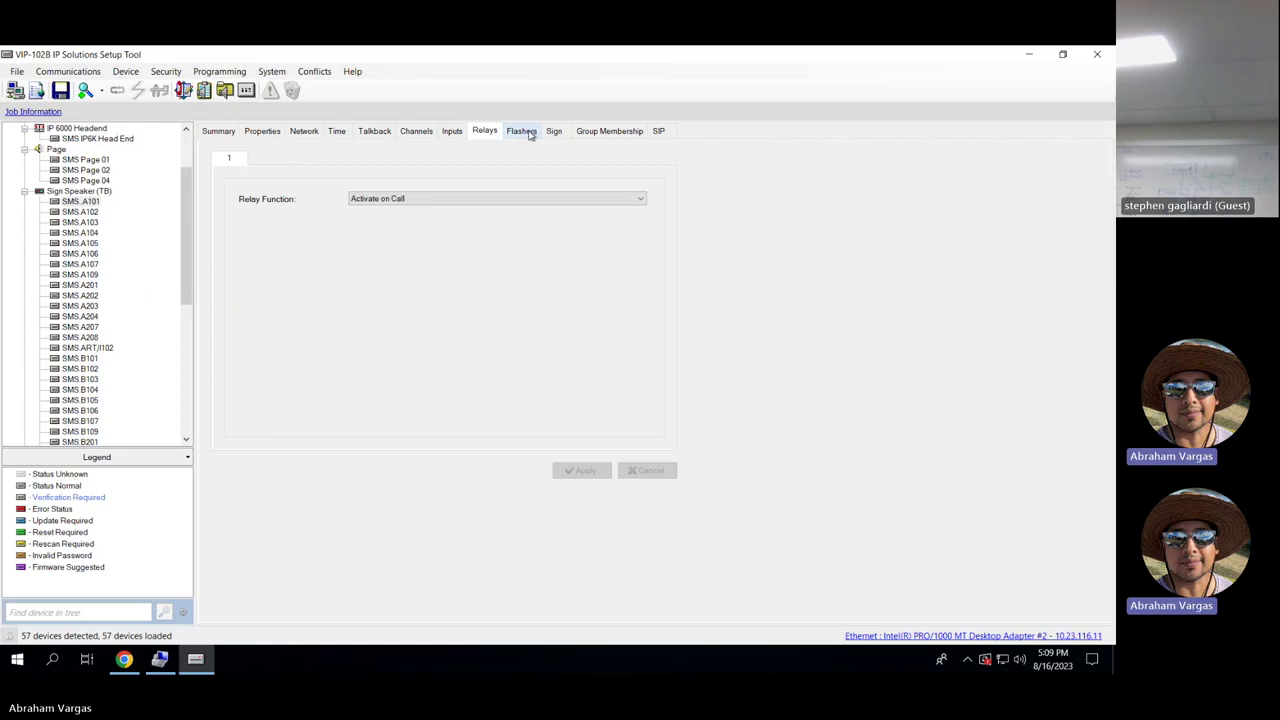
pyautogui.click(521, 131)
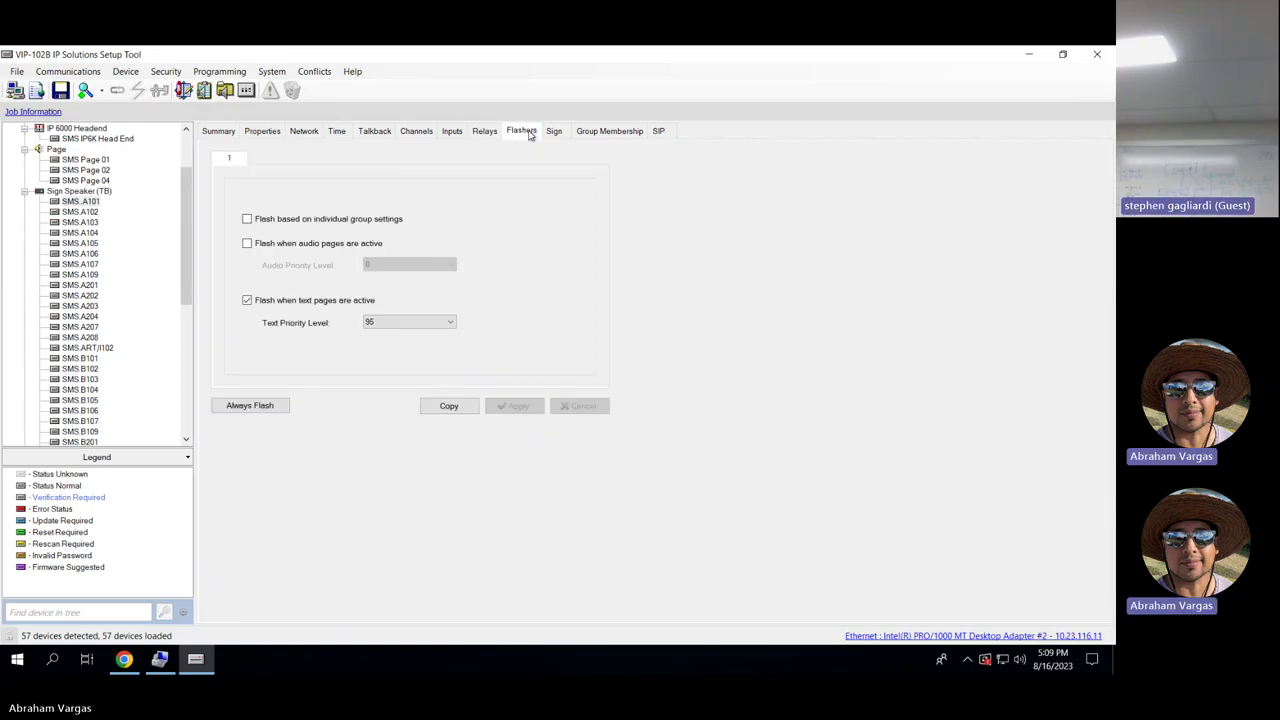
pyautogui.click(486, 131)
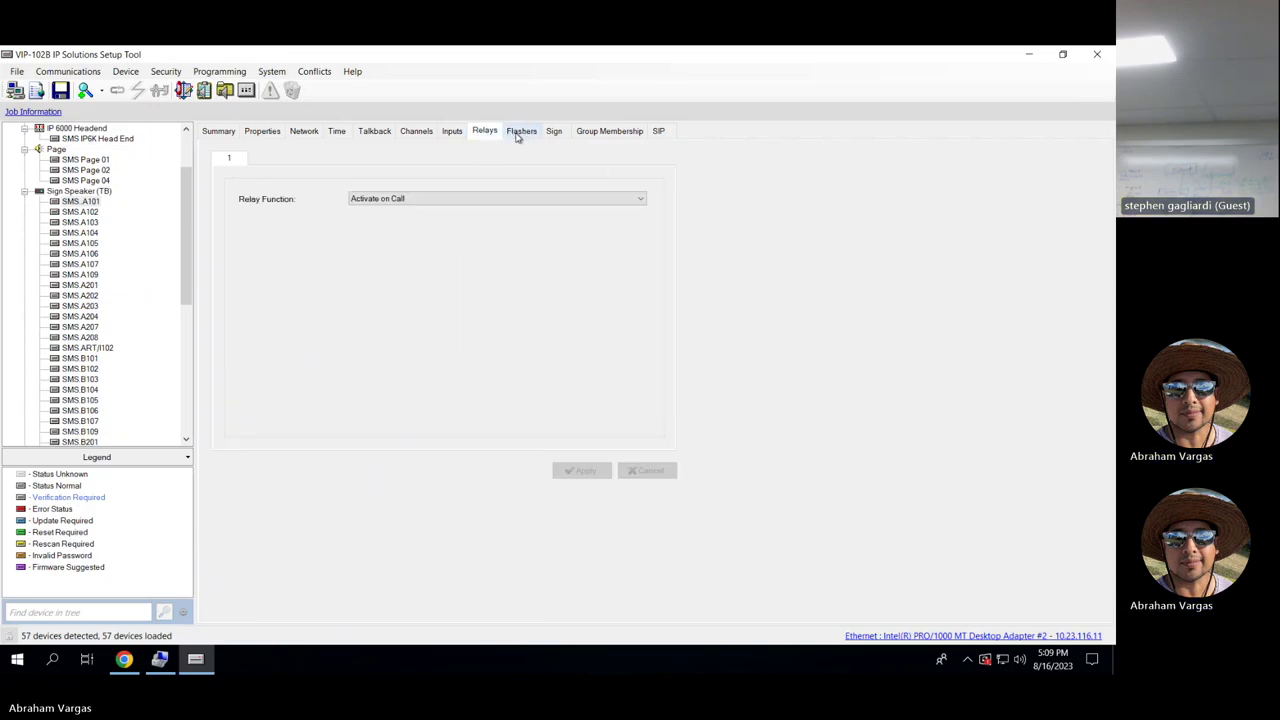
pyautogui.click(527, 199)
pyautogui.click(555, 171)
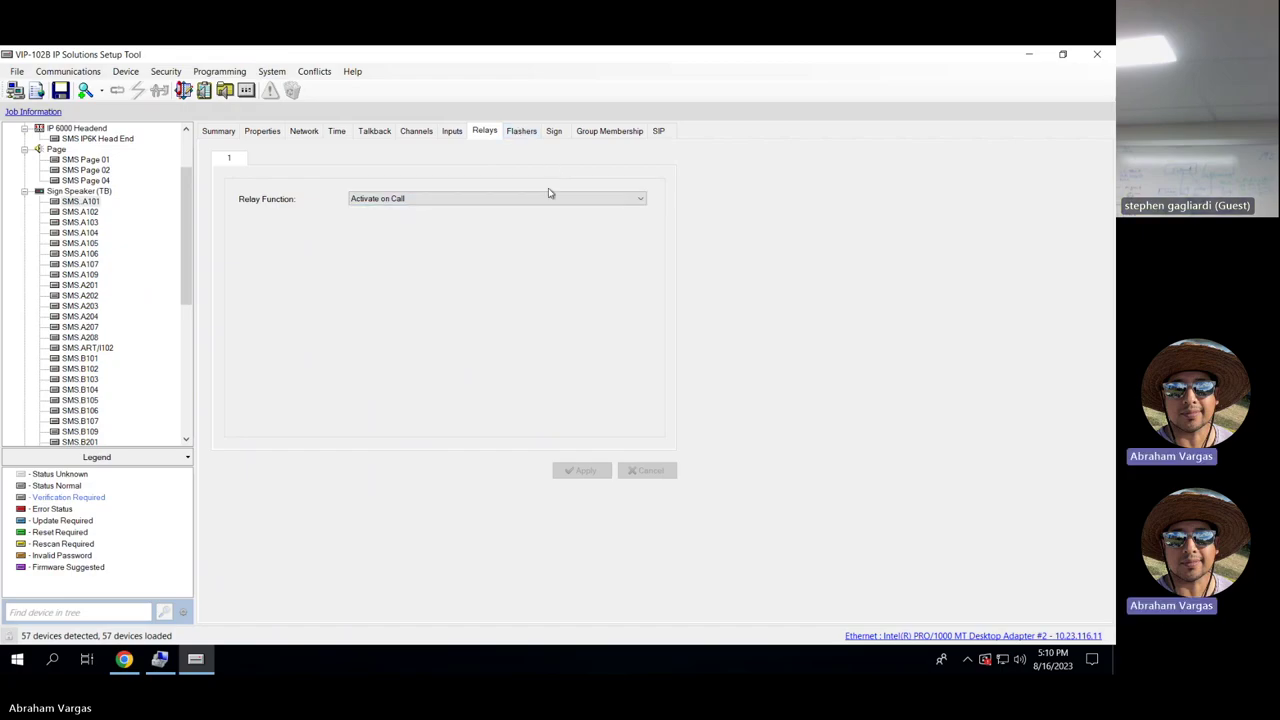
pyautogui.click(538, 204)
pyautogui.click(510, 193)
pyautogui.click(521, 131)
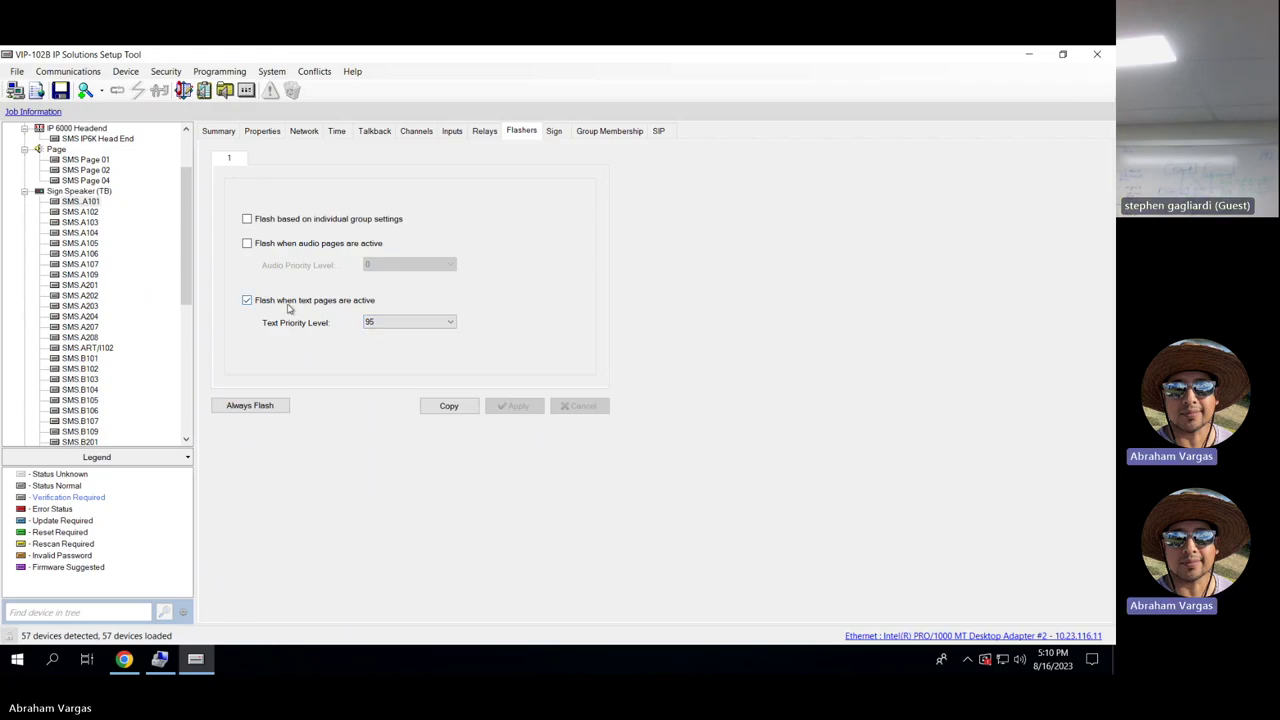
pyautogui.click(556, 131)
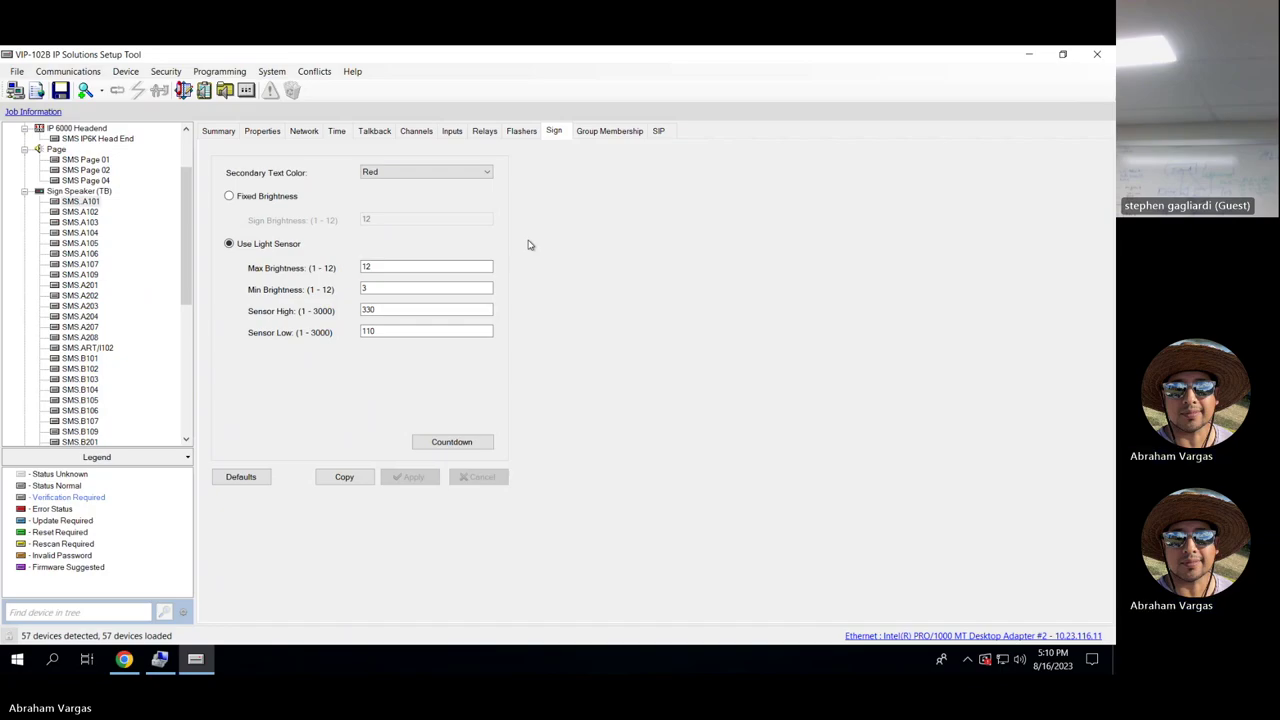
# Show SMS A101's groups: Interior, All Call and District All Call.
pyautogui.click(611, 133)
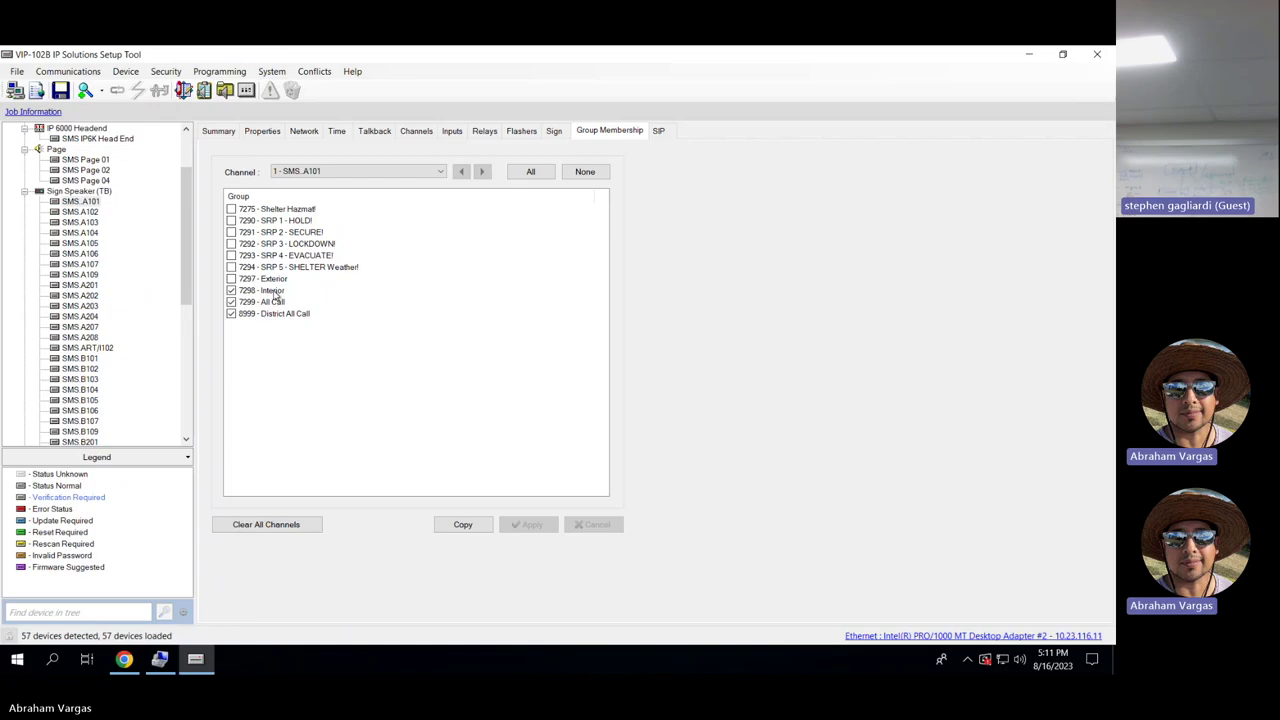
# Compare the Interactive Console's group memberships, then return to SMS A101.
pyautogui.moveTo(186, 245); pyautogui.dragTo(185, 220)
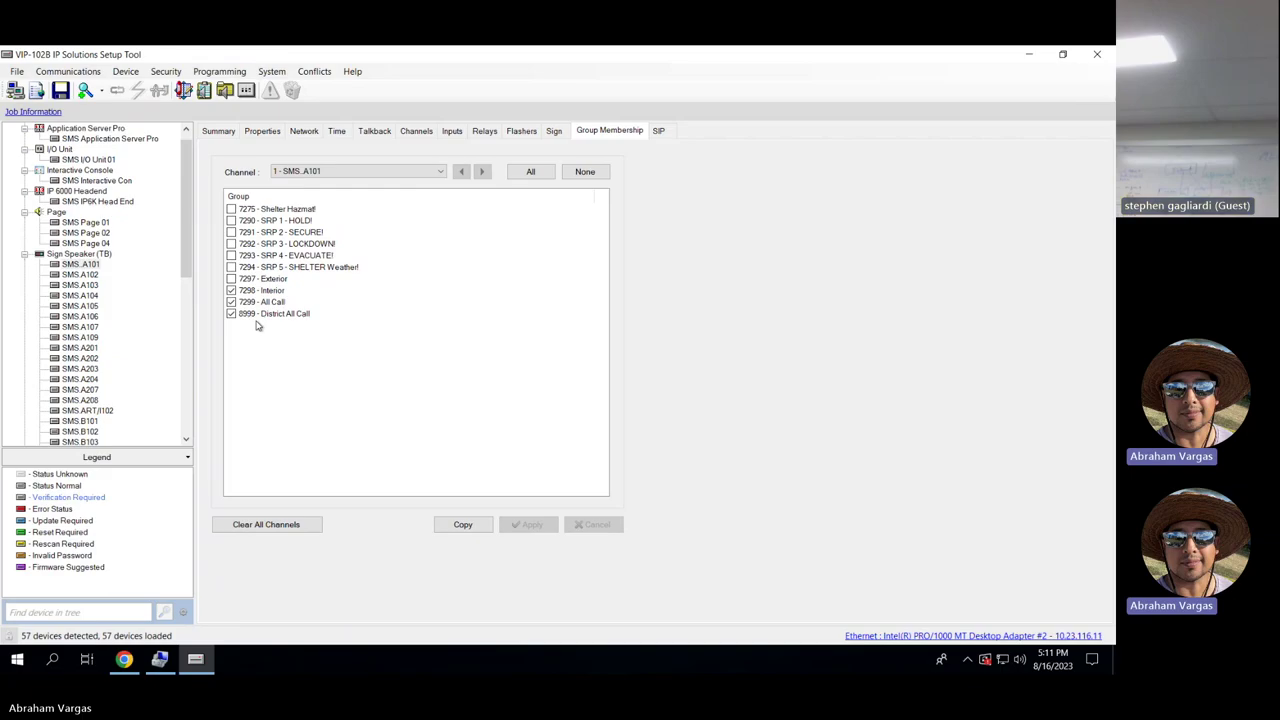
pyautogui.click(118, 181)
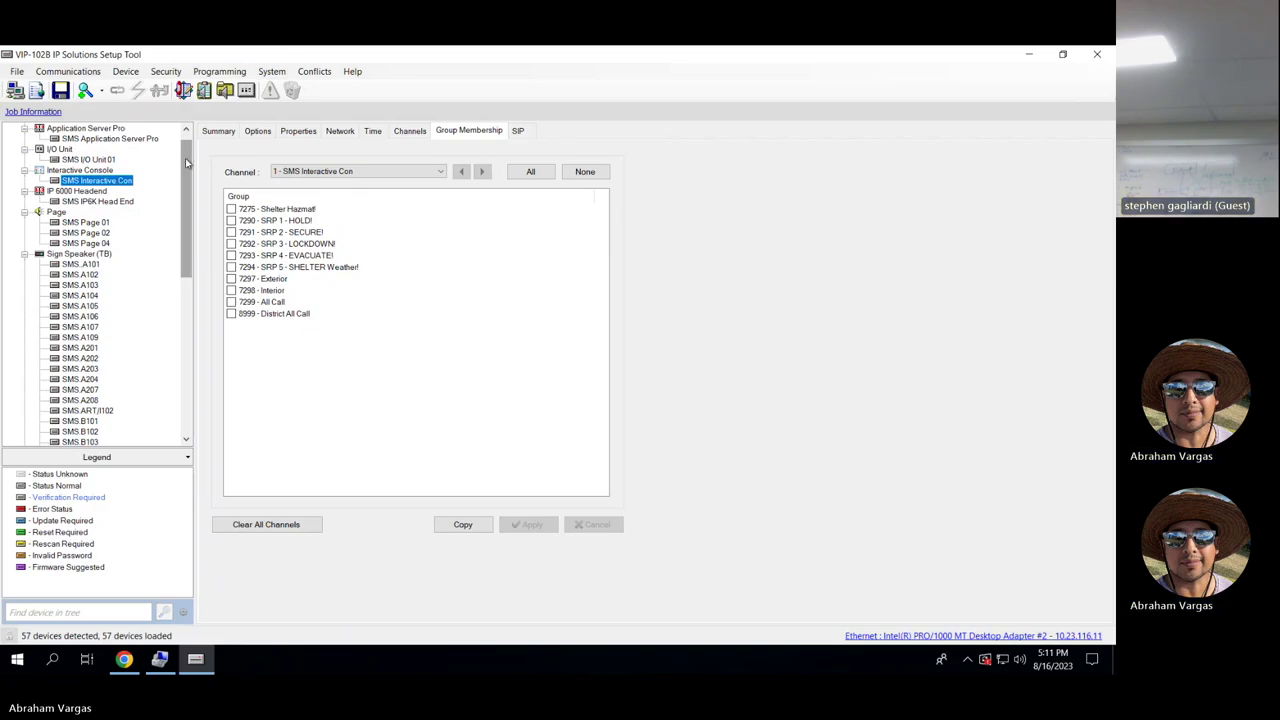
pyautogui.scroll(-3, 185, 158)
pyautogui.click(80, 170)
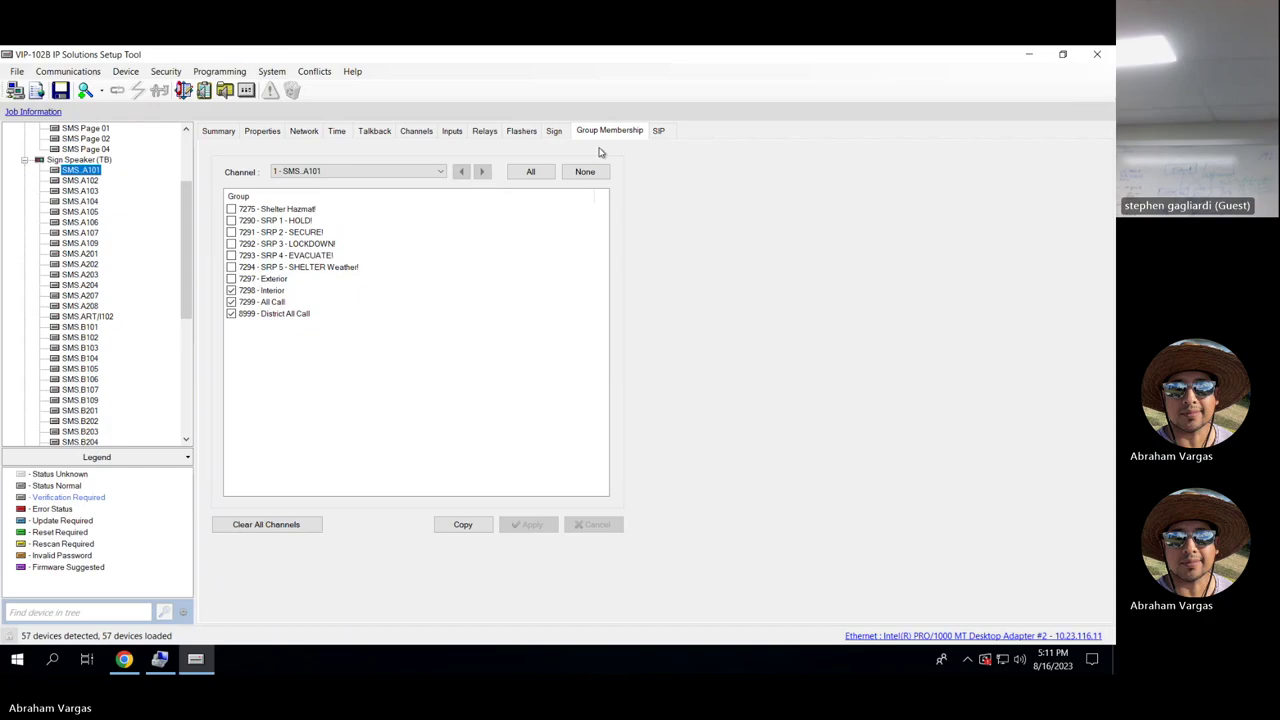
# View SMS A101's SIP and channel settings, ending on its Properties with log level 1 - Low.
pyautogui.click(659, 131)
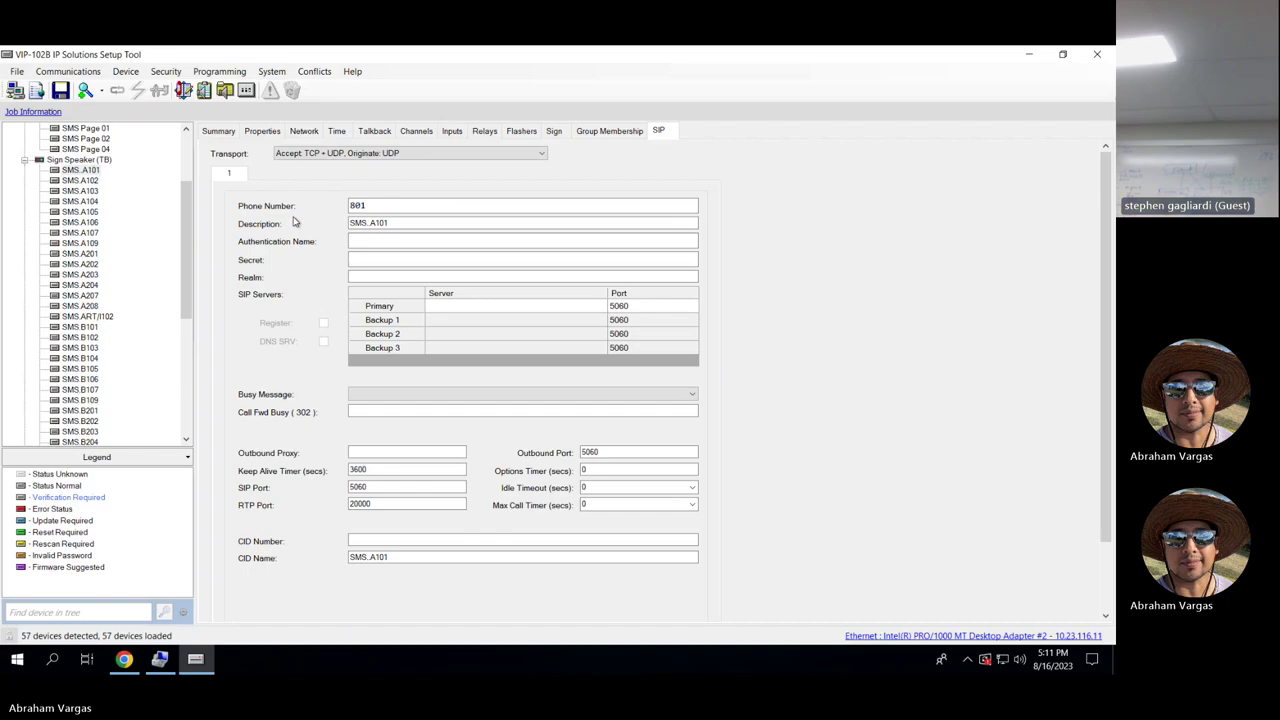
pyautogui.click(430, 134)
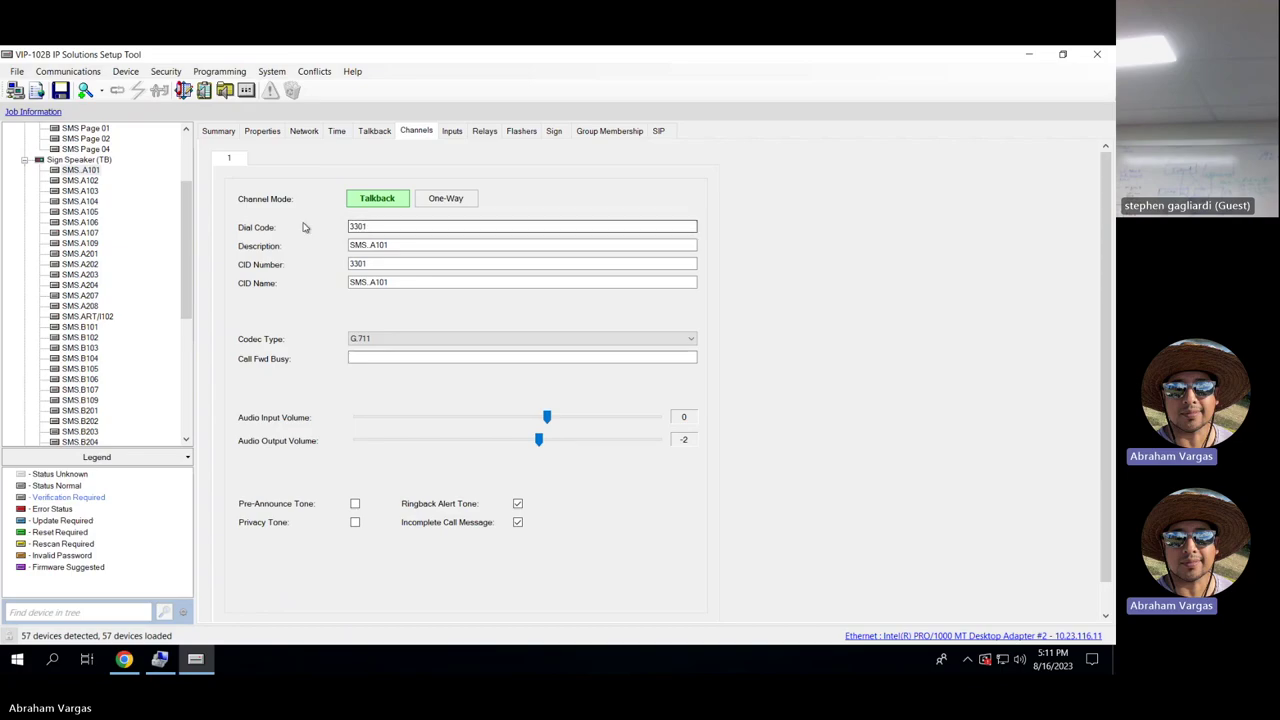
pyautogui.click(662, 132)
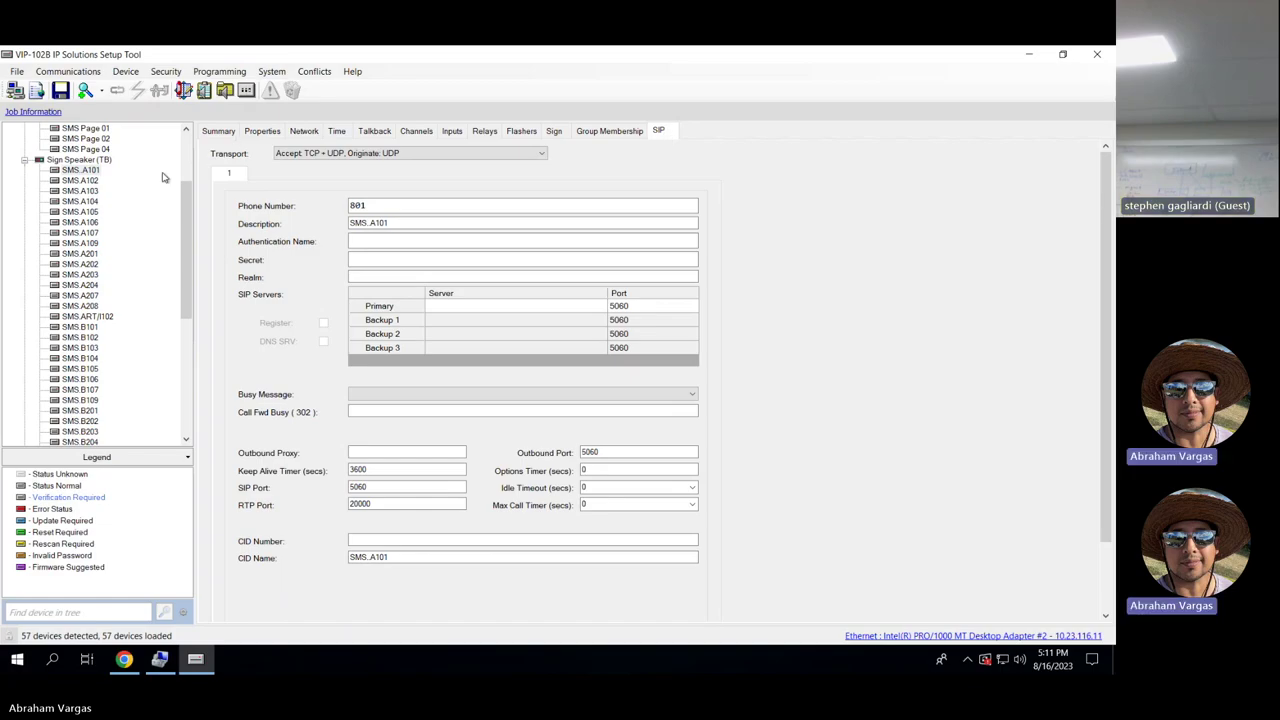
pyautogui.click(258, 134)
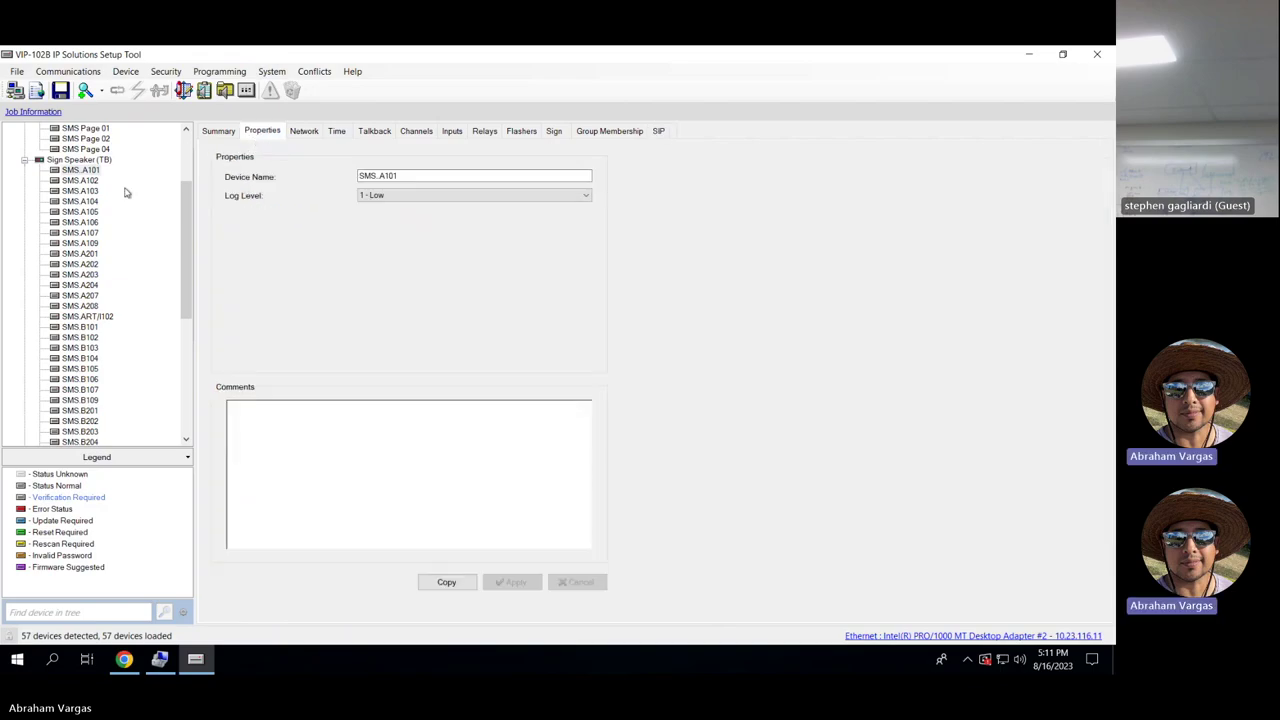
pyautogui.moveTo(185, 192); pyautogui.dragTo(184, 300)
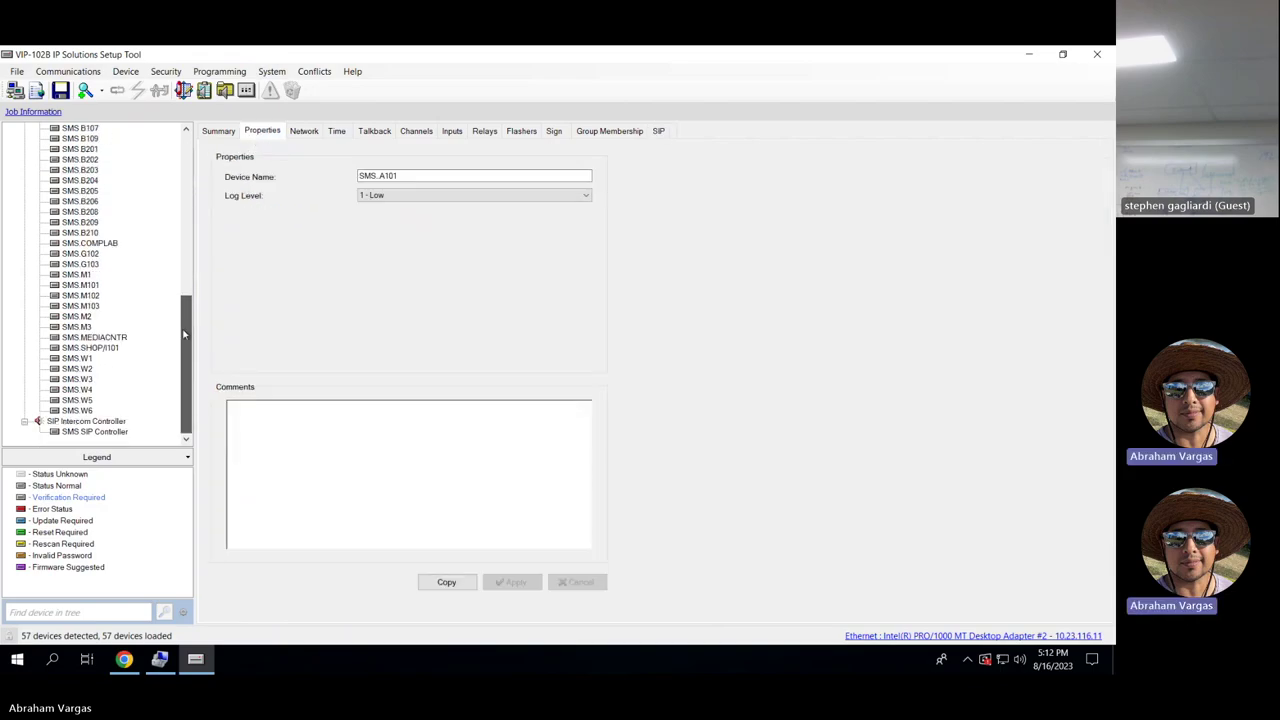
# Select the SMS SIP Controller and look over its summary, properties and network settings.
pyautogui.click(96, 431)
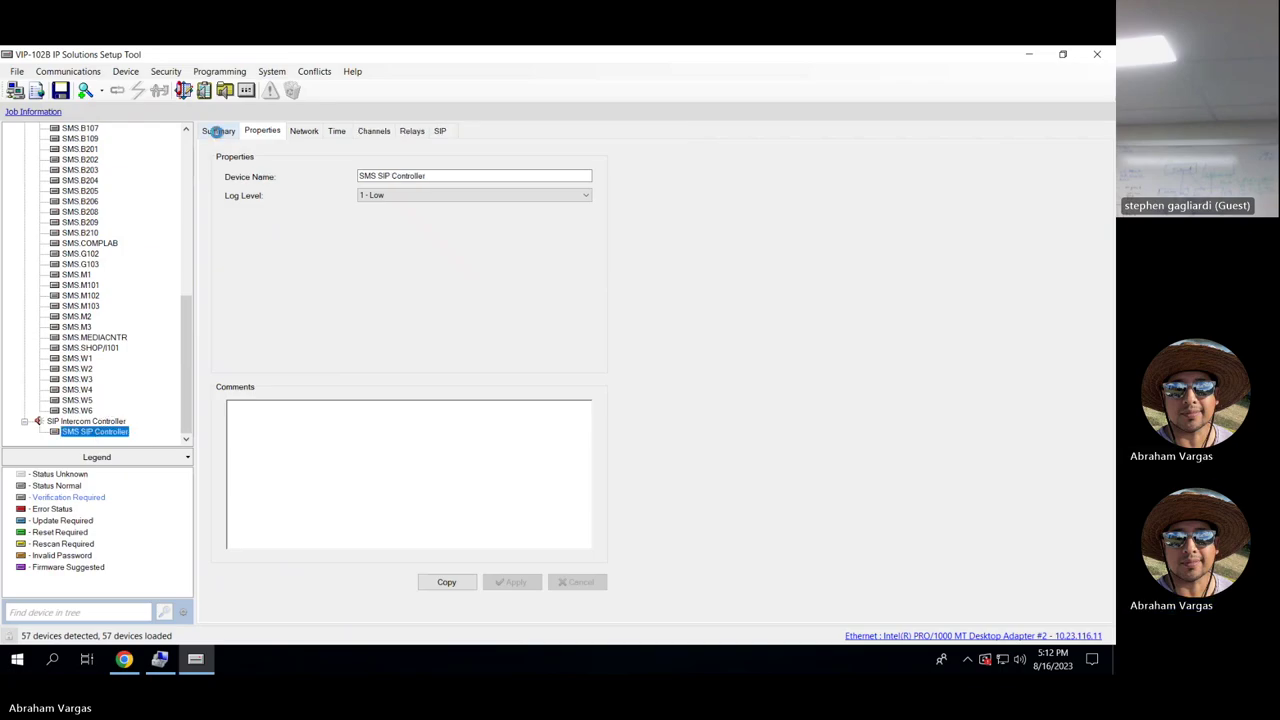
pyautogui.click(217, 133)
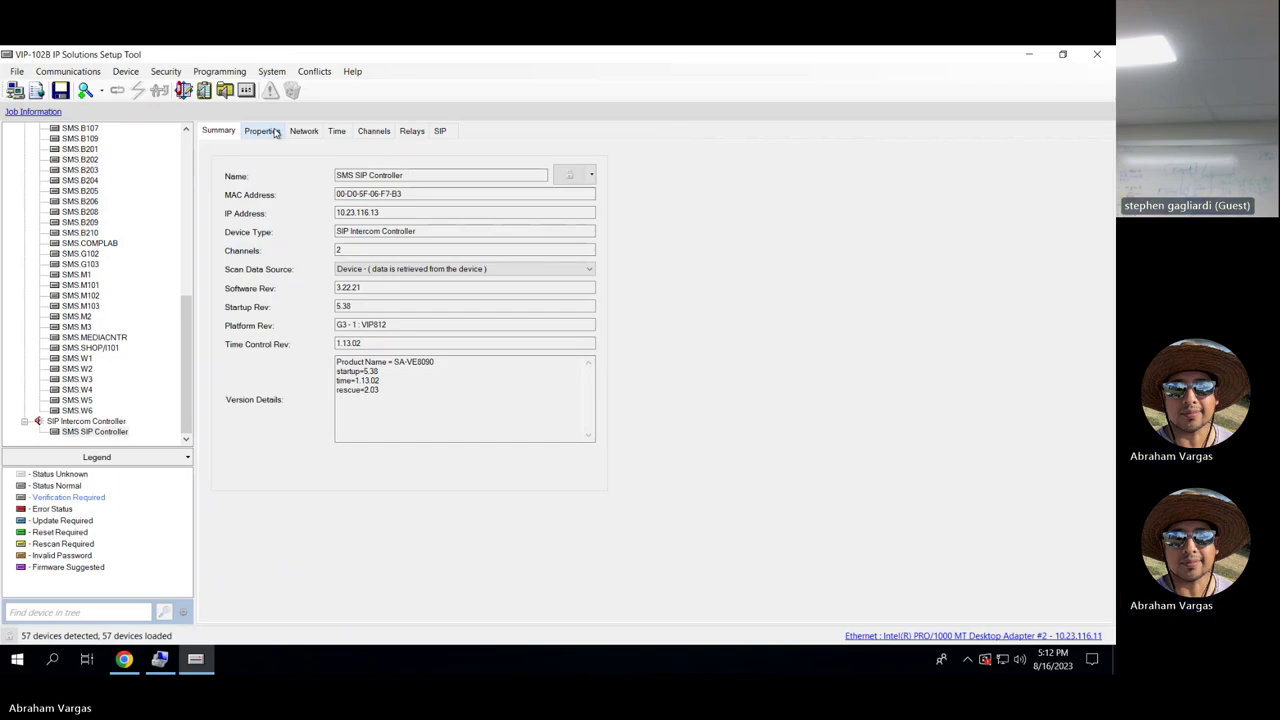
pyautogui.click(275, 133)
pyautogui.click(310, 132)
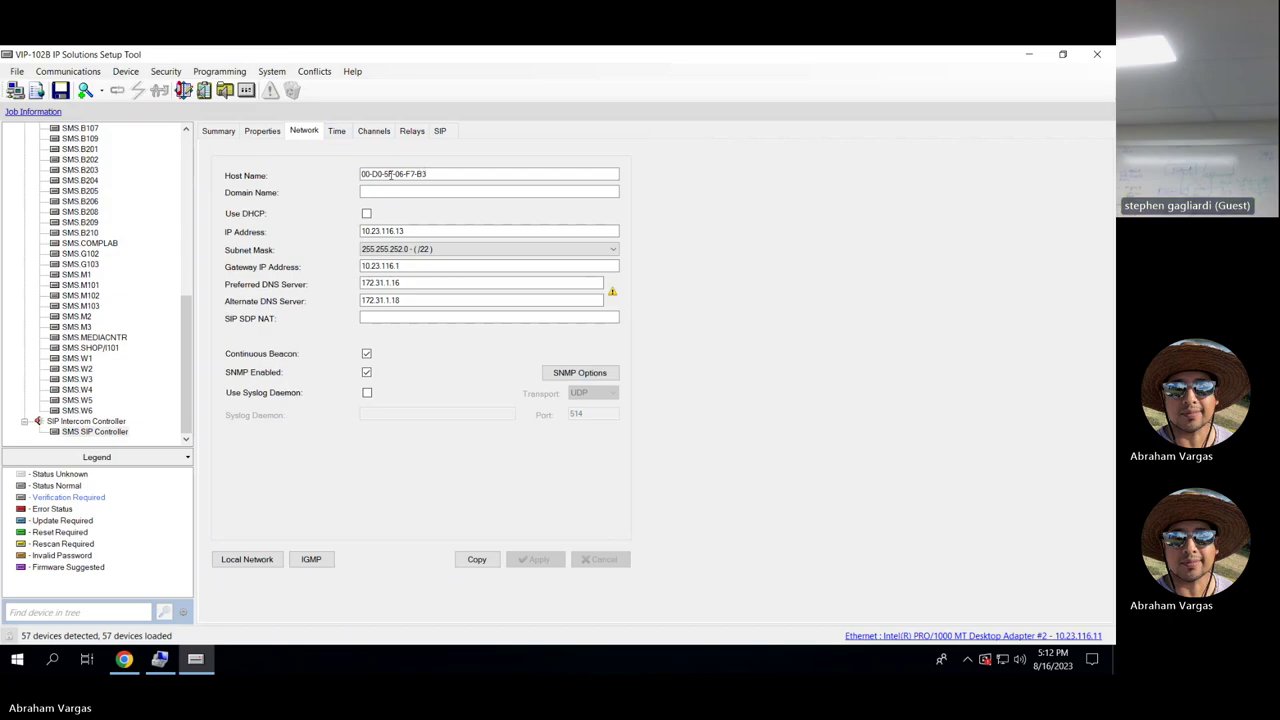
pyautogui.click(235, 136)
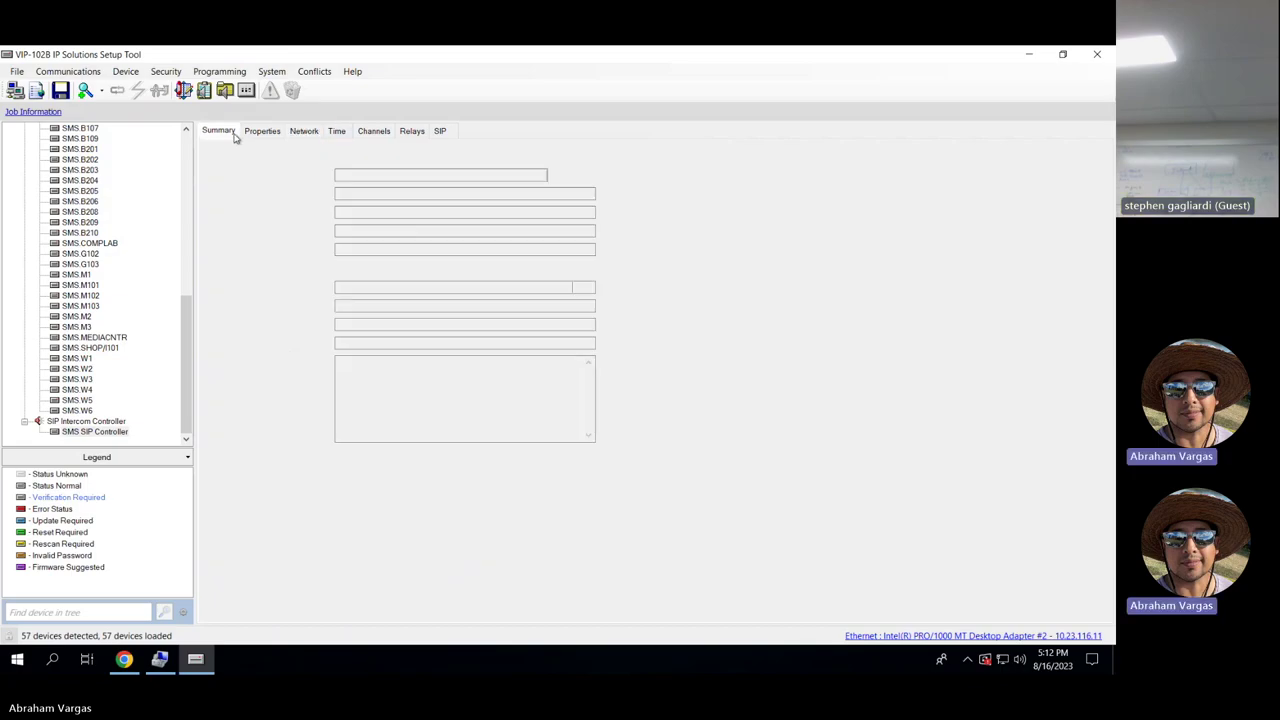
# Check its channel, time and relay settings, returning to the summary (10.23.116.13, software 3.22.21).
pyautogui.click(370, 133)
pyautogui.click(337, 132)
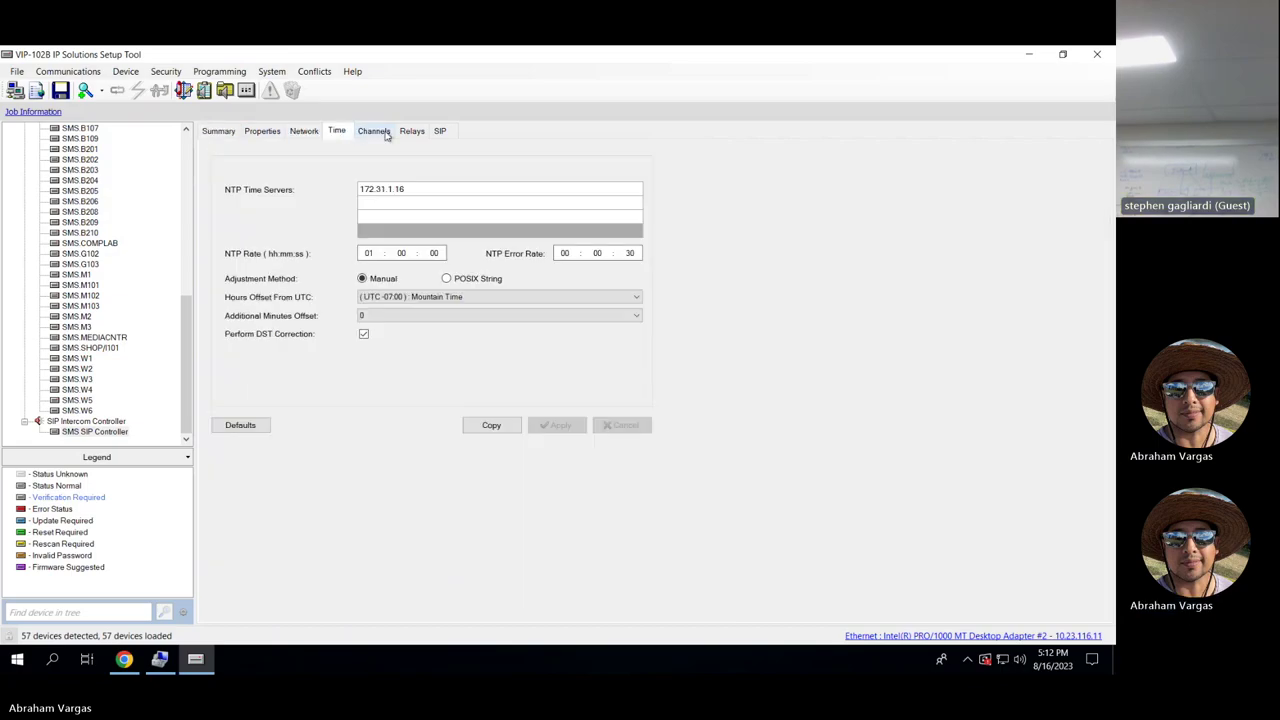
pyautogui.click(408, 133)
pyautogui.click(376, 133)
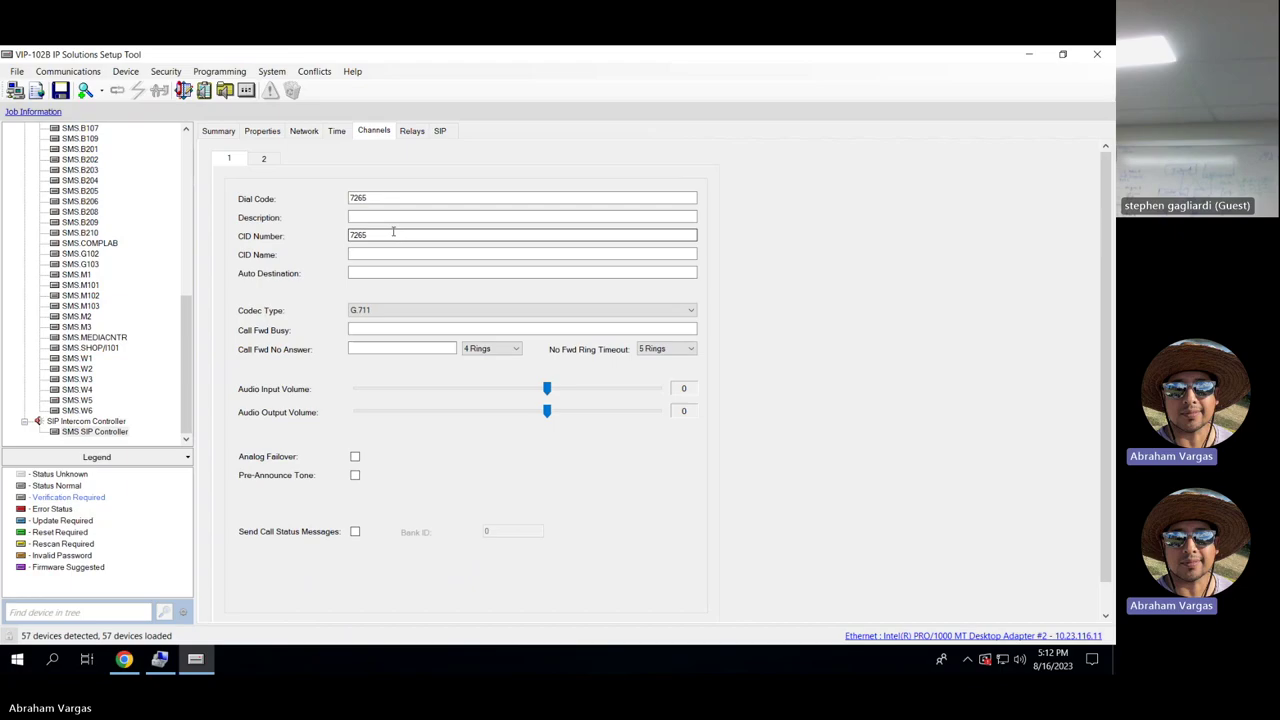
pyautogui.moveTo(188, 316); pyautogui.dragTo(187, 248)
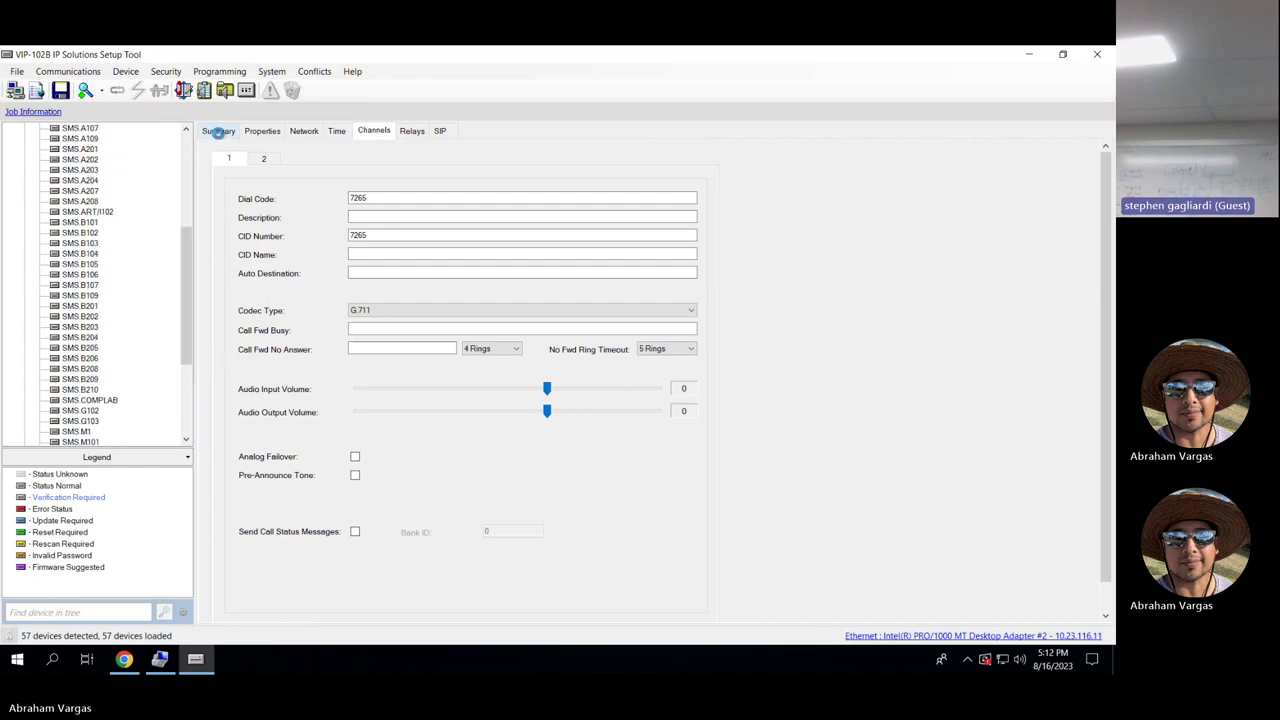
pyautogui.click(218, 131)
pyautogui.moveTo(186, 250); pyautogui.dragTo(184, 125)
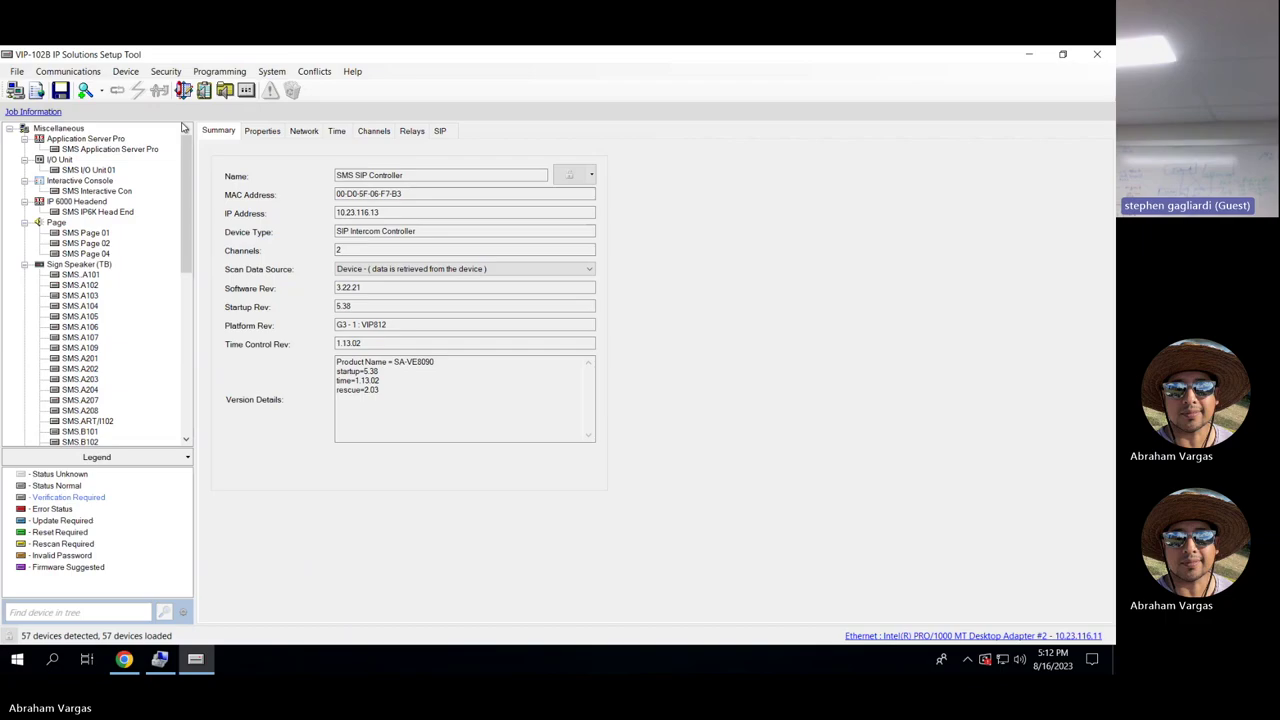
# Browse Application Server Pro, I/O Unit 01 and Page 01, ending on IP6K Head End (10.23.116.10).
pyautogui.click(150, 150)
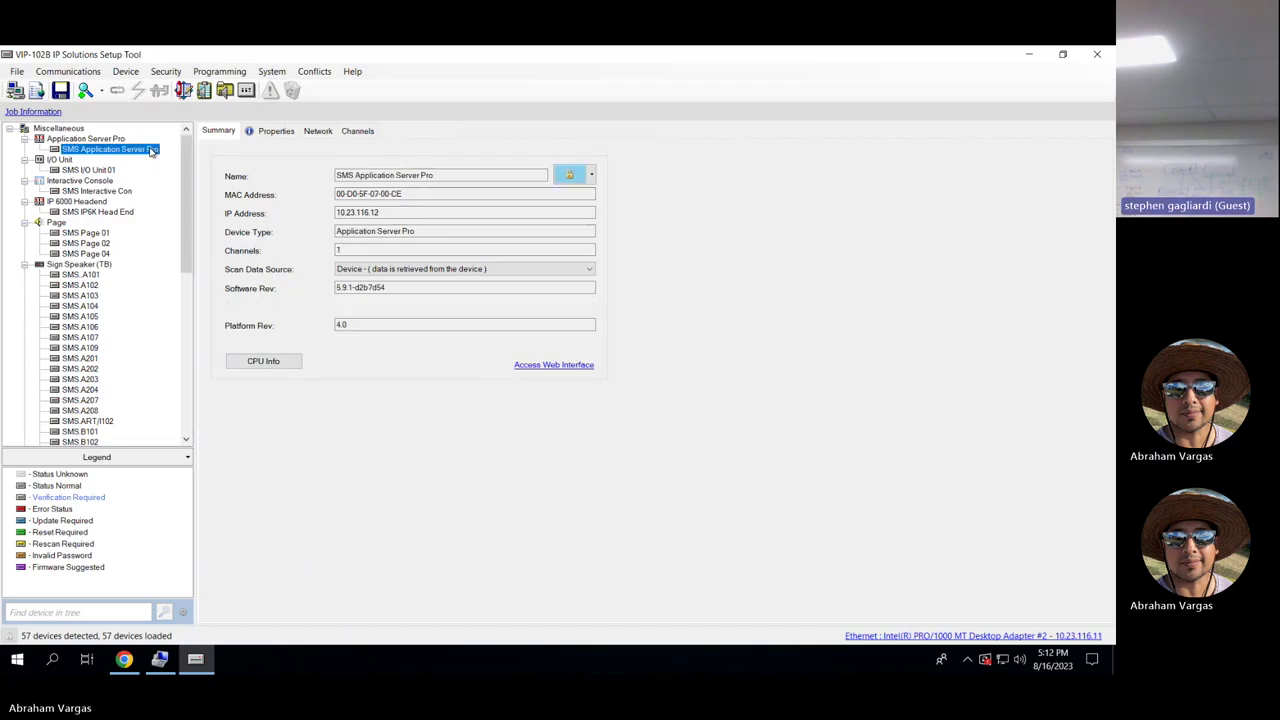
pyautogui.click(100, 171)
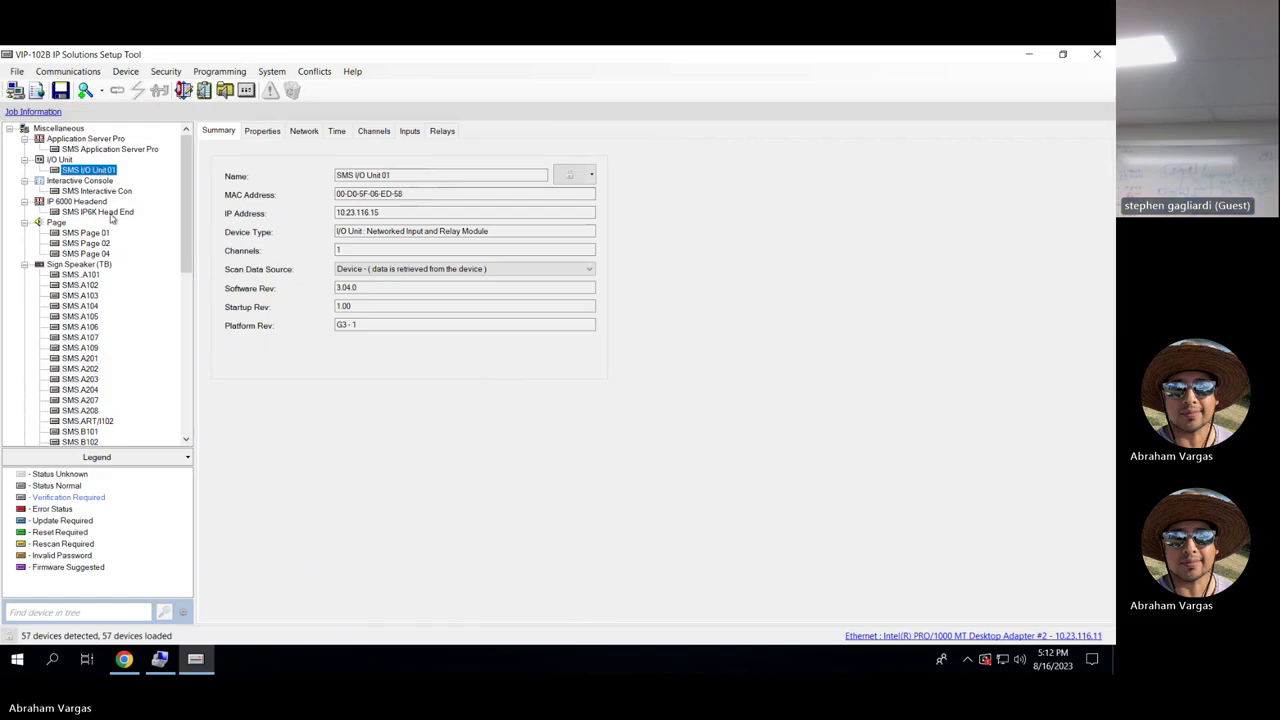
pyautogui.click(112, 213)
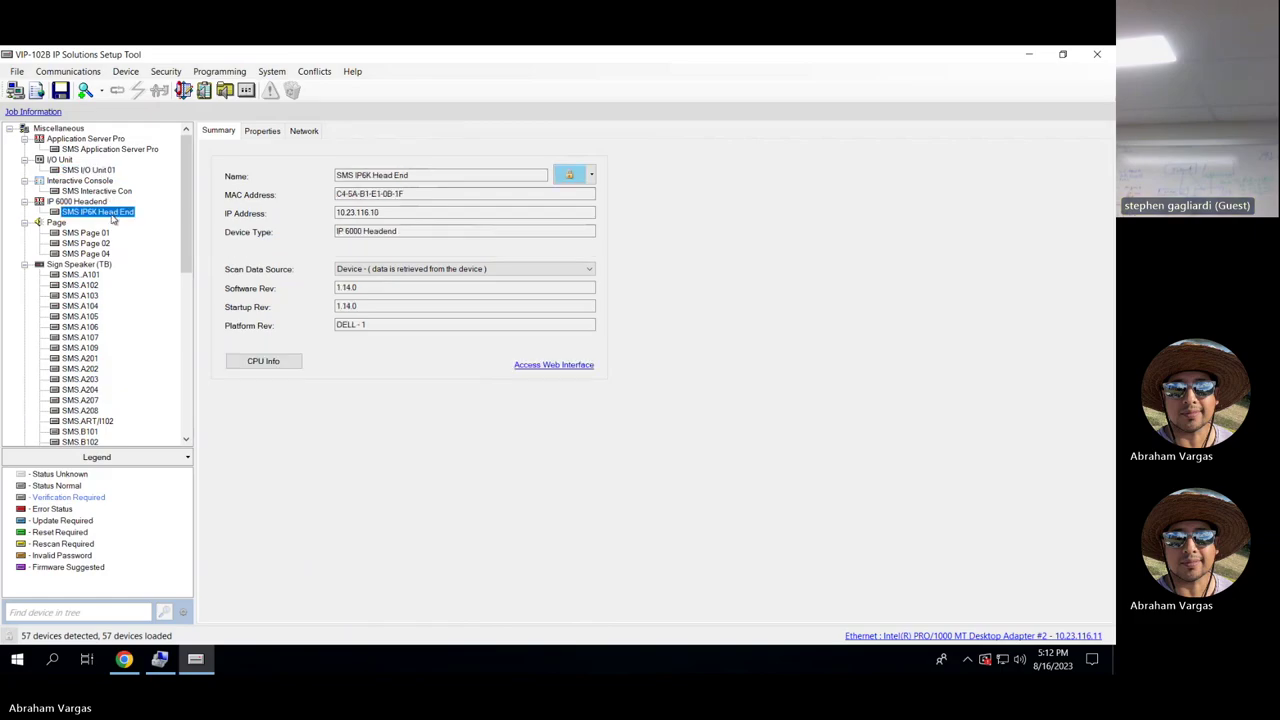
pyautogui.click(98, 233)
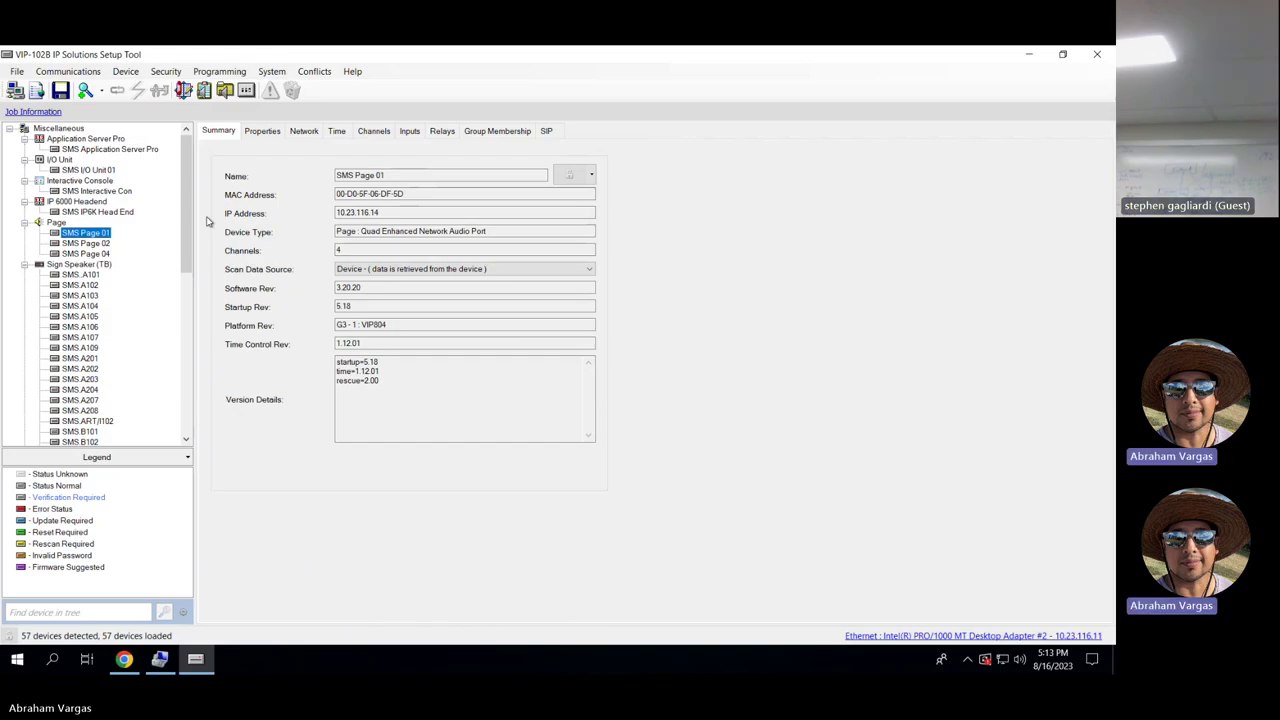
pyautogui.click(96, 172)
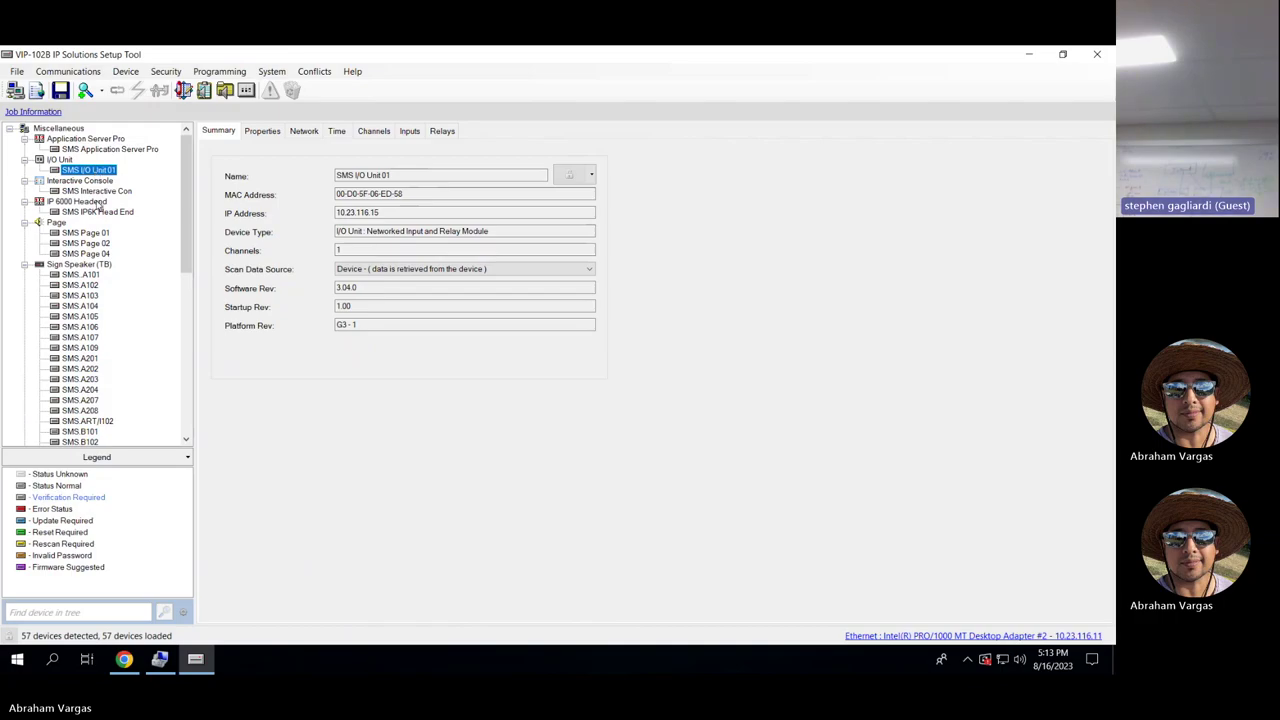
pyautogui.click(118, 212)
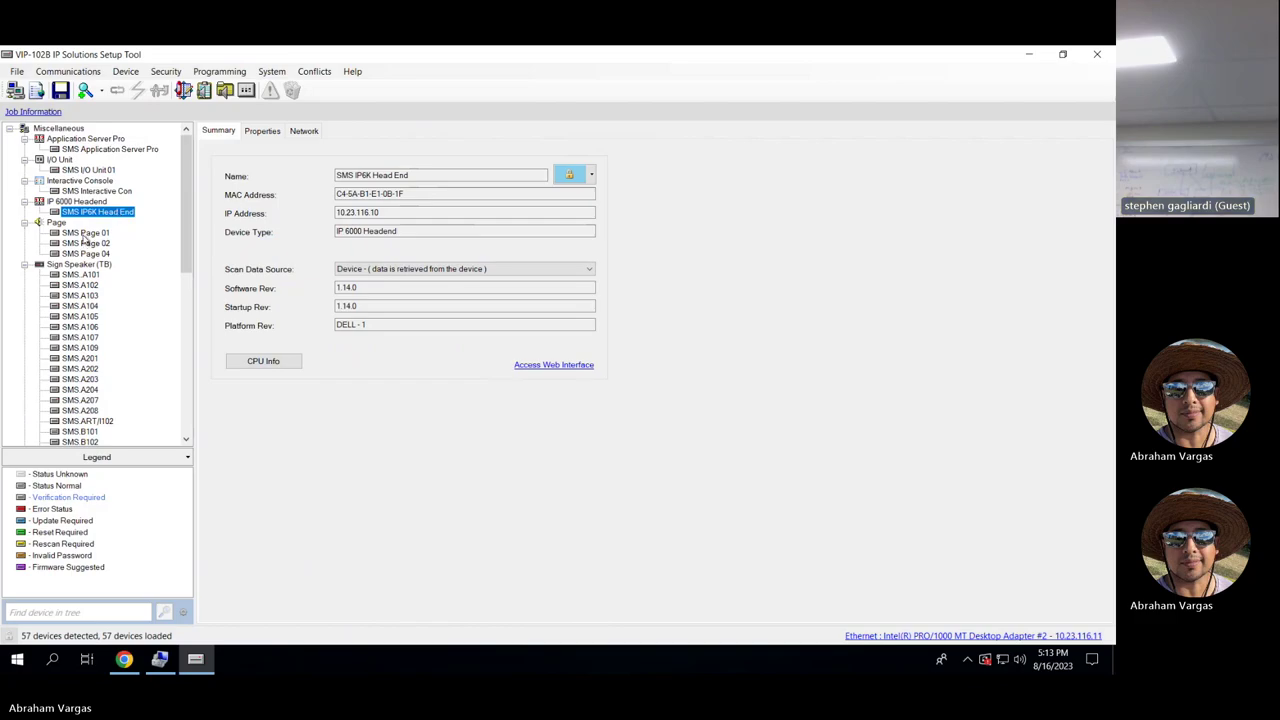
# Inspect SMS Page 01's properties and channels 1–4 settings, including channel 1's dial code 7266.
pyautogui.click(84, 234)
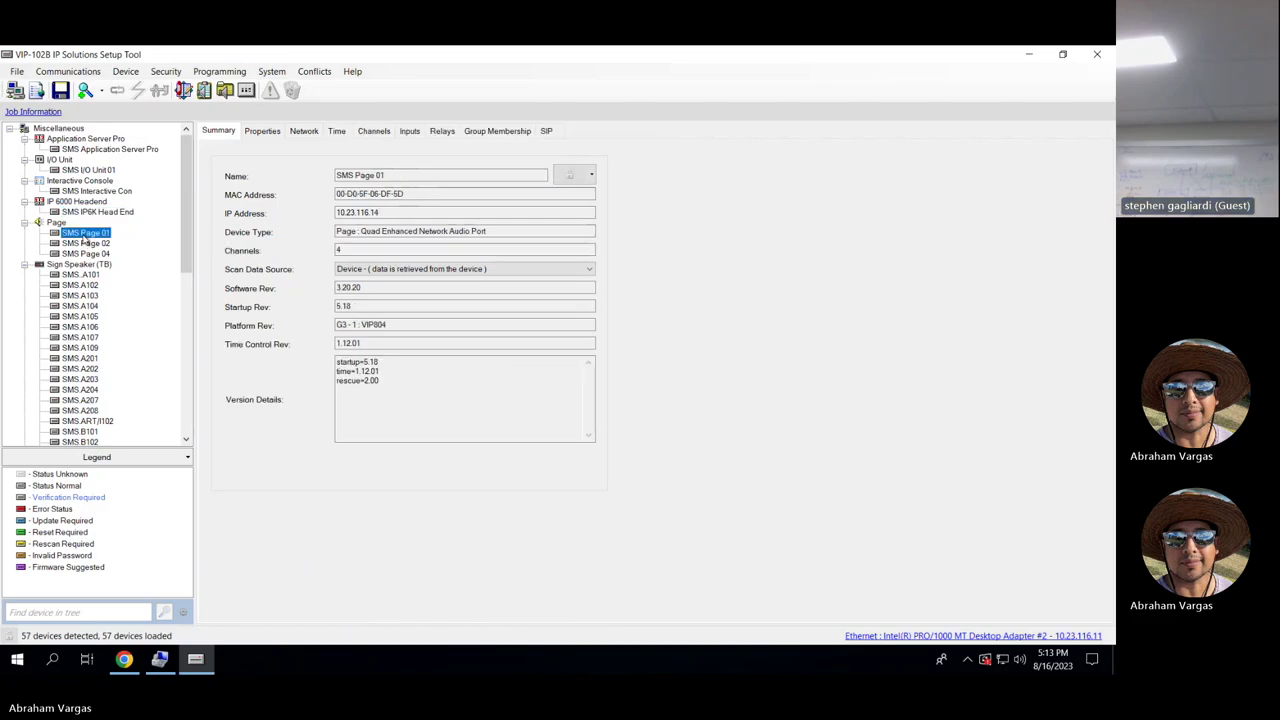
pyautogui.click(262, 134)
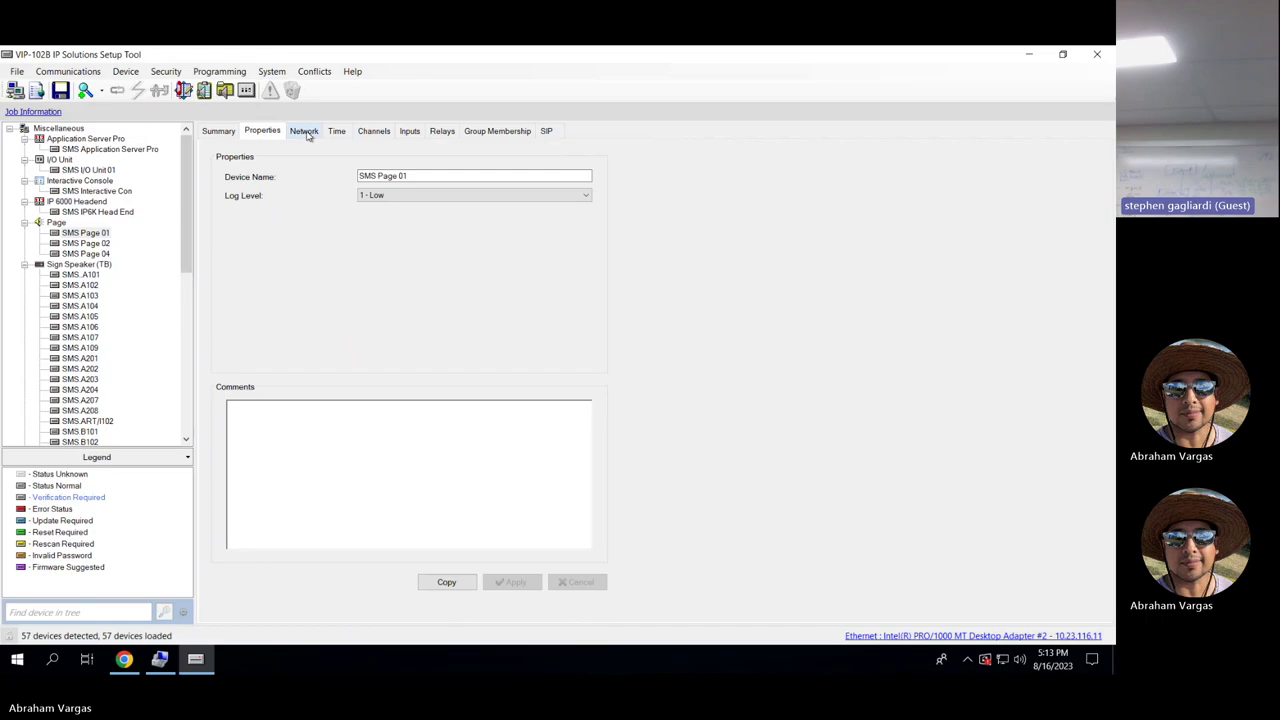
pyautogui.click(362, 132)
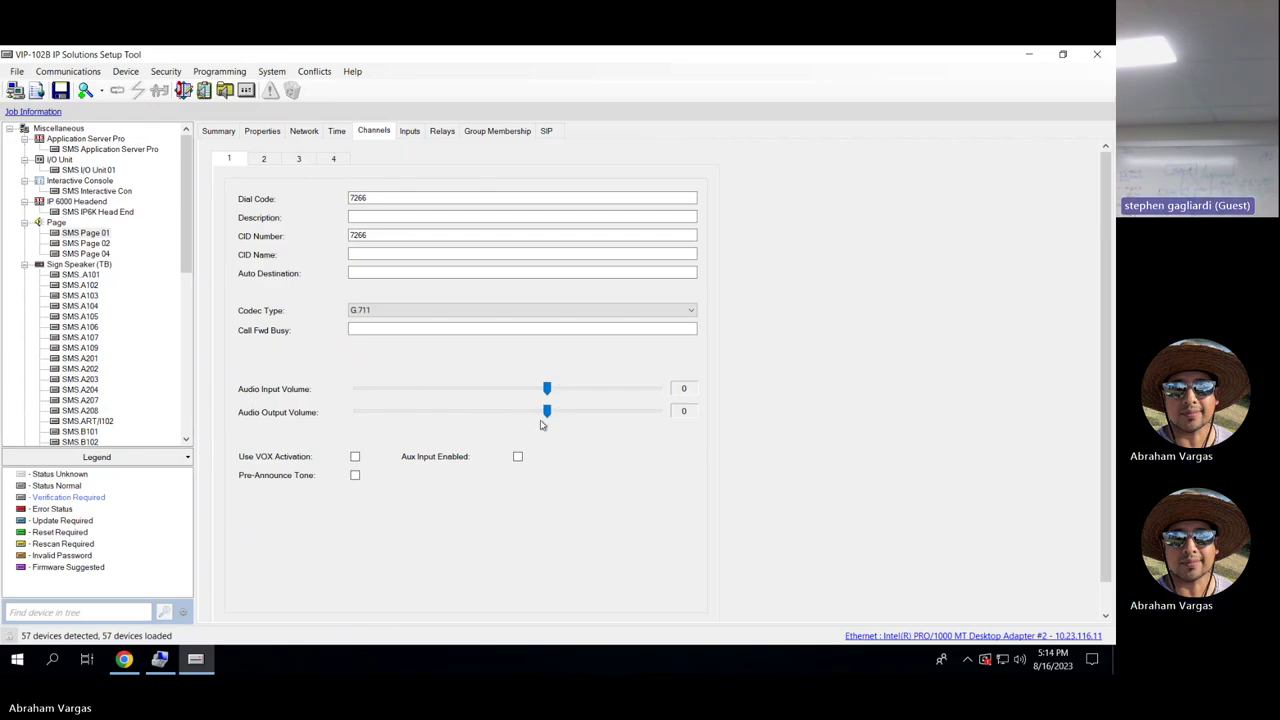
pyautogui.click(376, 197)
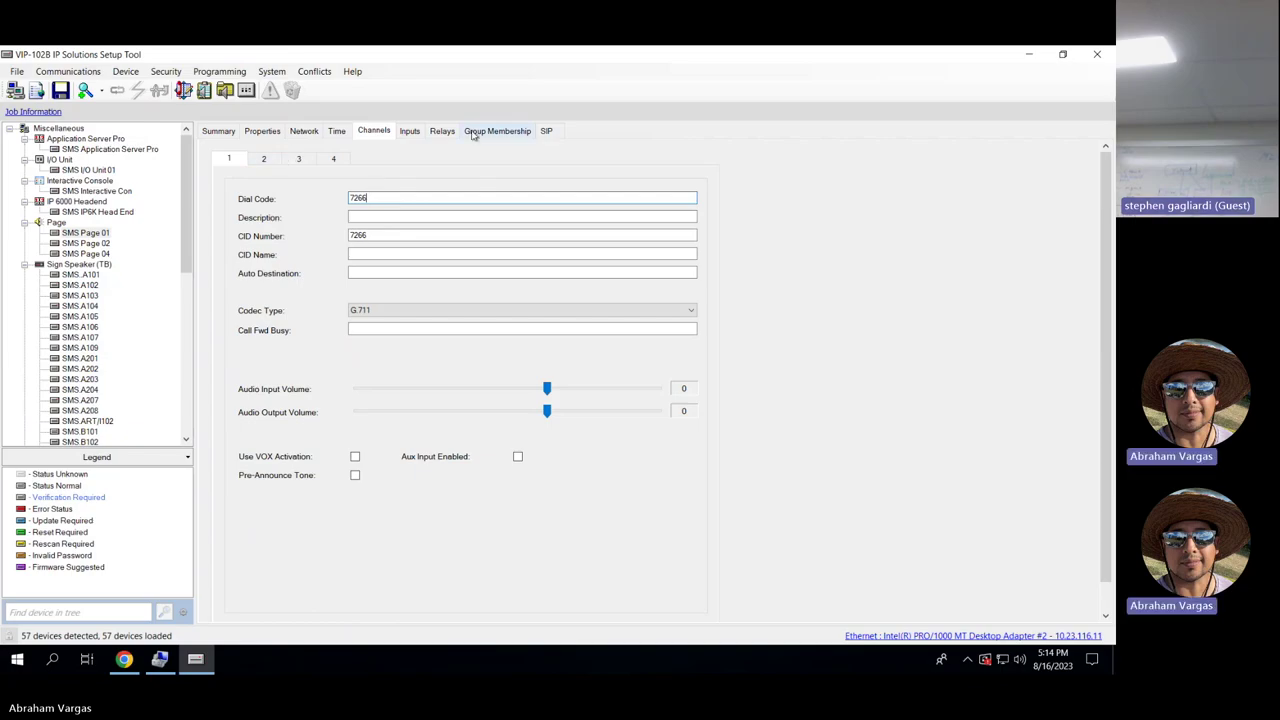
pyautogui.click(265, 160)
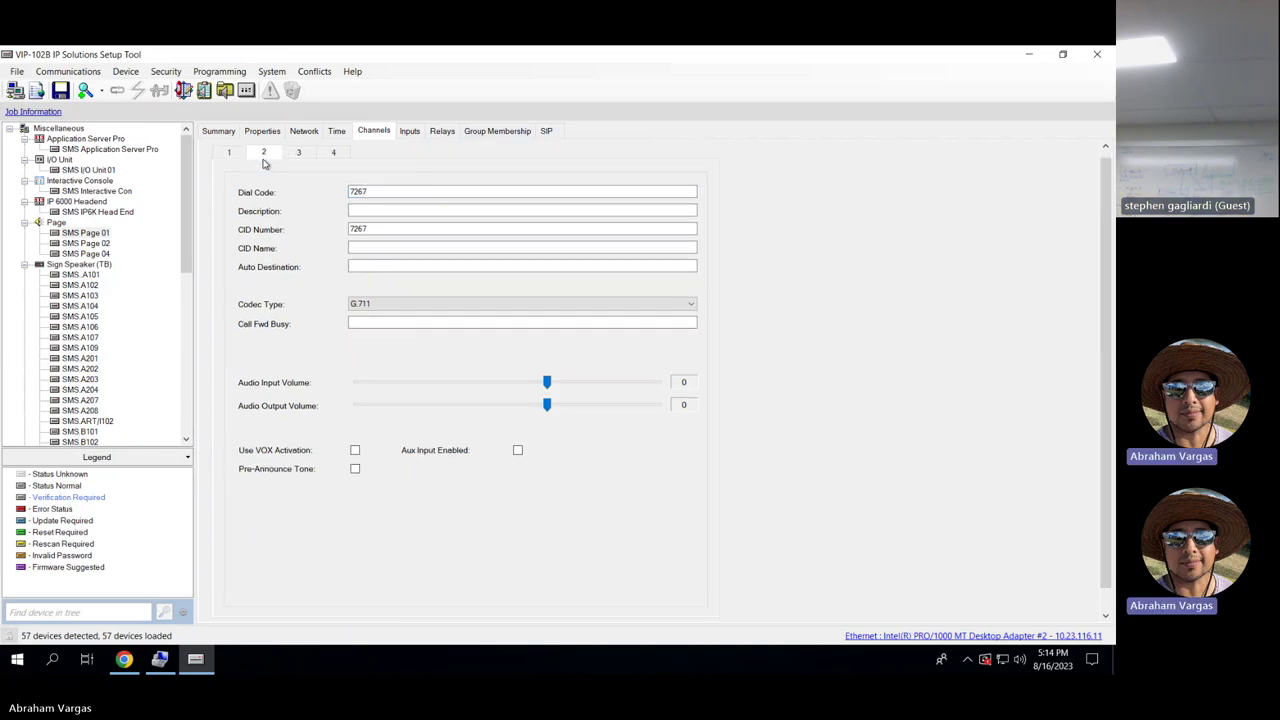
pyautogui.click(297, 156)
pyautogui.click(326, 157)
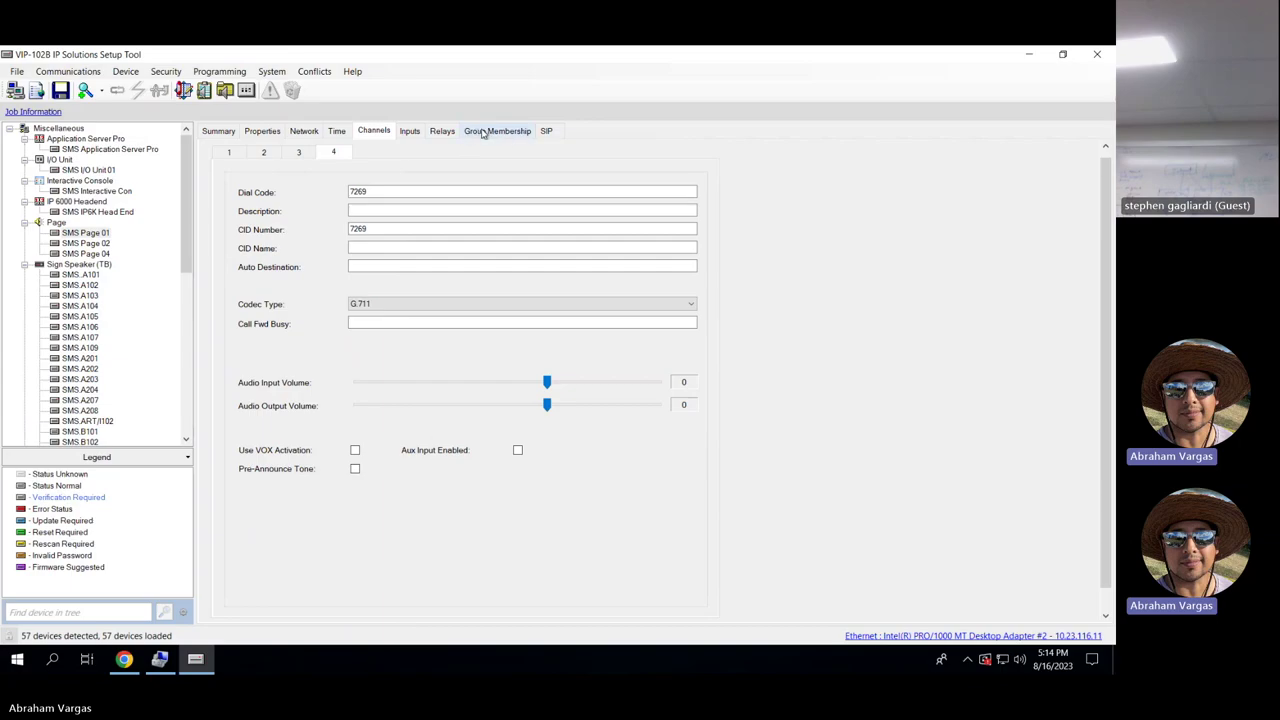
# Step through SMS Page 01's group memberships for channels 1–4, then show SMS Page 02's groups.
pyautogui.click(483, 133)
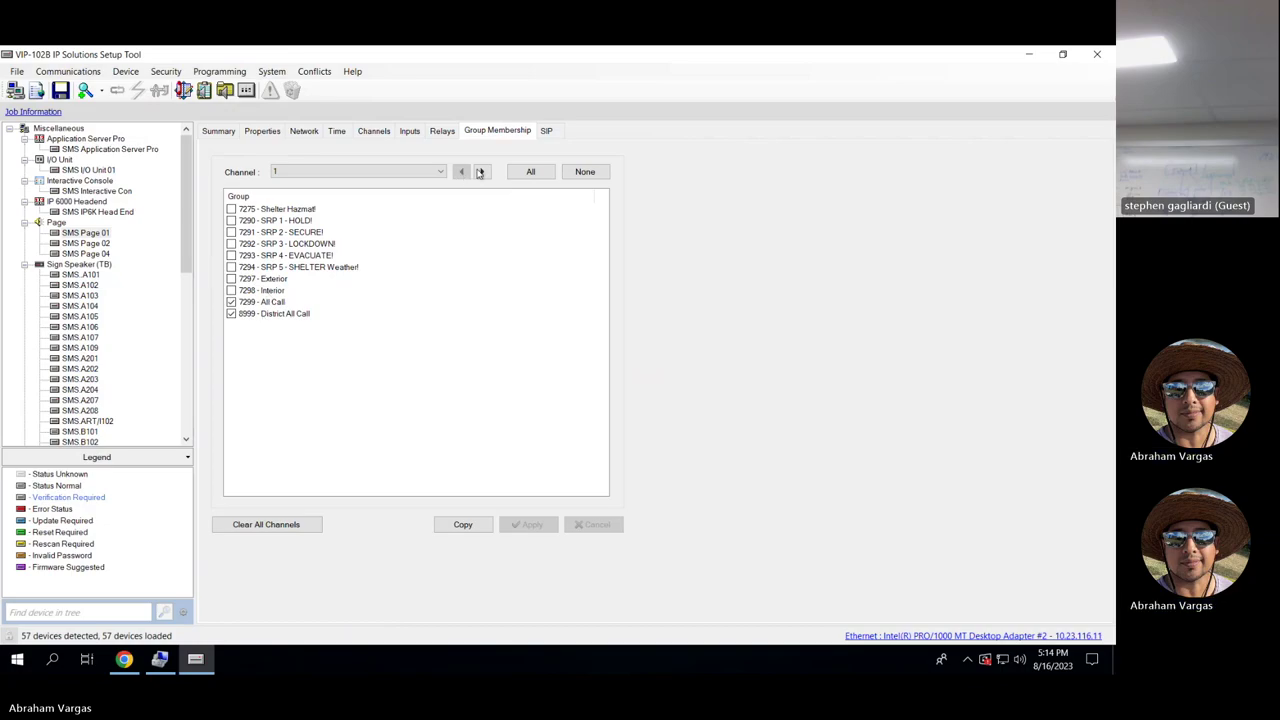
pyautogui.click(481, 172)
pyautogui.click(481, 172)
pyautogui.click(481, 172)
pyautogui.click(100, 245)
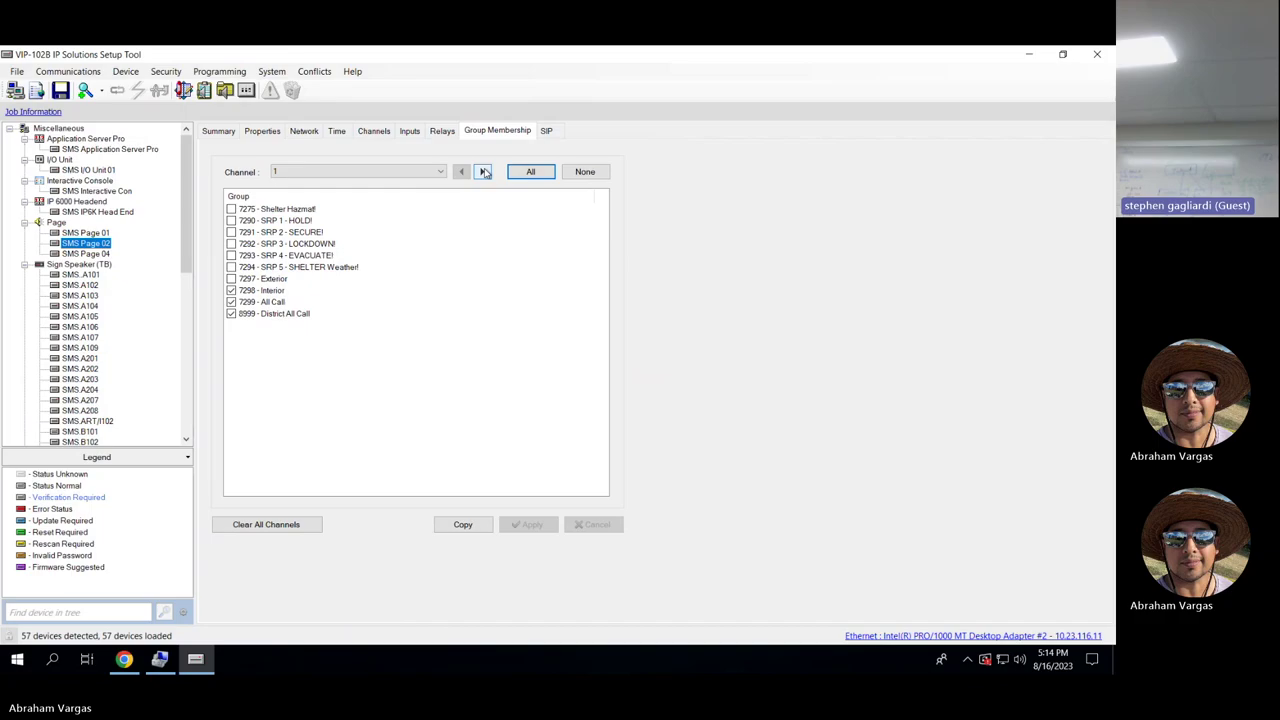
# Look over SMS Page 02's inputs, channel 1 description and group memberships, then open the System menu.
pyautogui.click(418, 135)
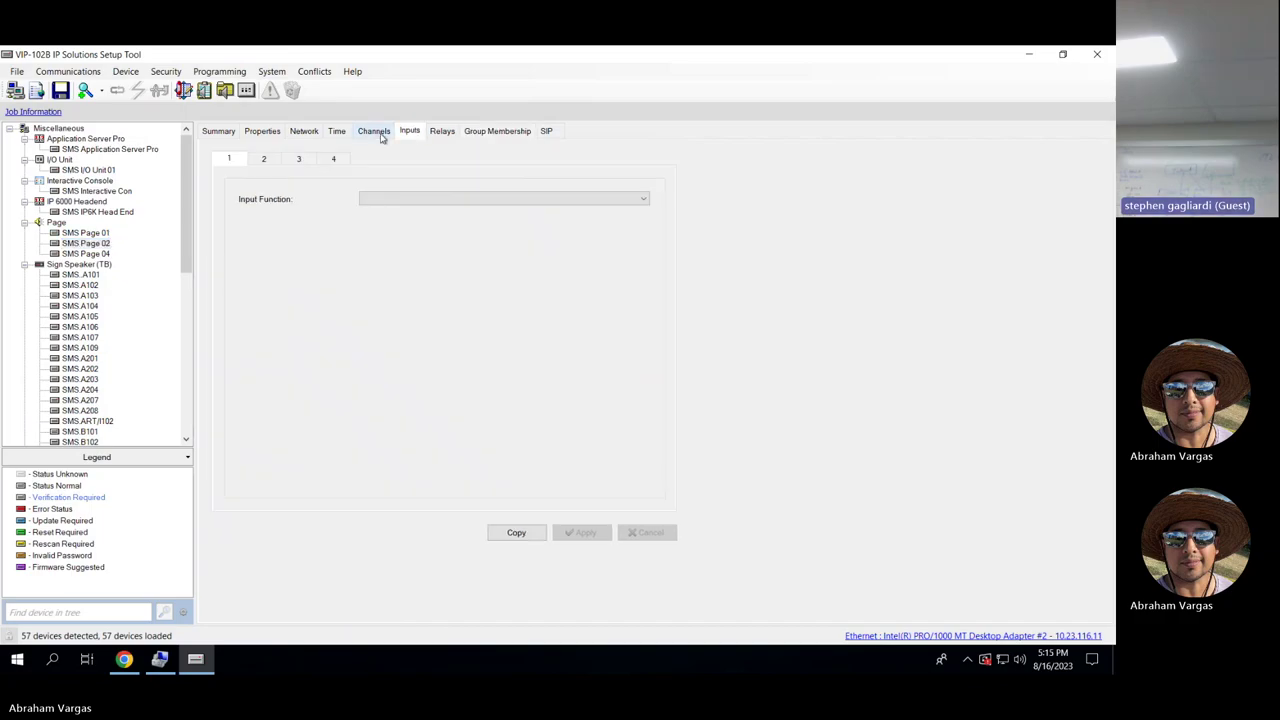
pyautogui.click(386, 138)
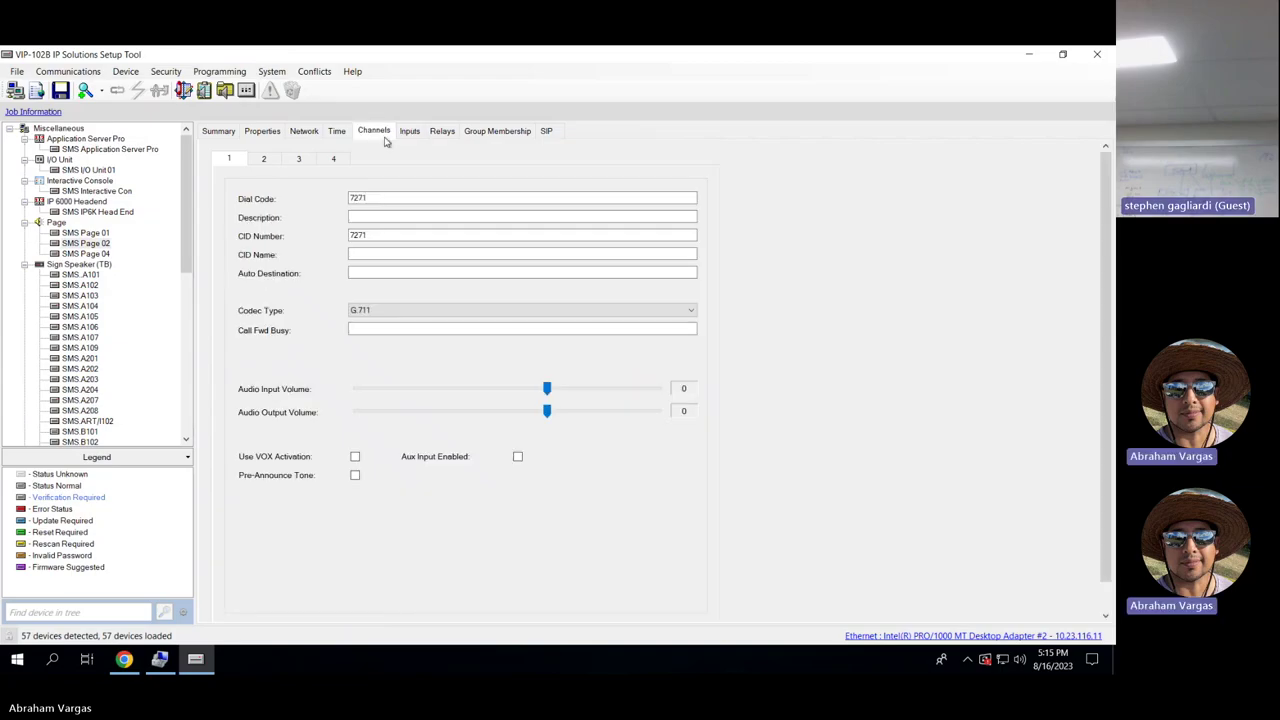
pyautogui.click(500, 131)
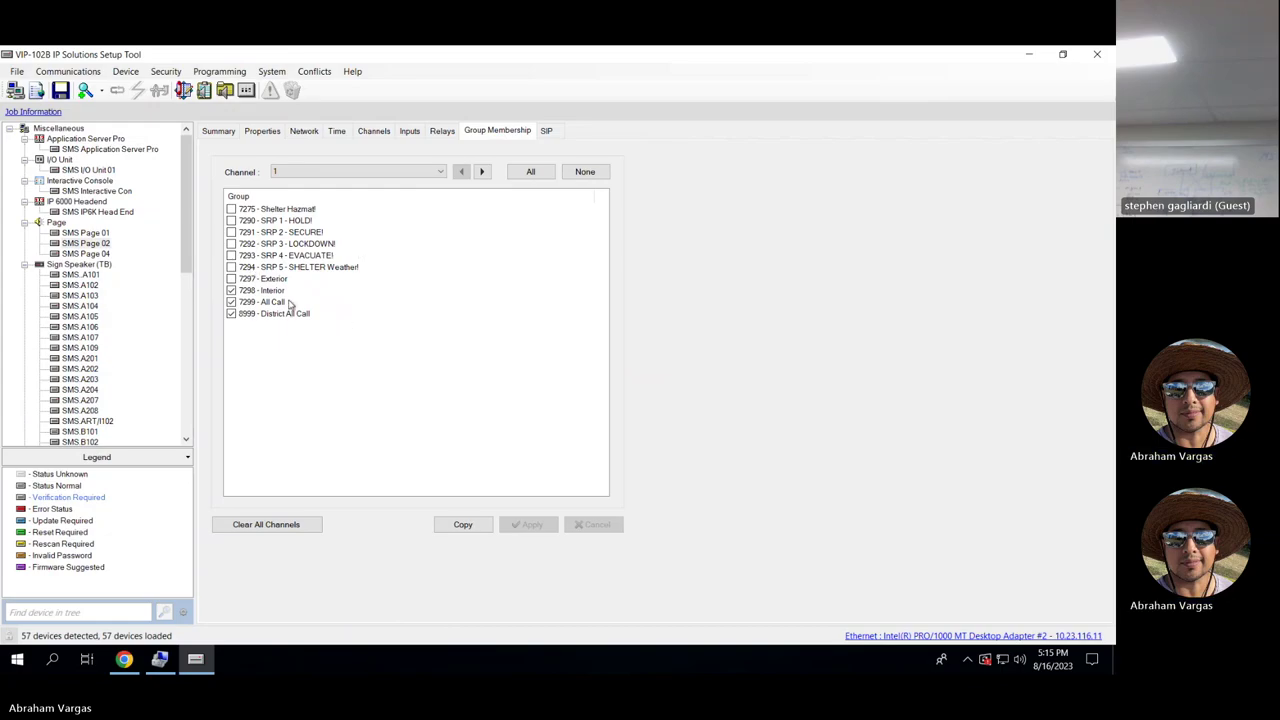
pyautogui.click(381, 133)
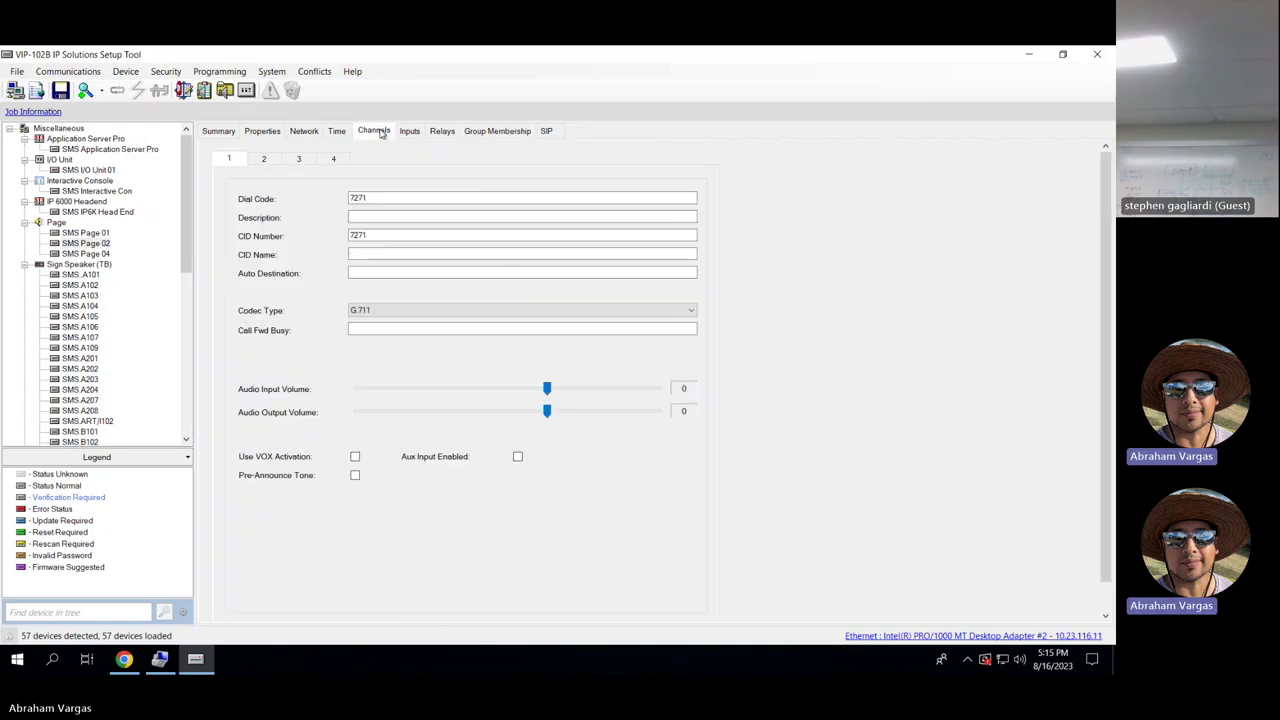
pyautogui.click(372, 214)
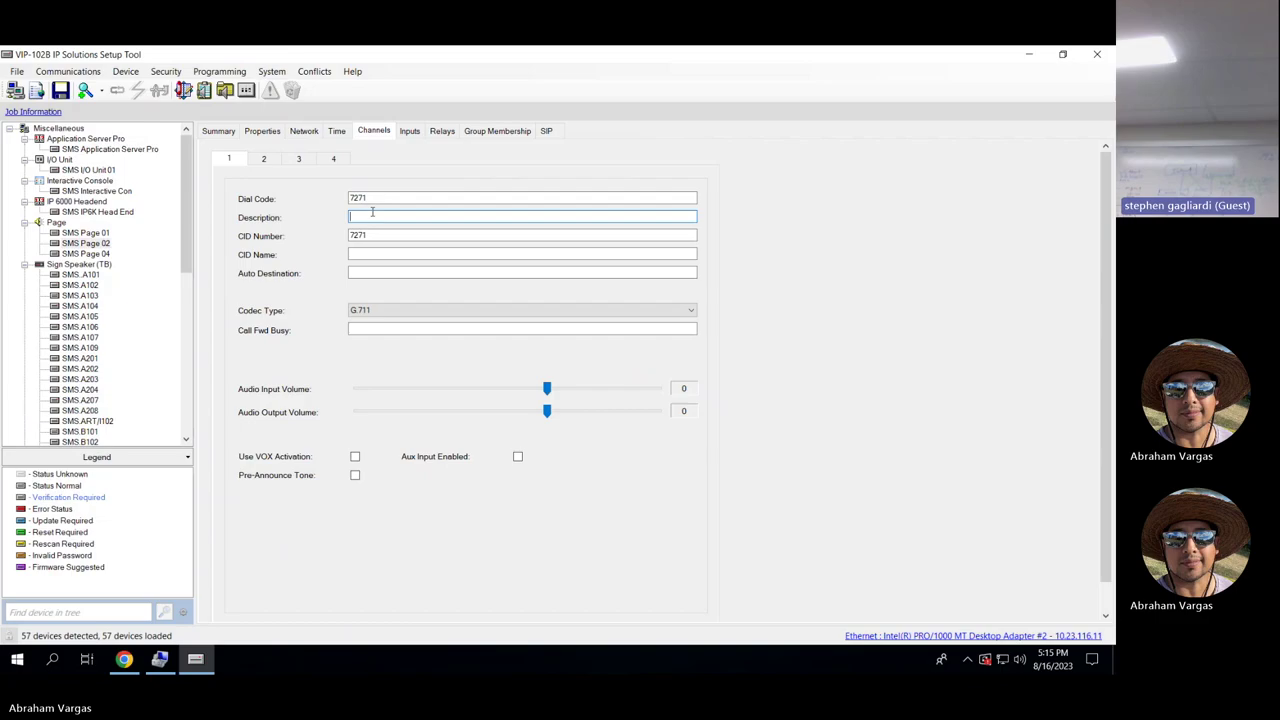
pyautogui.click(492, 132)
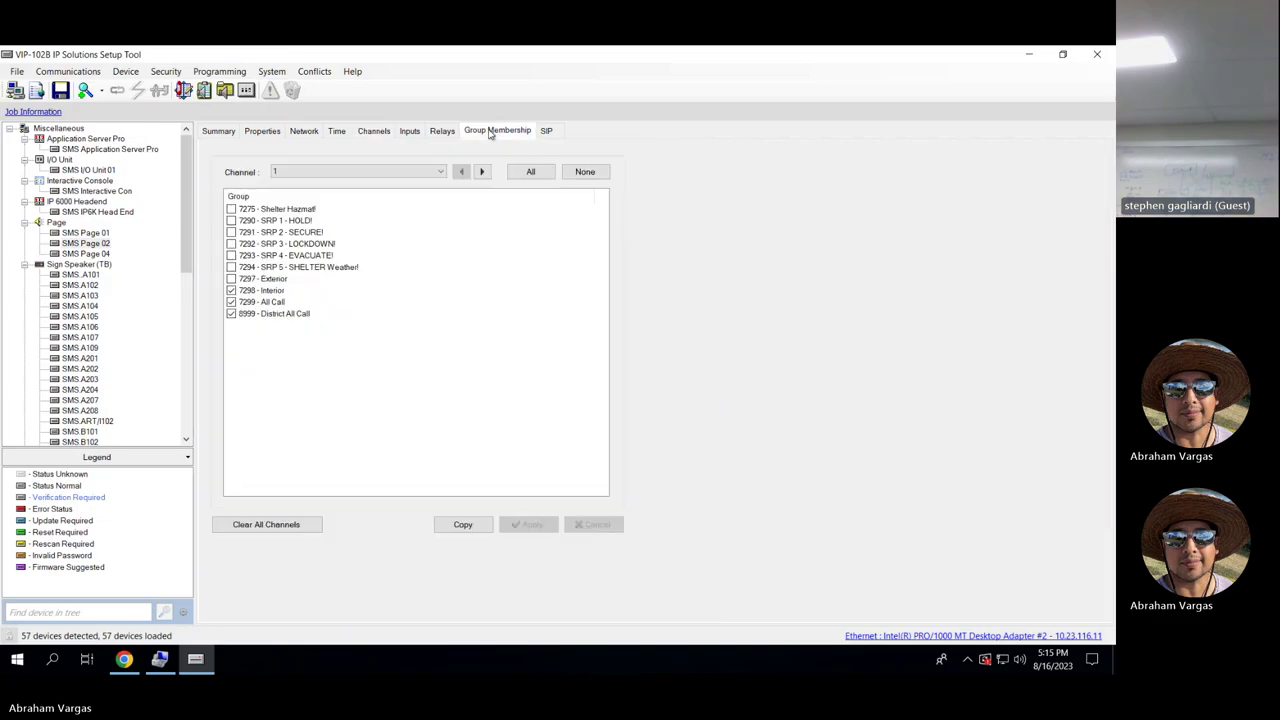
pyautogui.click(271, 74)
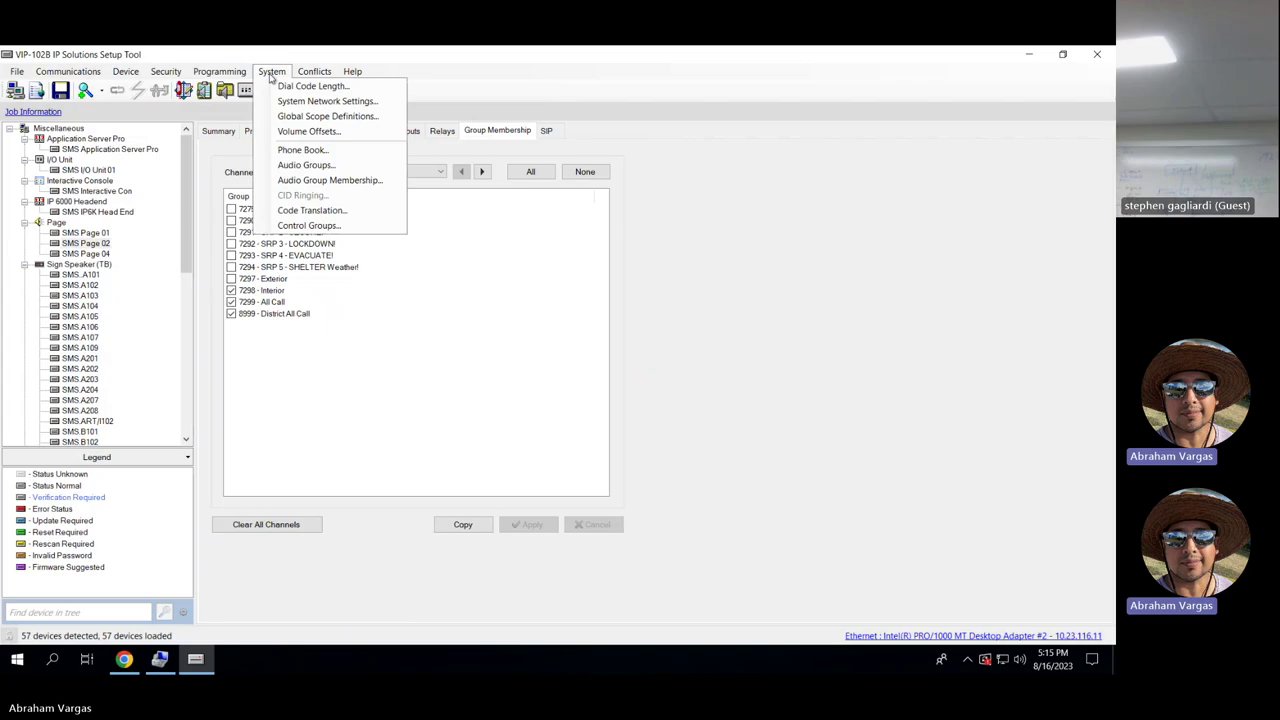
pyautogui.click(307, 166)
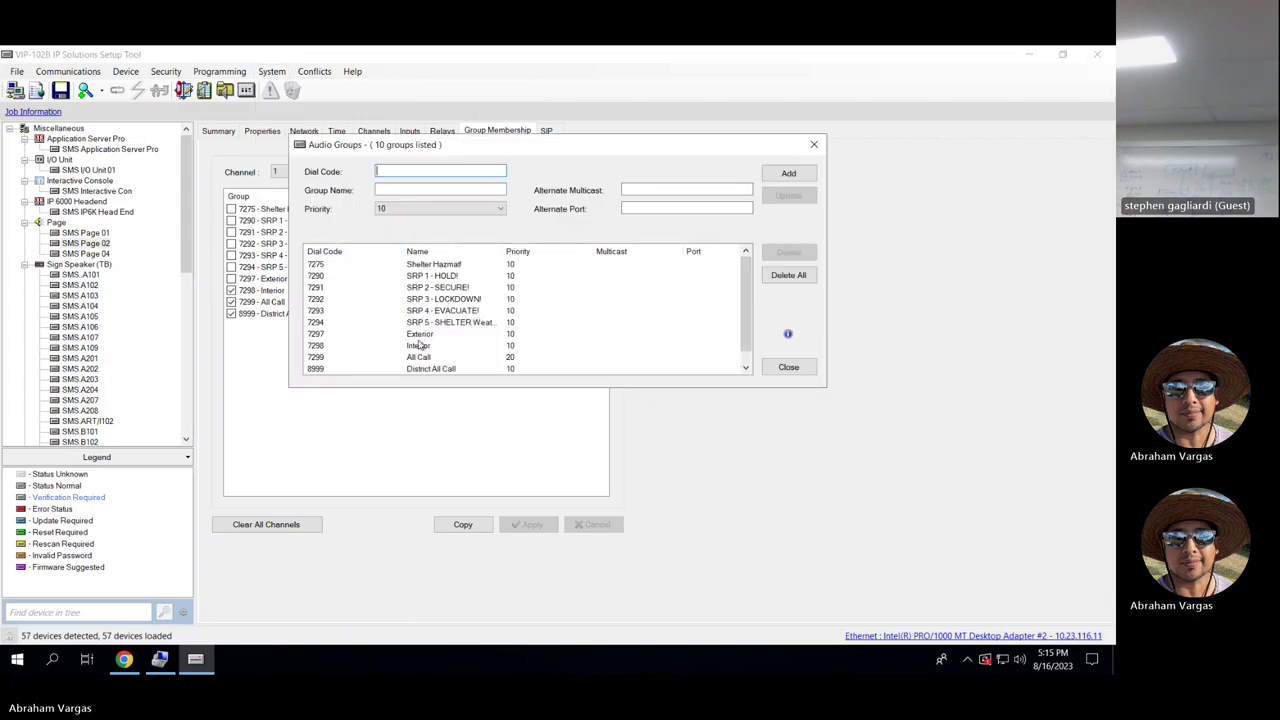
pyautogui.click(419, 345)
pyautogui.doubleClick(399, 194)
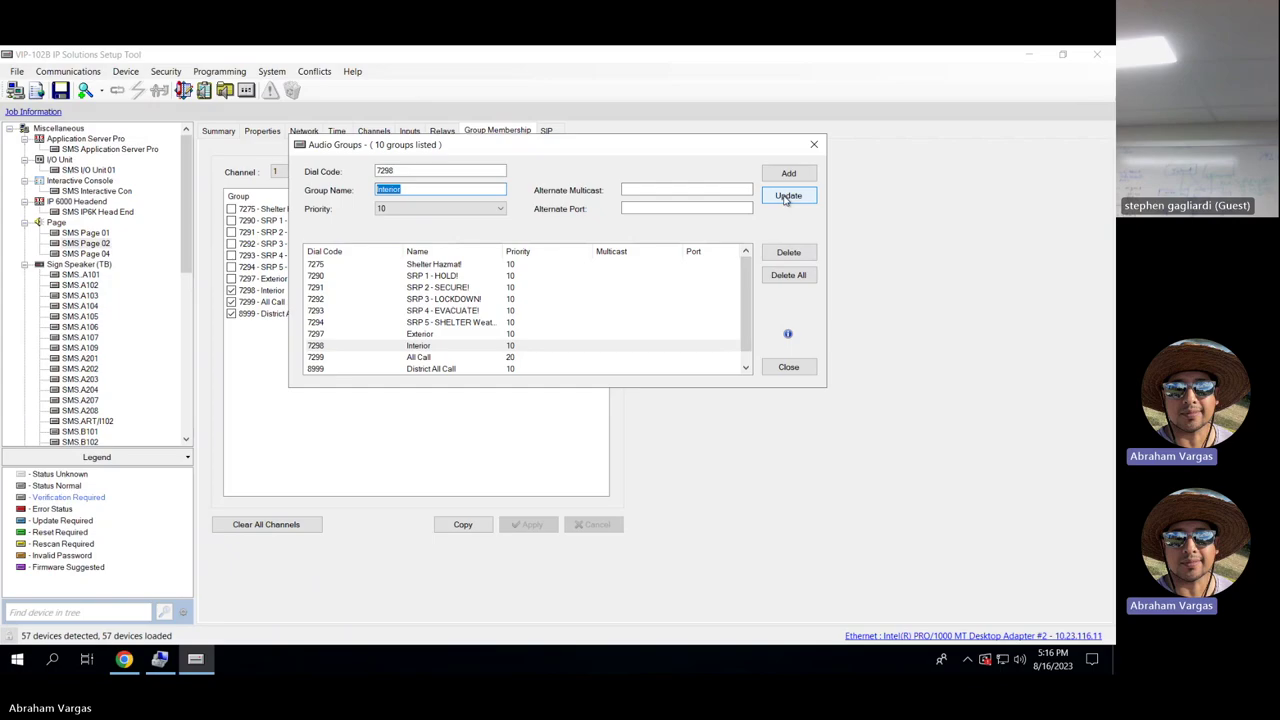
pyautogui.click(814, 146)
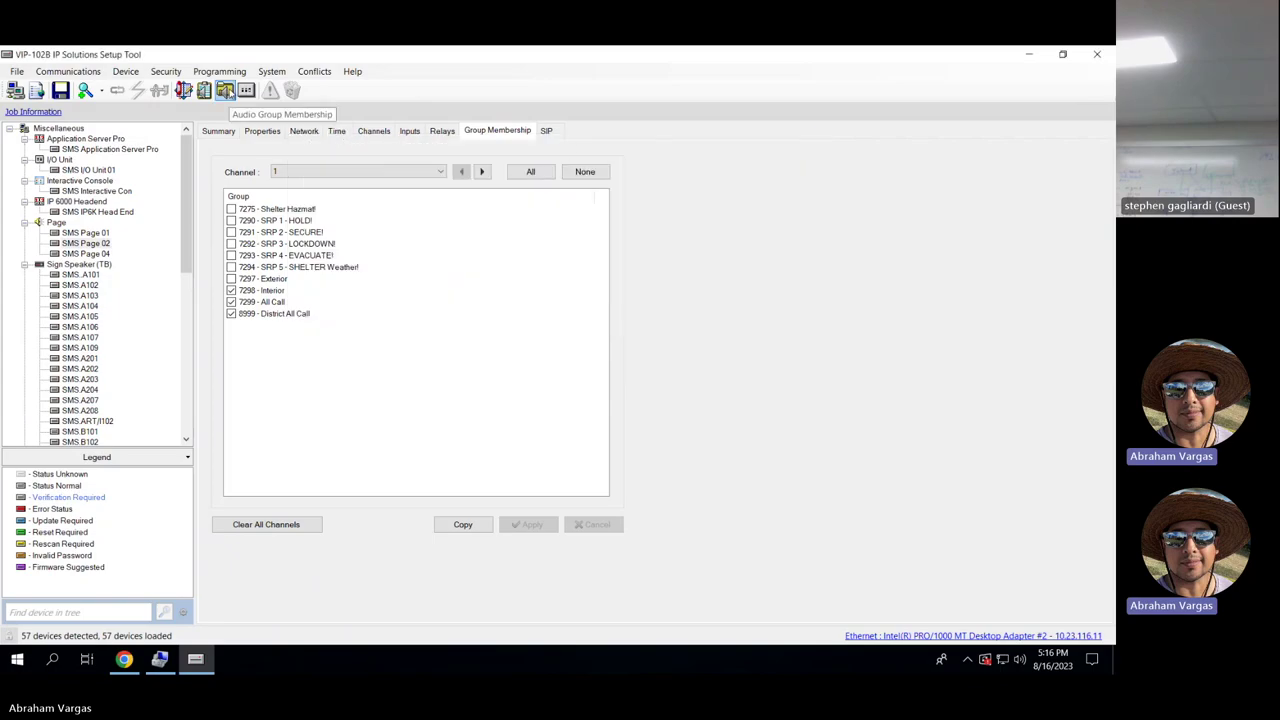
# Check device membership of audio groups 7298 - Interior and 7290 - SRP 1 - HOLD!, then close.
pyautogui.click(226, 91)
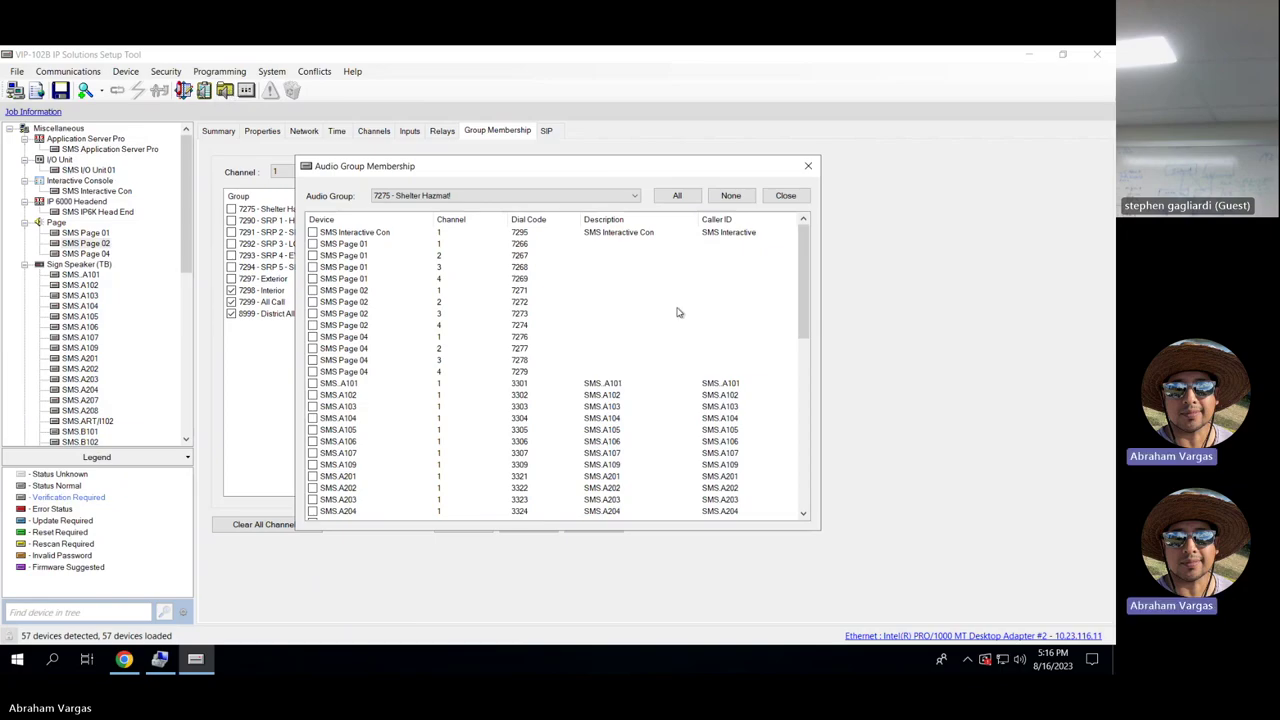
pyautogui.click(490, 196)
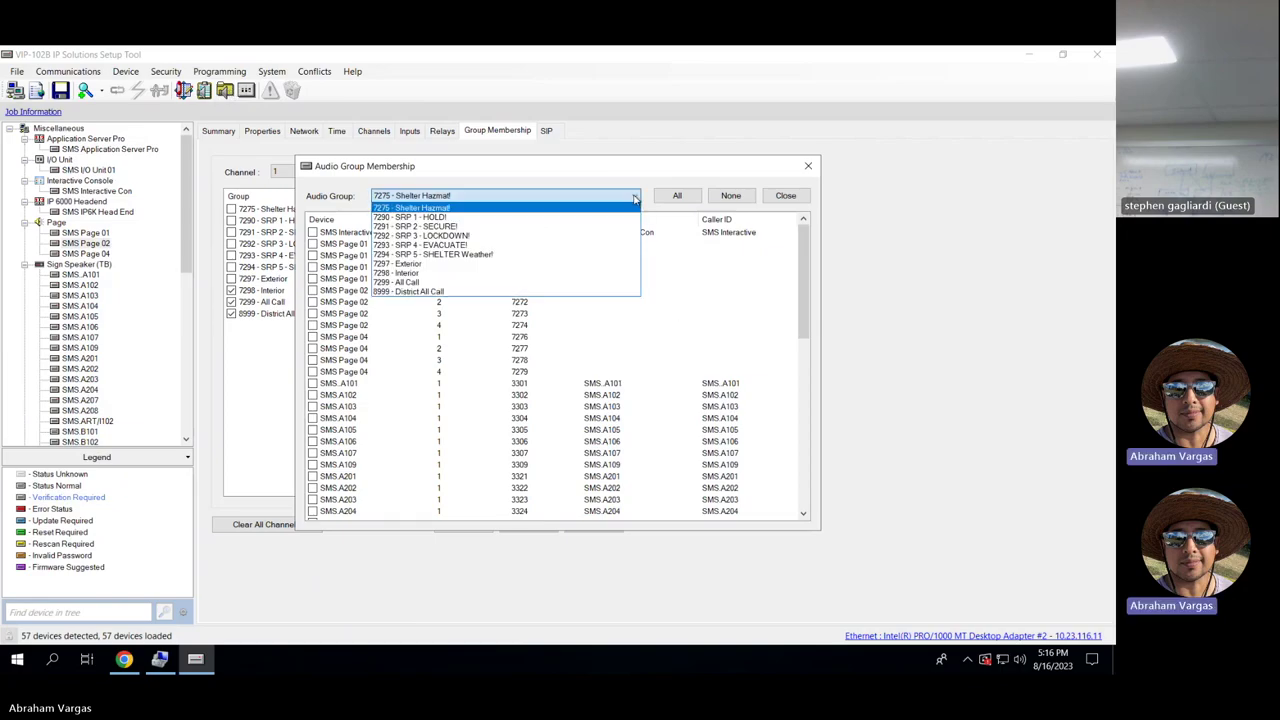
pyautogui.click(442, 273)
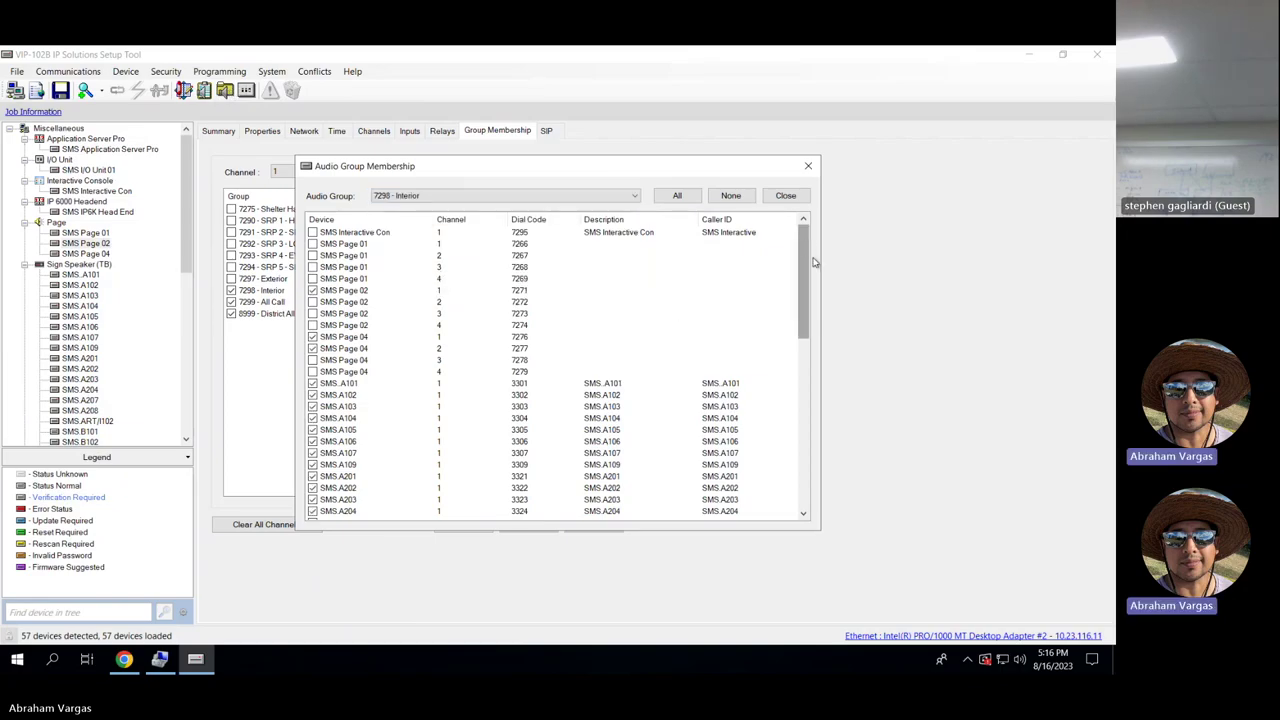
pyautogui.scroll(-13, 807, 247)
pyautogui.scroll(13, 784, 377)
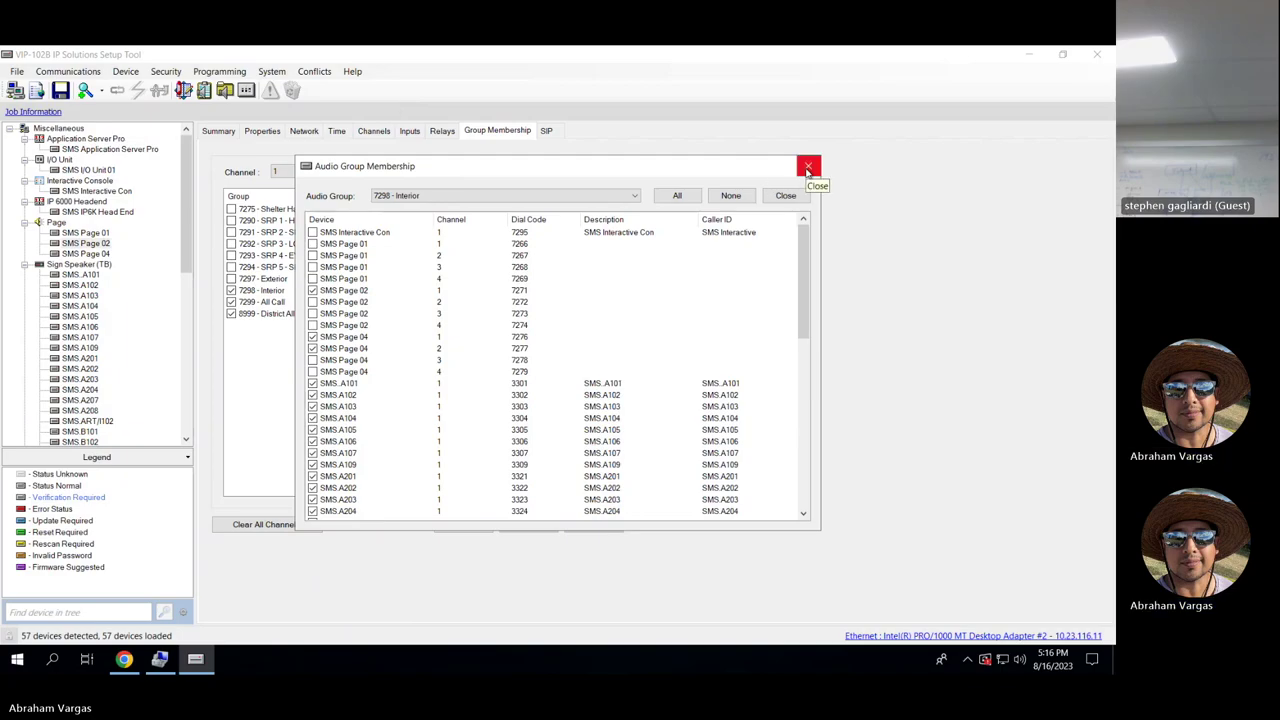
pyautogui.click(560, 196)
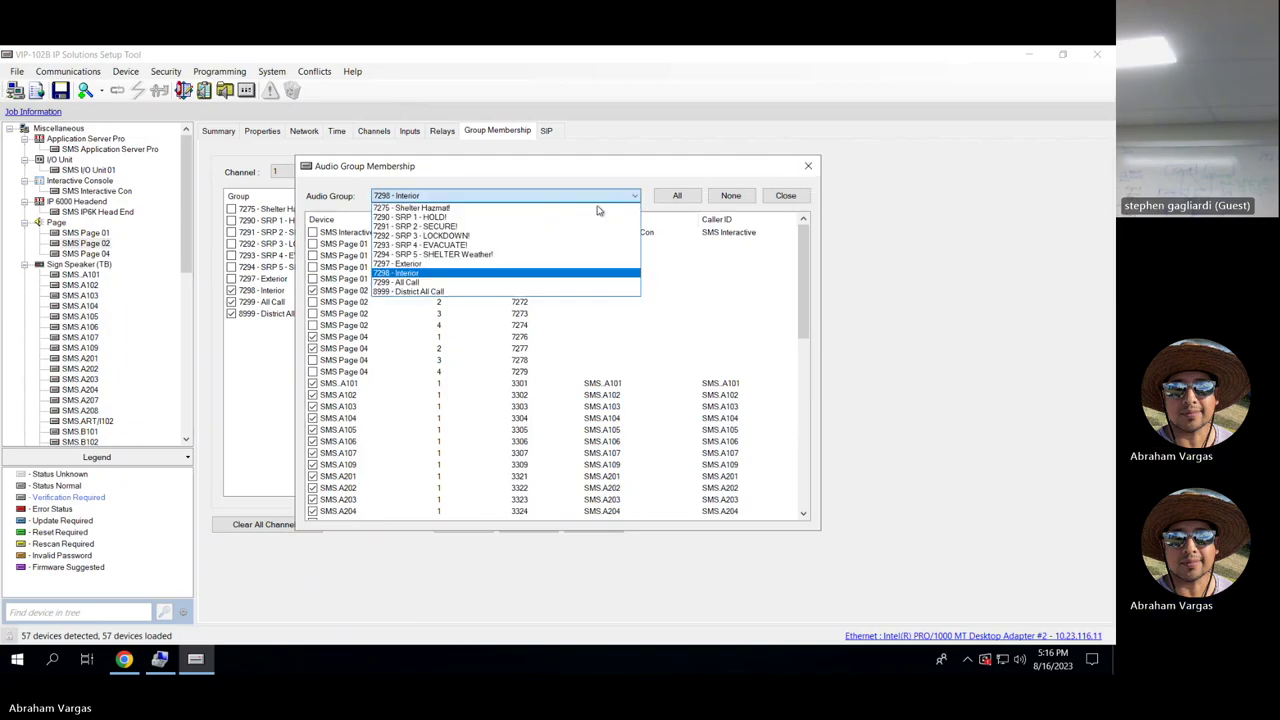
pyautogui.click(495, 217)
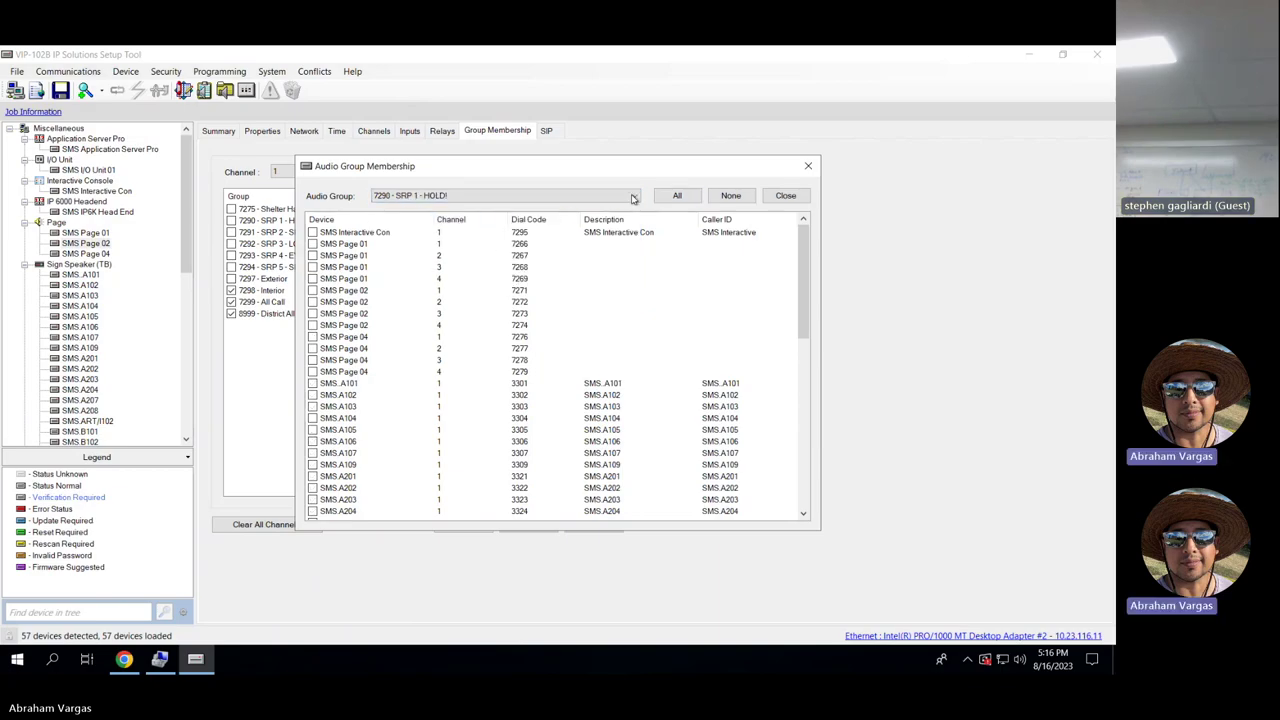
pyautogui.click(632, 197)
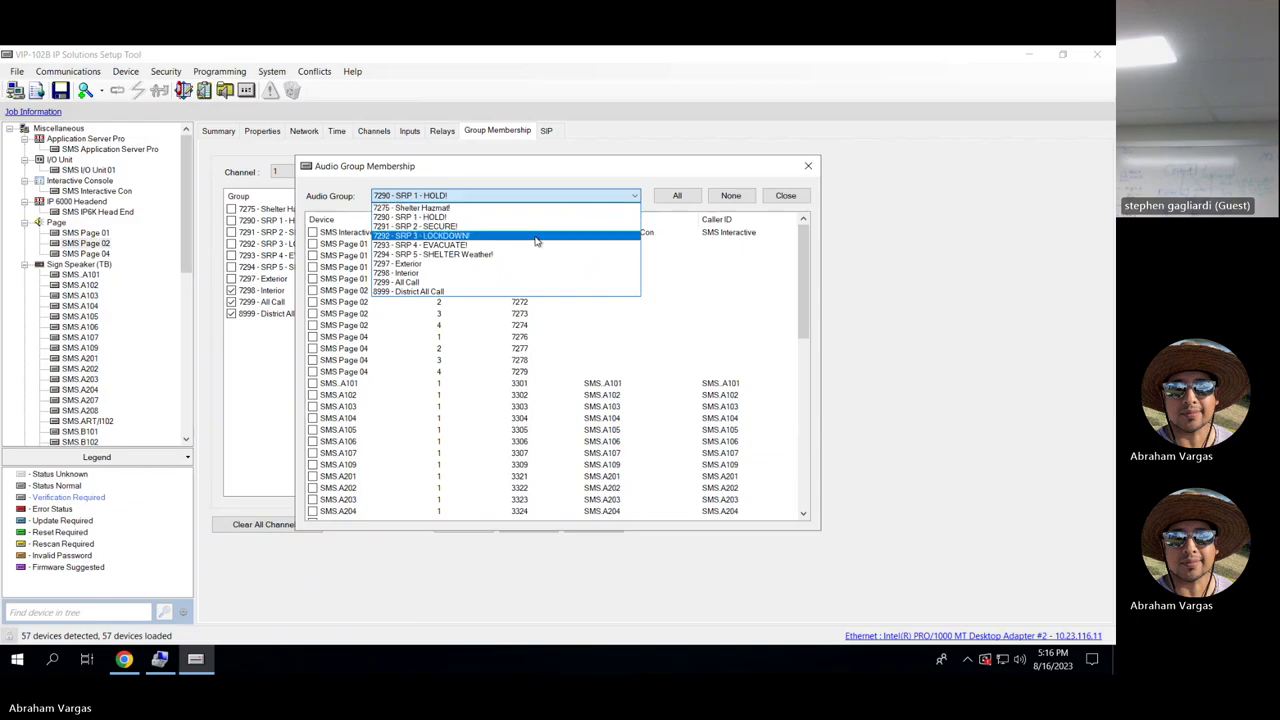
pyautogui.click(752, 195)
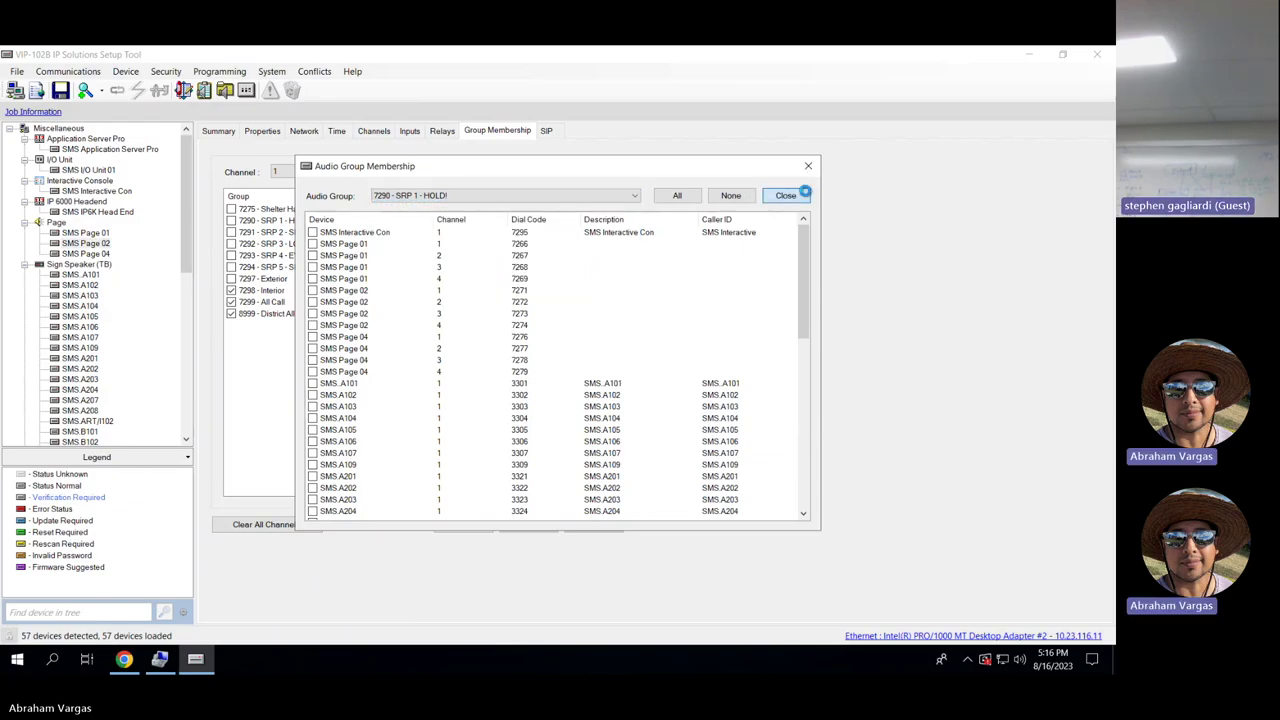
pyautogui.click(786, 195)
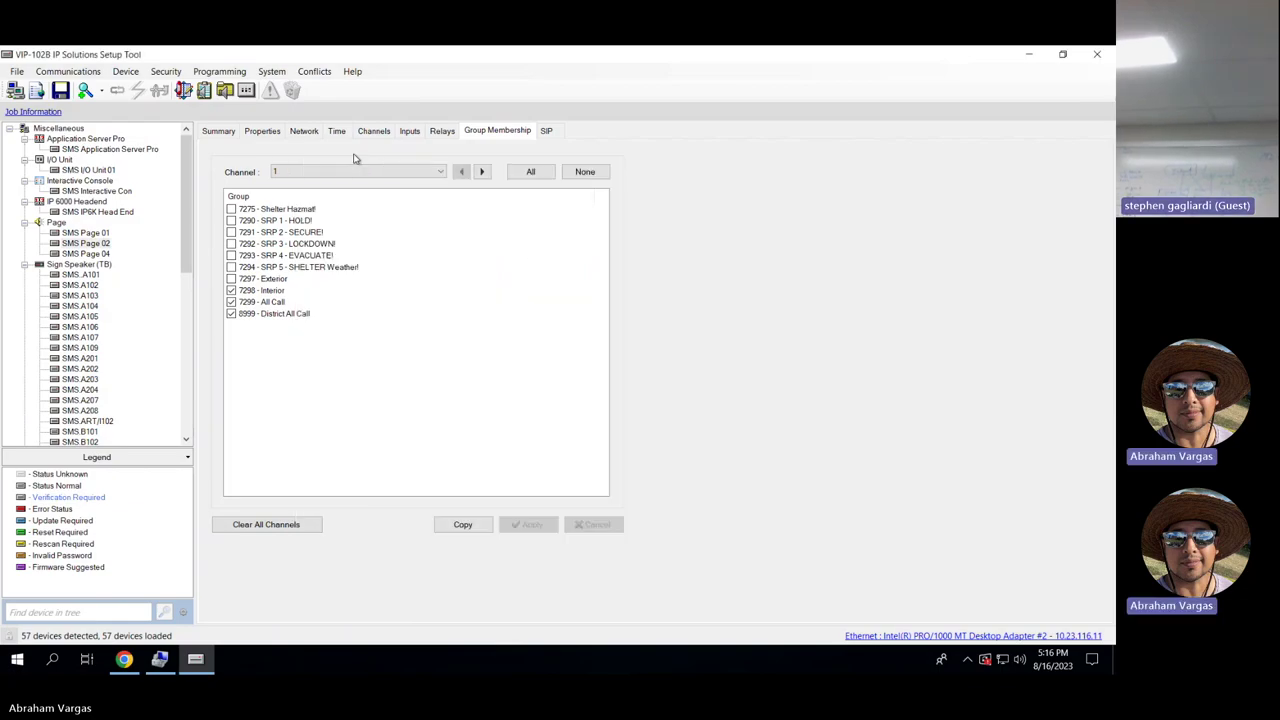
pyautogui.click(257, 91)
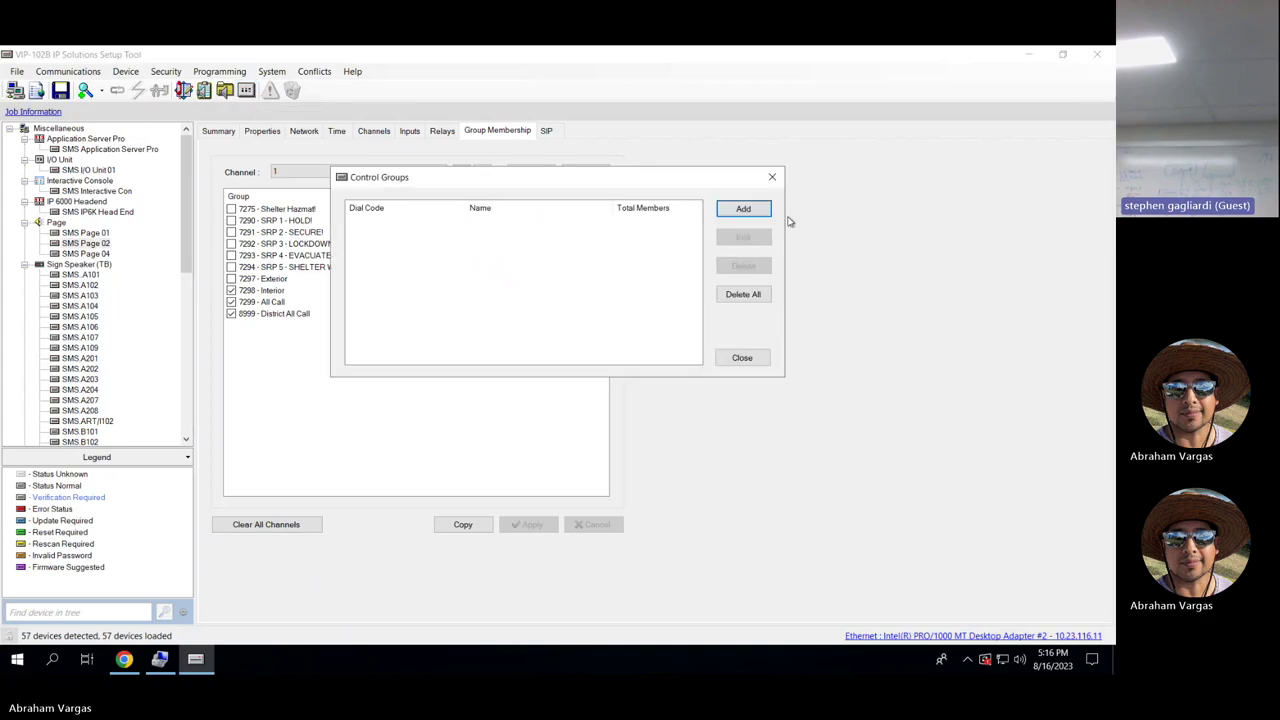
pyautogui.click(773, 178)
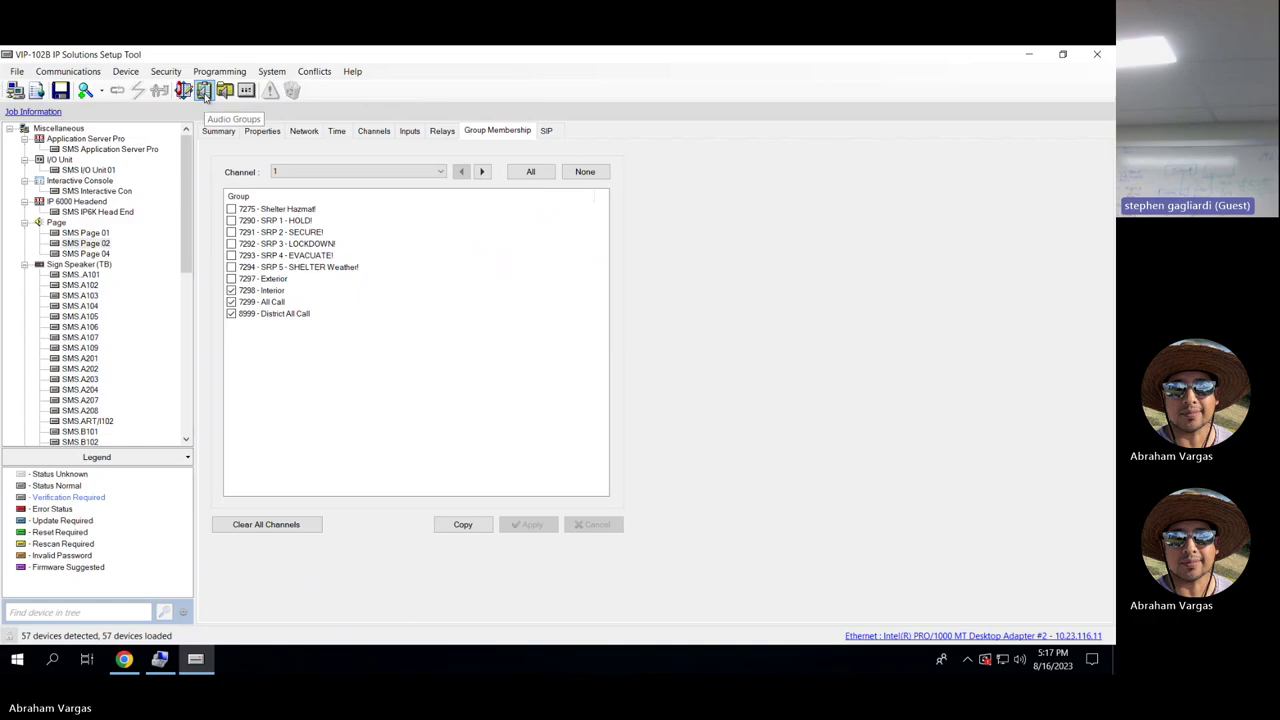
pyautogui.click(374, 133)
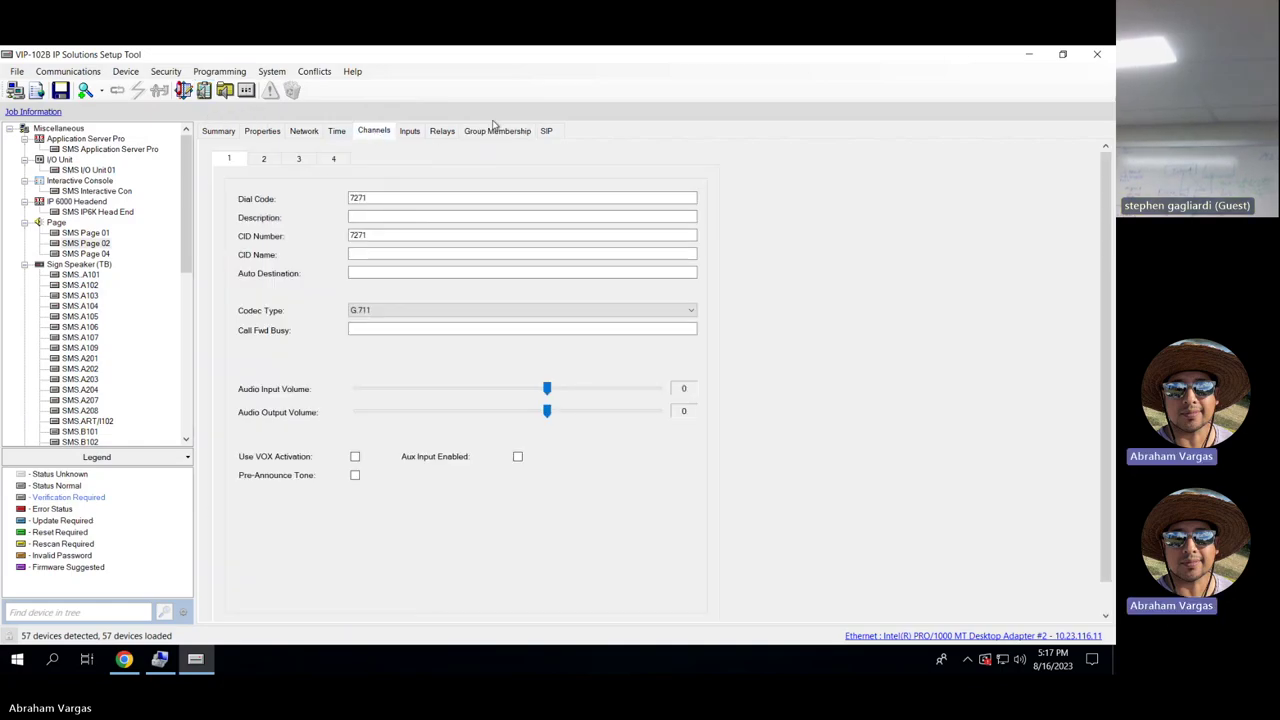
pyautogui.click(362, 216)
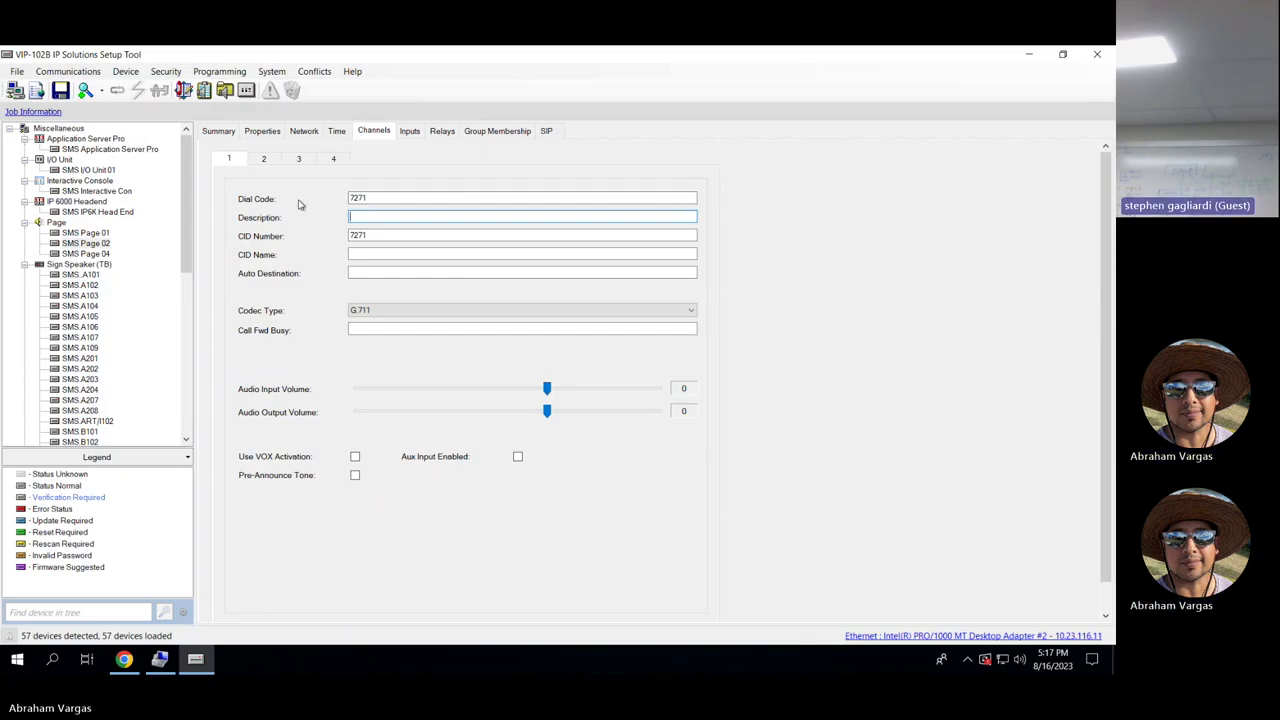
pyautogui.click(469, 134)
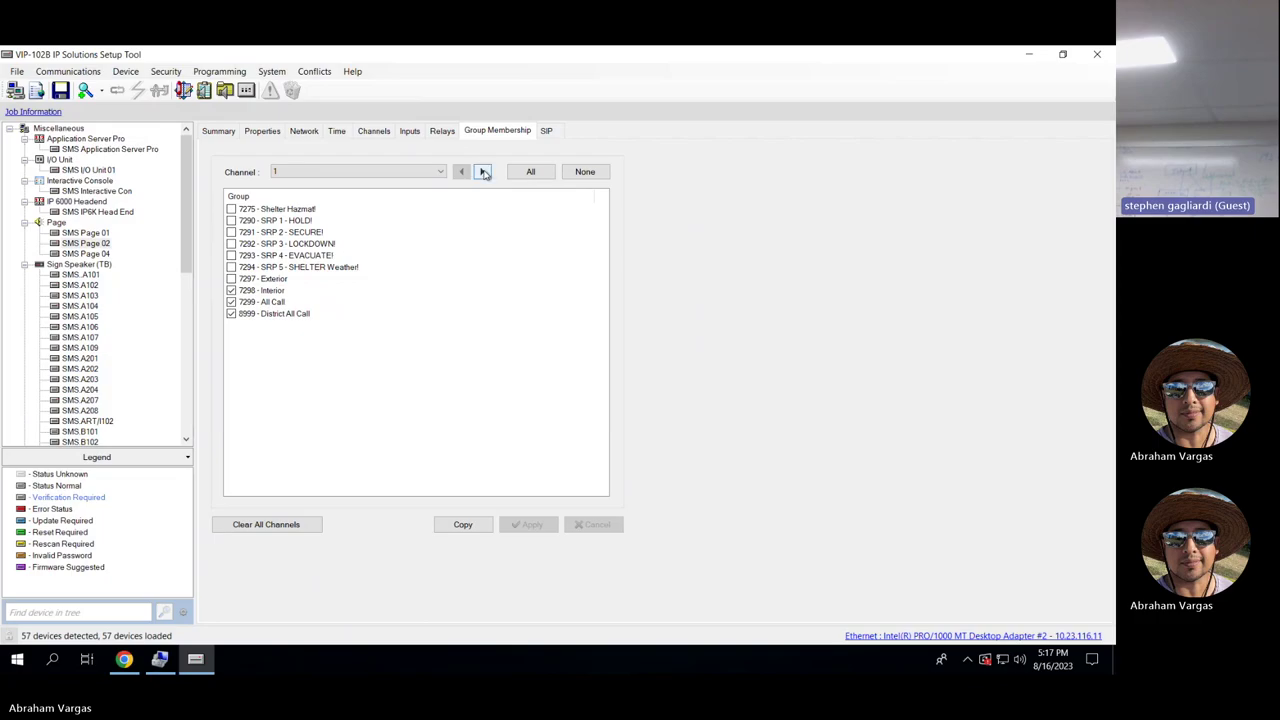
# Step through channels 2–4: channel 2 in Exterior, All Call, District All Call; 3 and 4 none.
pyautogui.click(482, 172)
pyautogui.click(481, 172)
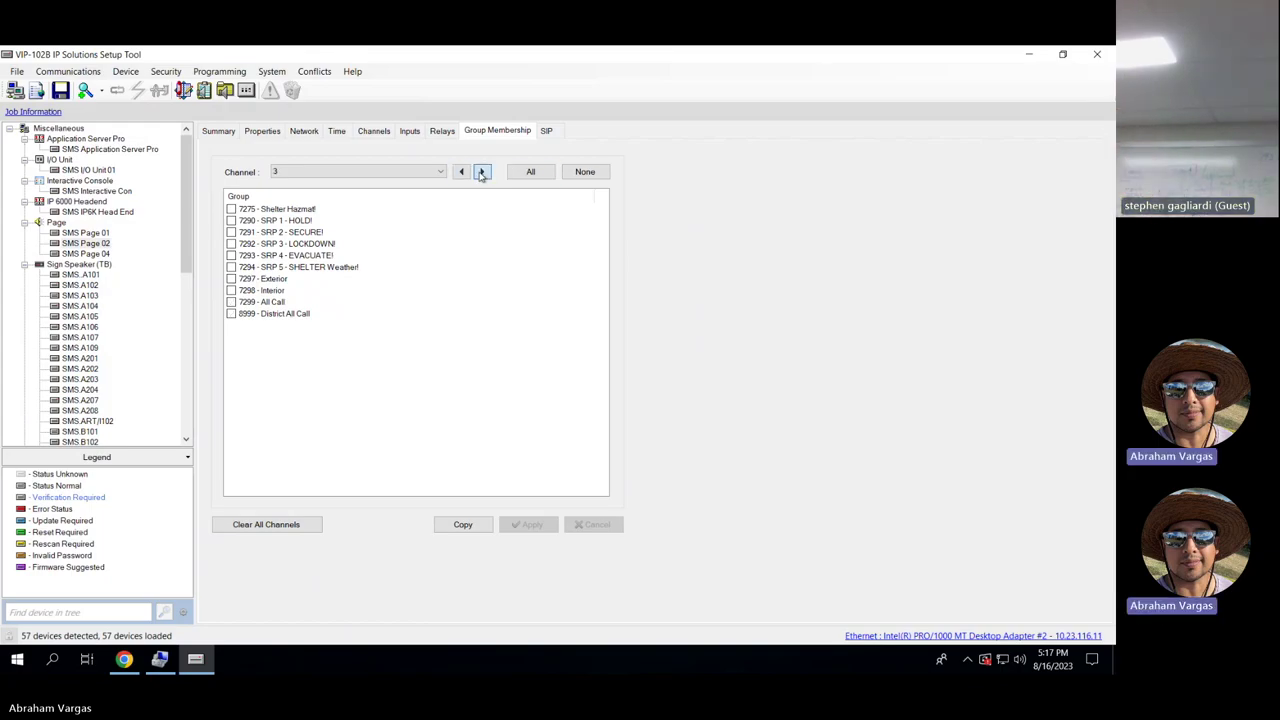
pyautogui.click(461, 172)
pyautogui.click(483, 173)
pyautogui.click(483, 173)
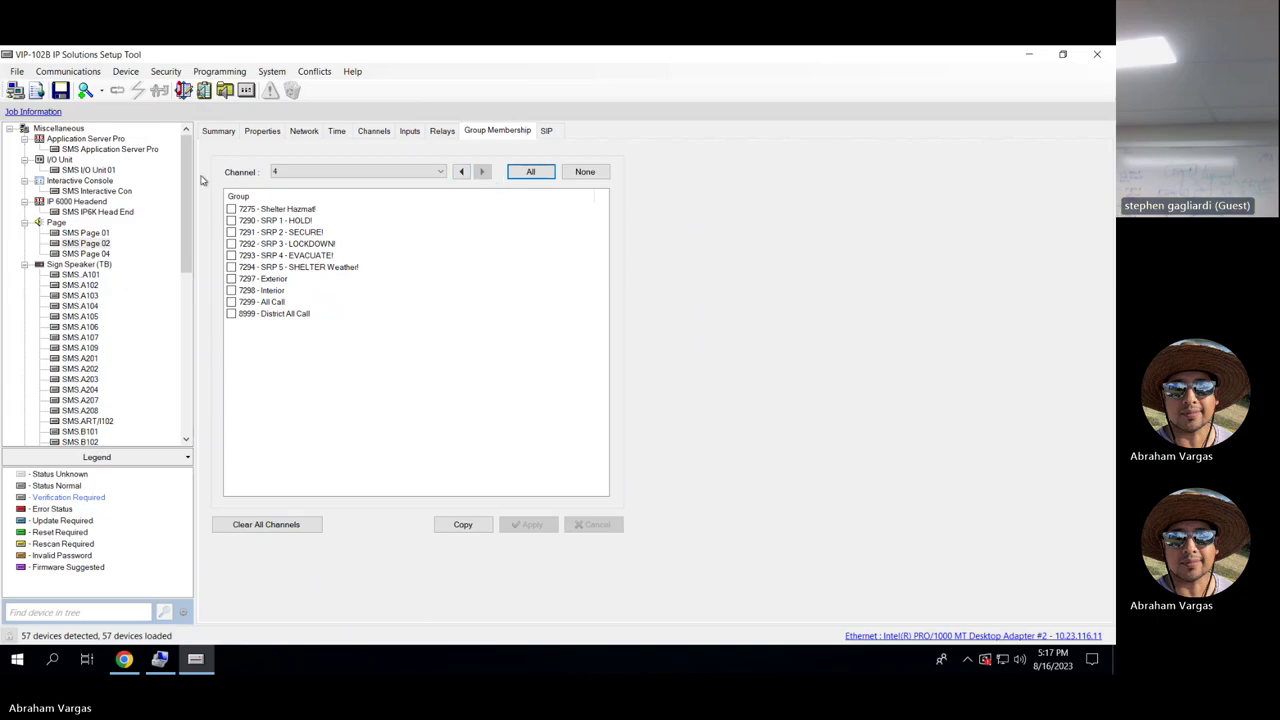
pyautogui.moveTo(190, 178)
pyautogui.mouseDown()
pyautogui.moveTo(190, 333)
pyautogui.moveTo(190, 193)
pyautogui.mouseUp()
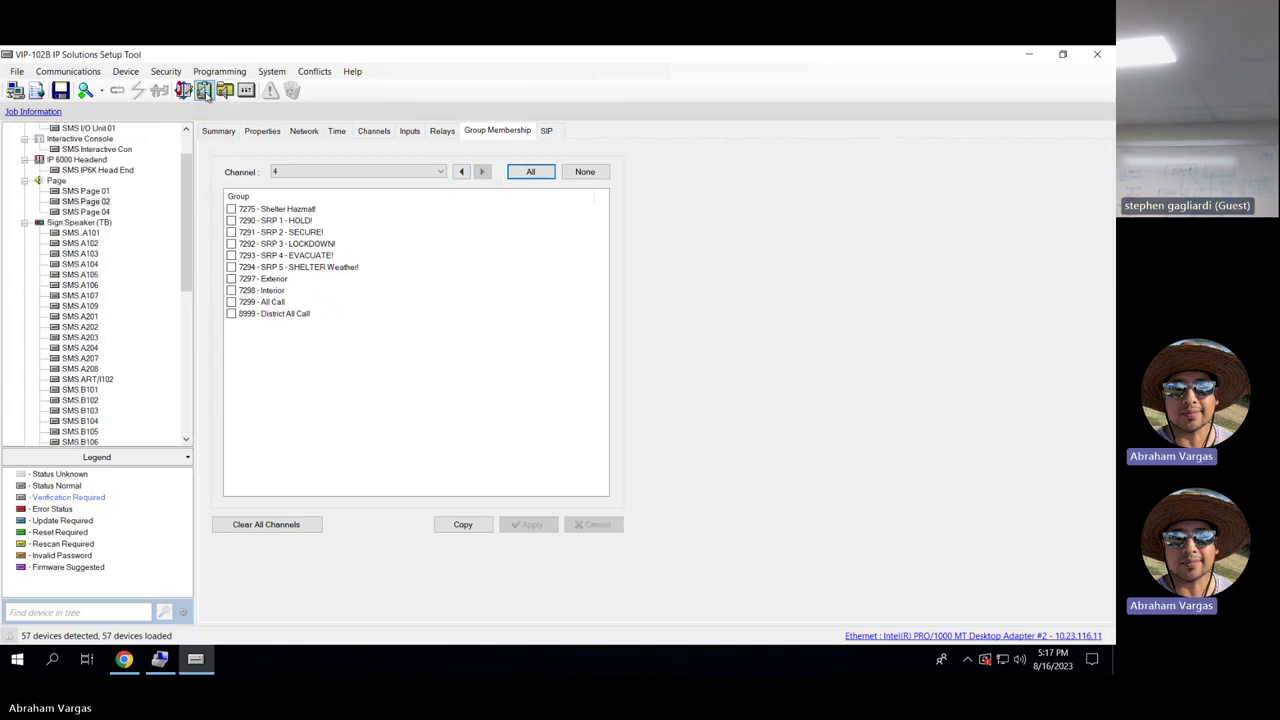
pyautogui.click(204, 91)
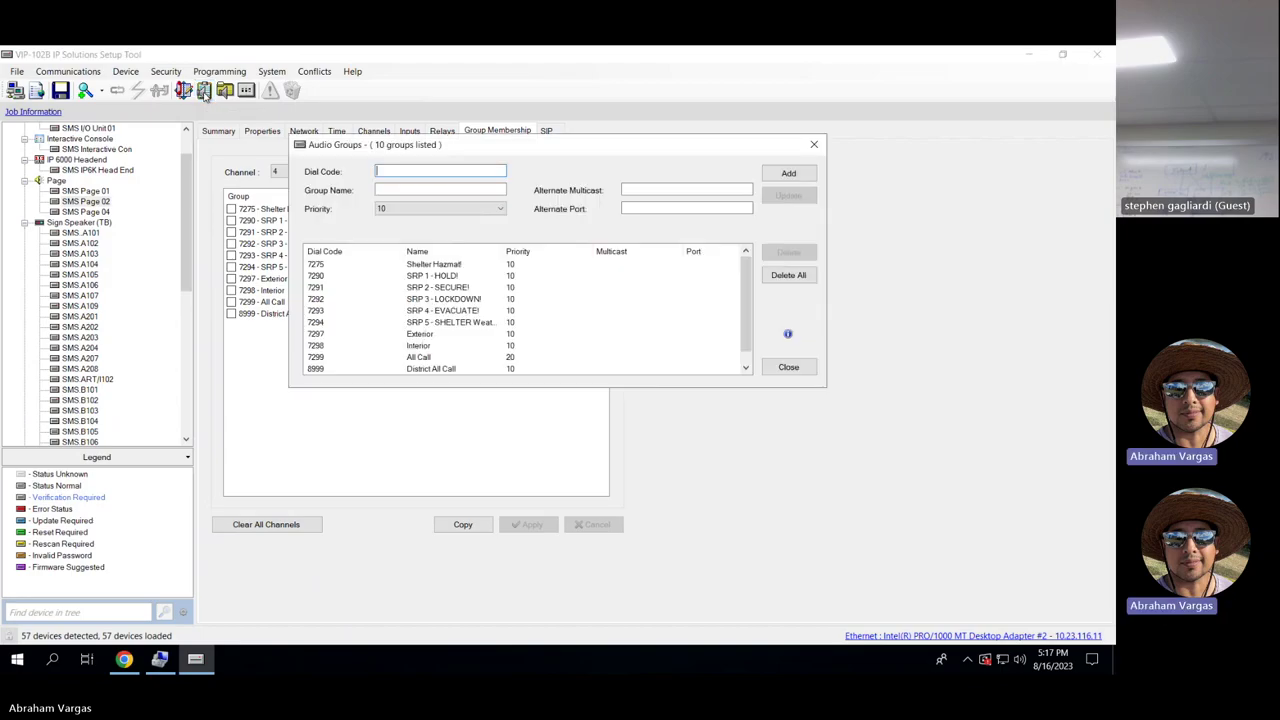
pyautogui.click(817, 145)
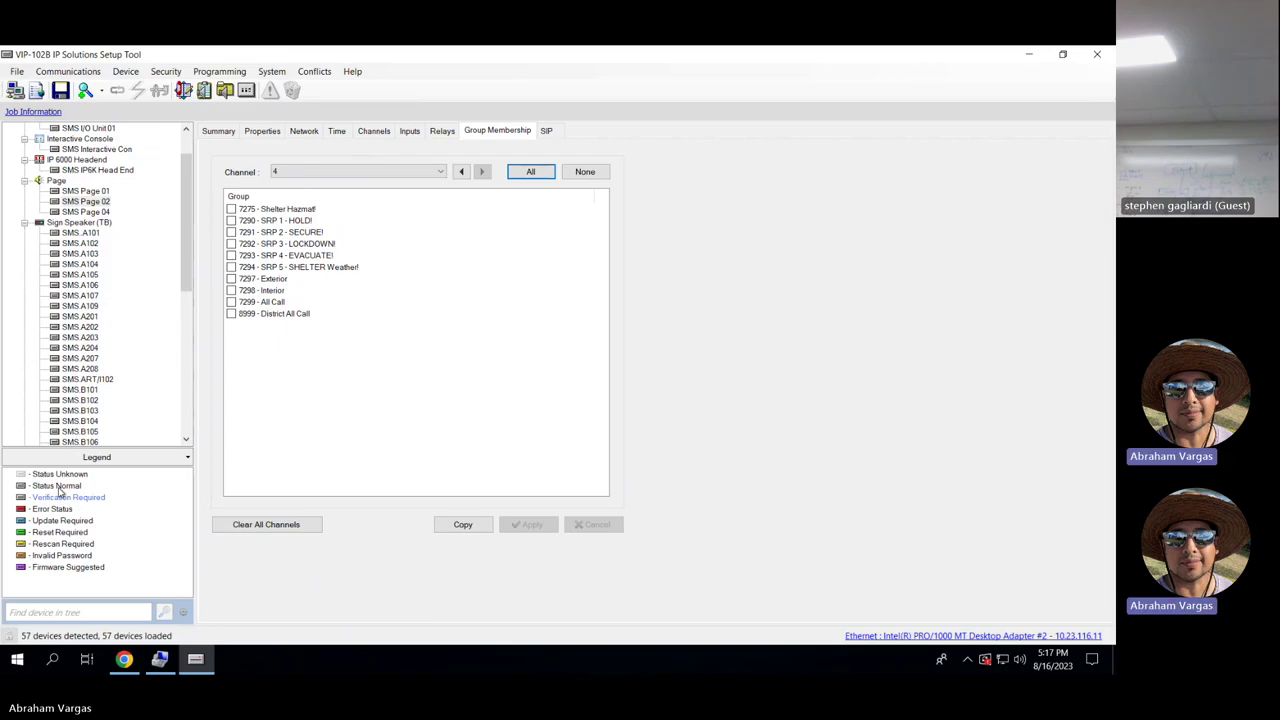
# Set SMS_A101's clock display colour to Red on the Time tab and apply it.
pyautogui.click(84, 234)
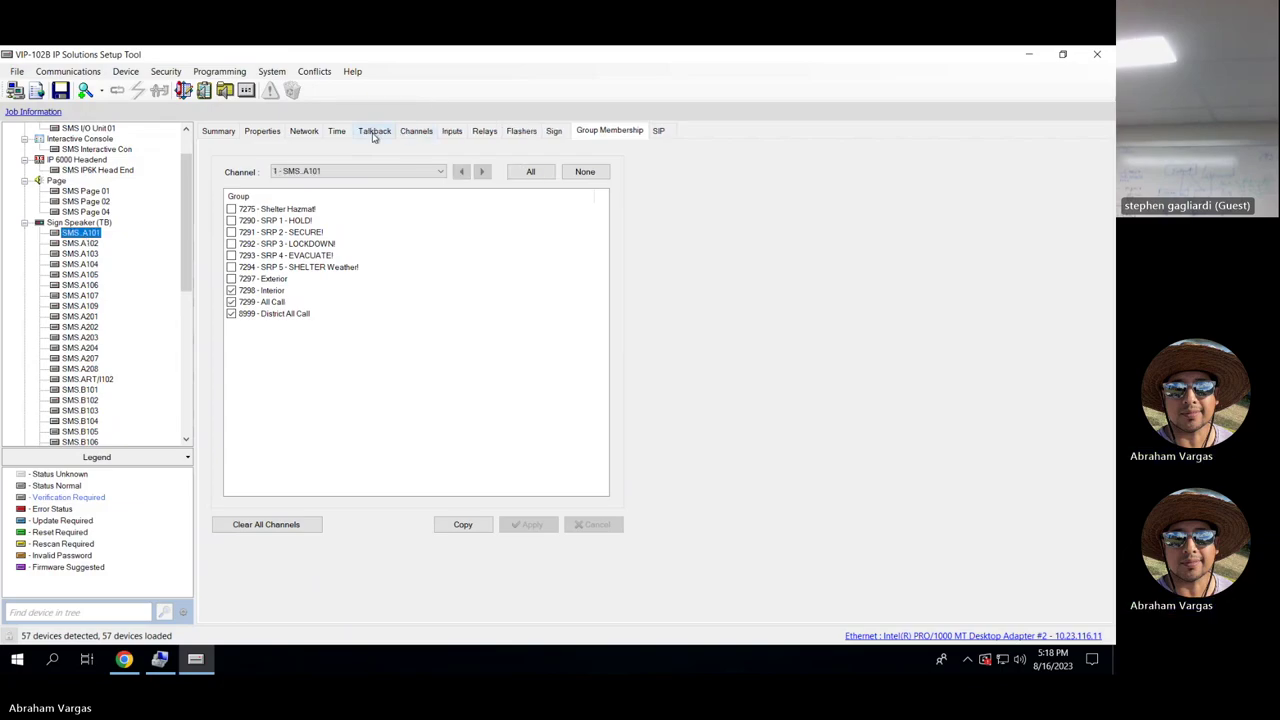
pyautogui.click(374, 134)
pyautogui.click(350, 136)
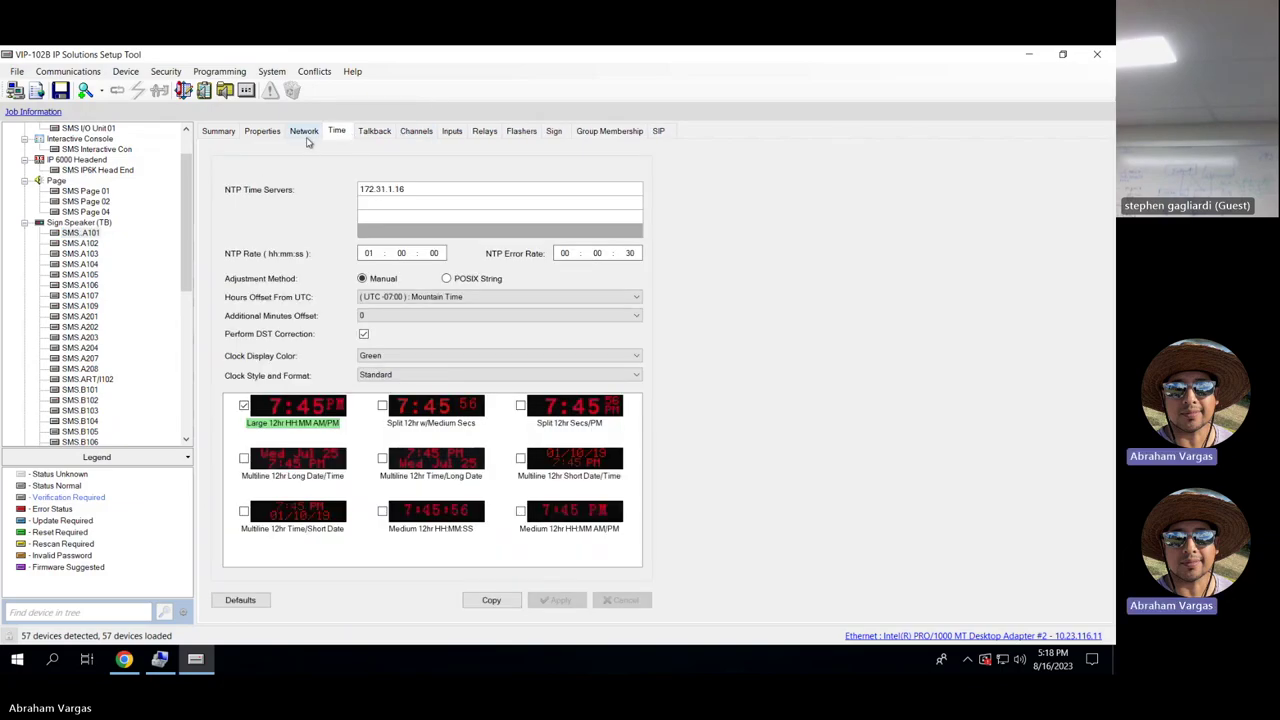
pyautogui.click(419, 360)
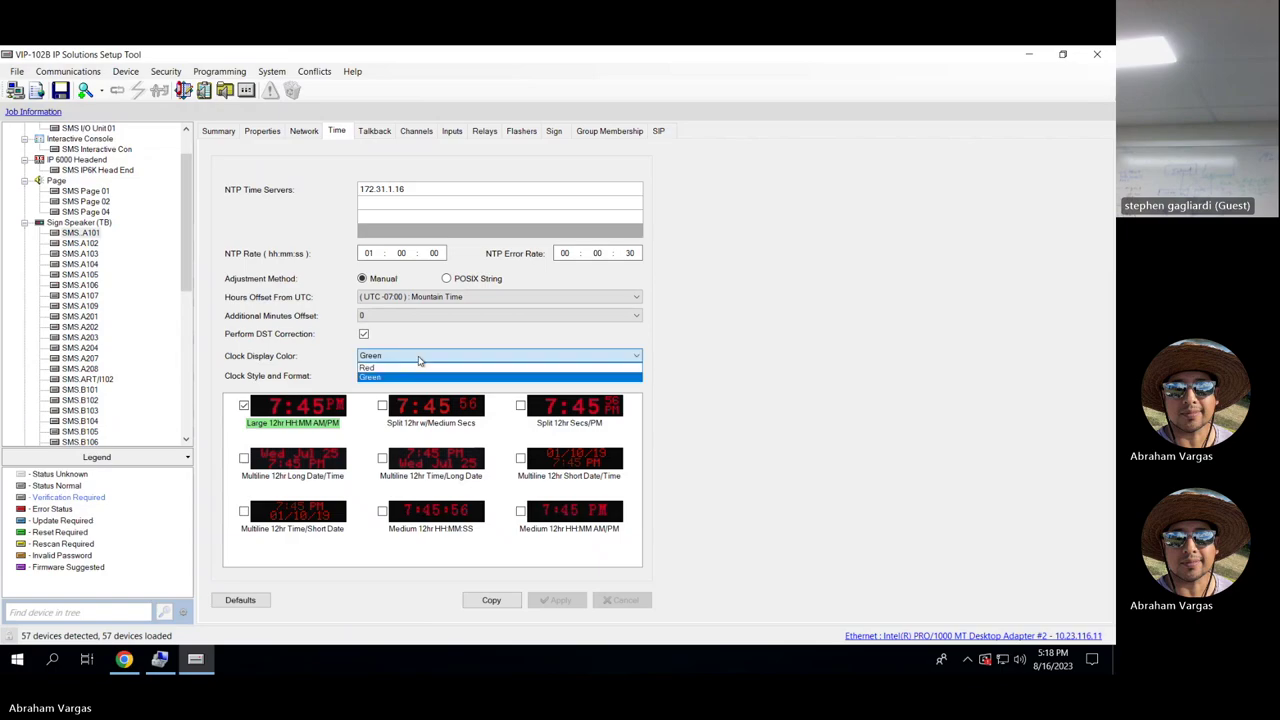
pyautogui.click(408, 375)
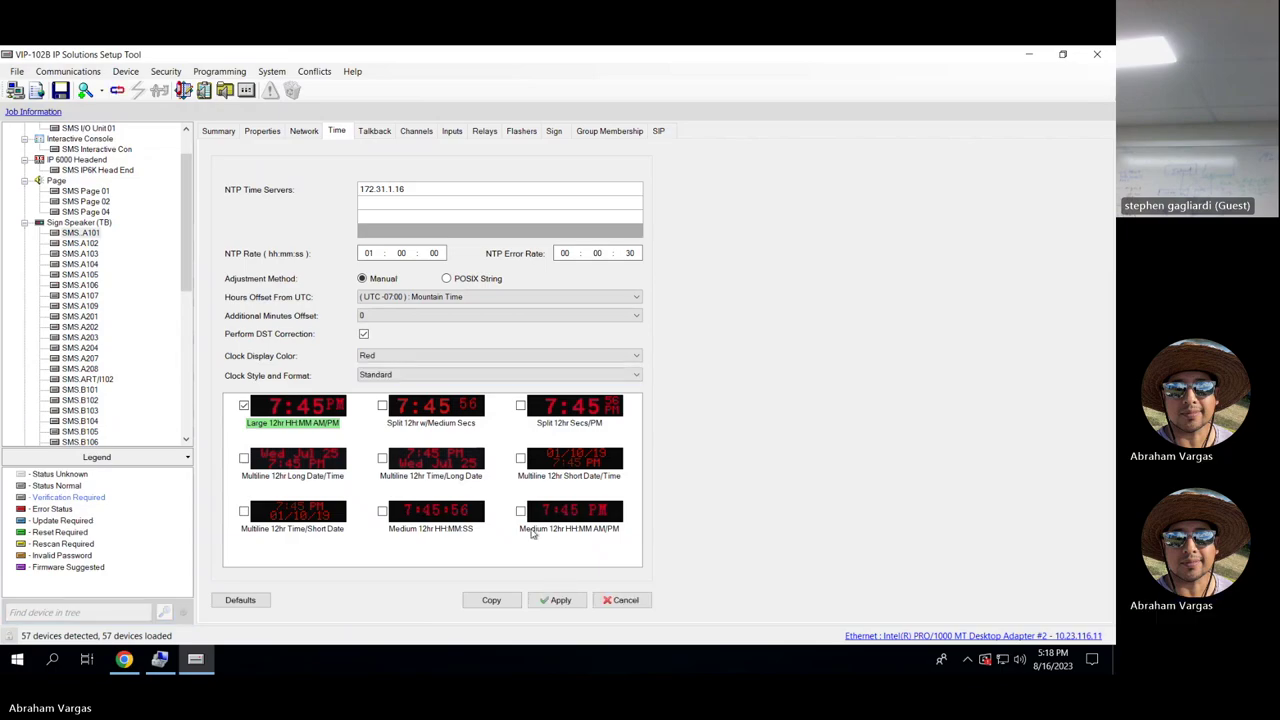
pyautogui.click(558, 600)
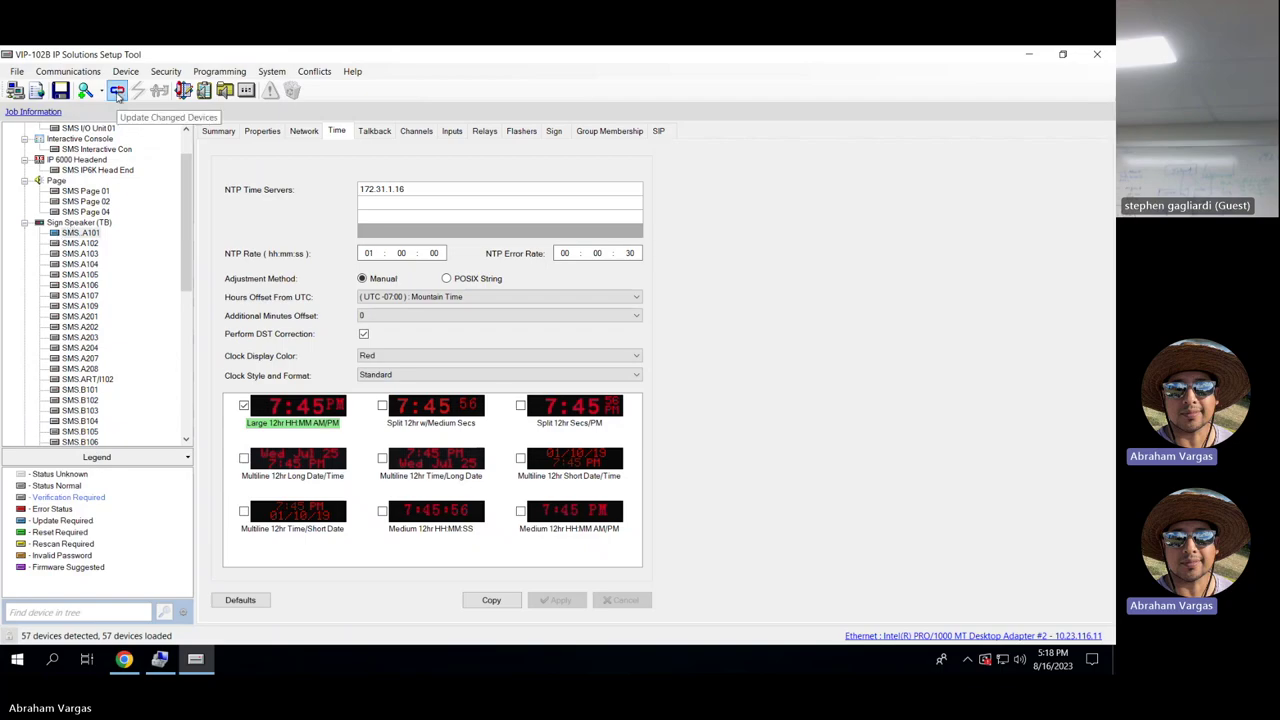
# Update all changed devices and reset them so the change takes effect.
pyautogui.click(118, 93)
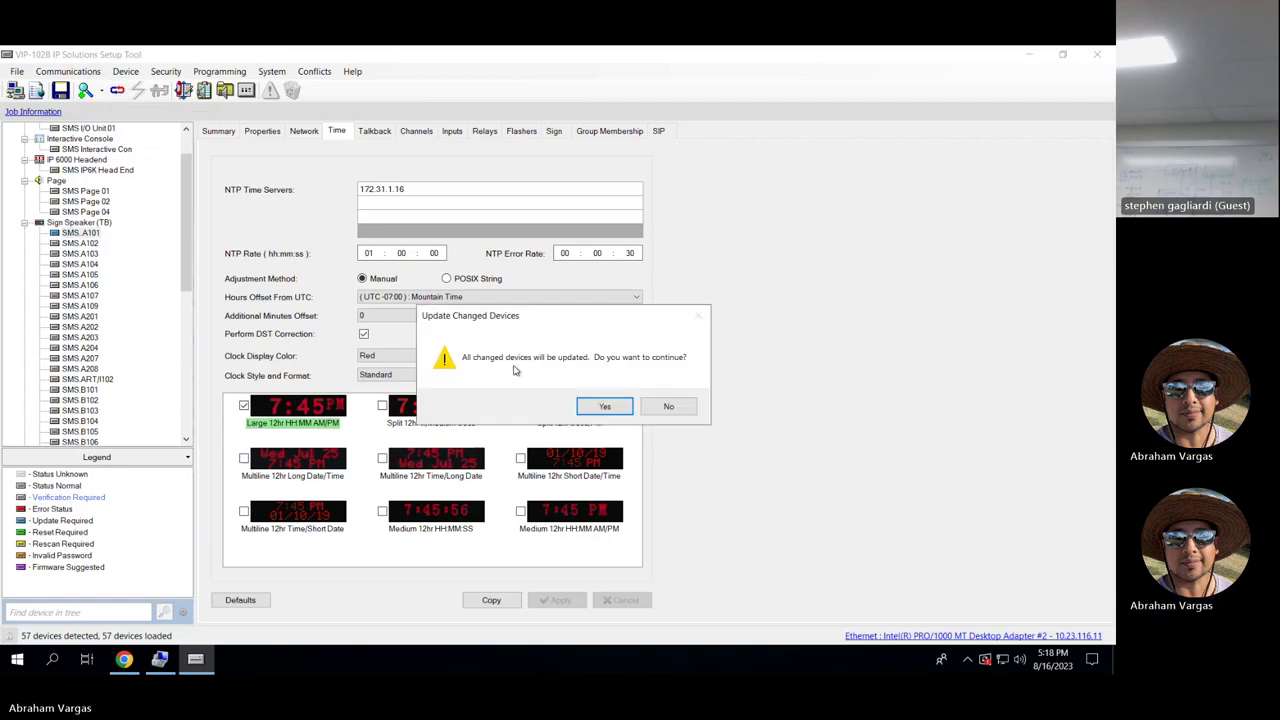
pyautogui.click(602, 405)
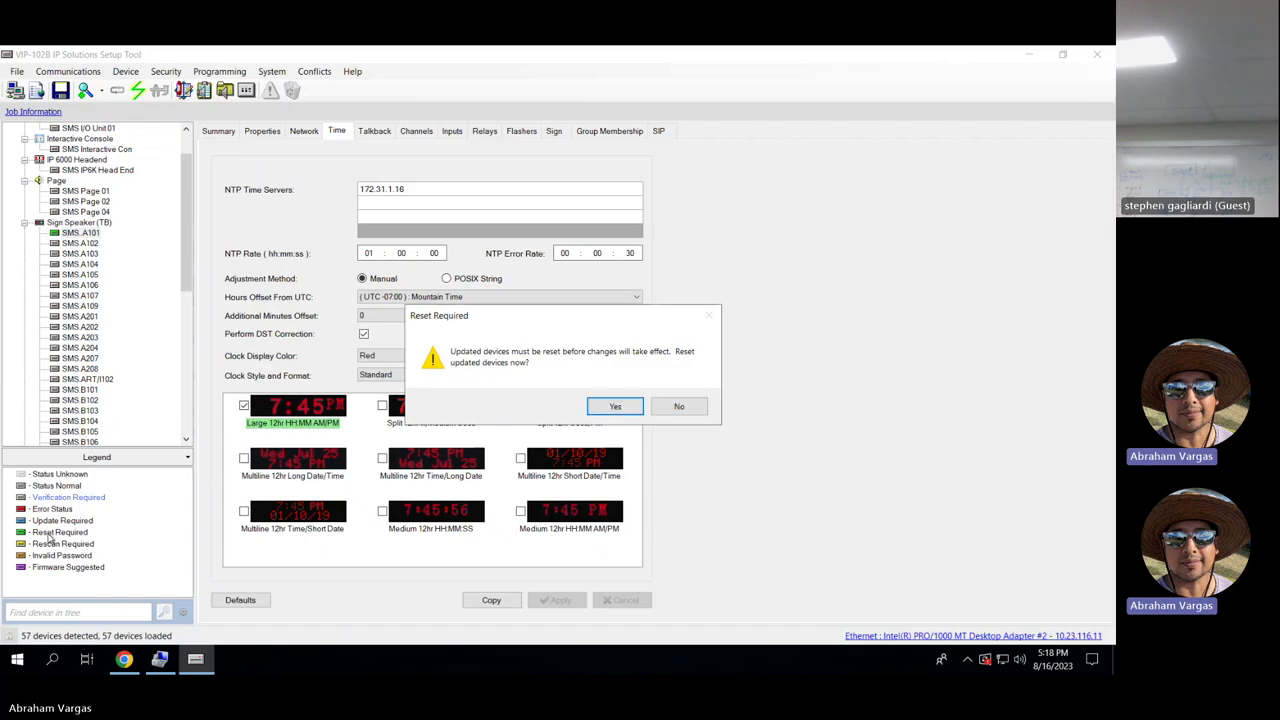
pyautogui.click(615, 407)
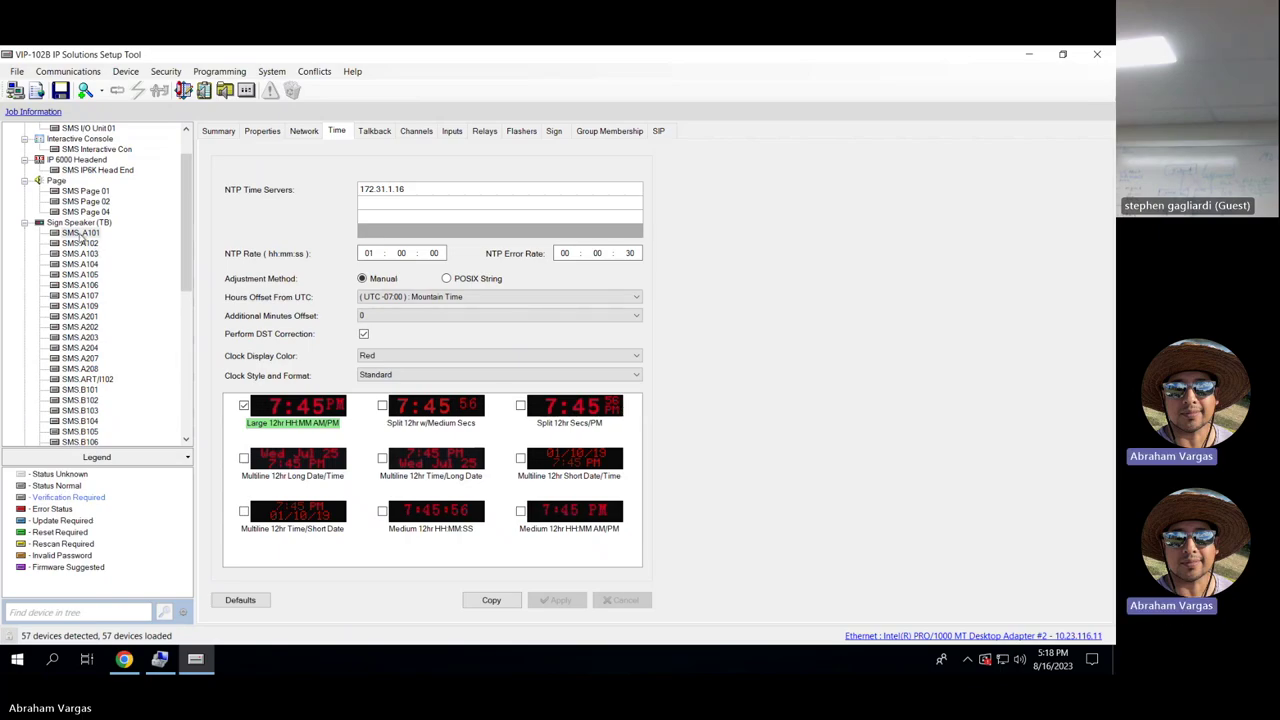
# Set SMS_A101's Clock Display Color to Green and apply it.
pyautogui.click(401, 357)
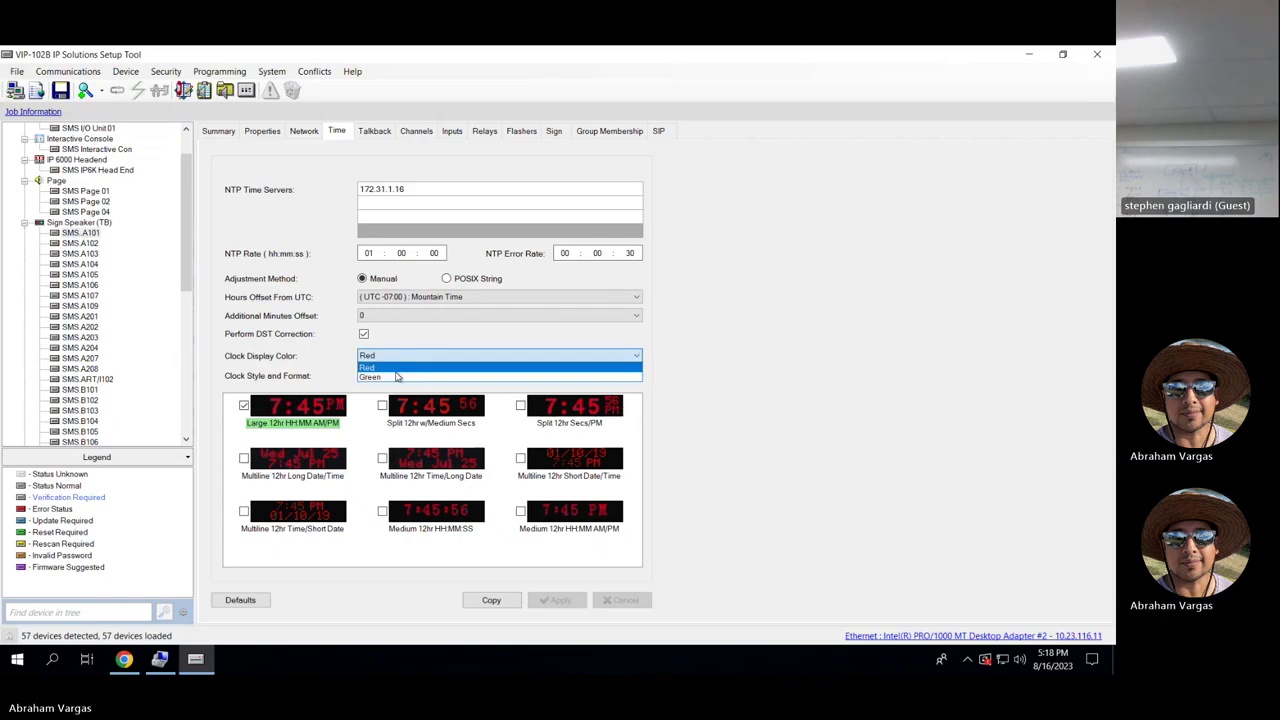
pyautogui.click(396, 377)
pyautogui.click(558, 601)
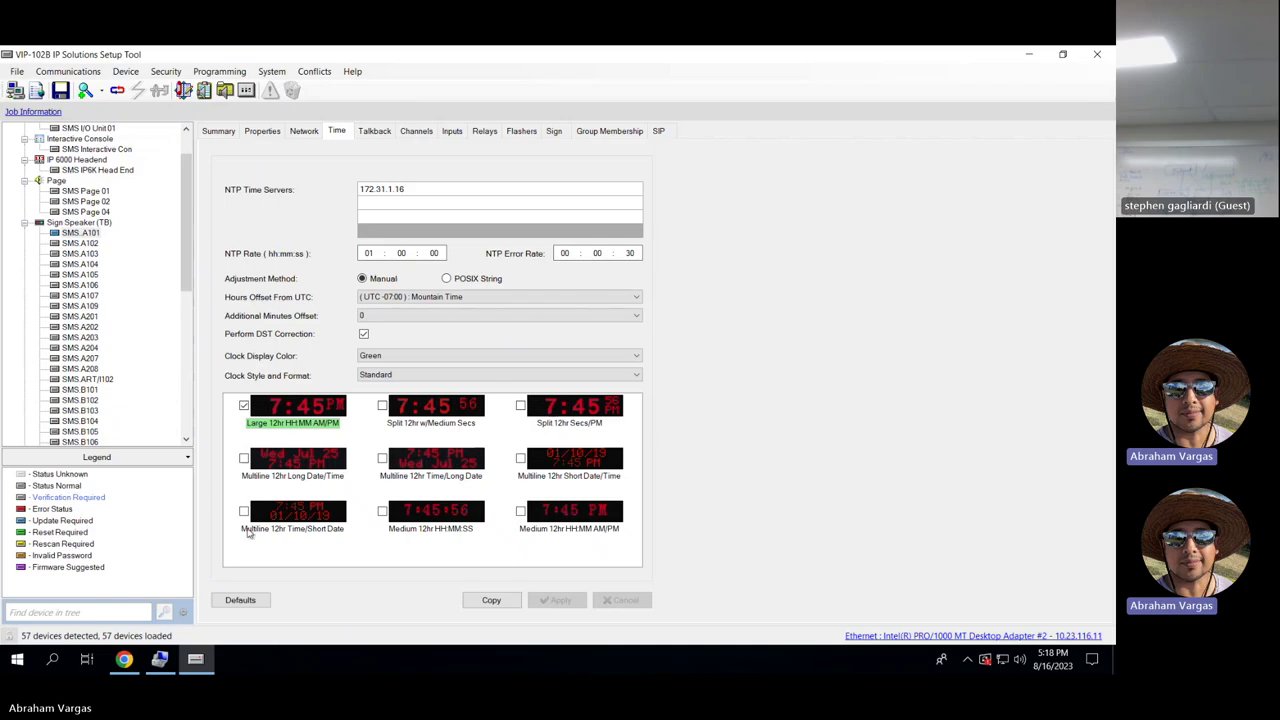
# Push changes to all changed devices, retrying after the update error, and reset them.
pyautogui.click(117, 90)
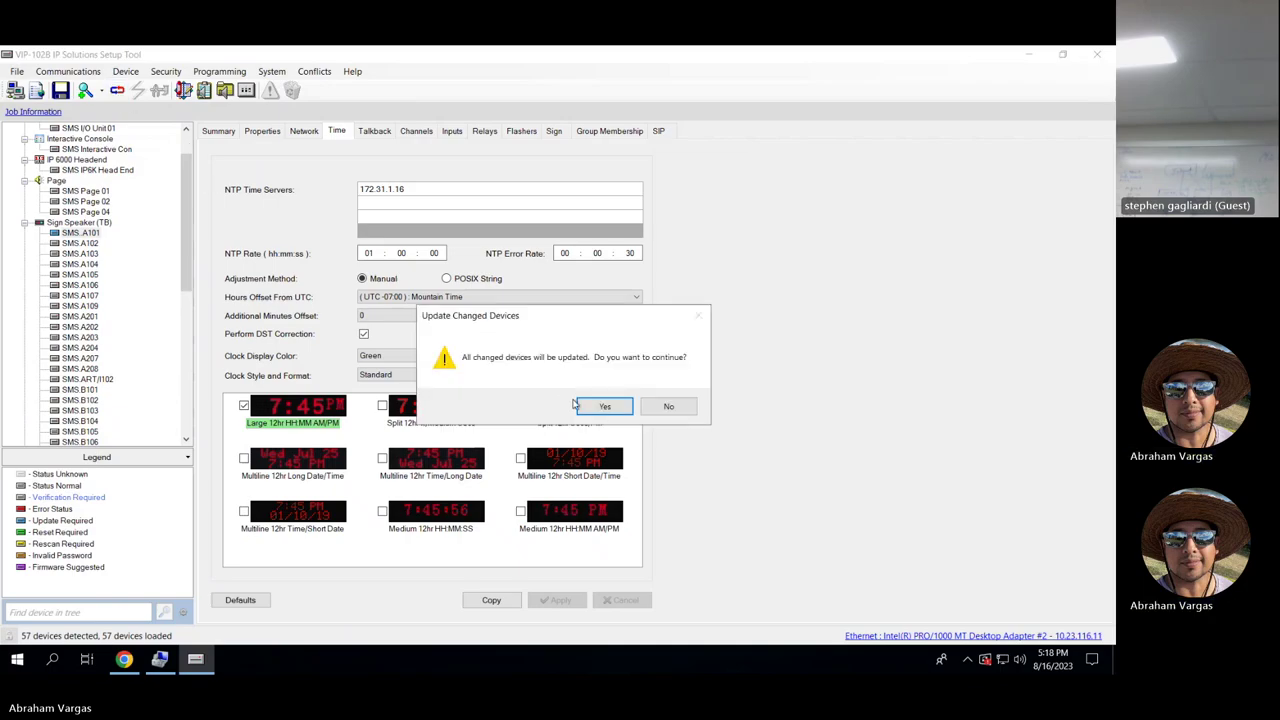
pyautogui.click(583, 406)
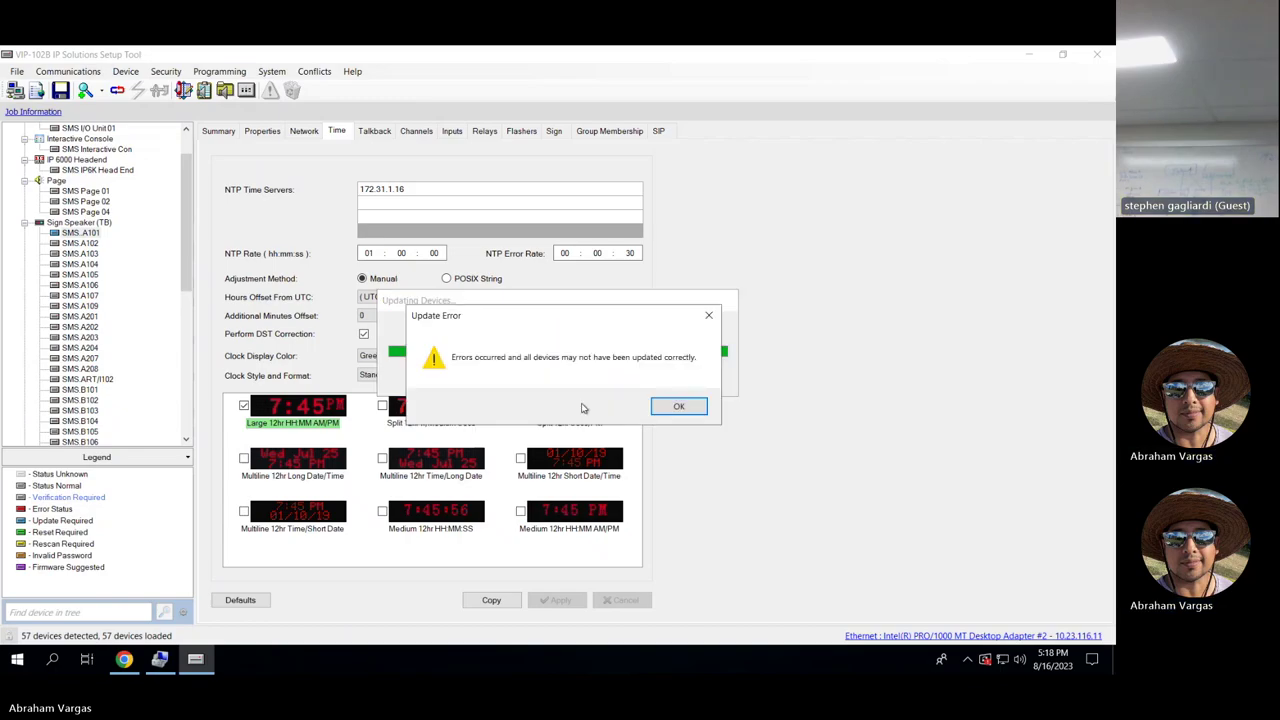
pyautogui.click(676, 406)
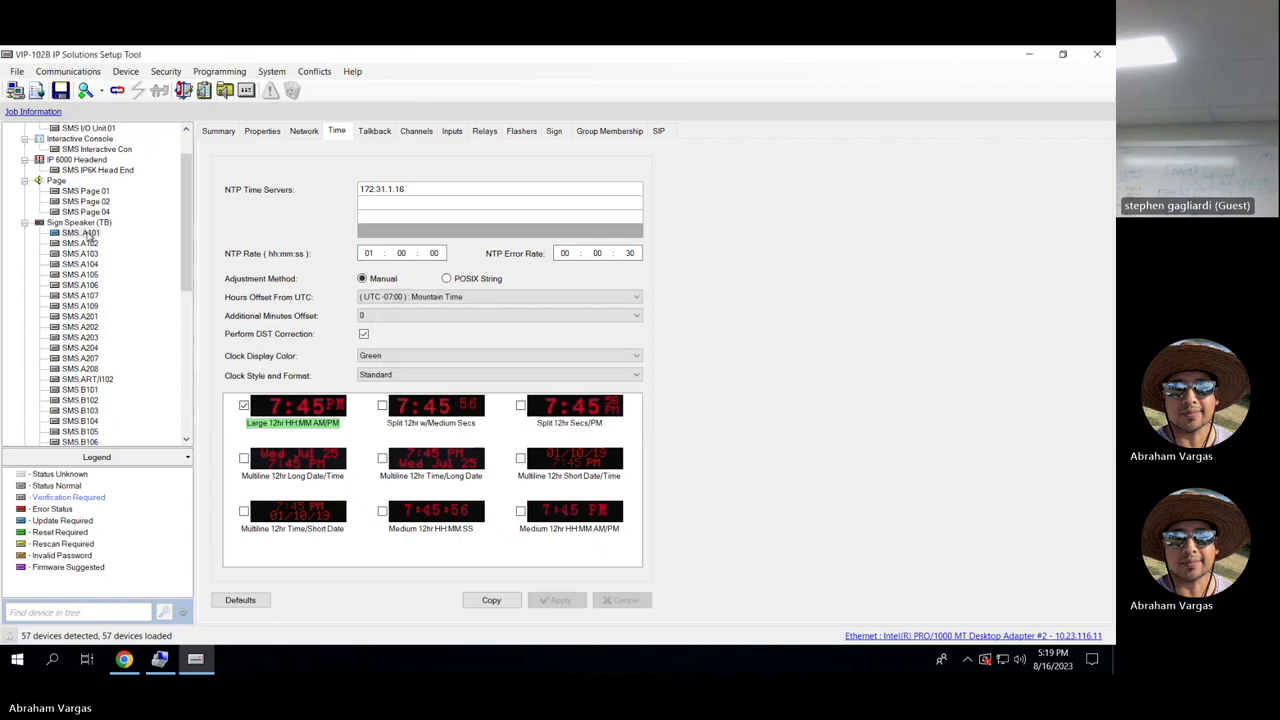
pyautogui.click(117, 90)
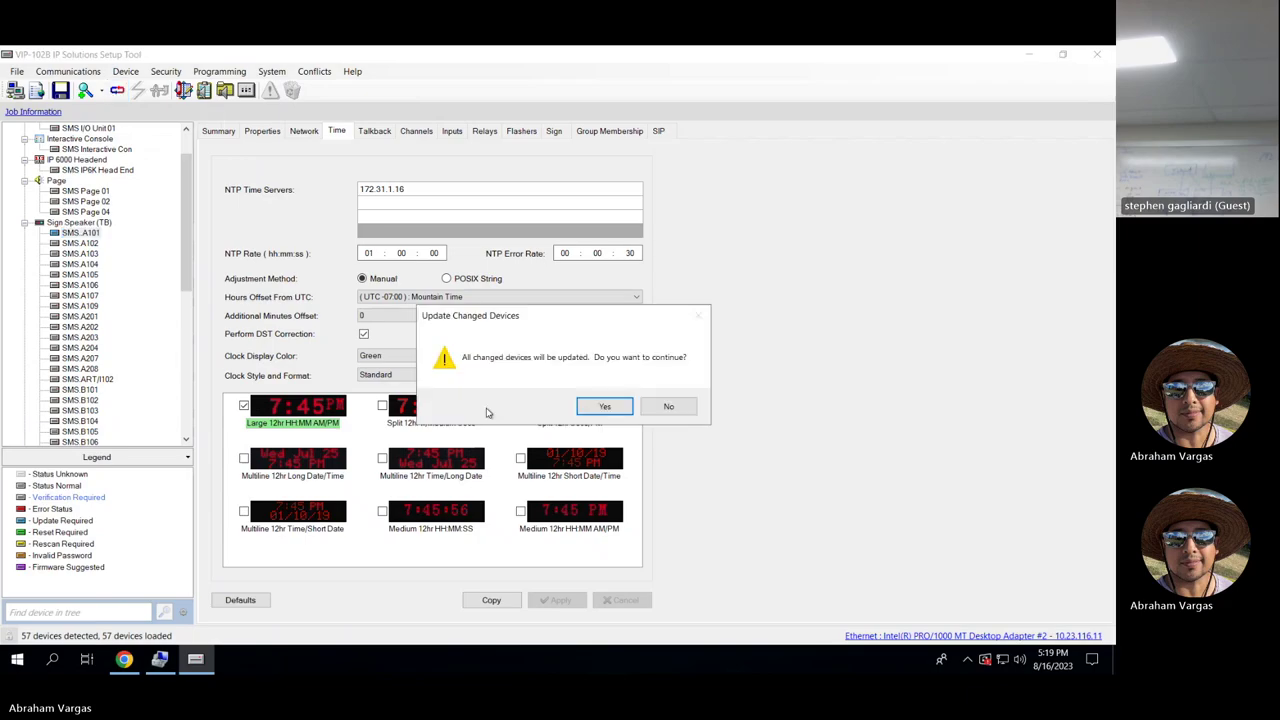
pyautogui.click(603, 406)
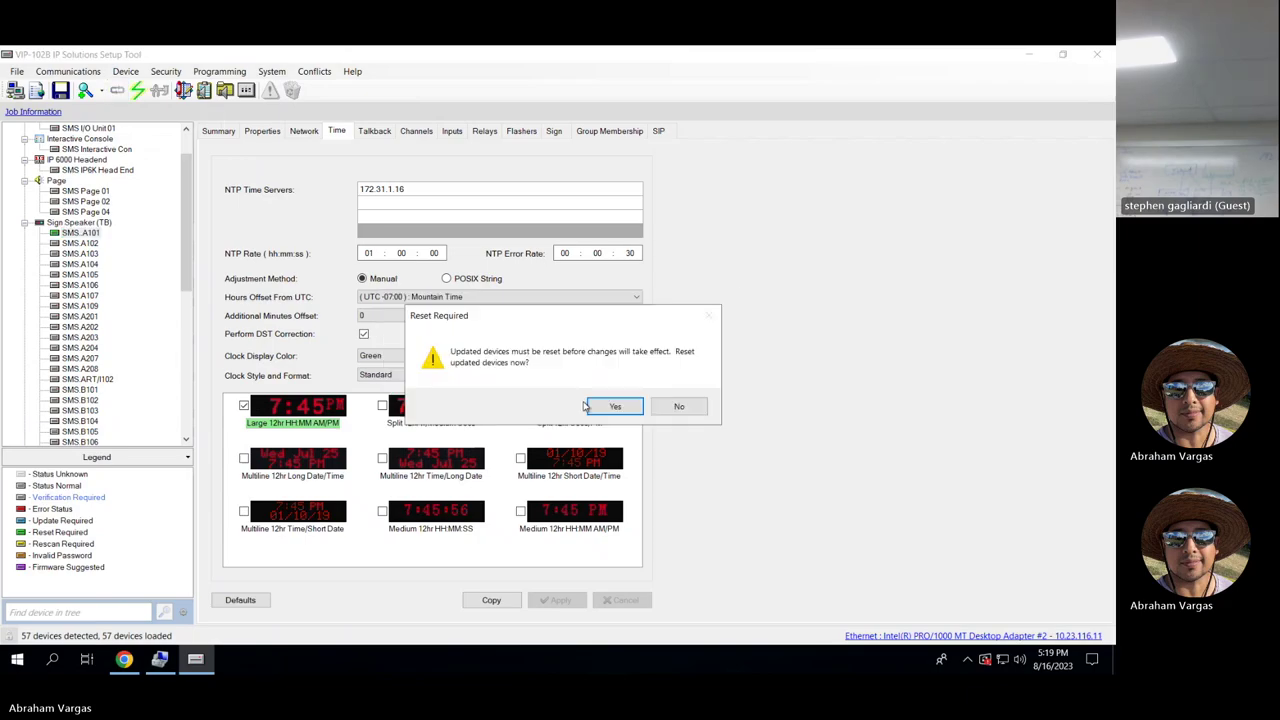
pyautogui.click(613, 406)
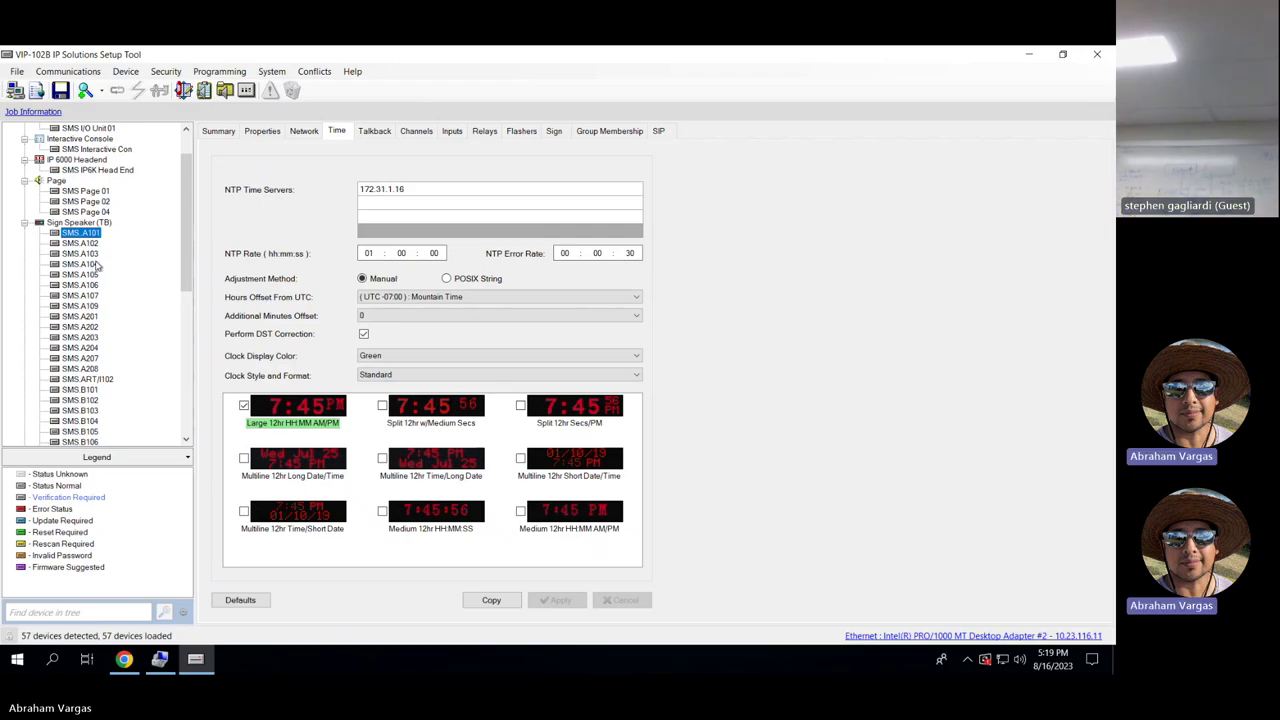
# Start a Scan Missing Devices run from the top of the device tree.
pyautogui.moveTo(186, 197); pyautogui.dragTo(186, 177)
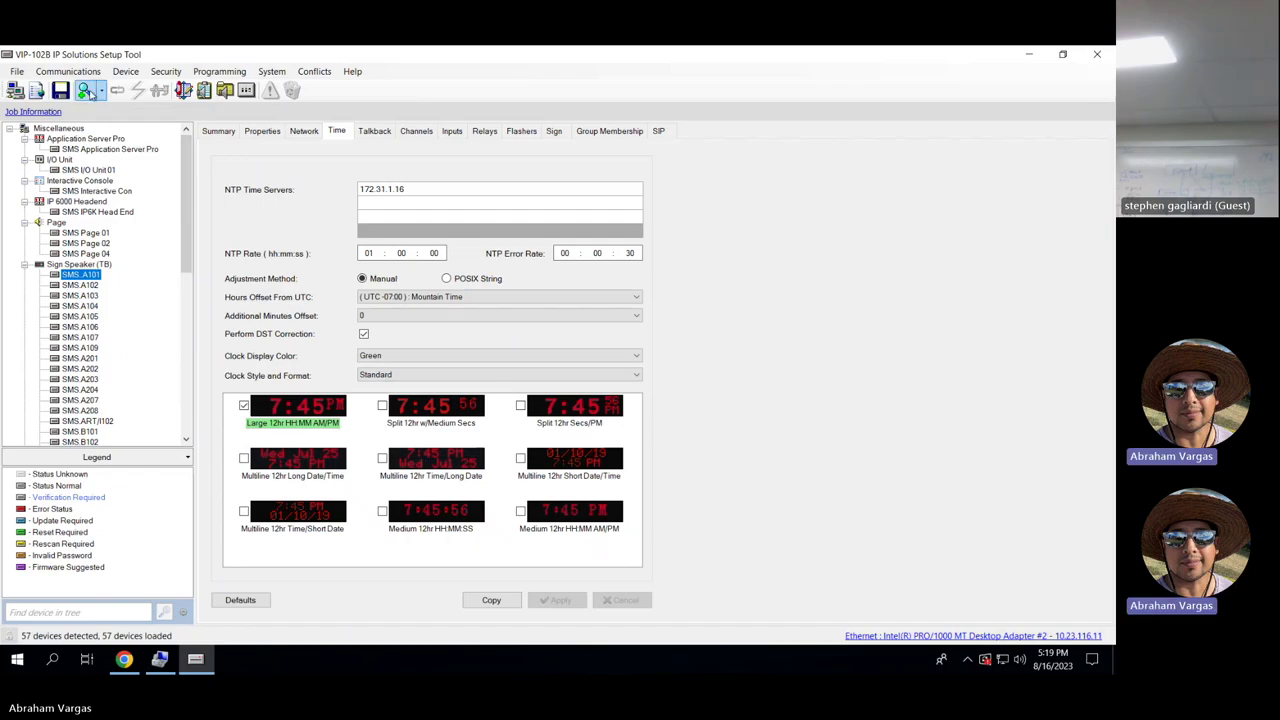
pyautogui.click(86, 92)
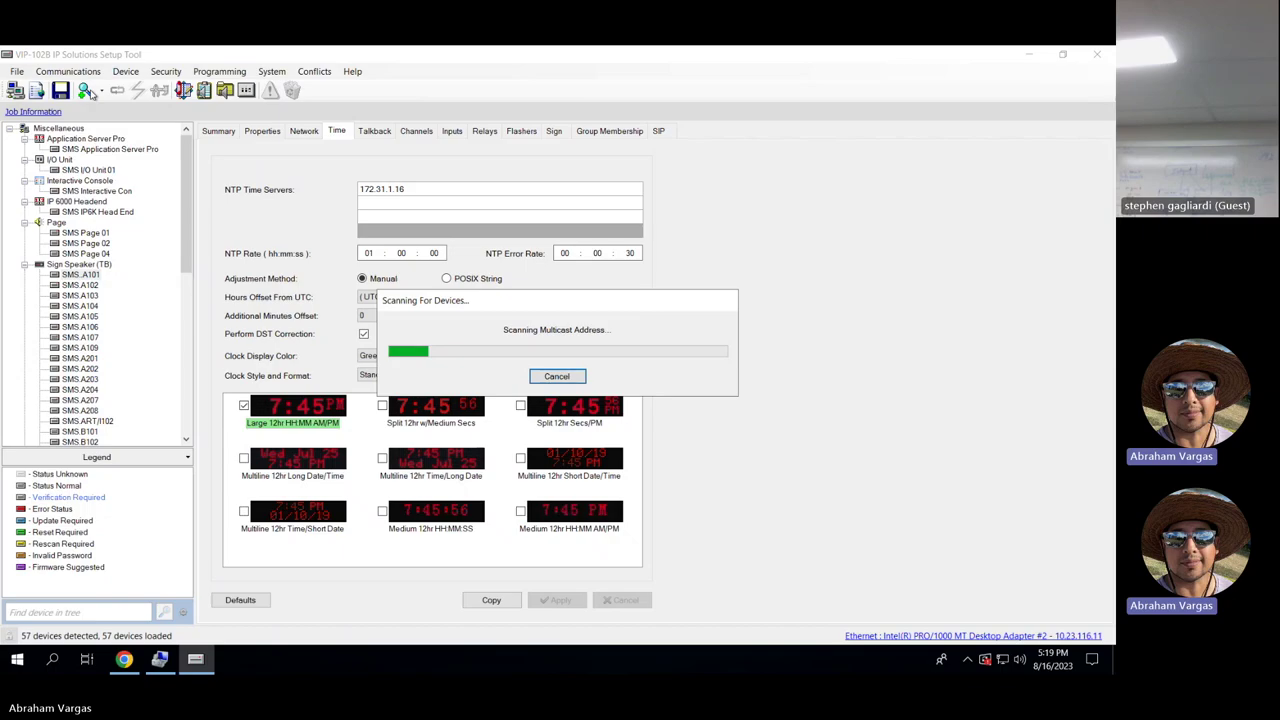
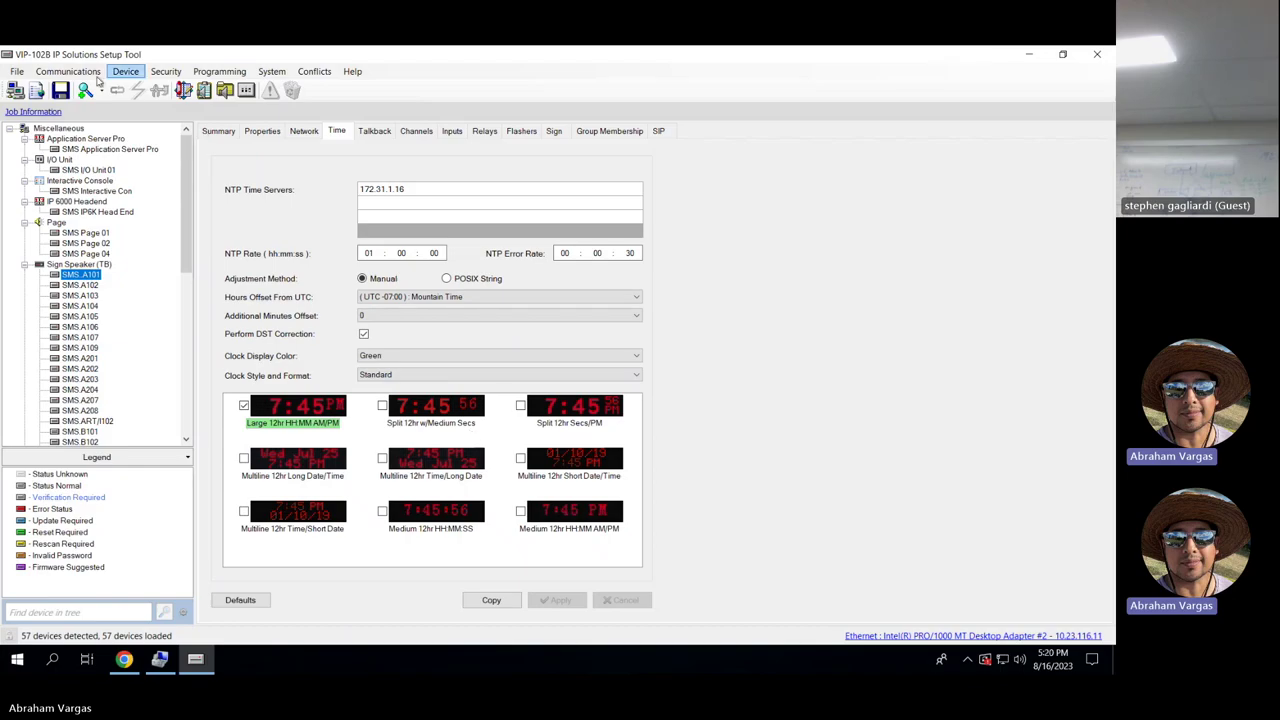
# Save the device configuration as a snapshot, replacing the existing SMS.db file.
pyautogui.click(61, 90)
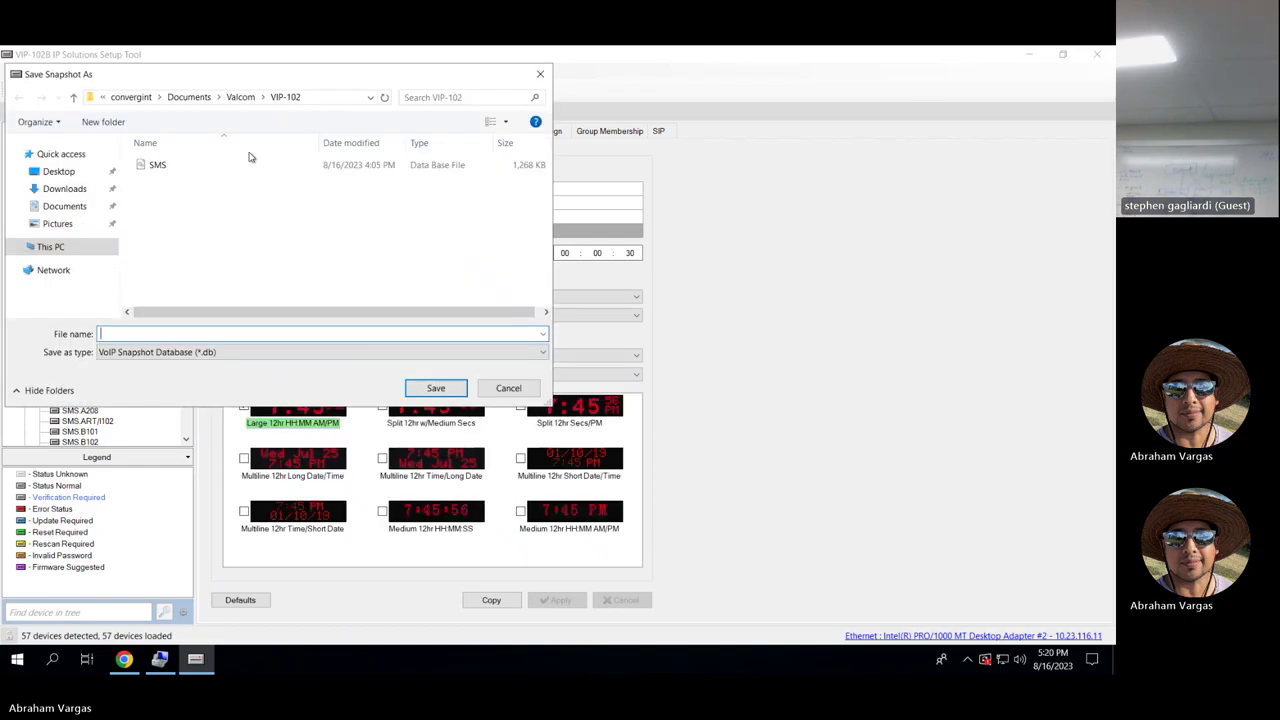
pyautogui.click(539, 76)
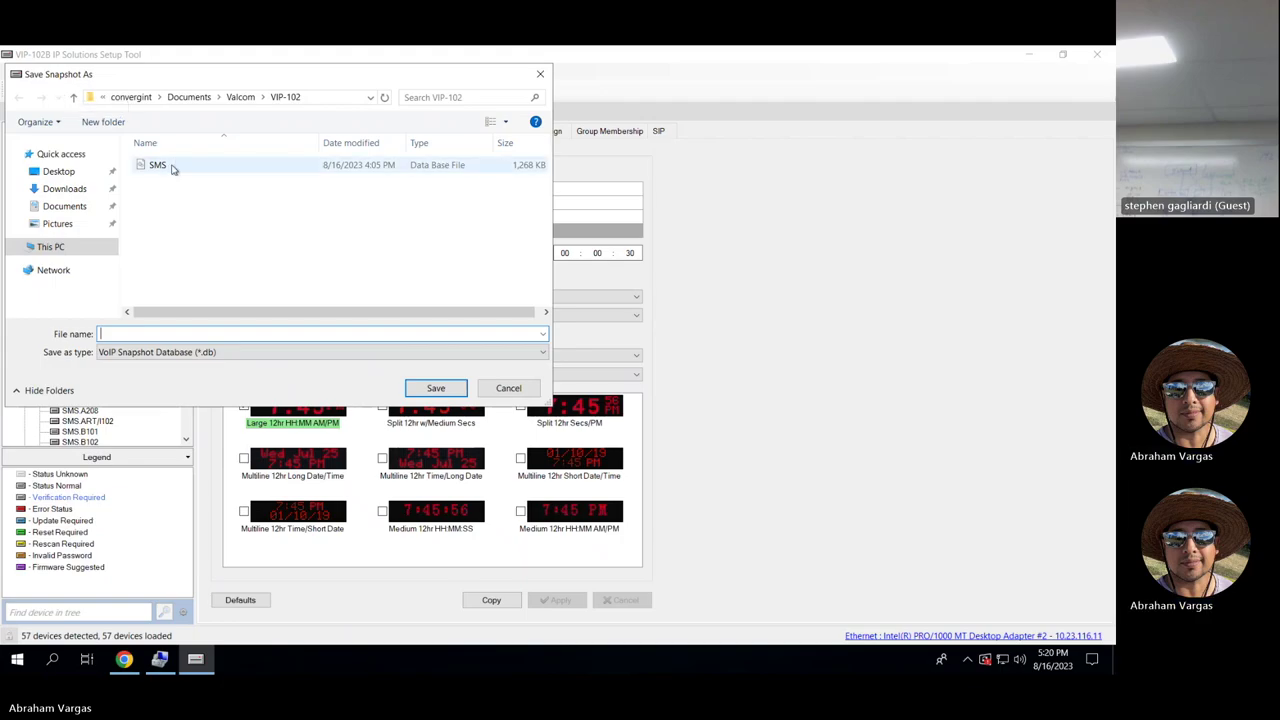
pyautogui.doubleClick(171, 166)
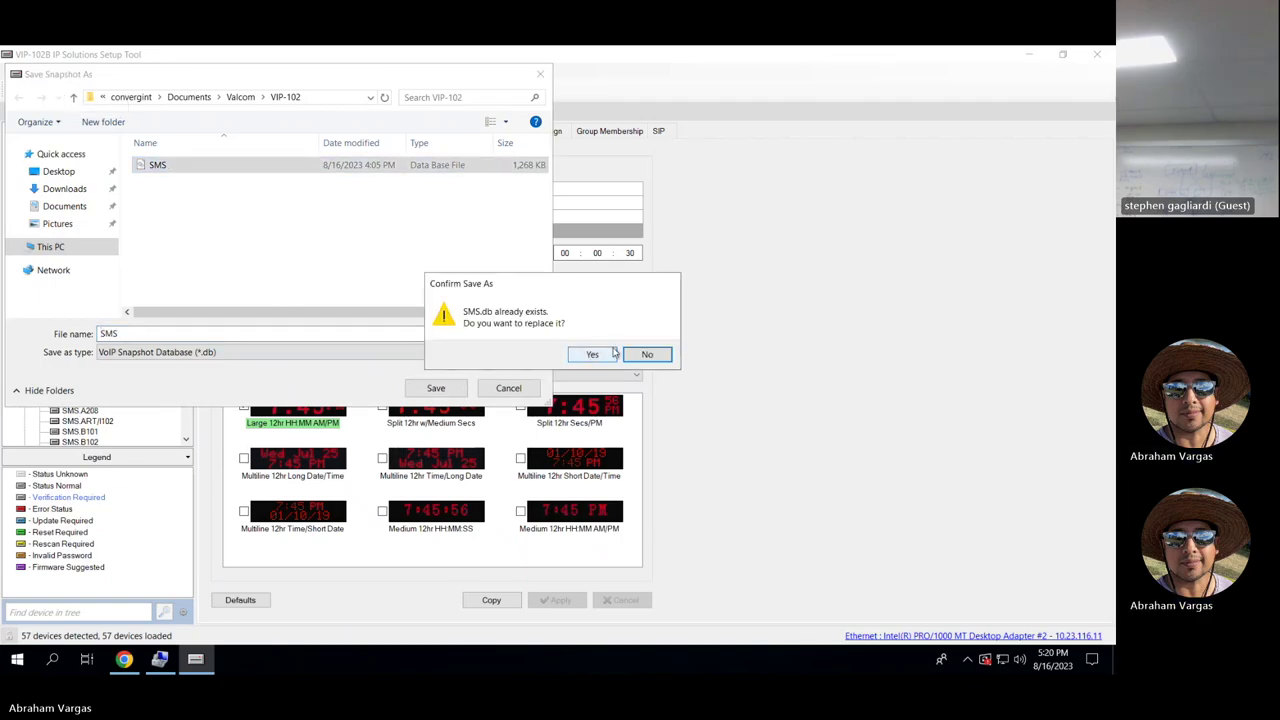
pyautogui.click(592, 354)
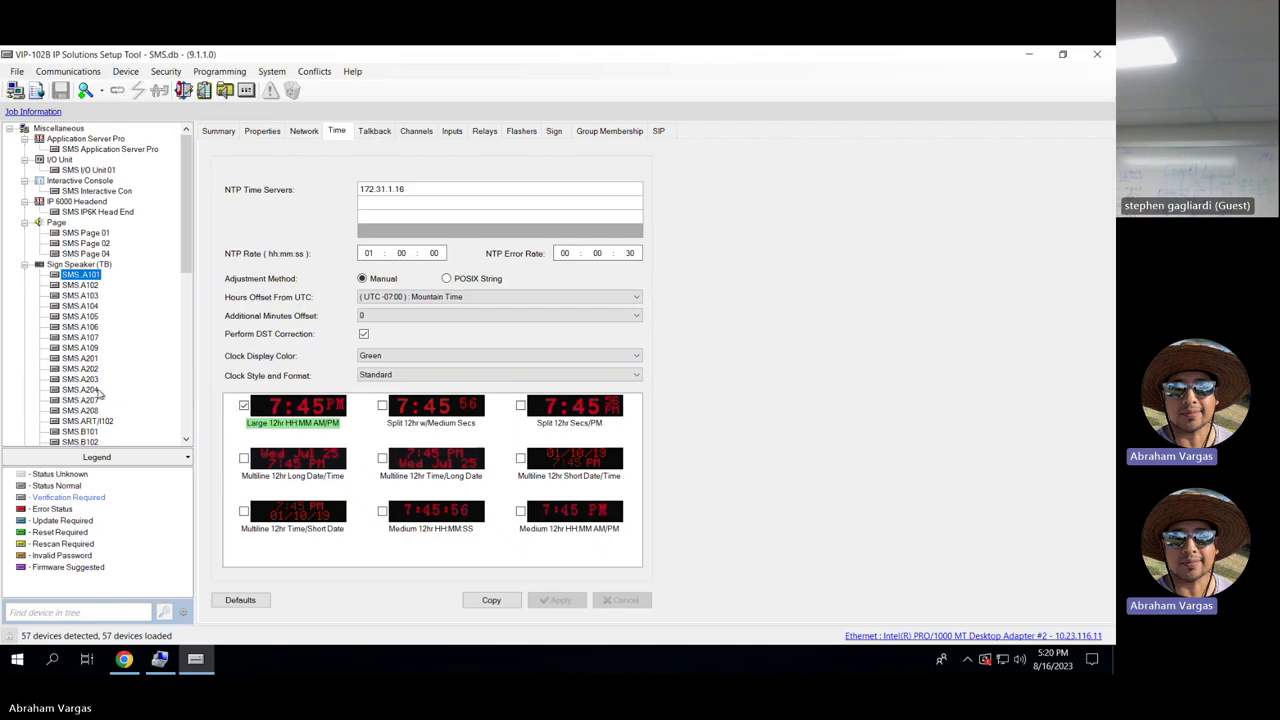
pyautogui.moveTo(187, 190)
pyautogui.mouseDown()
pyautogui.moveTo(187, 350)
pyautogui.moveTo(187, 190)
pyautogui.mouseUp()
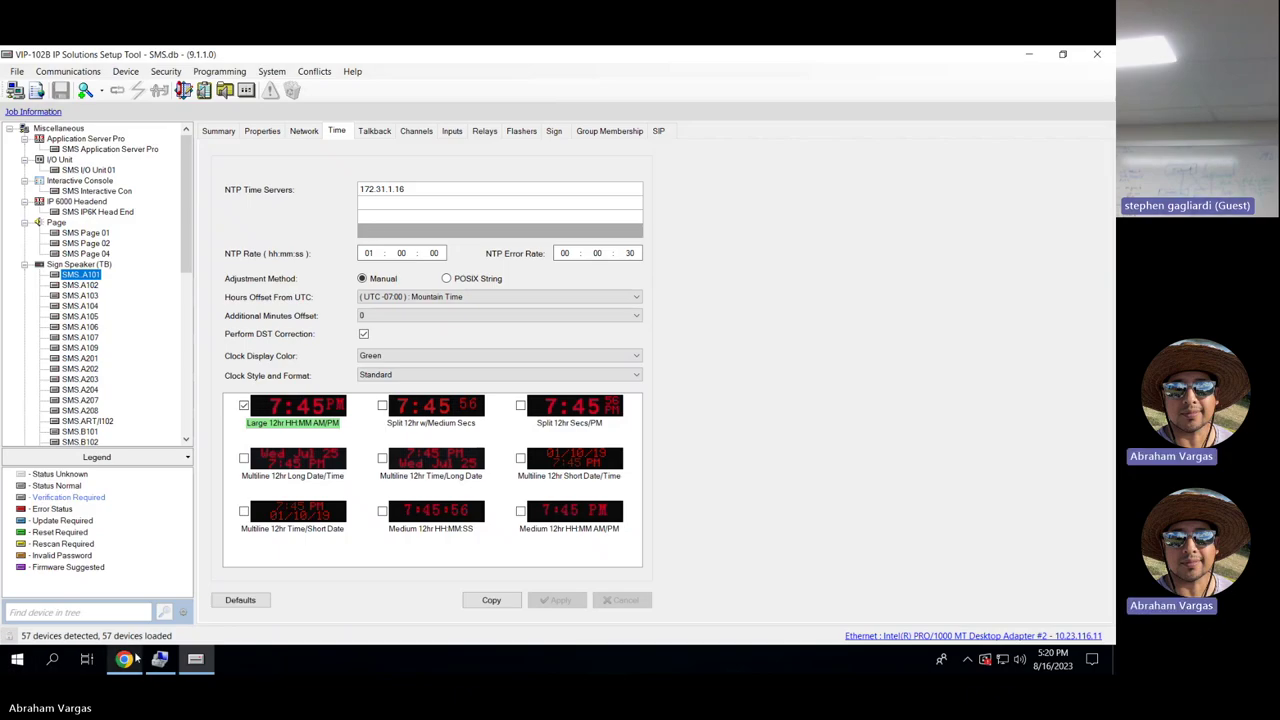
pyautogui.moveTo(197, 660)
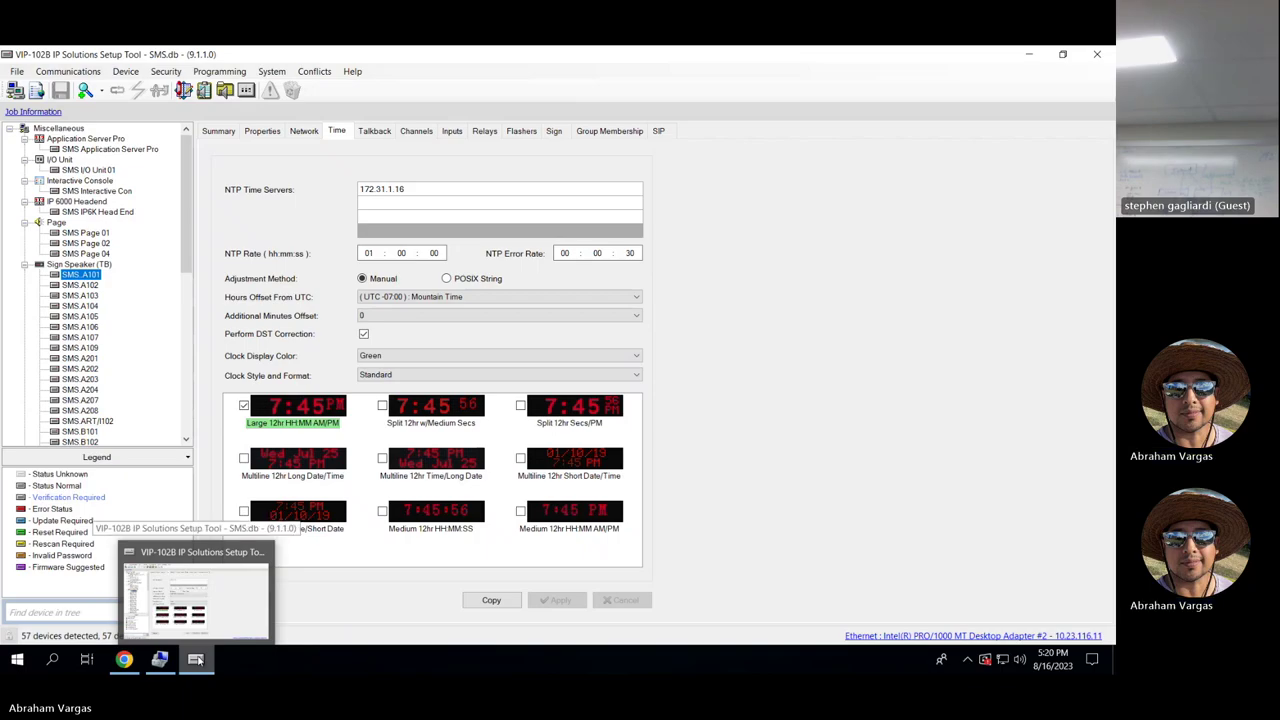
pyautogui.scroll(-2, 184, 191)
pyautogui.scroll(2, 184, 247)
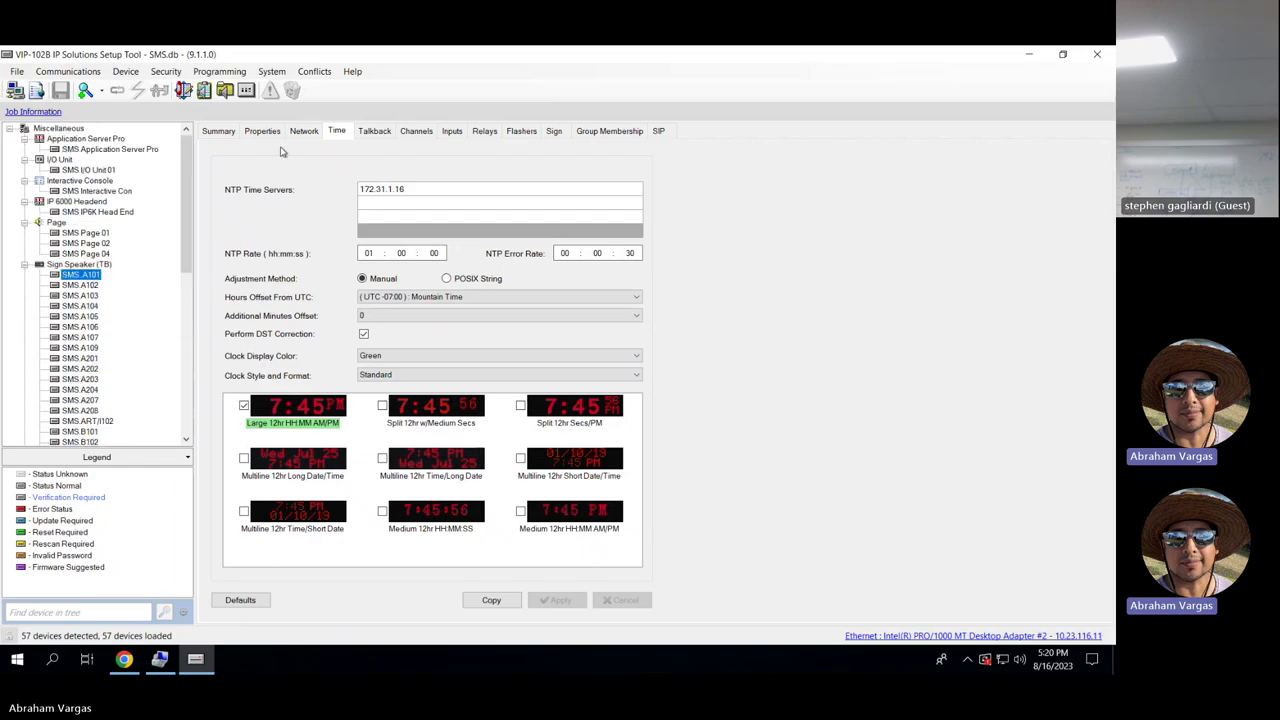
# Close the VIP-102B setup tool and relaunch it from the Start menu.
pyautogui.click(1097, 54)
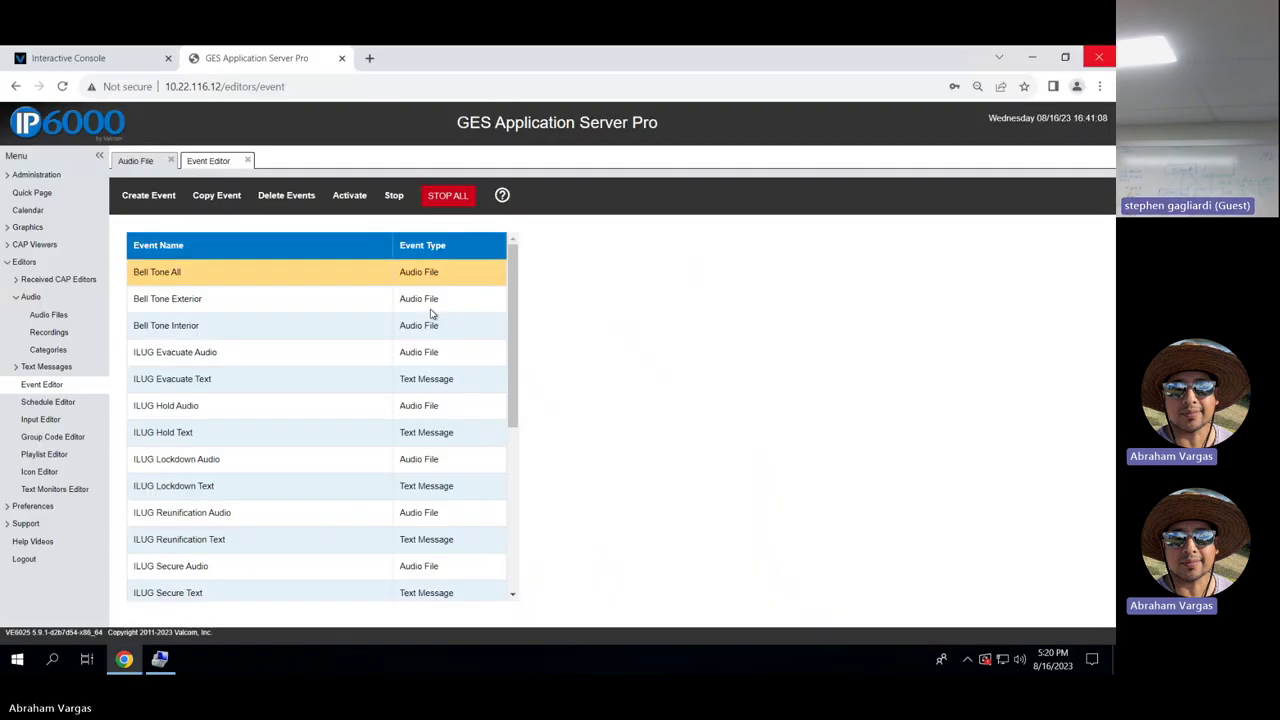
pyautogui.click(8, 670)
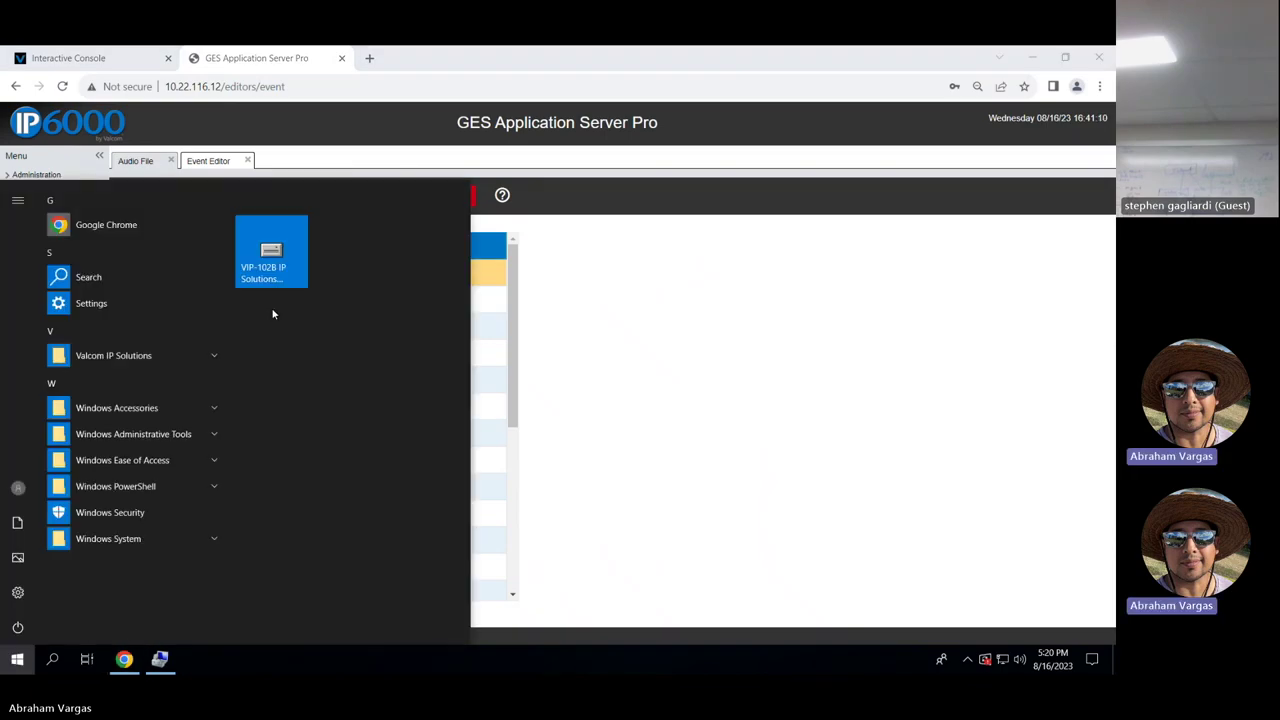
pyautogui.click(282, 278)
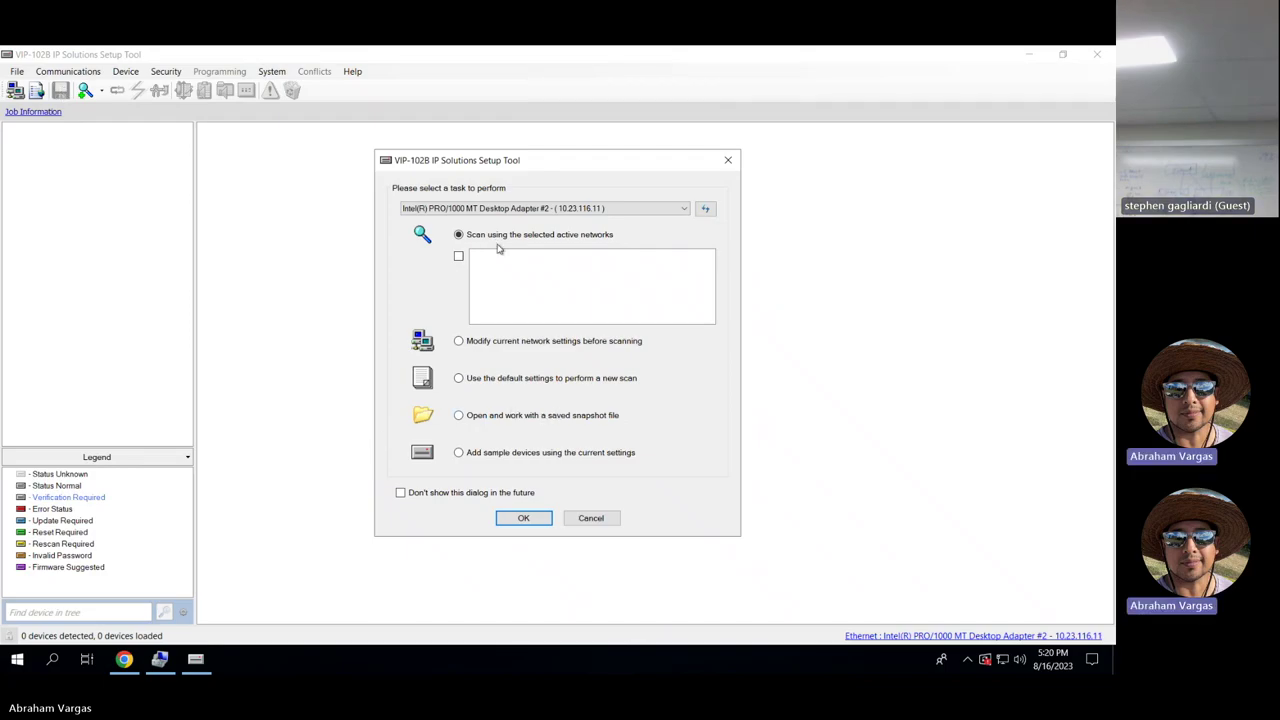
# Choose to work with a saved snapshot and load SMS.db from Recent Files.
pyautogui.click(489, 416)
pyautogui.click(534, 518)
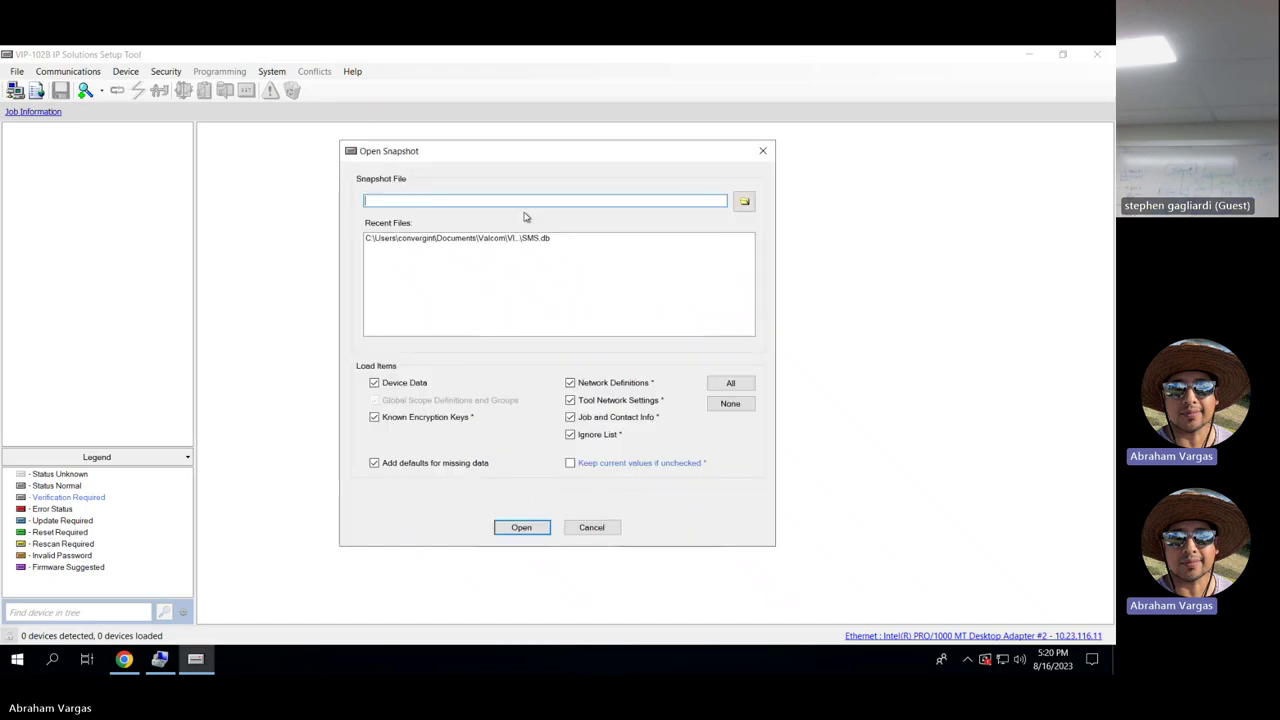
pyautogui.click(517, 242)
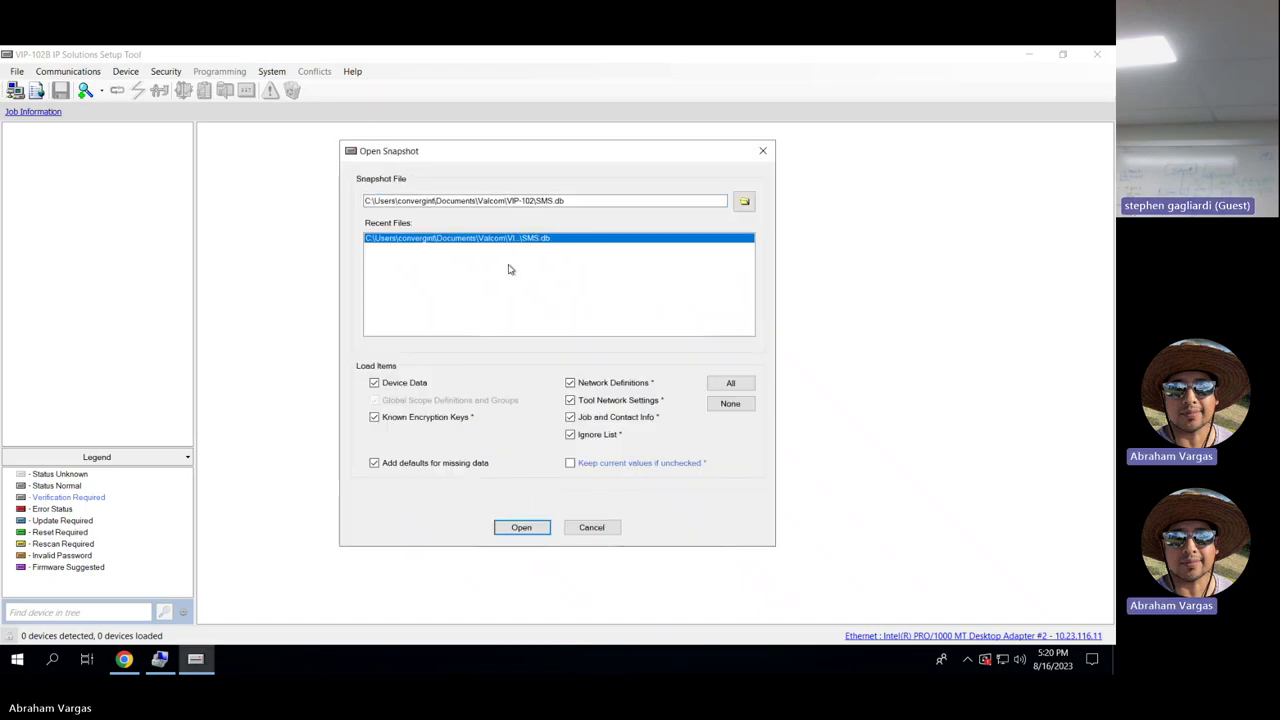
pyautogui.click(524, 525)
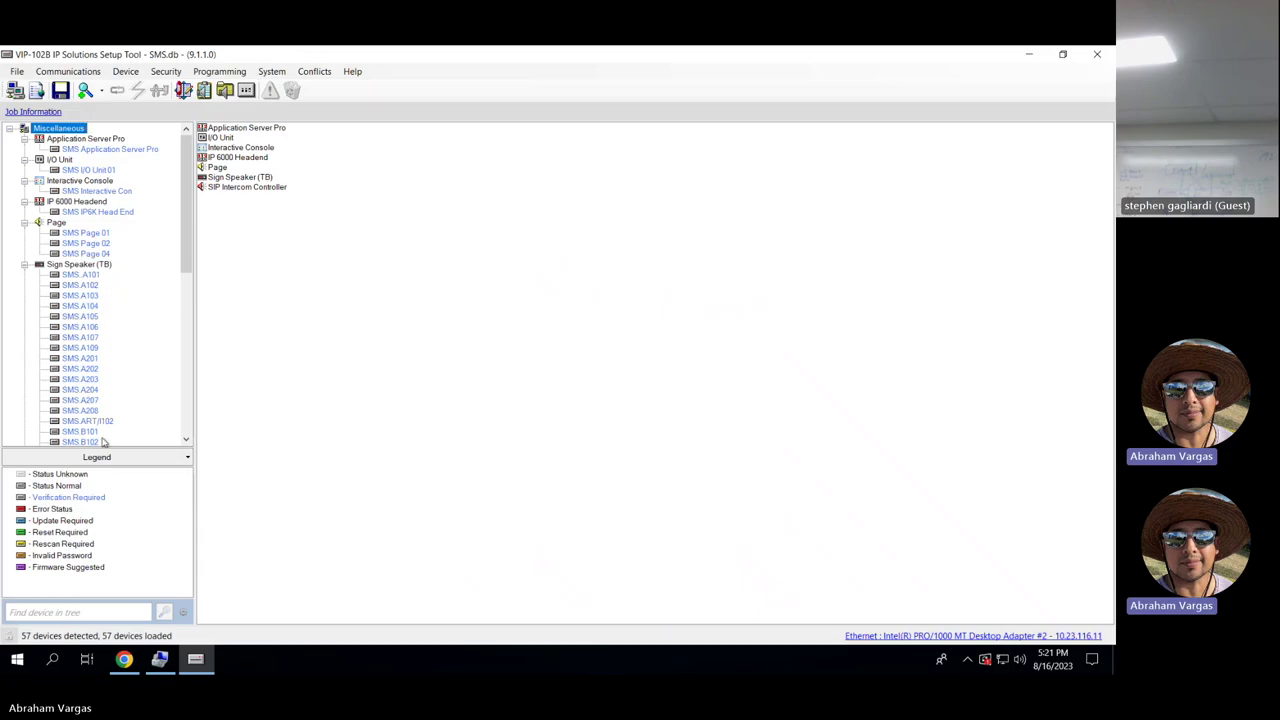
# Run Communications > Verify Devices on all 57 snapshot devices, then close the completed results.
pyautogui.click(86, 90)
pyautogui.click(125, 71)
pyautogui.moveTo(88, 73)
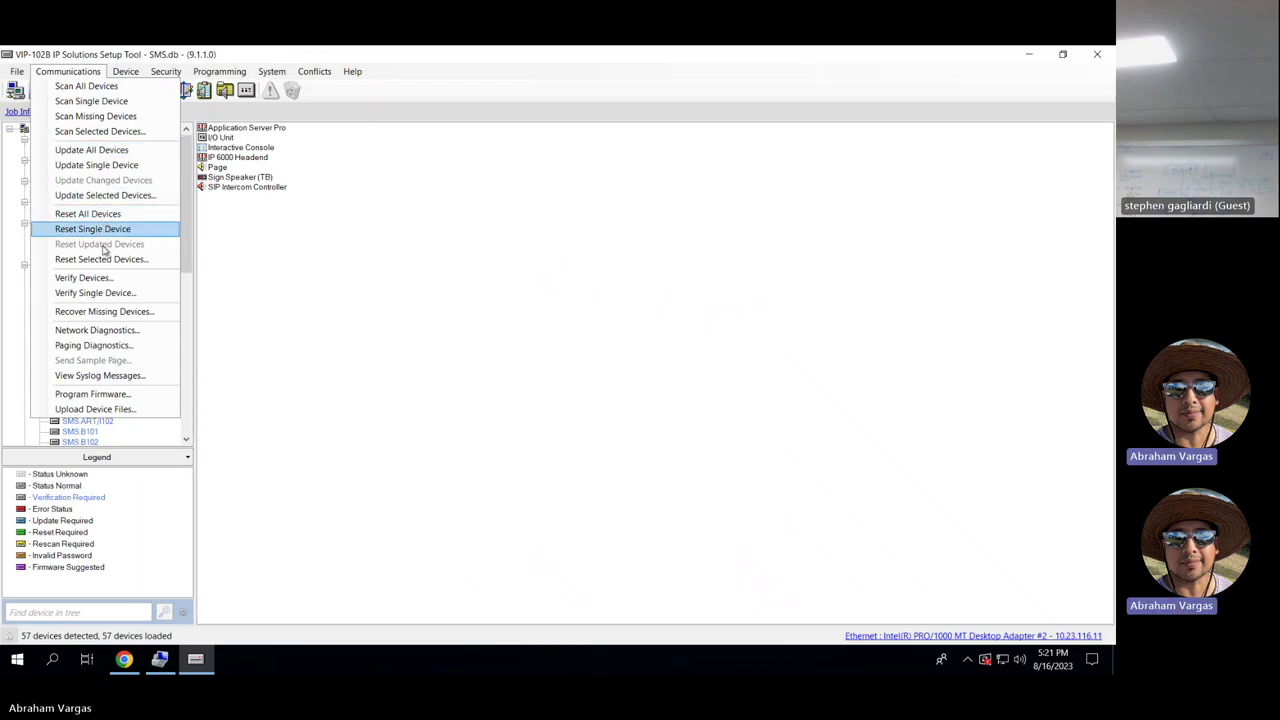
pyautogui.click(84, 277)
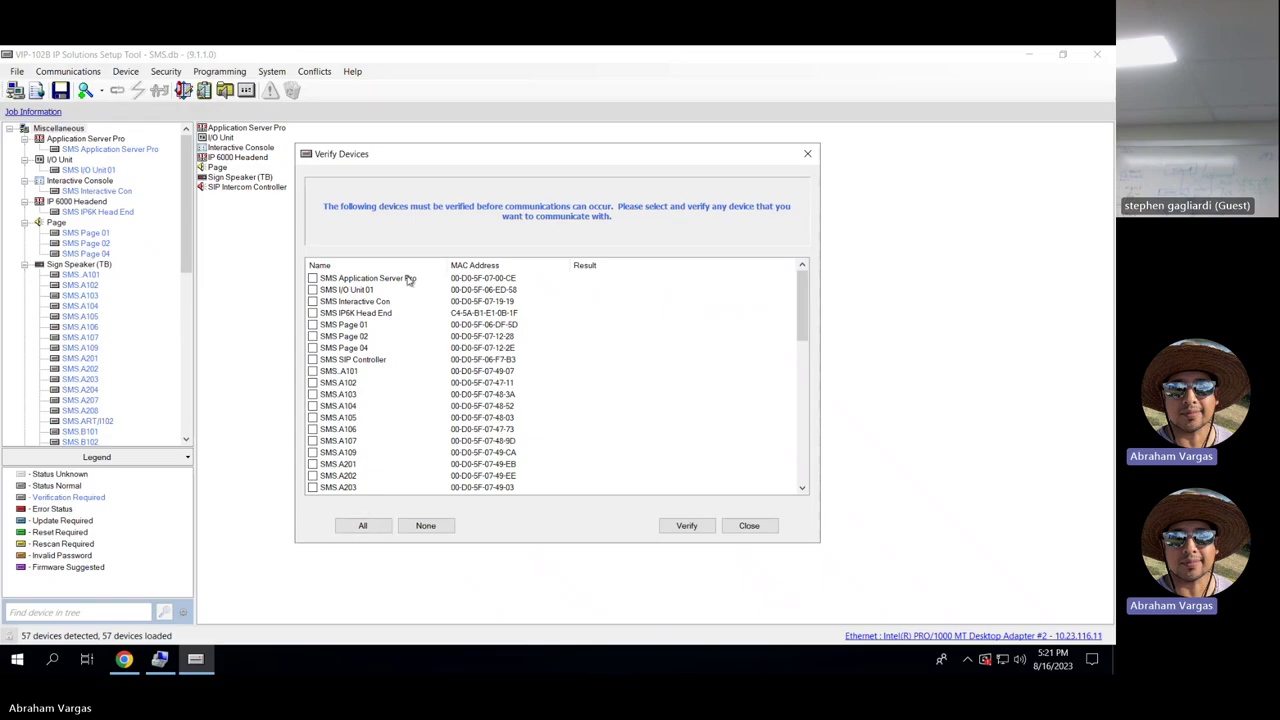
pyautogui.click(376, 524)
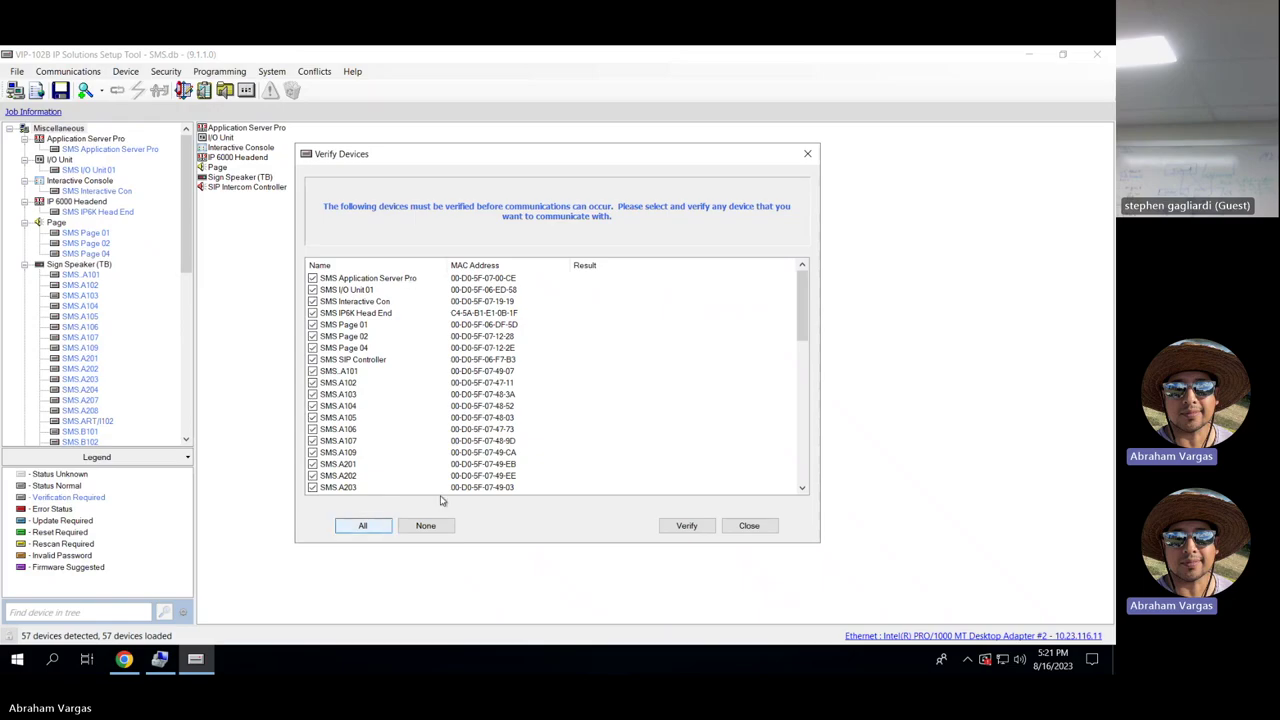
pyautogui.click(682, 527)
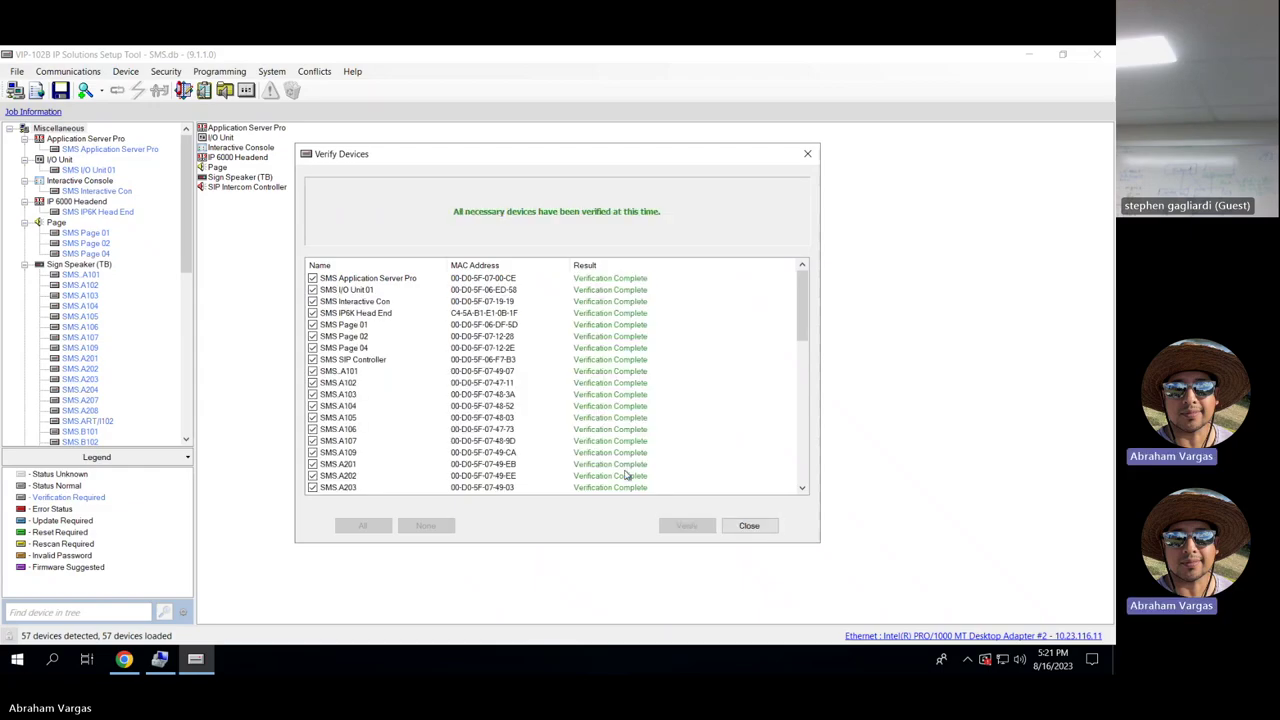
pyautogui.click(749, 525)
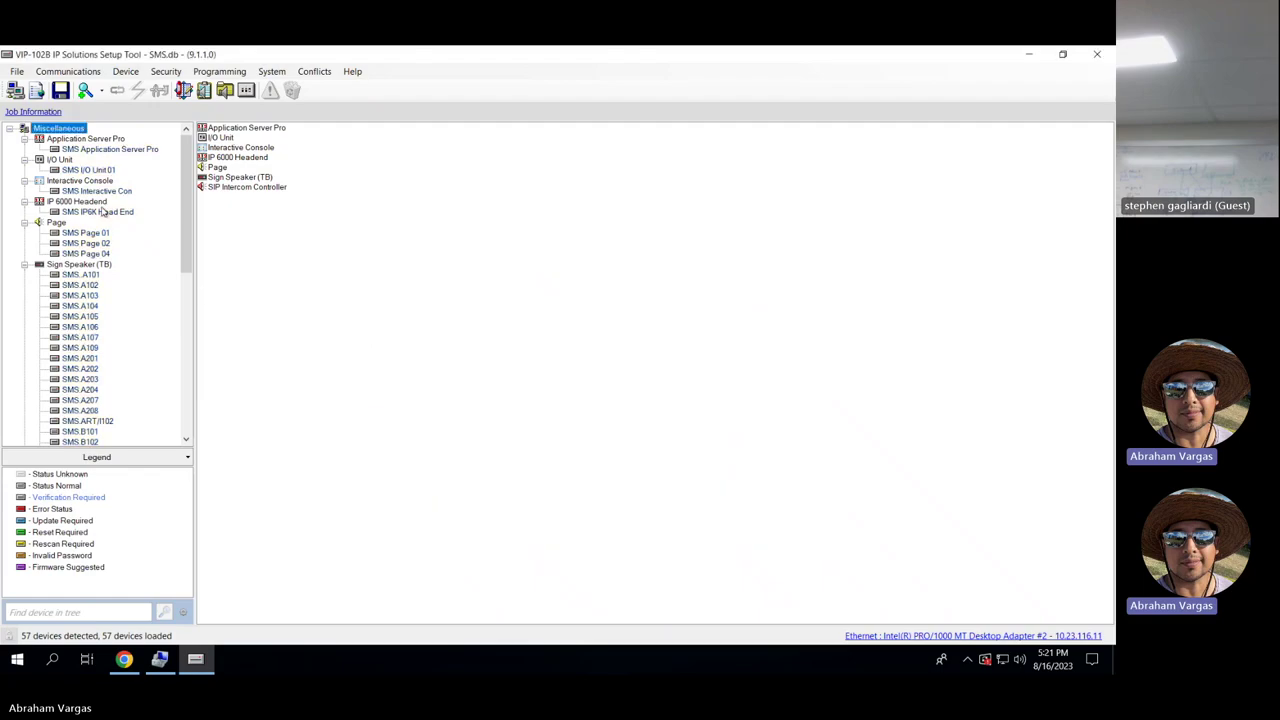
pyautogui.moveTo(186, 240)
pyautogui.mouseDown()
pyautogui.moveTo(177, 410)
pyautogui.moveTo(177, 261)
pyautogui.mouseUp()
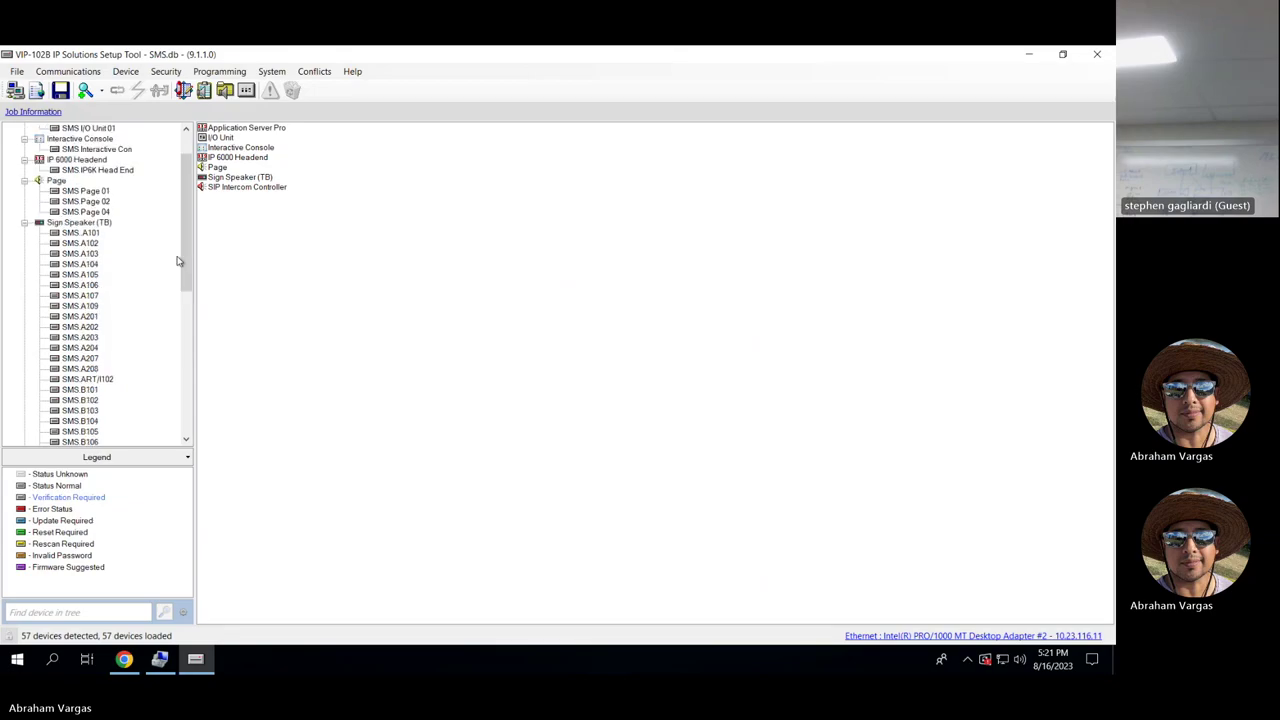
pyautogui.click(68, 71)
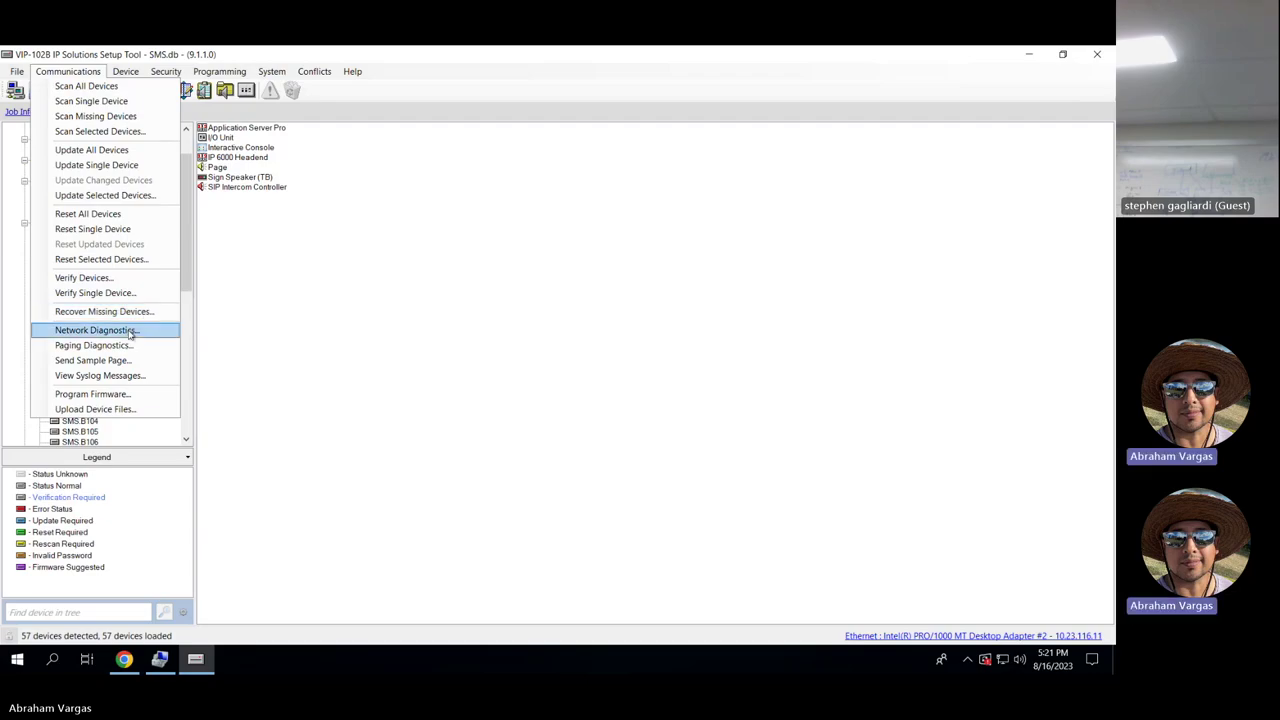
pyautogui.click(129, 332)
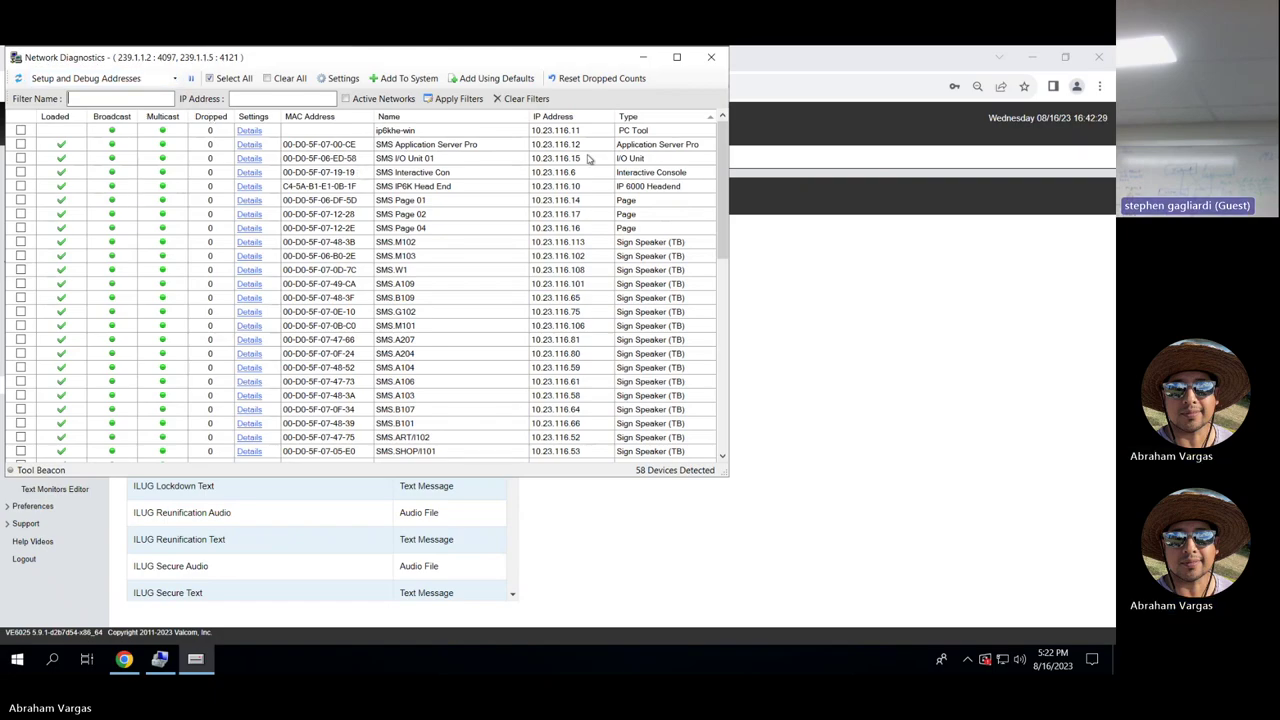
pyautogui.click(711, 57)
pyautogui.click(72, 72)
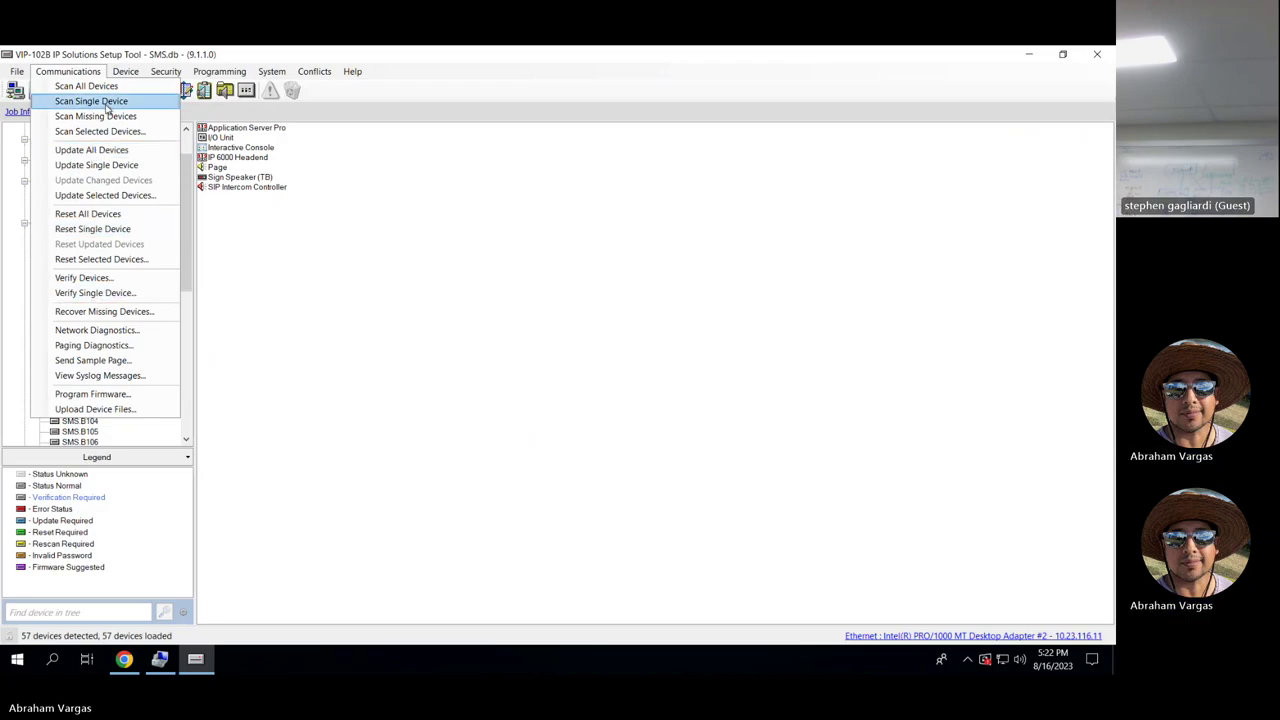
# Open Volume Adjustments, try lowering SMS Page 01 output to -5, then discard the change.
pyautogui.moveTo(121, 76)
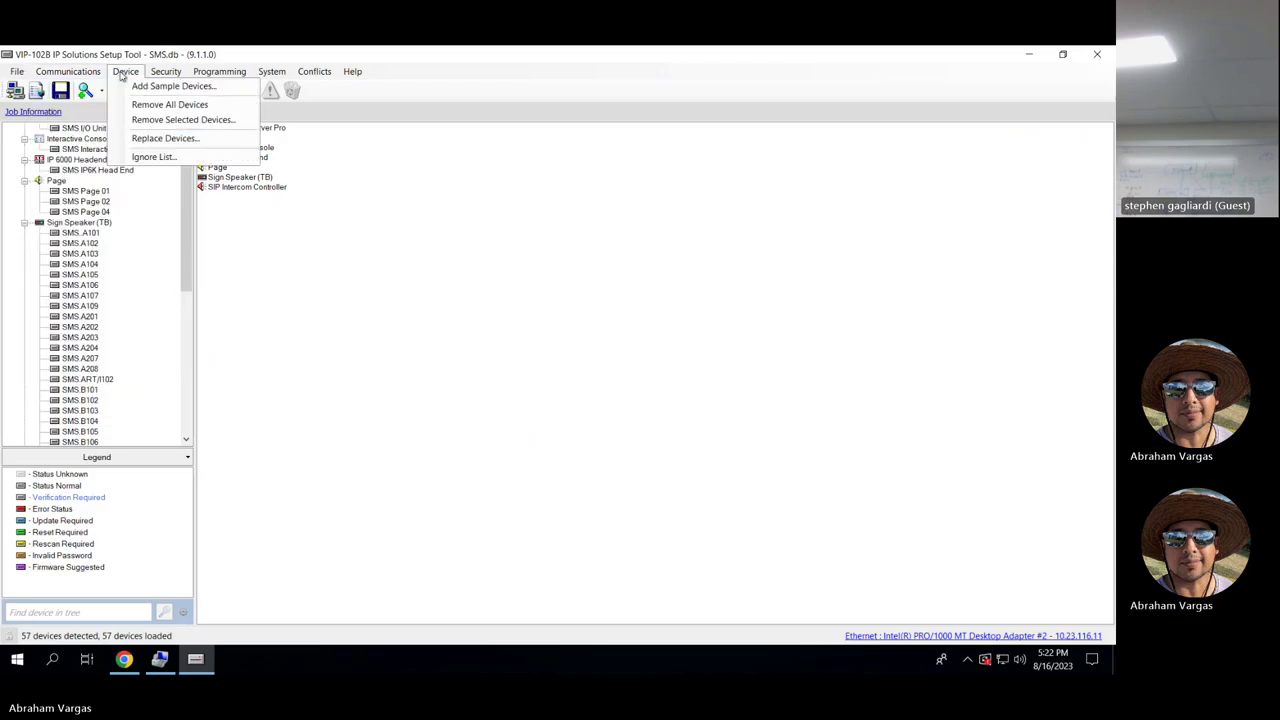
pyautogui.moveTo(168, 77)
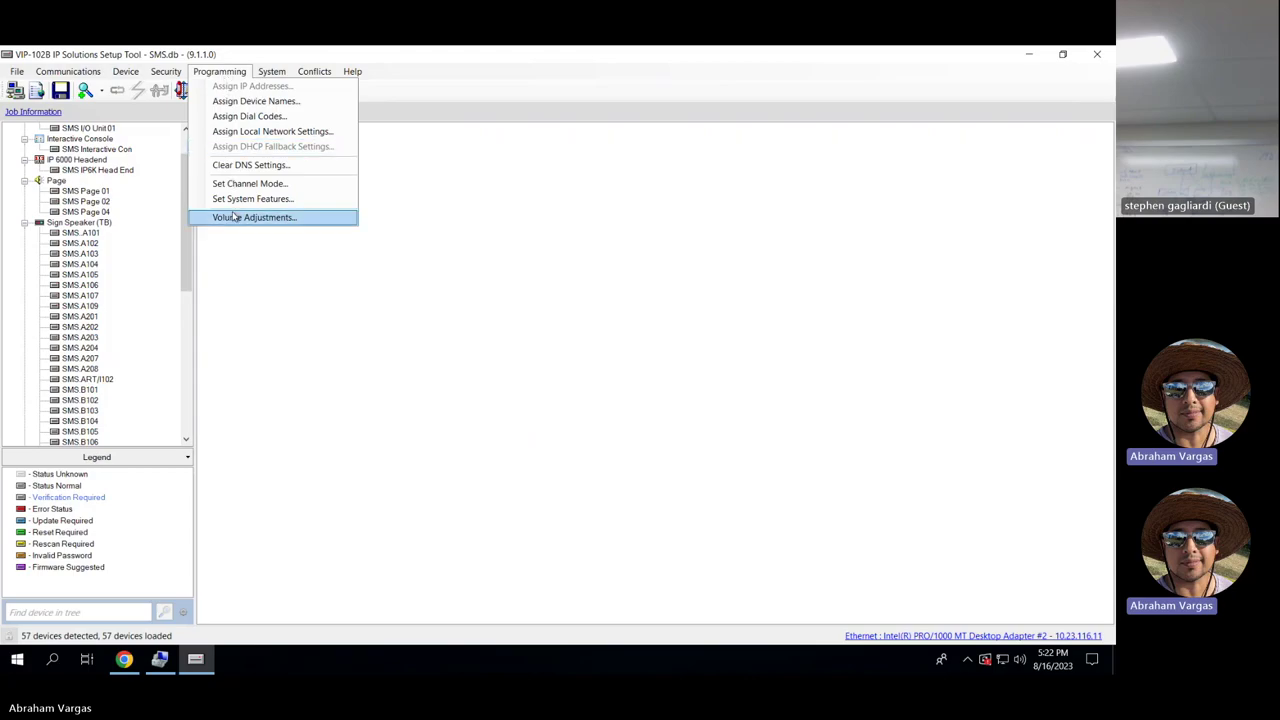
pyautogui.click(234, 217)
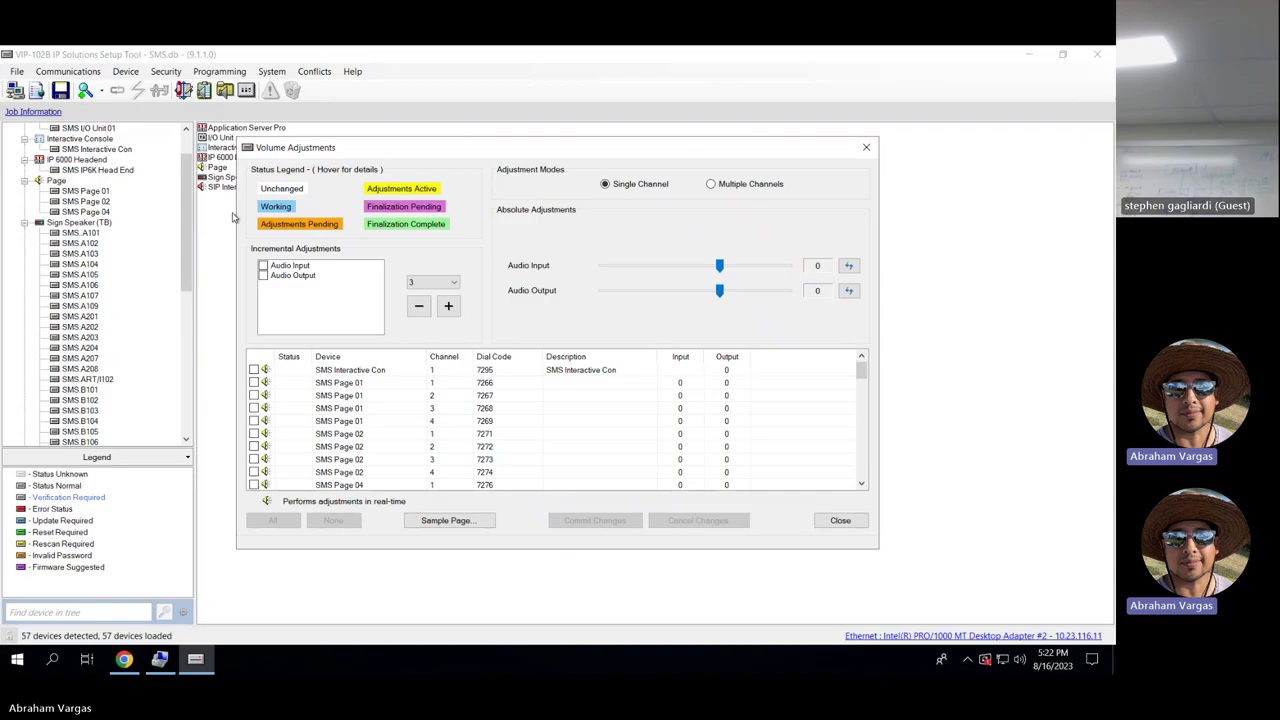
pyautogui.click(711, 185)
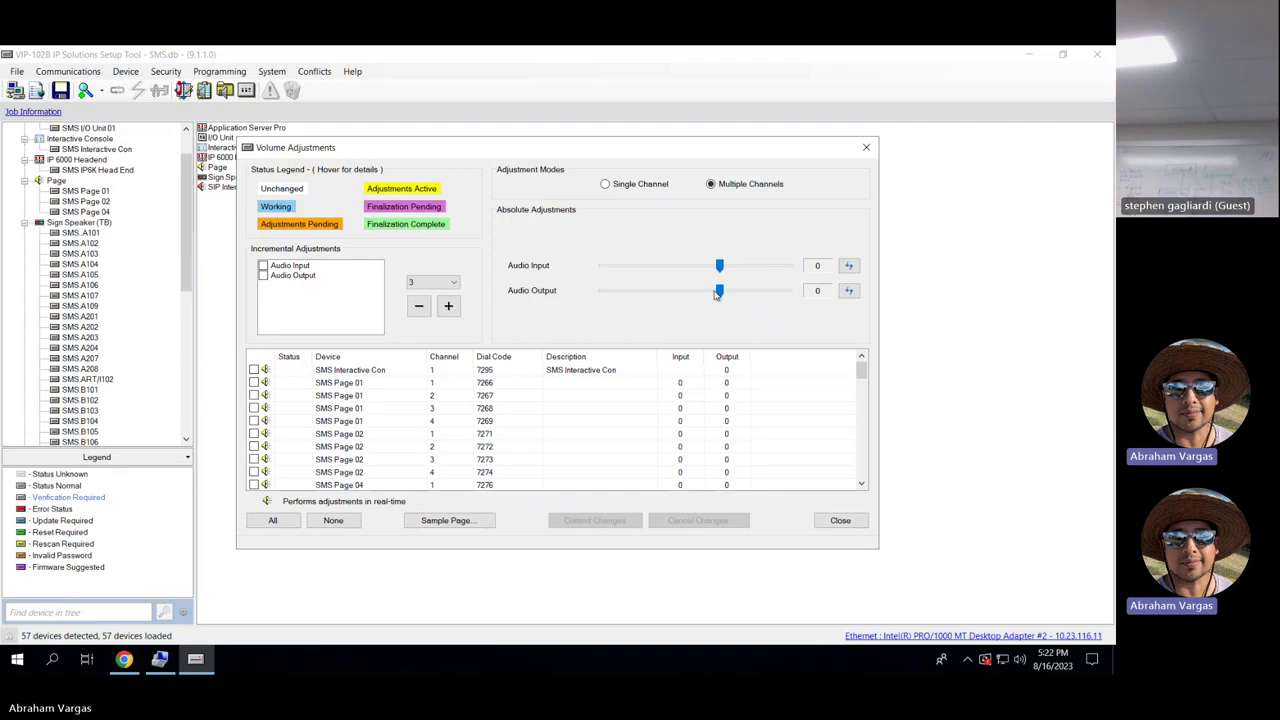
pyautogui.click(254, 383)
pyautogui.moveTo(719, 291); pyautogui.dragTo(708, 291)
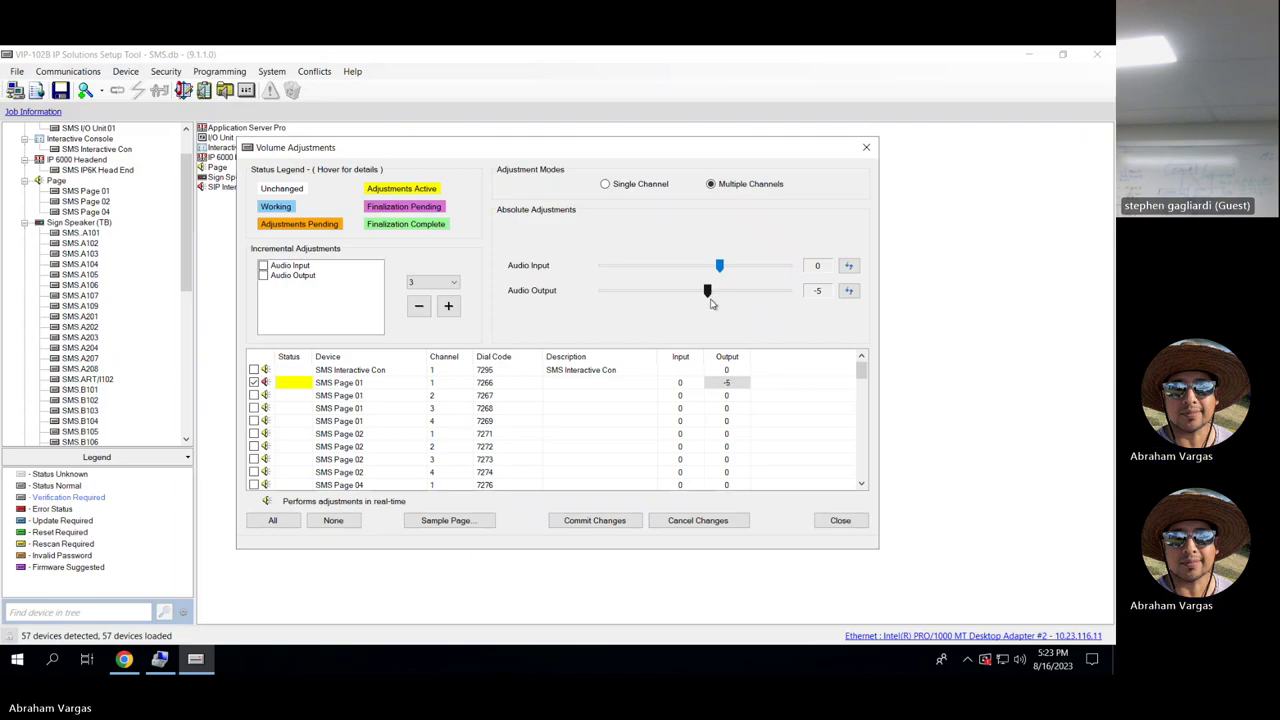
pyautogui.click(719, 522)
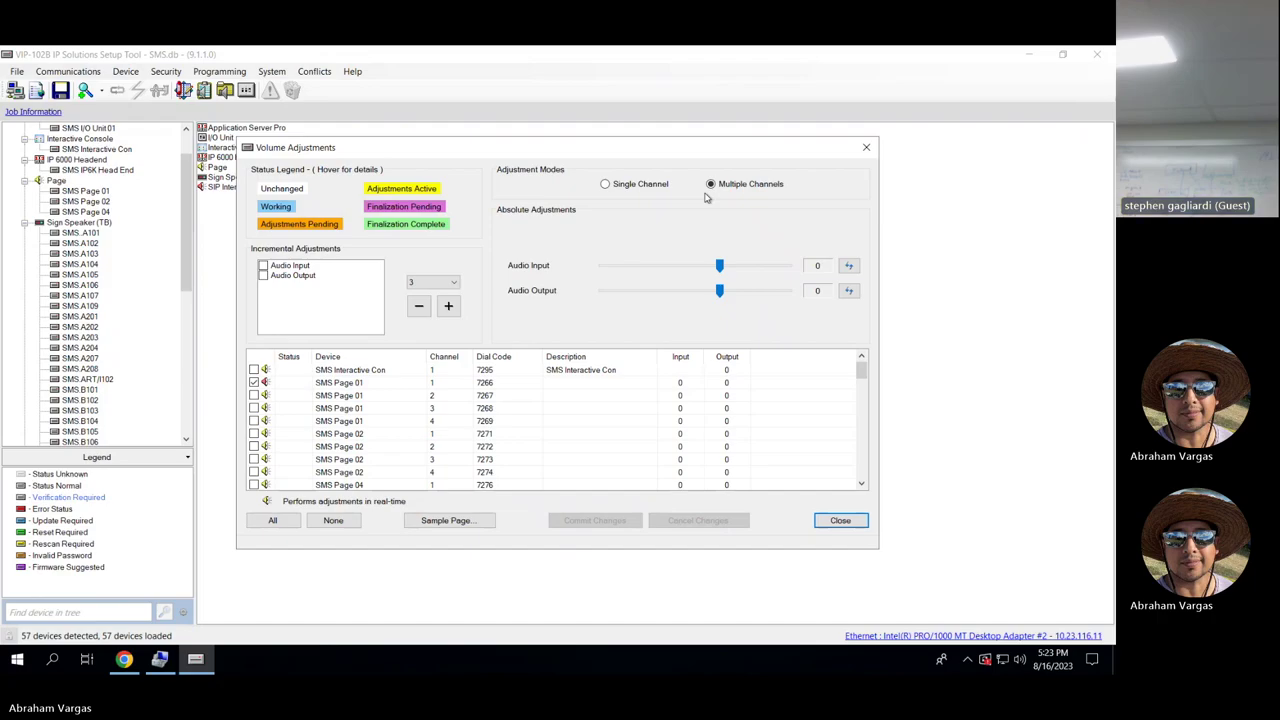
# Tick and untick the SMS Page 01 and dial code 7266 channels in single-channel mode.
pyautogui.click(254, 408)
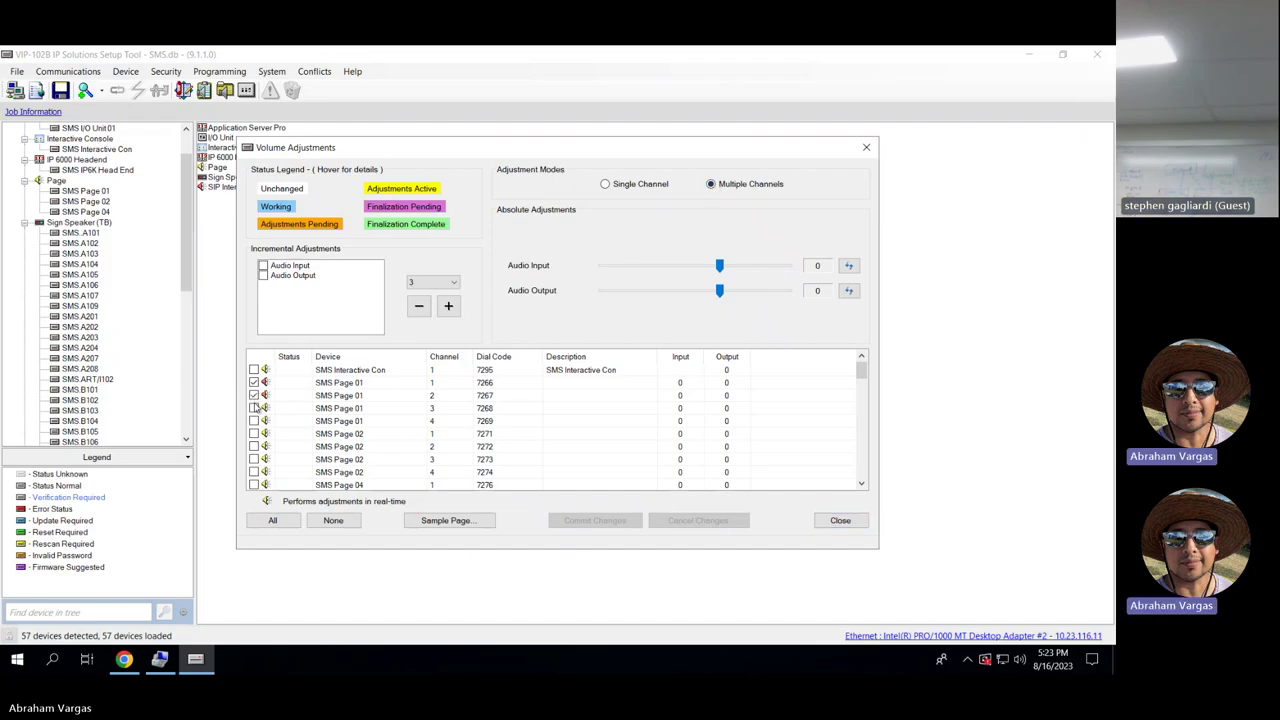
pyautogui.click(254, 382)
pyautogui.click(254, 408)
pyautogui.click(607, 185)
pyautogui.click(258, 385)
pyautogui.click(258, 397)
pyautogui.click(256, 384)
pyautogui.click(257, 397)
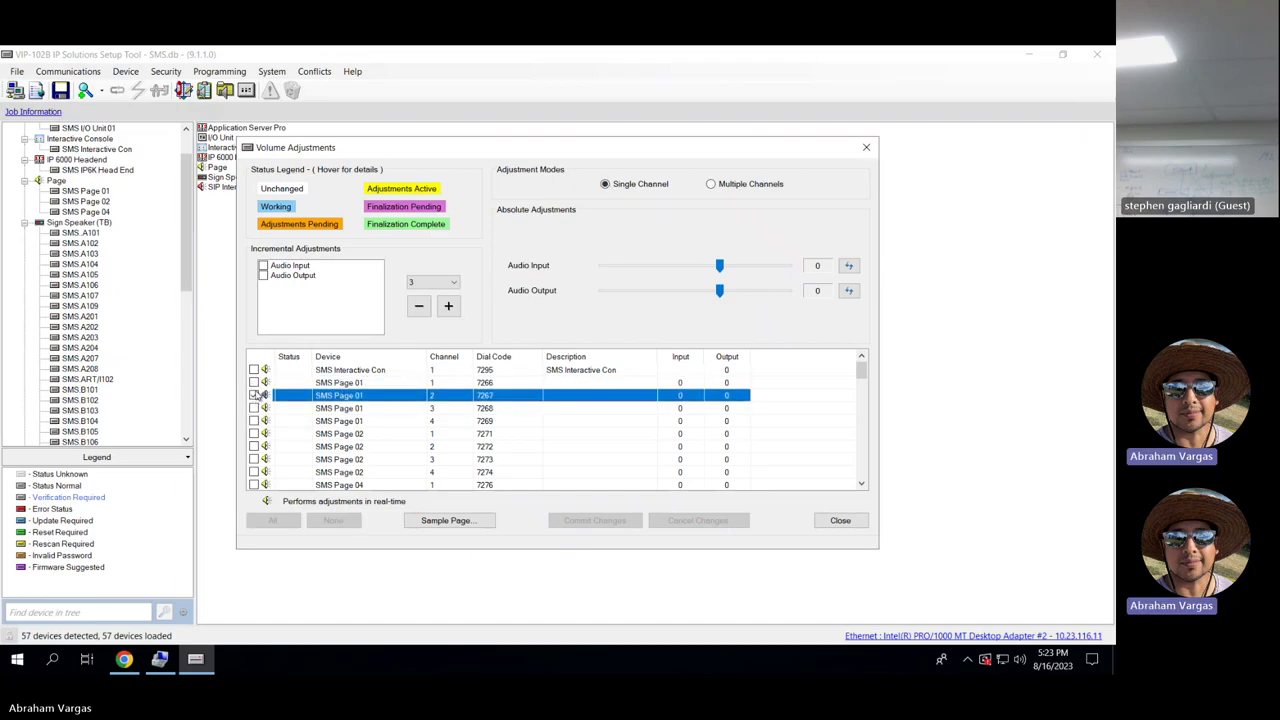
pyautogui.click(255, 384)
pyautogui.click(257, 397)
pyautogui.click(255, 384)
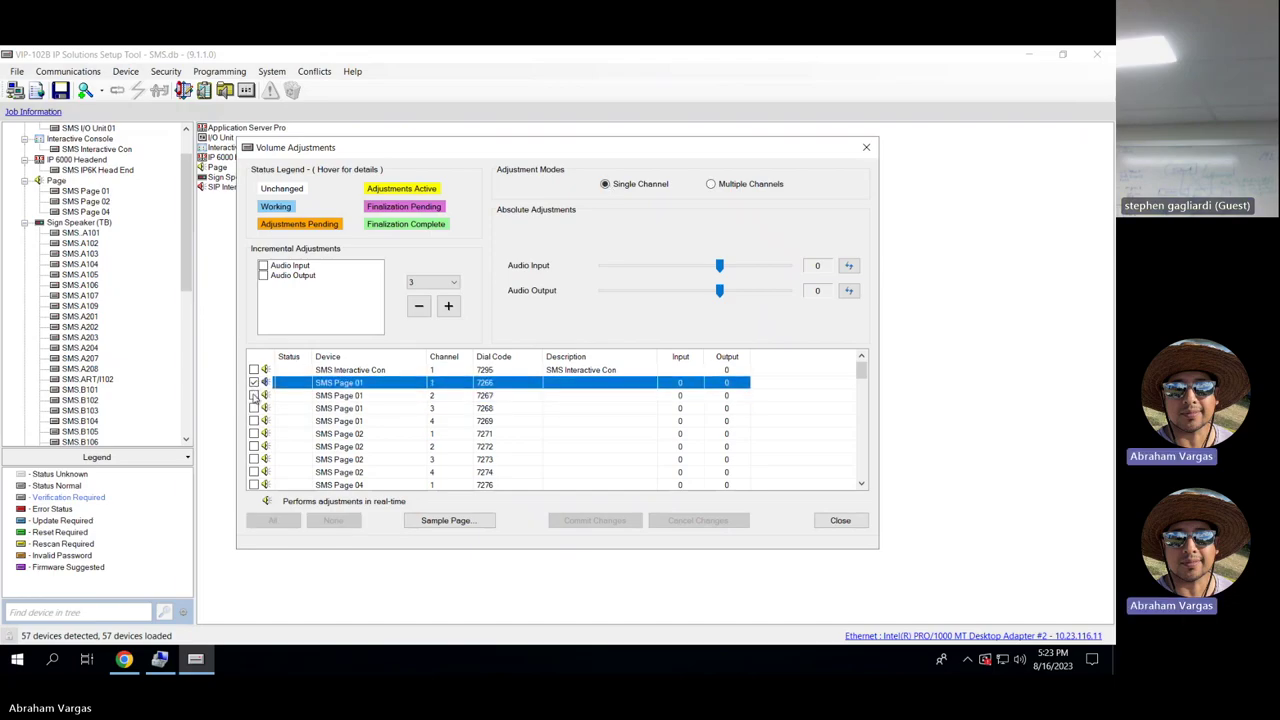
pyautogui.click(255, 384)
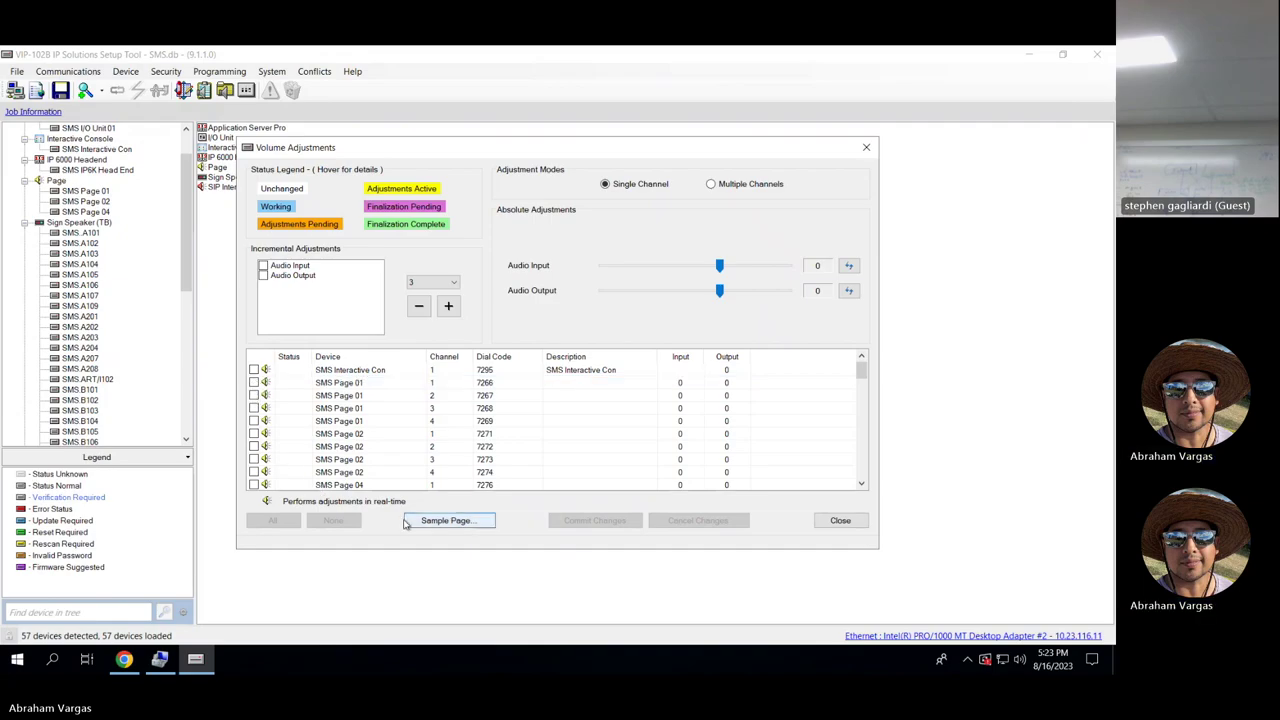
# Select SMS.MEDIACNTR to view its +5 levels, then close Volume Adjustments.
pyautogui.moveTo(862, 372); pyautogui.dragTo(858, 477)
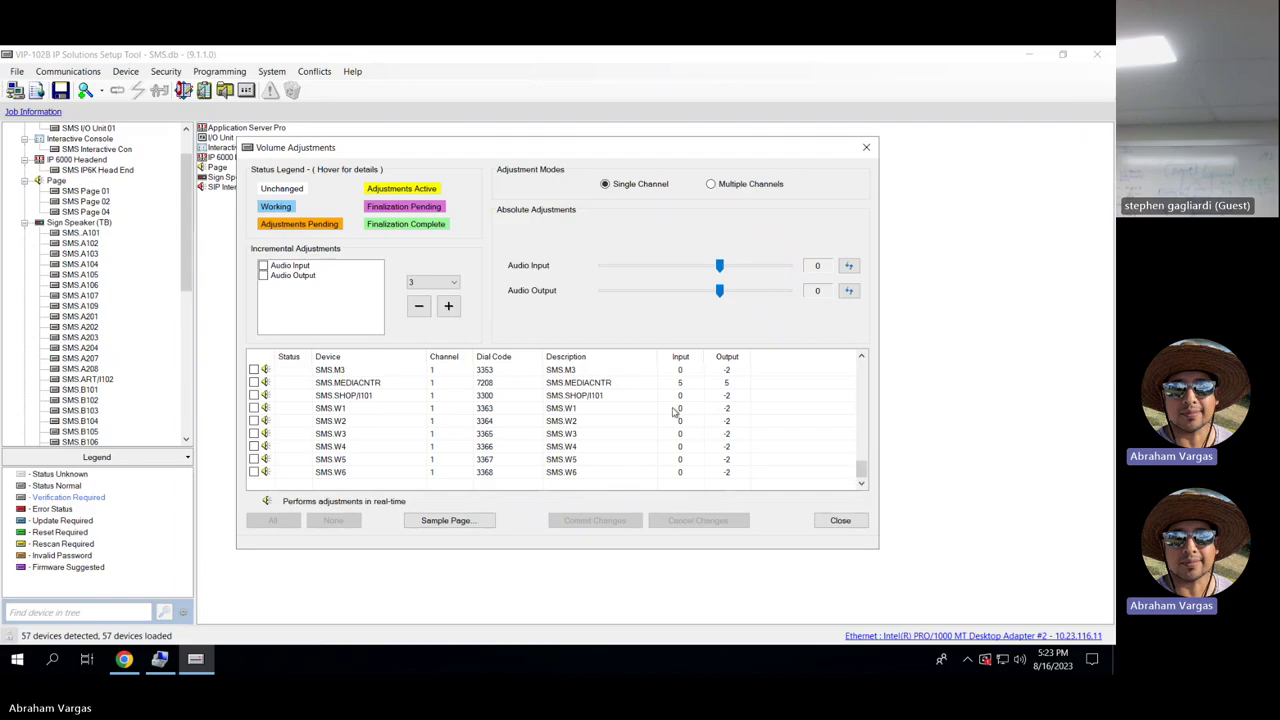
pyautogui.click(621, 382)
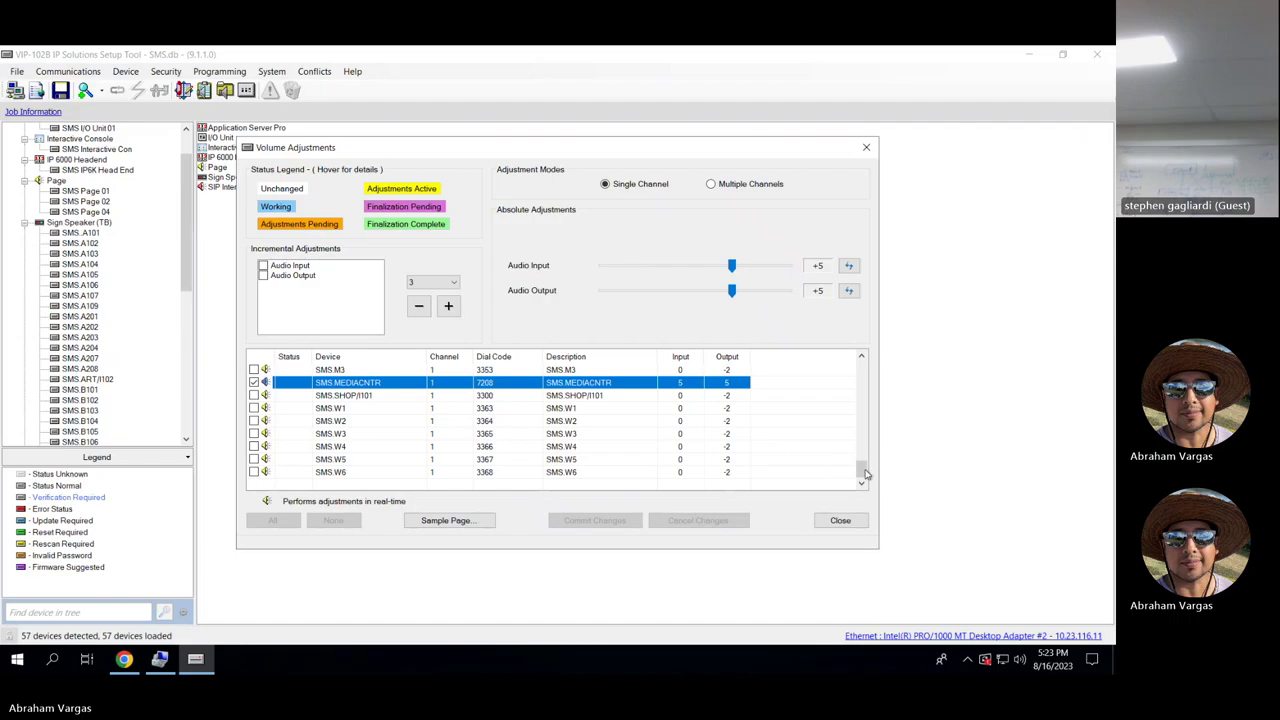
pyautogui.moveTo(864, 472); pyautogui.dragTo(860, 366)
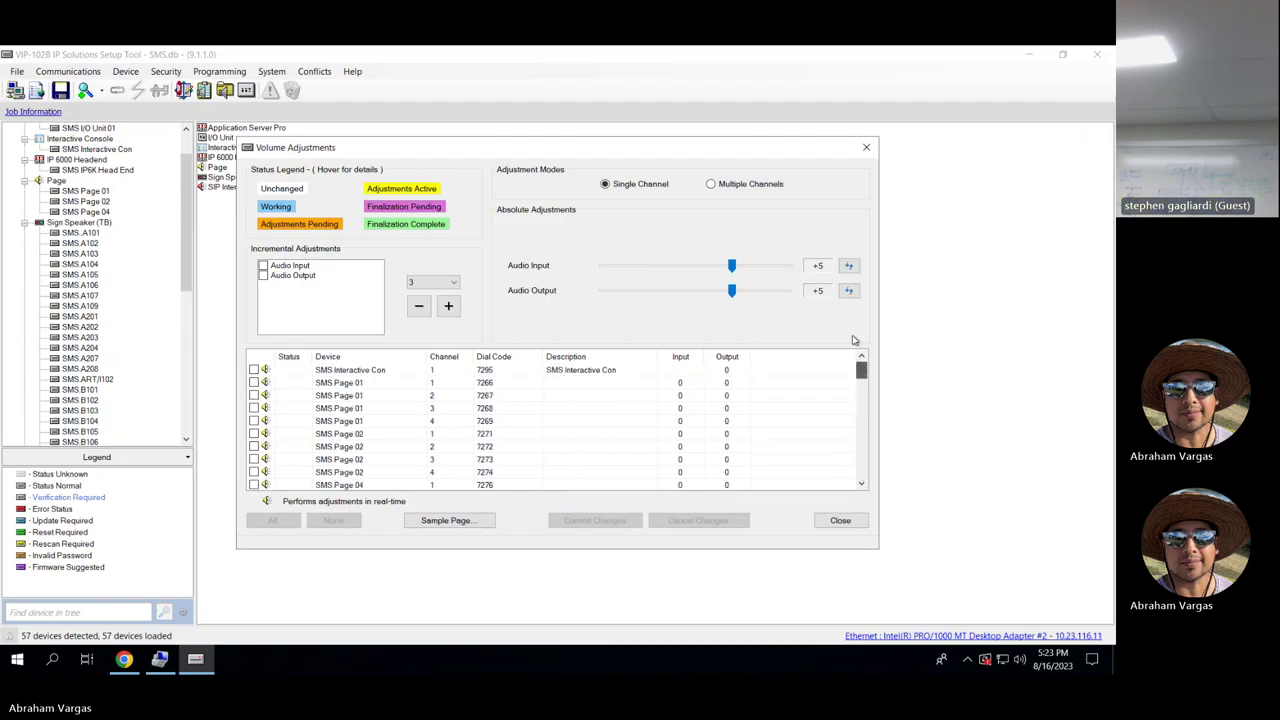
pyautogui.click(866, 149)
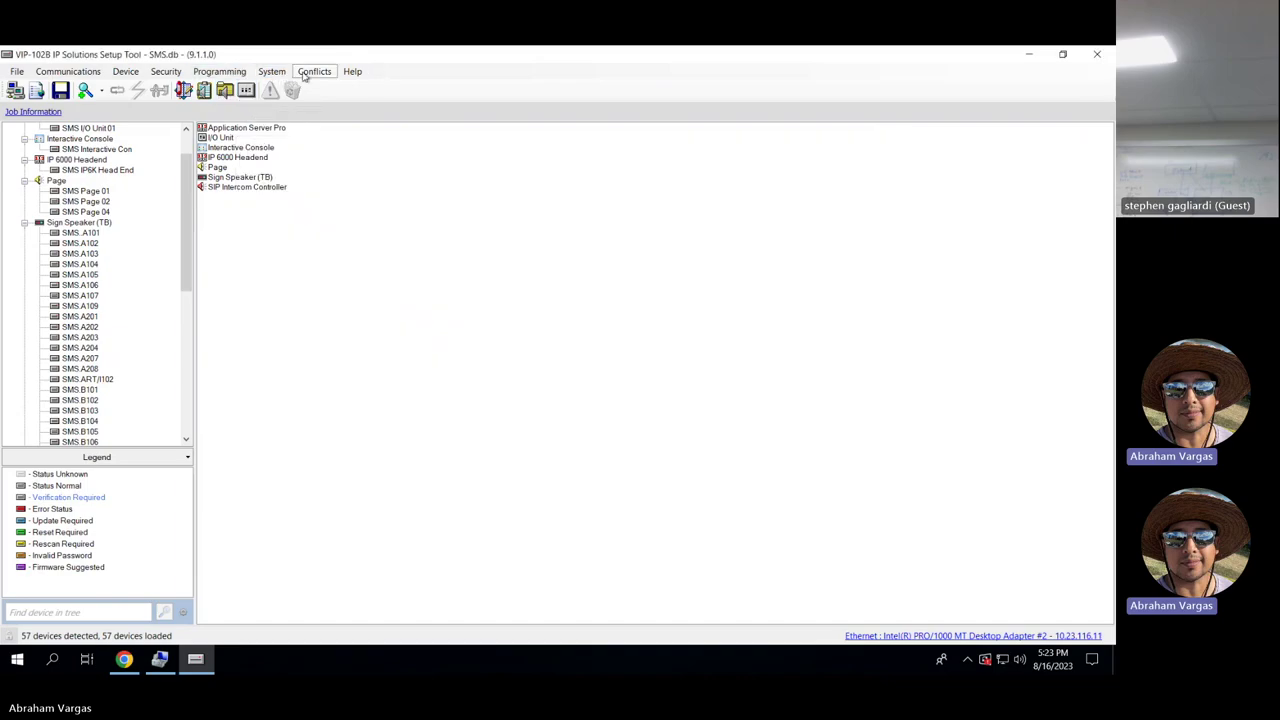
pyautogui.click(315, 73)
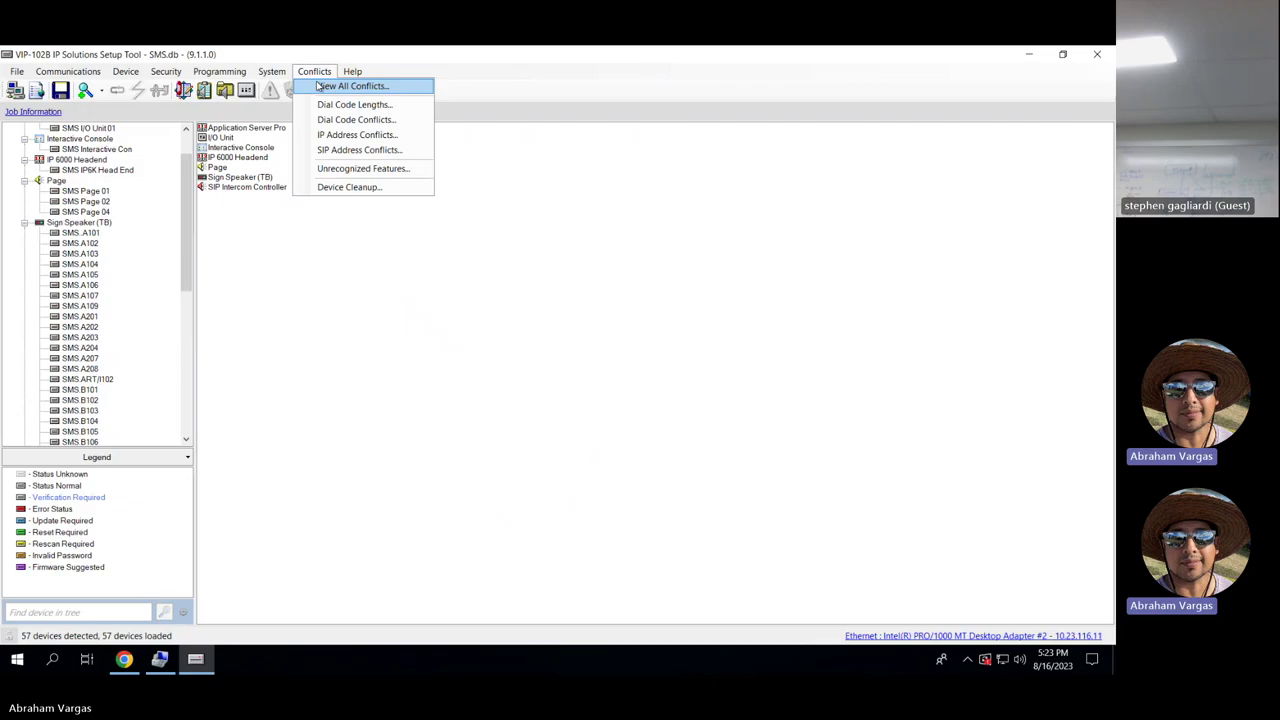
pyautogui.click(318, 87)
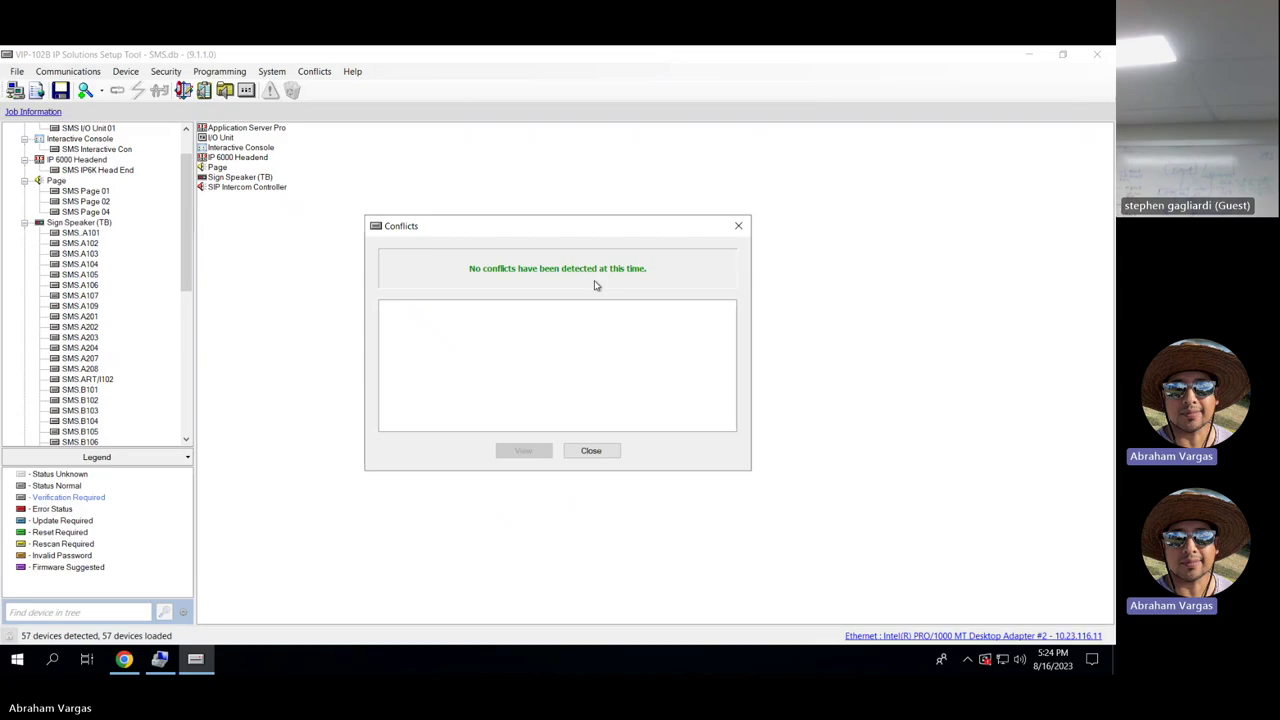
pyautogui.click(600, 451)
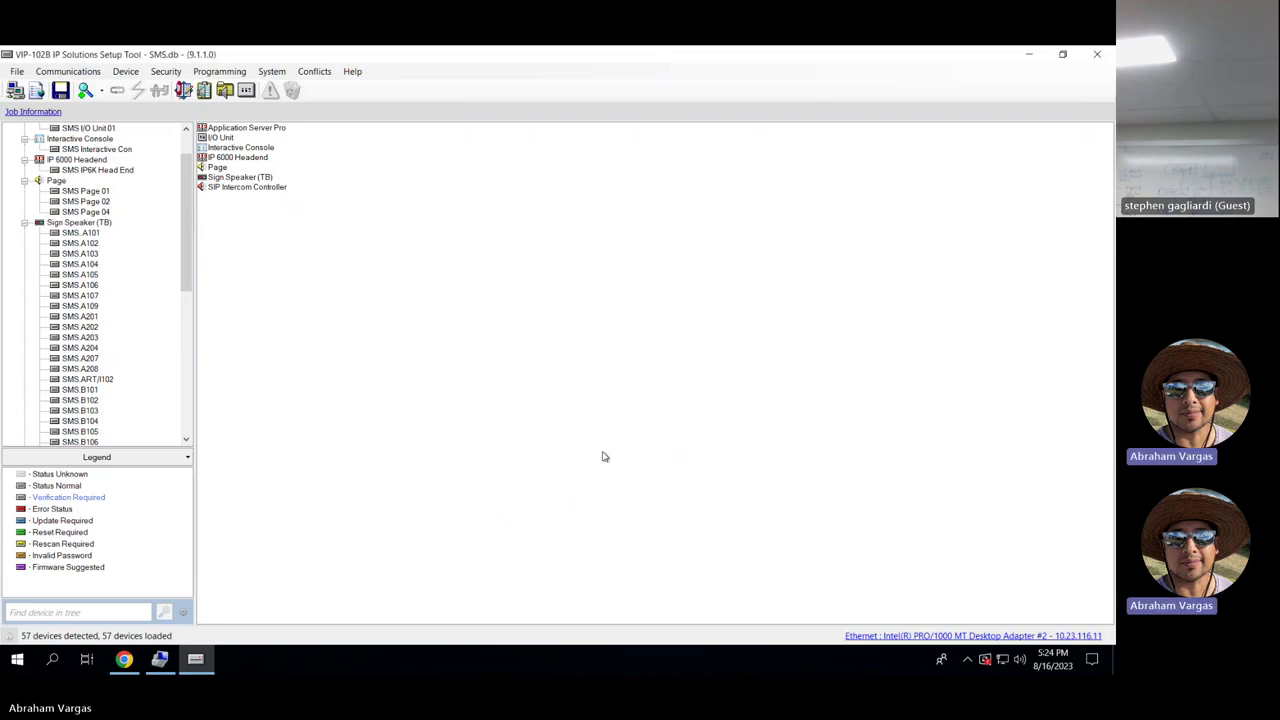
pyautogui.click(280, 72)
# Confirm the dial code length stays at 4 and save the system configuration.
pyautogui.click(300, 86)
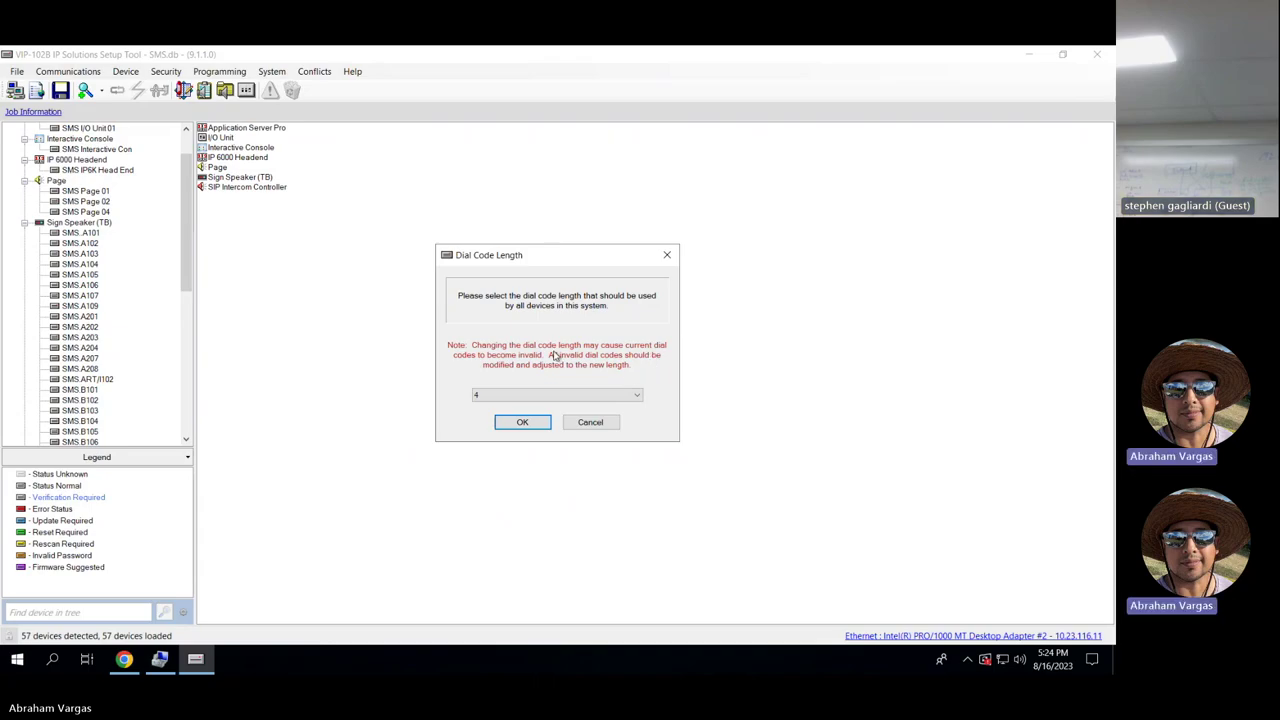
pyautogui.click(634, 399)
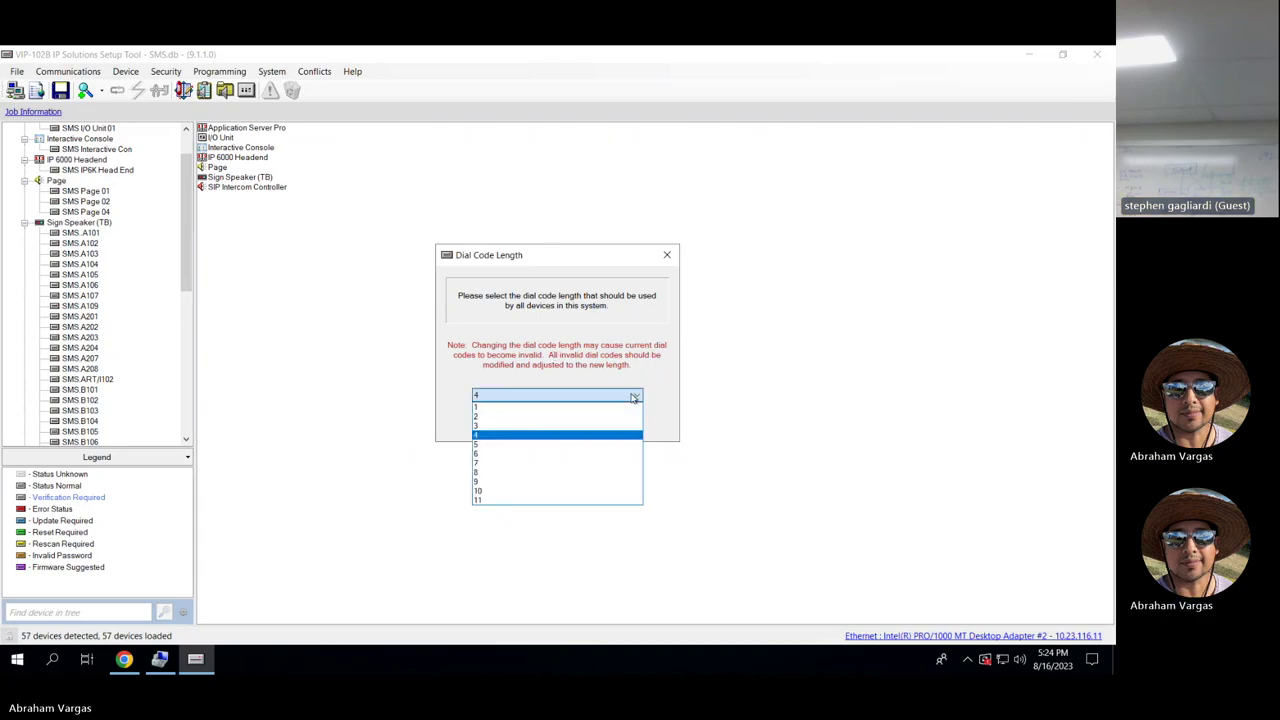
pyautogui.click(634, 398)
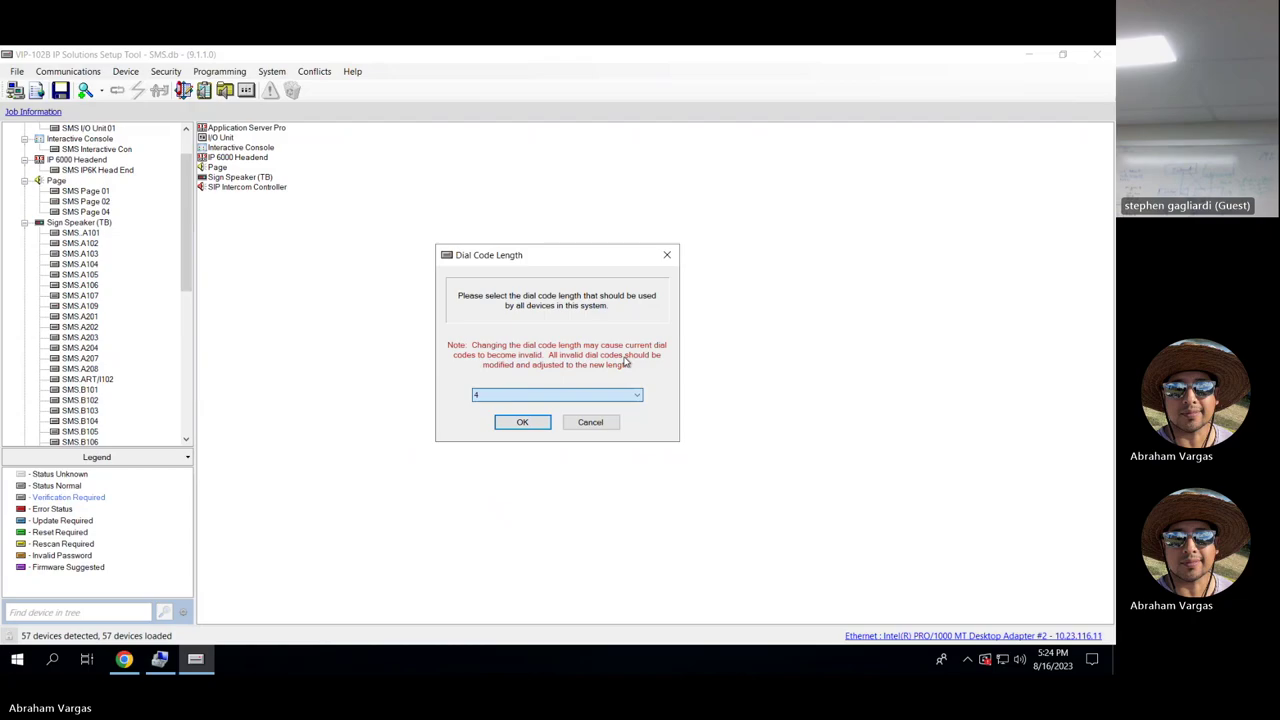
pyautogui.click(665, 258)
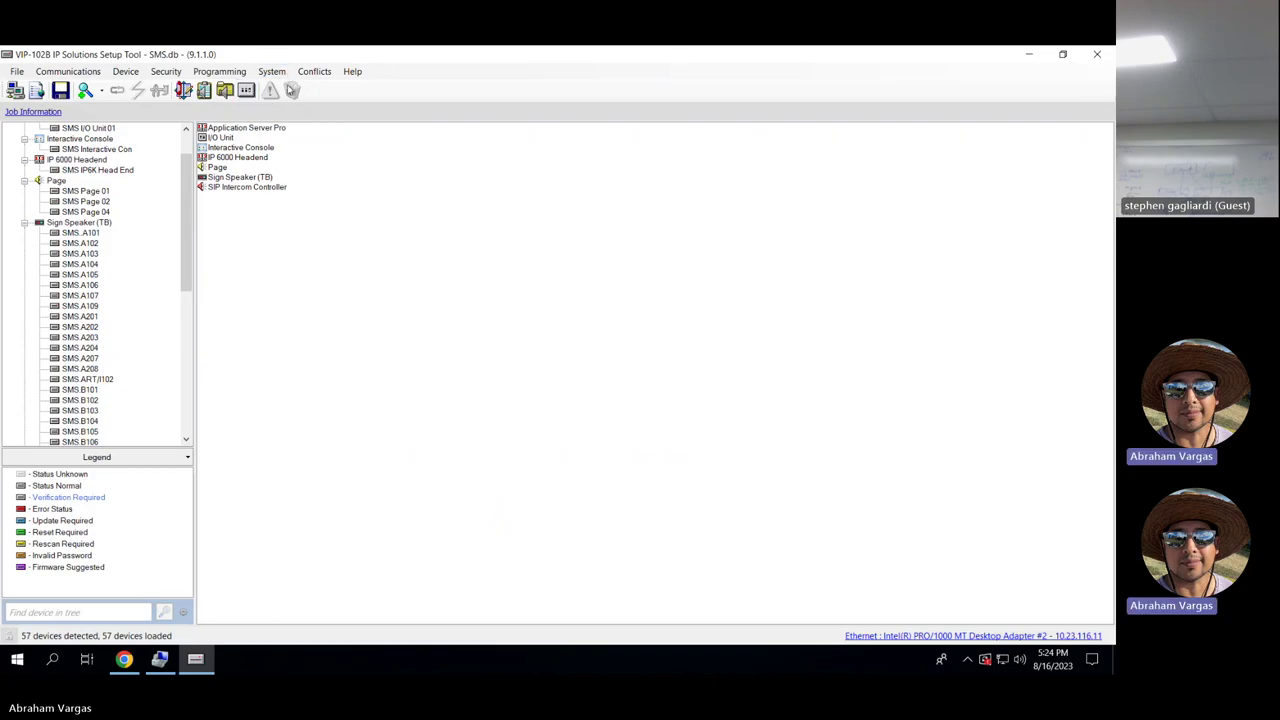
pyautogui.click(61, 91)
# Minimize the setup tool and close the Event Editor and Audio File views in the browser.
pyautogui.click(1028, 55)
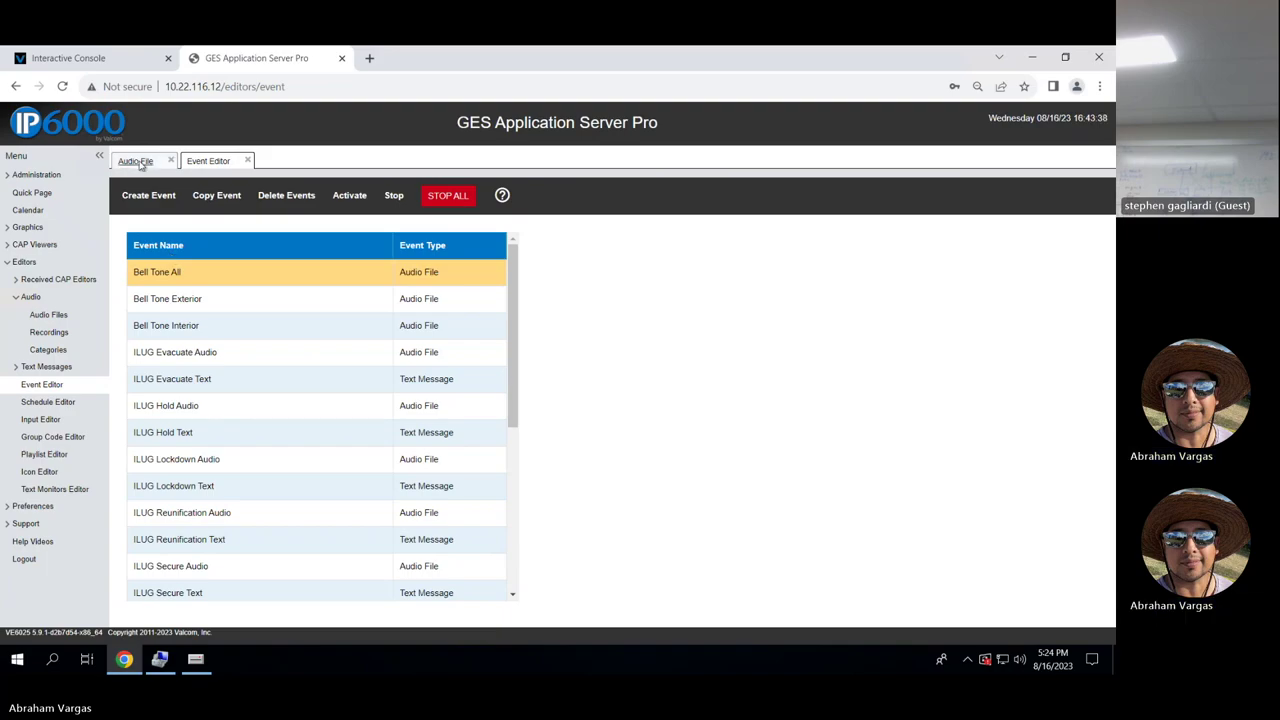
pyautogui.click(247, 160)
pyautogui.click(171, 160)
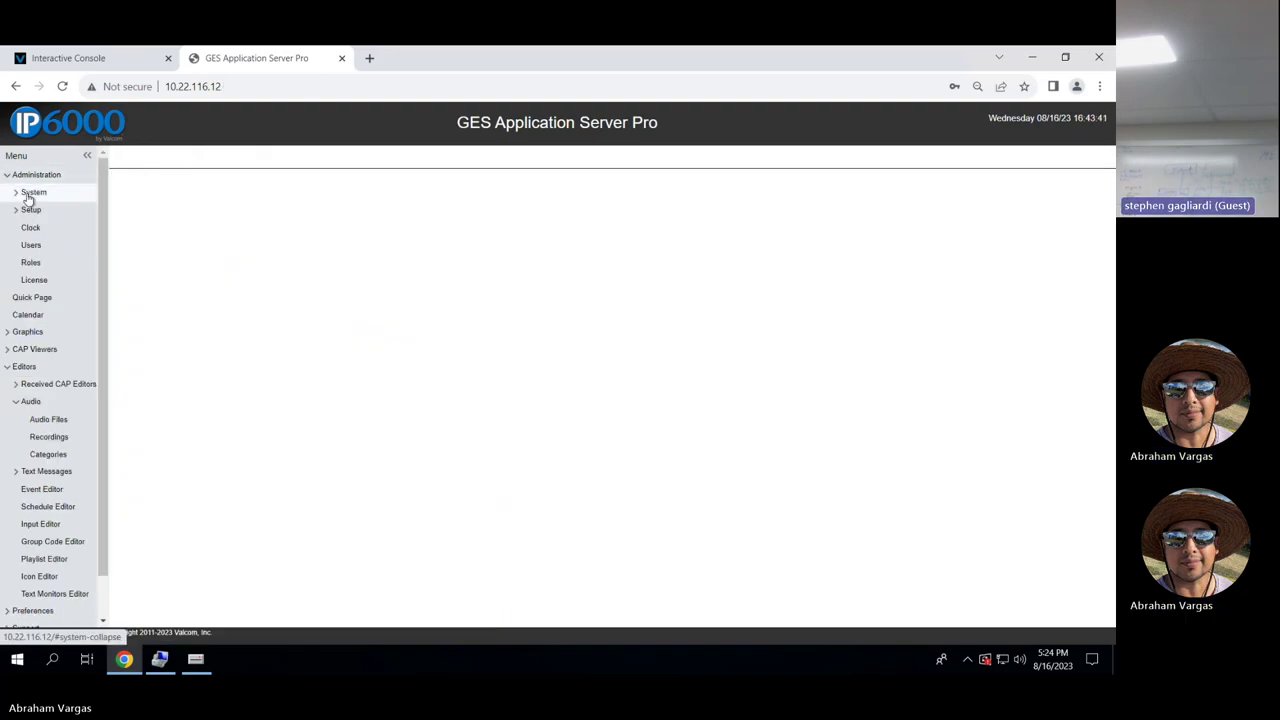
pyautogui.click(297, 90)
pyautogui.click(231, 85)
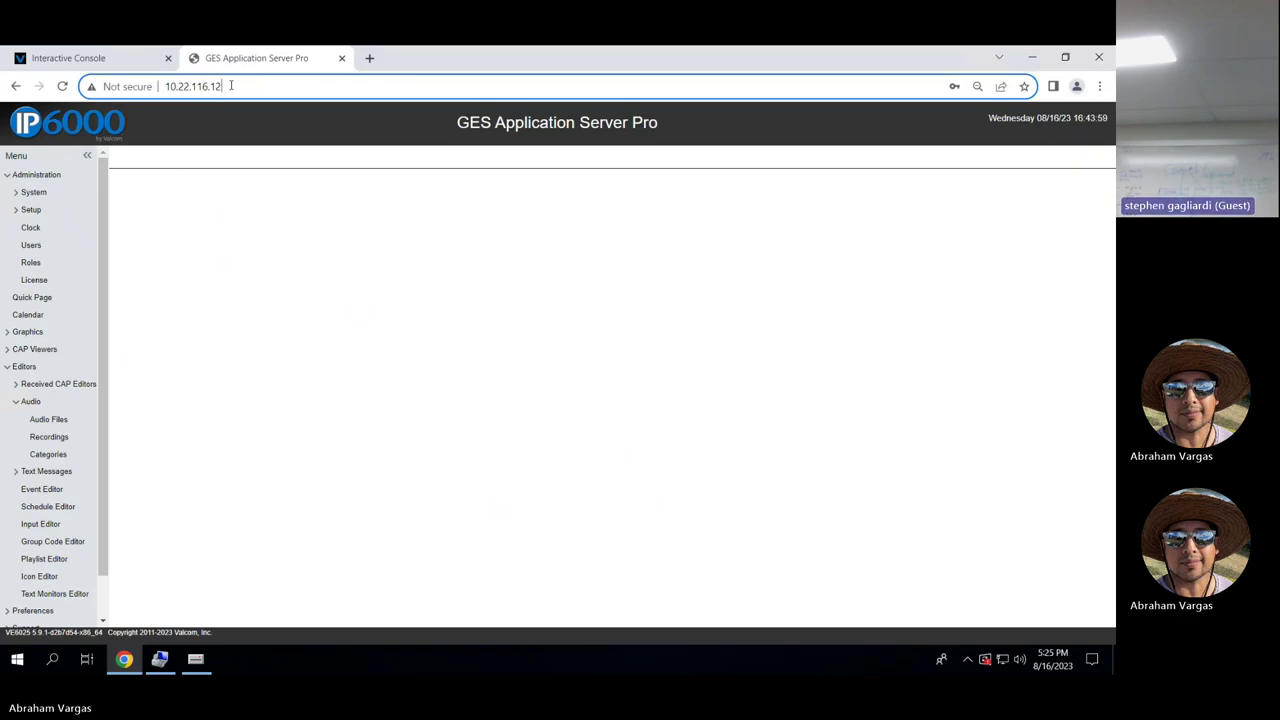
# Expand the System administration options and dismiss Restore Backup without restoring anything.
pyautogui.click(16, 193)
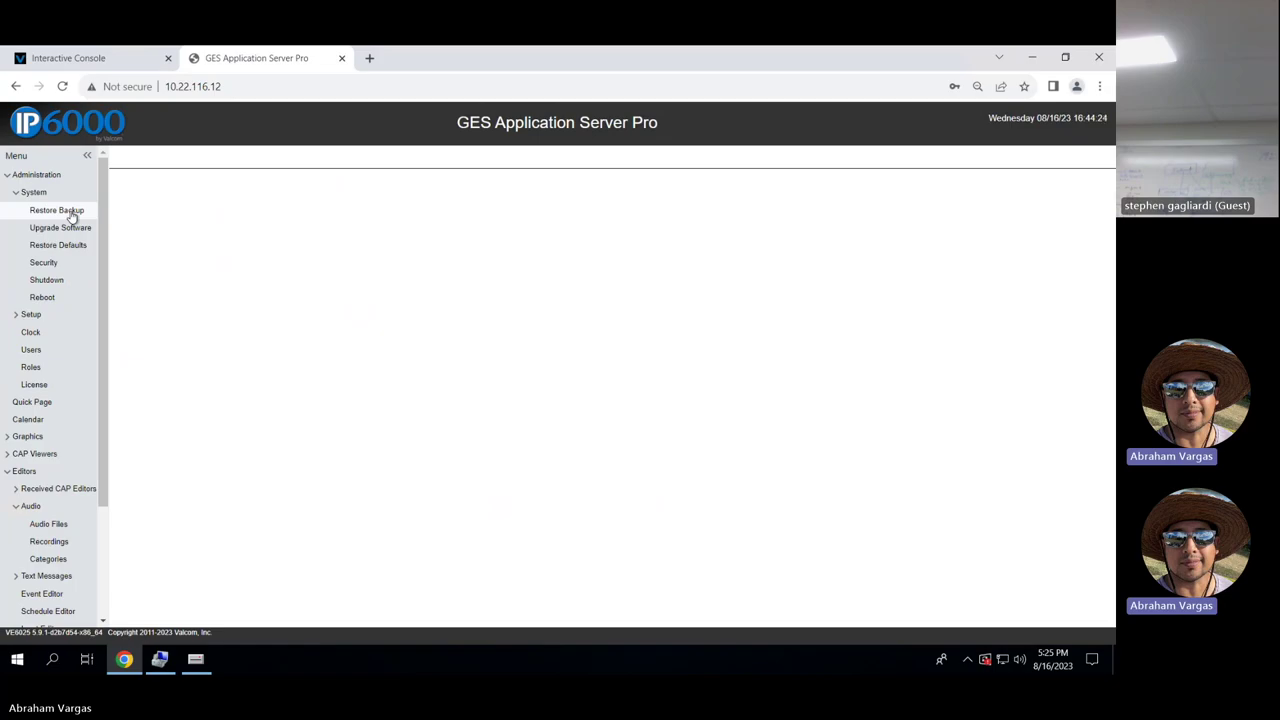
pyautogui.click(72, 214)
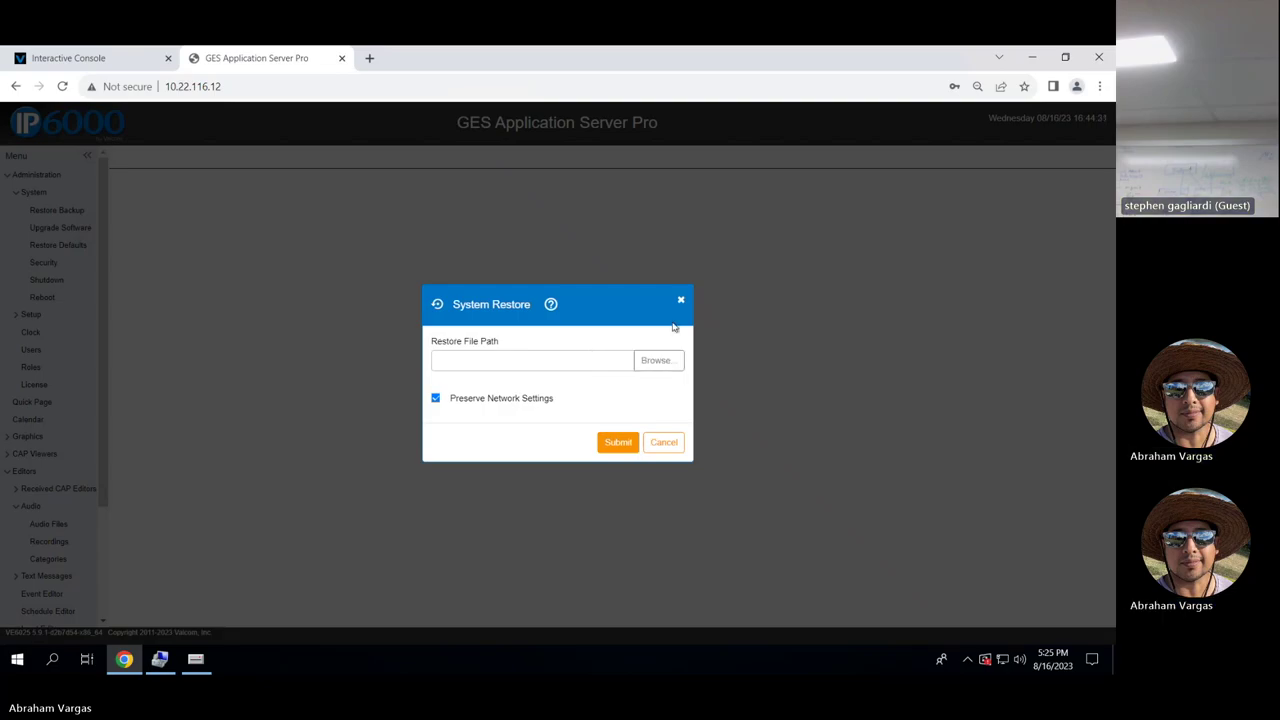
pyautogui.click(680, 303)
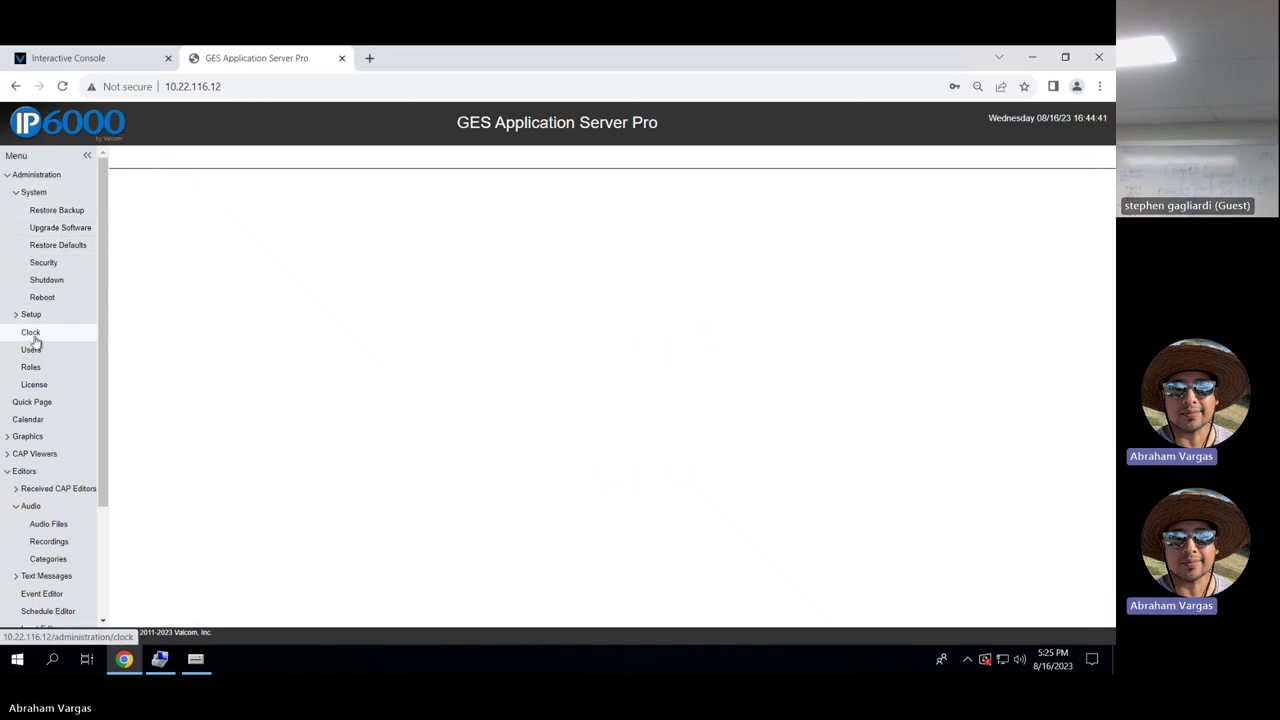
# View the Clock and Security settings, then cancel the system Shutdown prompt.
pyautogui.click(31, 335)
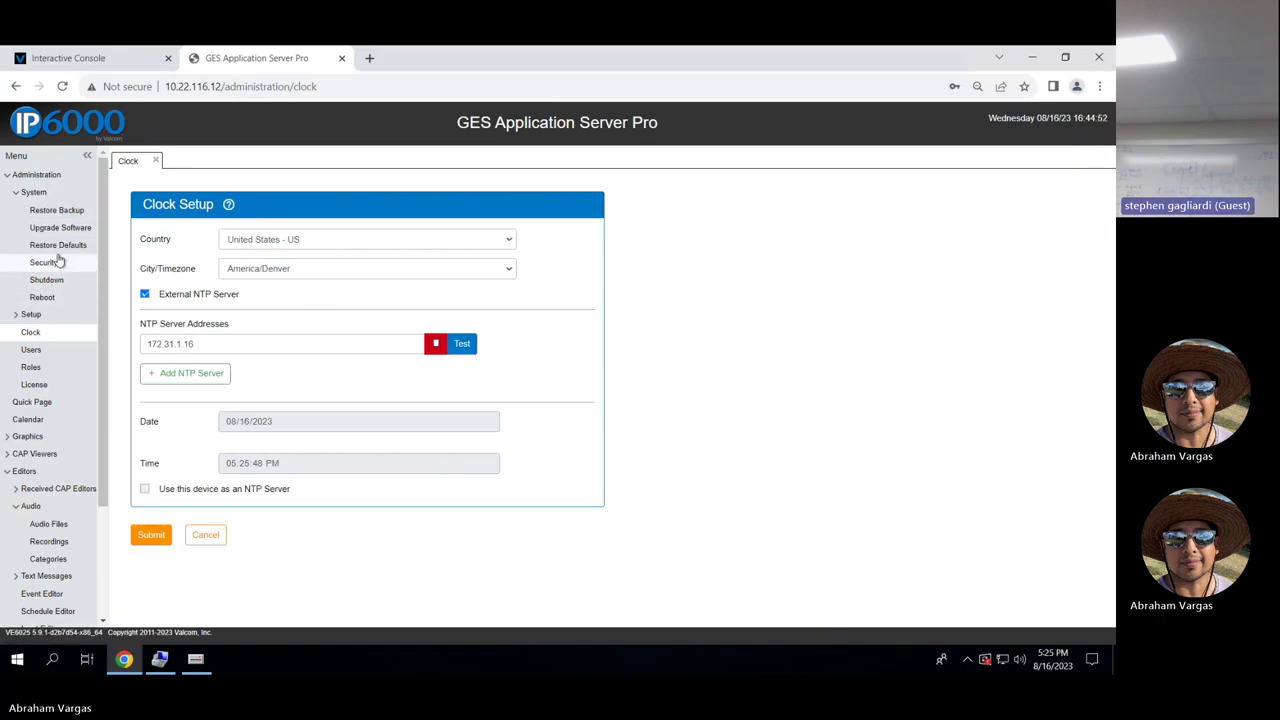
pyautogui.click(57, 263)
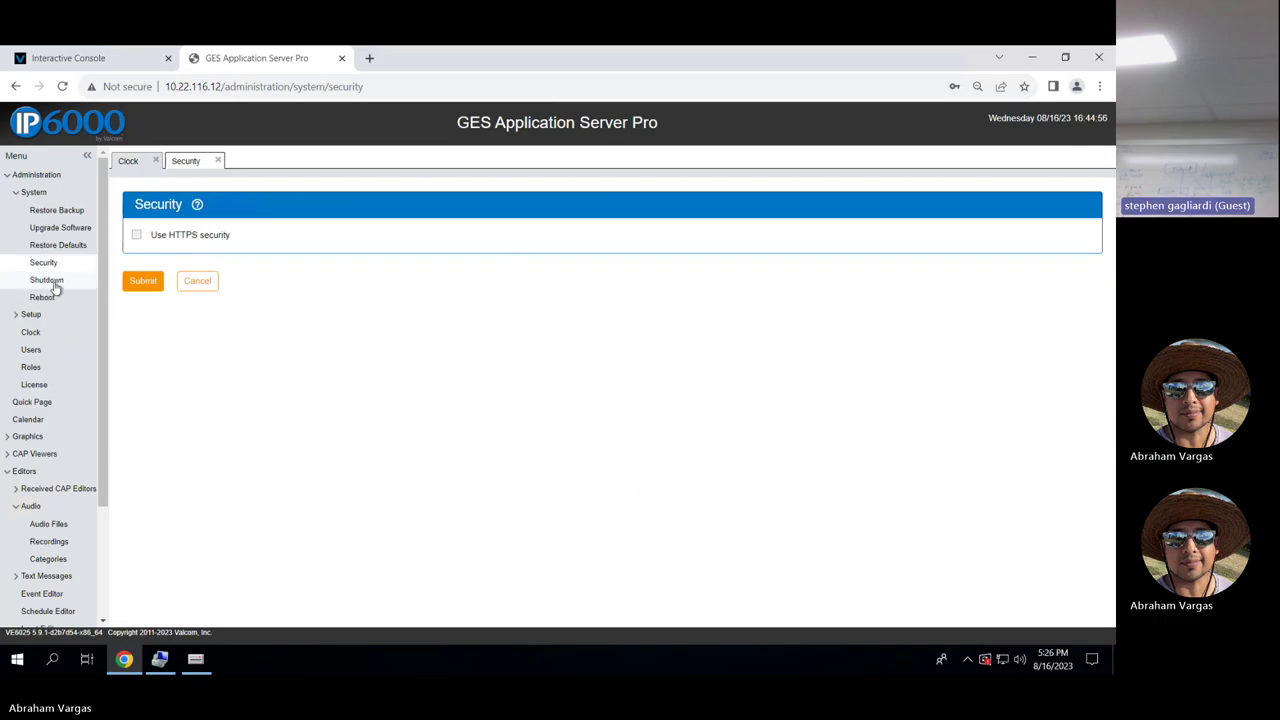
pyautogui.click(55, 285)
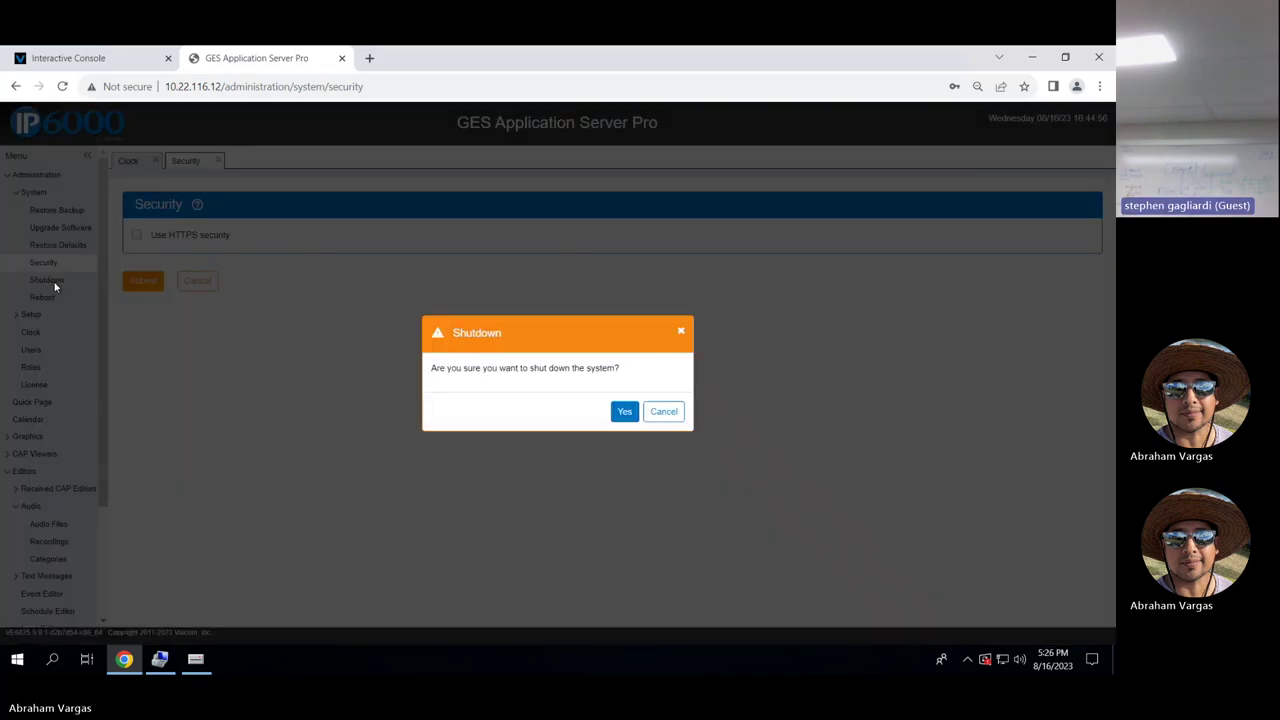
pyautogui.click(681, 331)
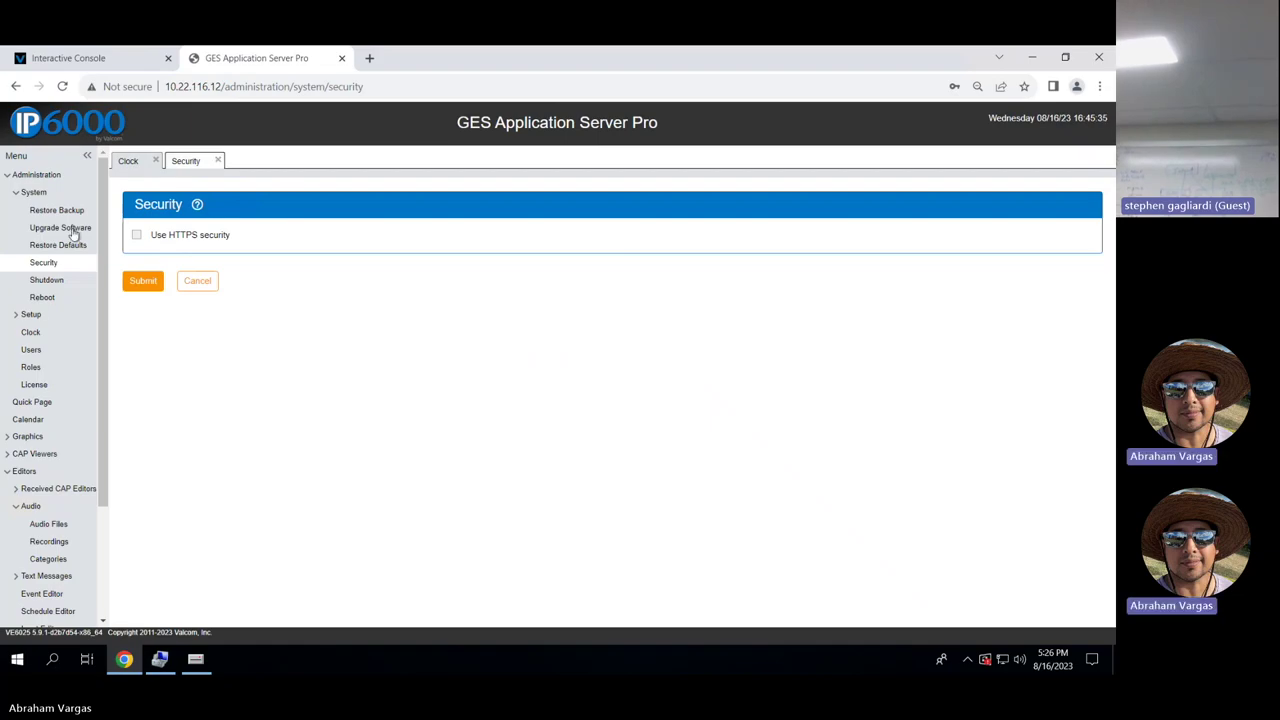
# Cancel the Shutdown prompt again and close the Clock settings without changes.
pyautogui.click(50, 281)
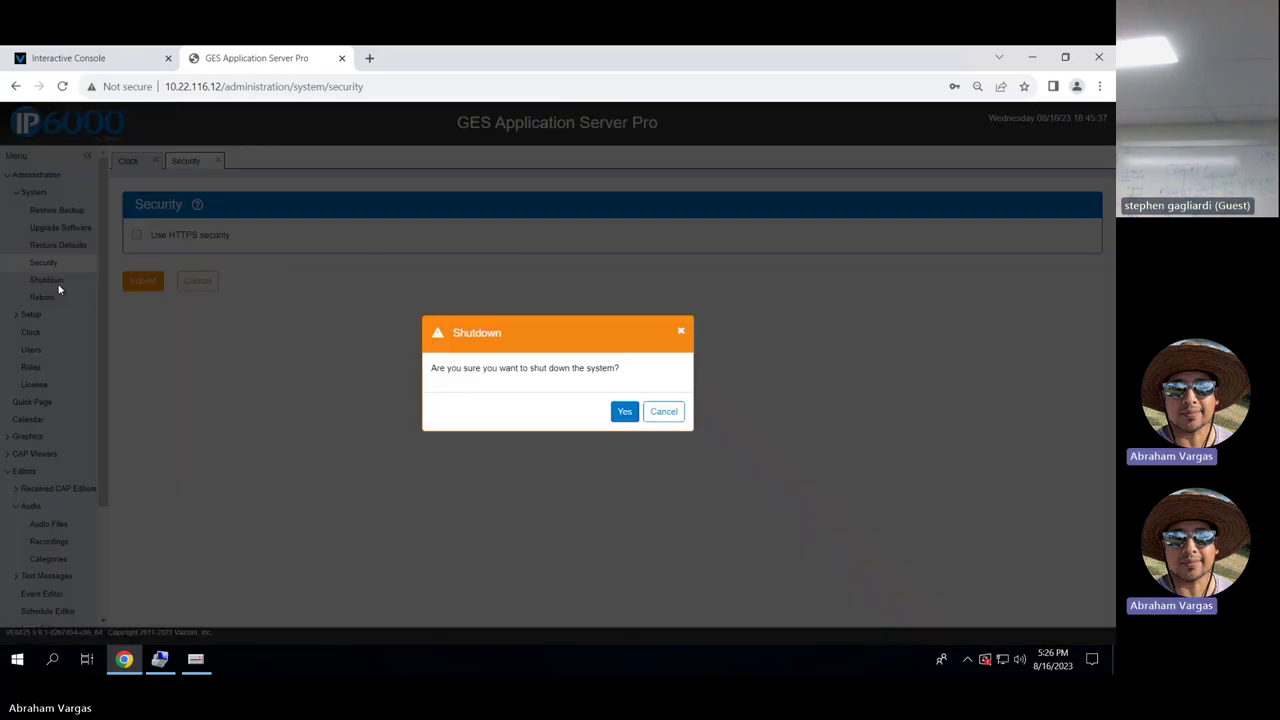
pyautogui.click(624, 411)
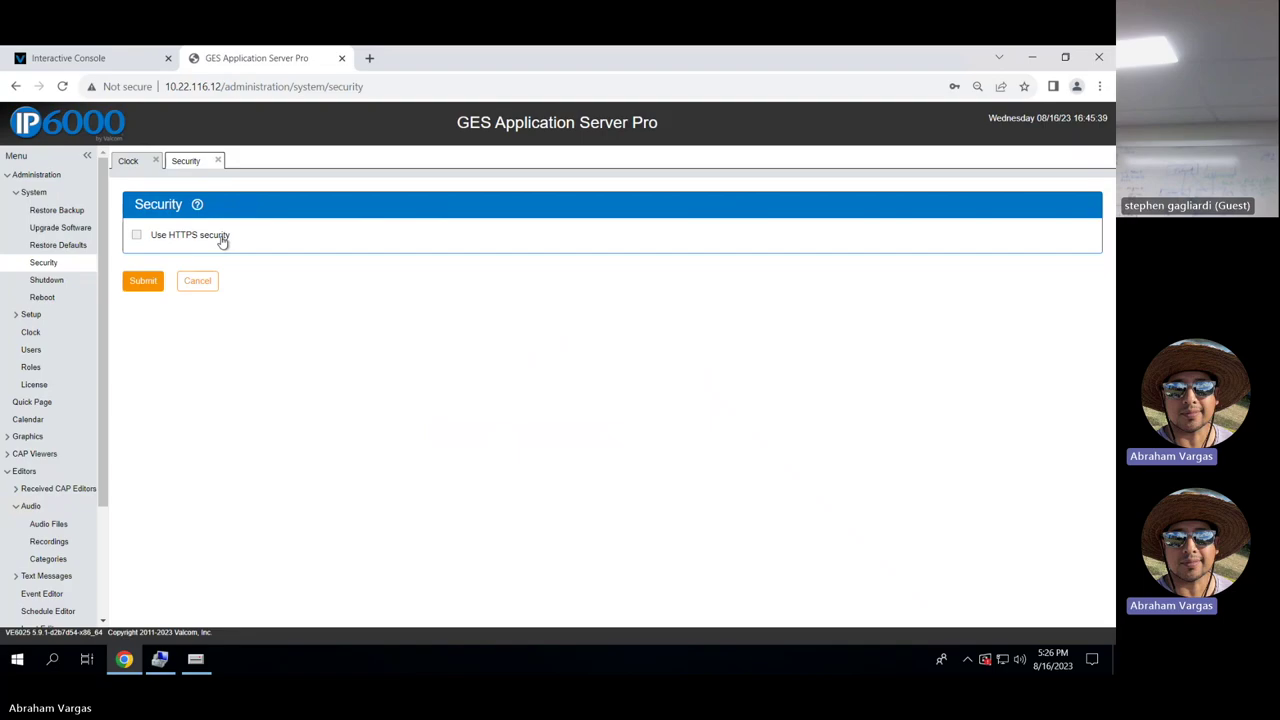
pyautogui.click(34, 333)
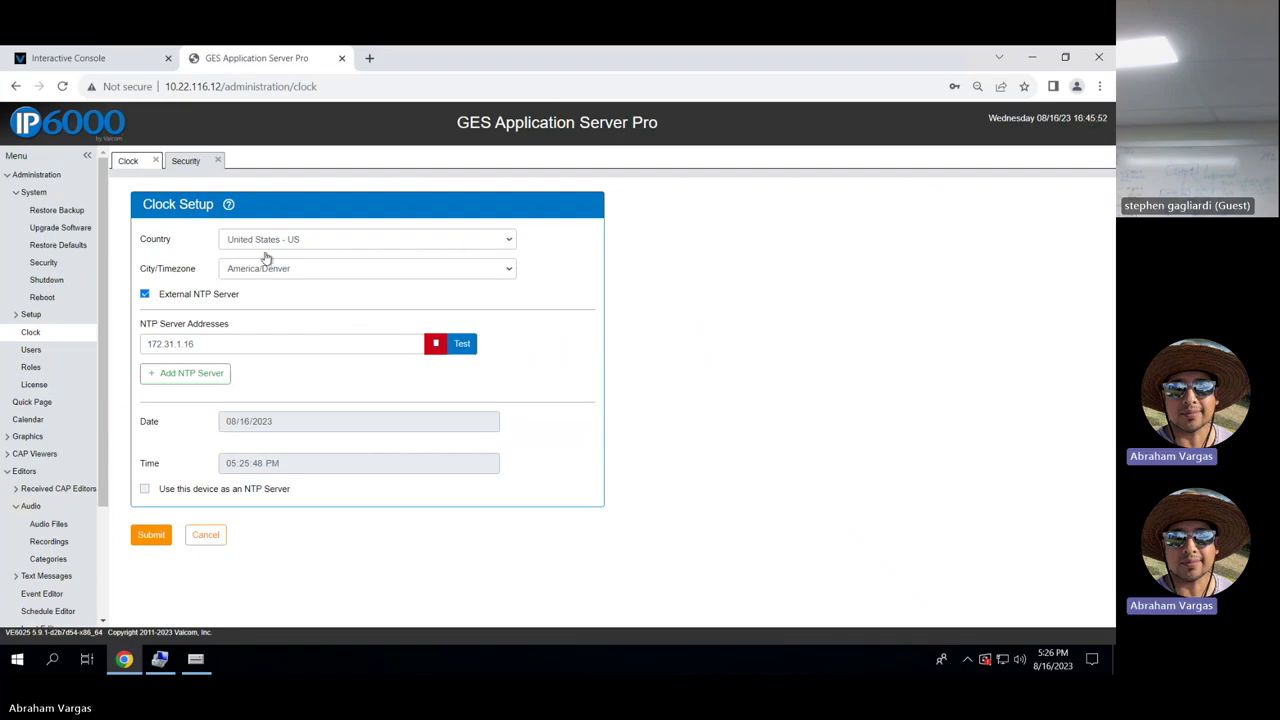
pyautogui.click(205, 534)
# Open the Staff role and review its privileges, leaving the Audio privilege unchanged.
pyautogui.click(32, 349)
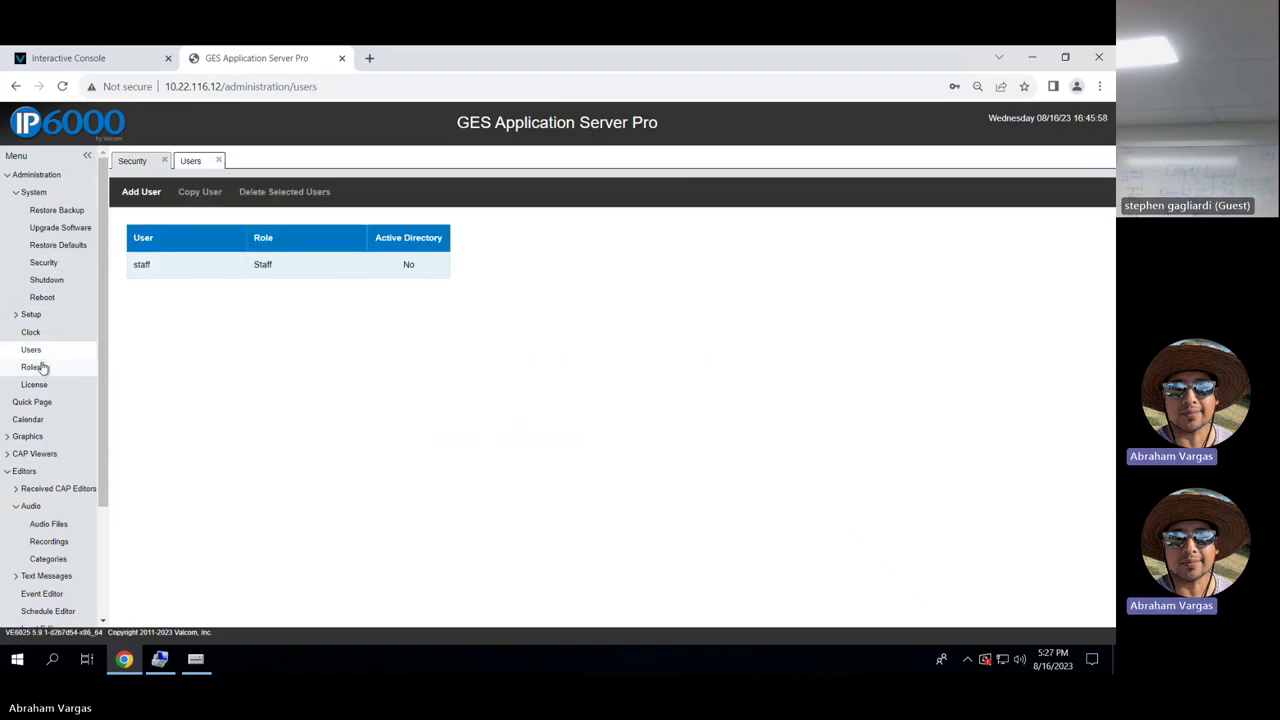
pyautogui.click(32, 367)
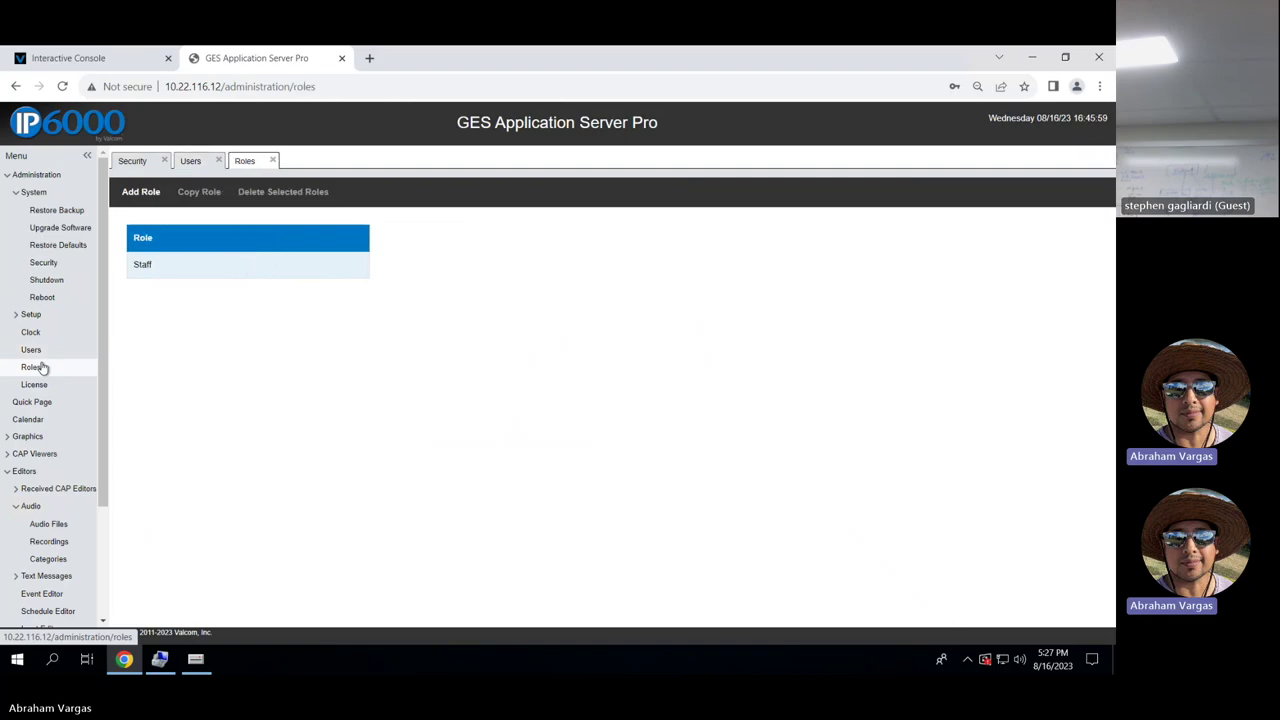
pyautogui.click(168, 275)
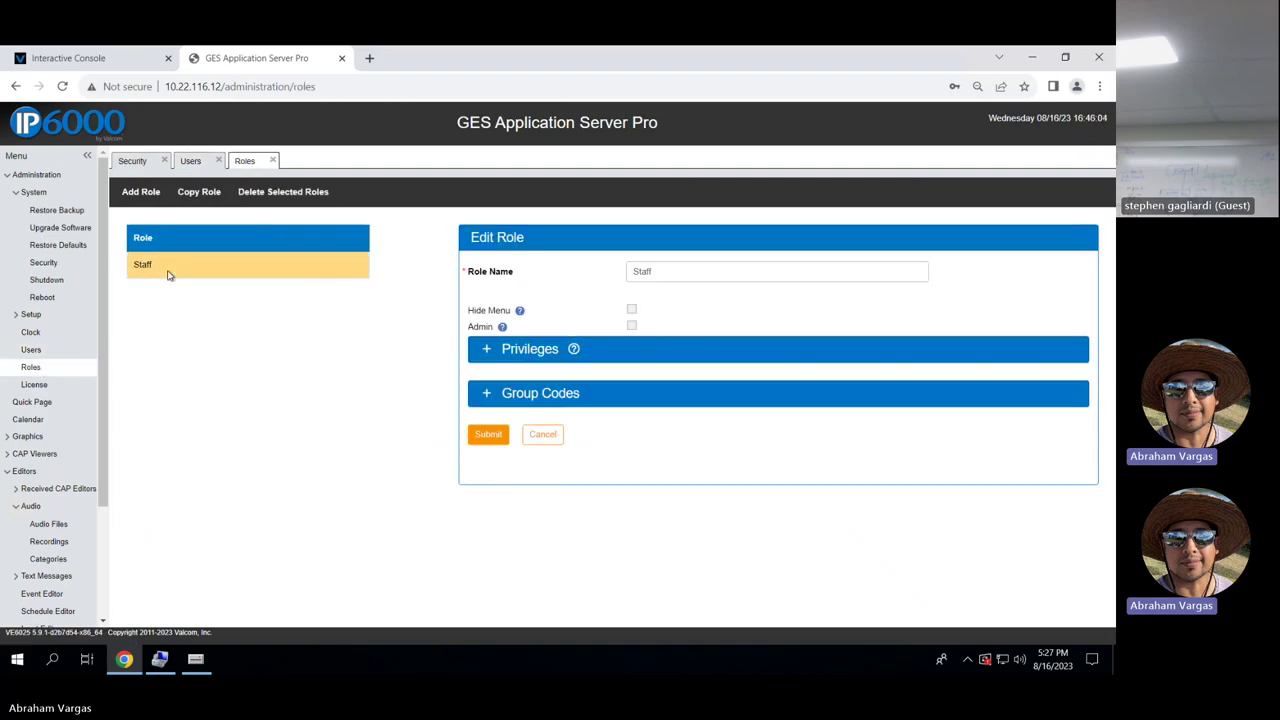
pyautogui.click(487, 350)
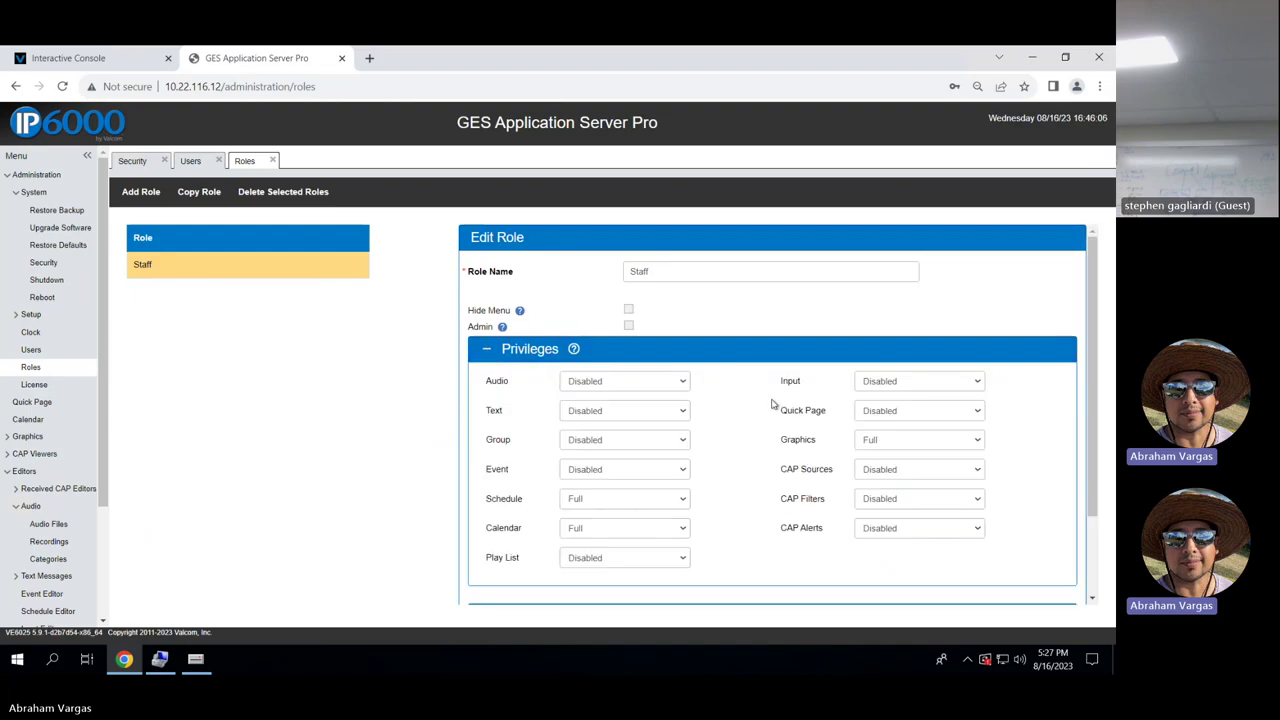
pyautogui.scroll(-1, 754, 420)
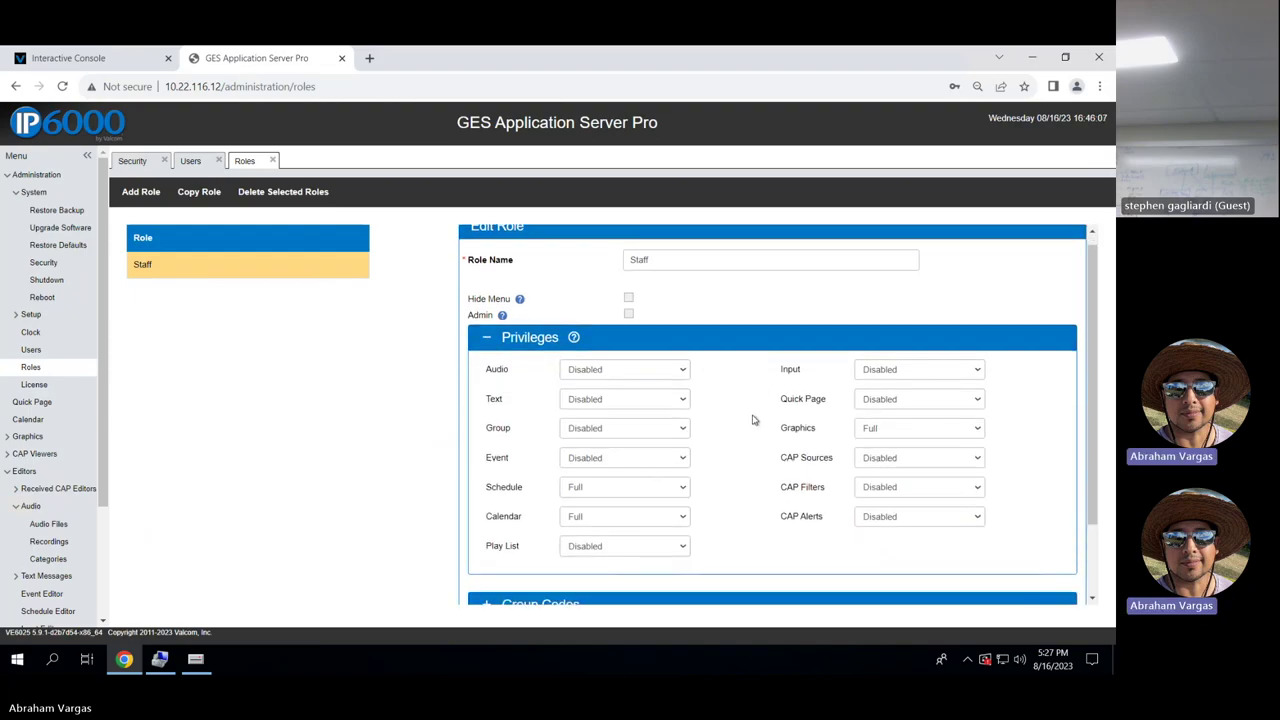
pyautogui.click(685, 372)
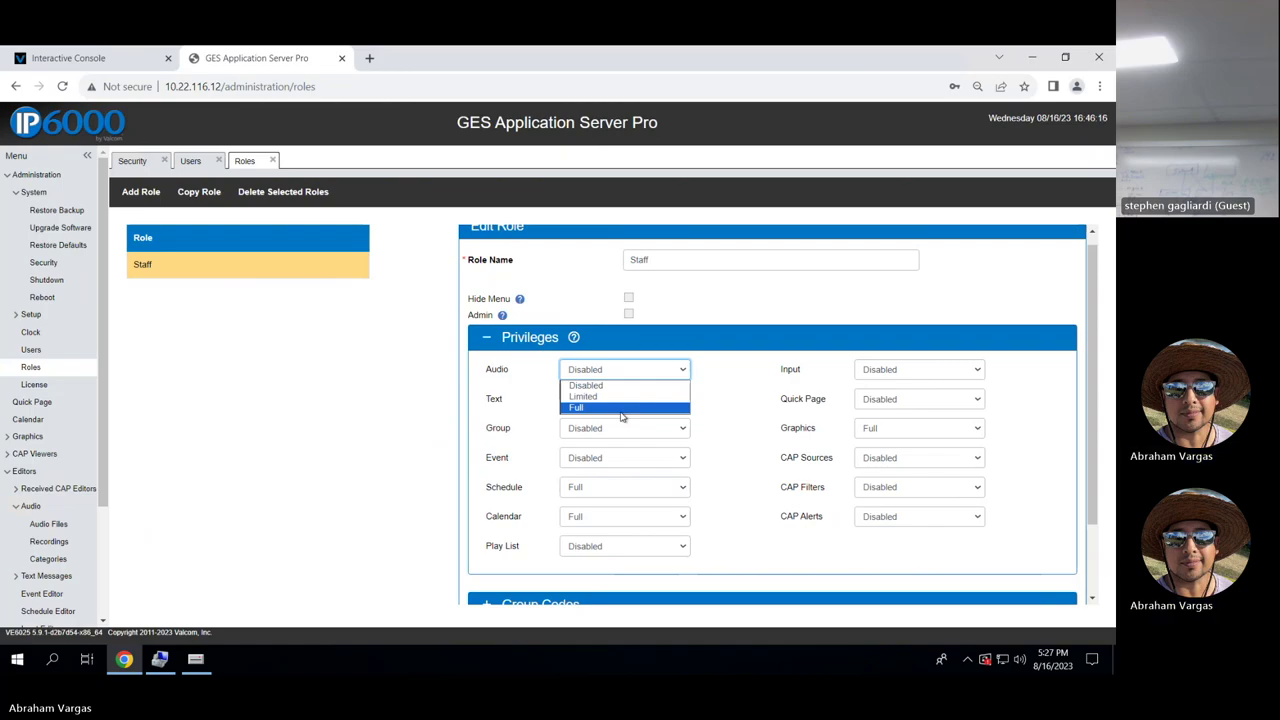
pyautogui.click(772, 419)
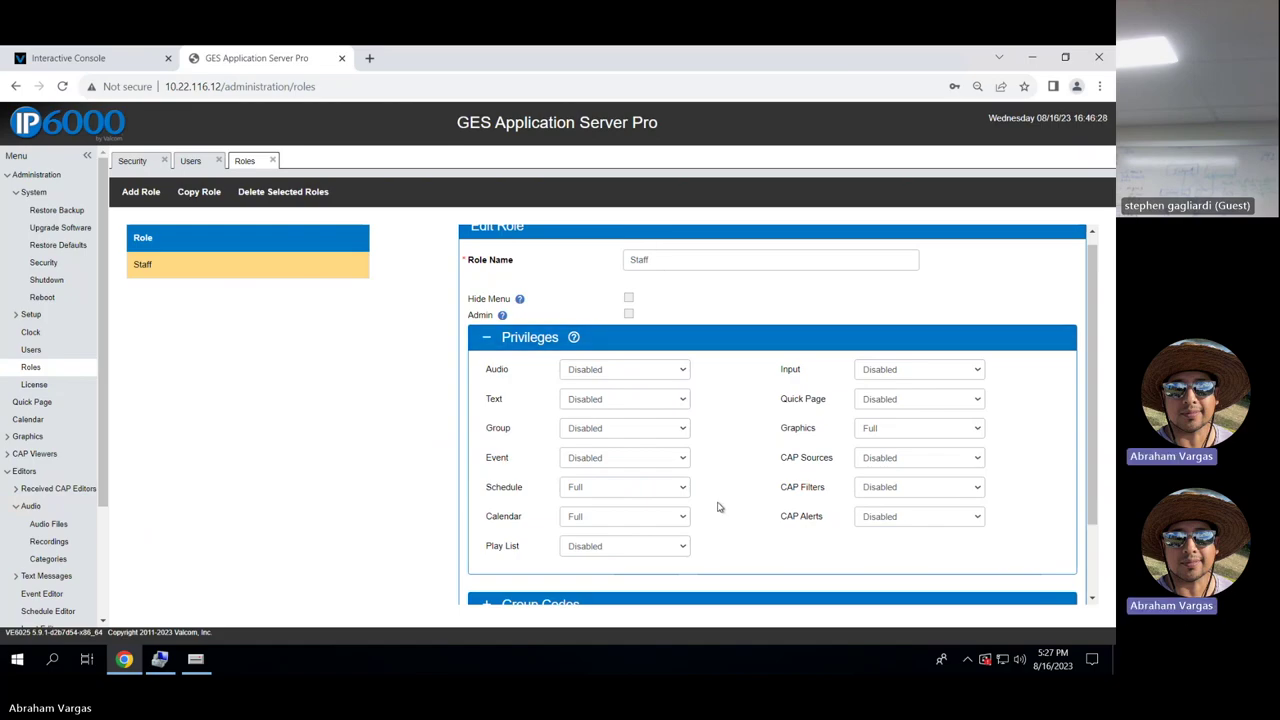
pyautogui.scroll(-2, 718, 507)
pyautogui.scroll(2, 718, 509)
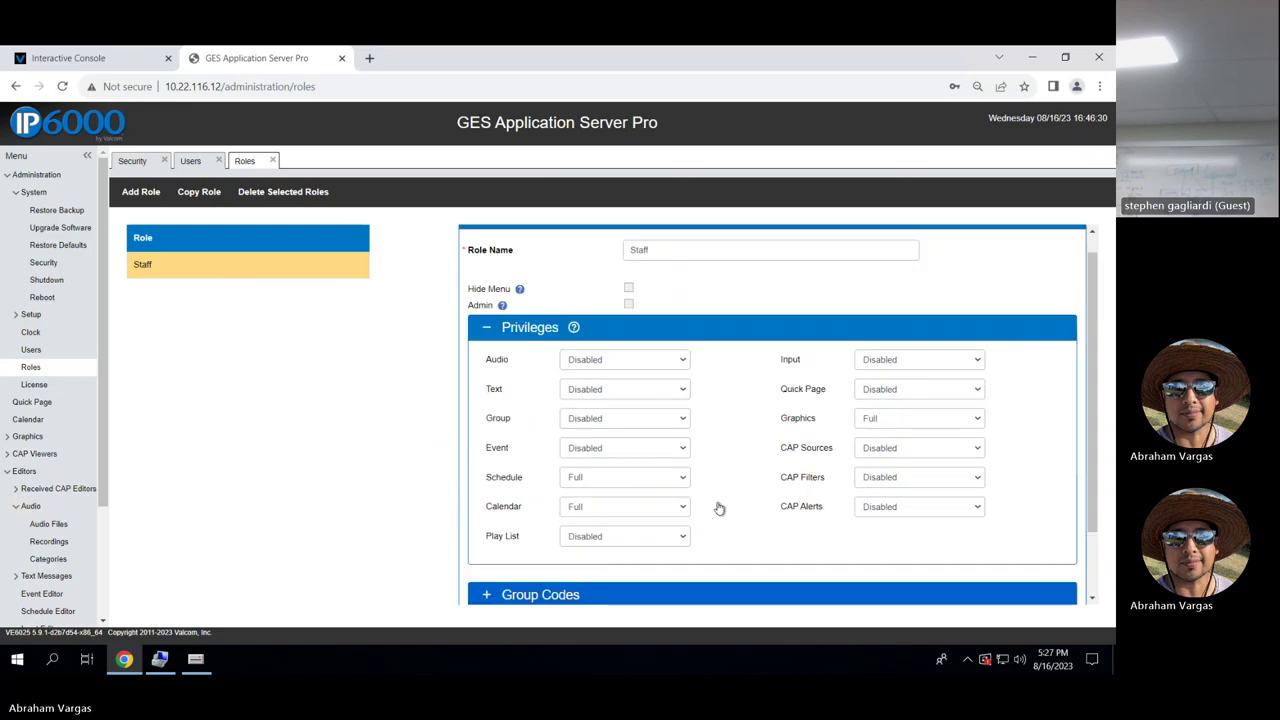
pyautogui.scroll(-2, 718, 507)
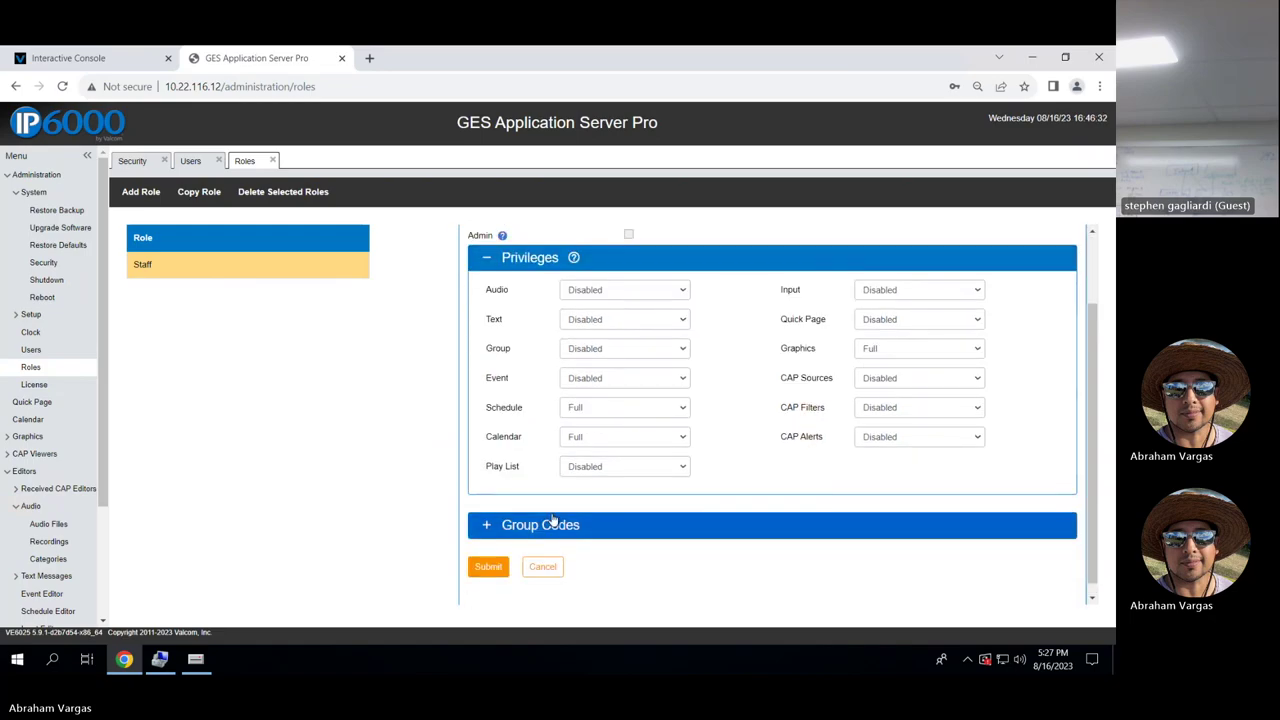
# Review the Staff role's disabled group codes, then collapse both the group codes and privileges sections.
pyautogui.click(497, 525)
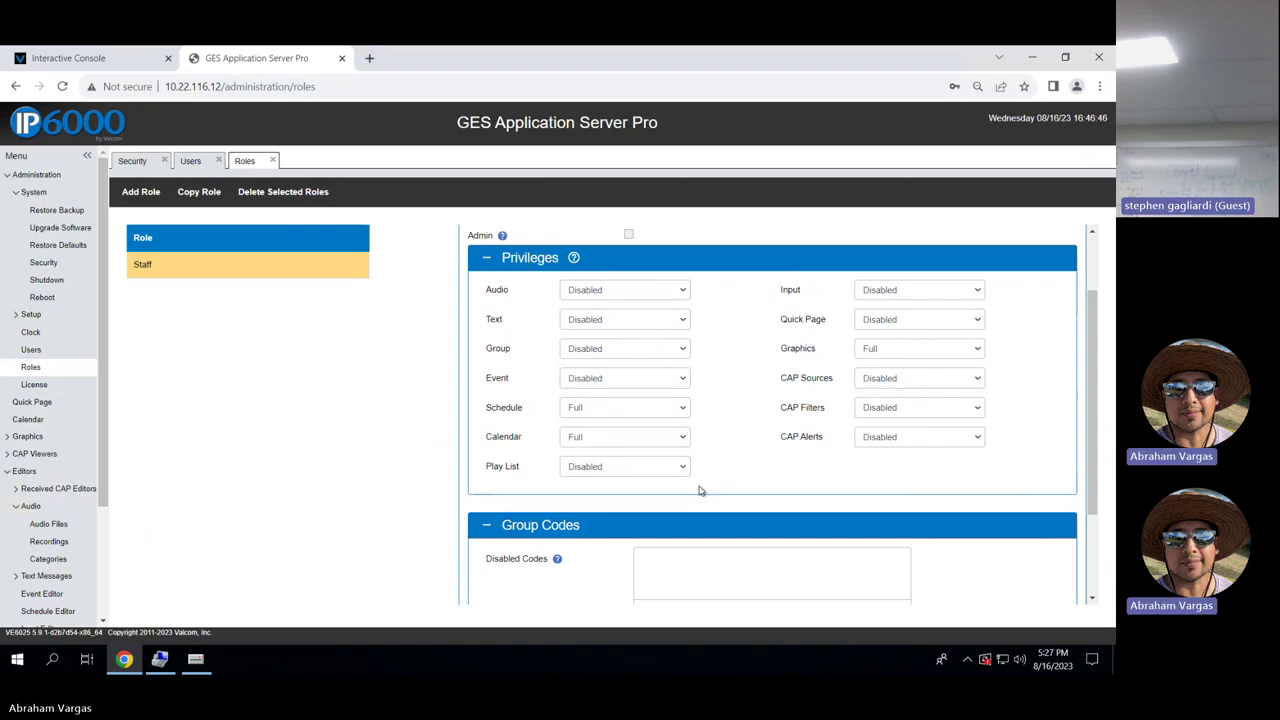
pyautogui.scroll(-1, 700, 490)
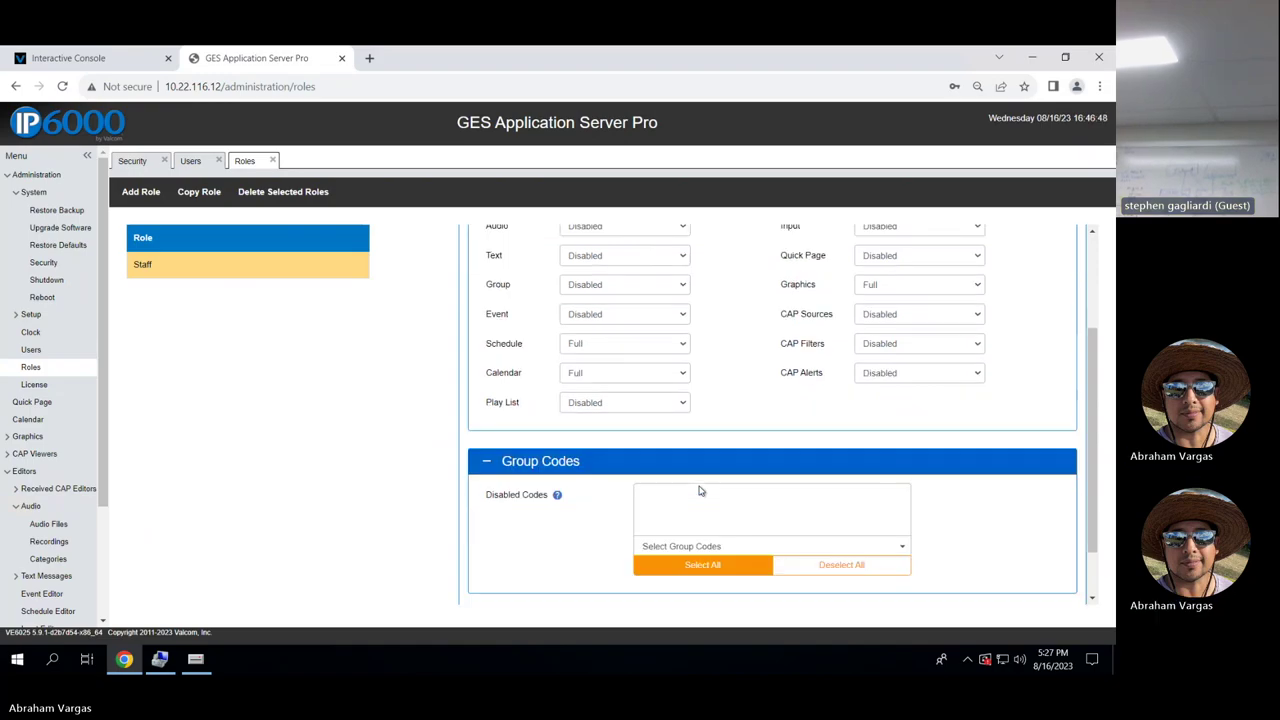
pyautogui.moveTo(559, 504)
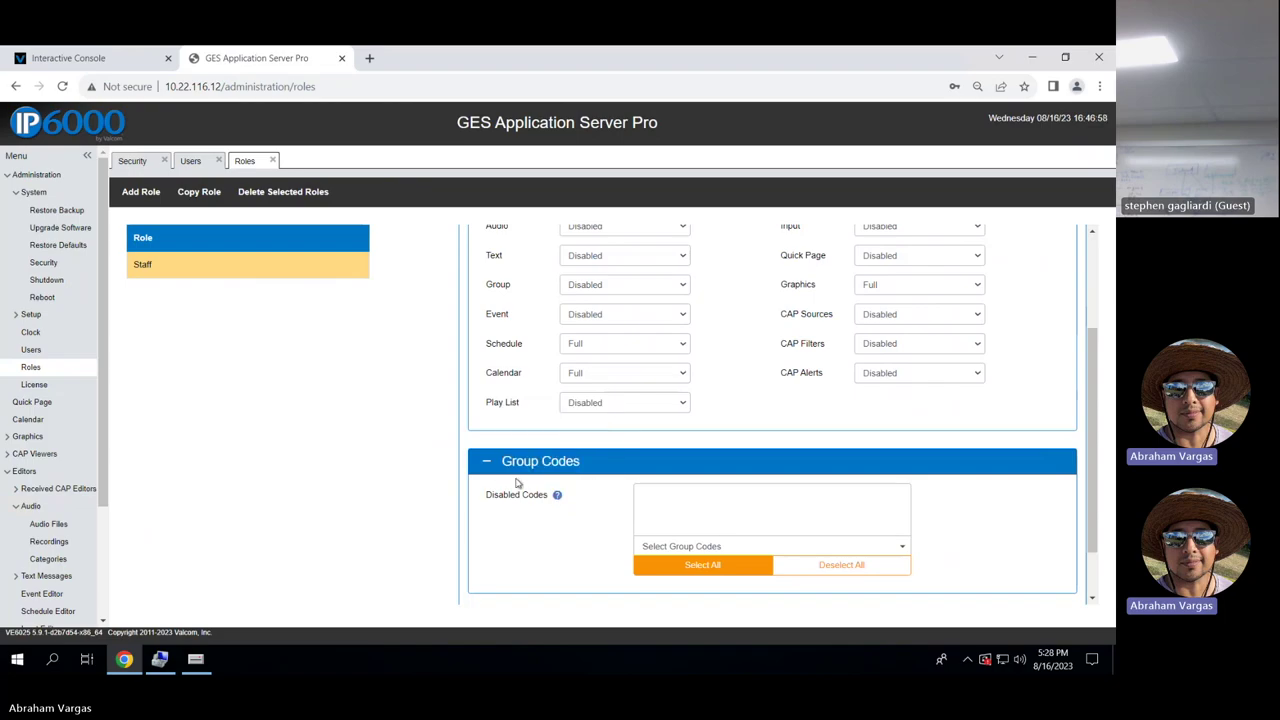
pyautogui.click(489, 461)
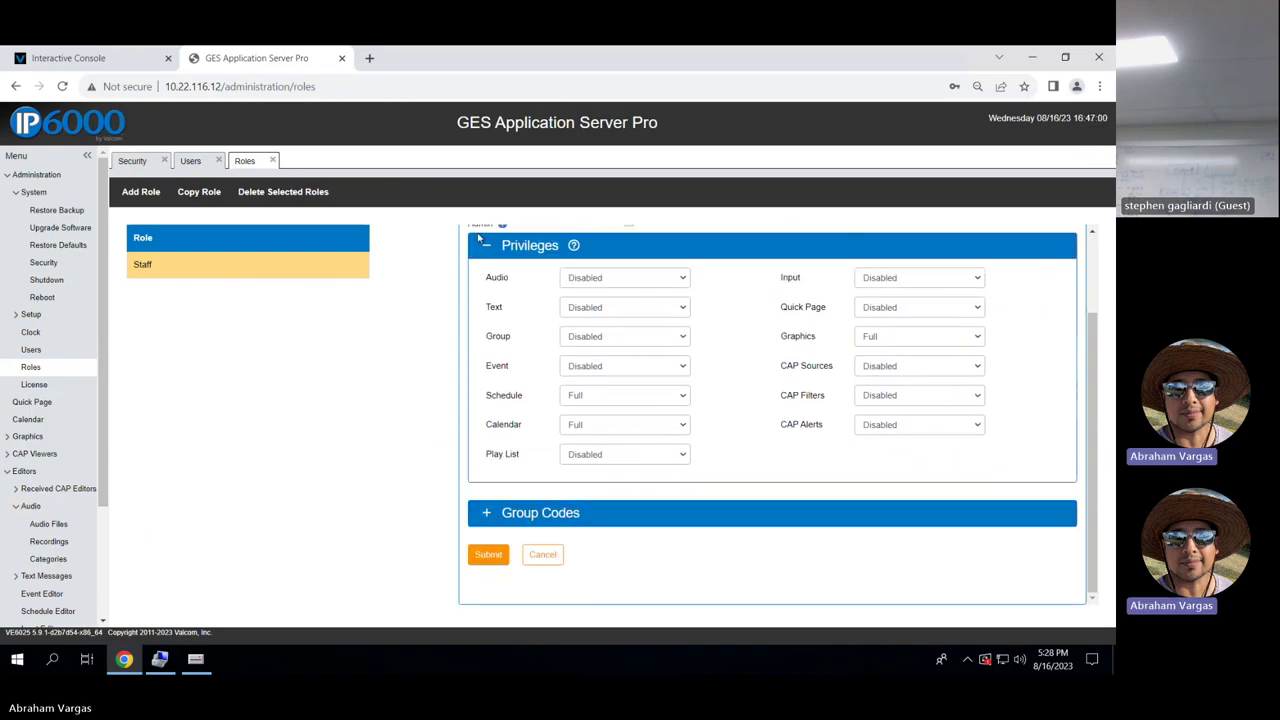
pyautogui.click(485, 244)
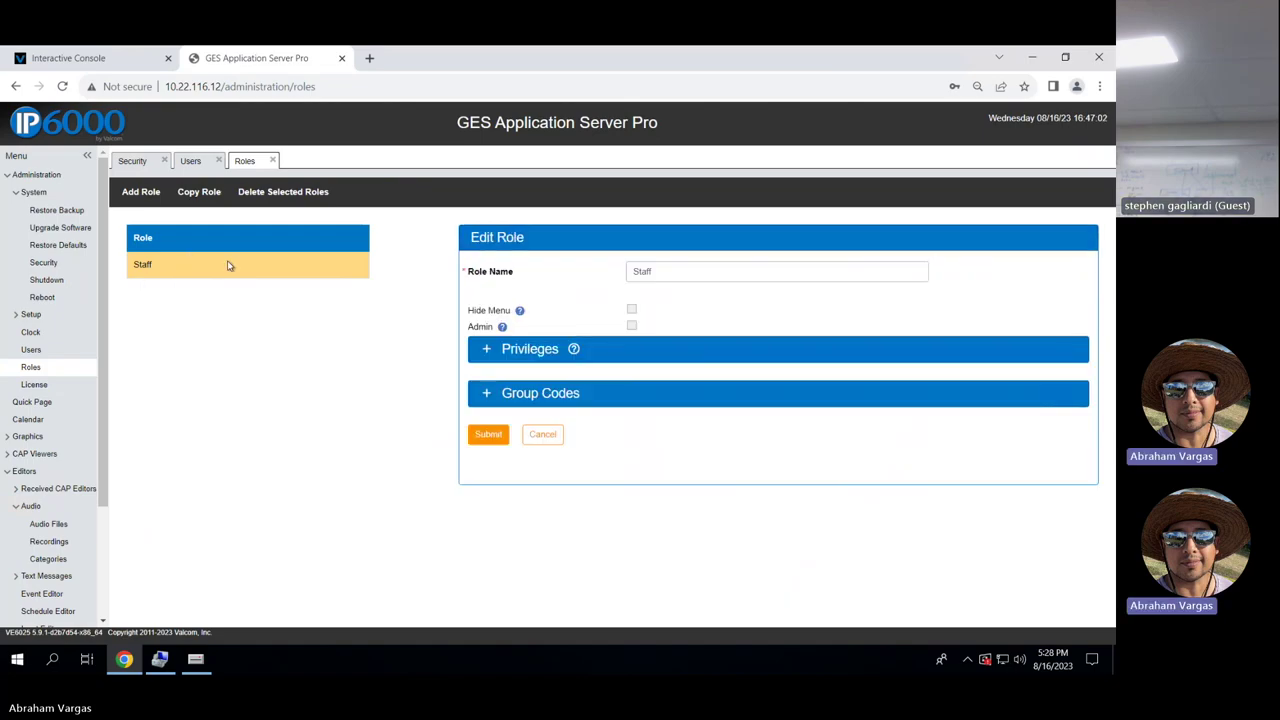
# Open the staff user's Edit User form, check its Staff role and the available startup tabs.
pyautogui.click(31, 349)
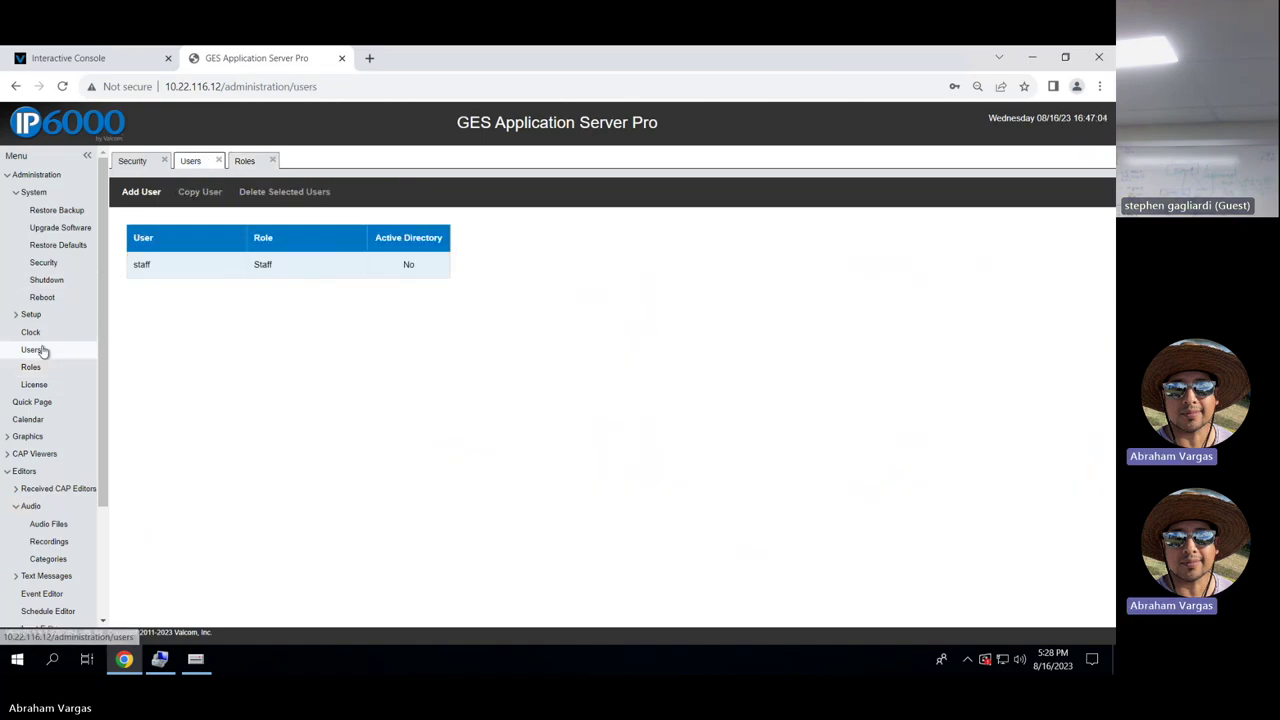
pyautogui.click(216, 263)
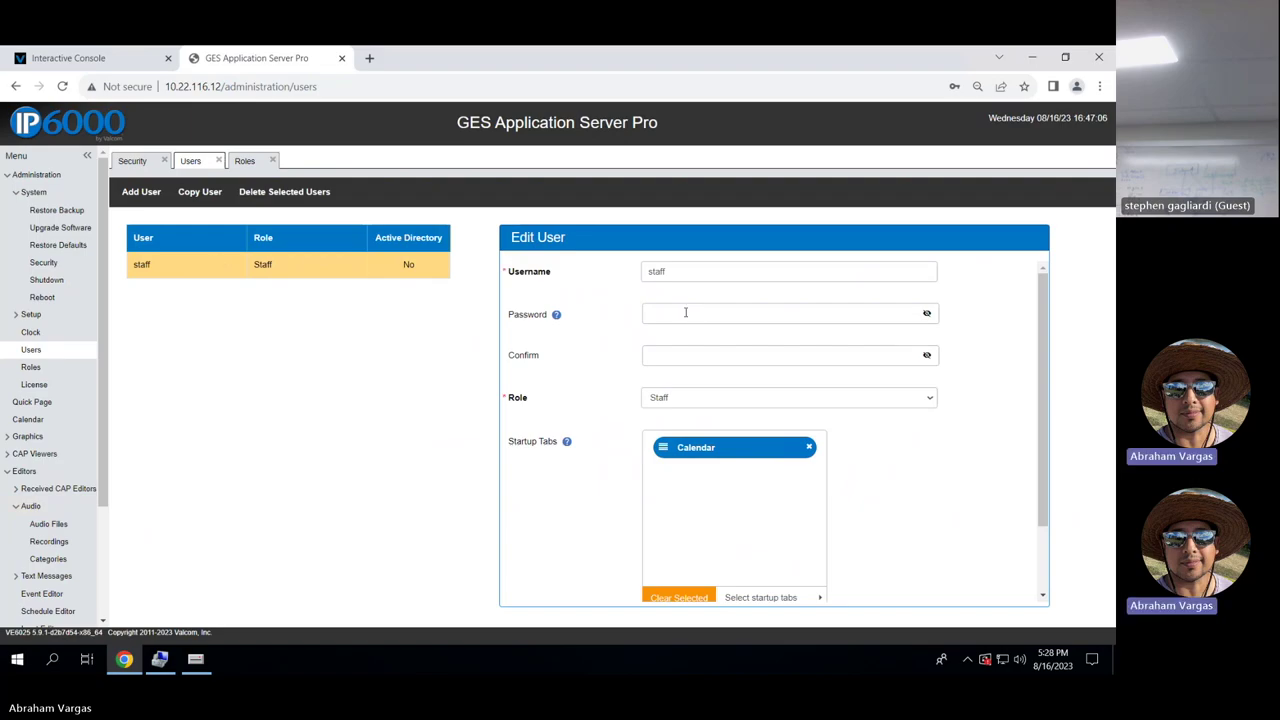
pyautogui.click(712, 404)
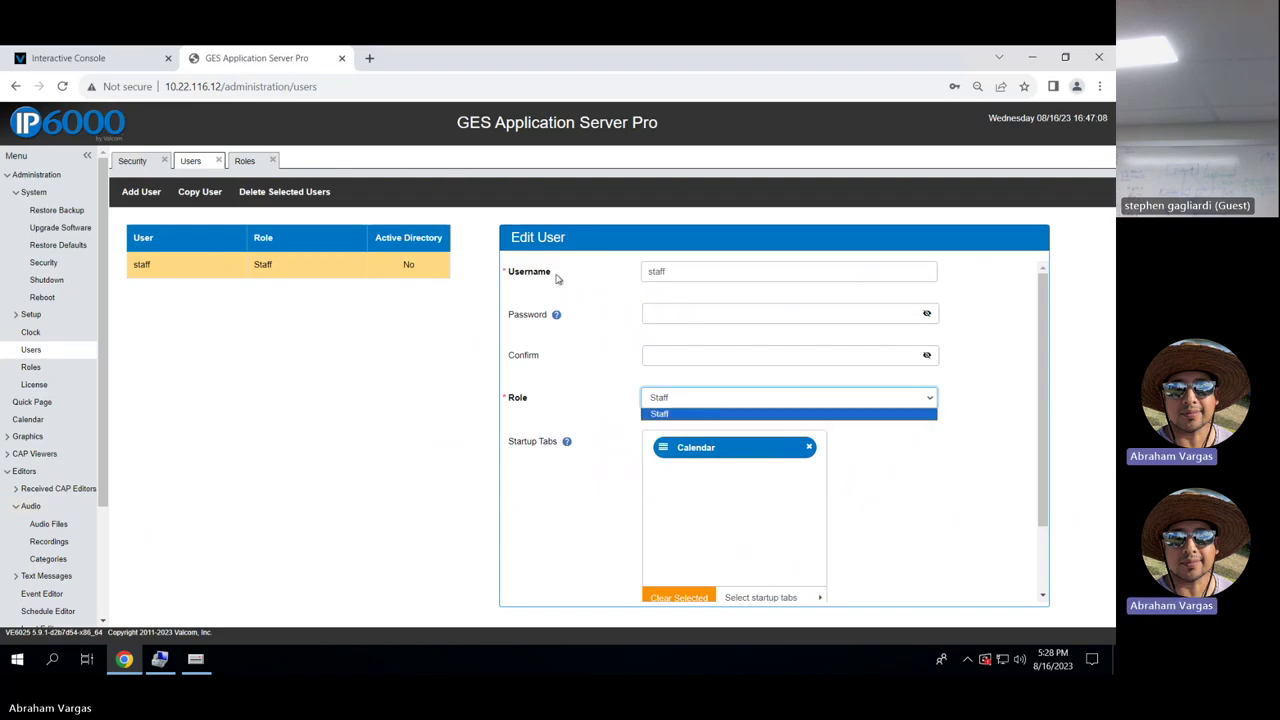
pyautogui.click(910, 440)
pyautogui.scroll(-2, 763, 390)
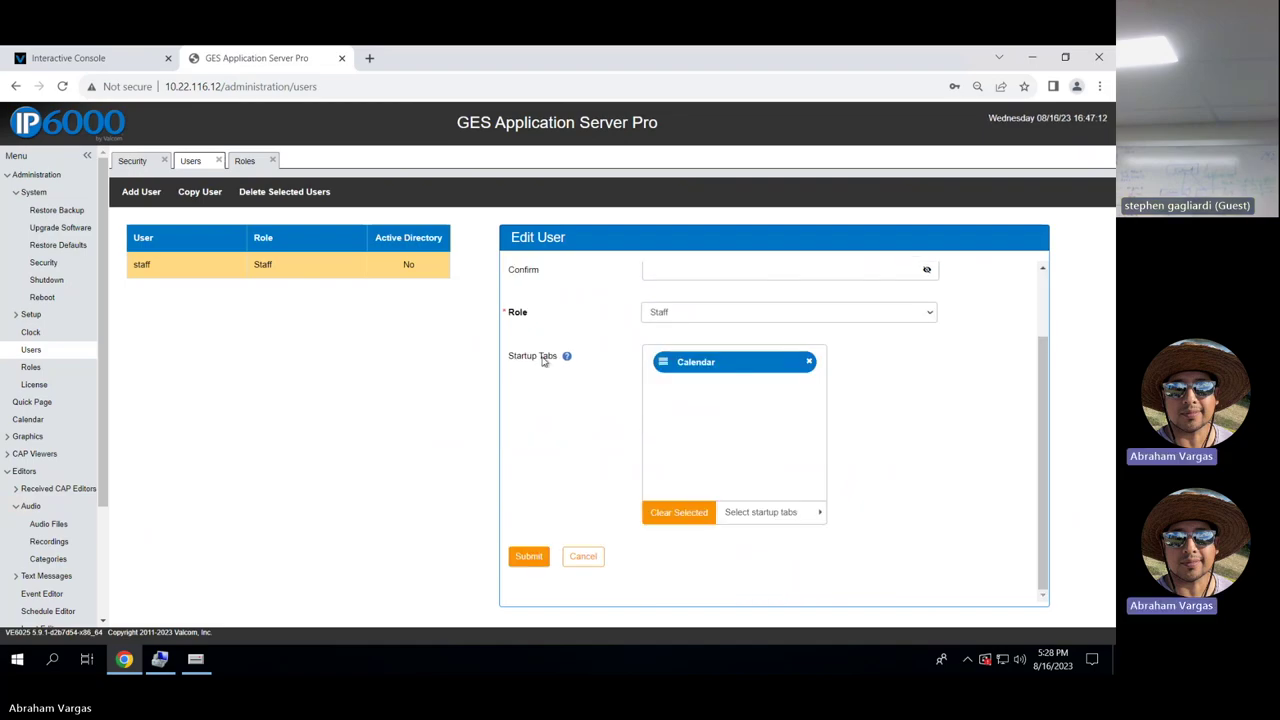
pyautogui.click(812, 513)
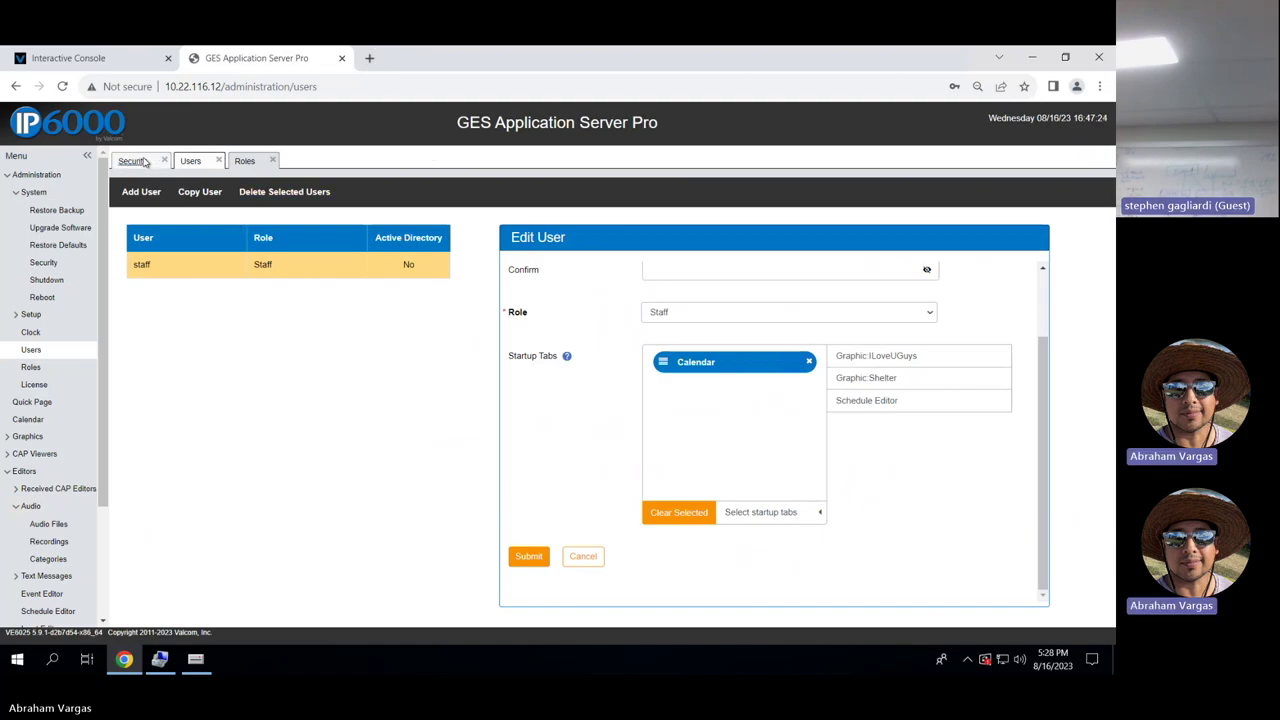
# In a new browser tab, load 10.22.116.12 and fill in the staff user name.
pyautogui.click(369, 58)
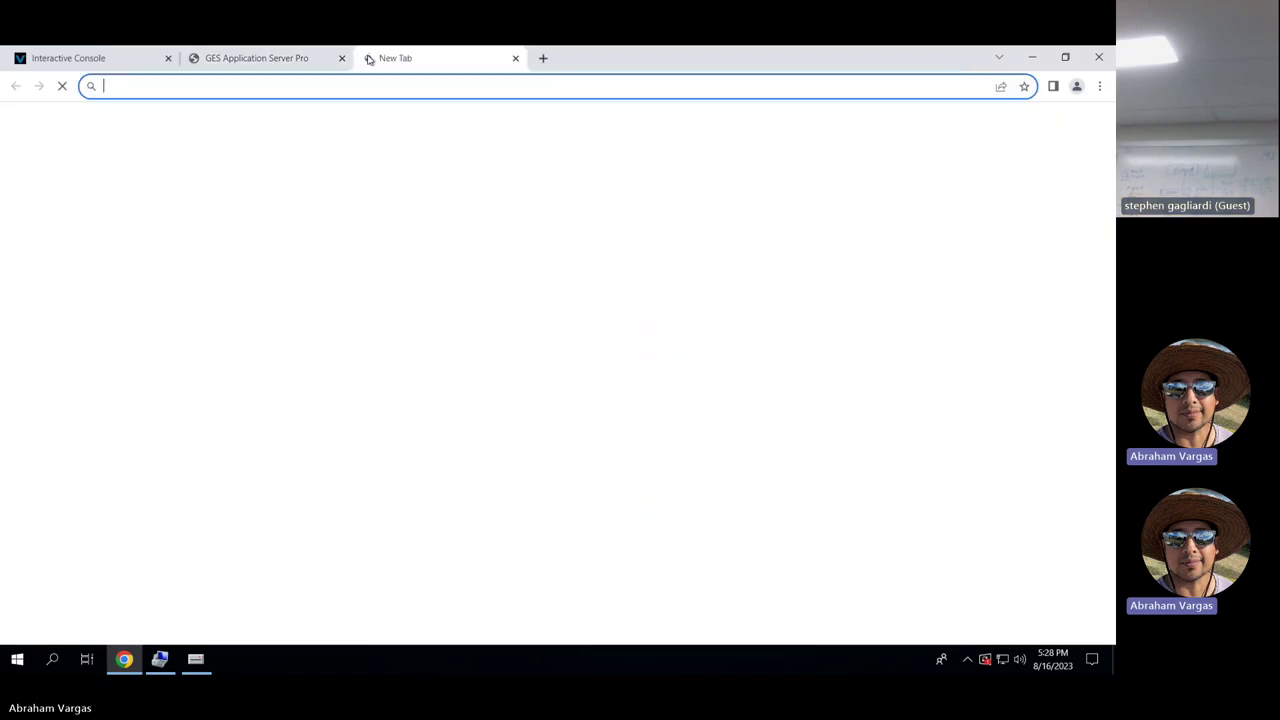
pyautogui.write('10.22.')
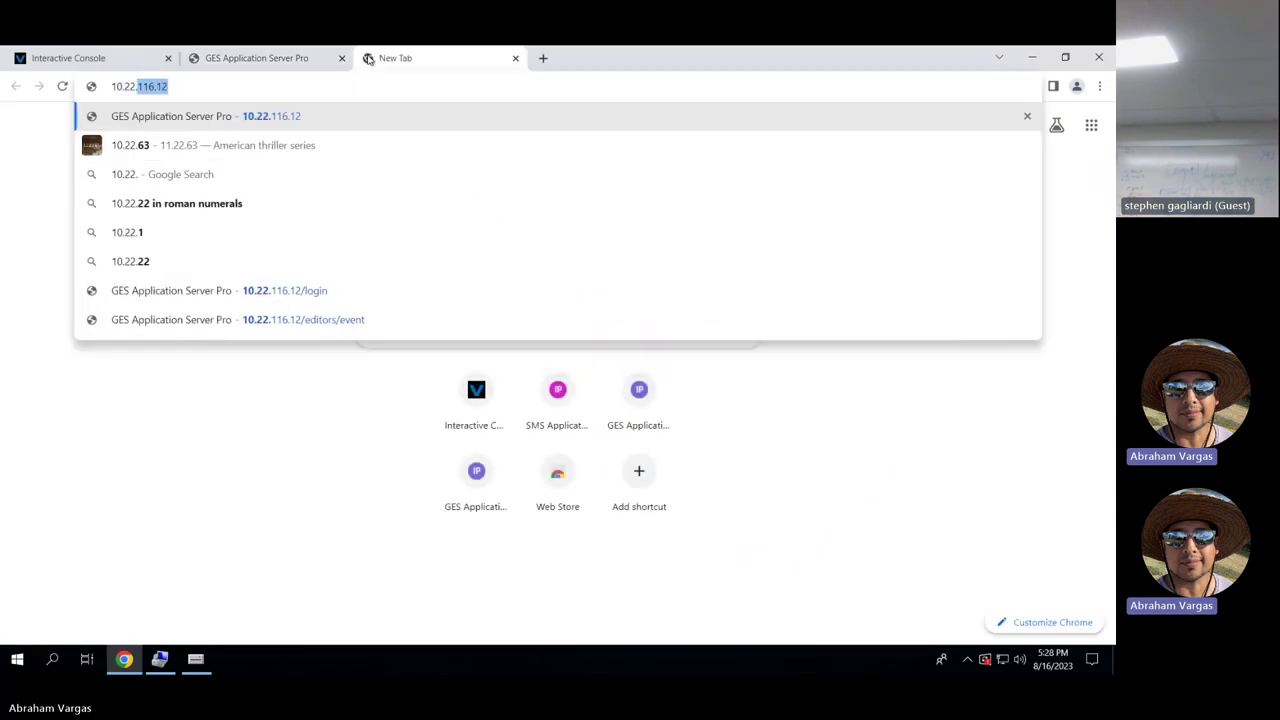
pyautogui.write('116.12')
pyautogui.press('Return')
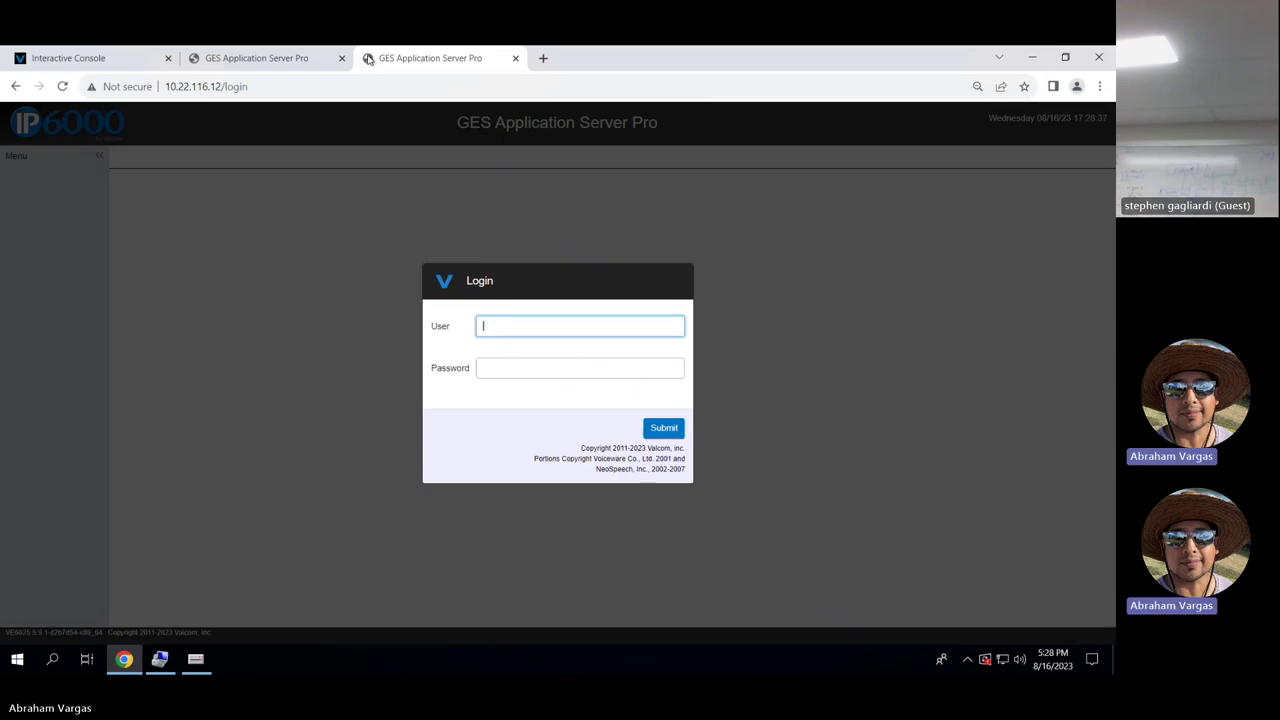
pyautogui.write('sta')
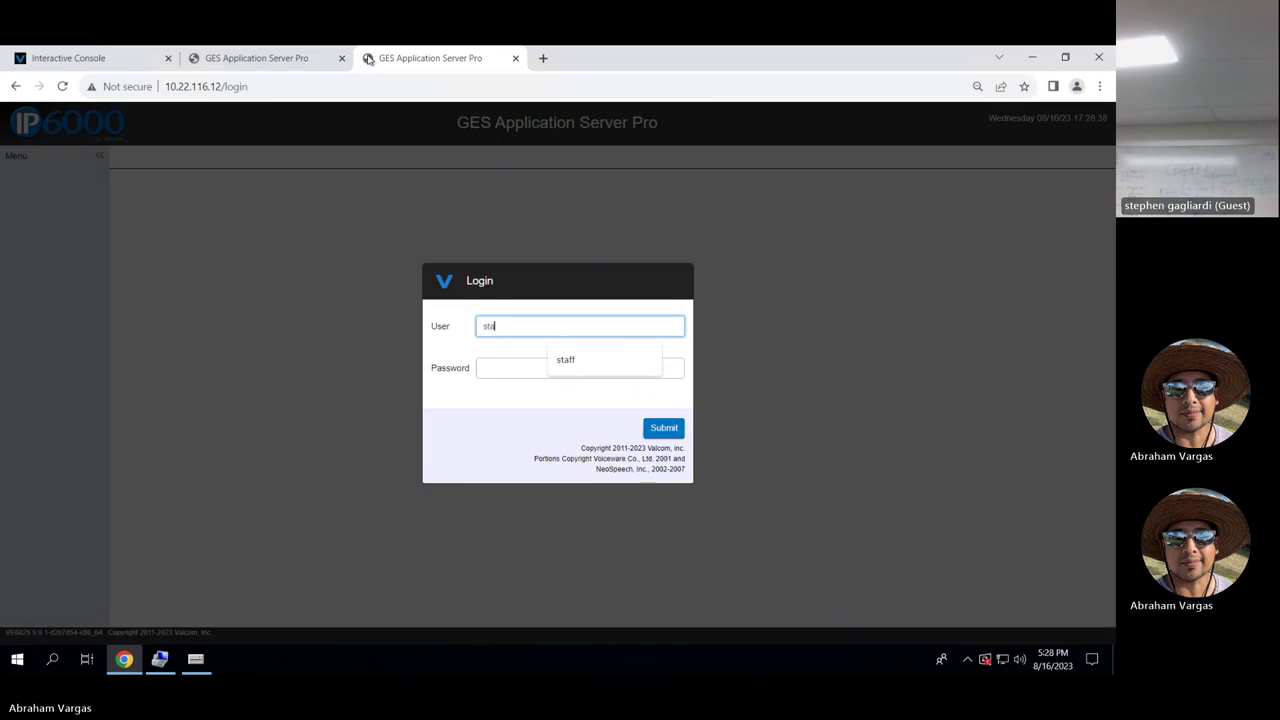
pyautogui.write('ff')
pyautogui.press('Tab')
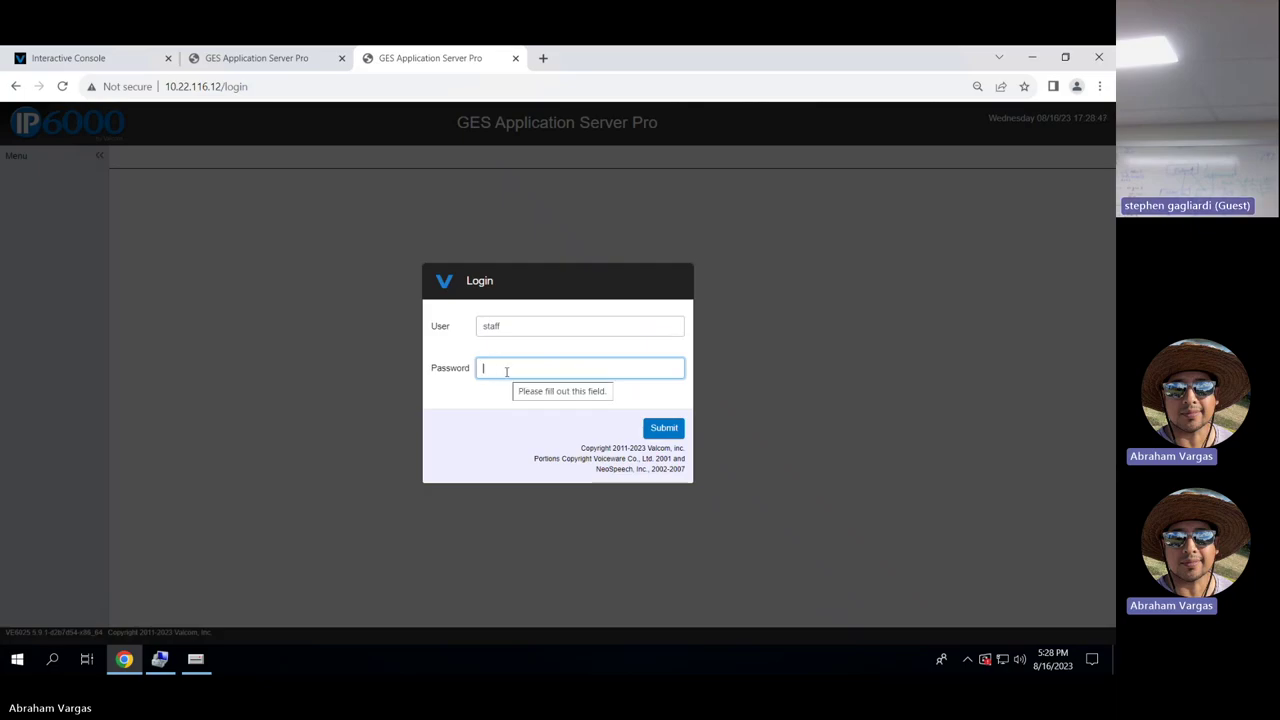
# Return to the admin users tab, then show the SMS IP6K Head End details in VIP-102B.
pyautogui.moveTo(580, 50)
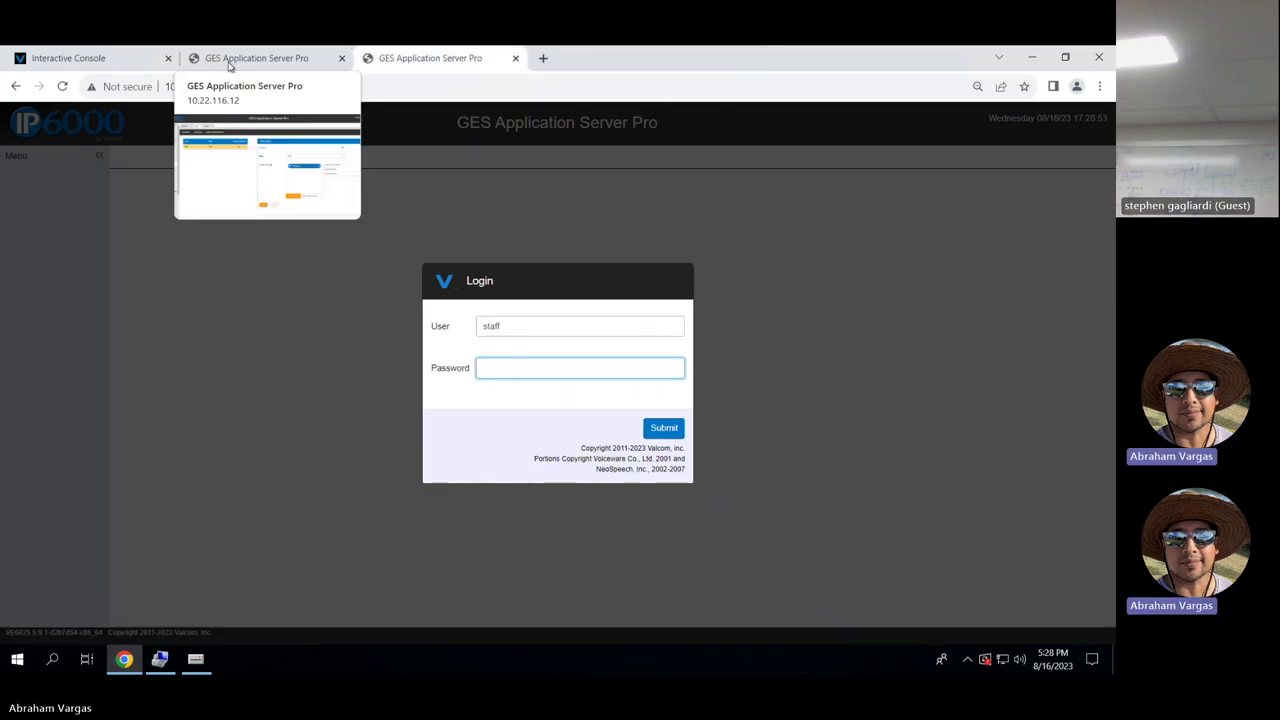
pyautogui.click(238, 57)
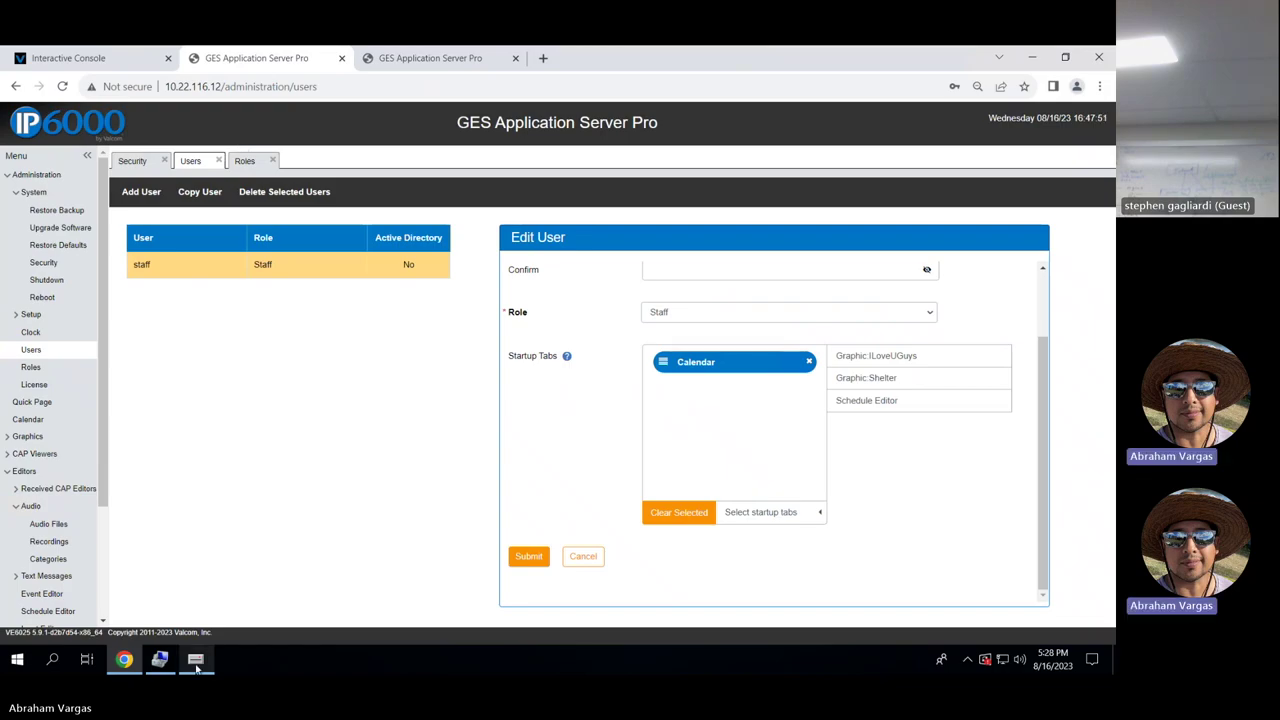
pyautogui.hotkey('alt', 'Tab')
pyautogui.click(93, 171)
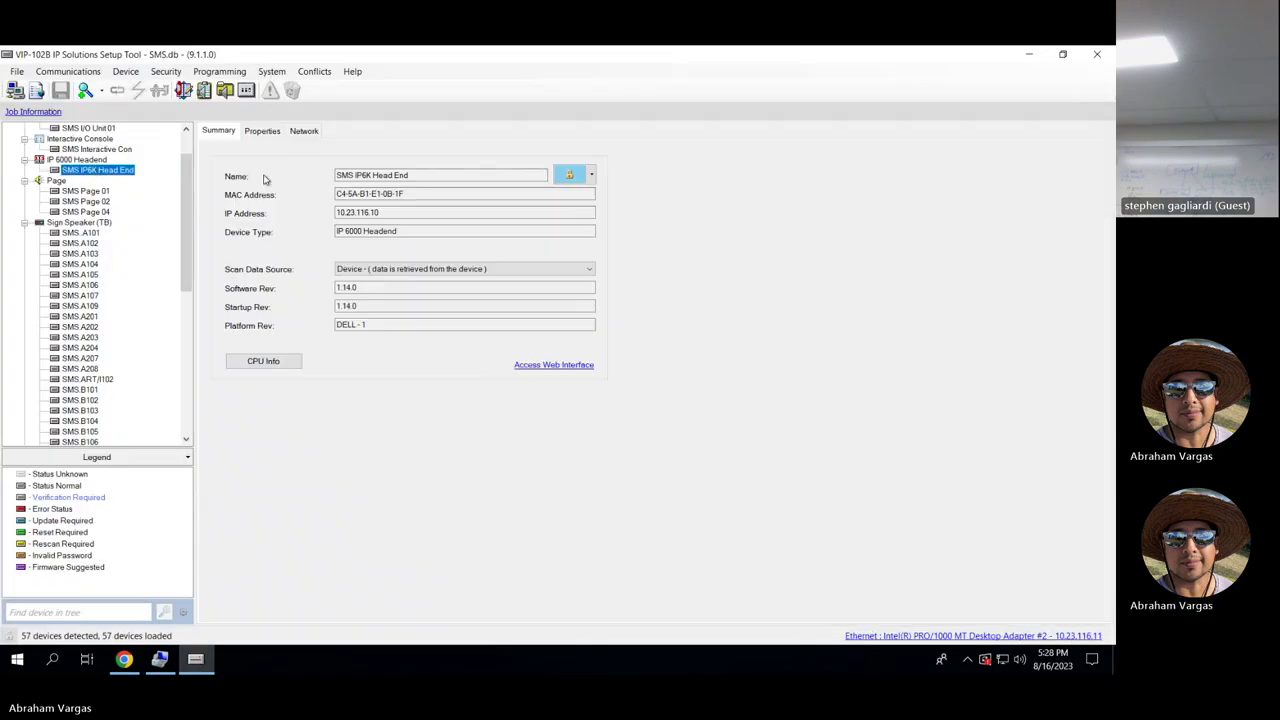
# Review the SMS Interactive Con channel's dial code and audio settings, then return to Chrome.
pyautogui.click(115, 150)
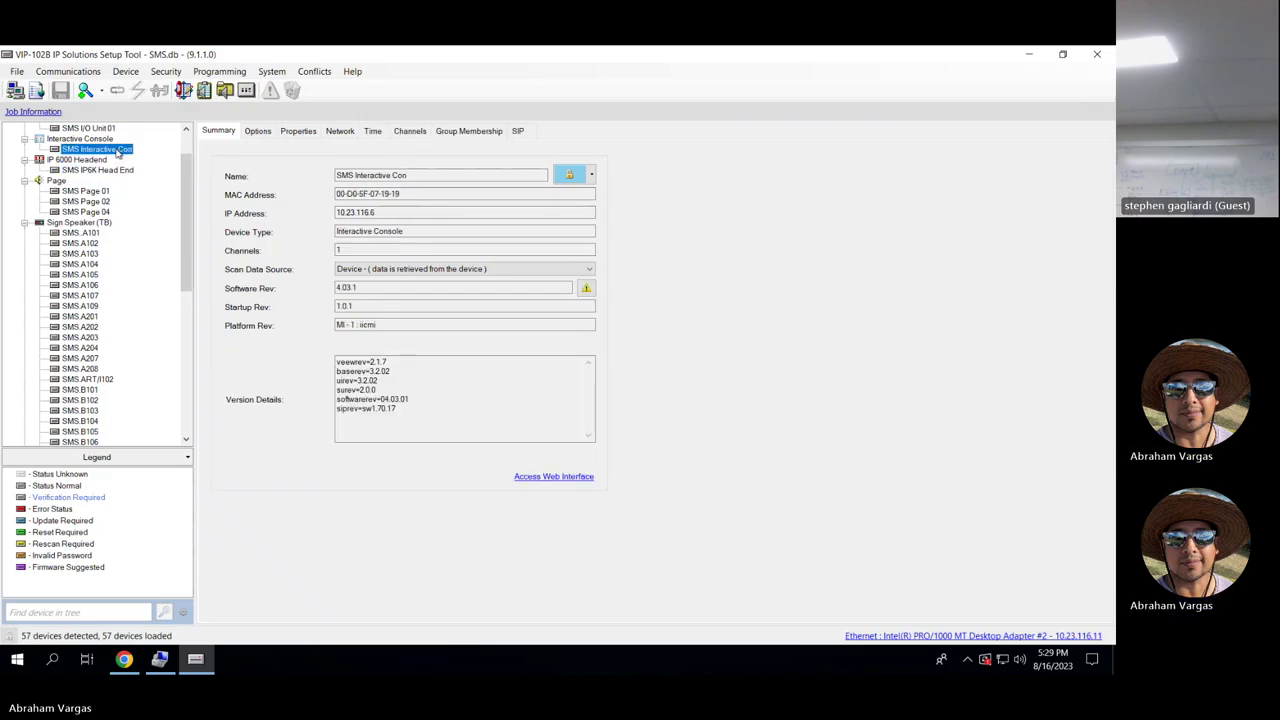
pyautogui.click(410, 131)
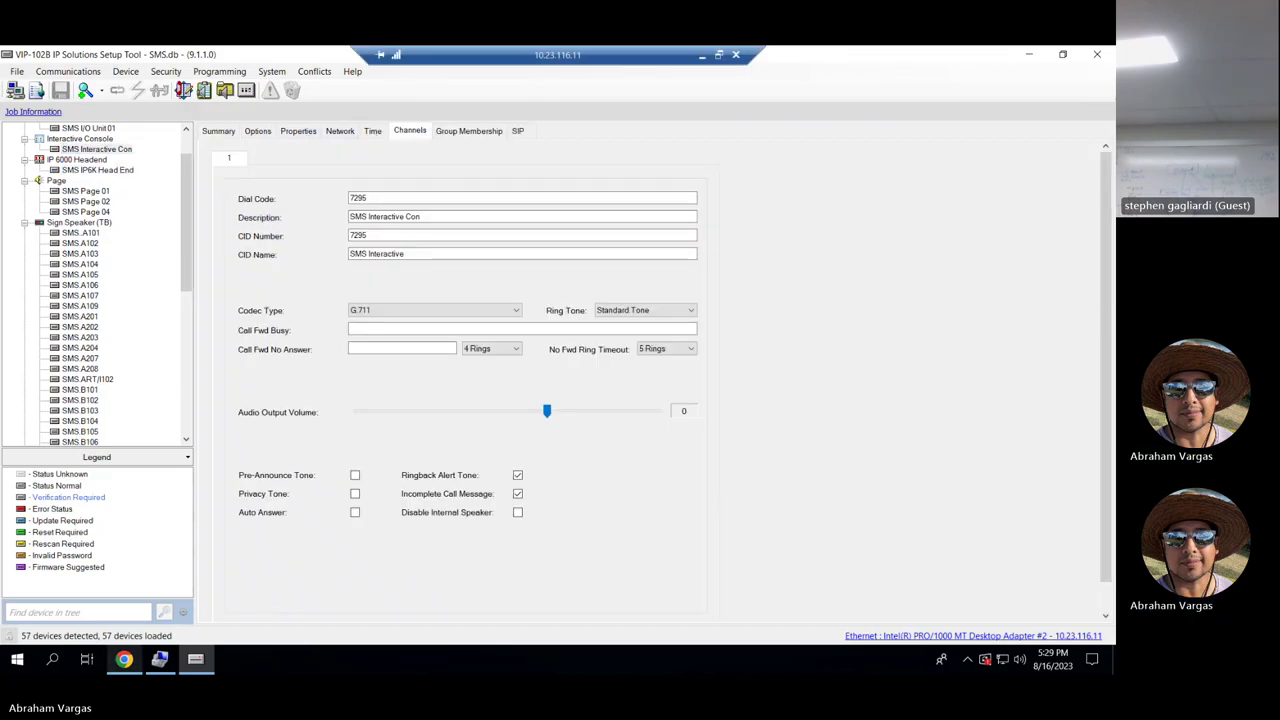
pyautogui.click(124, 660)
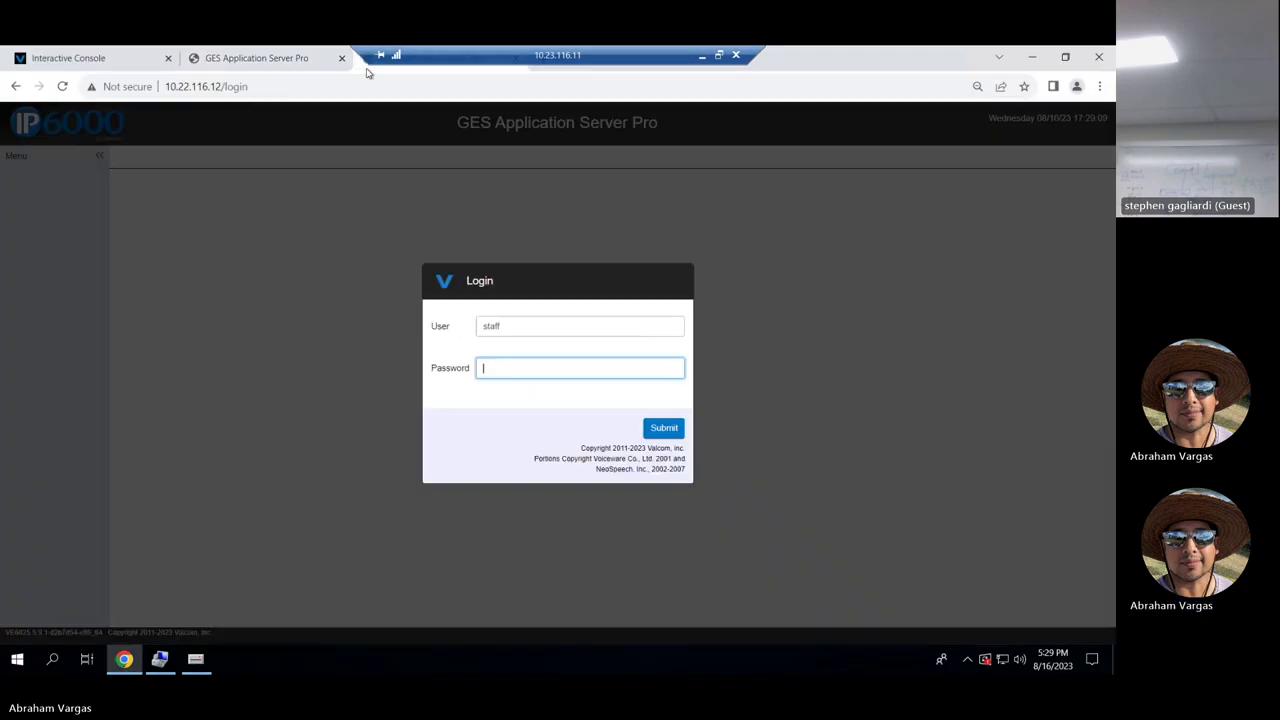
# Try the staff login, resubmit after Invalid Login, then switch to the Interactive Console tab.
pyautogui.write('••••••••')
pyautogui.press('Return')
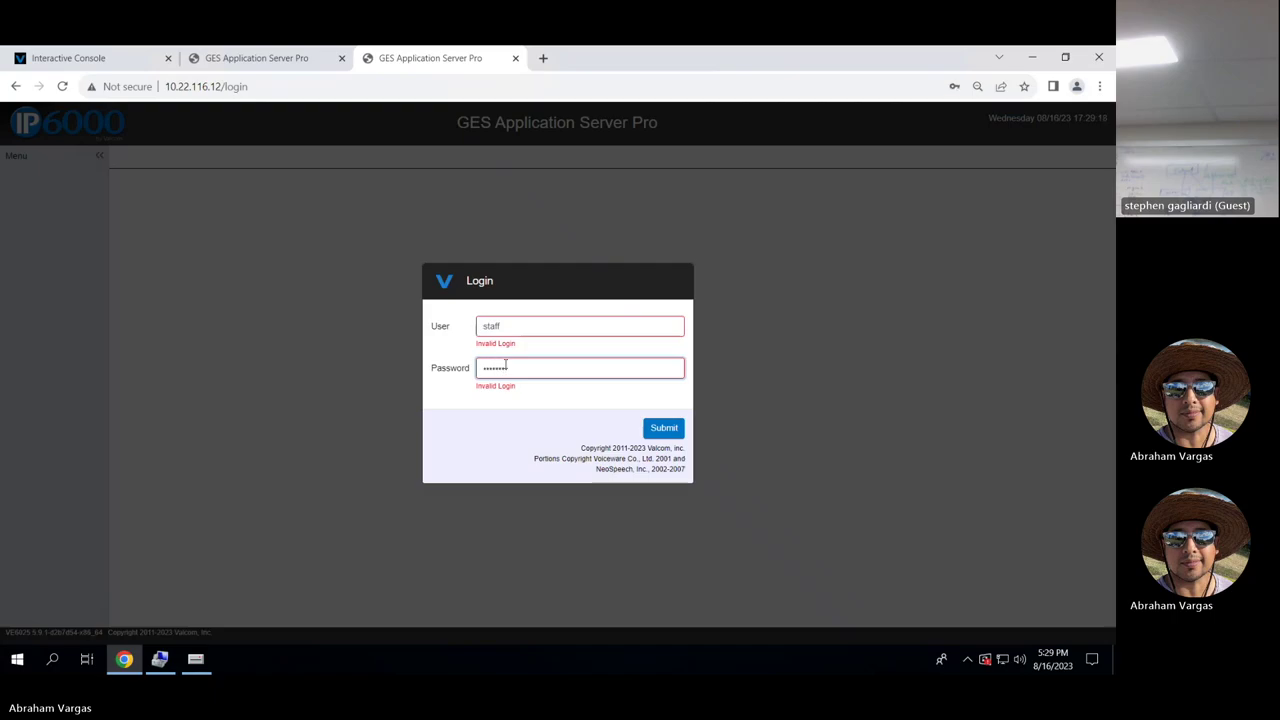
pyautogui.click(652, 430)
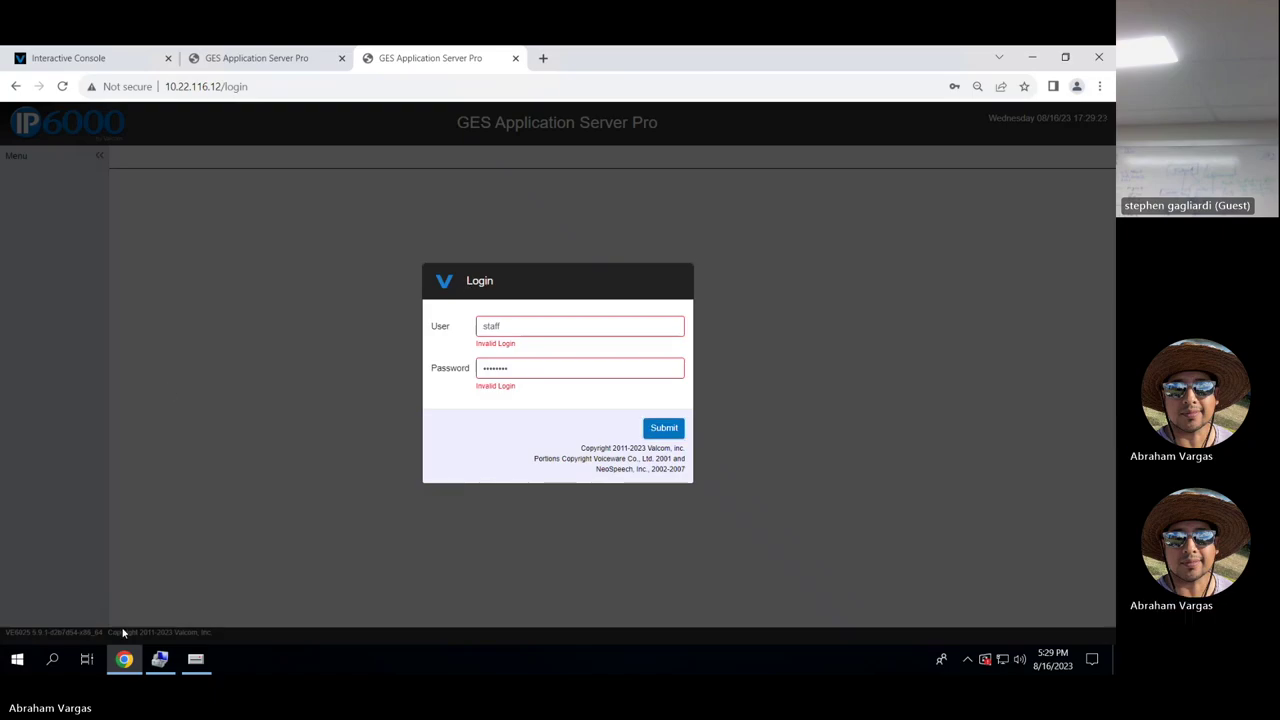
pyautogui.moveTo(116, 50)
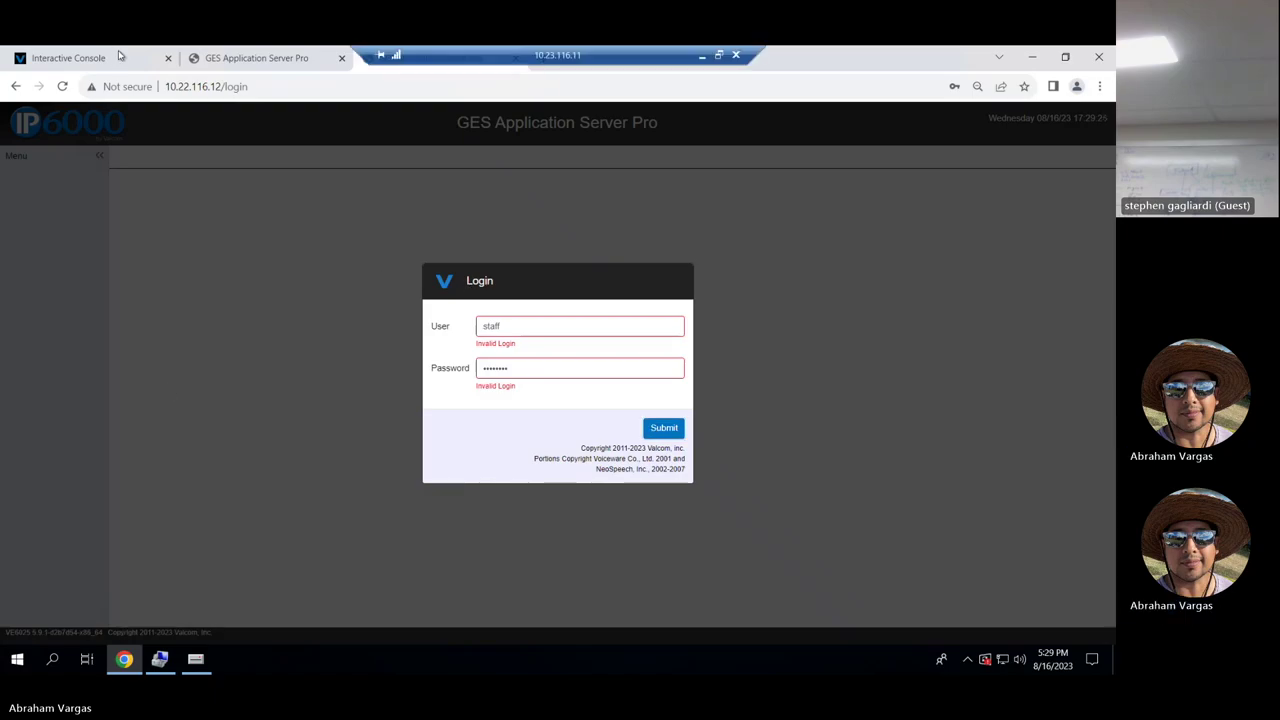
pyautogui.click(118, 56)
# In the Setup Tool, show the SMS Application Server Pro device settings with dial code 7264.
pyautogui.click(252, 58)
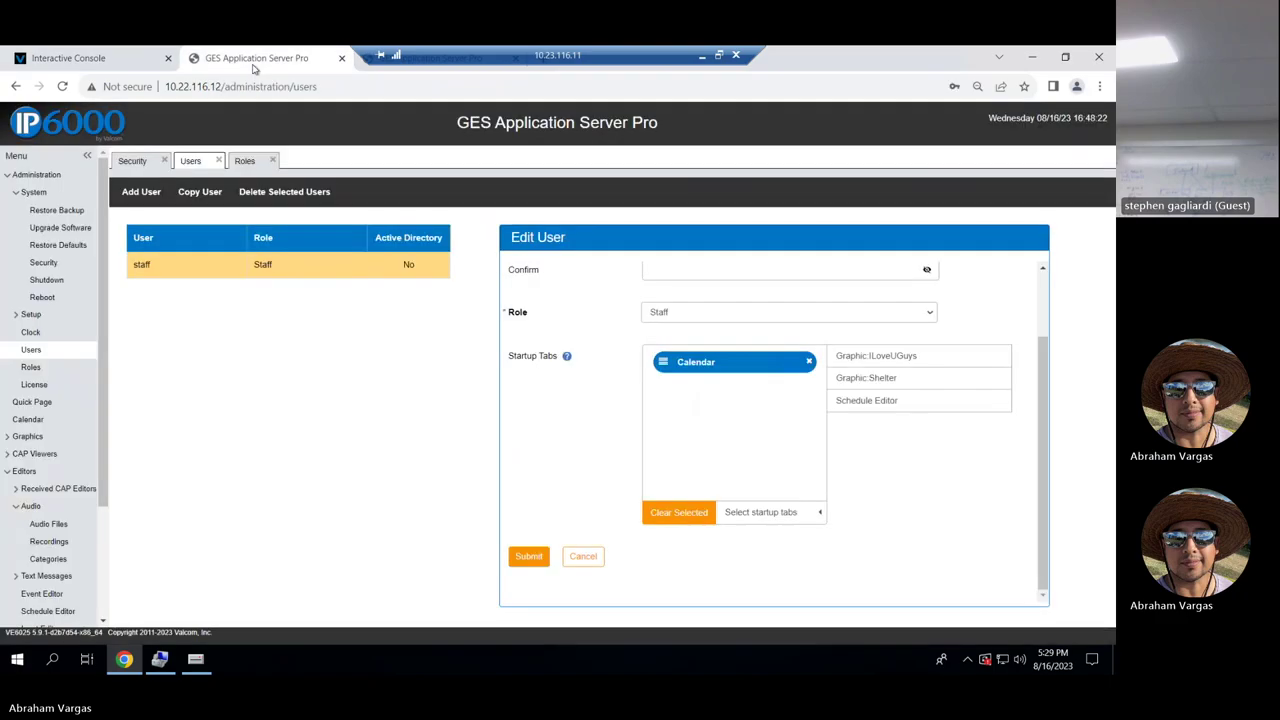
pyautogui.click(192, 660)
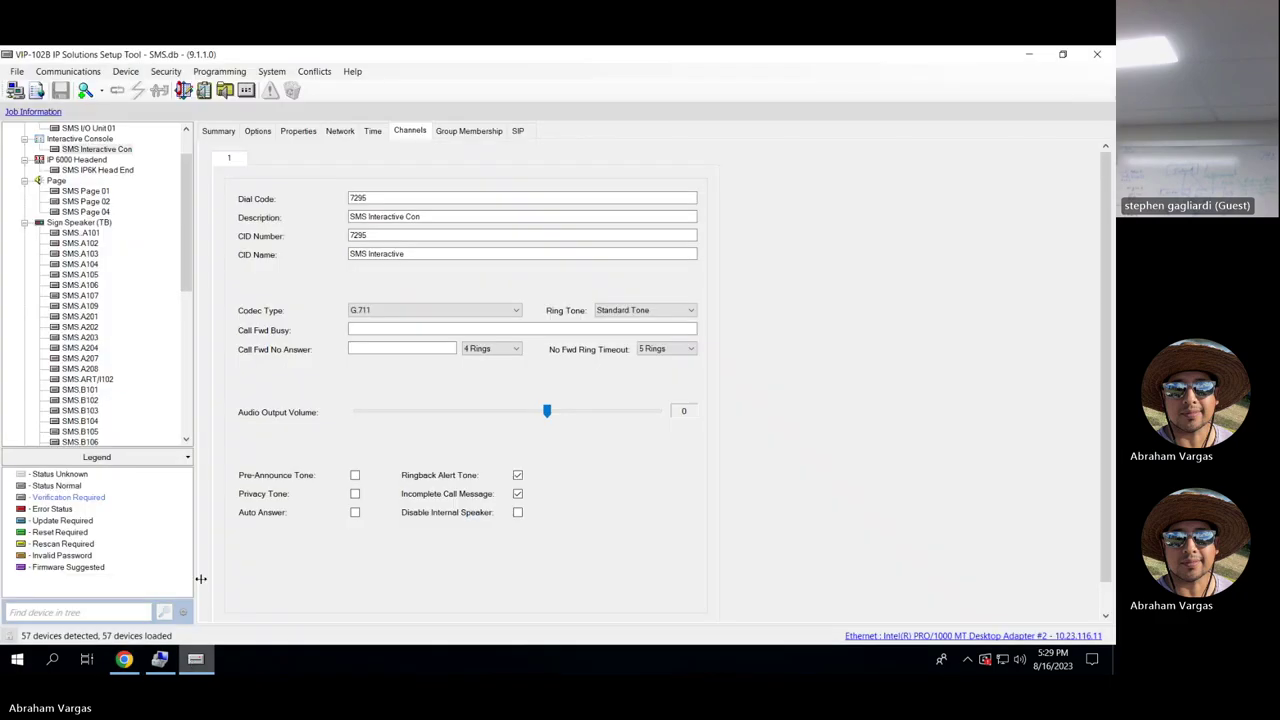
pyautogui.scroll(2, 188, 235)
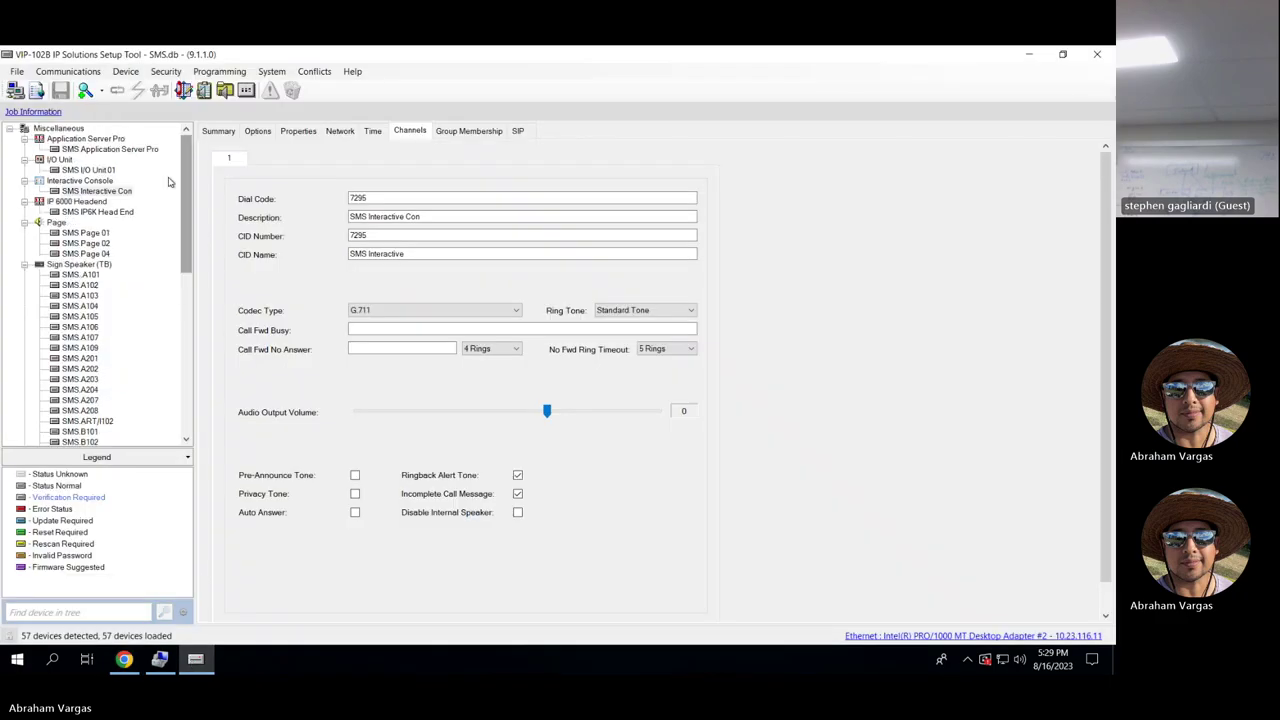
pyautogui.click(140, 150)
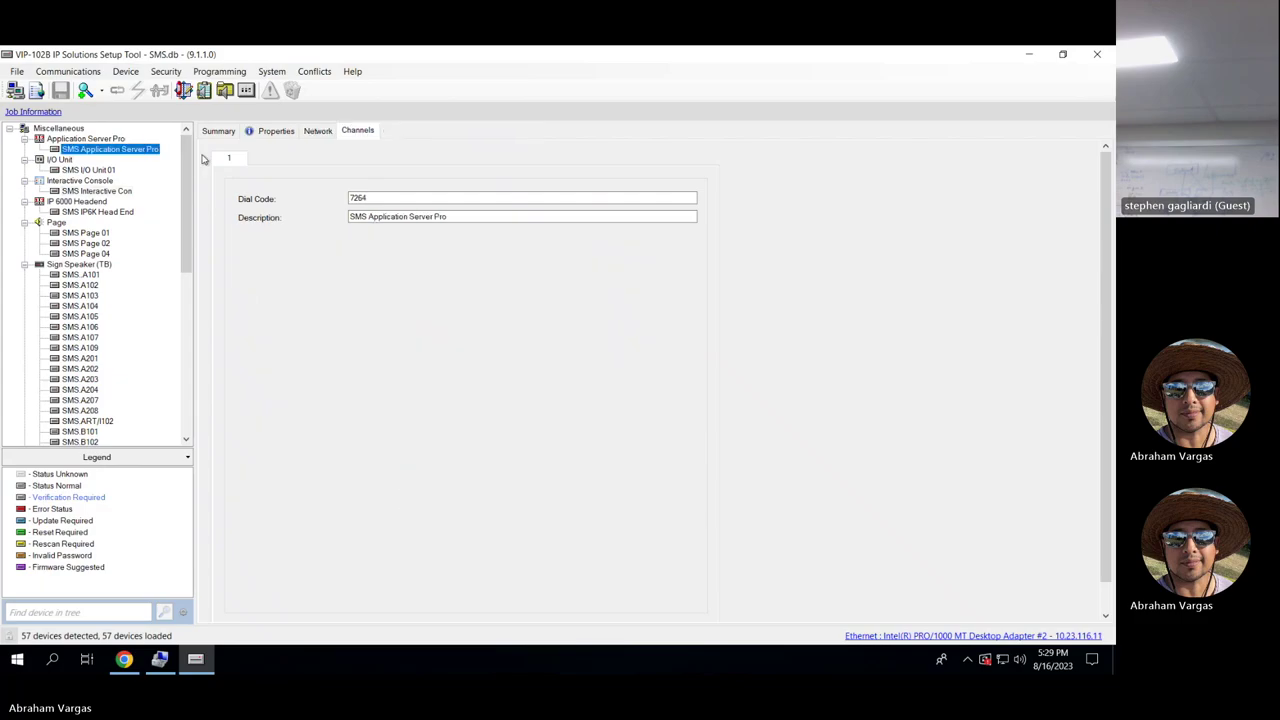
pyautogui.moveTo(499, 50)
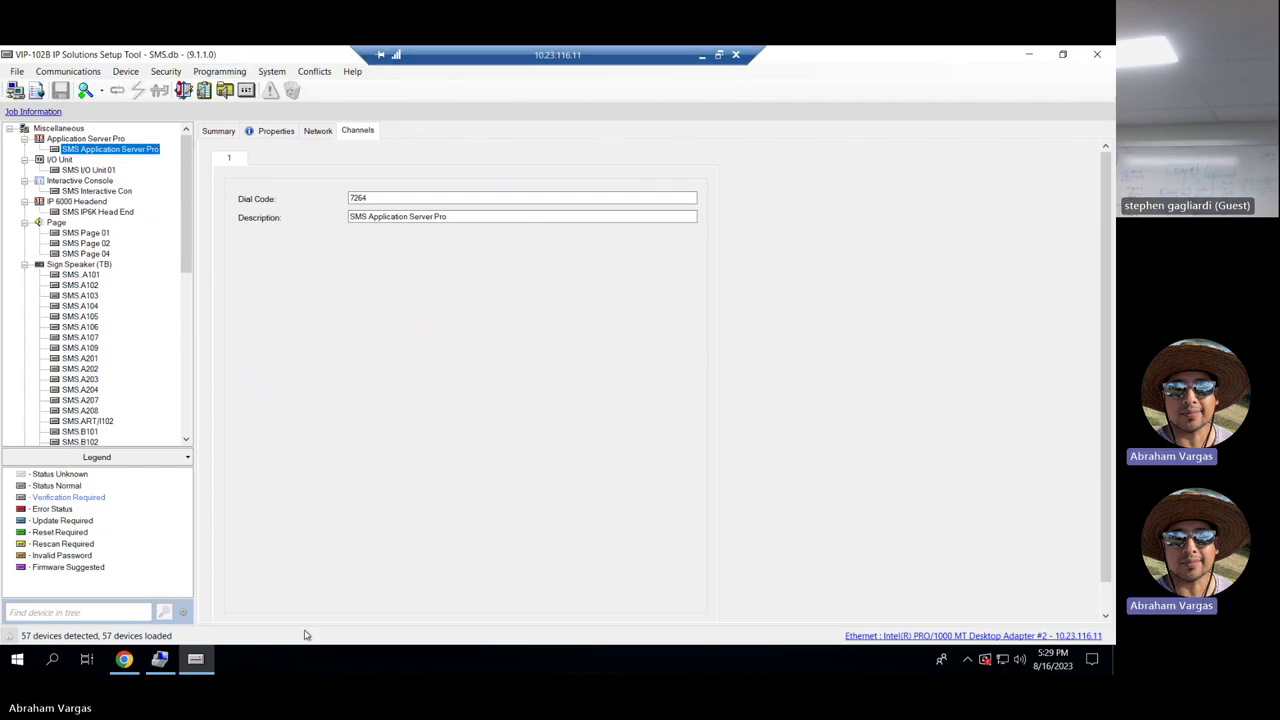
pyautogui.moveTo(140, 662)
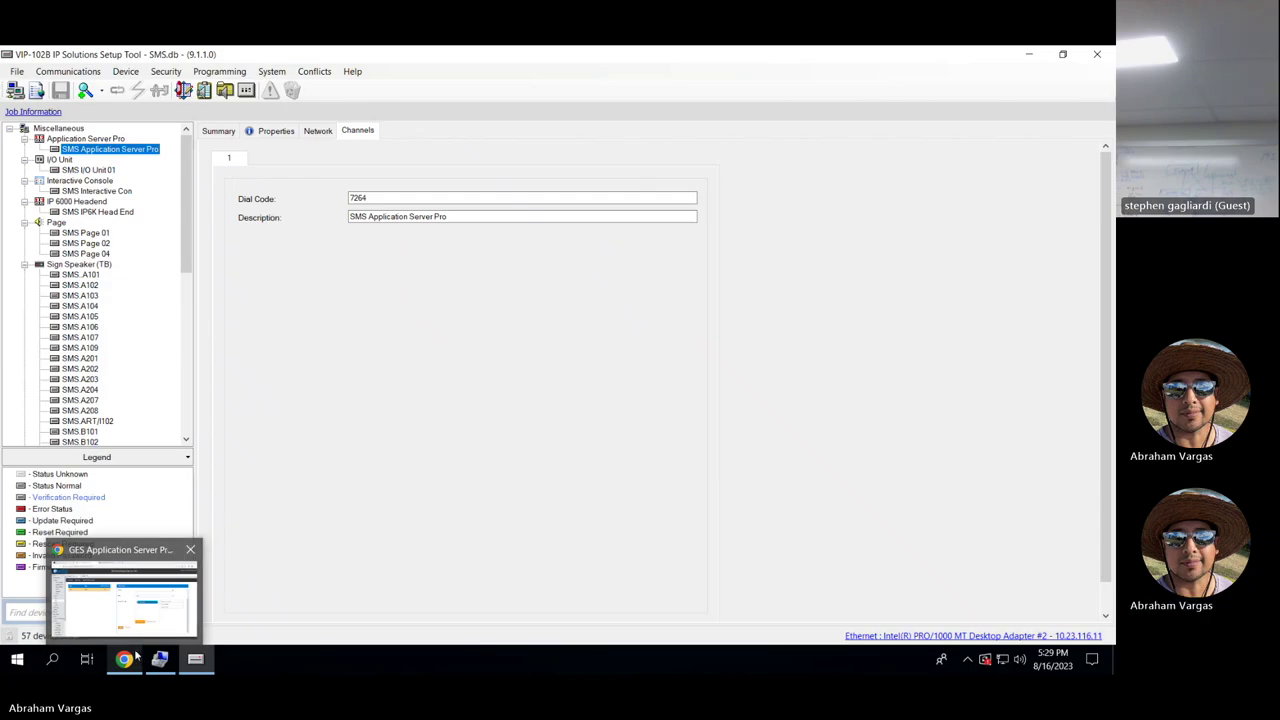
pyautogui.click(137, 661)
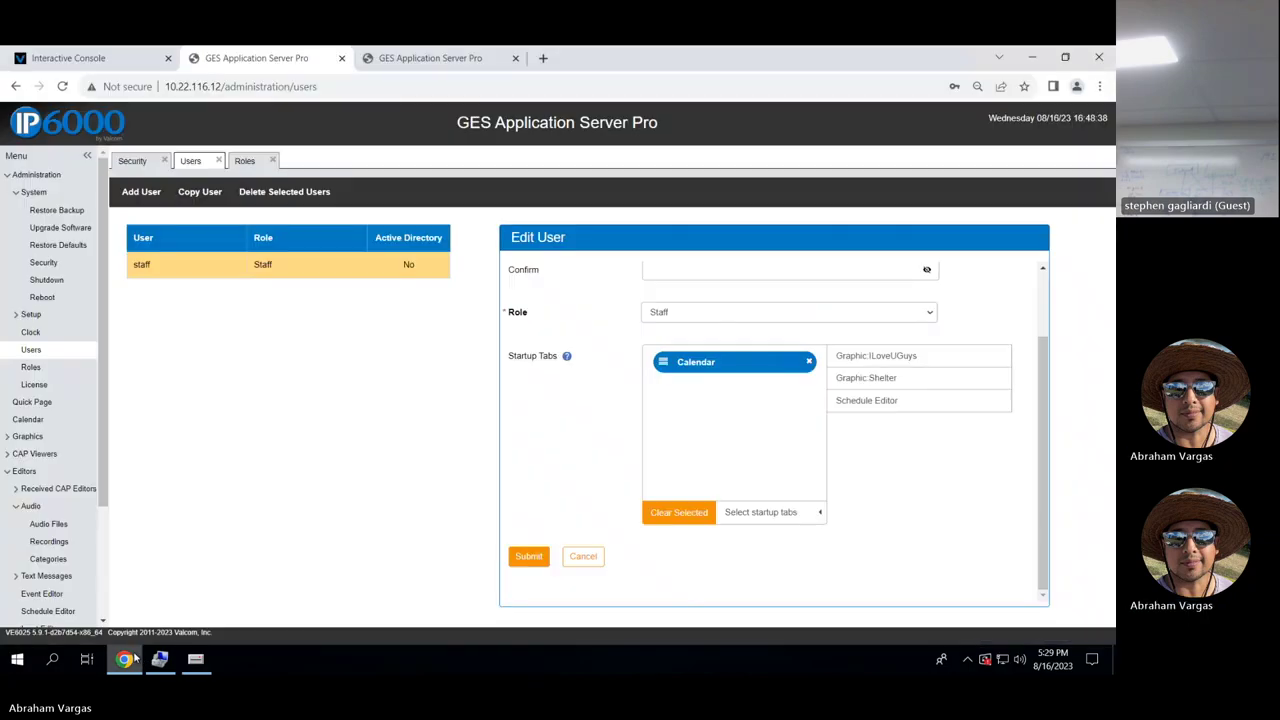
# Load 10.23.116.12 in the browser tab holding the login page.
pyautogui.click(323, 89)
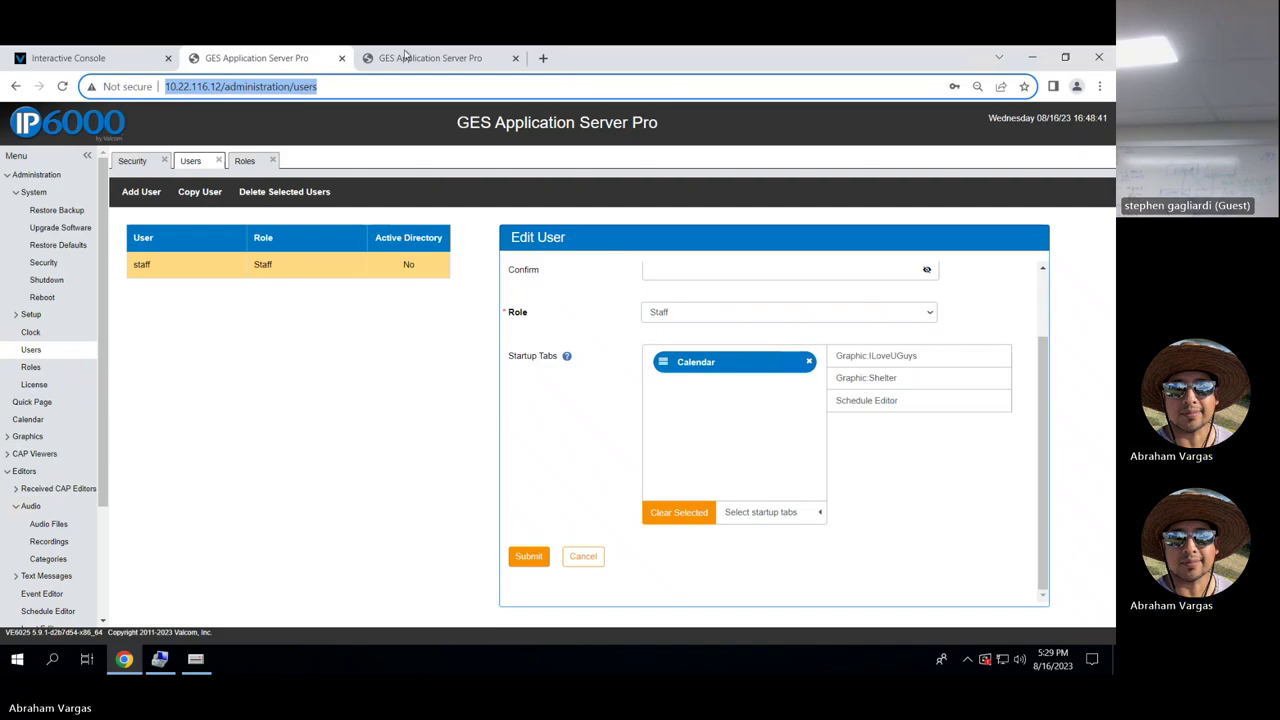
pyautogui.click(408, 57)
pyautogui.click(272, 85)
pyautogui.write('10.23.116.12')
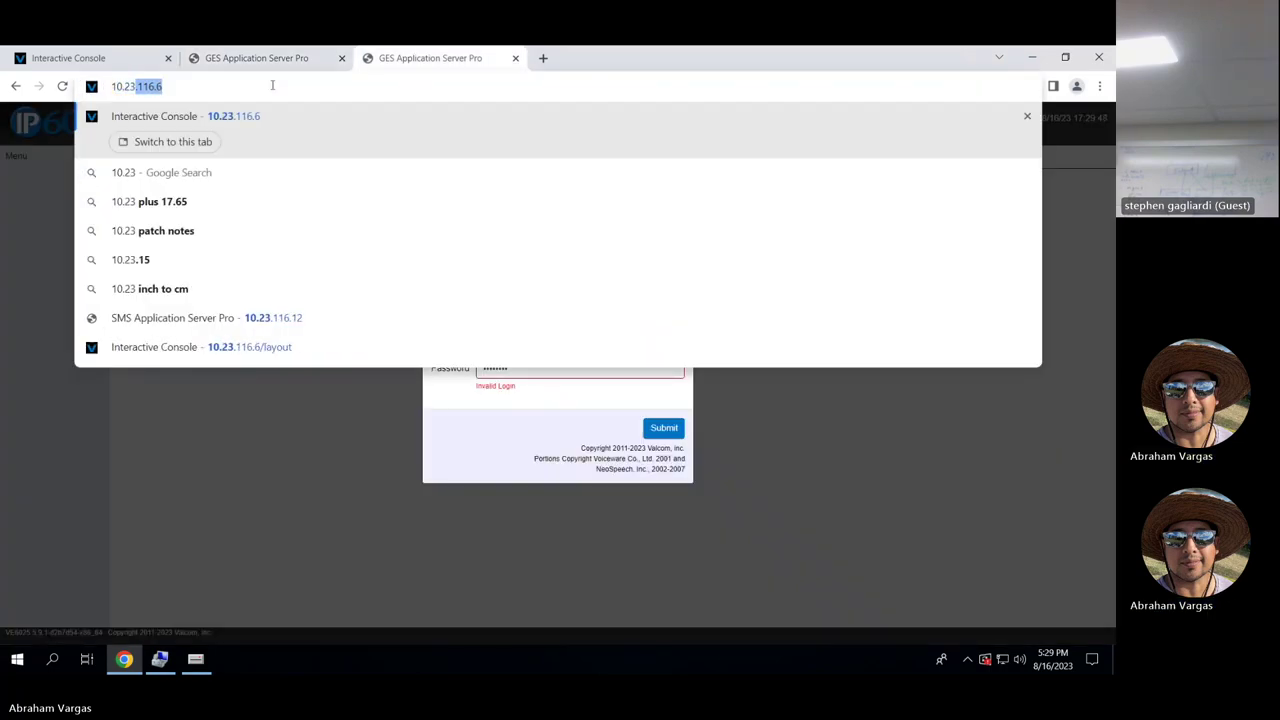
pyautogui.press('Return')
# Sign in as user staff to reach the SMS Calendar.
pyautogui.write('staff')
pyautogui.press('Tab')
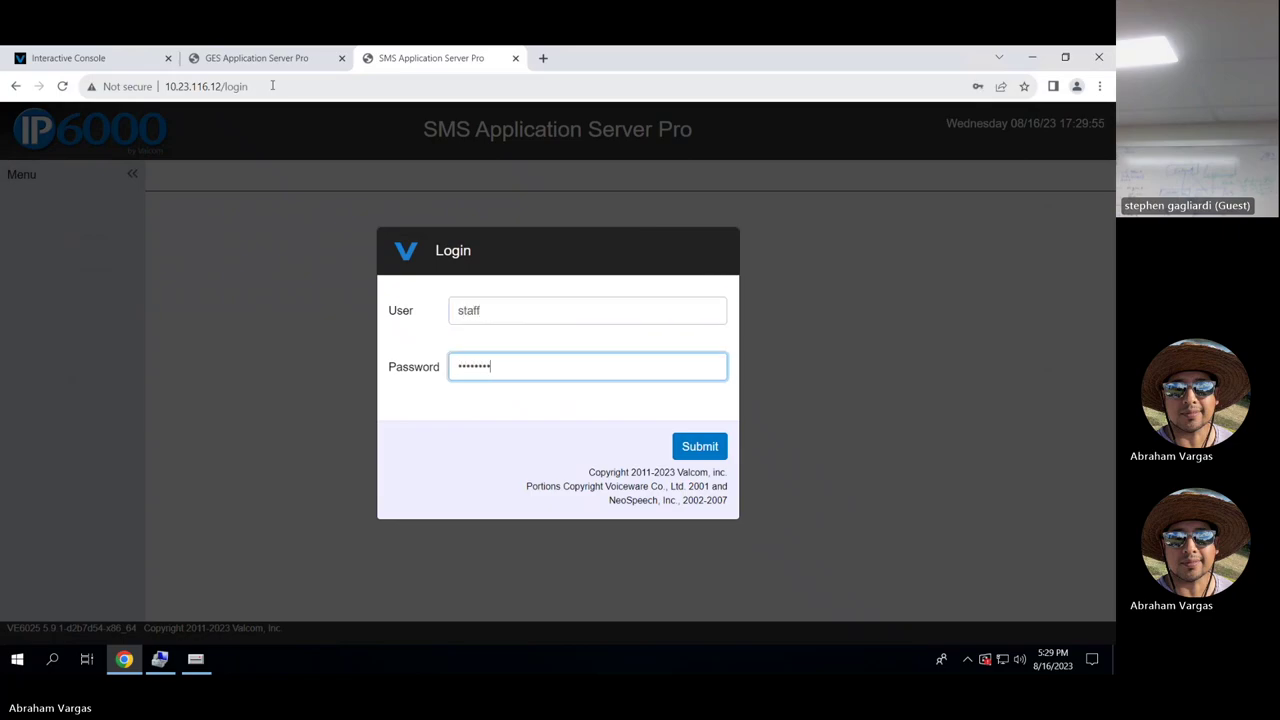
pyautogui.press('Return')
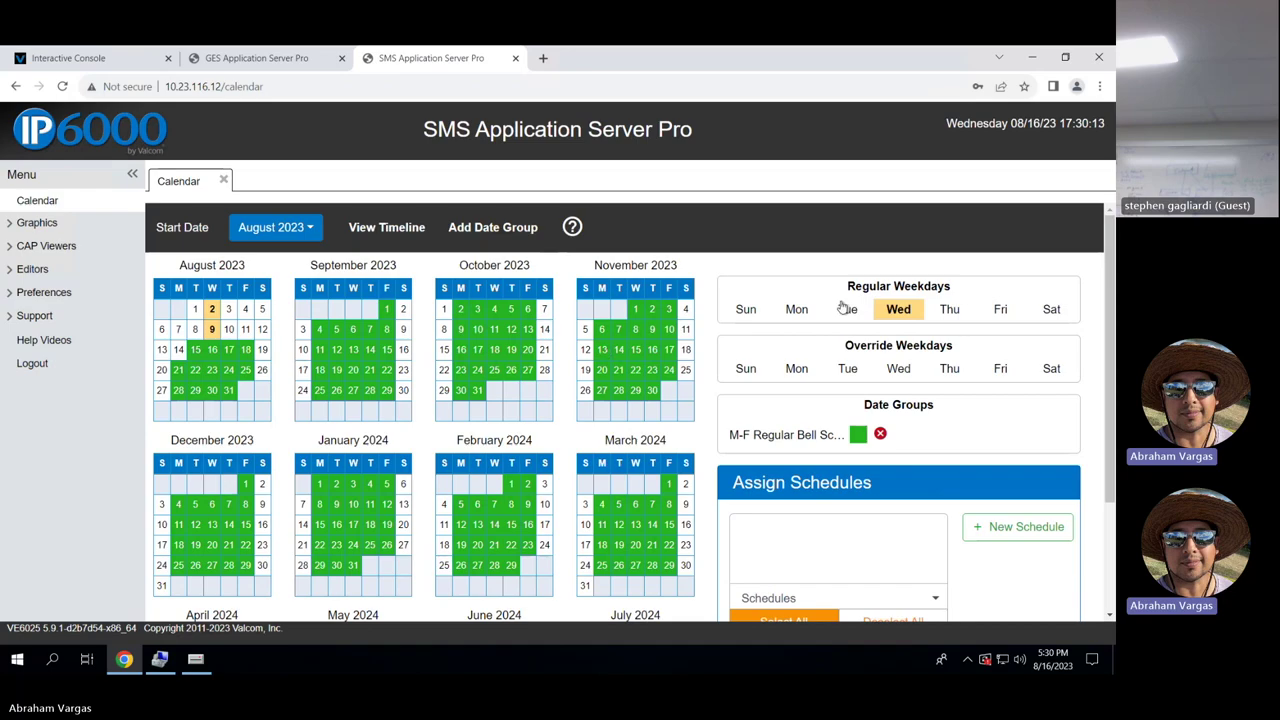
# Preview which calendar dates fall on Sundays in the Regular Weekdays row.
pyautogui.moveTo(1111, 270); pyautogui.dragTo(1113, 425)
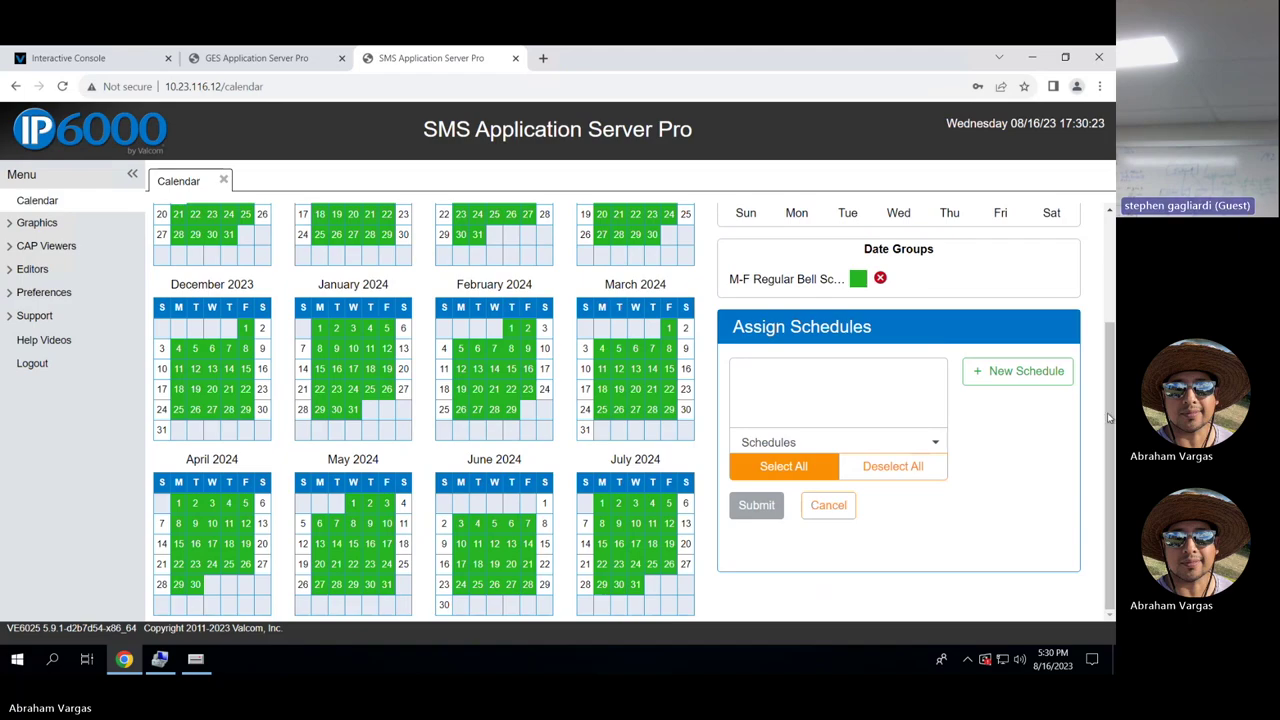
pyautogui.scroll(1, 1109, 411)
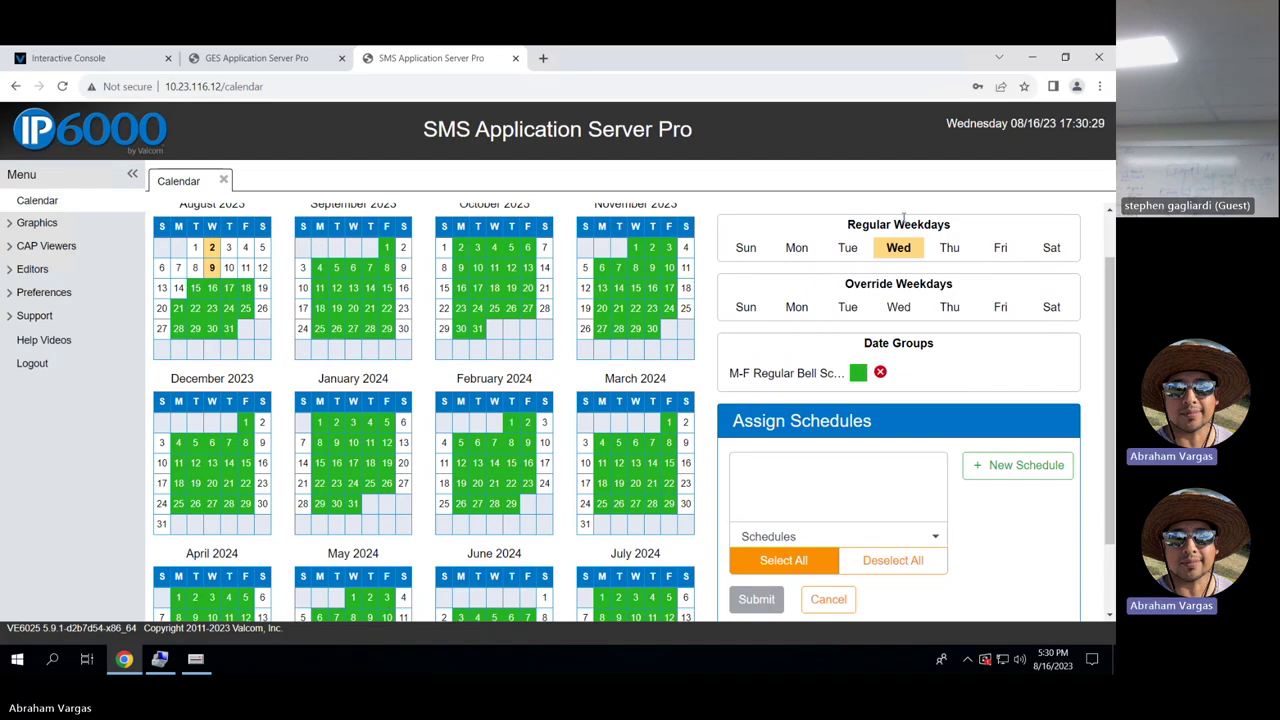
pyautogui.click(748, 250)
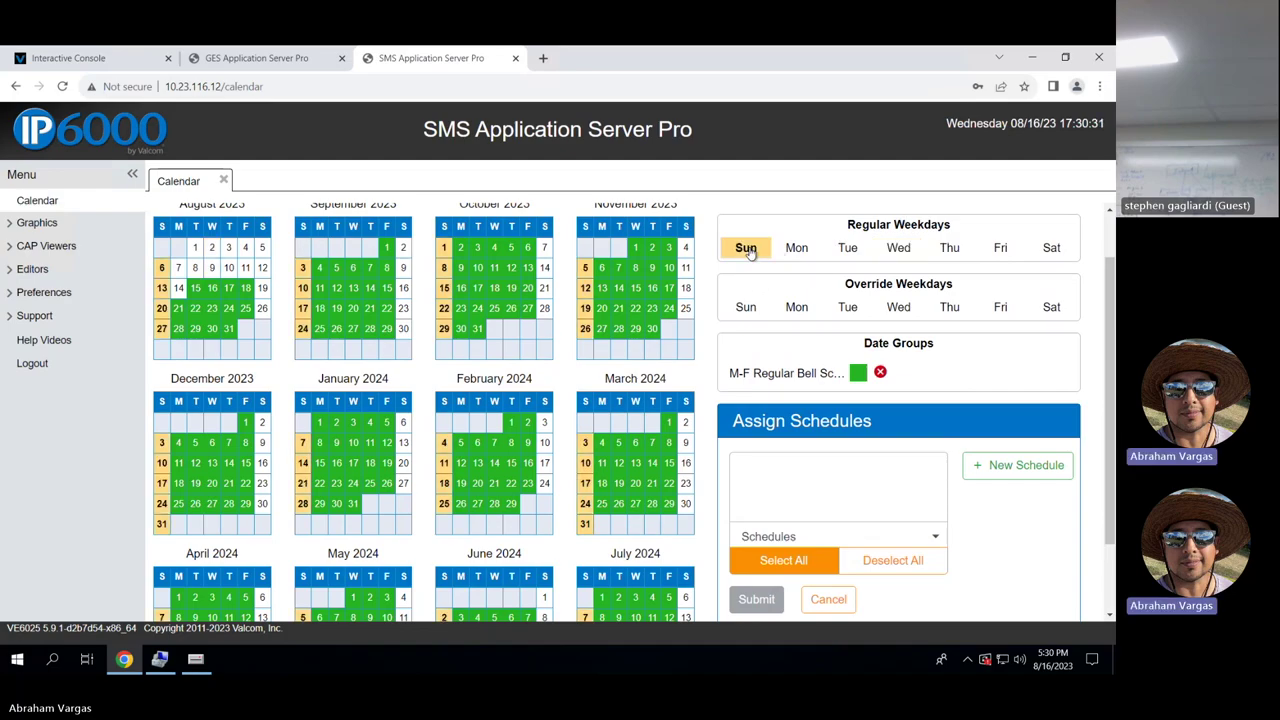
pyautogui.scroll(1, 748, 252)
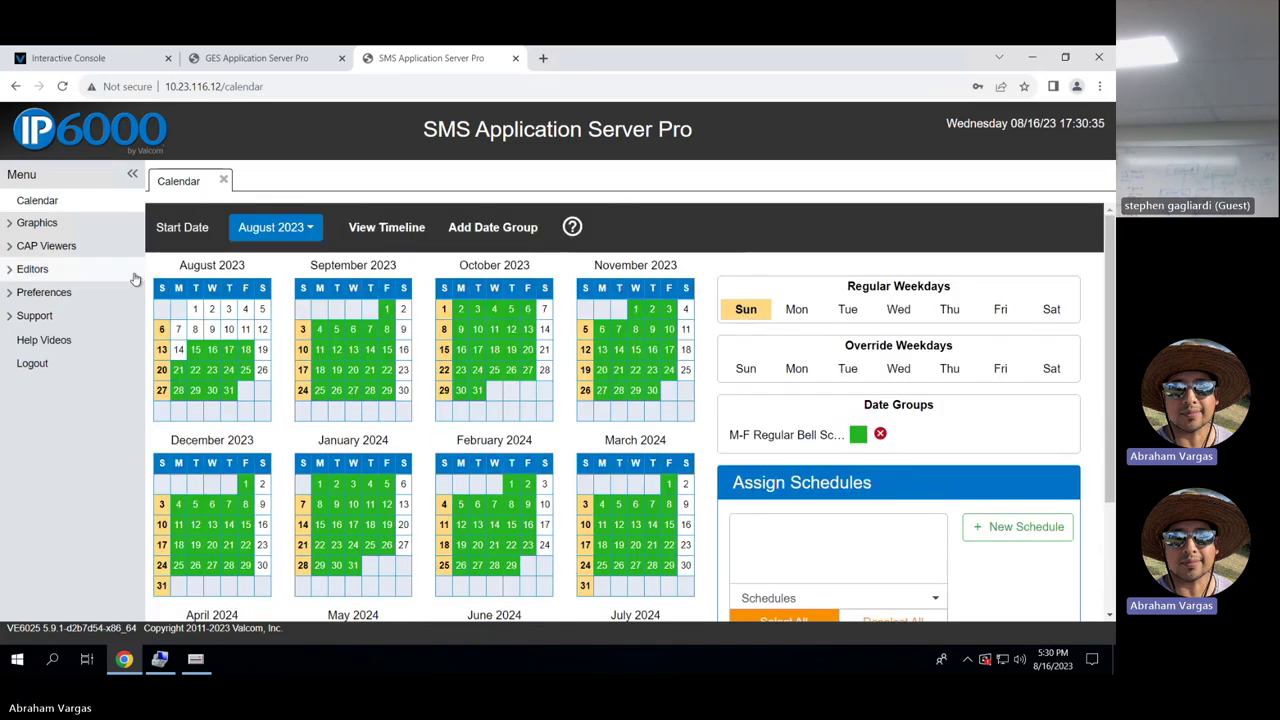
# Preview the Monday through Saturday dates, then select the M-F date group via August 16.
pyautogui.click(797, 315)
pyautogui.click(848, 313)
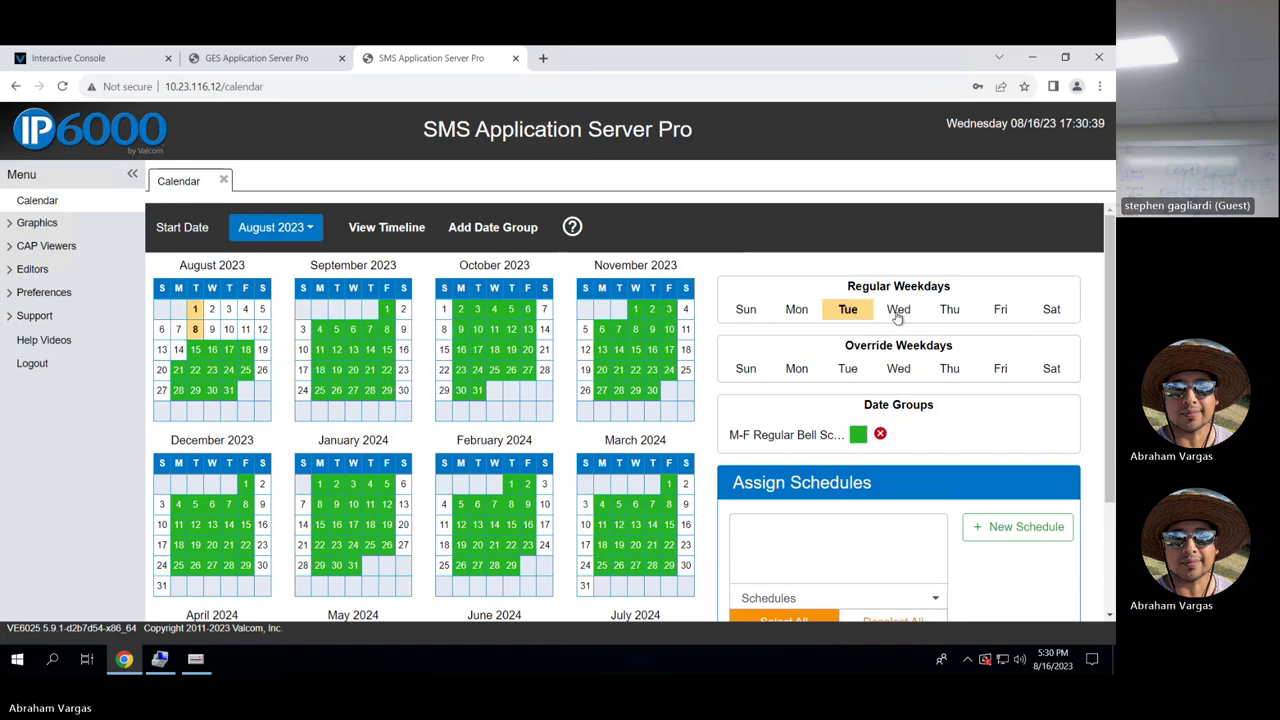
pyautogui.click(898, 314)
pyautogui.click(949, 314)
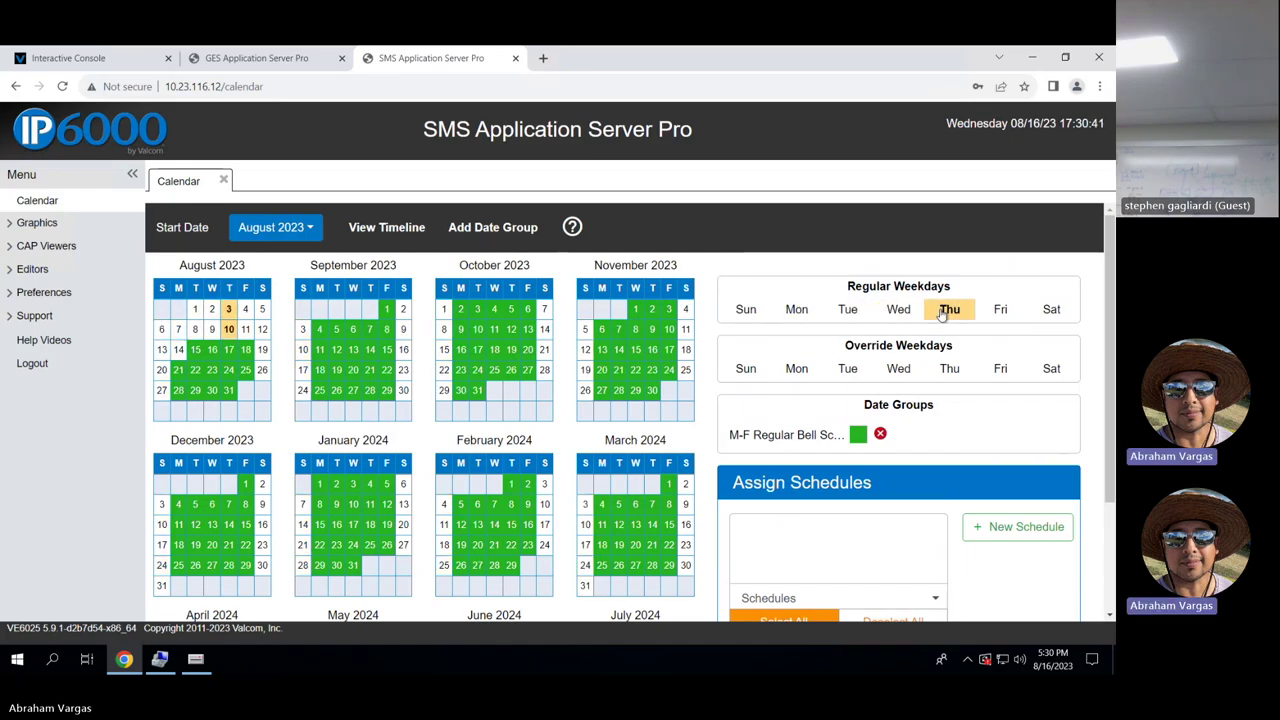
pyautogui.click(1000, 316)
pyautogui.click(1038, 316)
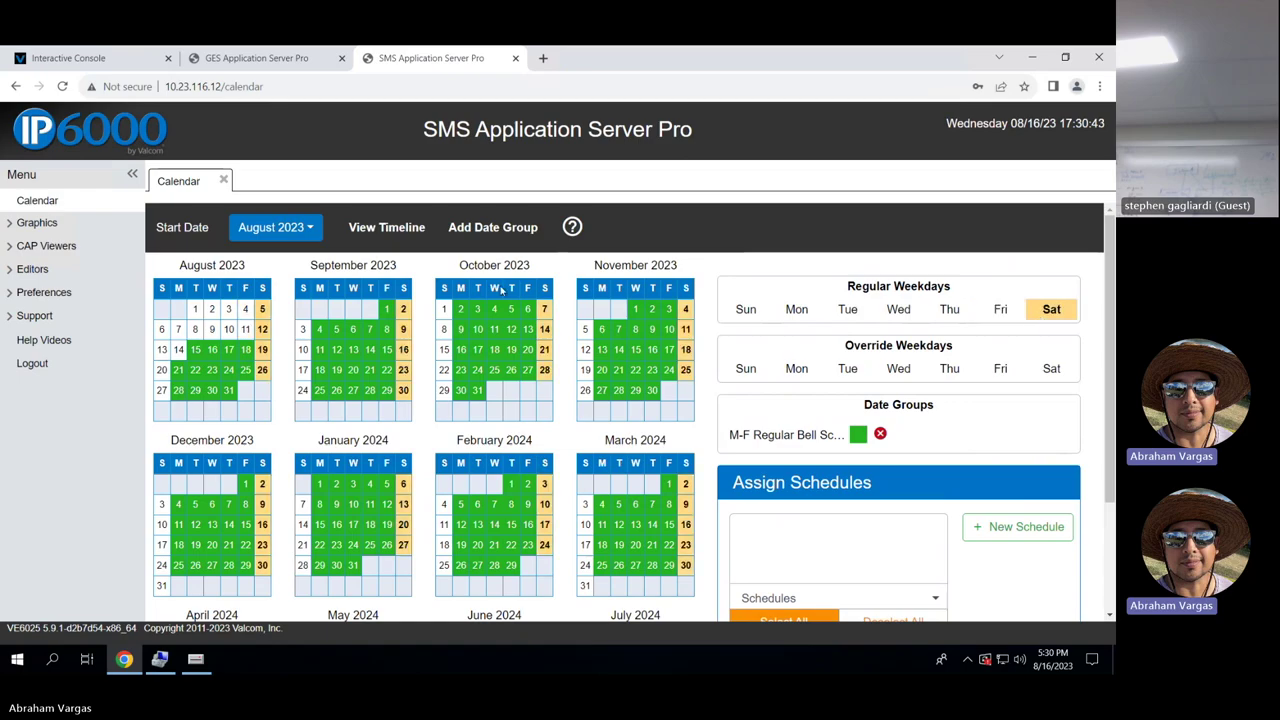
pyautogui.click(746, 310)
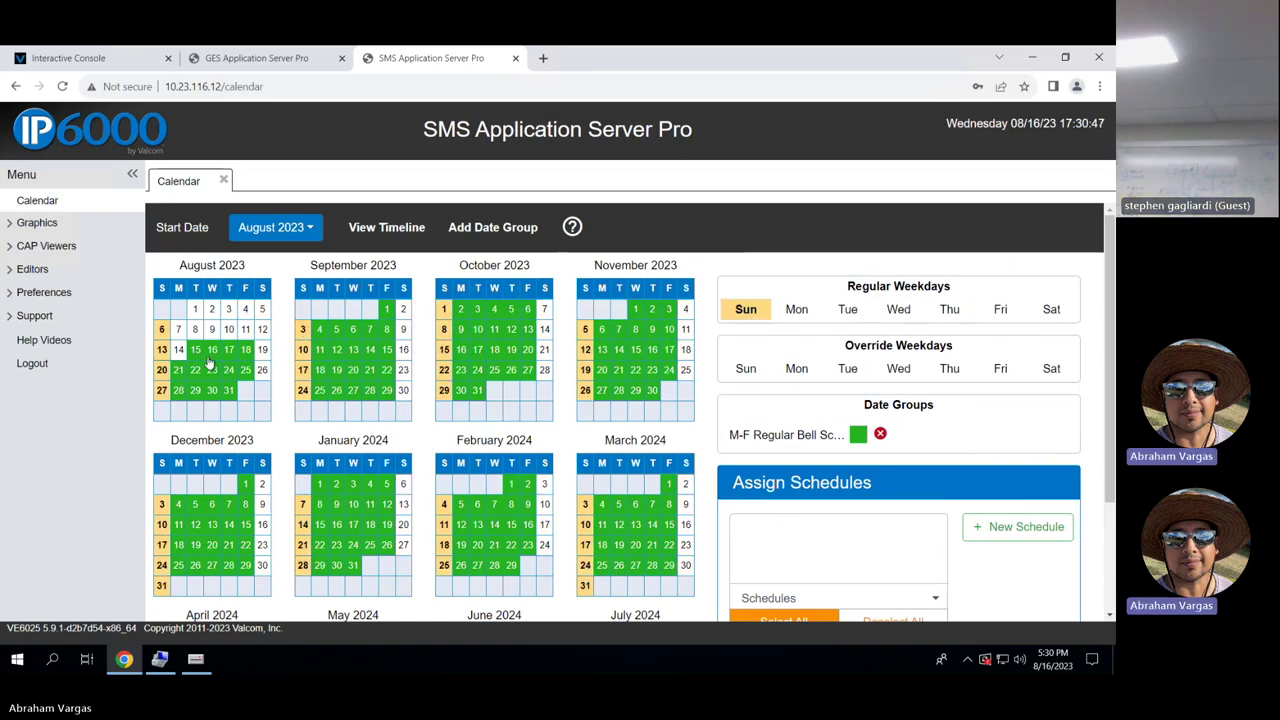
pyautogui.click(180, 333)
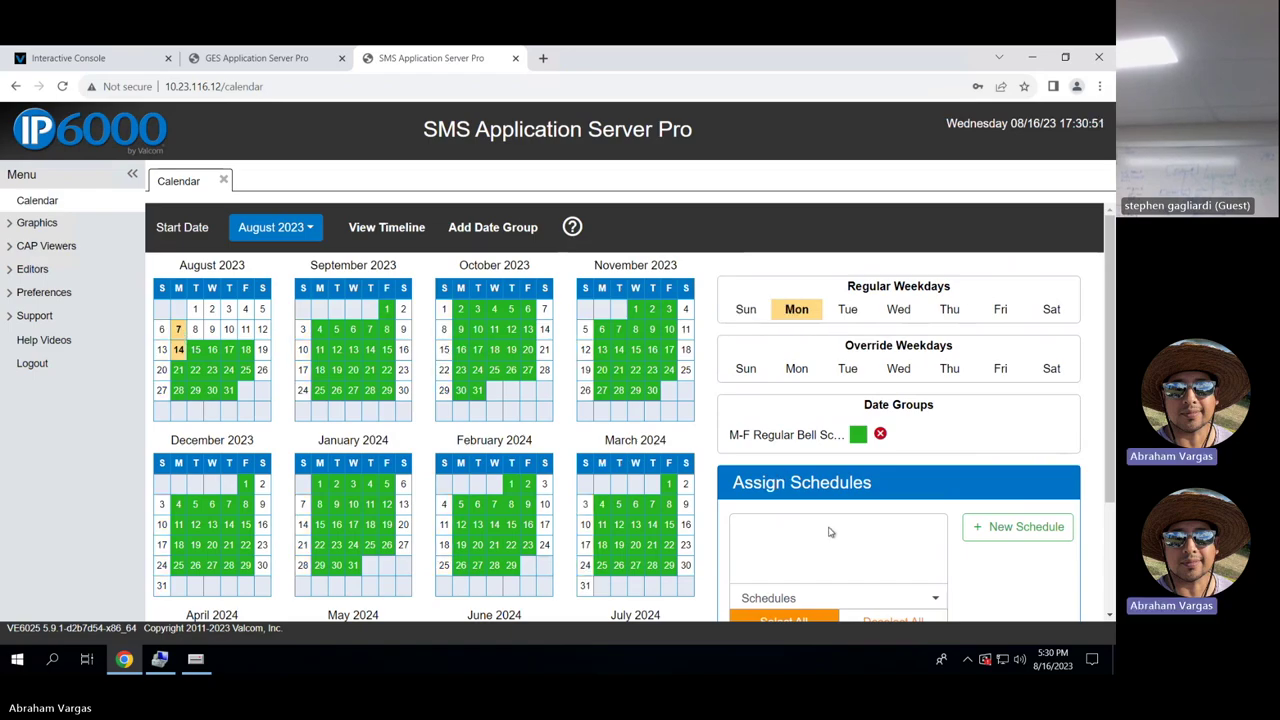
pyautogui.click(208, 352)
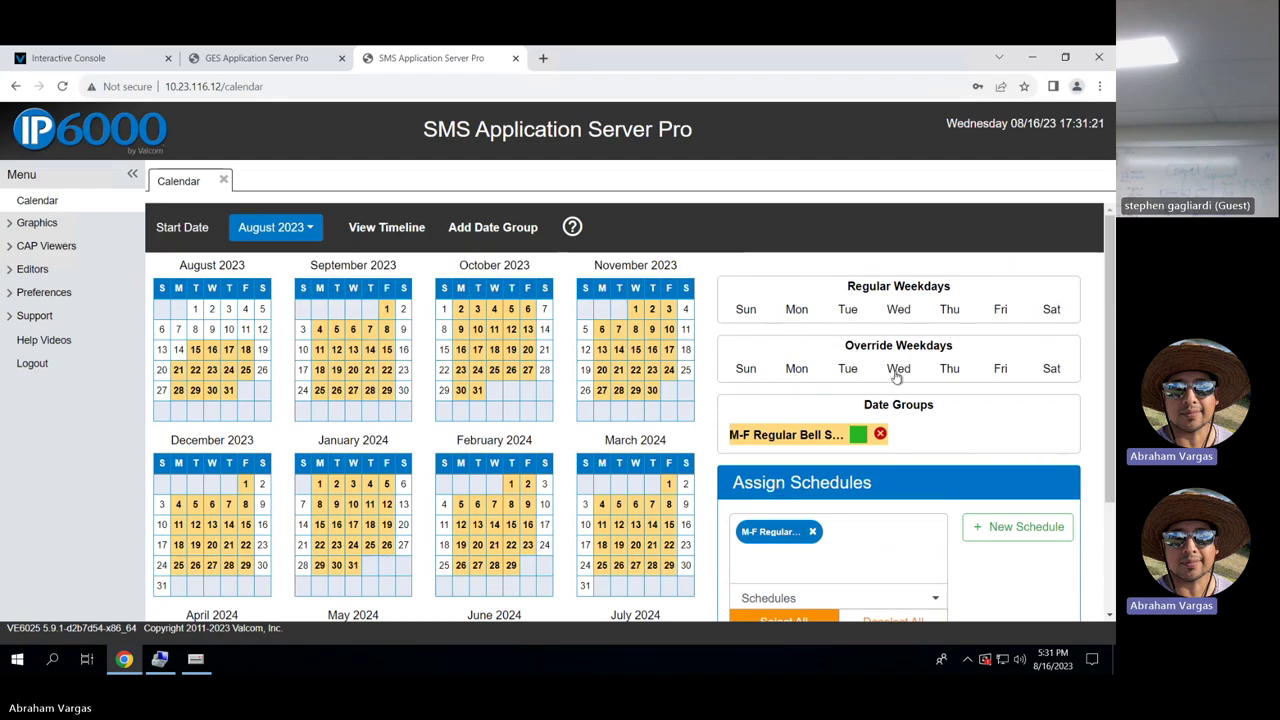
# Mark Wednesday under Override Weekdays and check that M-F Regular Bell Schedule is listed in Assign Schedules.
pyautogui.click(897, 370)
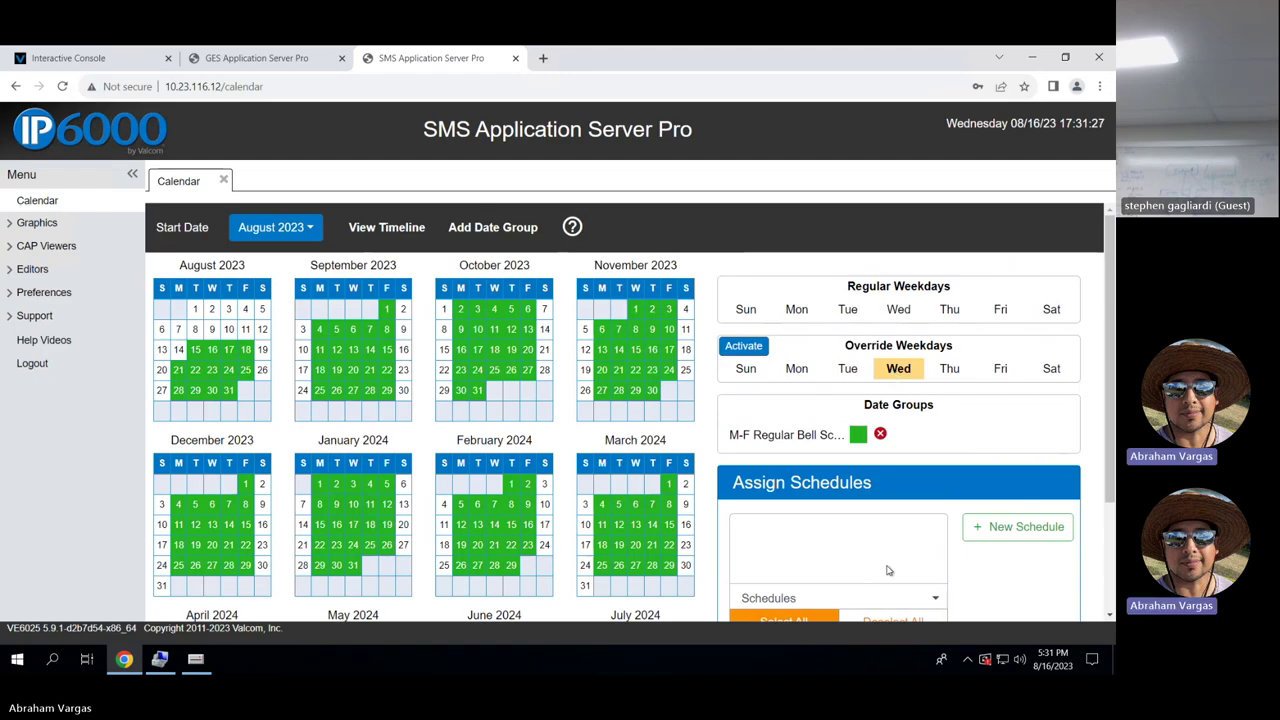
pyautogui.scroll(-2, 910, 590)
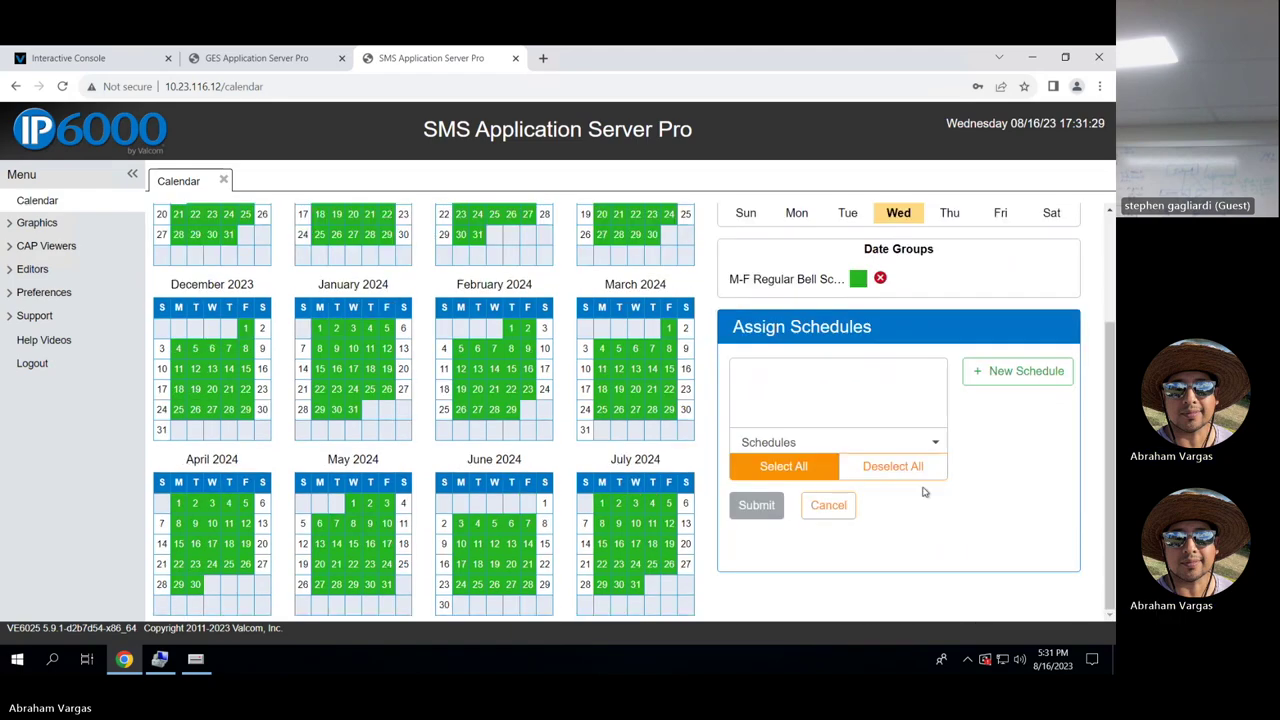
pyautogui.click(925, 444)
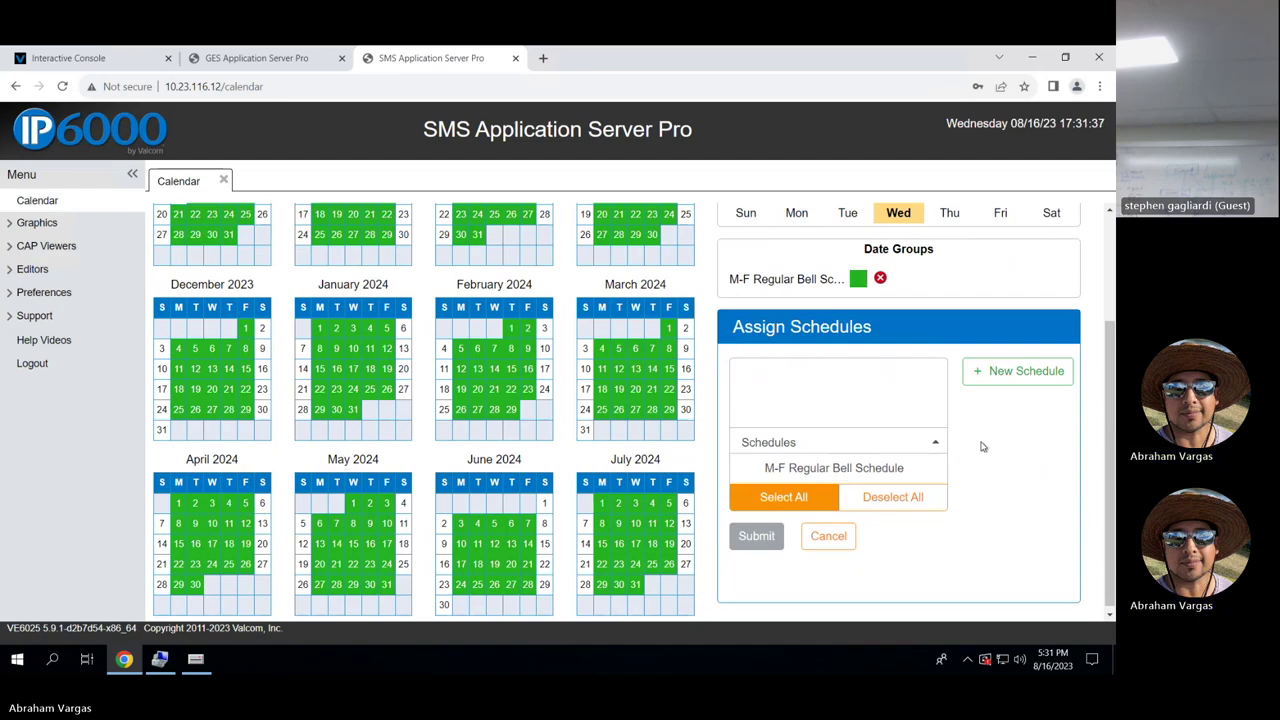
pyautogui.scroll(3, 982, 447)
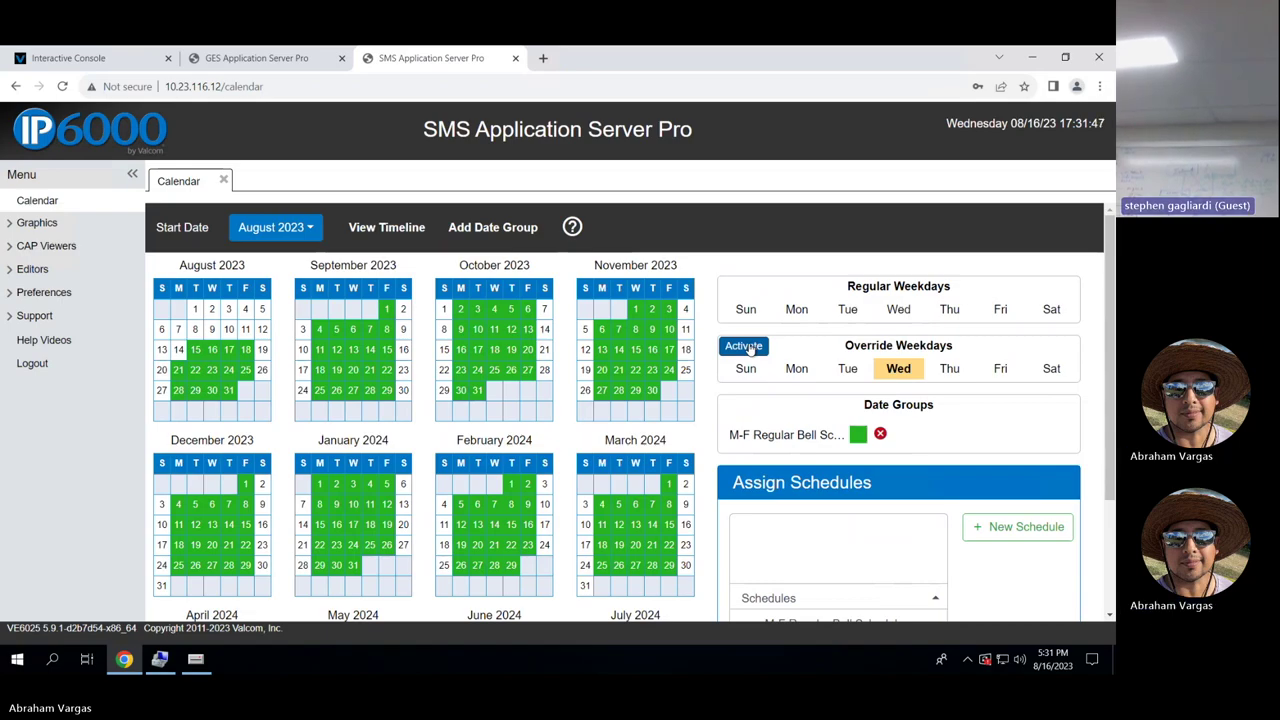
# Open the M-F Regular Bell Schedule's Bell Tone All events in Schedule Editor, then go back to Calendar.
pyautogui.click(30, 269)
pyautogui.click(64, 294)
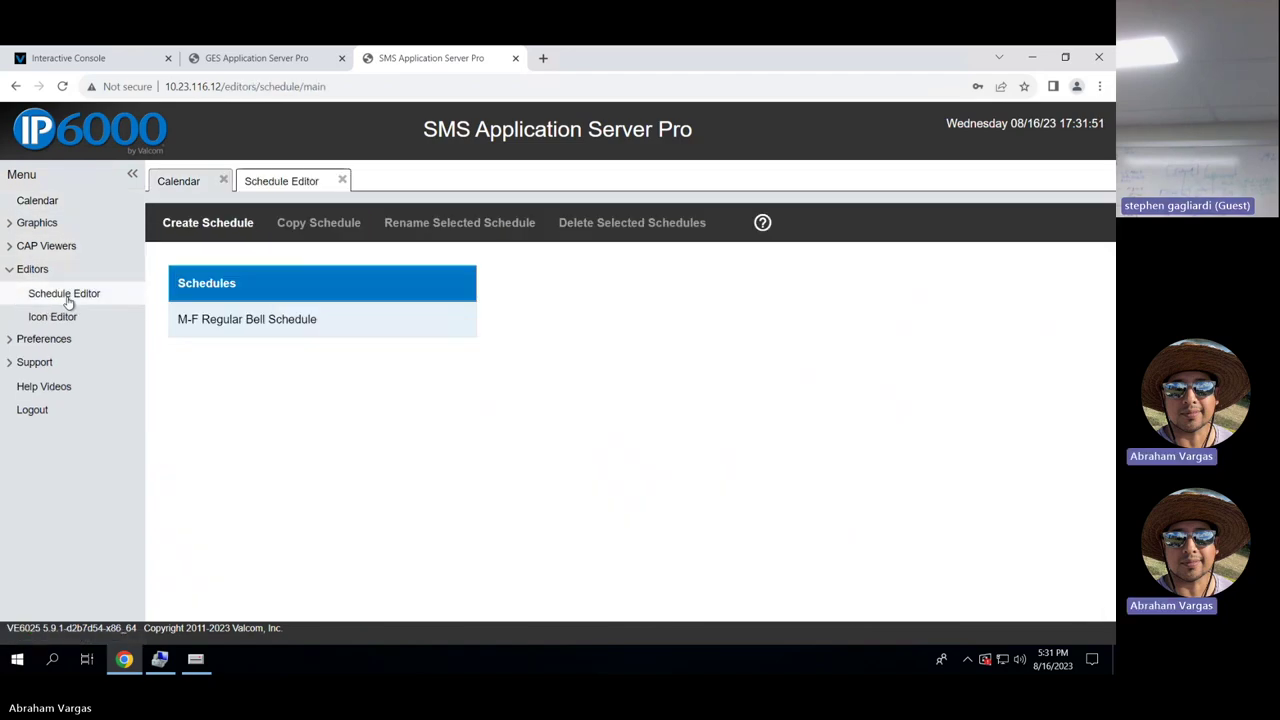
pyautogui.click(274, 324)
pyautogui.doubleClick(276, 328)
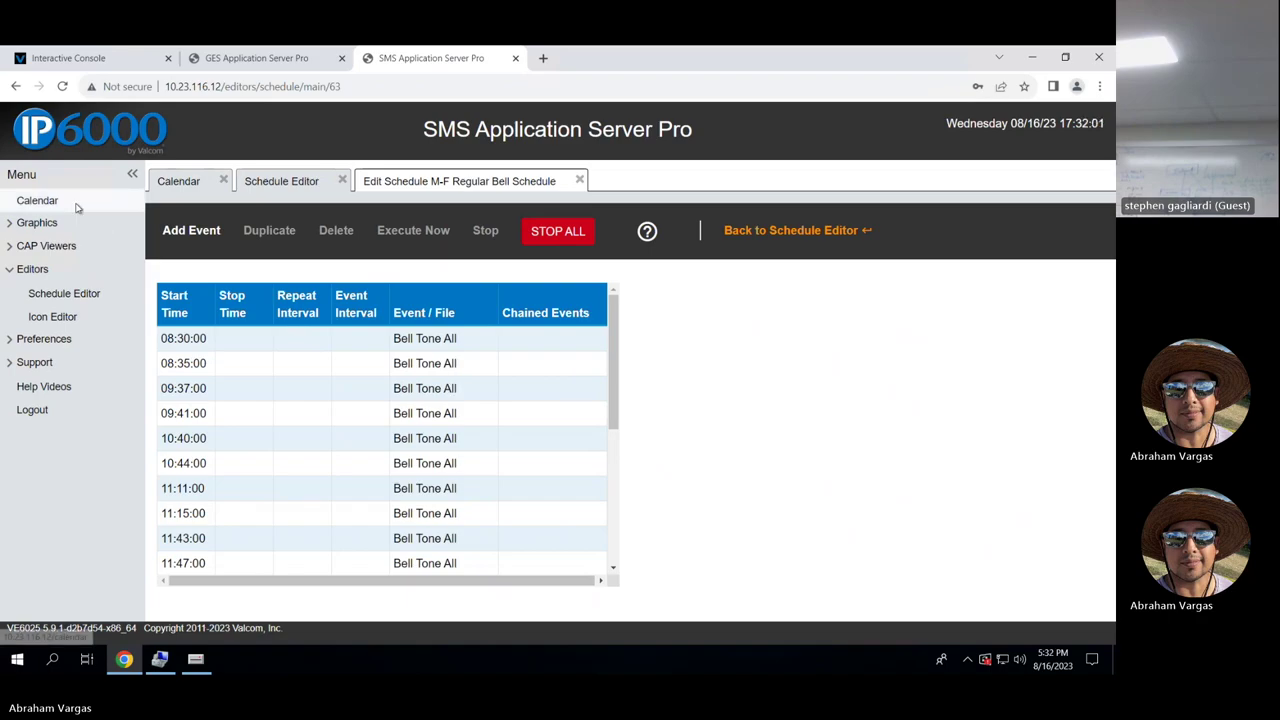
pyautogui.click(40, 201)
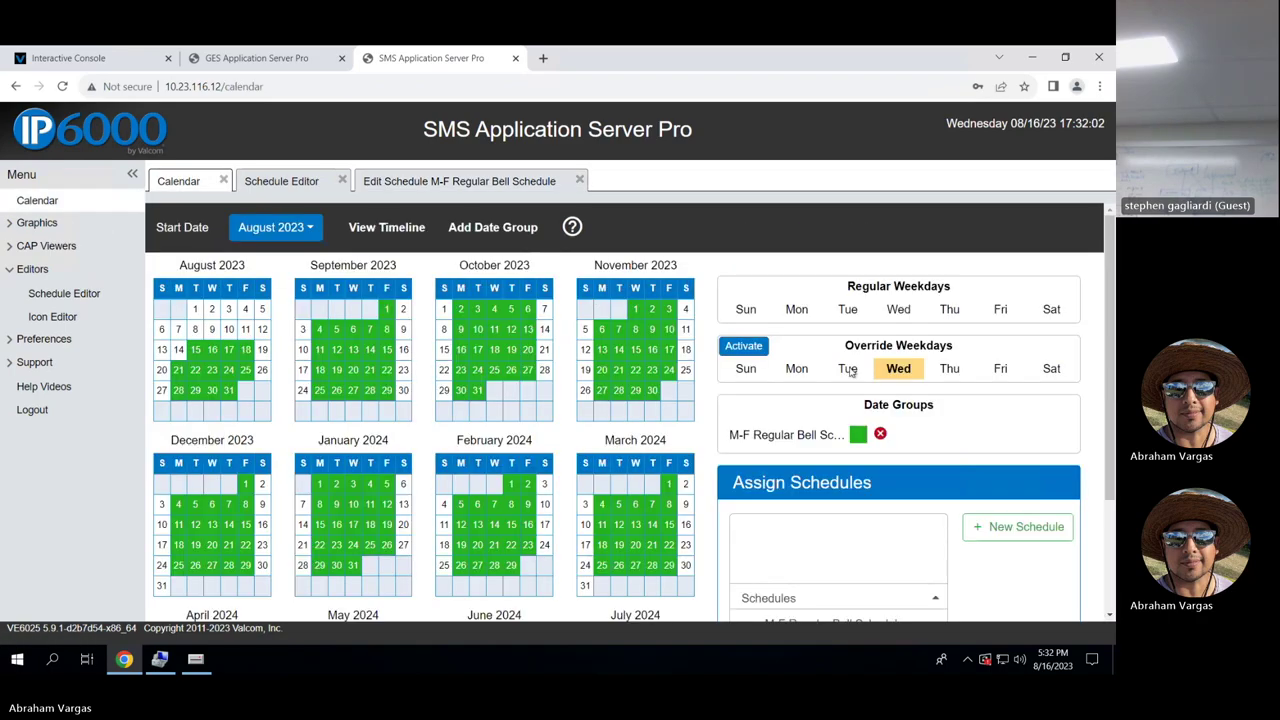
# Mark Wednesday, Thursday, Friday, Saturday and Sunday as regular weekdays.
pyautogui.click(899, 310)
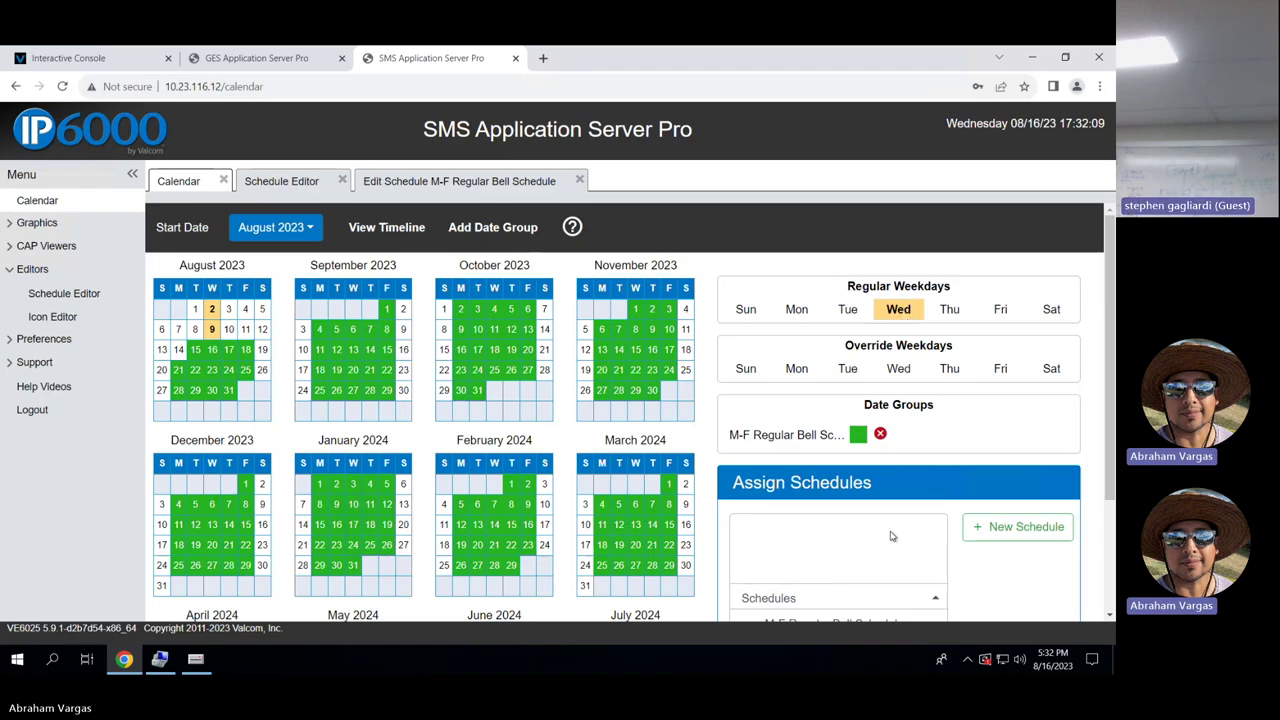
pyautogui.scroll(-1, 963, 586)
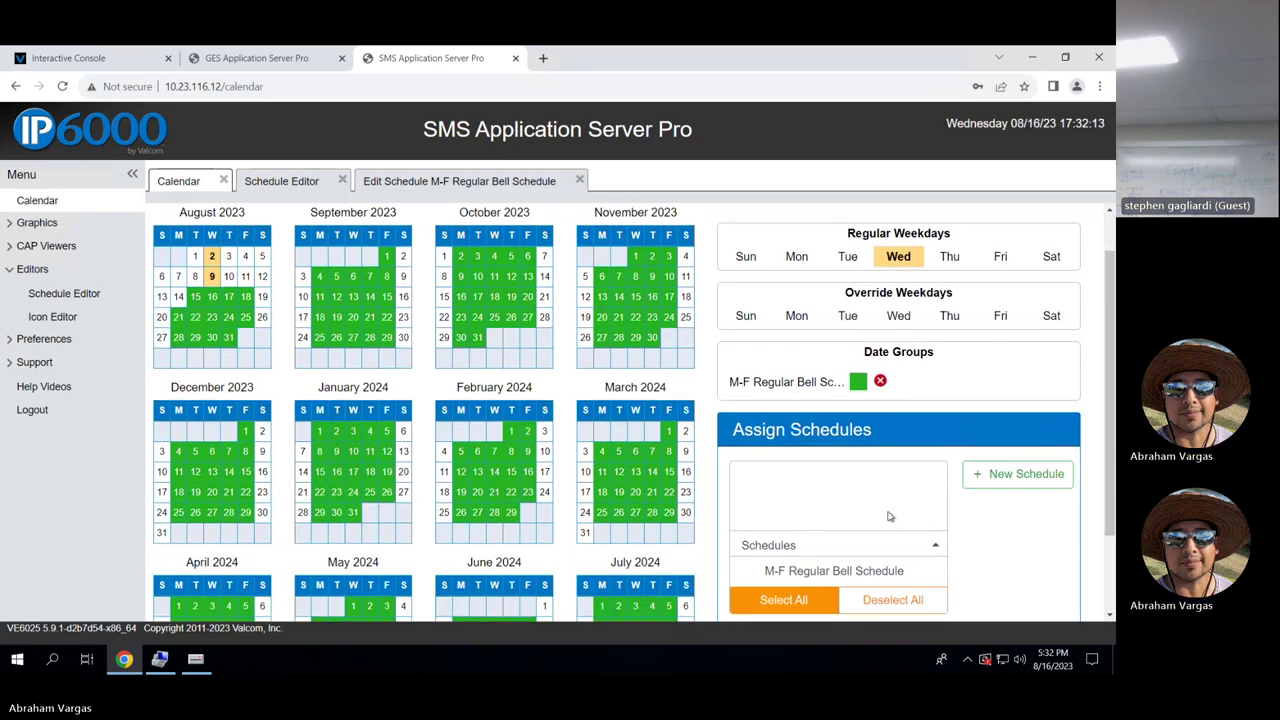
pyautogui.click(960, 260)
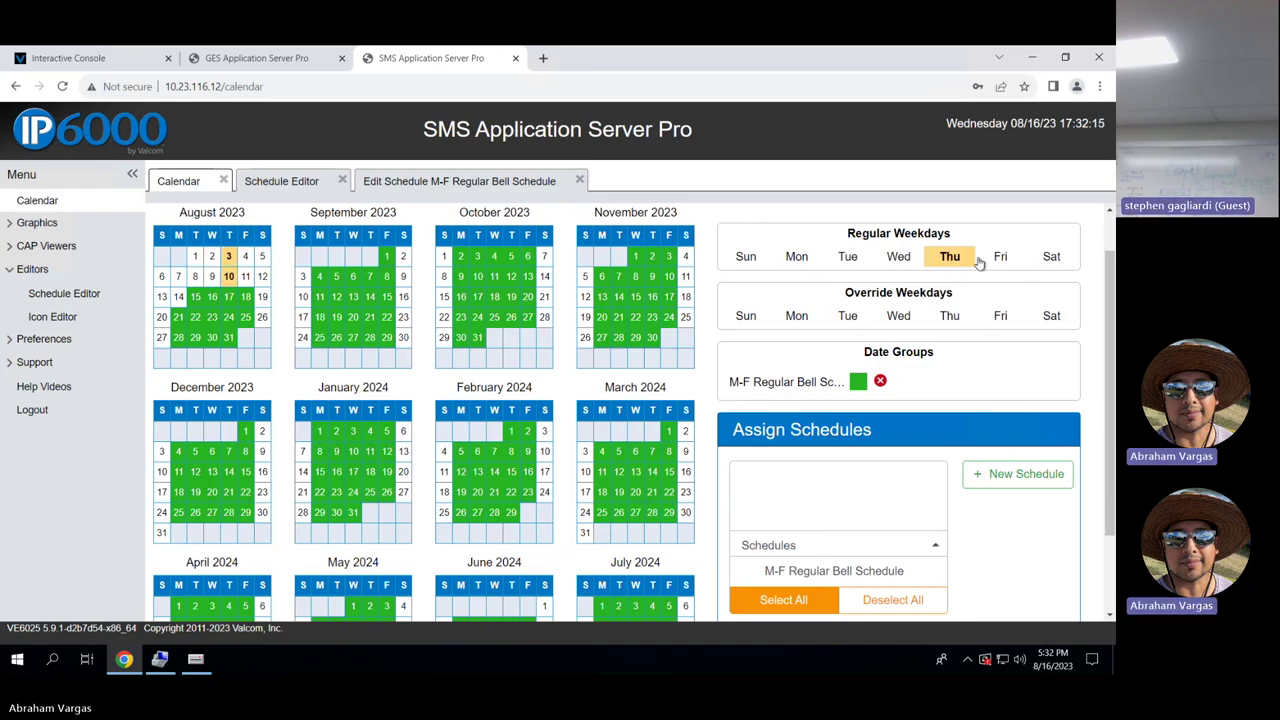
pyautogui.click(1003, 257)
pyautogui.click(1048, 256)
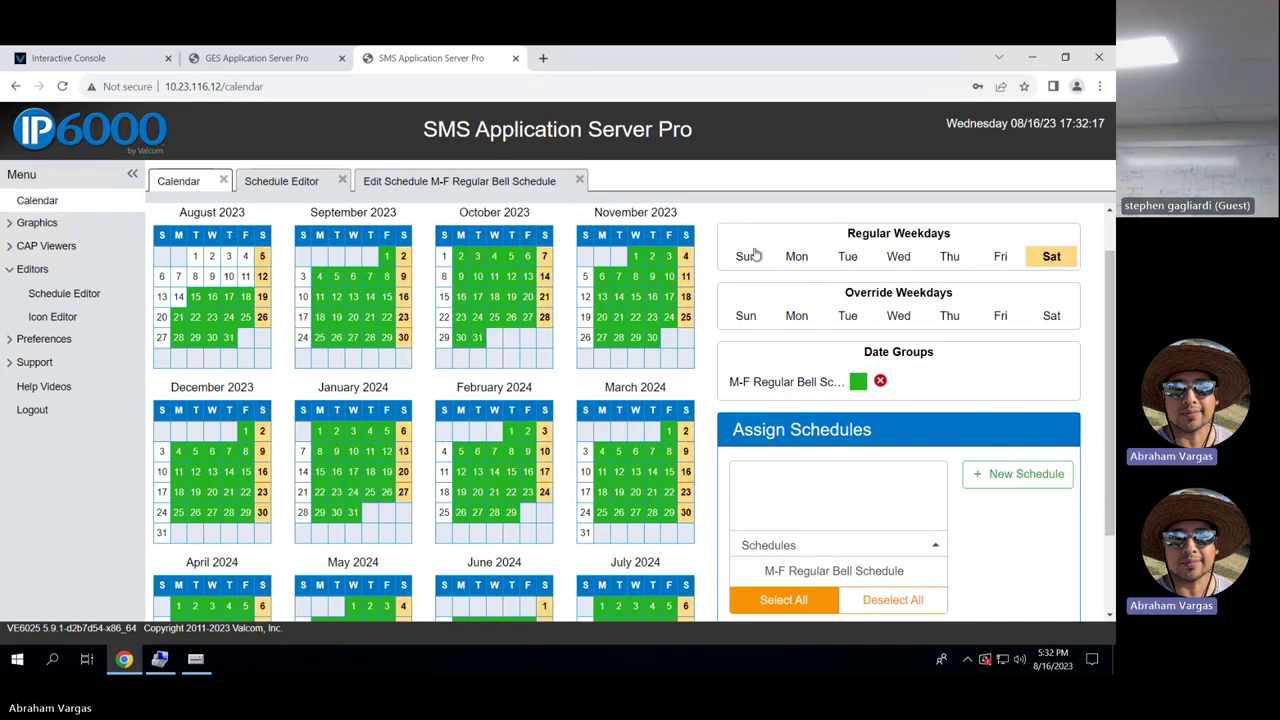
pyautogui.click(750, 256)
# Assign the M-F Regular Bell Schedule to a Wednesday override, submit it, and activate it.
pyautogui.click(899, 320)
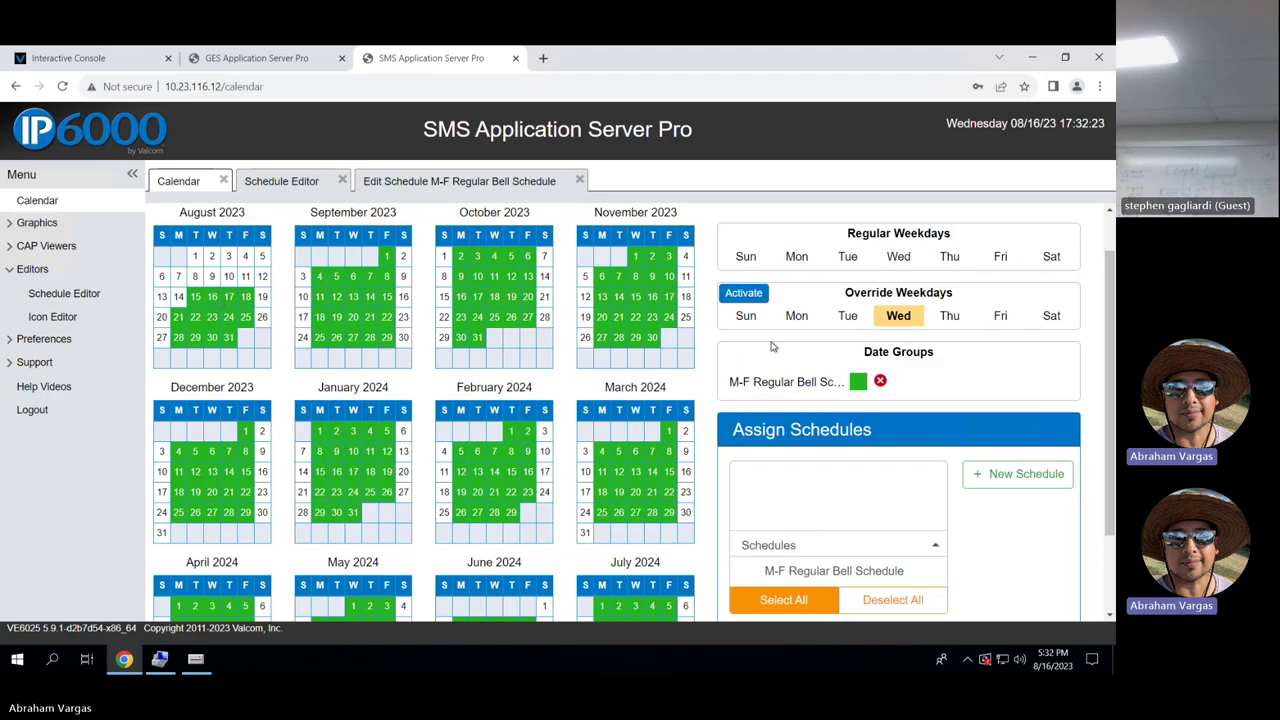
pyautogui.click(850, 572)
pyautogui.scroll(-2, 850, 572)
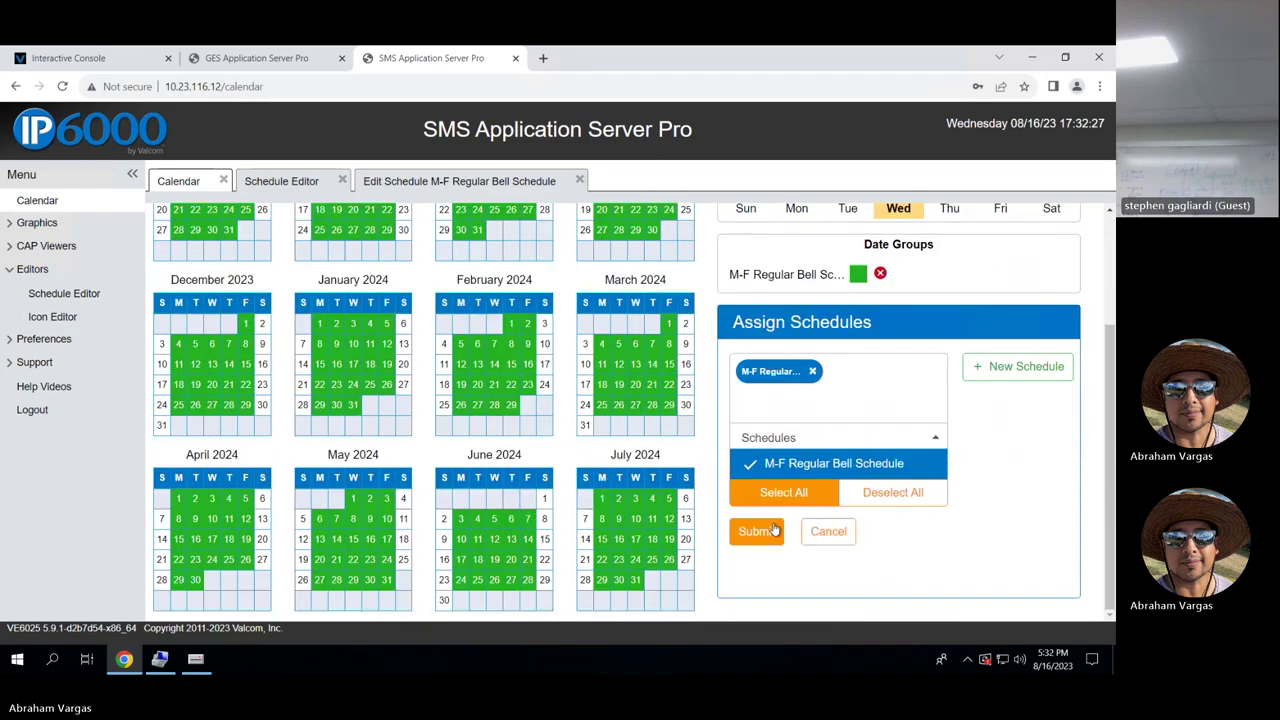
pyautogui.click(756, 531)
pyautogui.scroll(2, 873, 338)
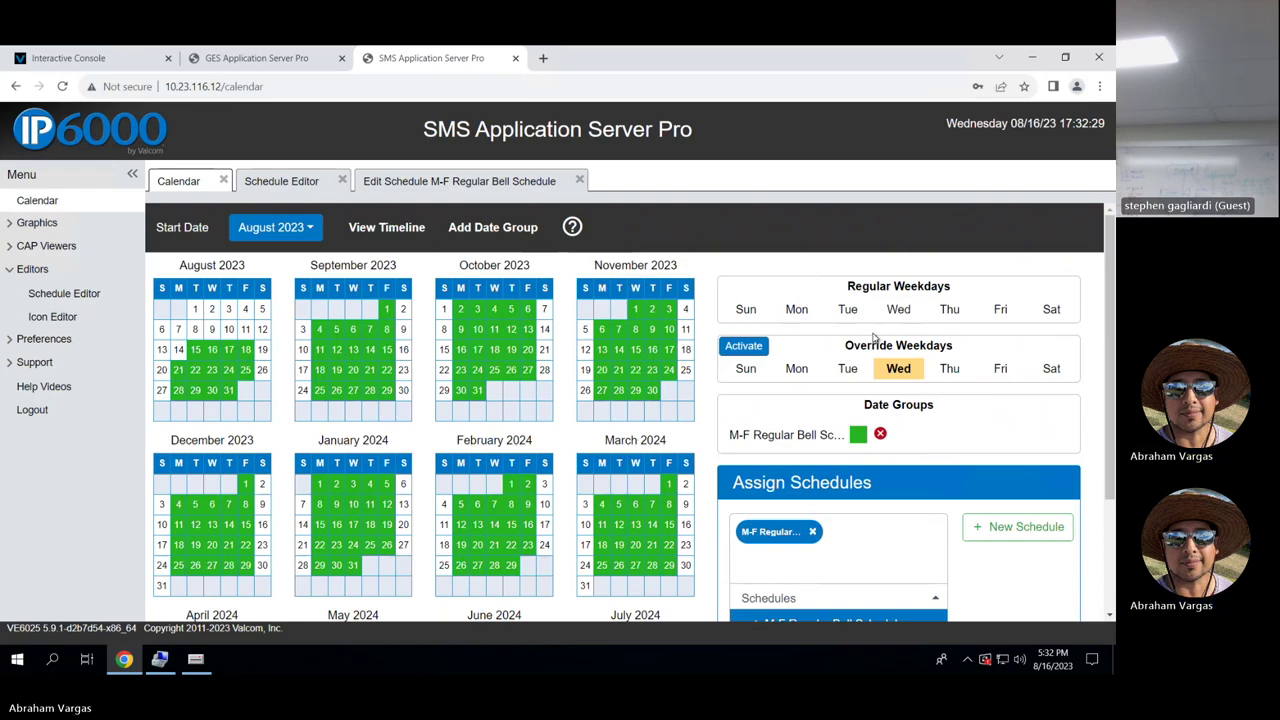
pyautogui.click(758, 347)
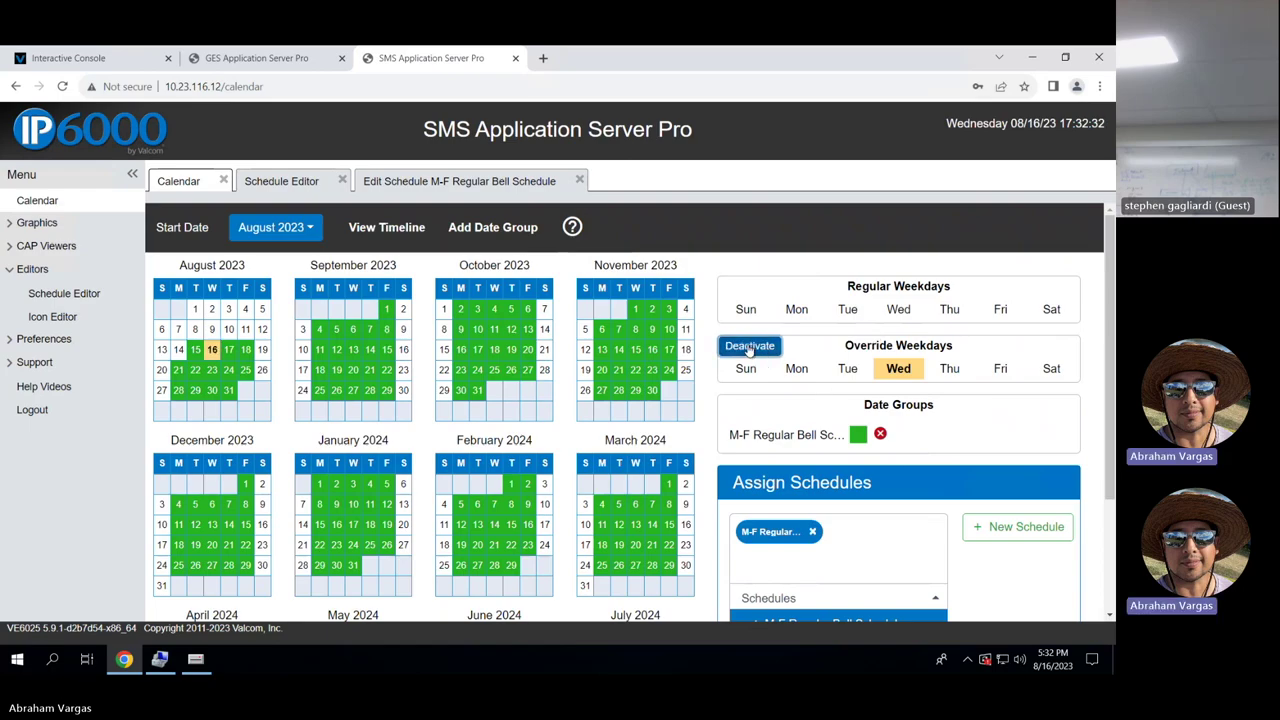
# Deactivate the Wednesday override, remove its M-F Regular Bell Schedule, and save it with no schedule.
pyautogui.click(212, 350)
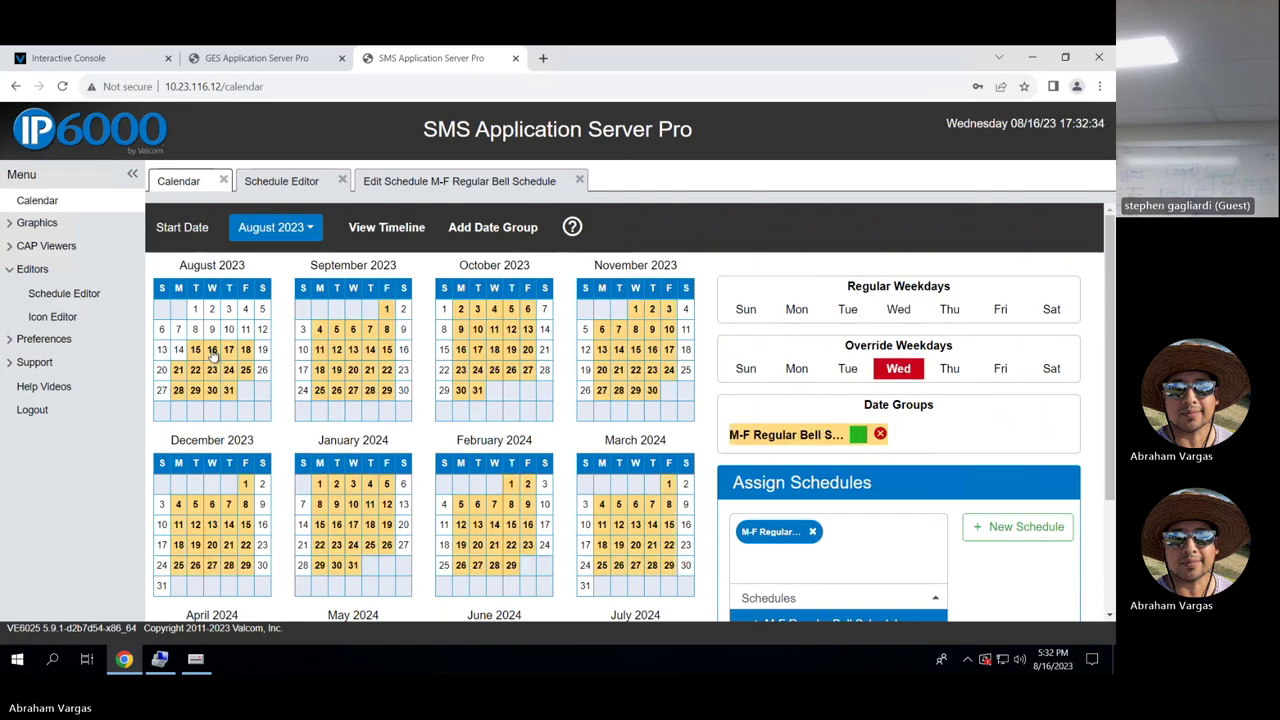
pyautogui.click(899, 369)
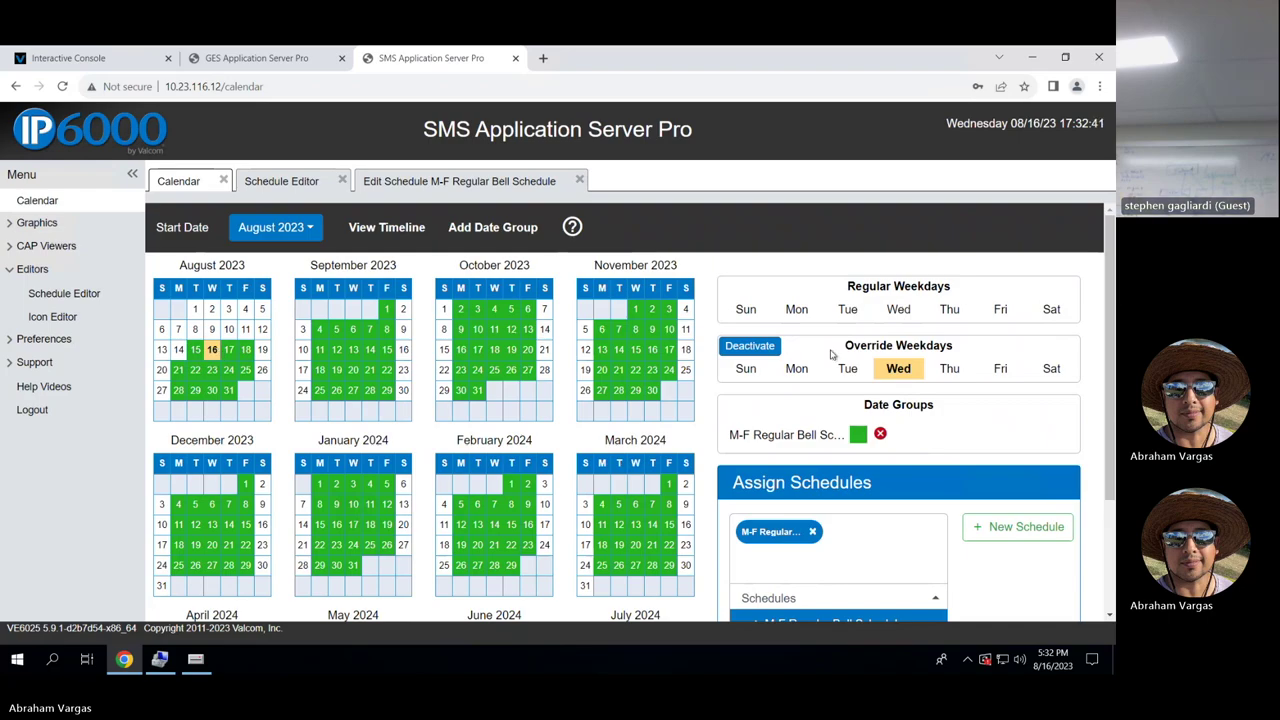
pyautogui.click(771, 349)
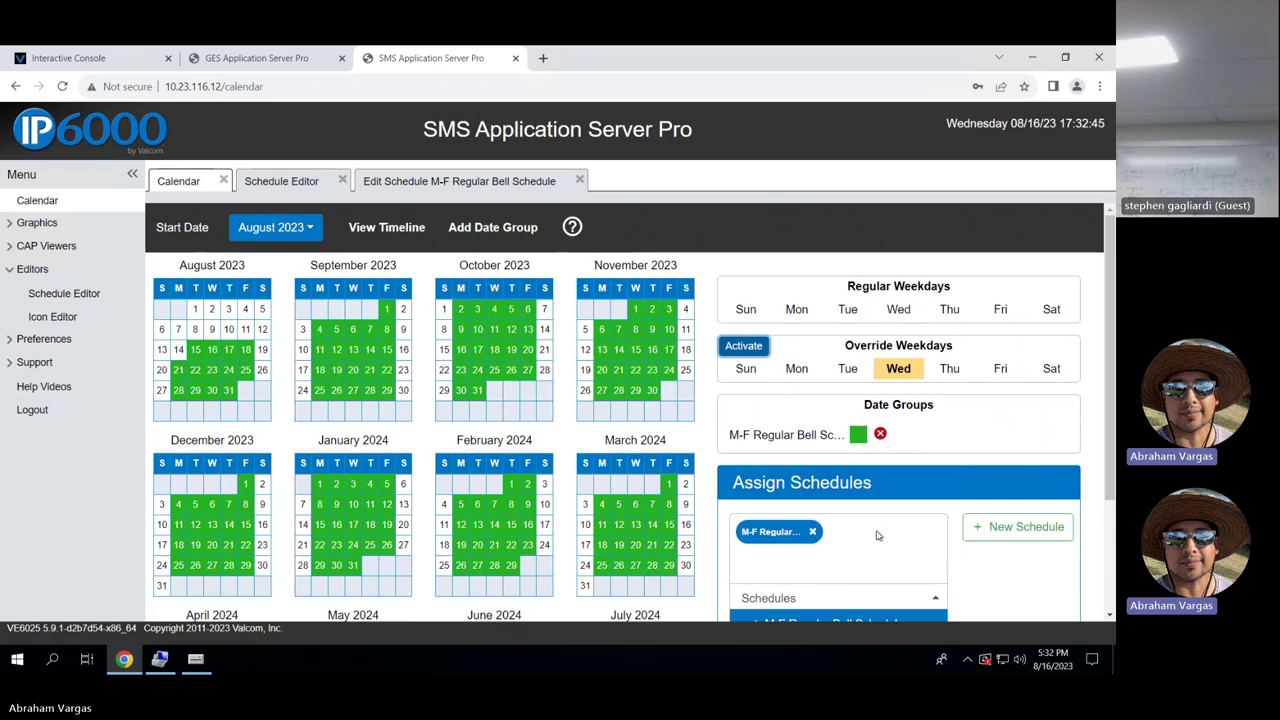
pyautogui.click(903, 369)
pyautogui.scroll(-1, 846, 520)
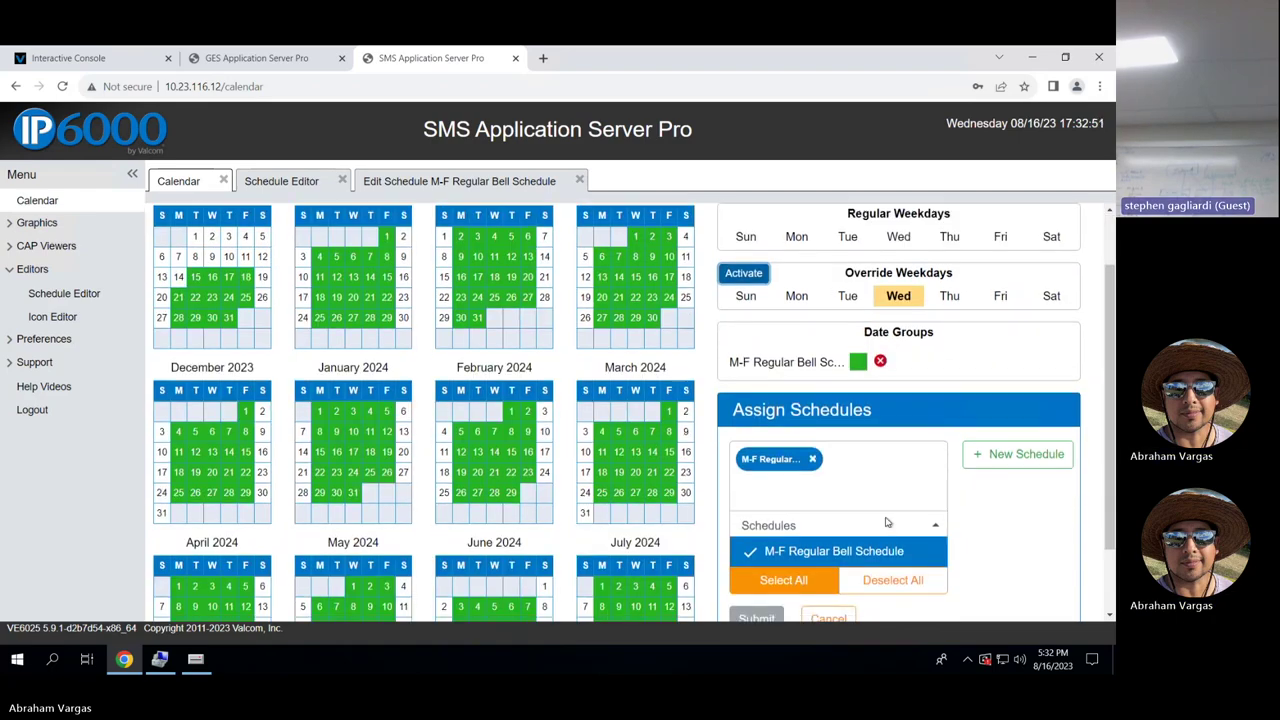
pyautogui.click(812, 459)
pyautogui.scroll(-1, 828, 513)
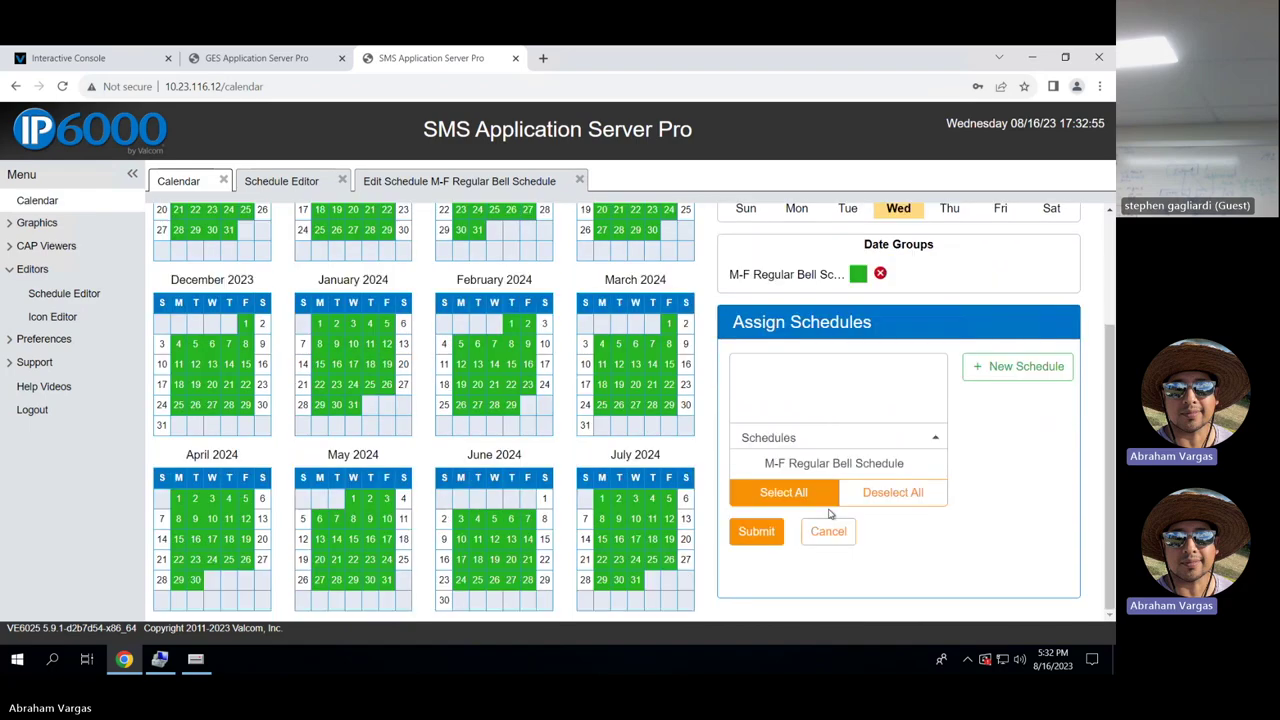
pyautogui.click(757, 531)
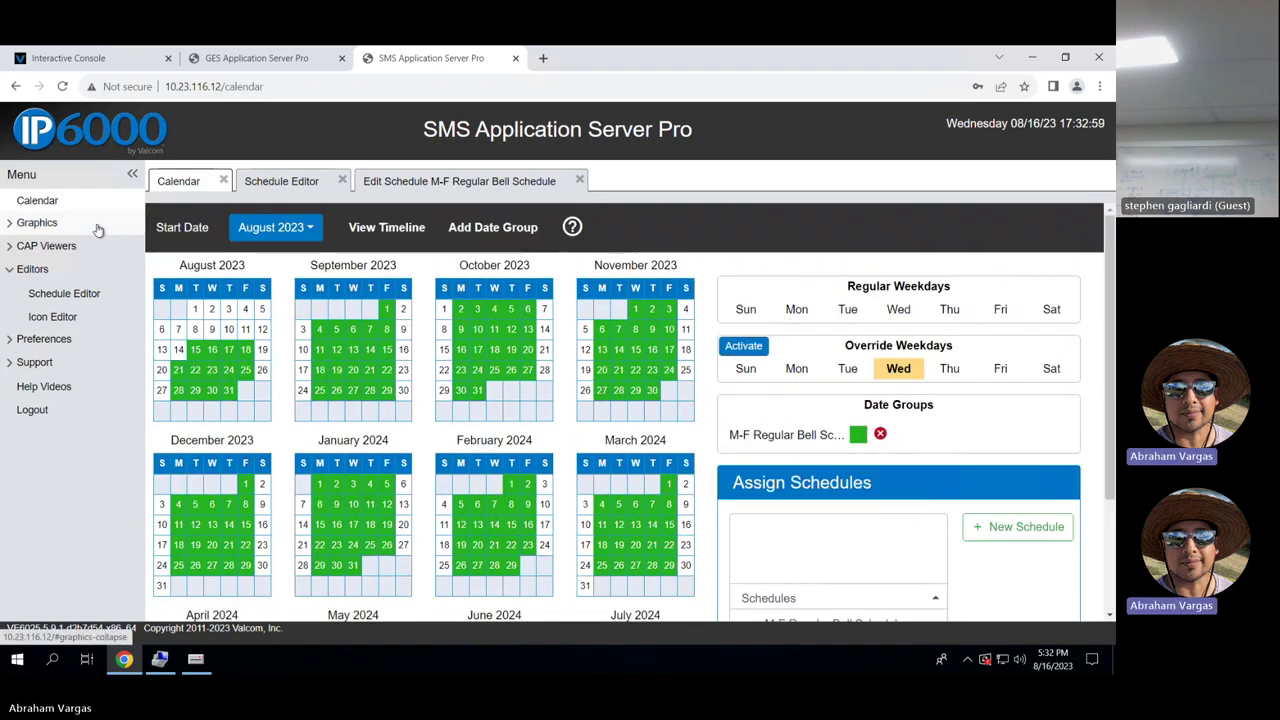
# Try opening the M-F Regular Bell Schedule, dismiss the already-being-edited warning, and close the Calendar page.
pyautogui.click(66, 294)
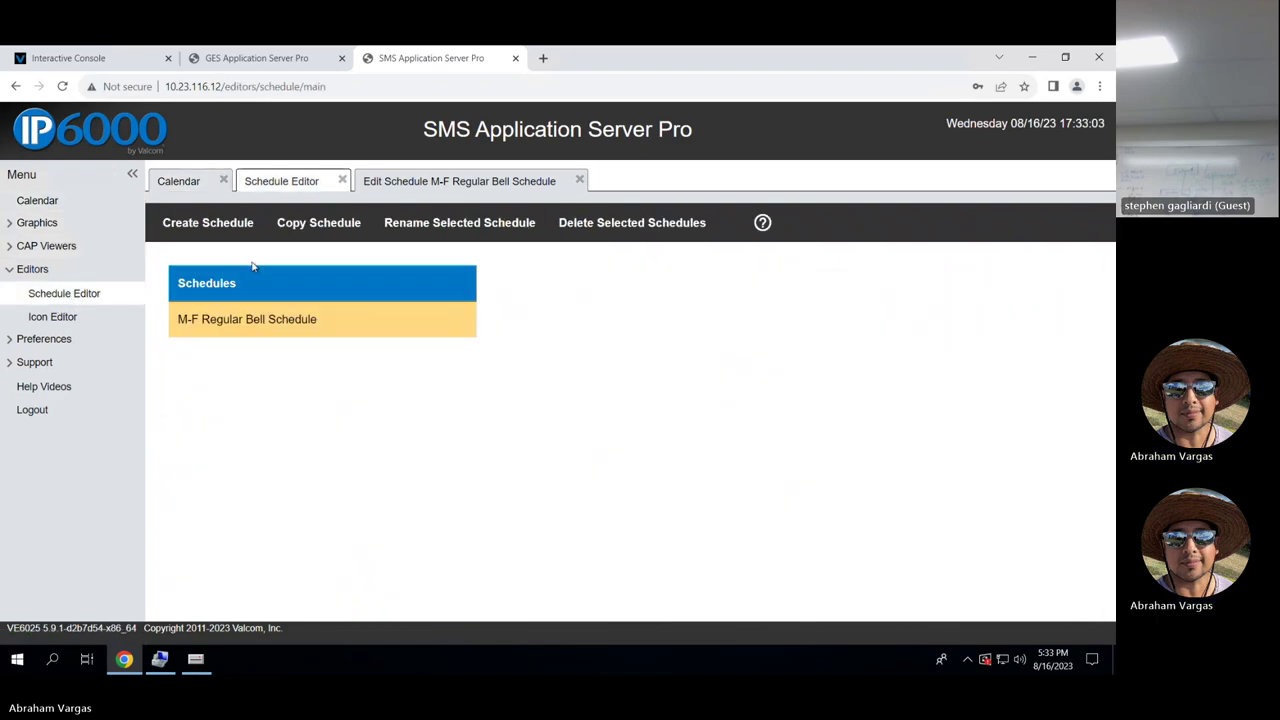
pyautogui.doubleClick(279, 320)
pyautogui.click(710, 421)
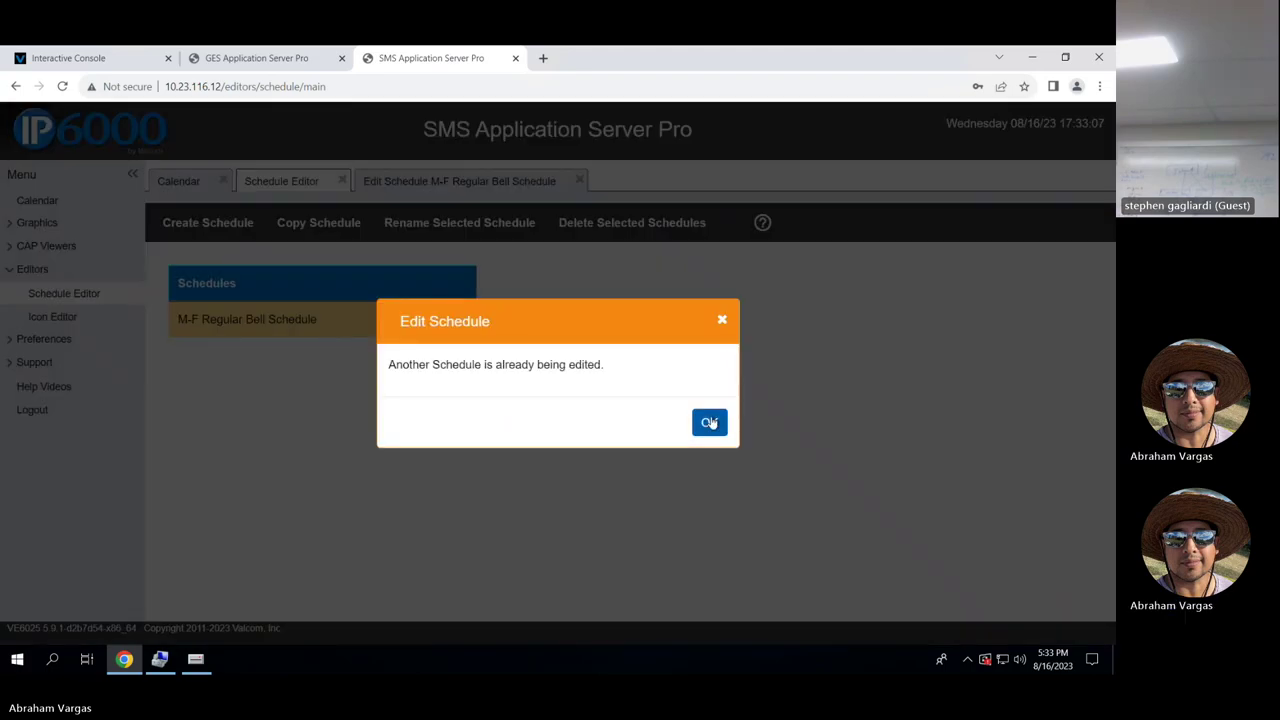
pyautogui.click(341, 181)
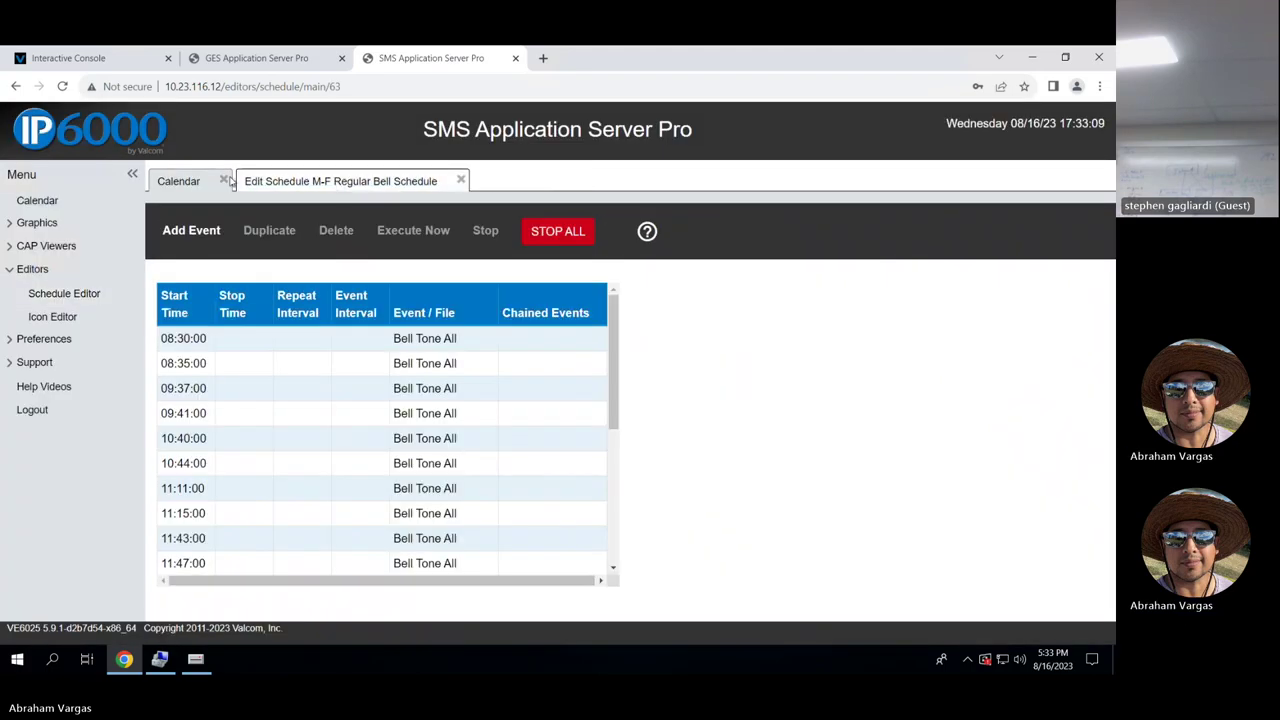
pyautogui.click(224, 181)
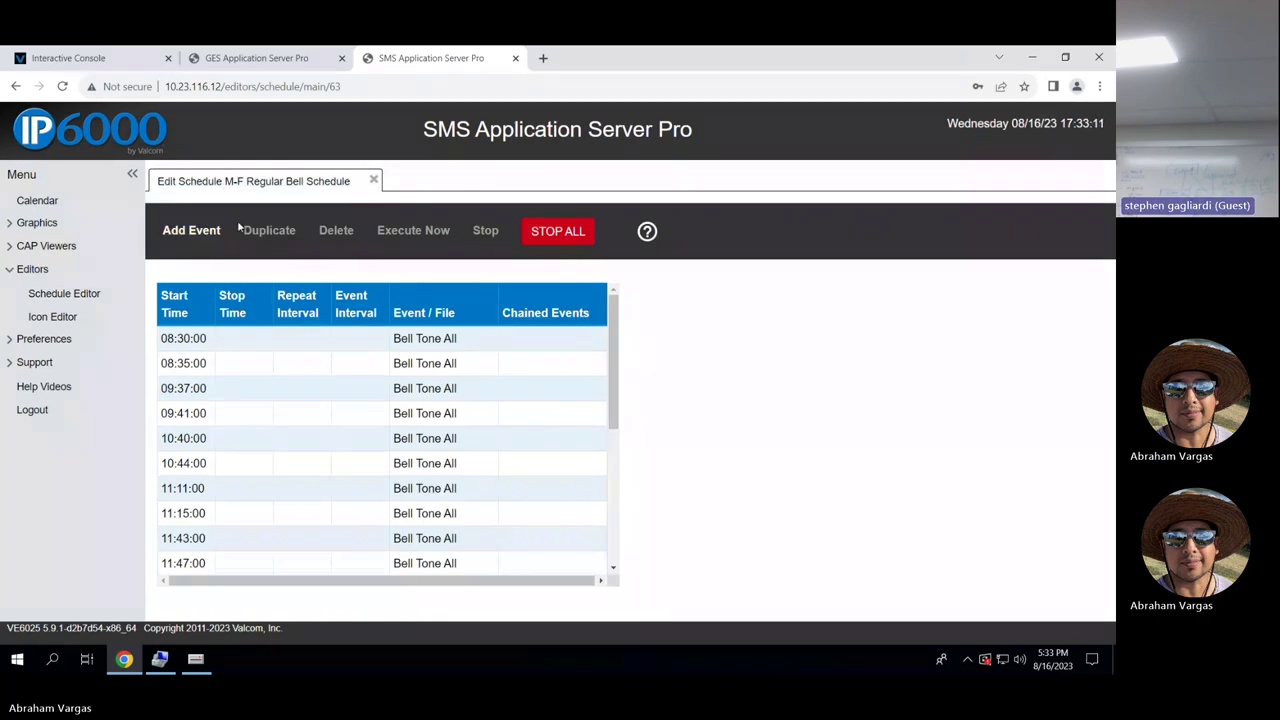
# Reopen the M-F Regular Bell Schedule's event list, then return to the Schedule Editor list.
pyautogui.click(97, 293)
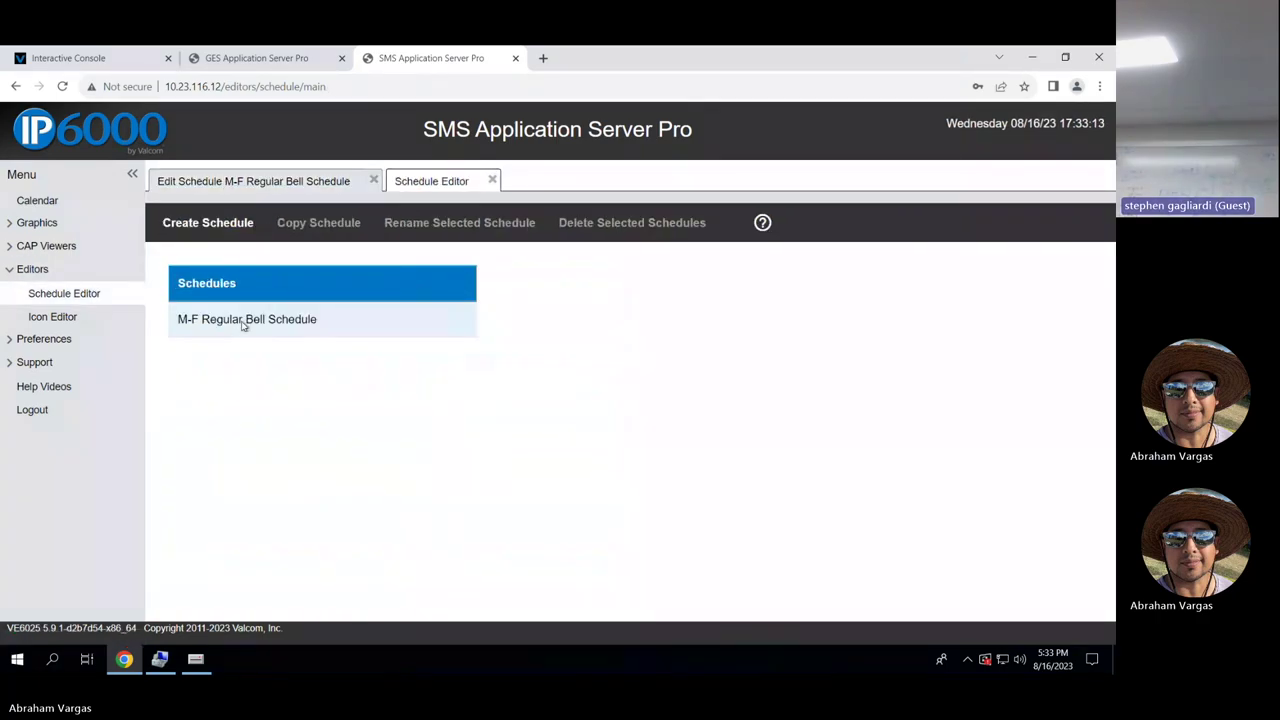
pyautogui.doubleClick(242, 320)
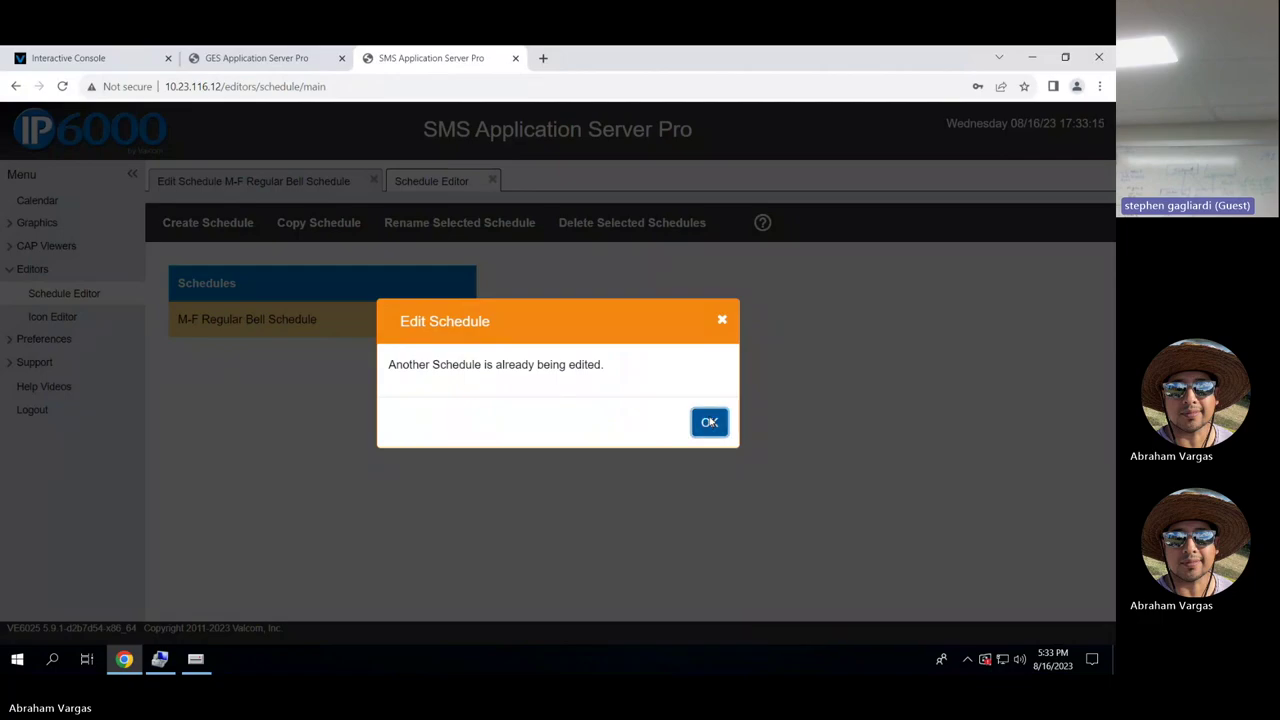
pyautogui.click(709, 422)
pyautogui.click(491, 181)
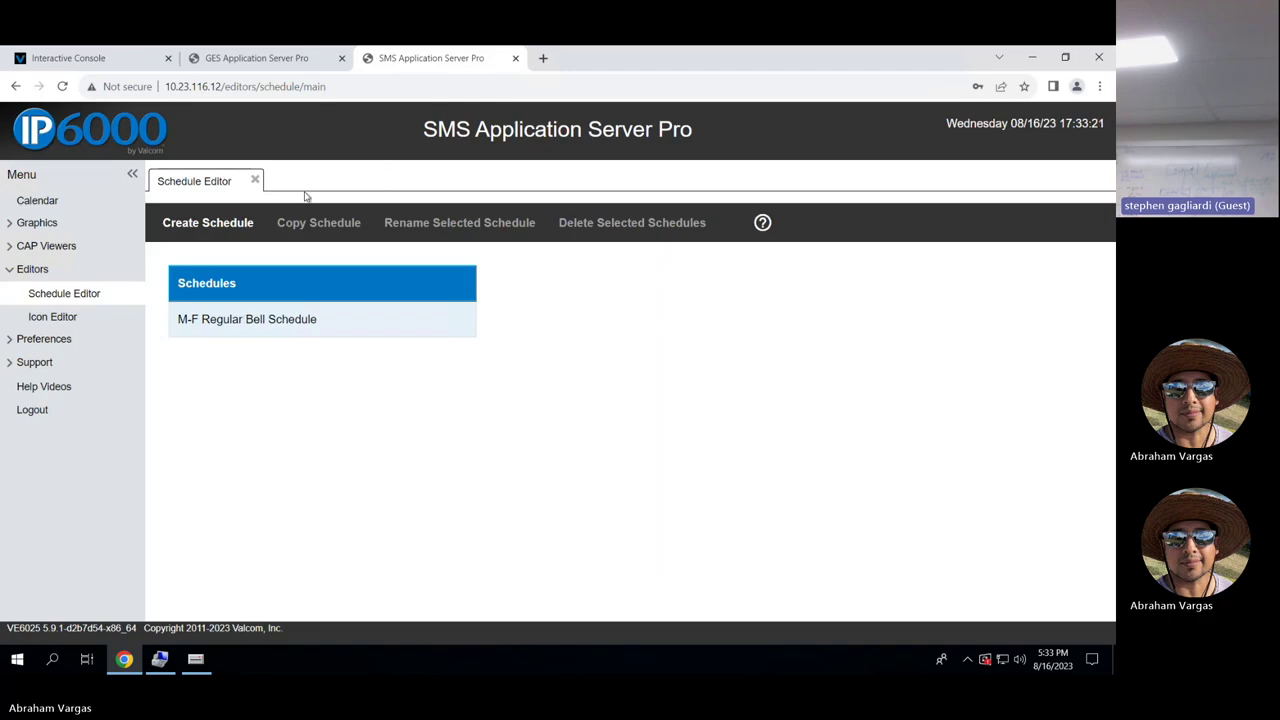
pyautogui.doubleClick(265, 318)
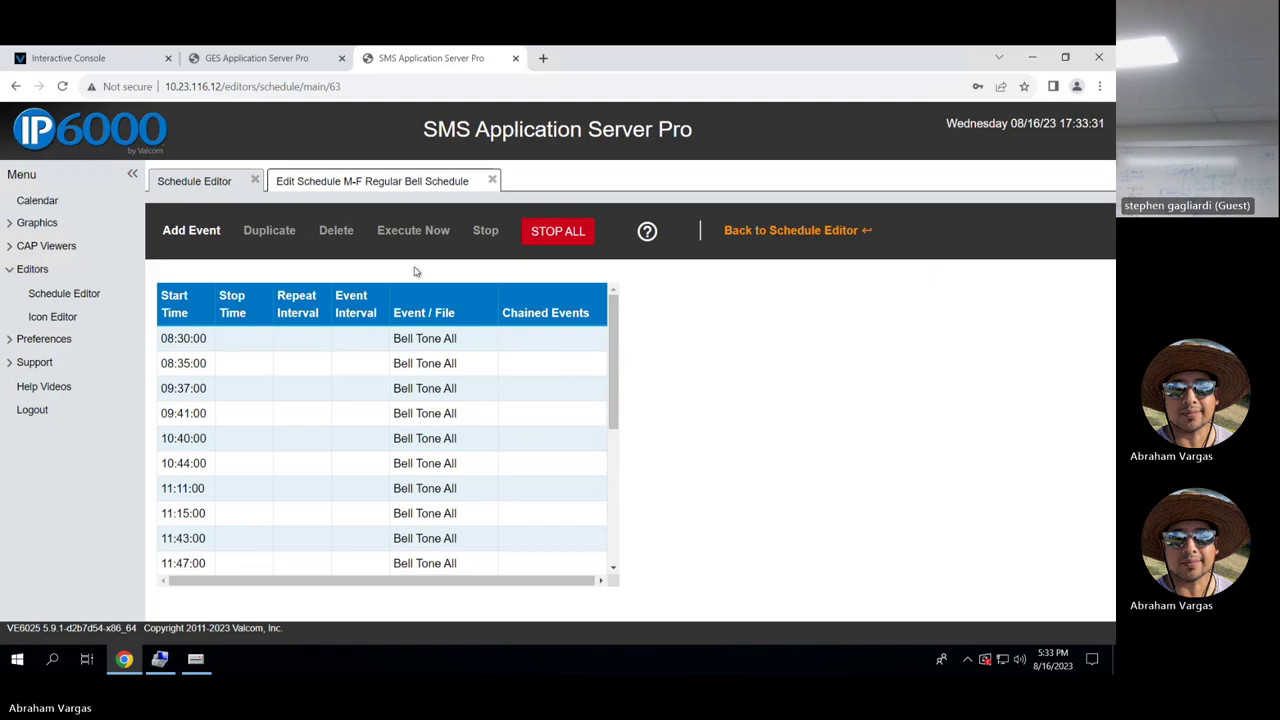
pyautogui.click(52, 290)
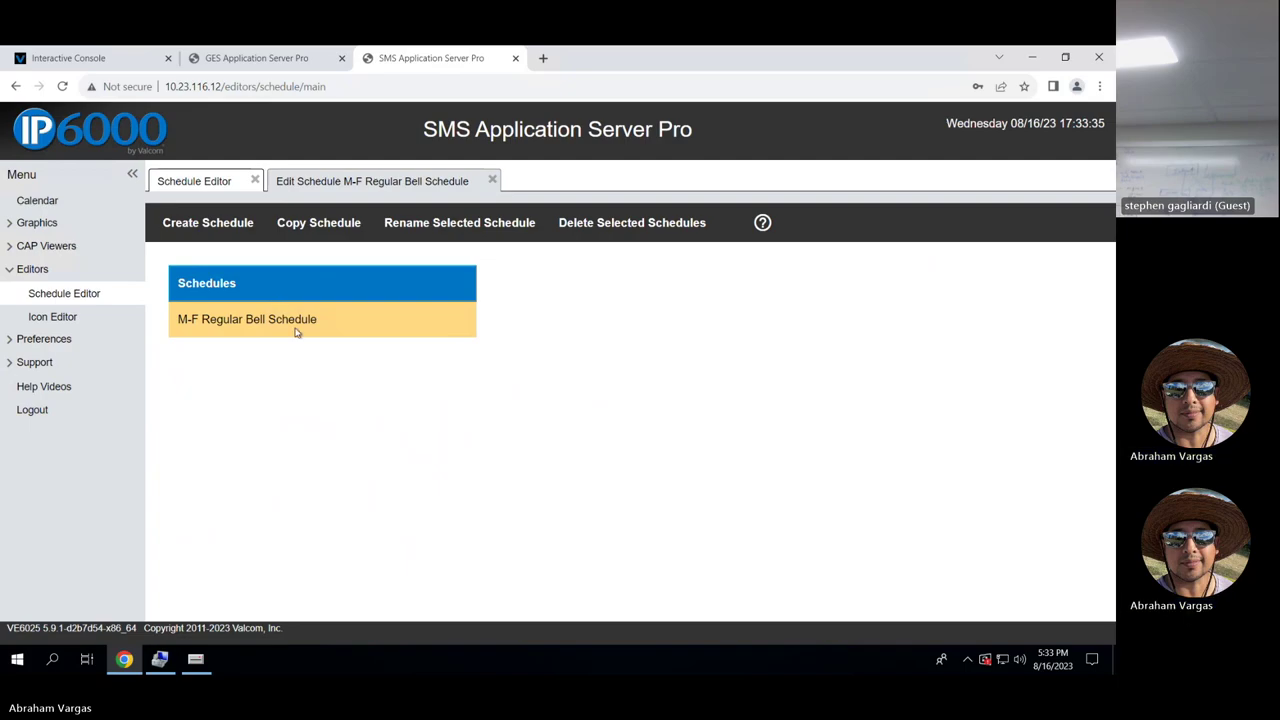
# Create a schedule named asdf, dismiss the warning, and reopen the Schedule Editor list.
pyautogui.click(218, 222)
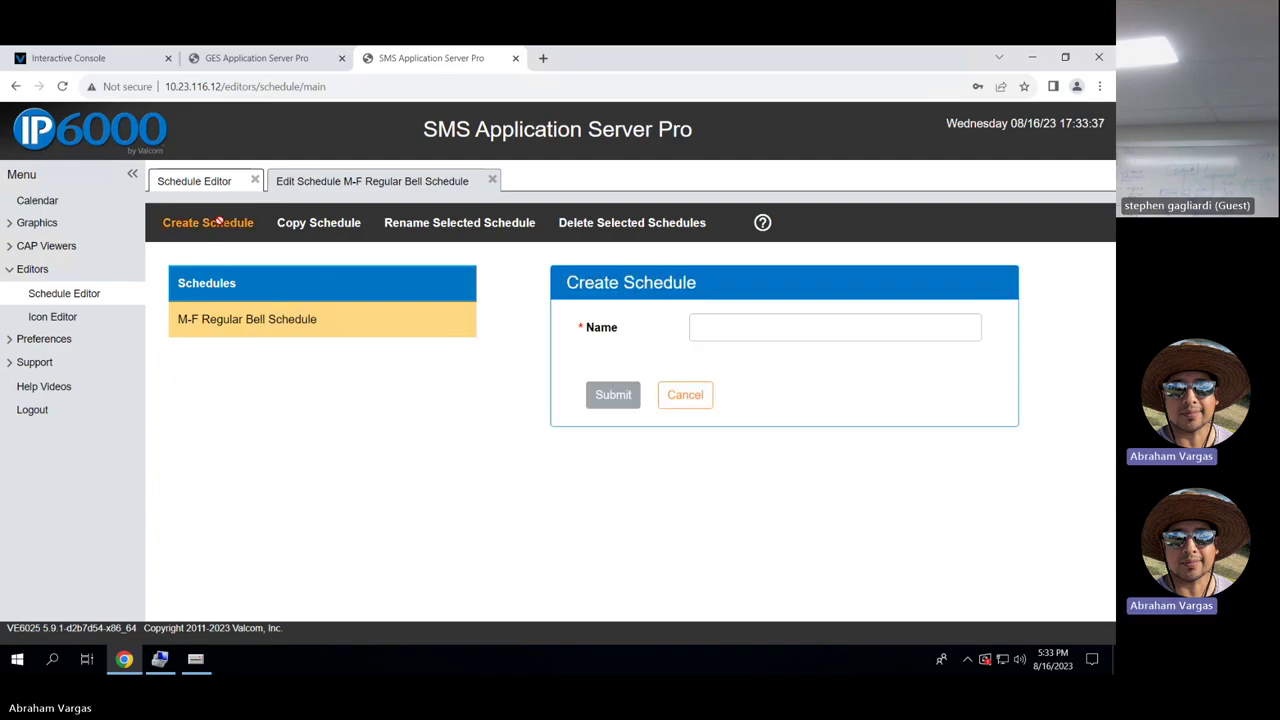
pyautogui.click(757, 318)
pyautogui.write('asdf')
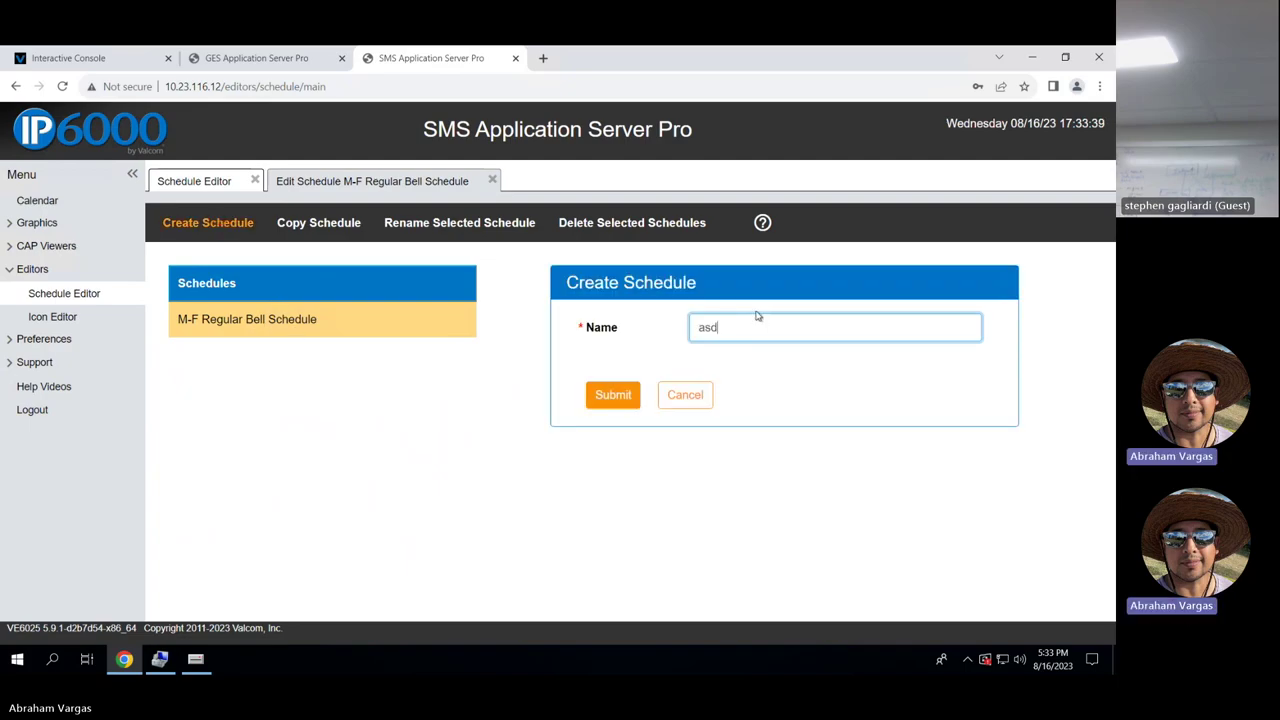
pyautogui.click(612, 395)
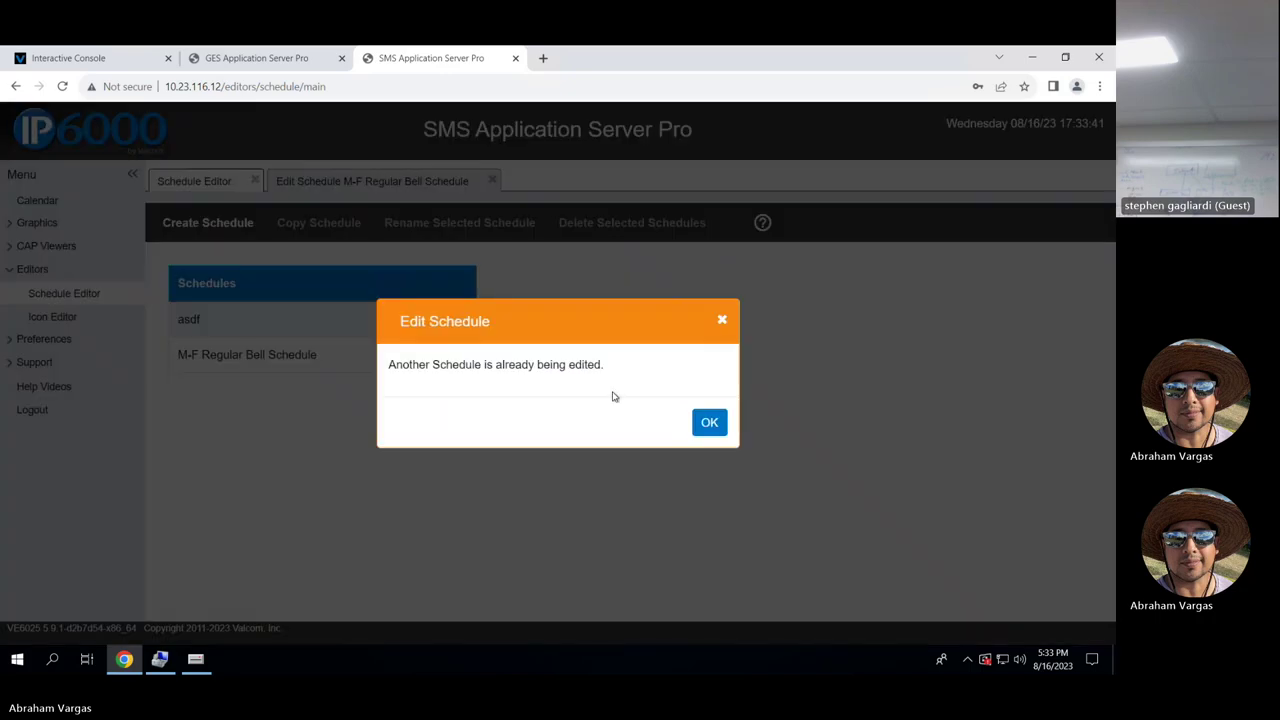
pyautogui.click(710, 423)
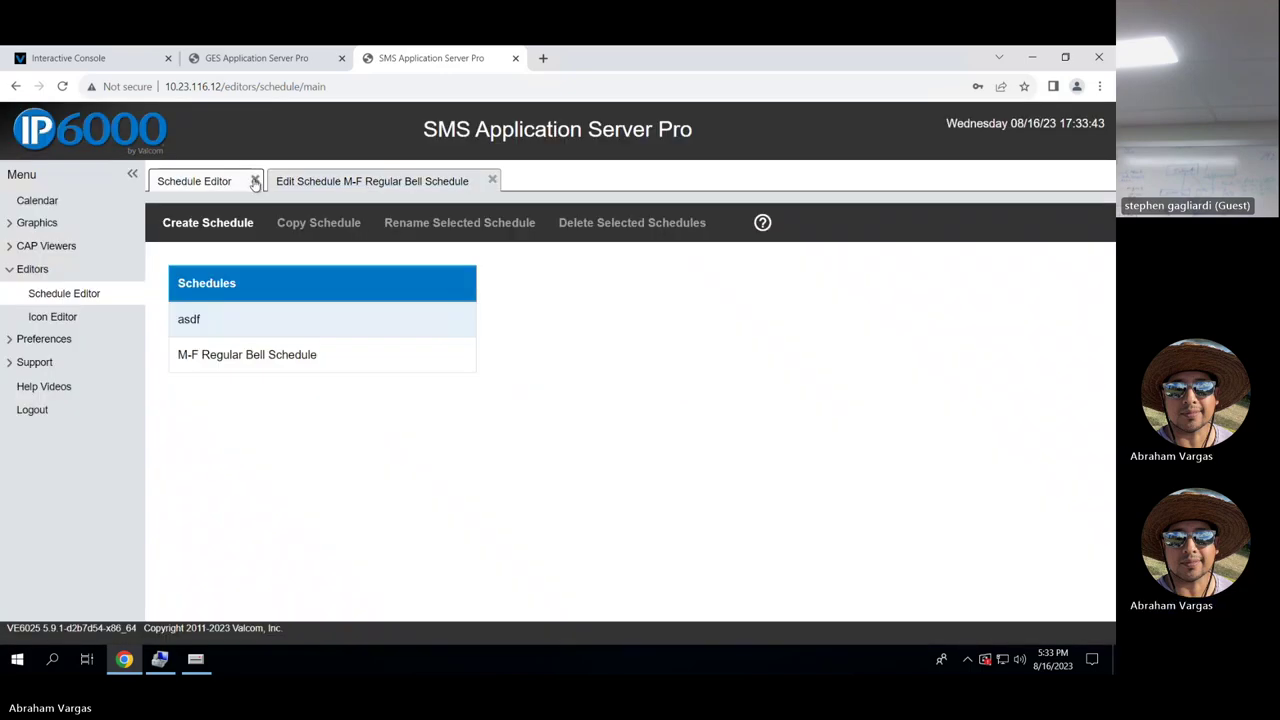
pyautogui.click(255, 180)
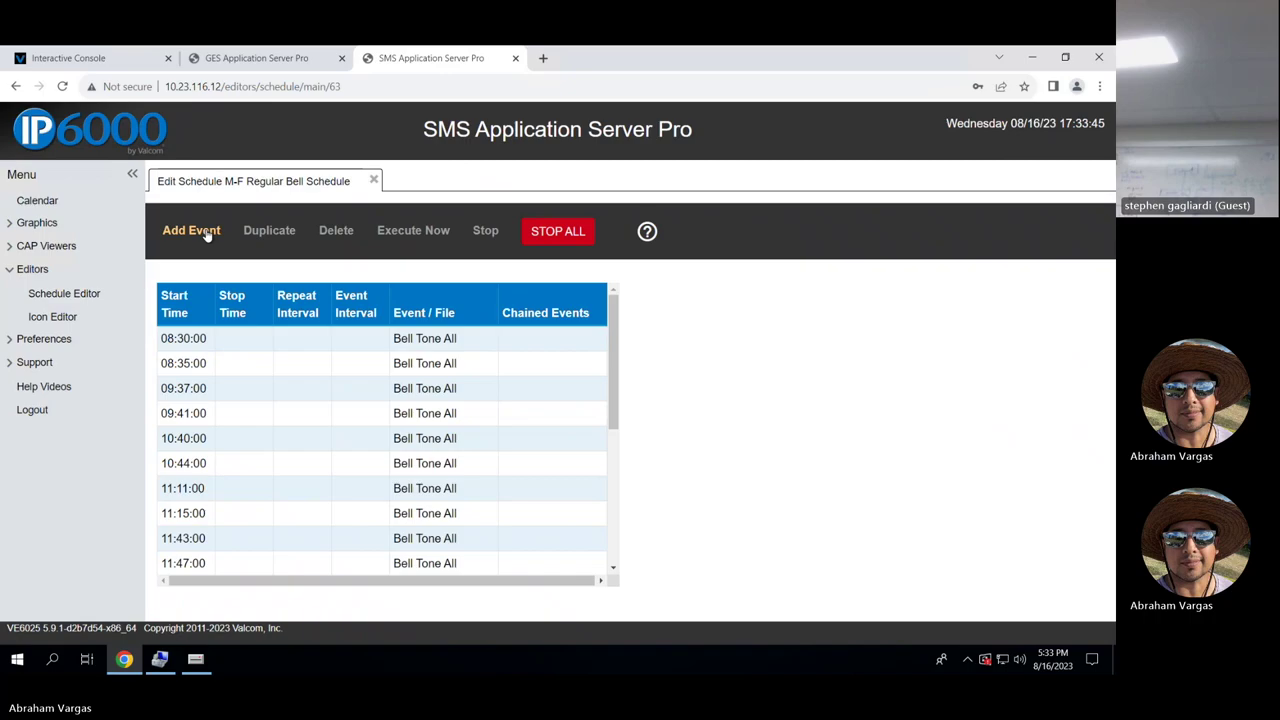
pyautogui.click(63, 295)
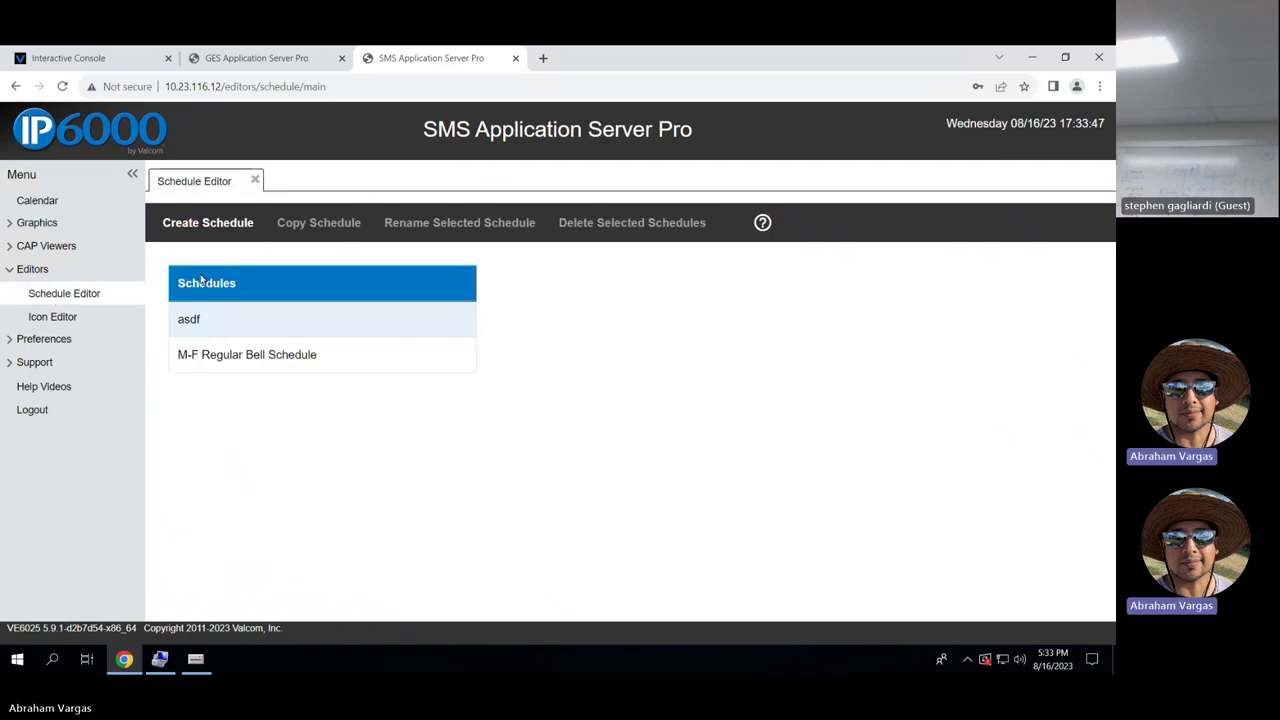
# Add a Bell Tone All event starting at 14:00:00 to the asdf schedule.
pyautogui.doubleClick(223, 320)
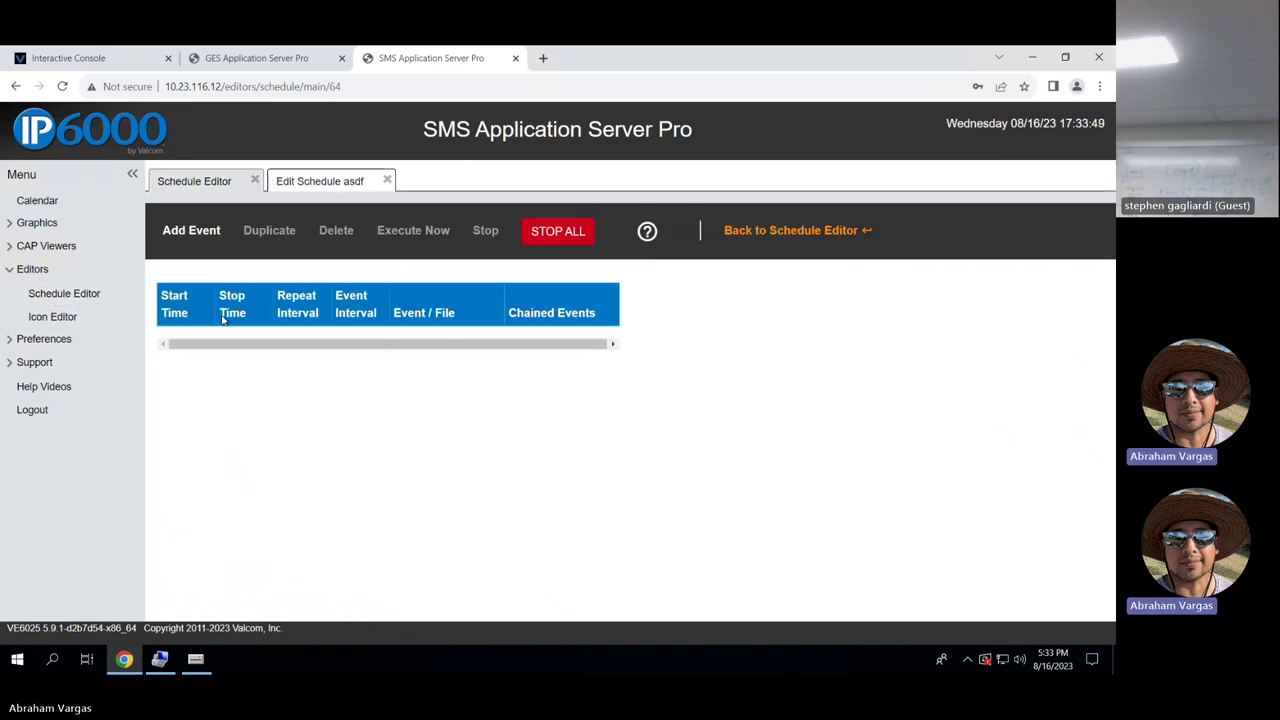
pyautogui.click(203, 234)
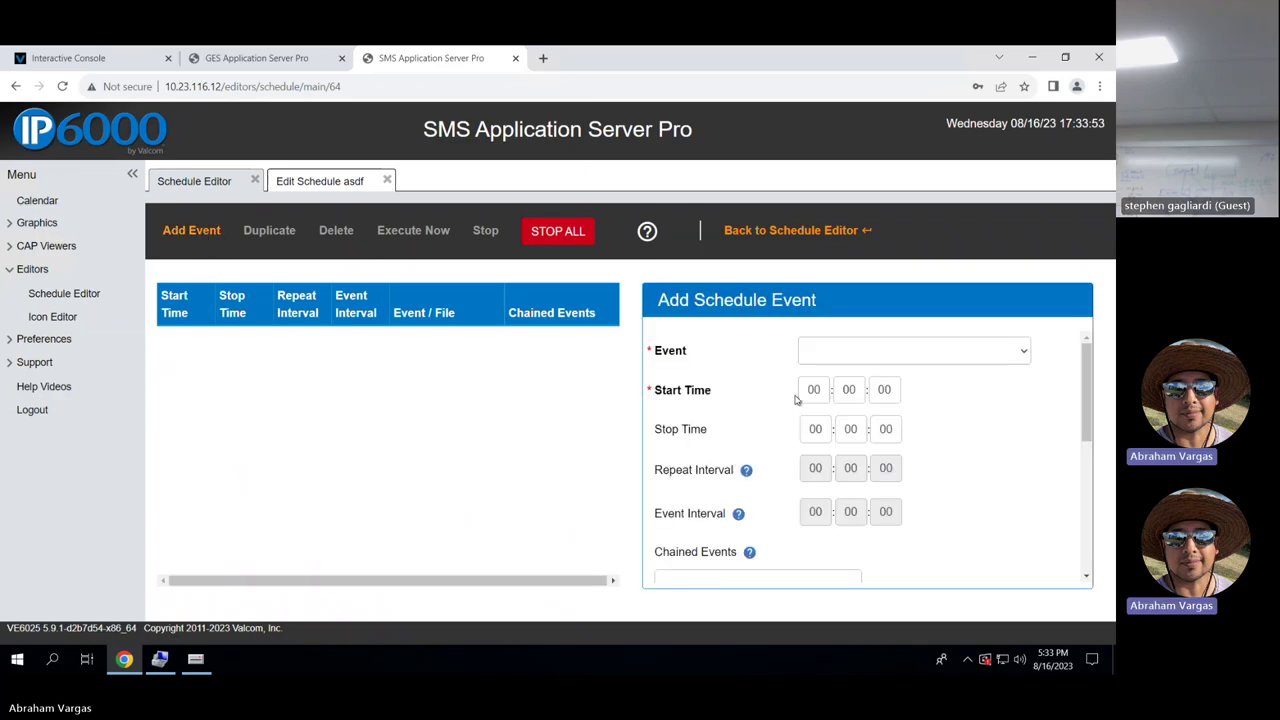
pyautogui.click(1021, 351)
pyautogui.scroll(-1, 900, 128)
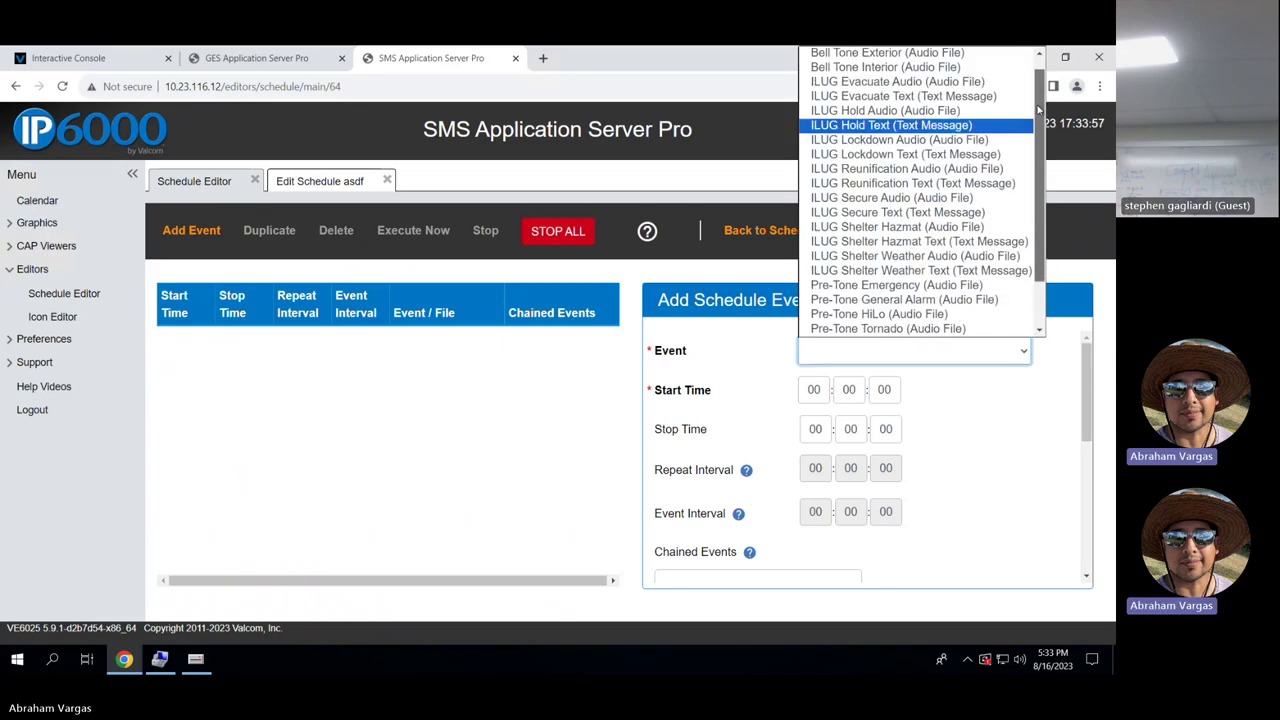
pyautogui.scroll(1, 1037, 82)
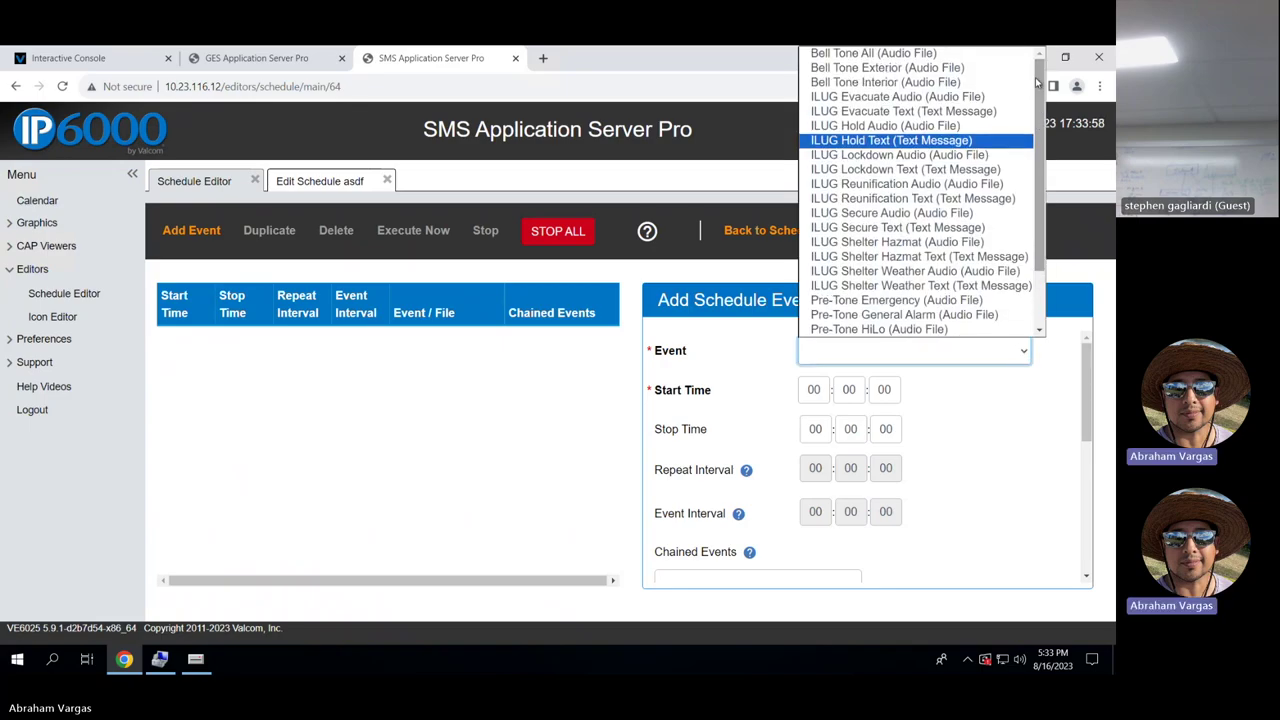
pyautogui.click(948, 57)
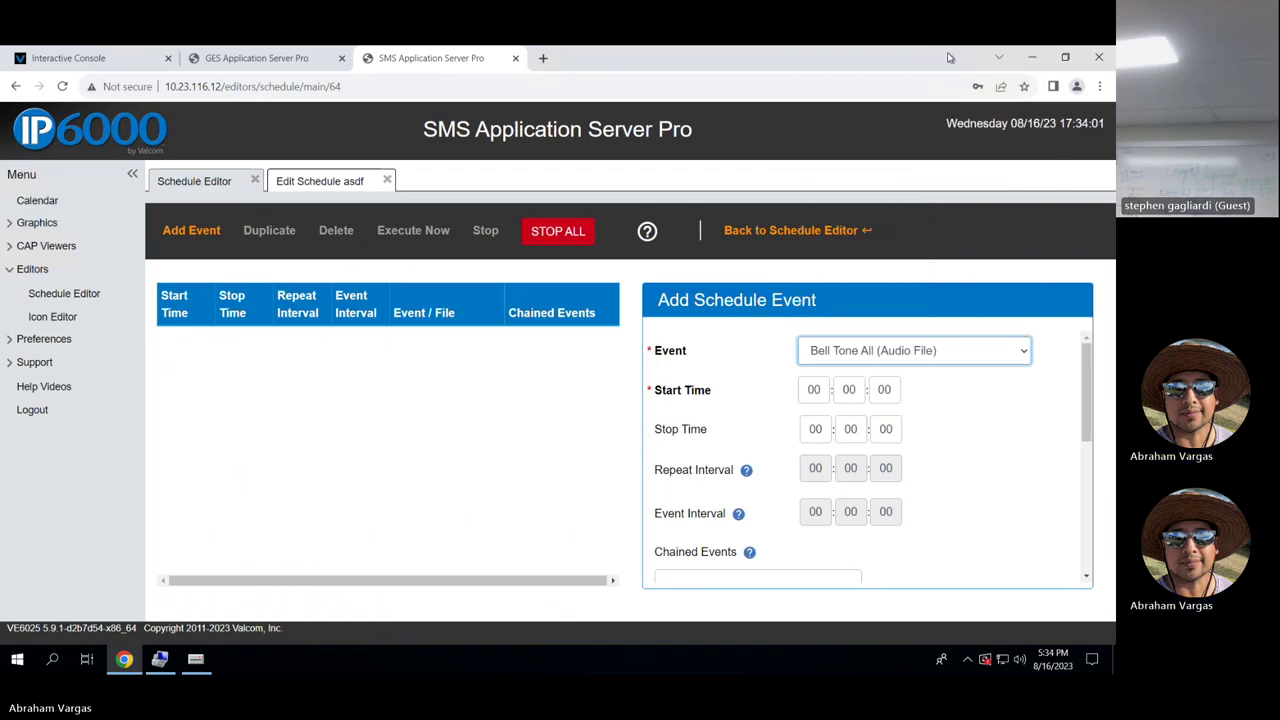
pyautogui.scroll(-1, 922, 442)
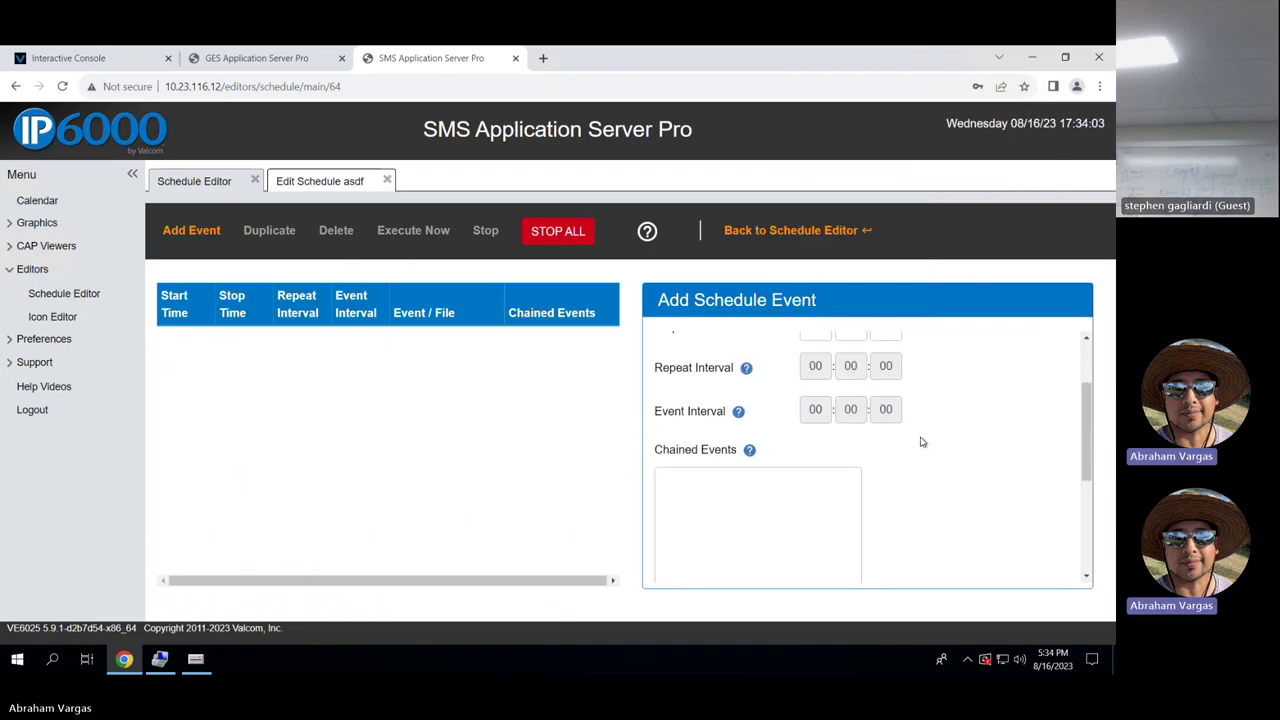
pyautogui.scroll(1, 921, 441)
pyautogui.click(813, 389)
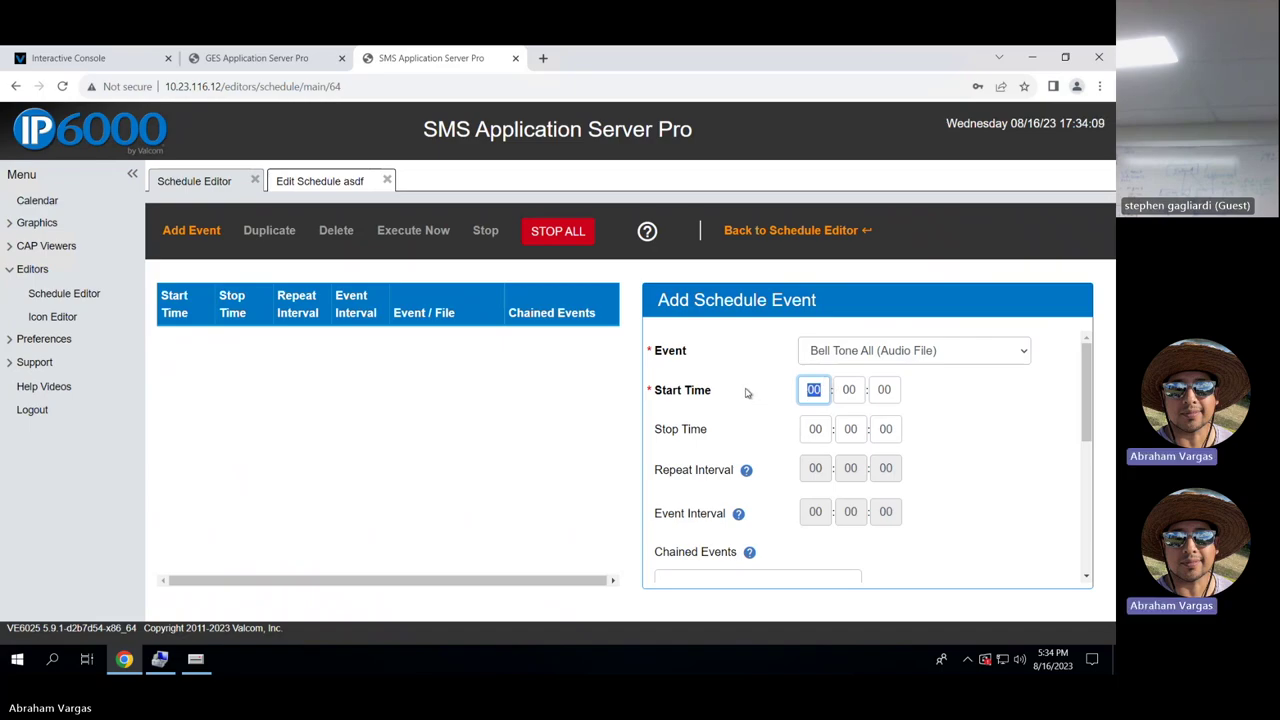
pyautogui.write('14')
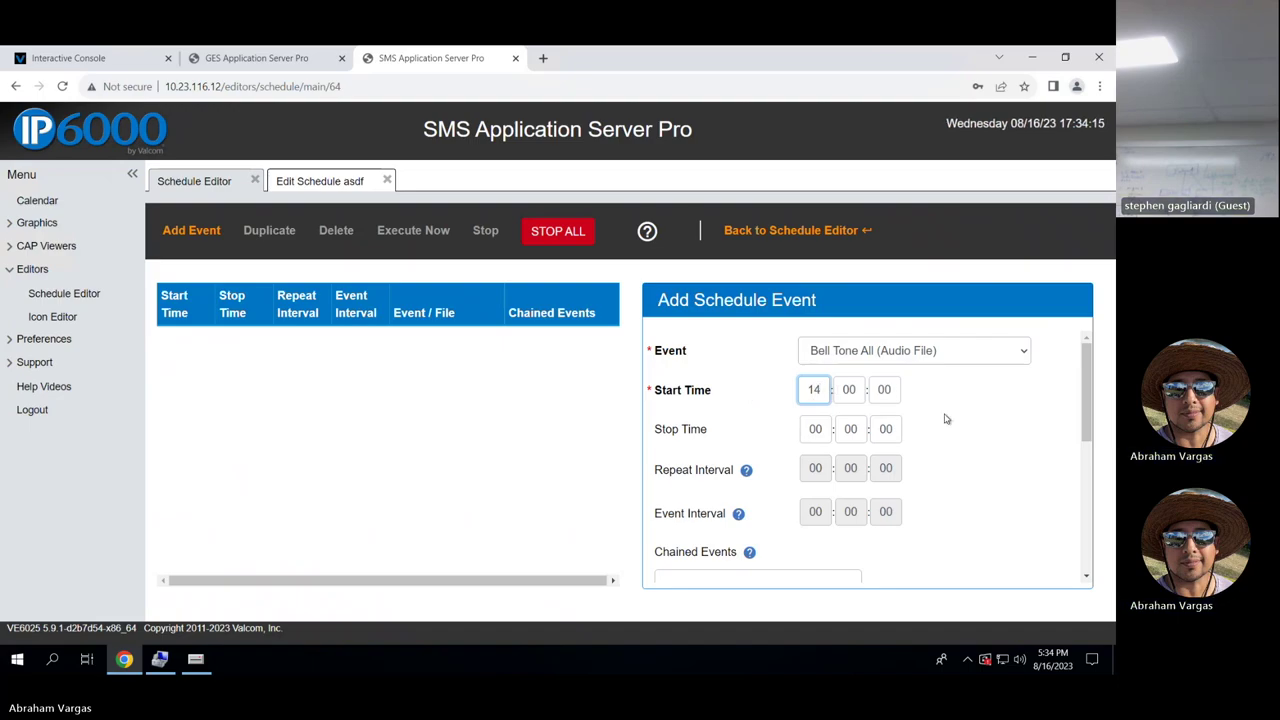
pyautogui.scroll(-1, 946, 419)
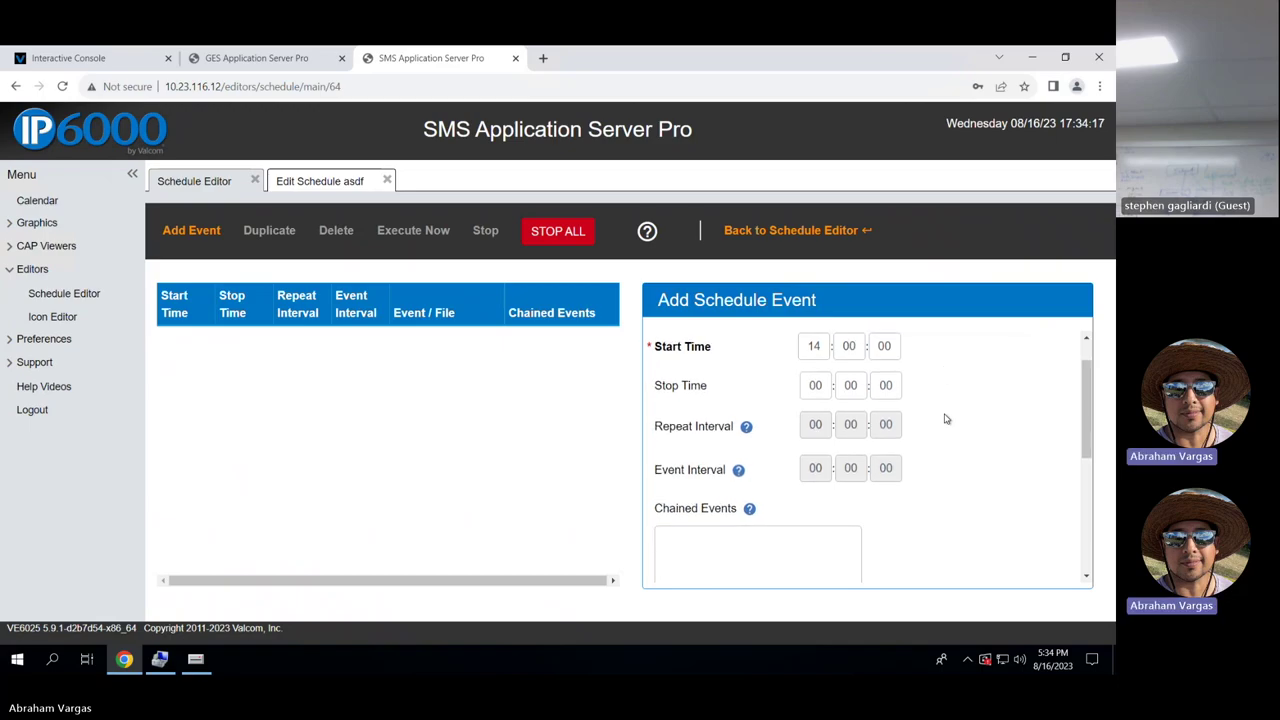
pyautogui.scroll(1, 946, 419)
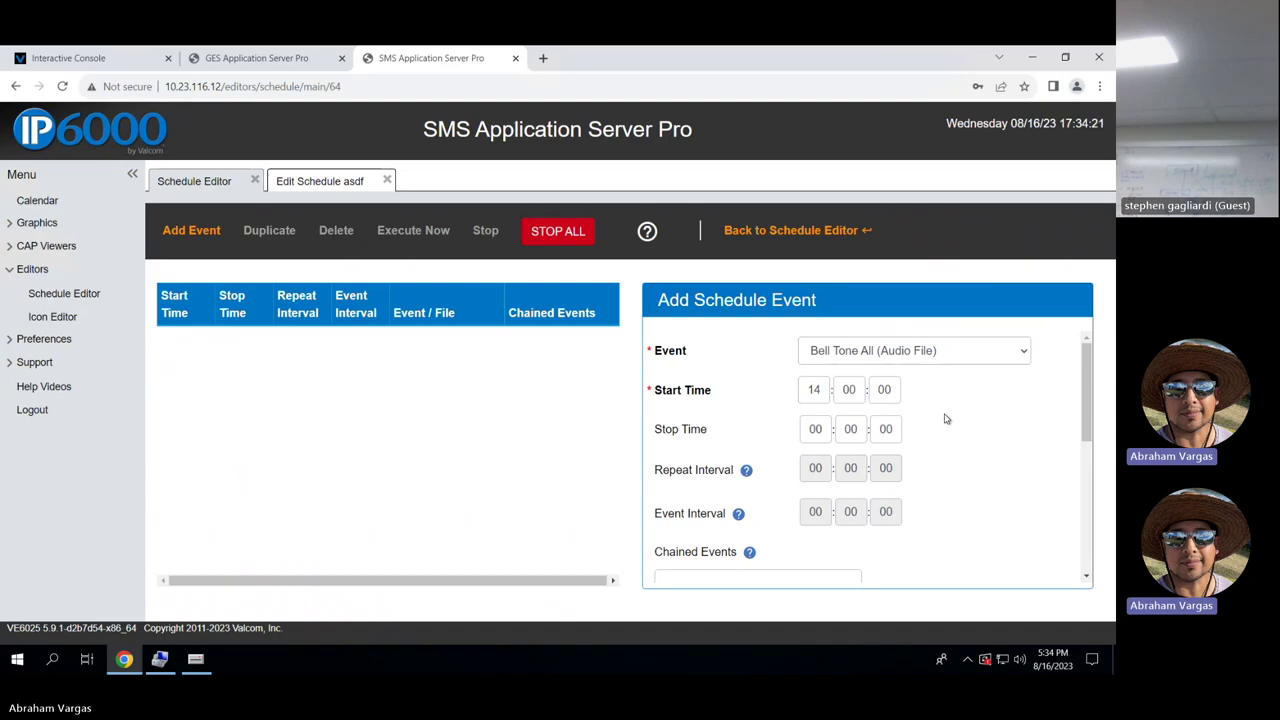
pyautogui.scroll(-2, 946, 419)
pyautogui.scroll(2, 946, 419)
pyautogui.scroll(-4, 1025, 484)
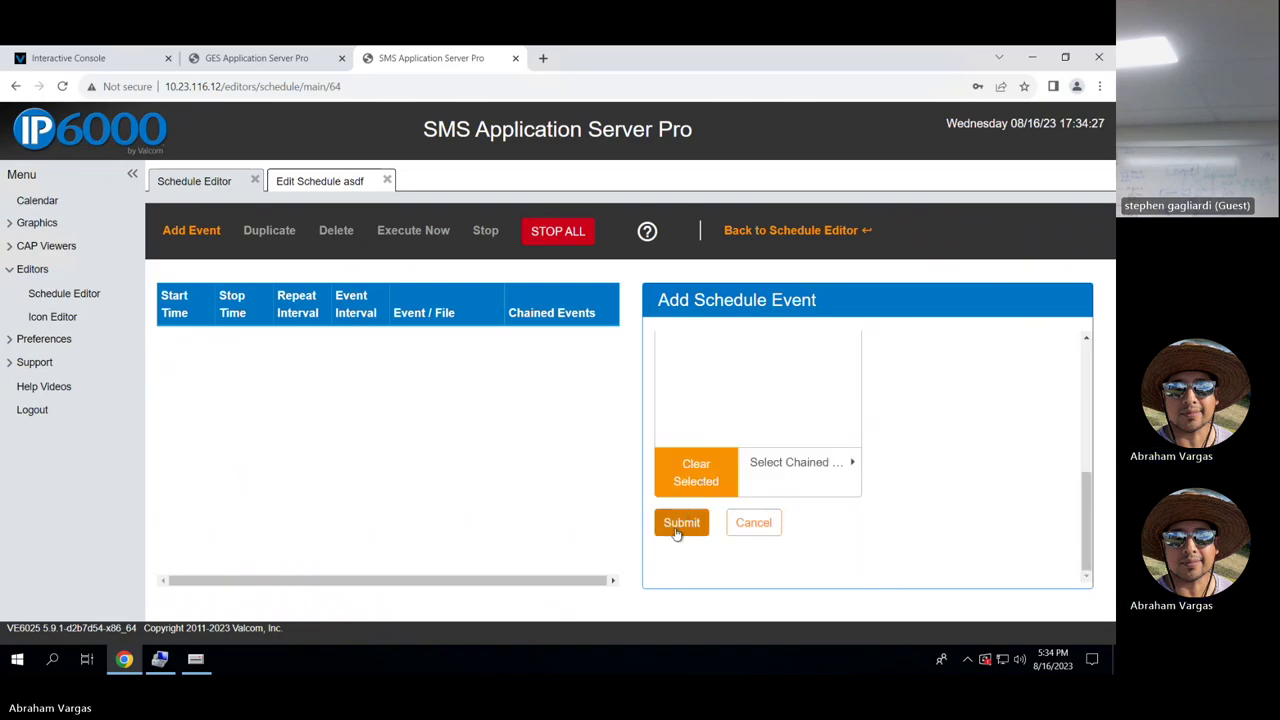
pyautogui.click(690, 518)
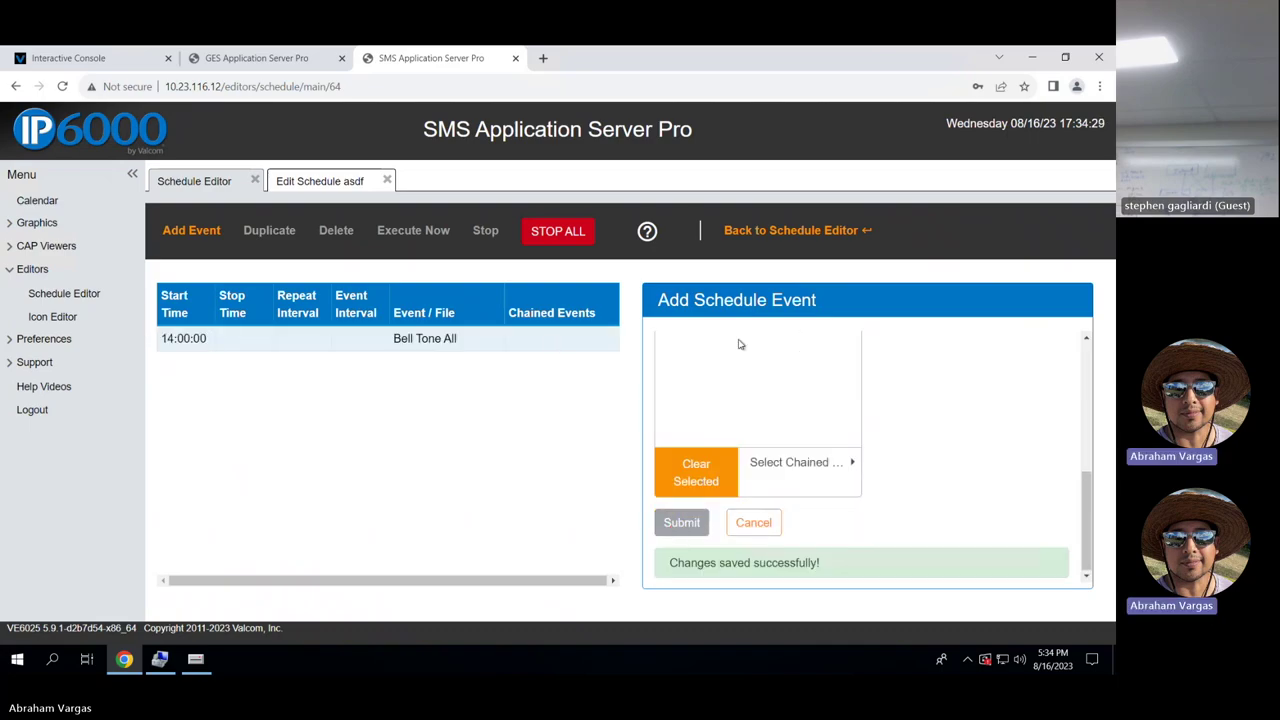
# Add a second Bell Tone All event at 14:30:00, then select both events in the list.
pyautogui.scroll(10, 948, 386)
pyautogui.click(850, 352)
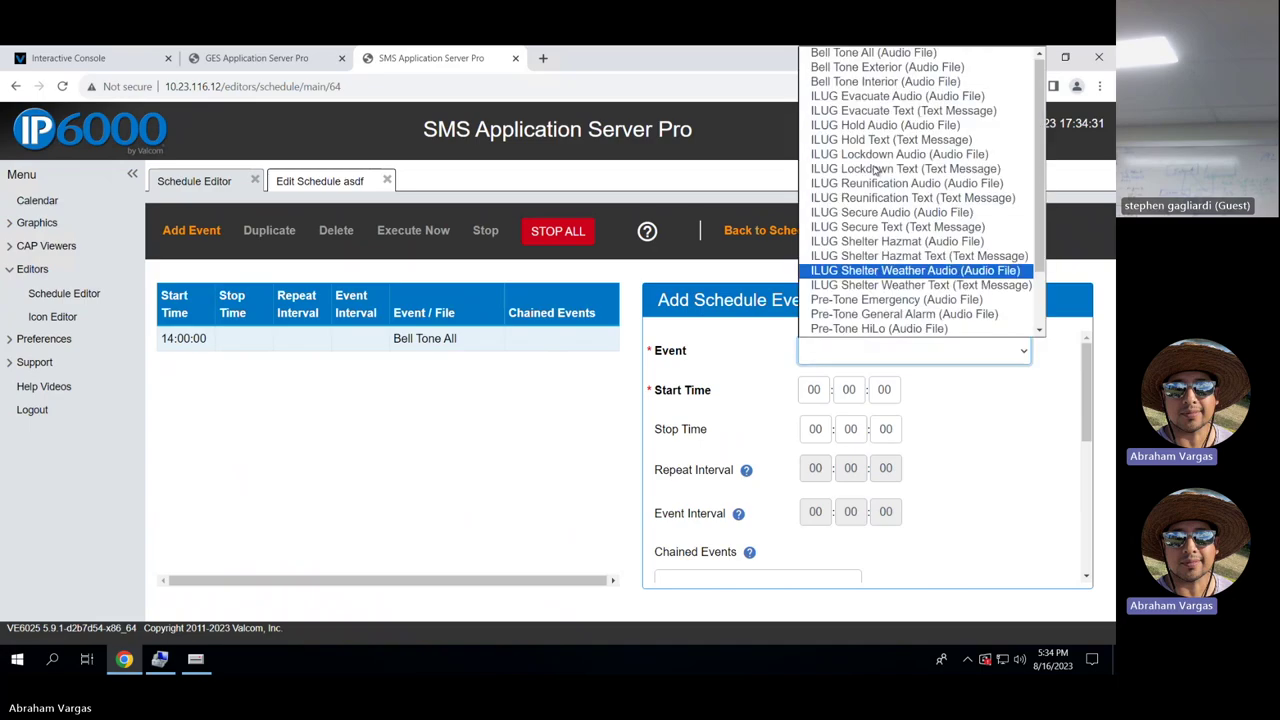
pyautogui.click(901, 53)
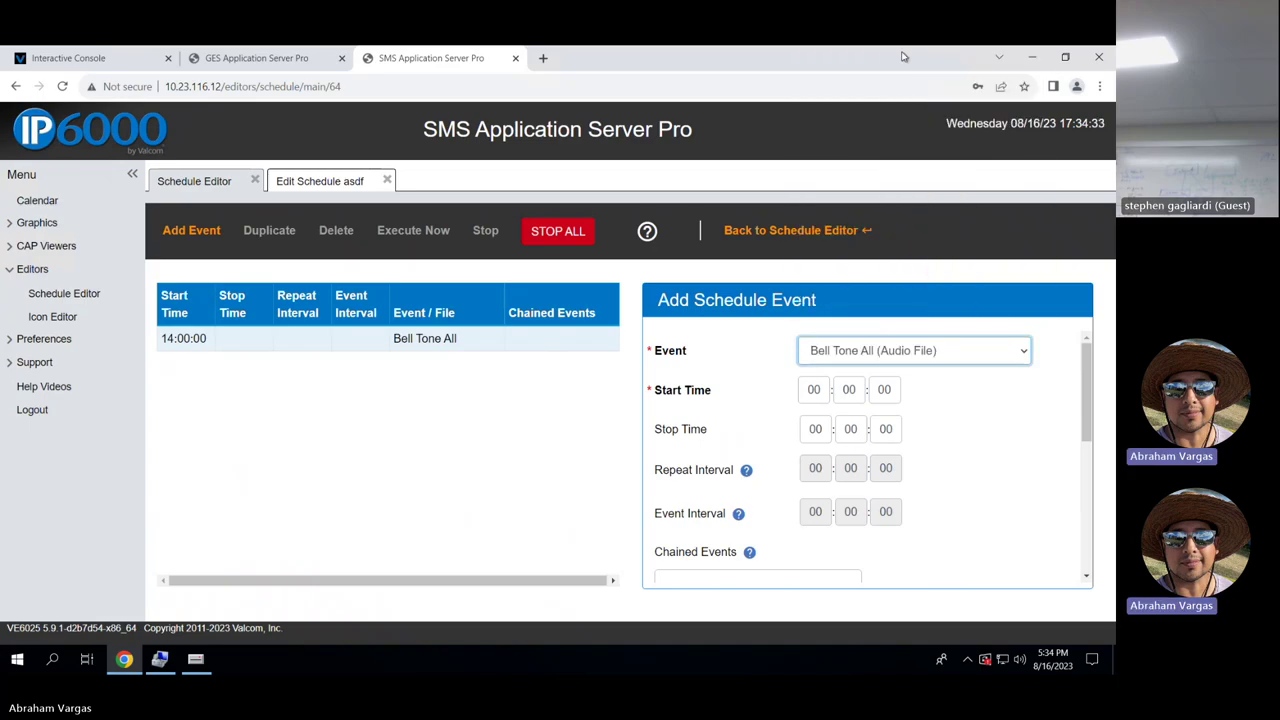
pyautogui.click(816, 389)
pyautogui.write('14')
pyautogui.press('Tab')
pyautogui.write('30')
pyautogui.scroll(-3, 945, 437)
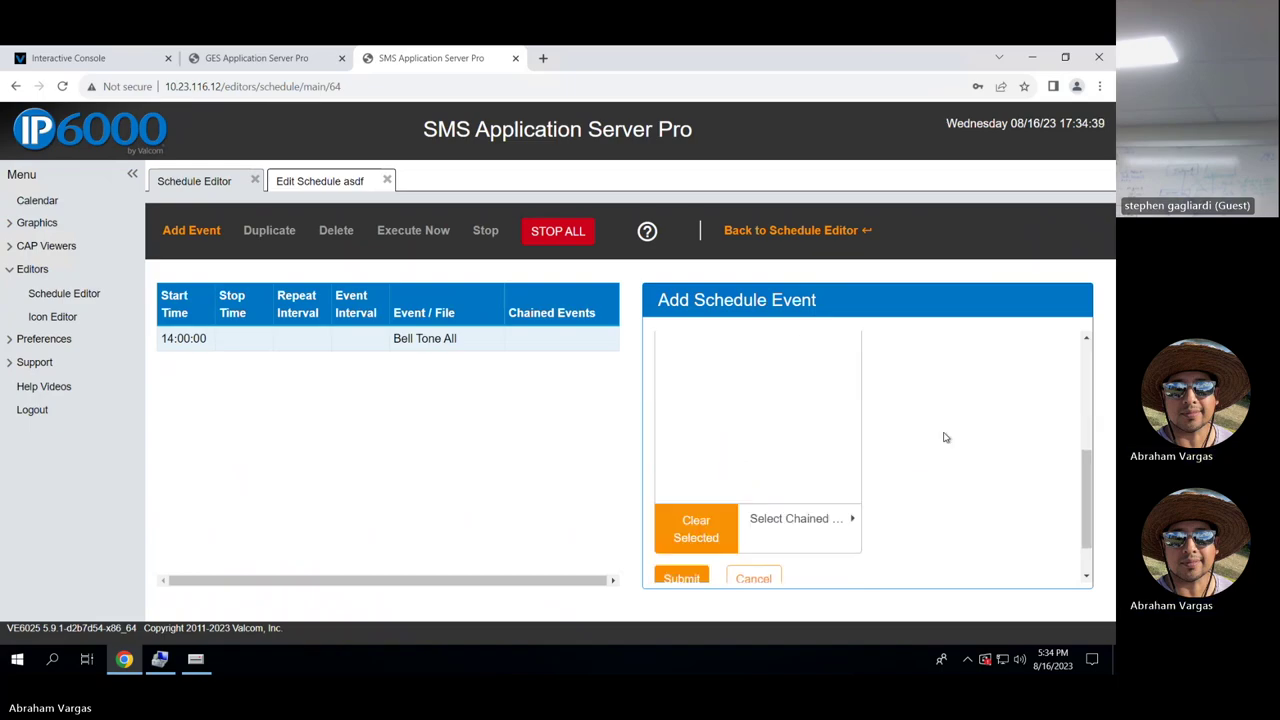
pyautogui.click(688, 575)
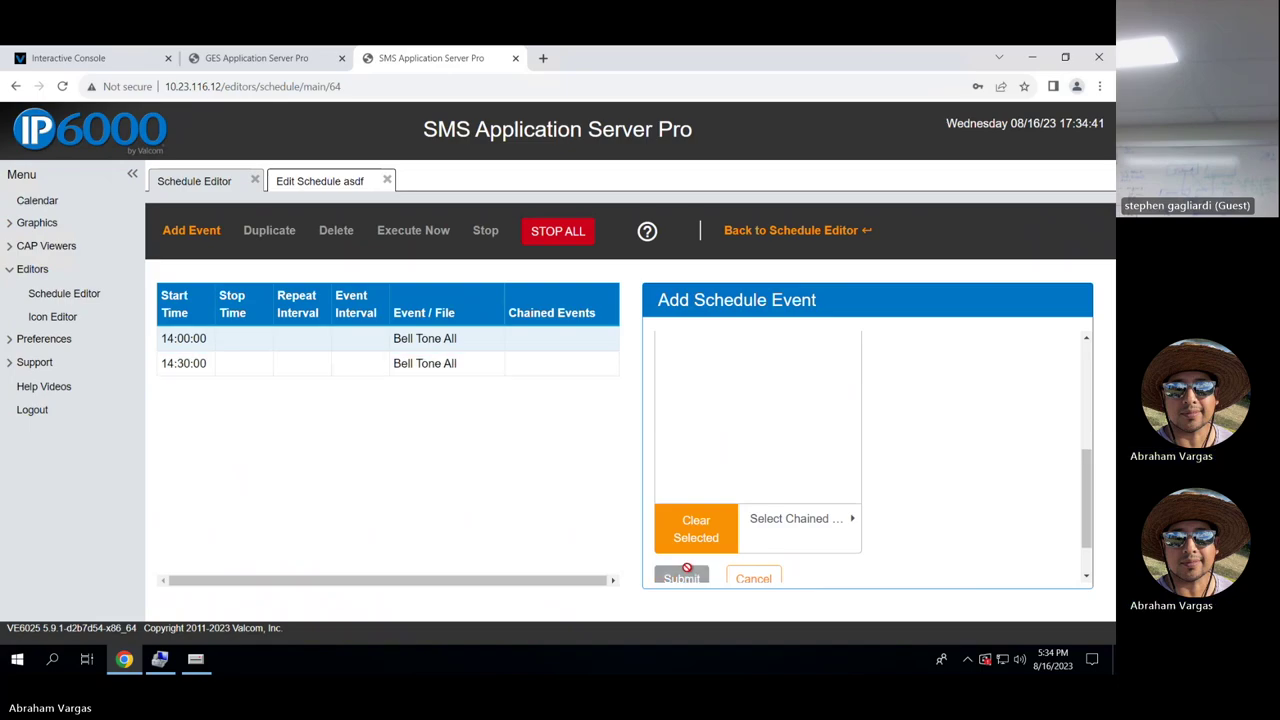
pyautogui.scroll(5, 957, 346)
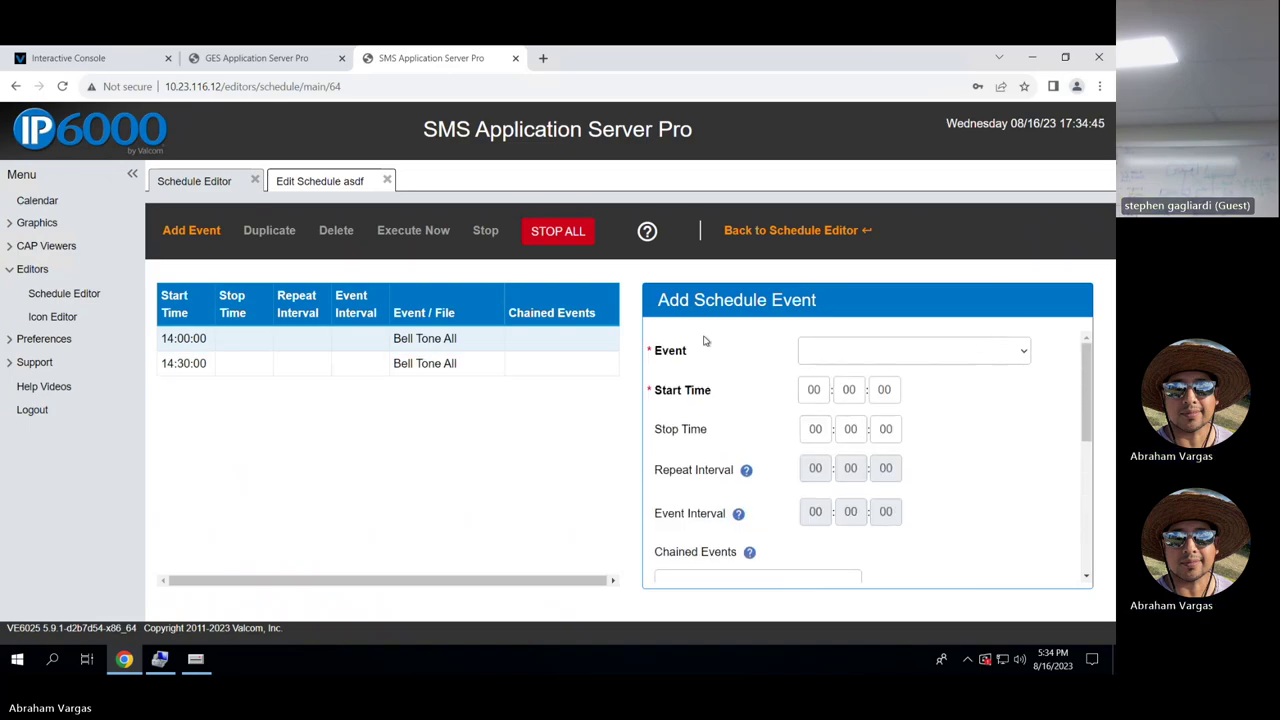
pyautogui.click(451, 340)
pyautogui.click(445, 365)
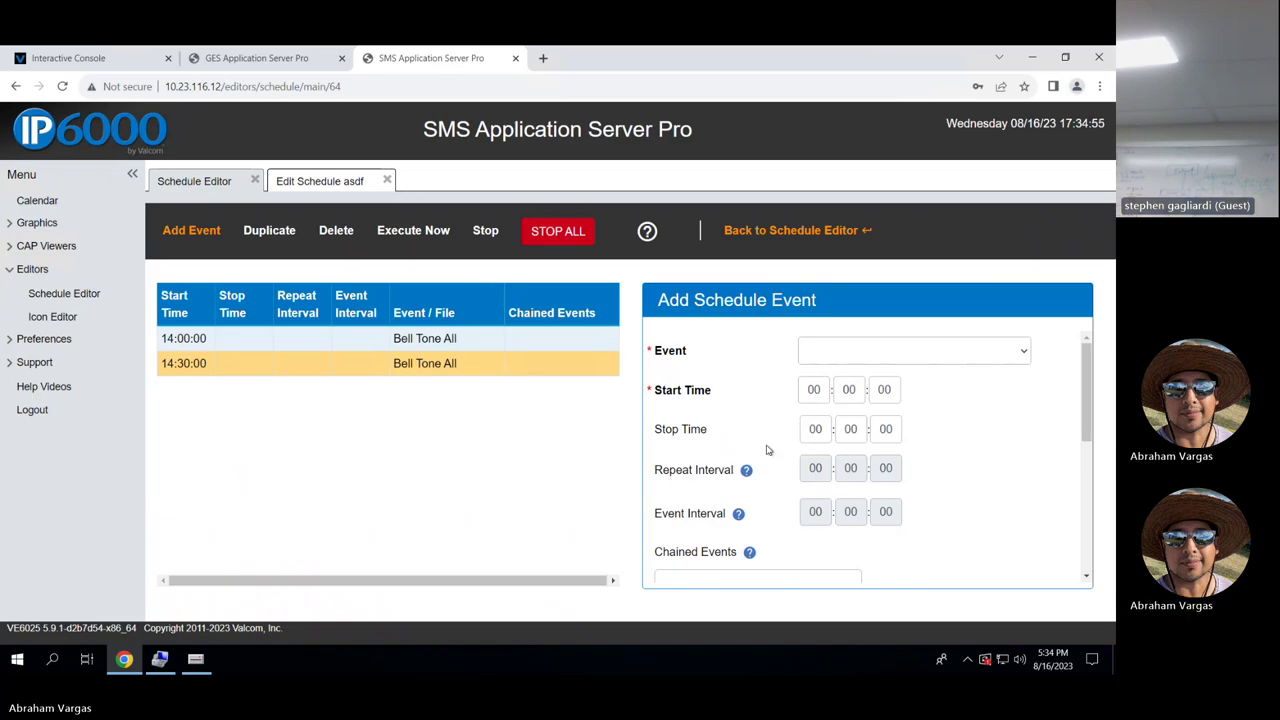
# Close the asdf schedule and open the M-F Regular Bell Schedule to review its bell times.
pyautogui.click(388, 181)
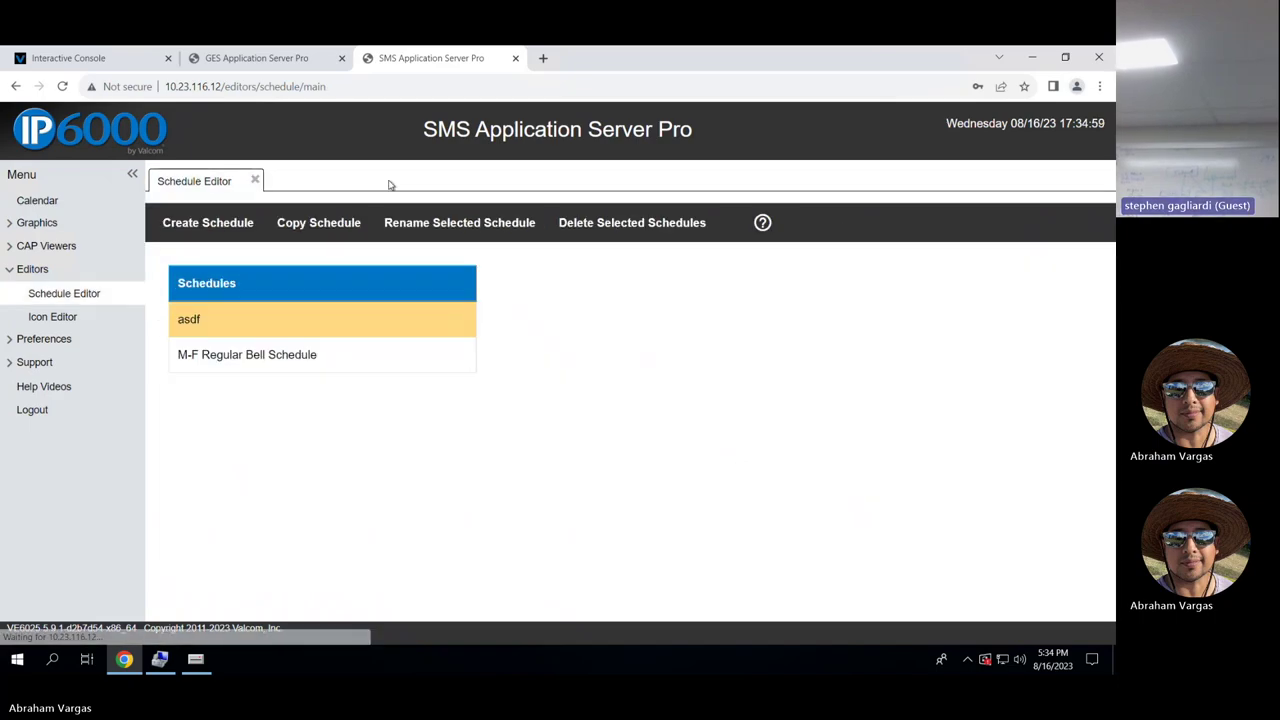
pyautogui.doubleClick(300, 366)
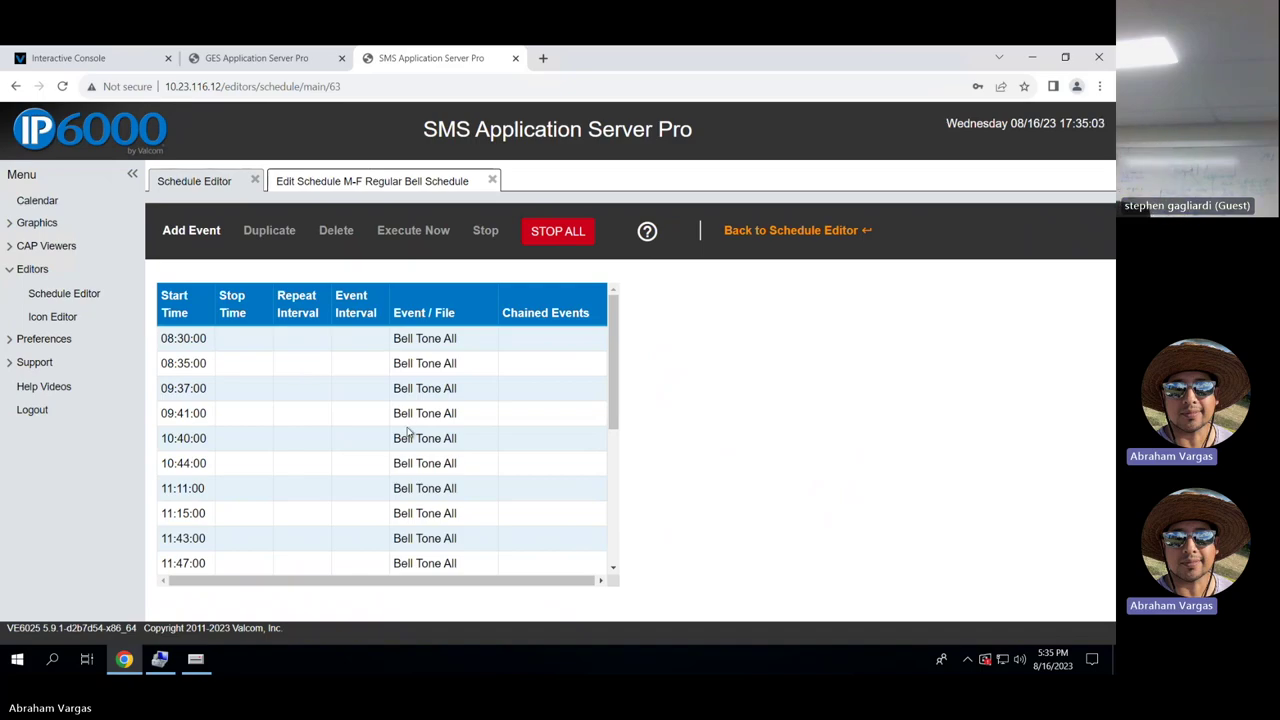
pyautogui.scroll(-3, 407, 432)
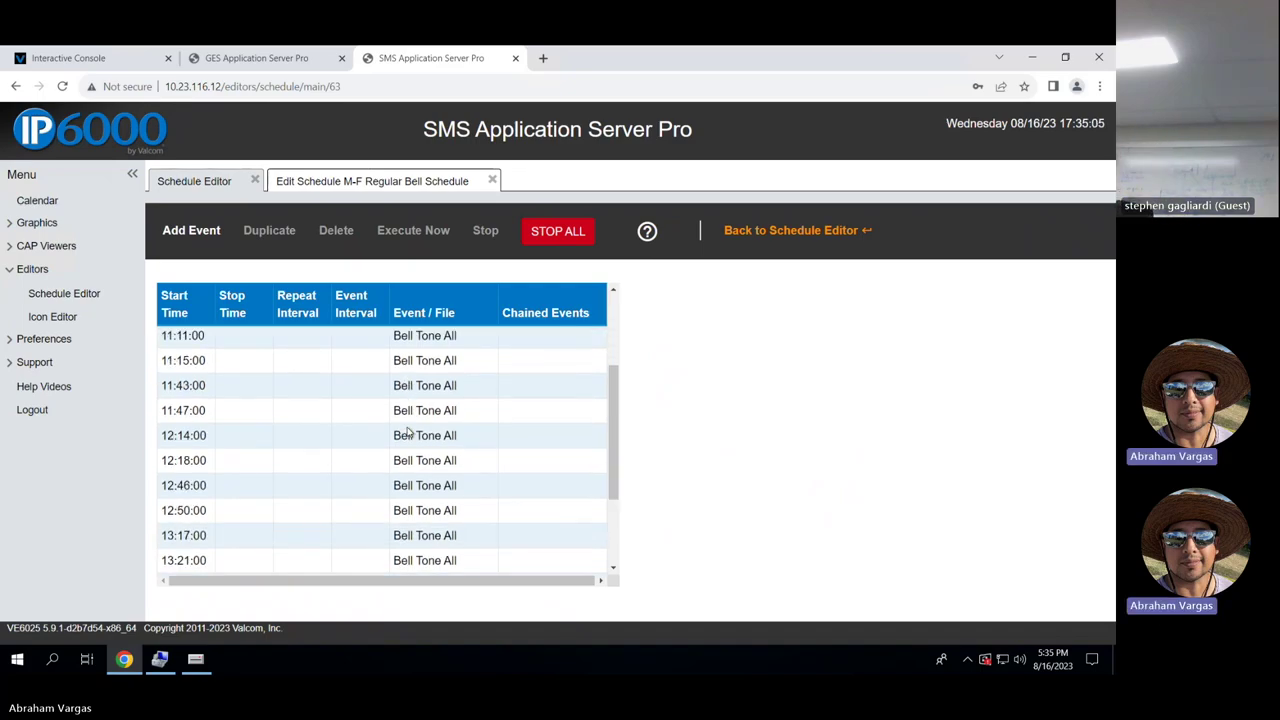
pyautogui.scroll(-3, 407, 432)
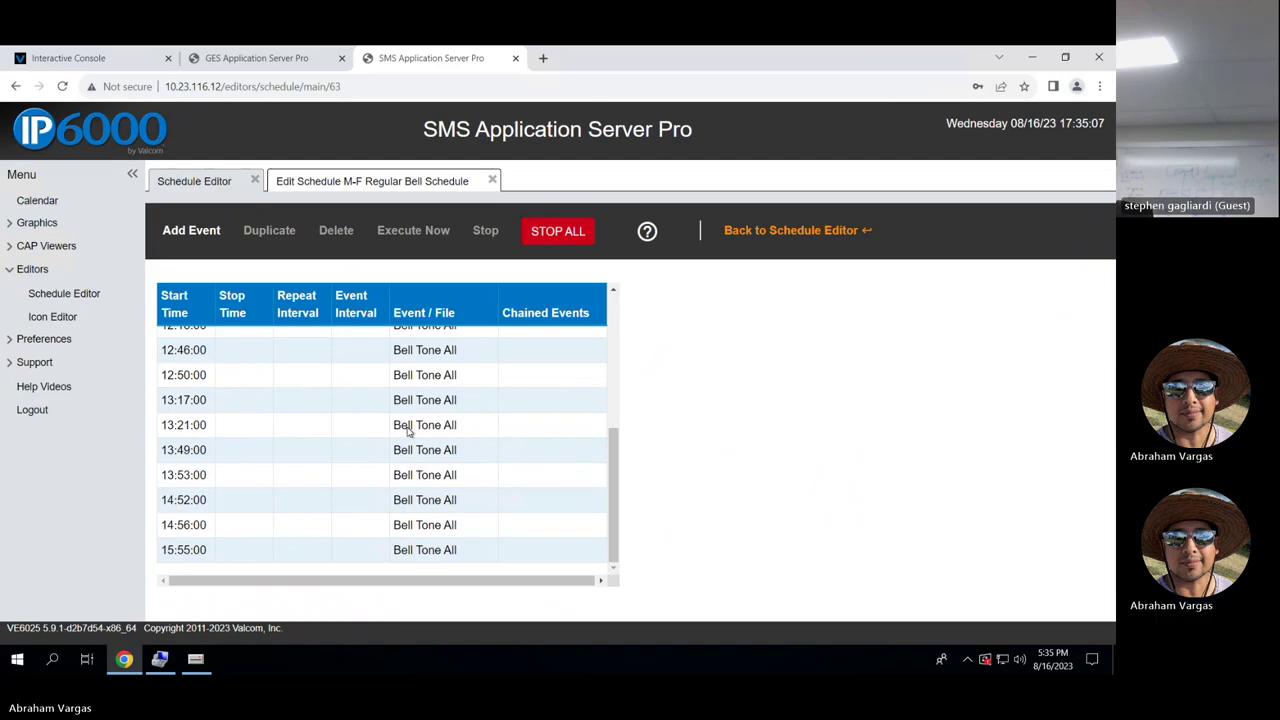
pyautogui.scroll(5, 407, 432)
pyautogui.scroll(1, 407, 432)
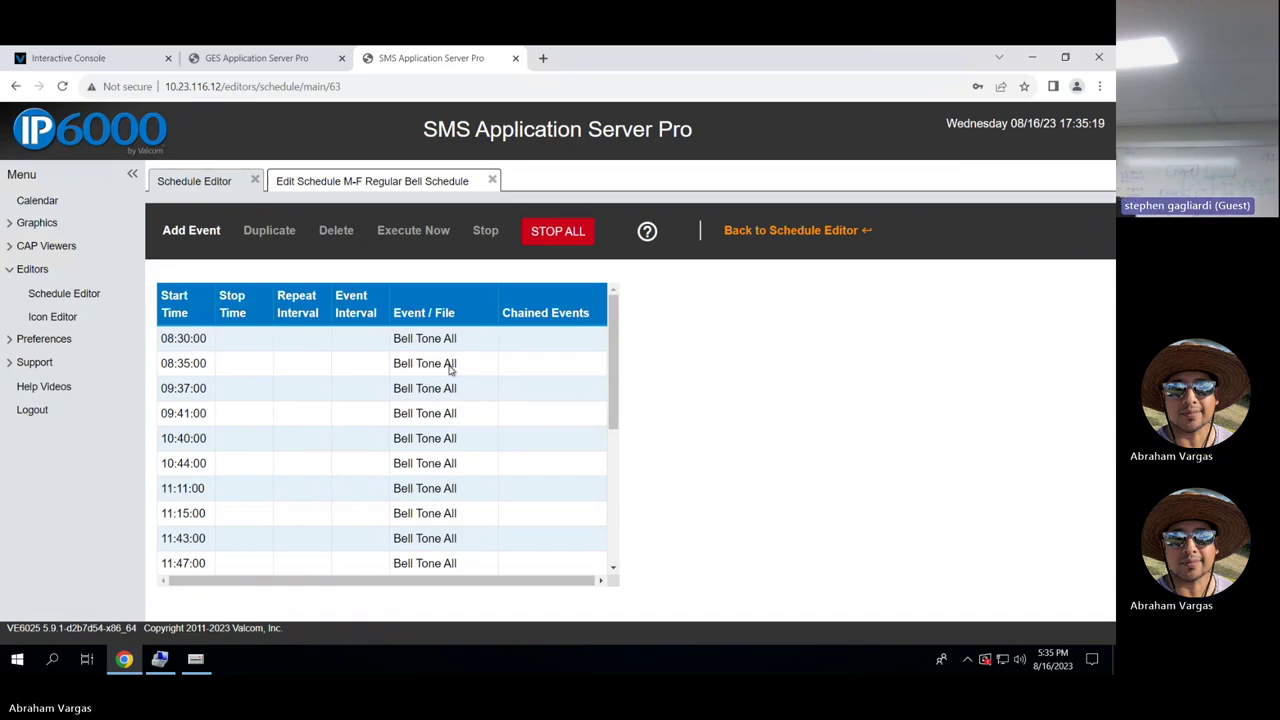
# Inspect the 08:35:00 bell event without changing it, then go to the Calendar.
pyautogui.click(450, 365)
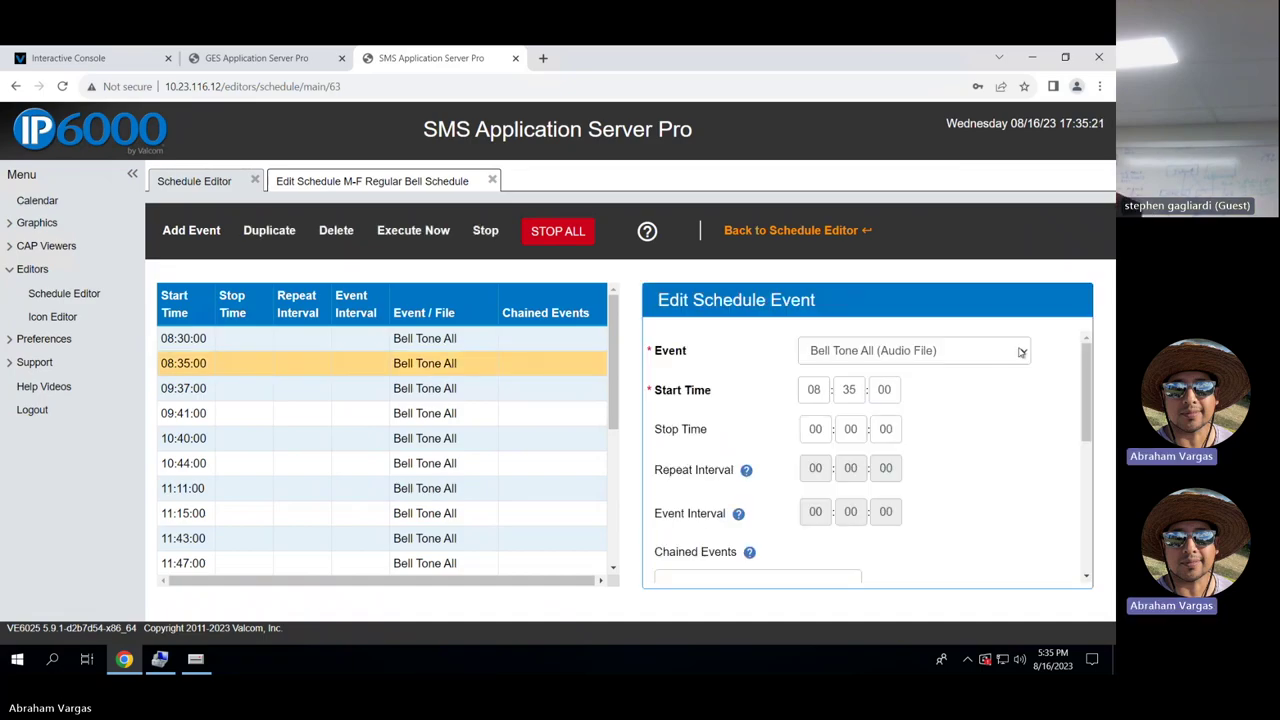
pyautogui.click(1018, 350)
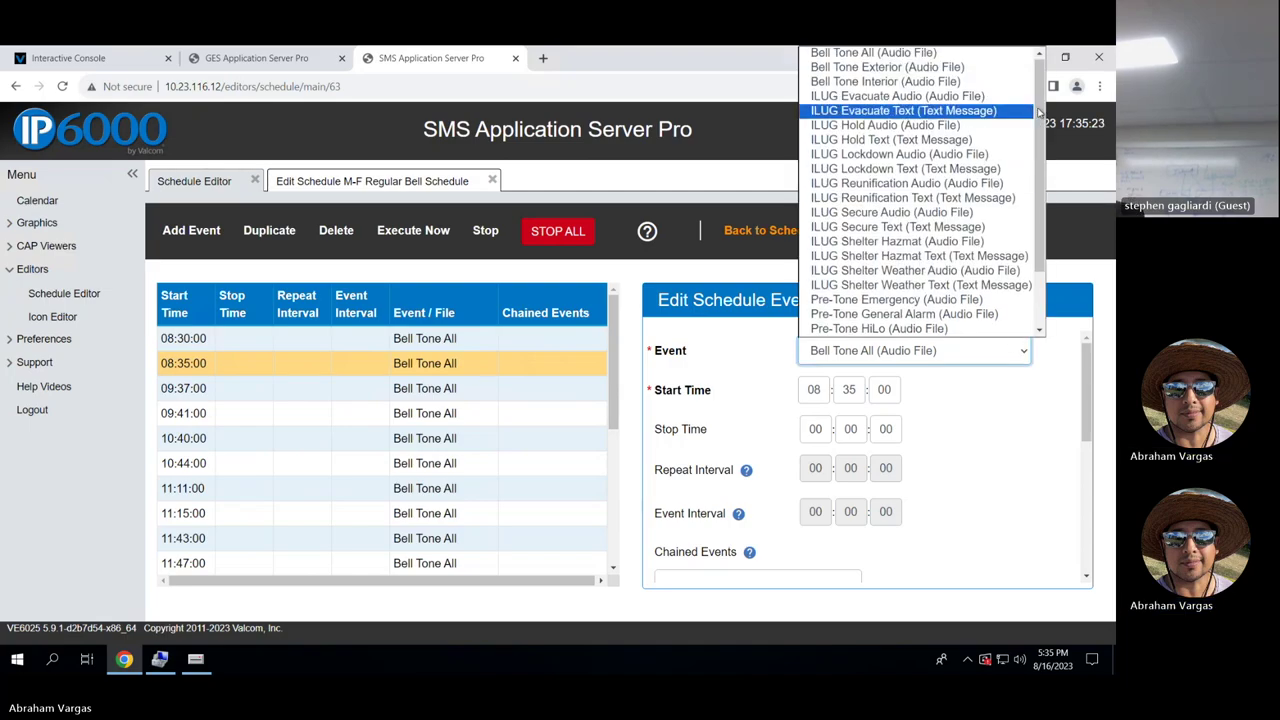
pyautogui.click(1018, 450)
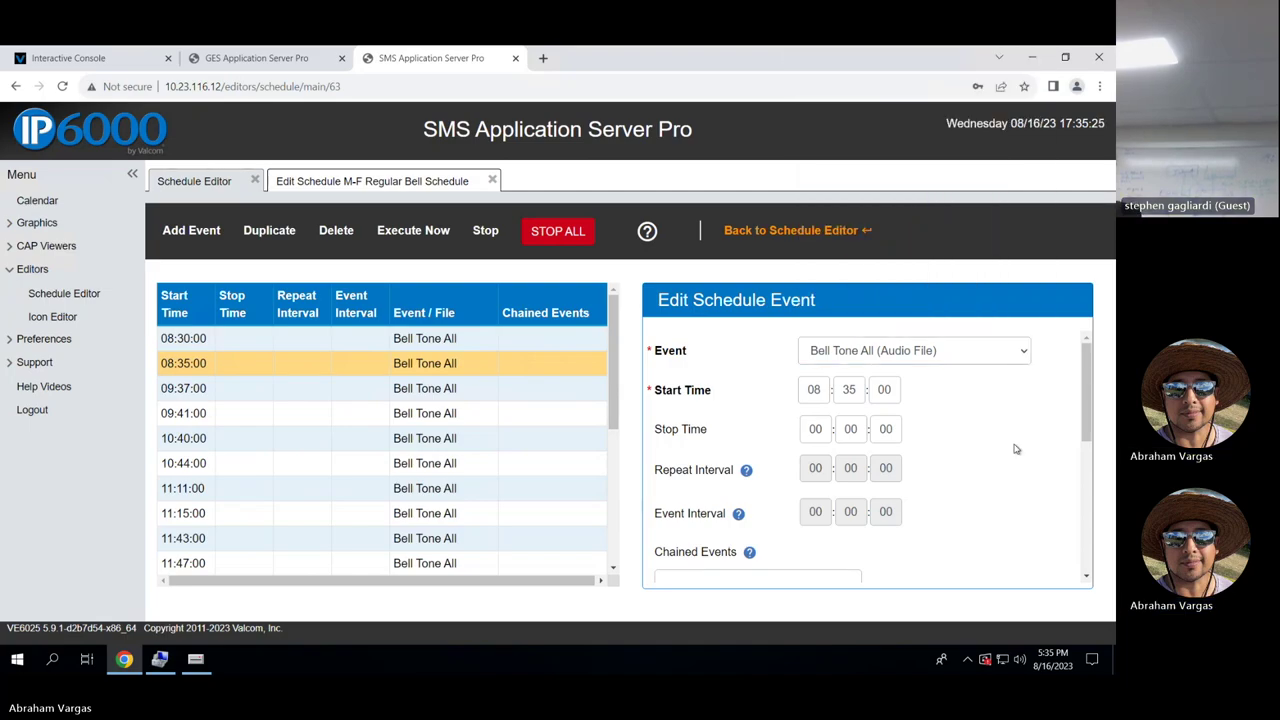
pyautogui.moveTo(612, 322); pyautogui.dragTo(583, 515)
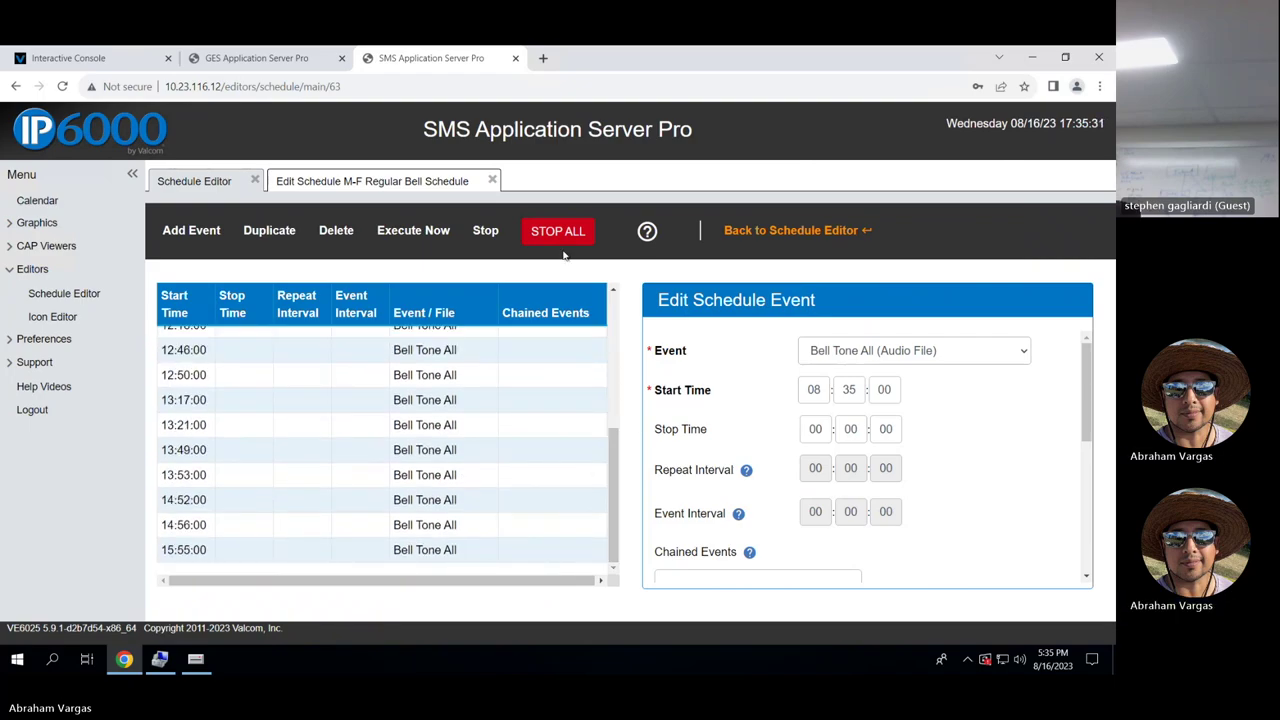
pyautogui.click(49, 200)
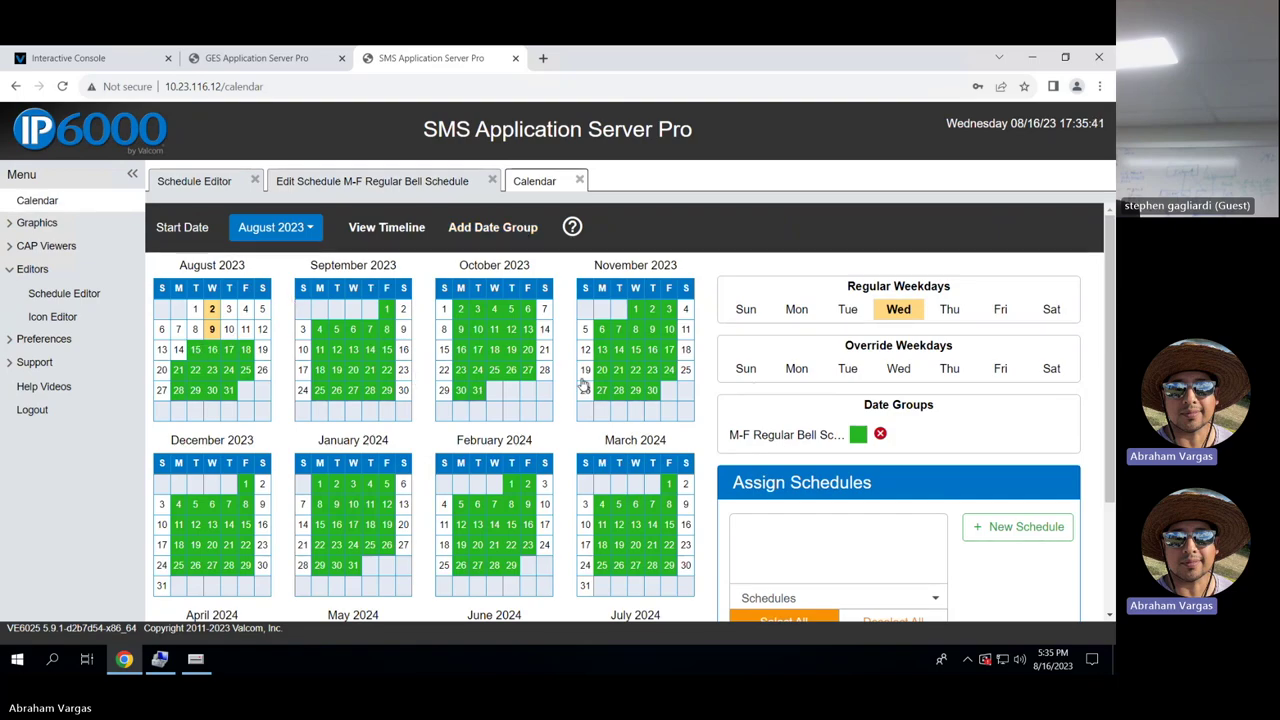
# Start a new date group, try an olive colour, then cancel the group.
pyautogui.scroll(-2, 980, 523)
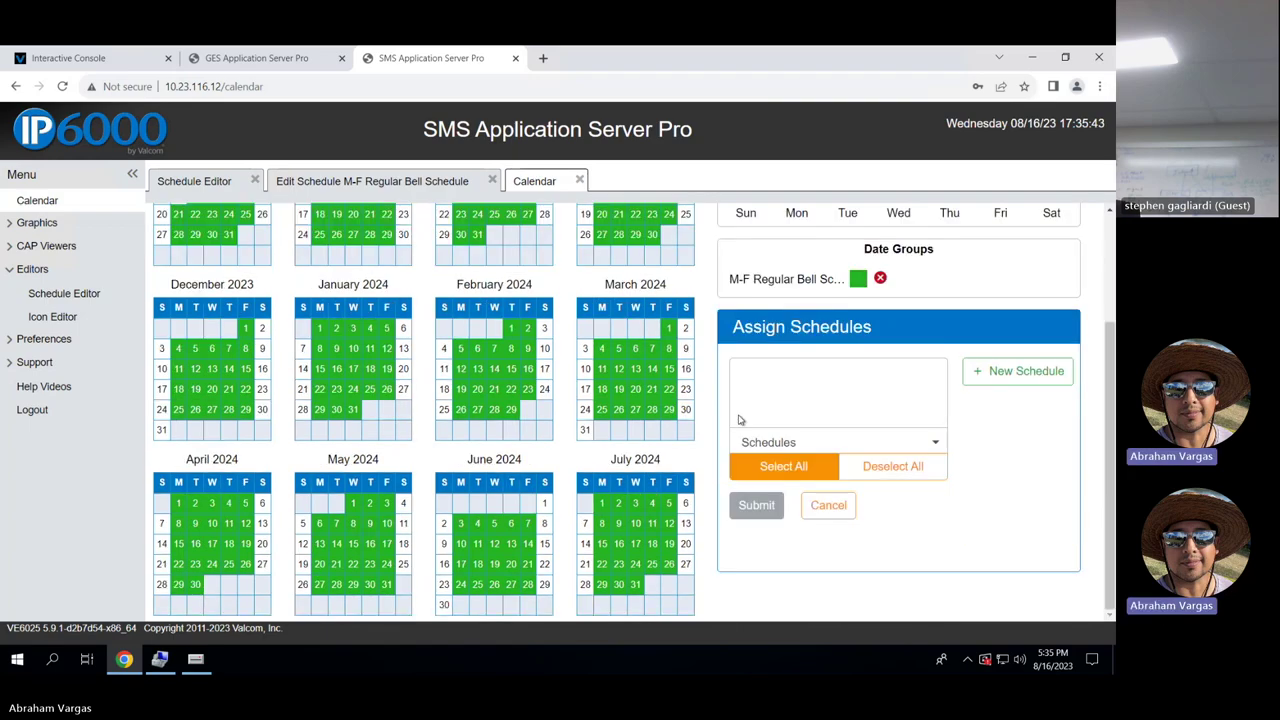
pyautogui.scroll(2, 740, 420)
pyautogui.click(513, 229)
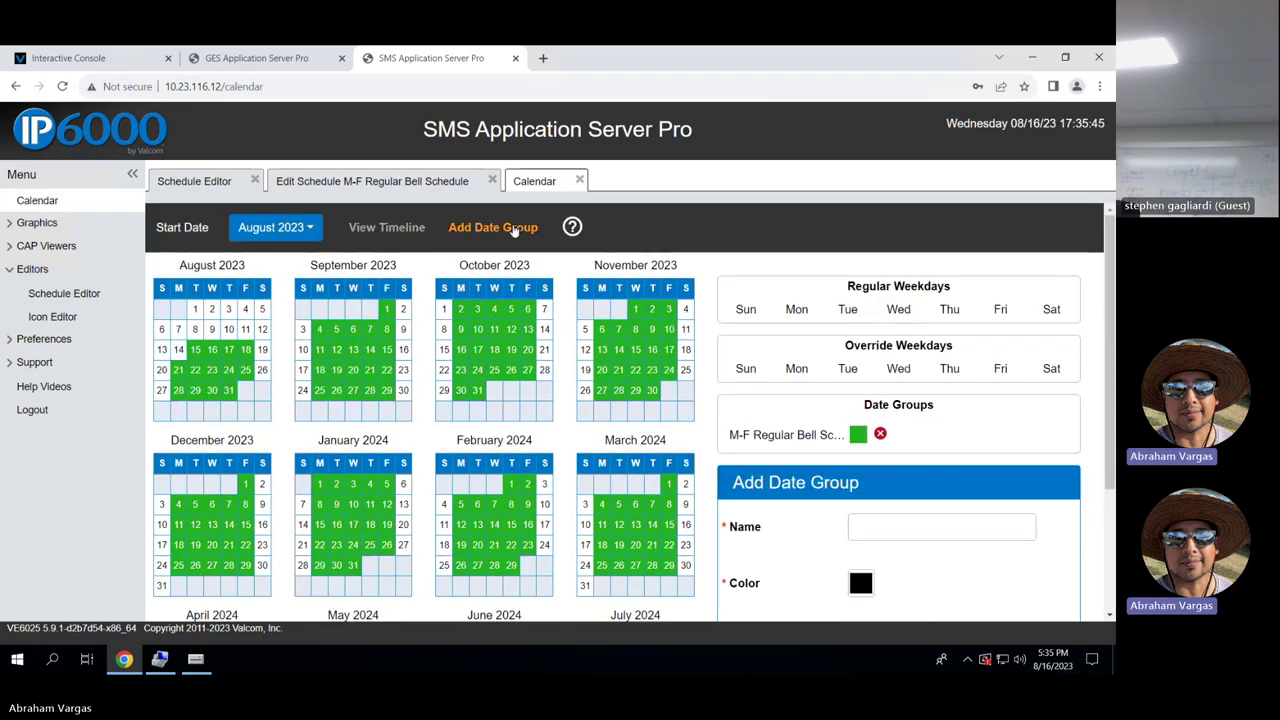
pyautogui.scroll(-2, 865, 424)
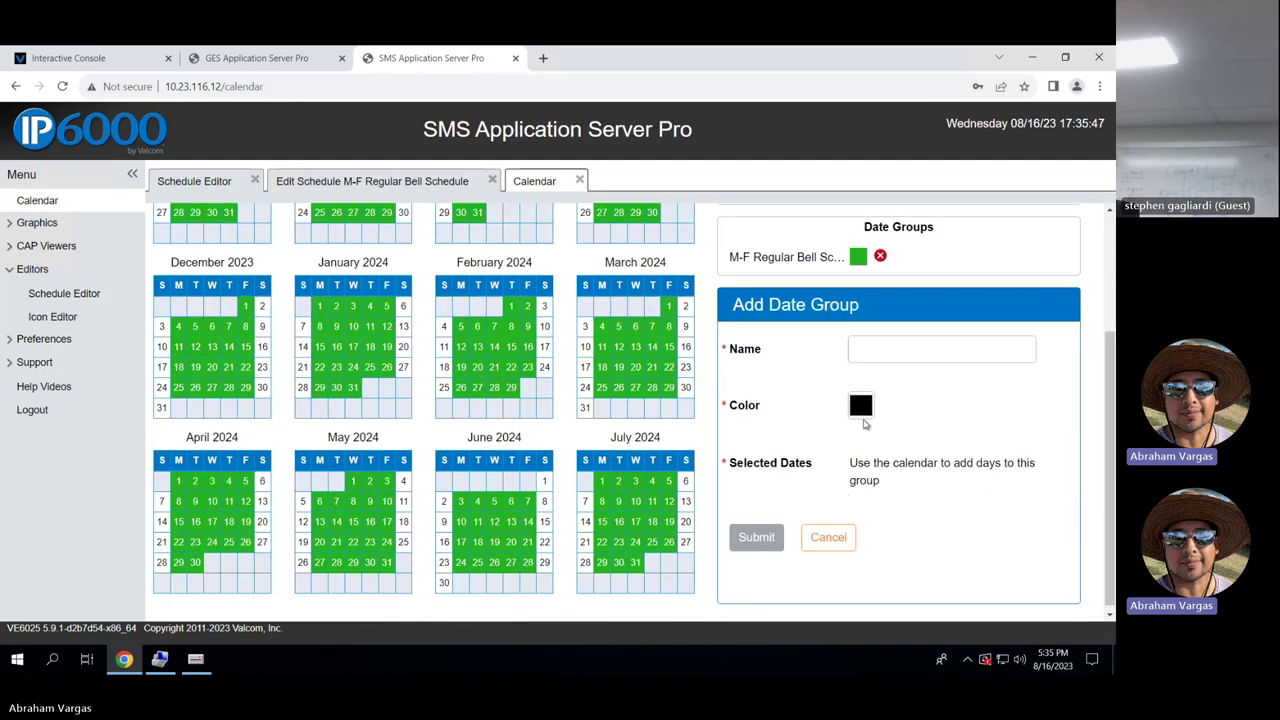
pyautogui.click(861, 406)
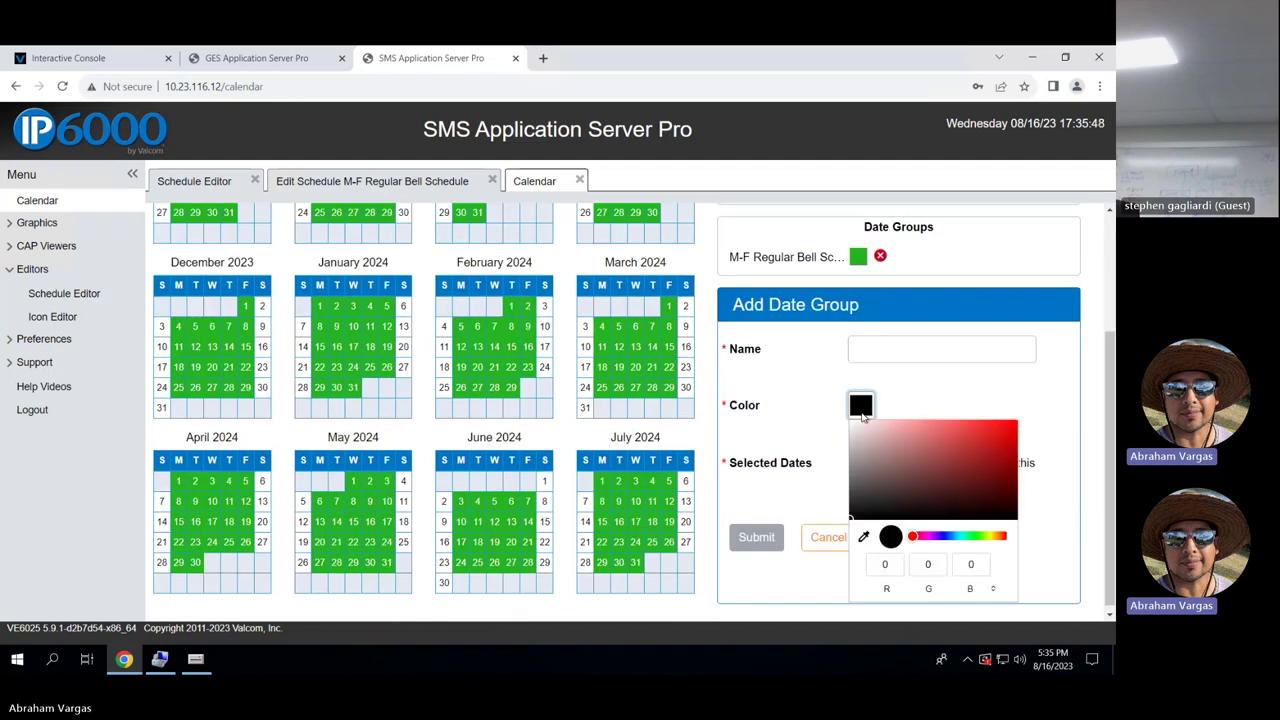
pyautogui.click(988, 536)
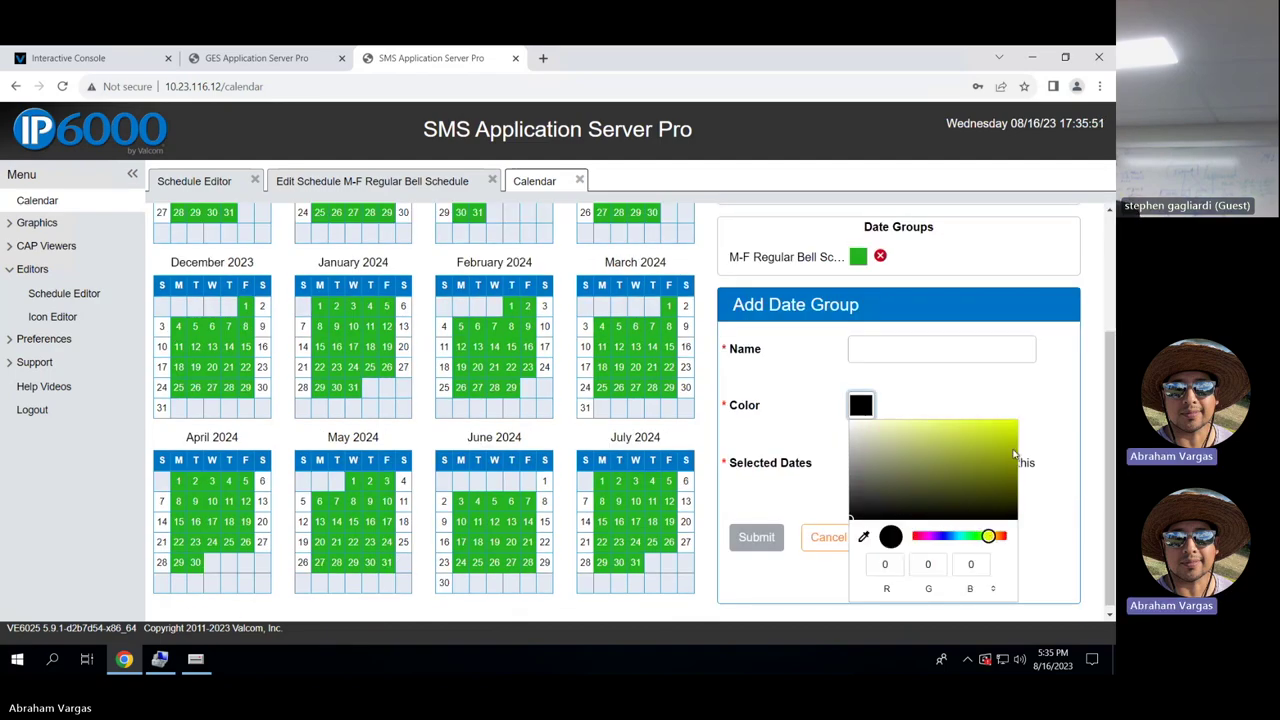
pyautogui.click(977, 449)
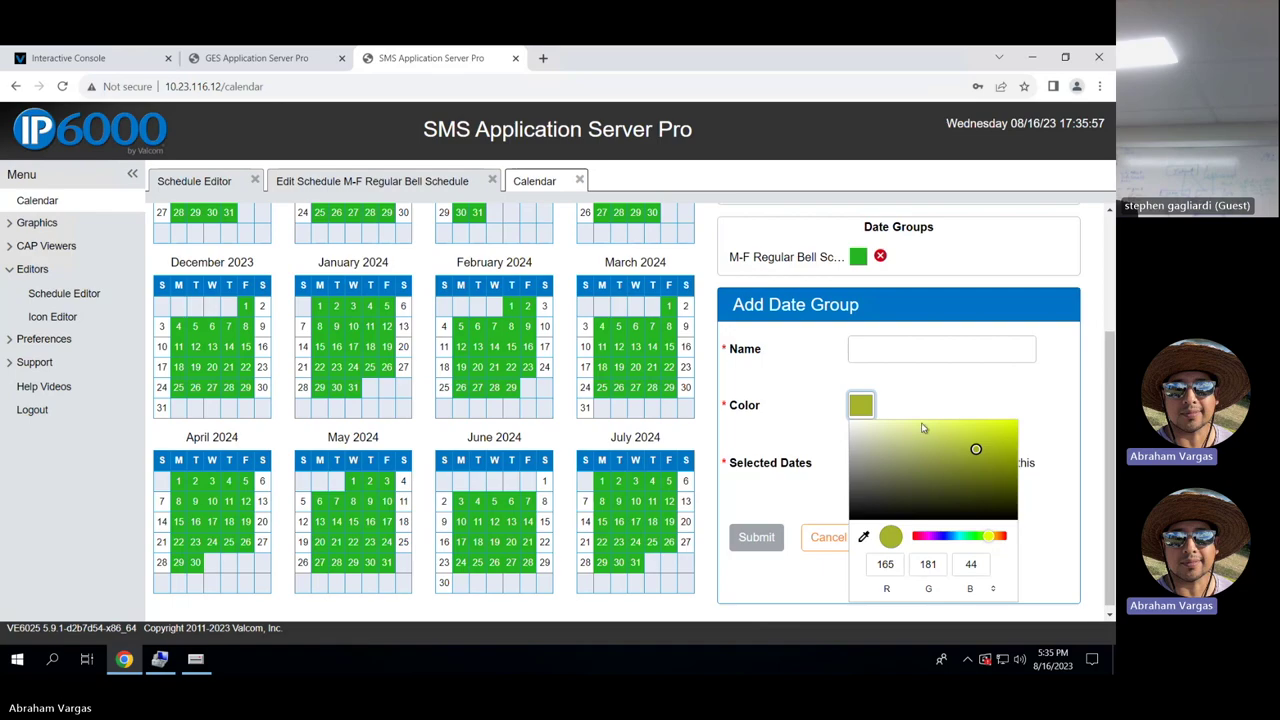
pyautogui.click(973, 386)
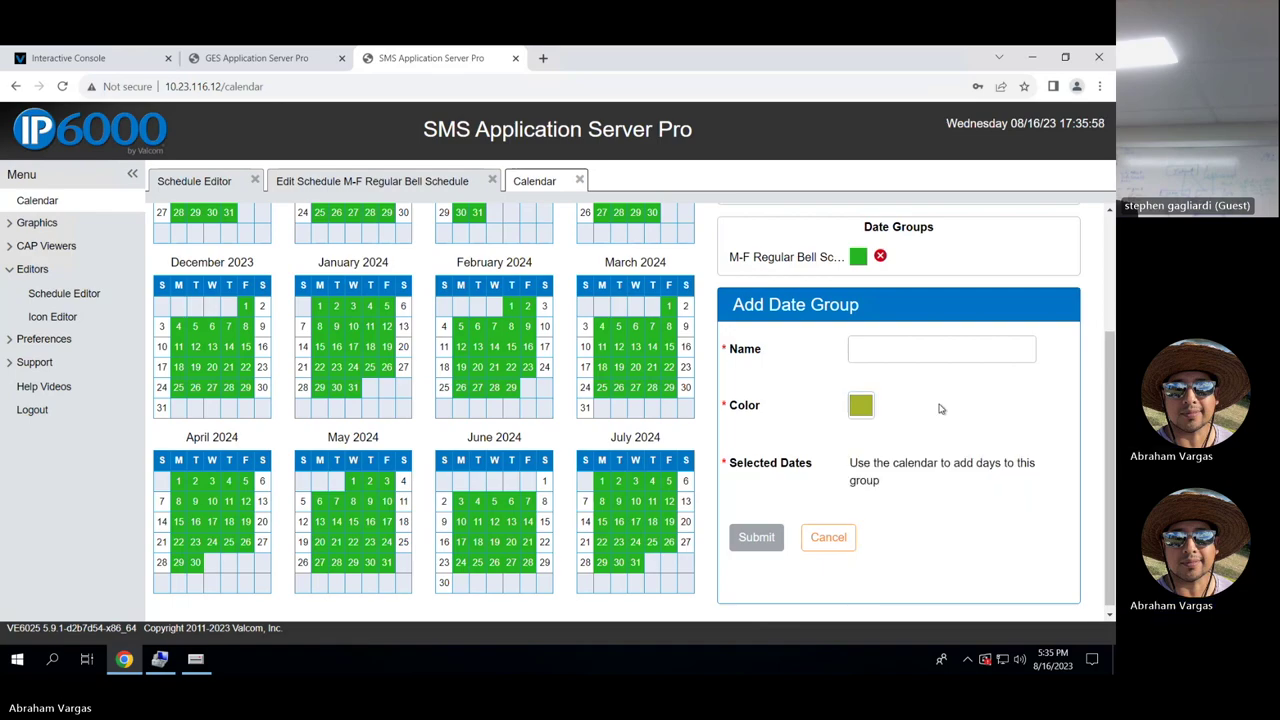
pyautogui.click(834, 538)
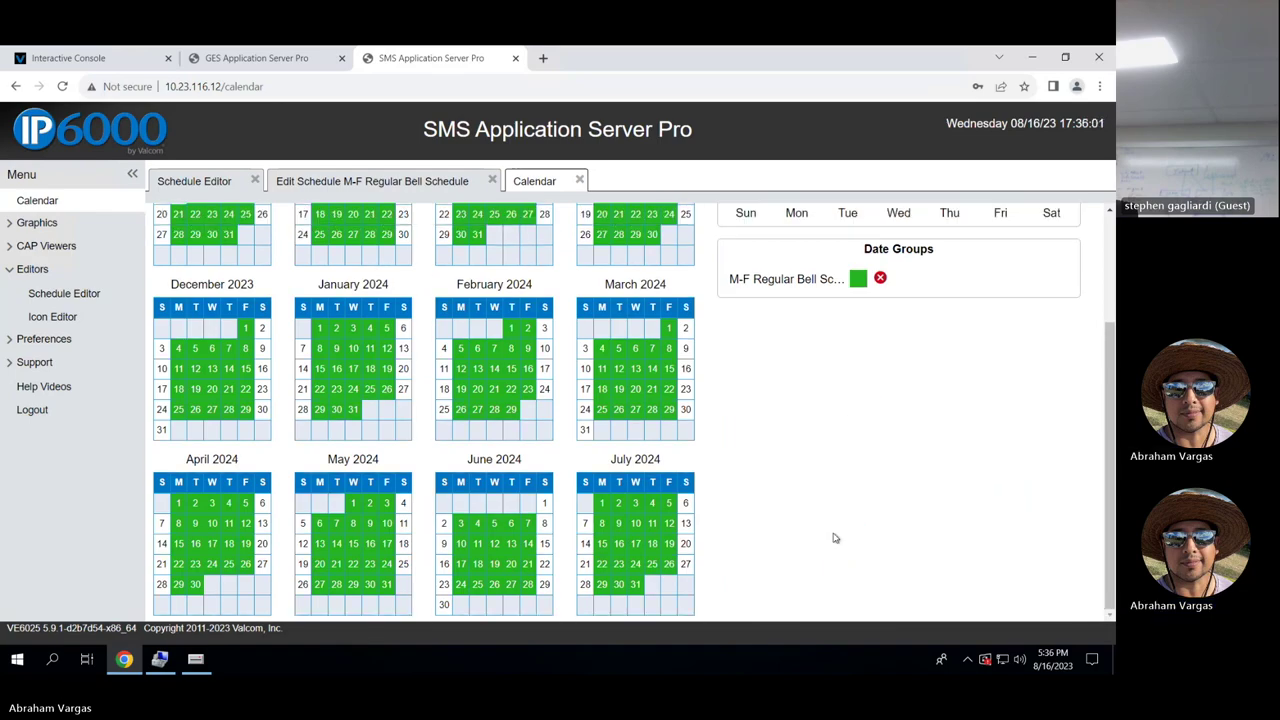
pyautogui.scroll(2, 800, 406)
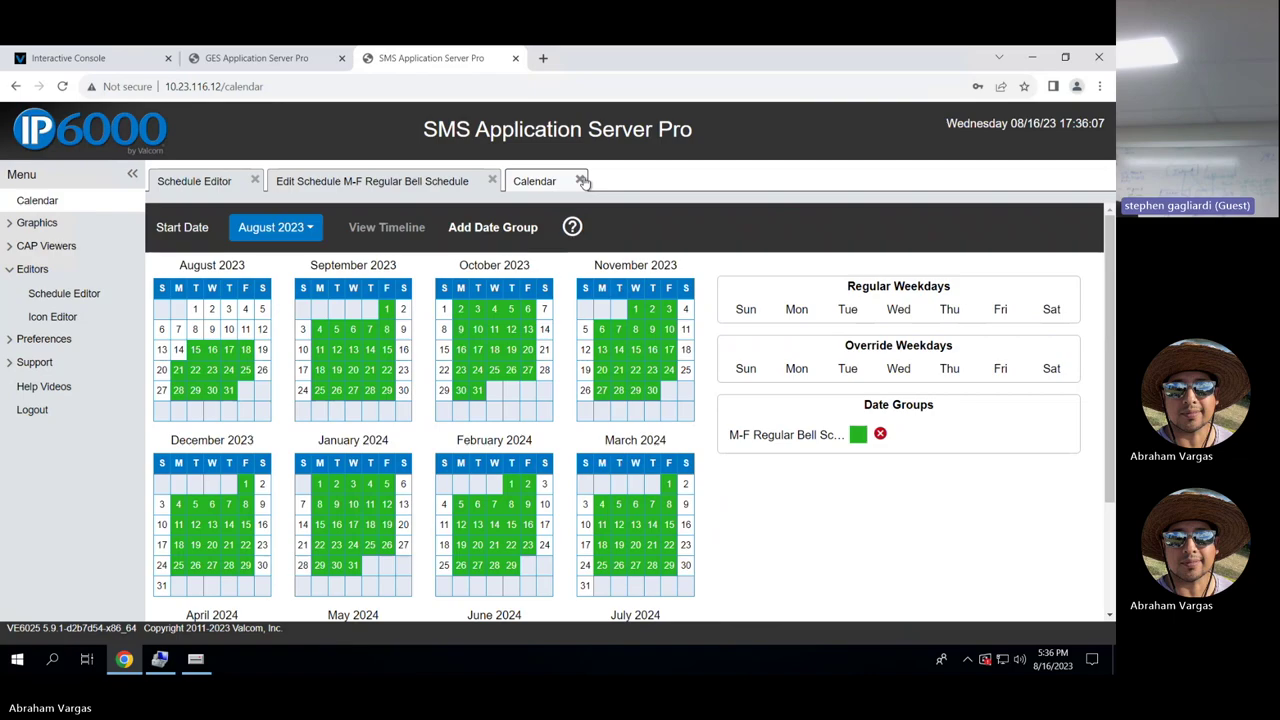
# Reload 10.23.116.12, log out, and sign back in with the admin username and password.
pyautogui.click(451, 87)
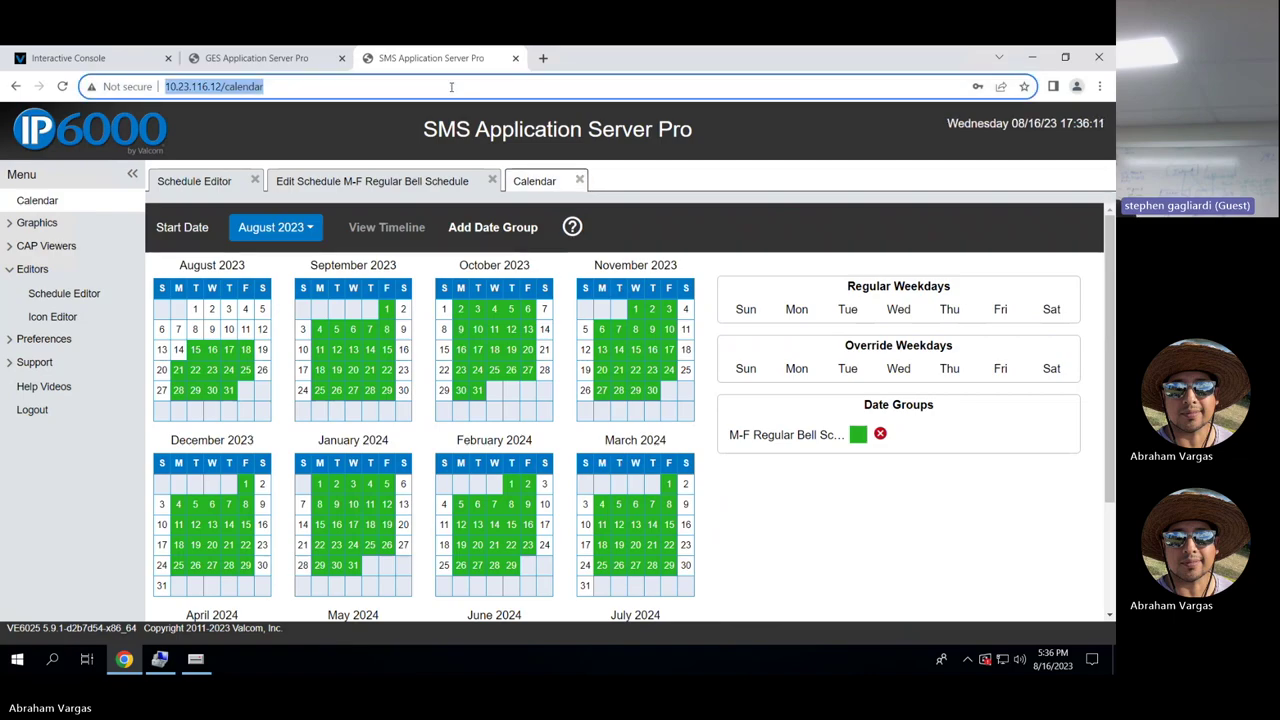
pyautogui.write('10.23.116.')
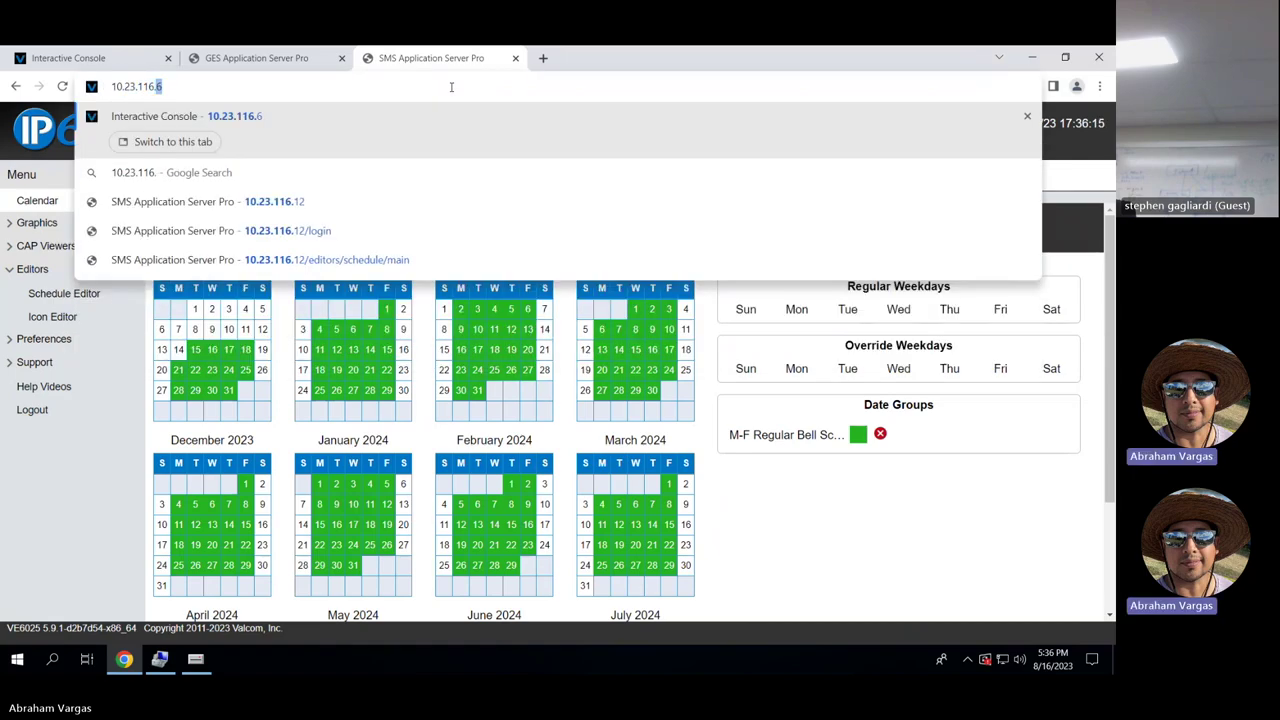
pyautogui.write('12')
pyautogui.press('Return')
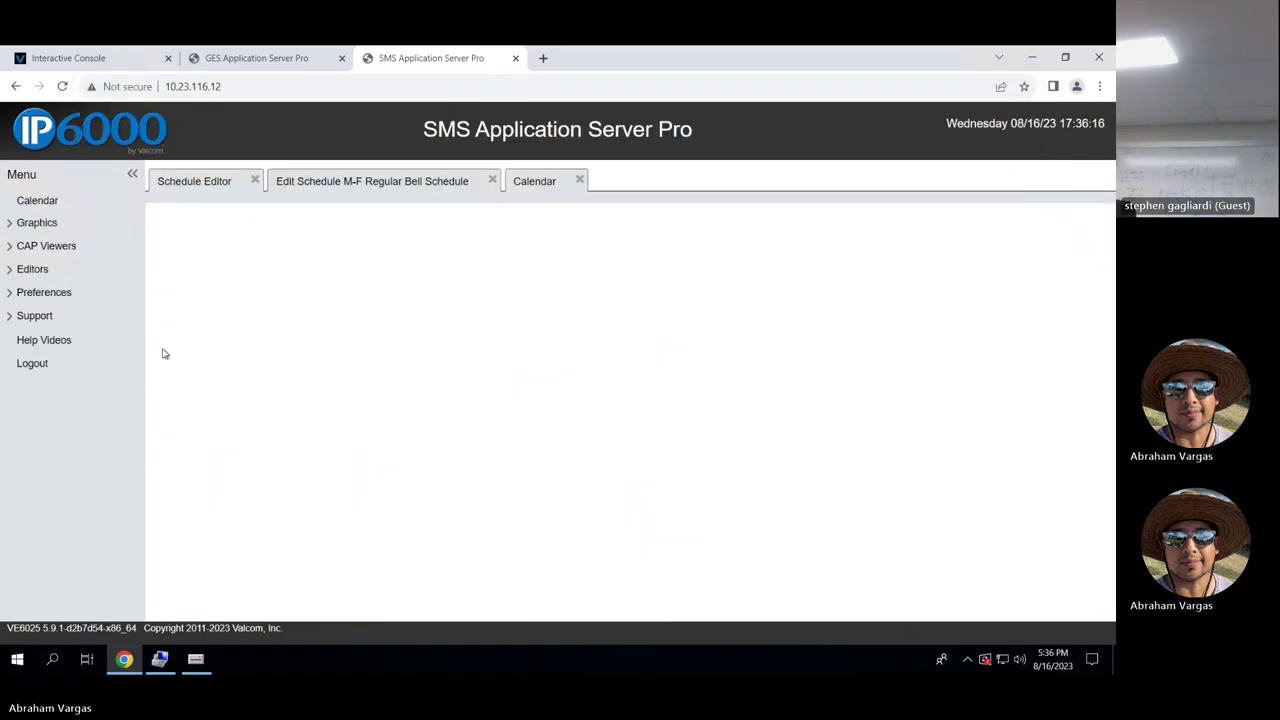
pyautogui.click(85, 364)
pyautogui.click(709, 423)
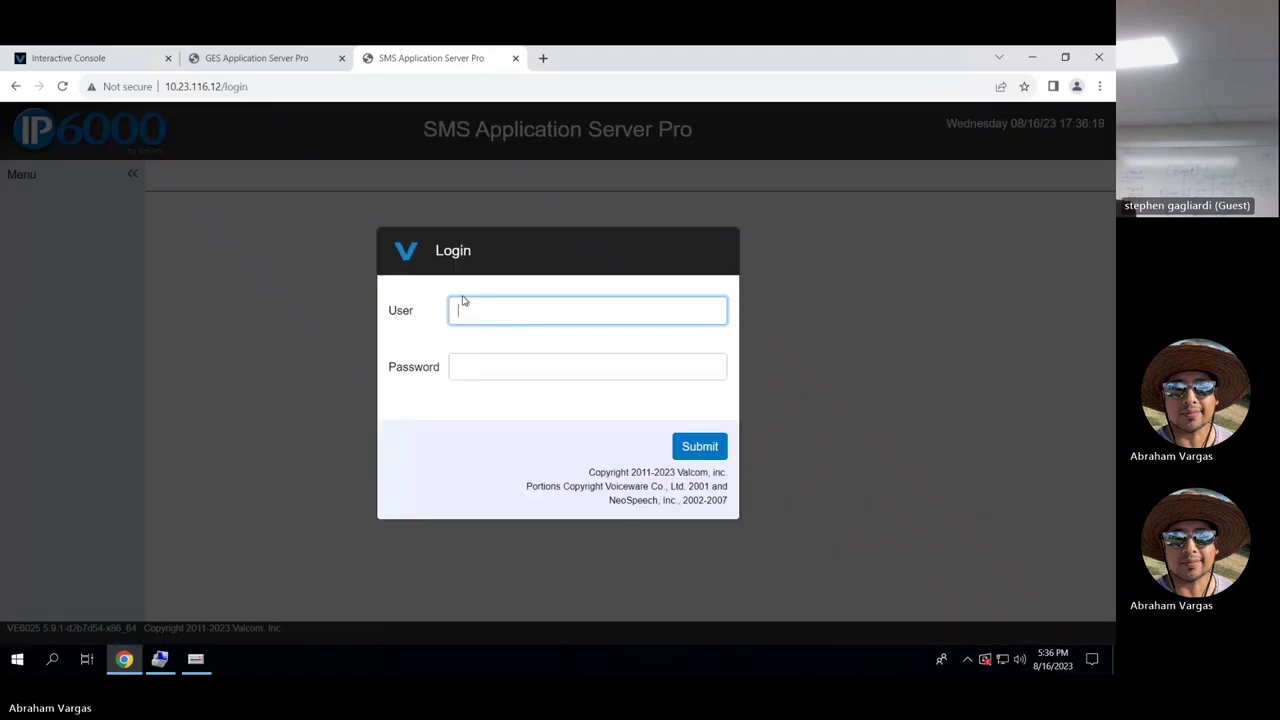
pyautogui.write('admin')
pyautogui.press('Tab')
pyautogui.write('a')
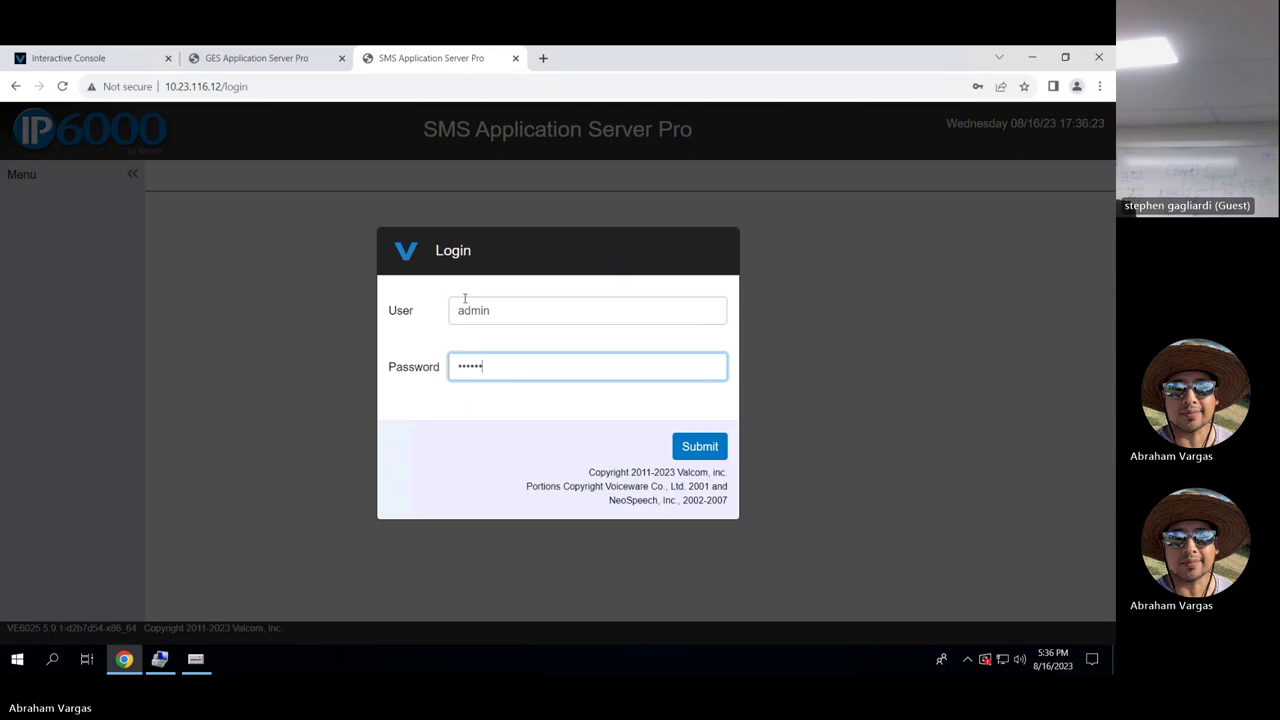
pyautogui.press('Return')
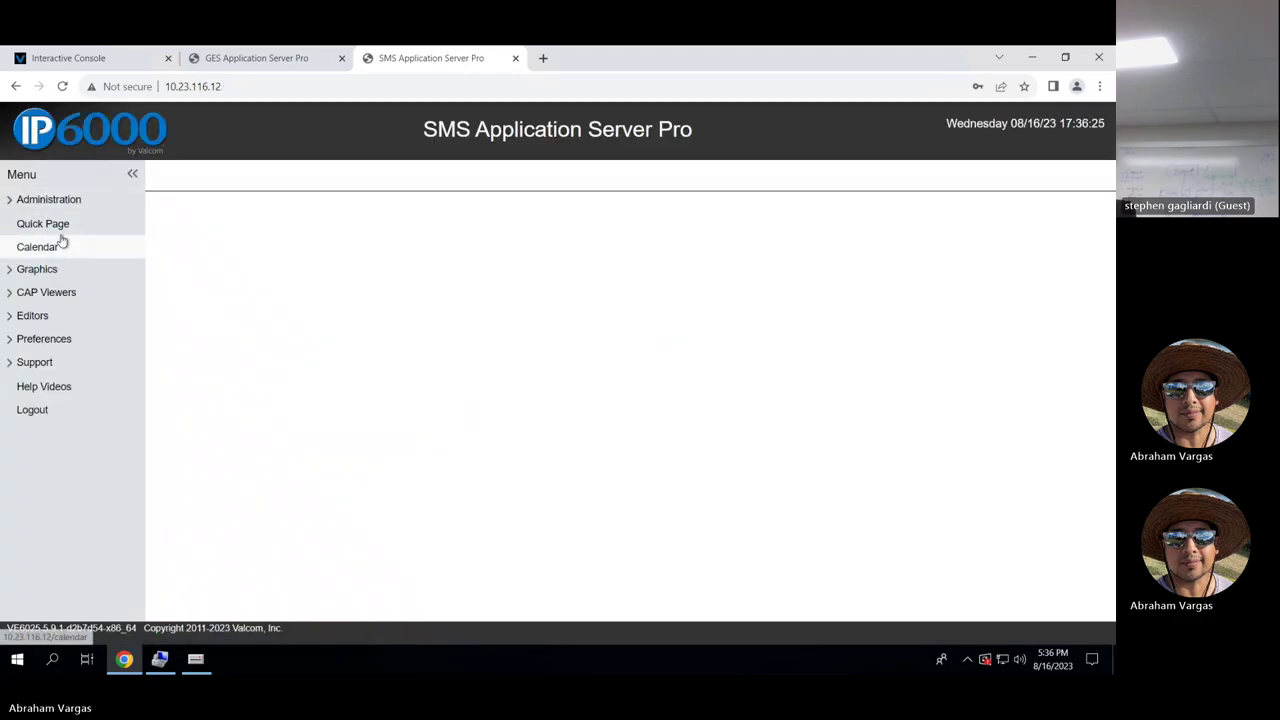
# Show the Calendar and check the Start Date month list without changing it.
pyautogui.click(44, 249)
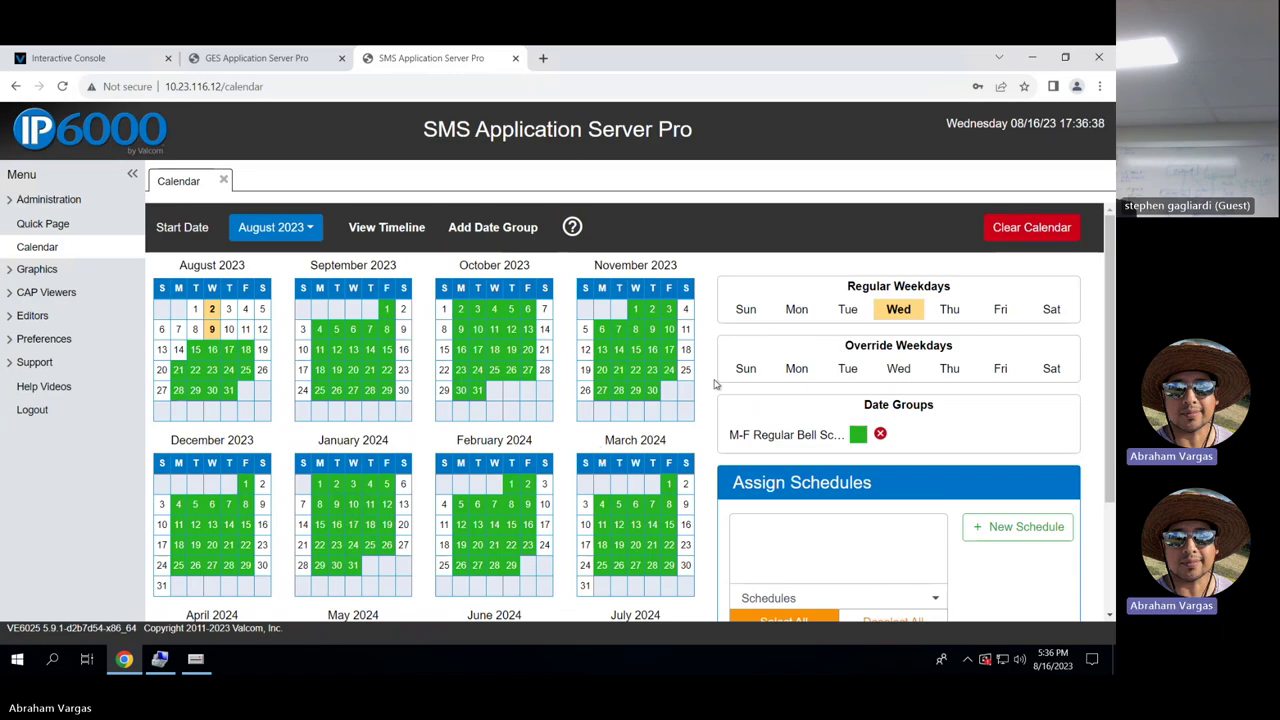
pyautogui.scroll(-1, 1029, 437)
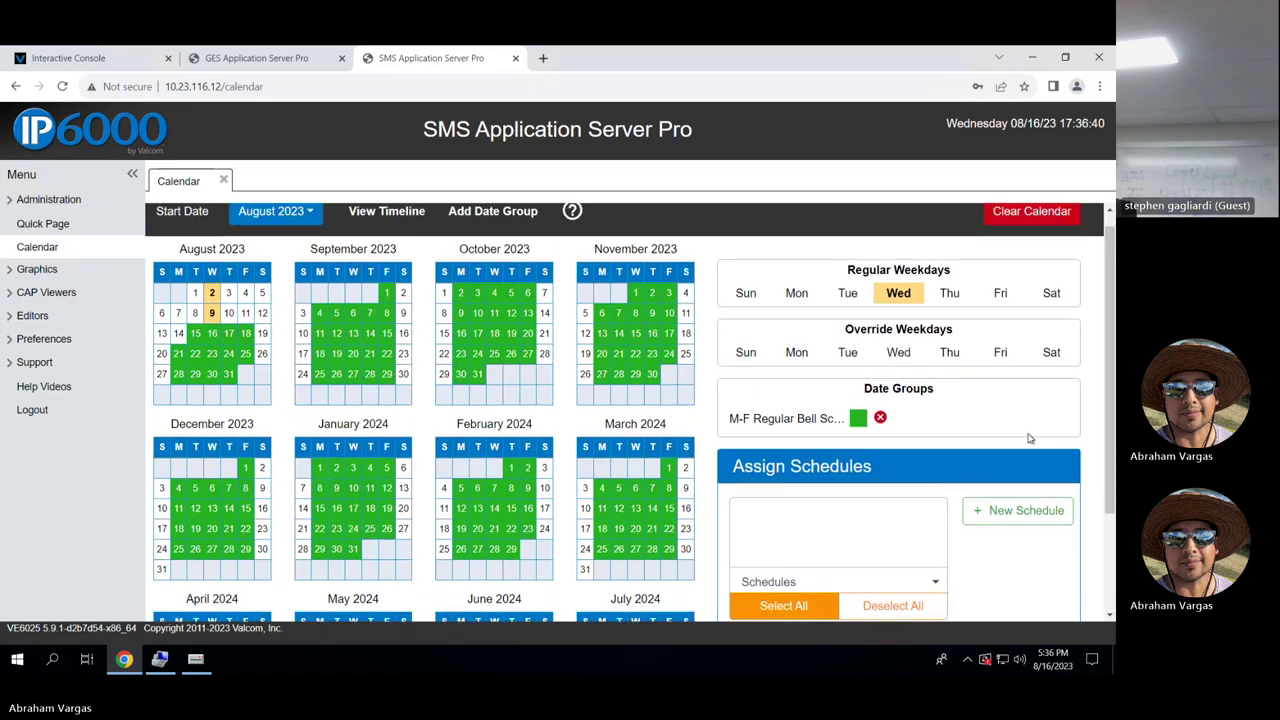
pyautogui.scroll(1, 1030, 438)
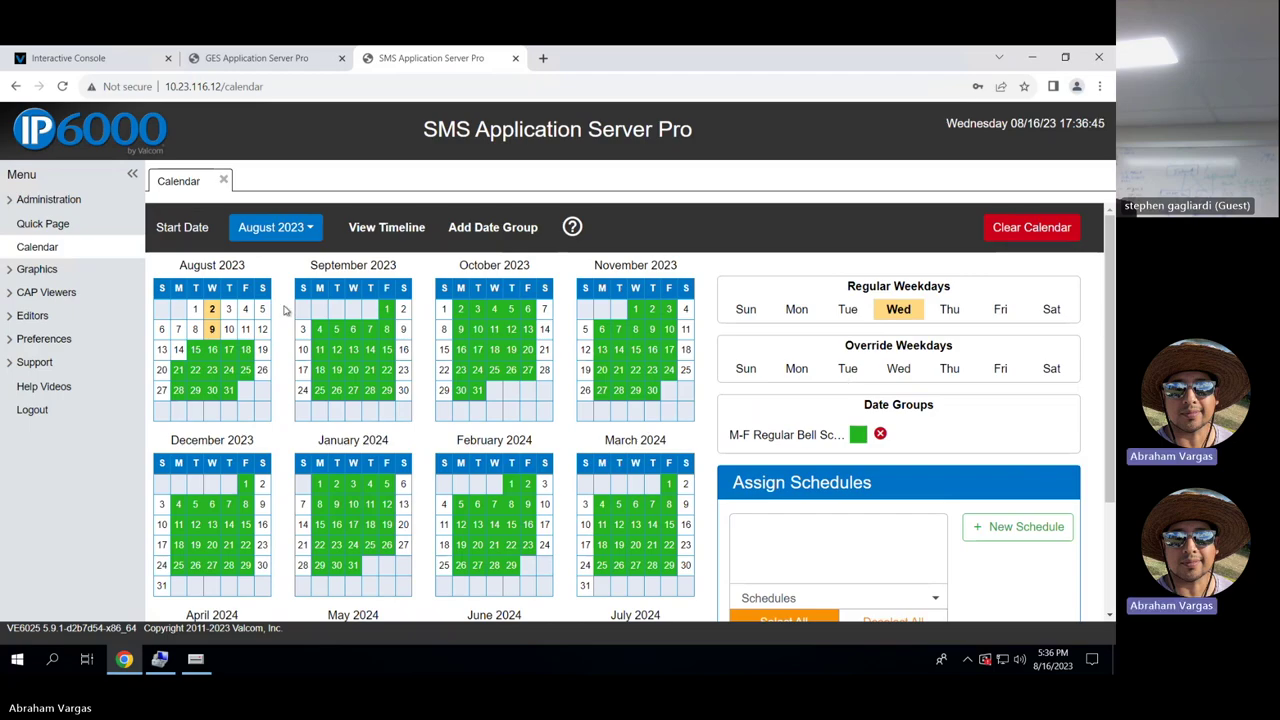
pyautogui.click(311, 229)
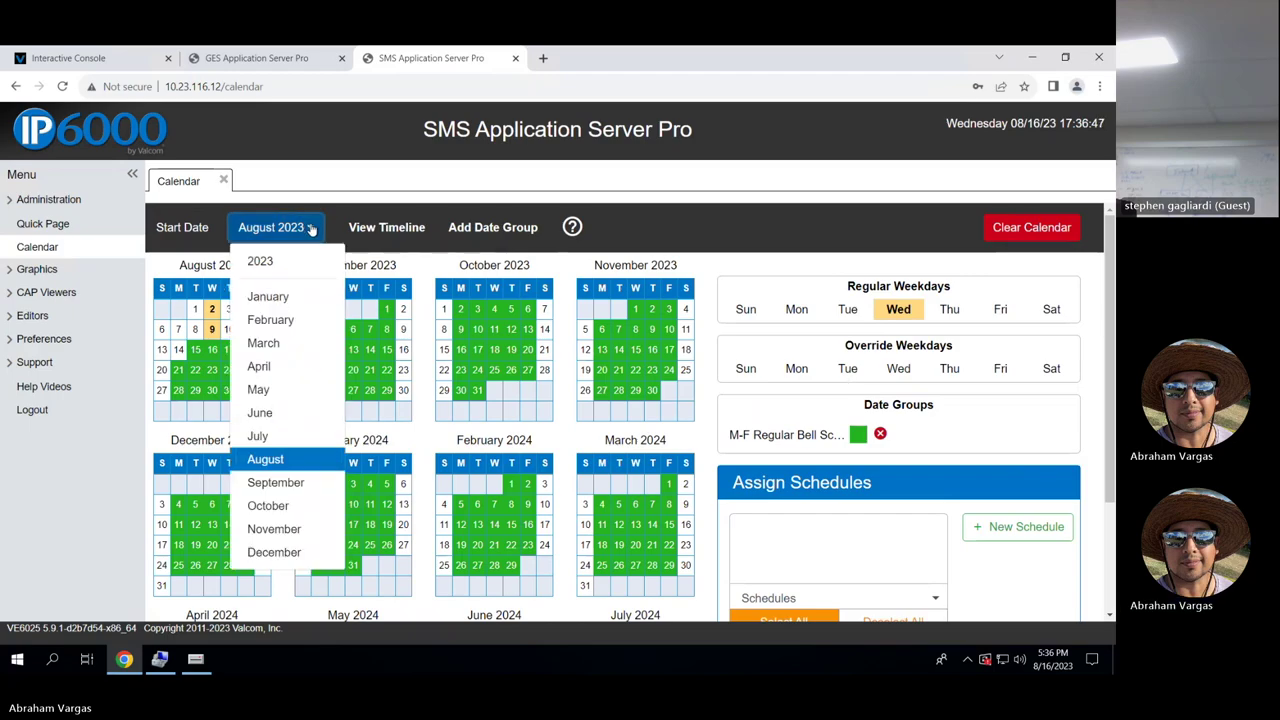
pyautogui.click(341, 229)
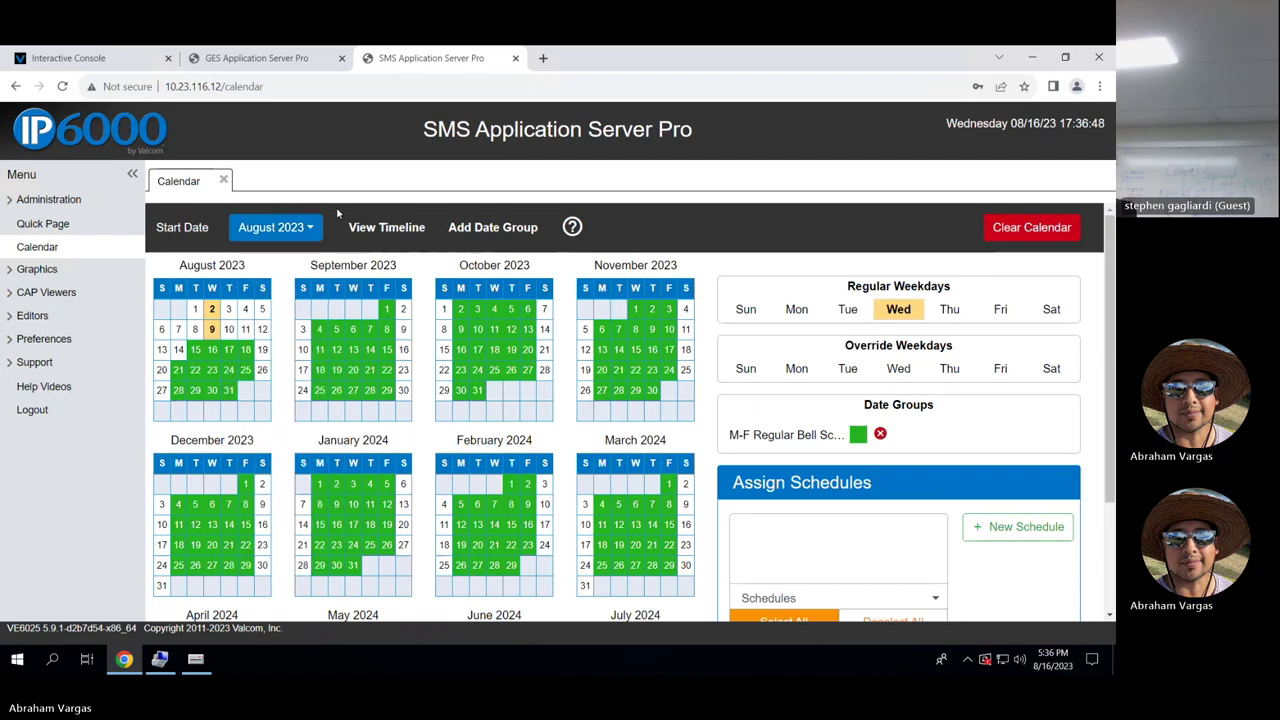
# Open the ILoveUGuys graphic and briefly check the Interactive Console sign-in.
pyautogui.click(40, 270)
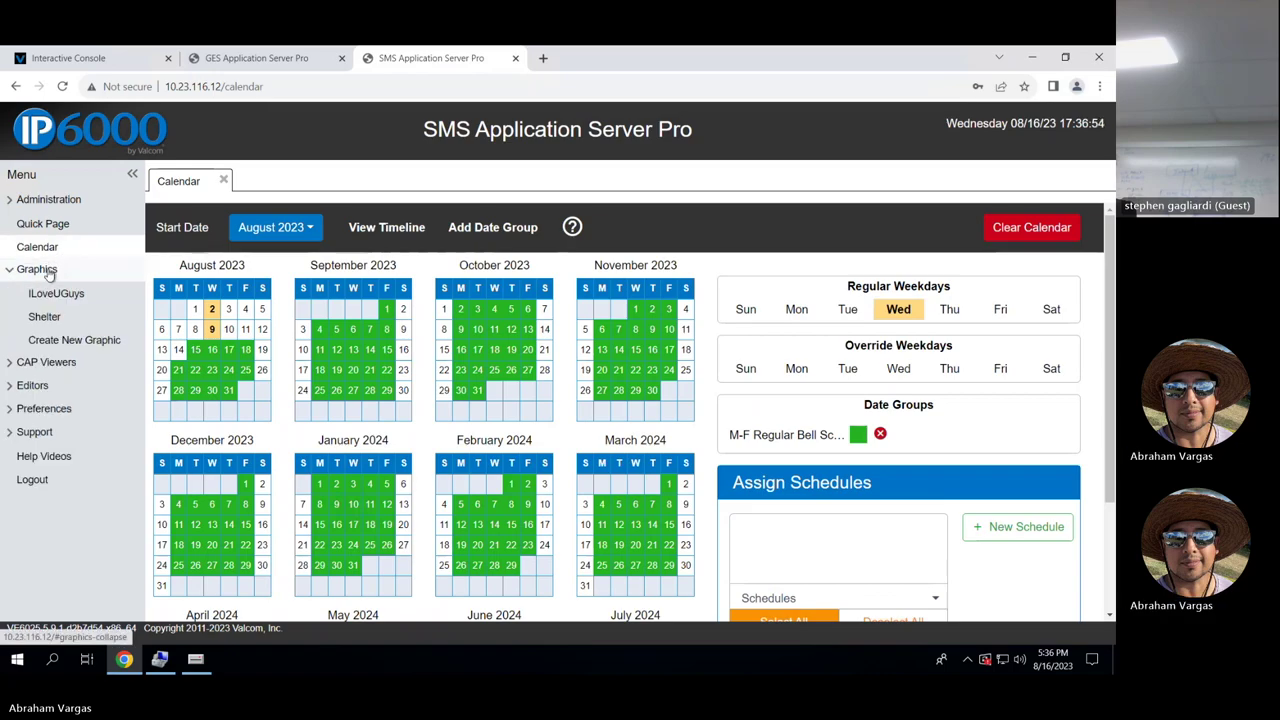
pyautogui.click(58, 294)
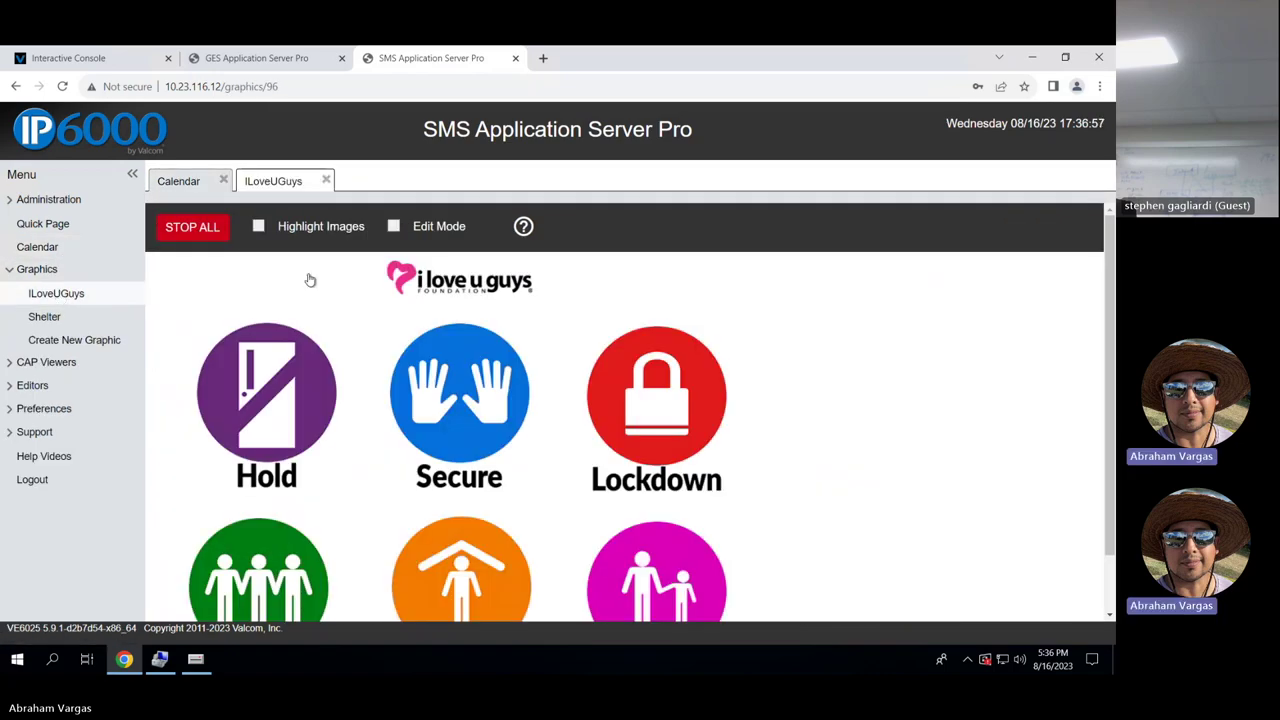
pyautogui.scroll(-1, 846, 396)
pyautogui.scroll(1, 846, 396)
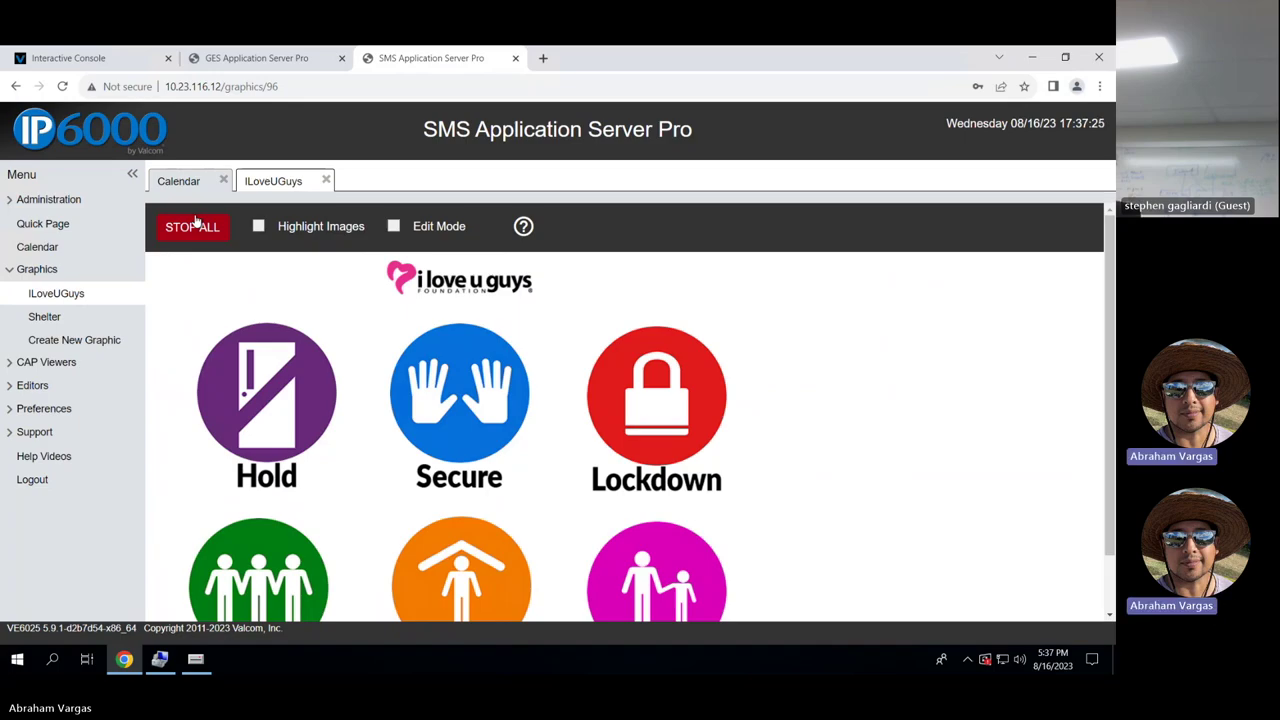
pyautogui.click(86, 58)
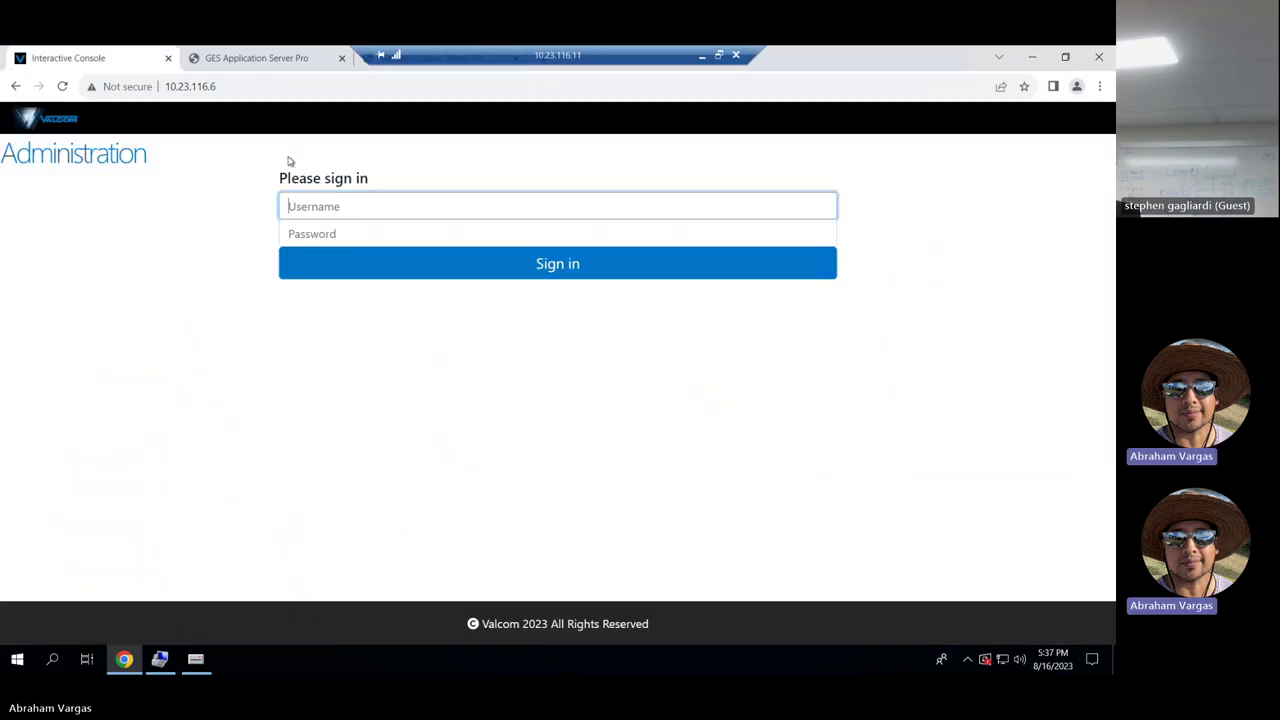
pyautogui.write('admin')
pyautogui.click(477, 60)
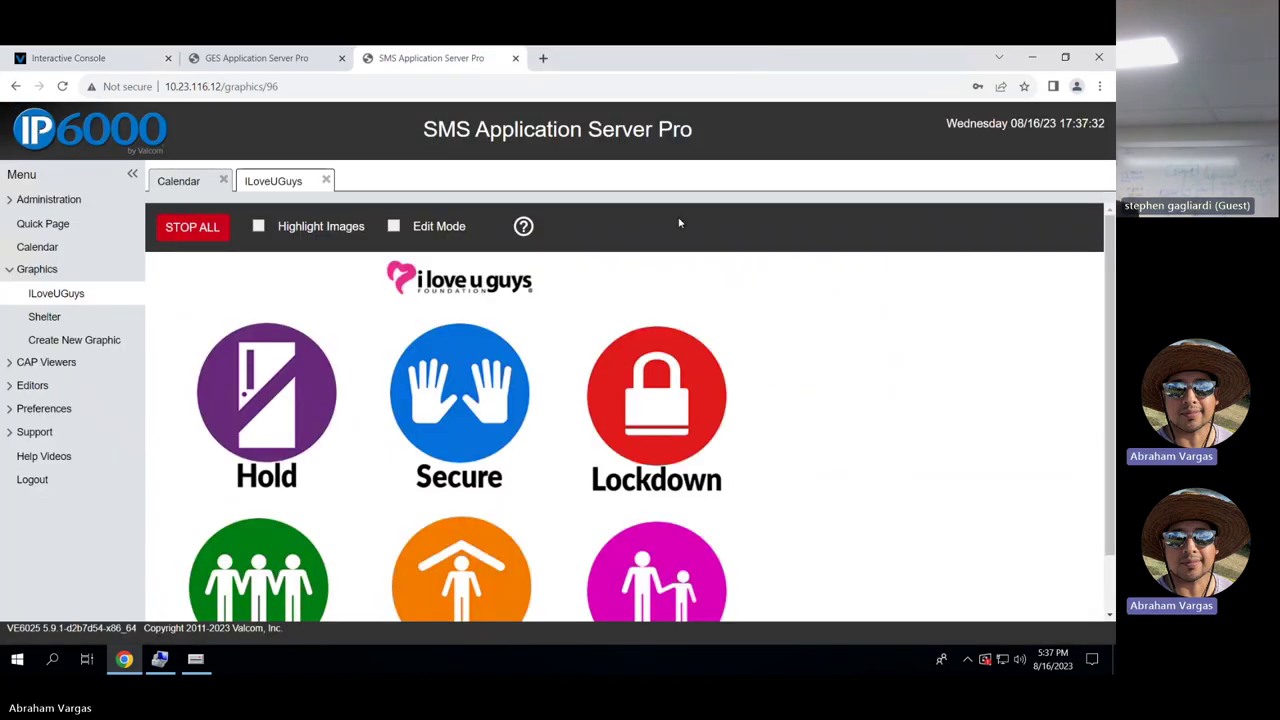
# Open the Shelter graphic showing its Weather and Hazmat Biological icons.
pyautogui.scroll(-2, 742, 256)
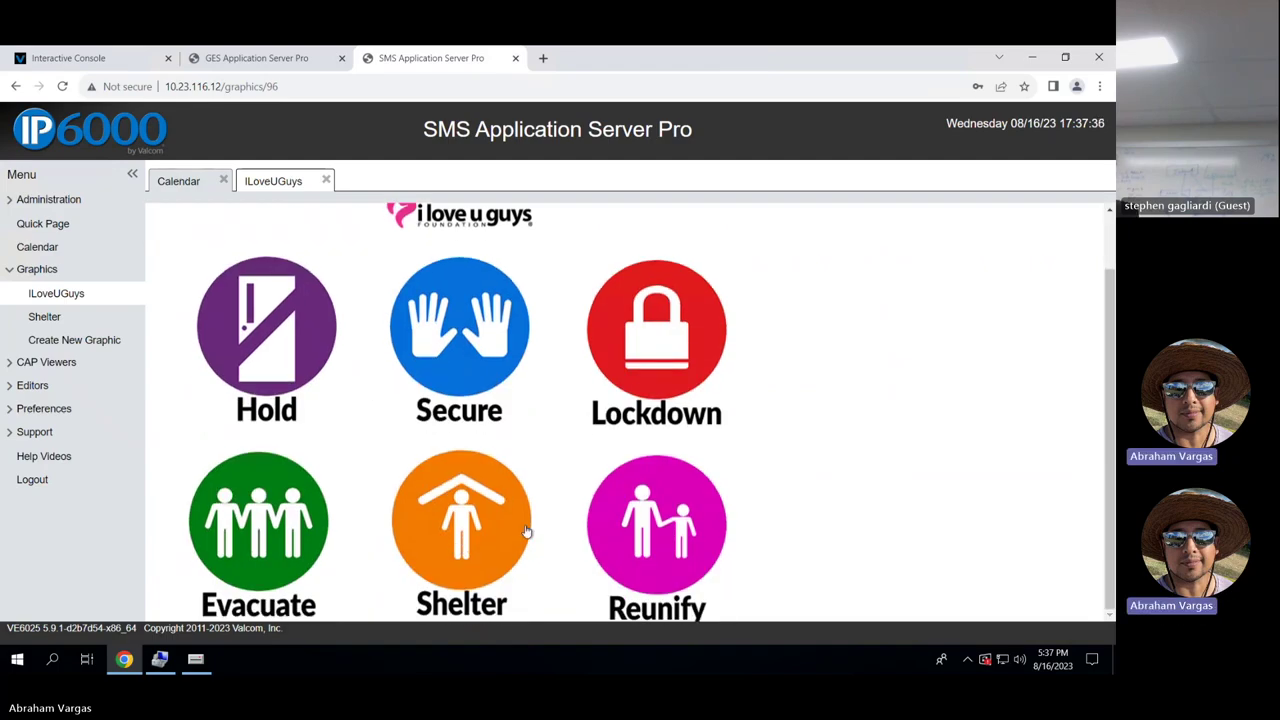
pyautogui.click(100, 322)
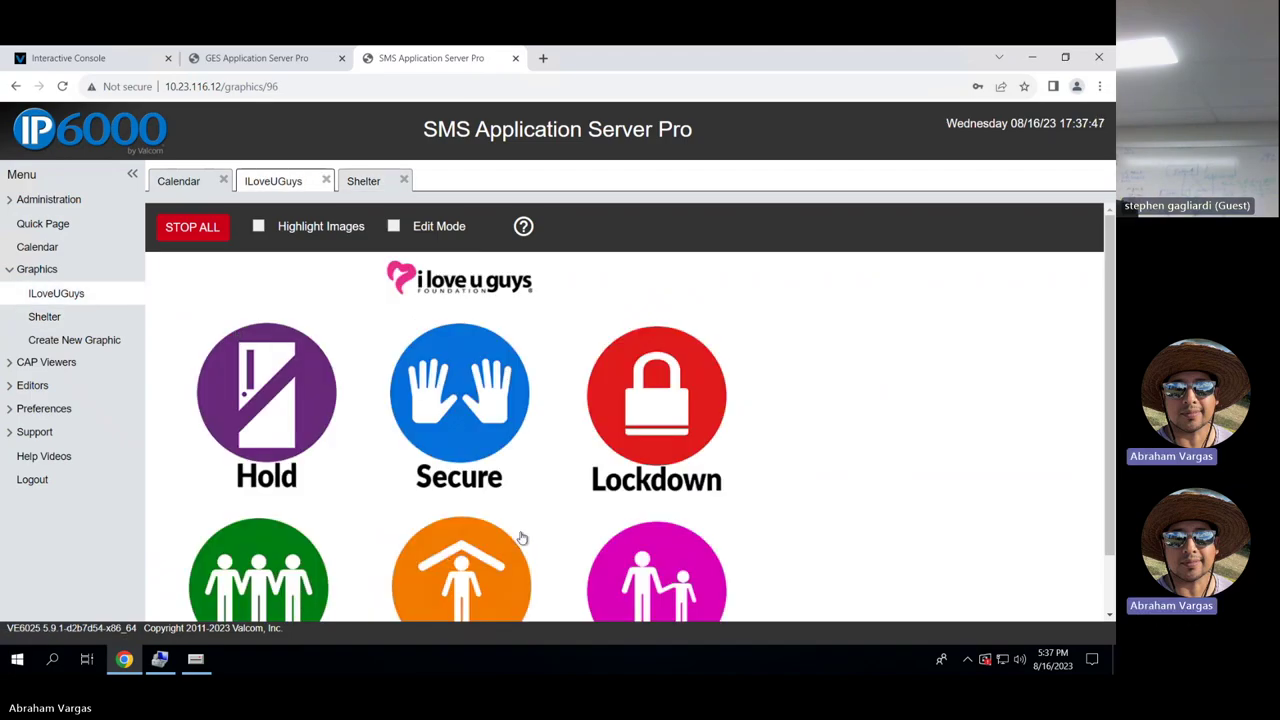
pyautogui.scroll(-1, 521, 537)
pyautogui.click(488, 538)
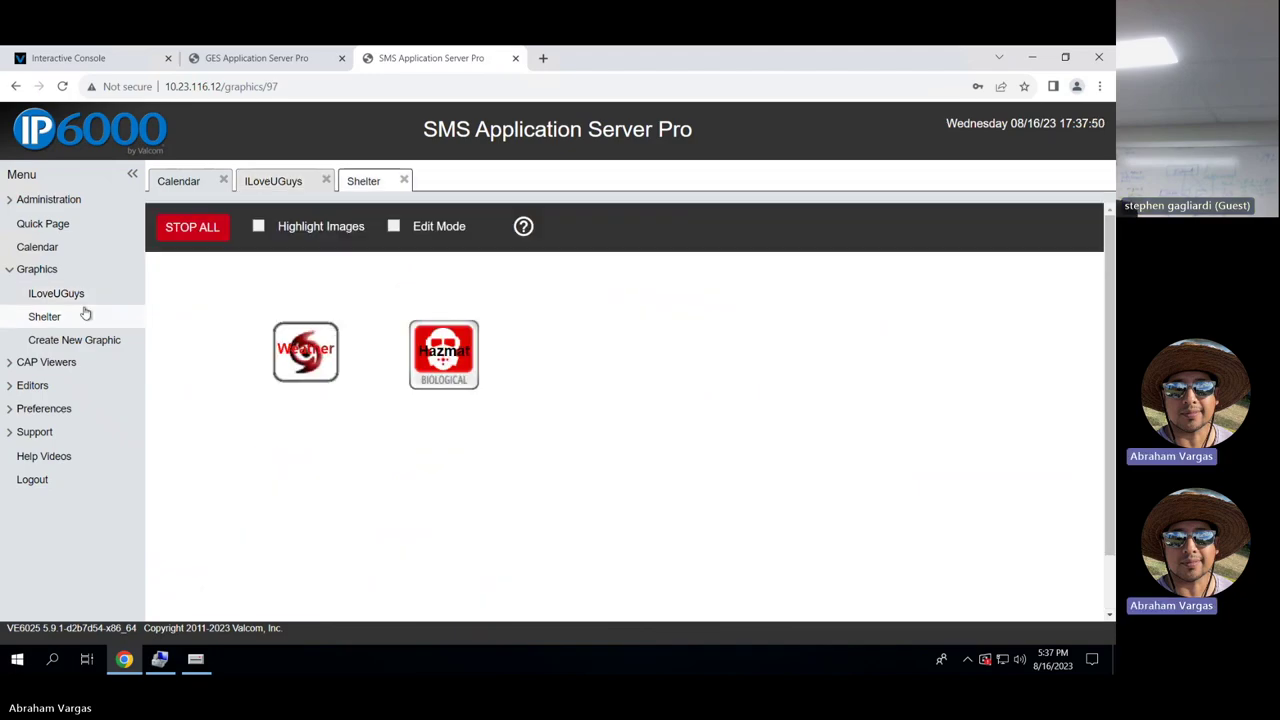
pyautogui.click(9, 389)
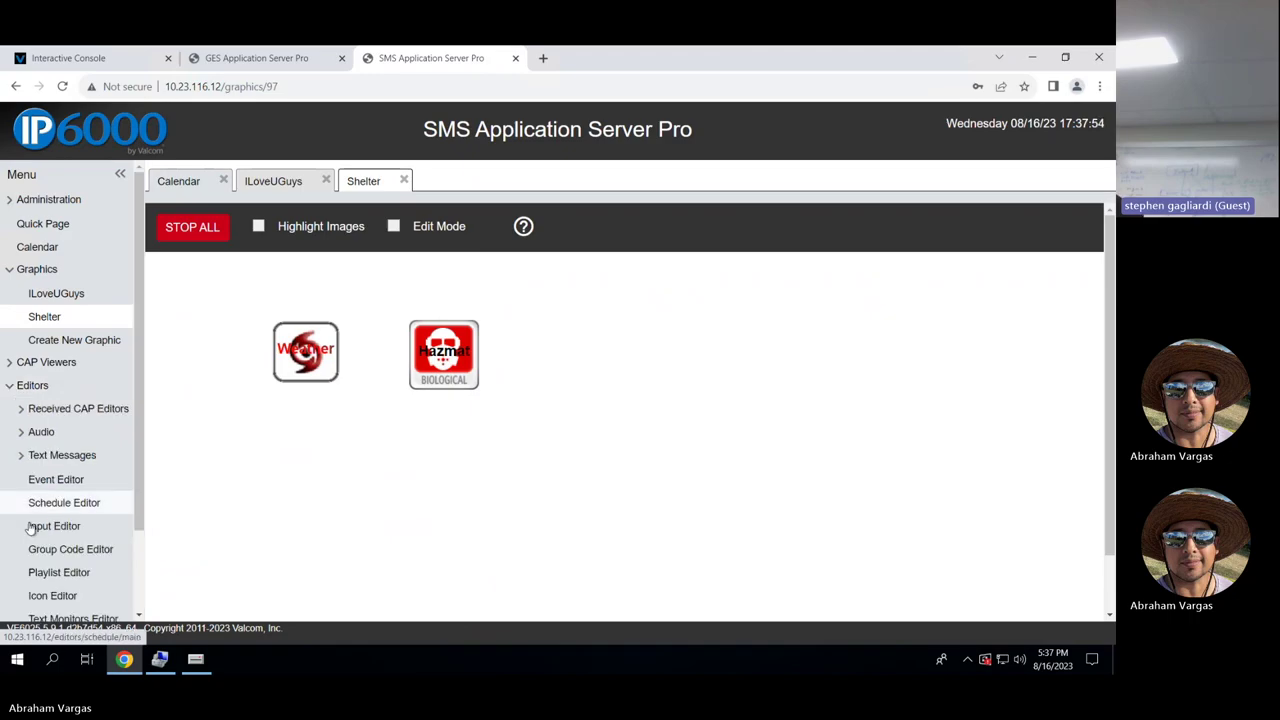
pyautogui.scroll(-1, 29, 535)
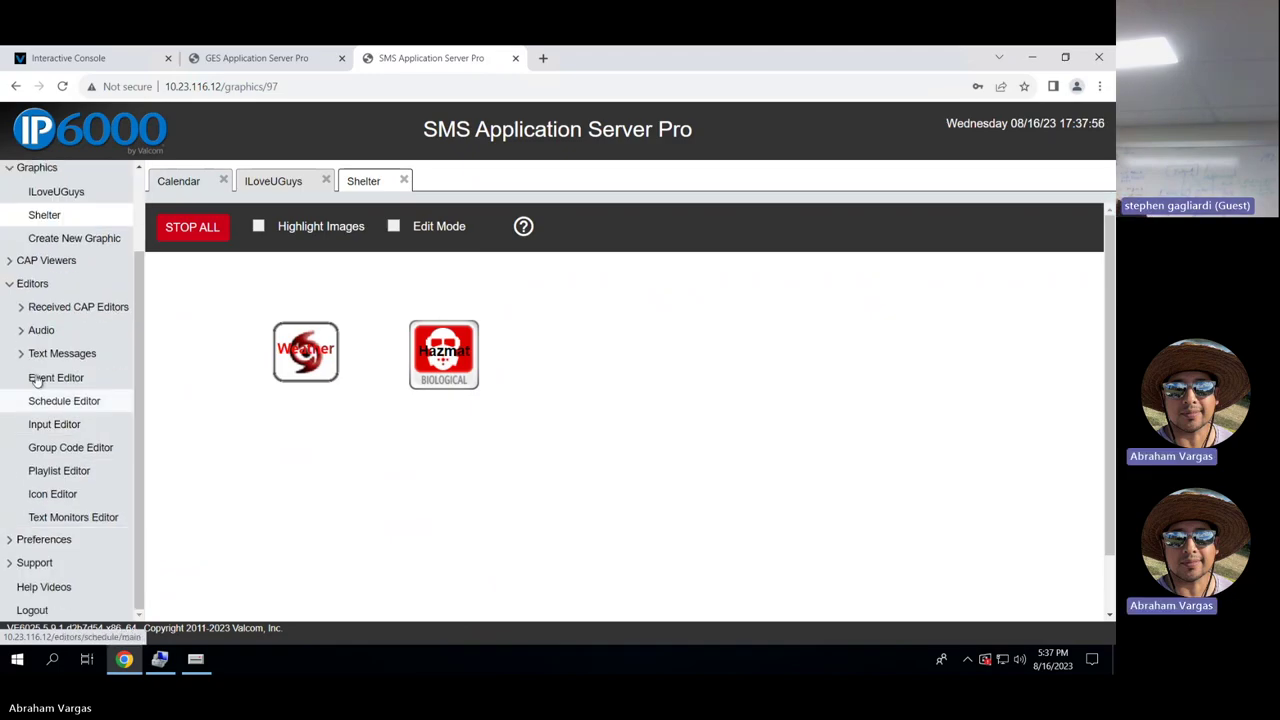
# Open 4_tone_down-high from the Time Tones audio folder, then cancel its edit form.
pyautogui.click(24, 332)
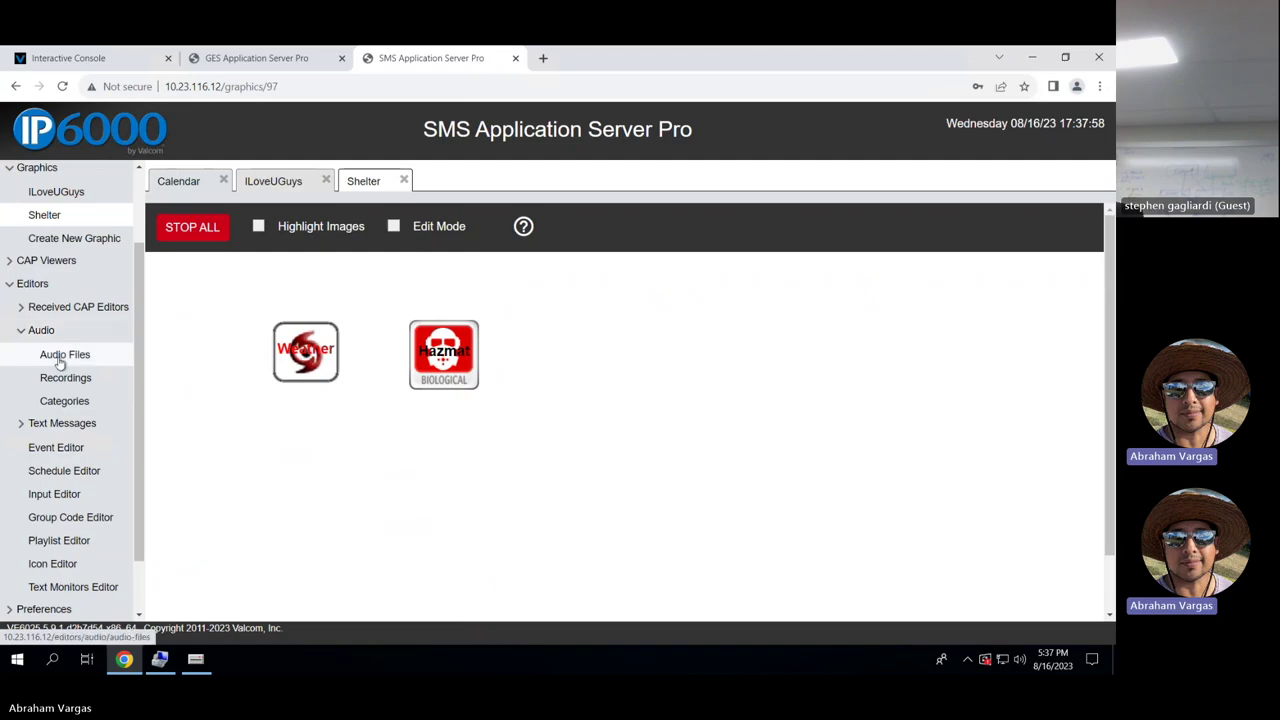
pyautogui.click(62, 358)
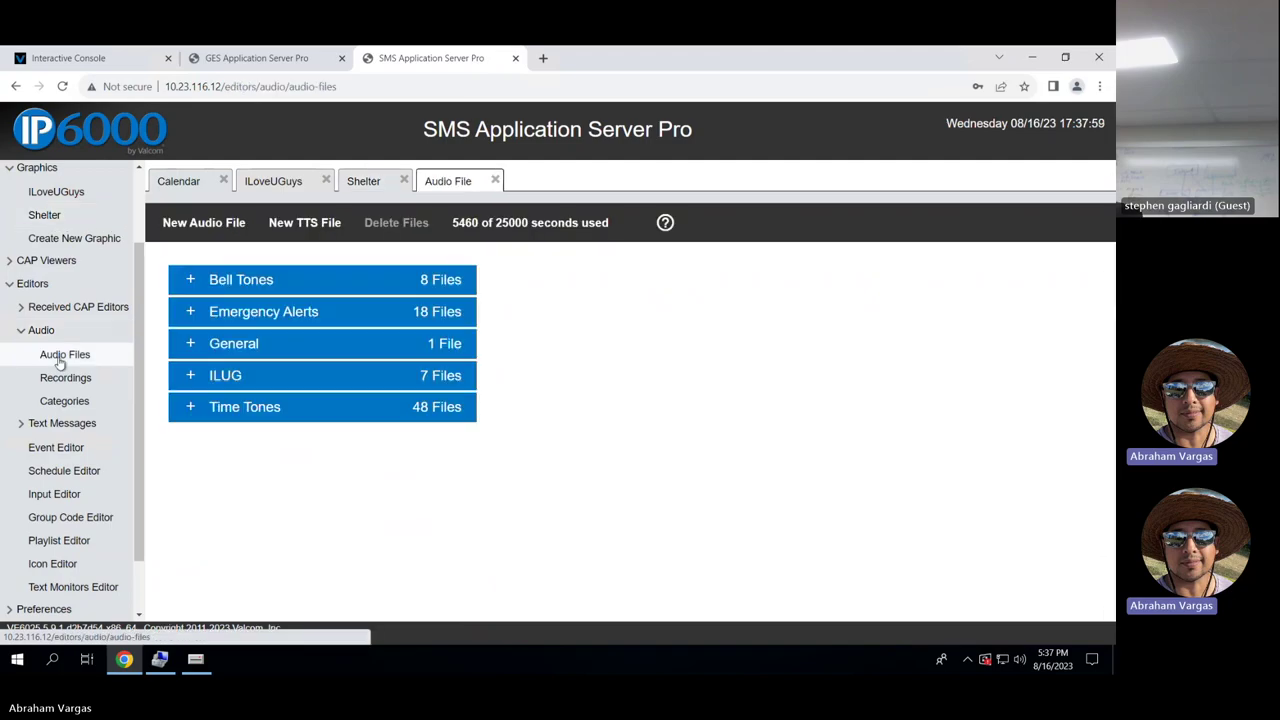
pyautogui.click(186, 410)
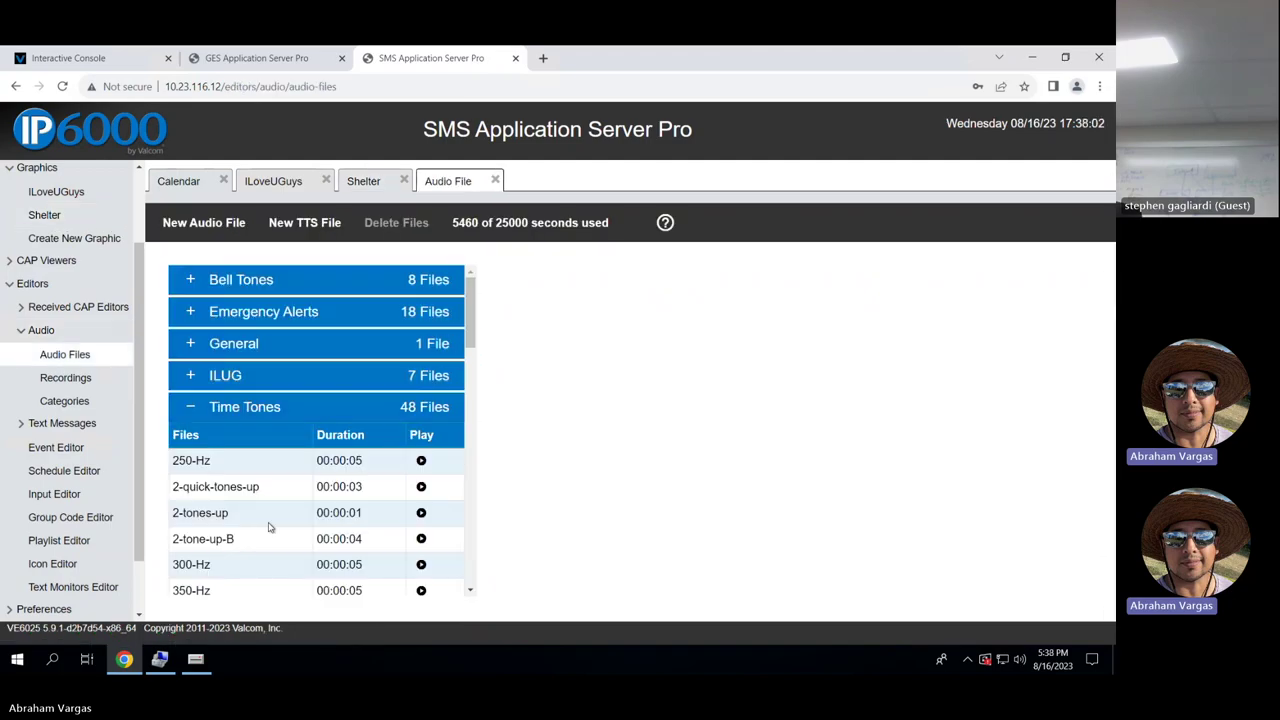
pyautogui.scroll(-3, 270, 527)
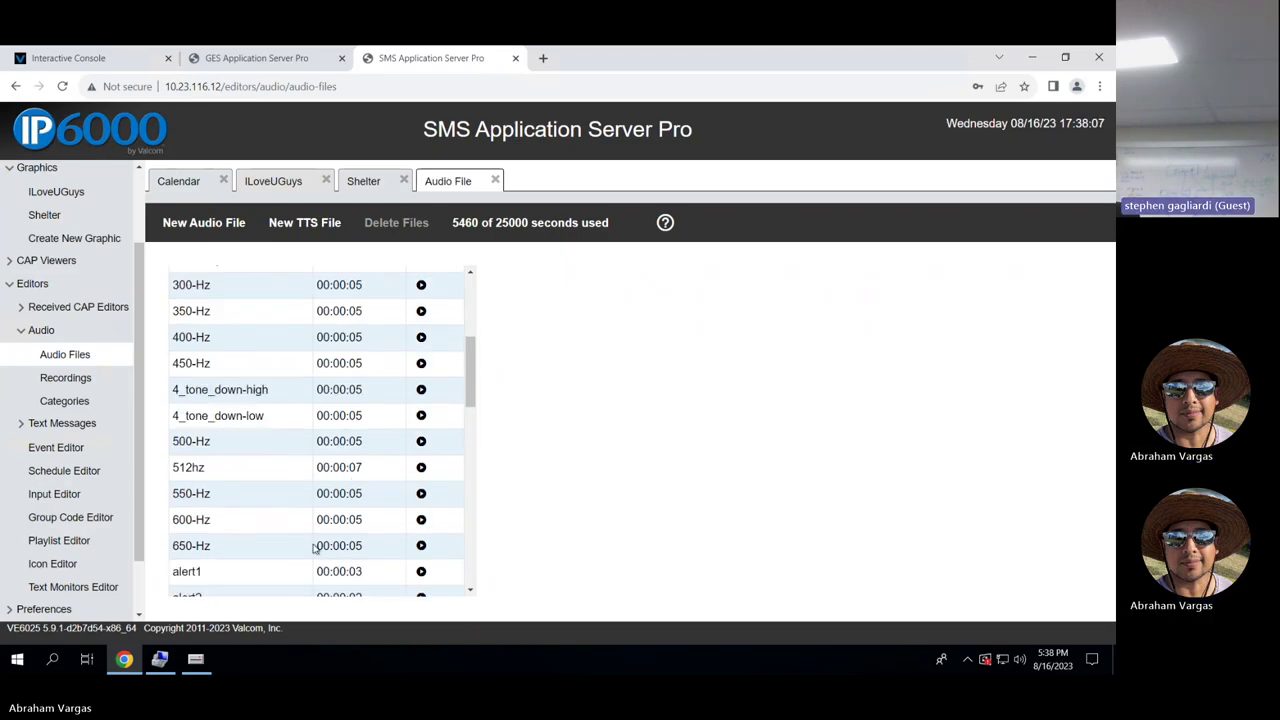
pyautogui.click(276, 395)
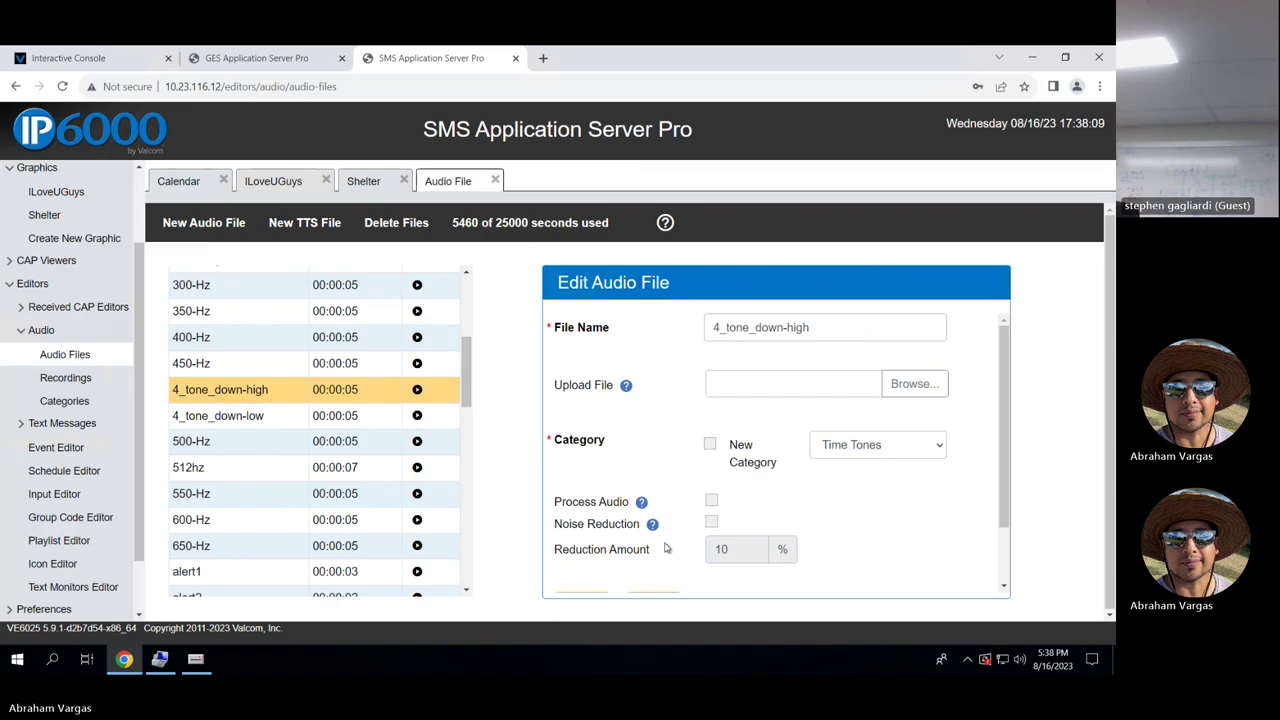
pyautogui.scroll(-1, 818, 547)
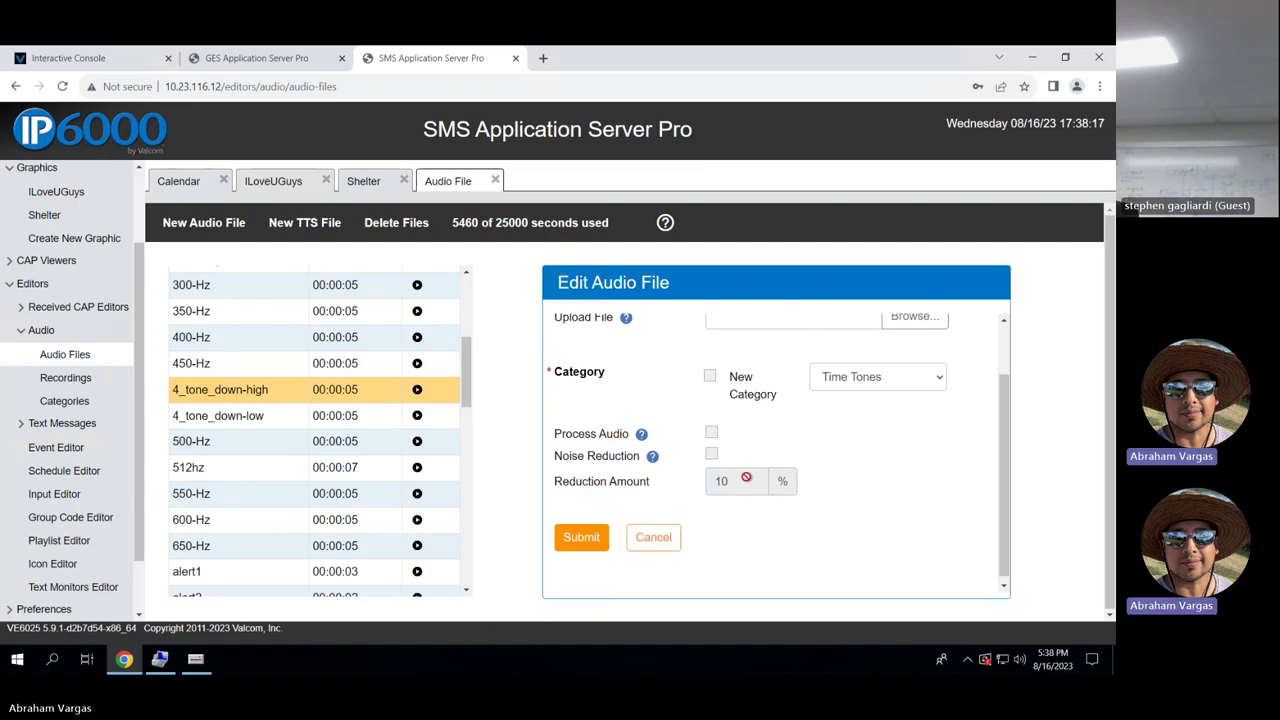
pyautogui.scroll(1, 810, 477)
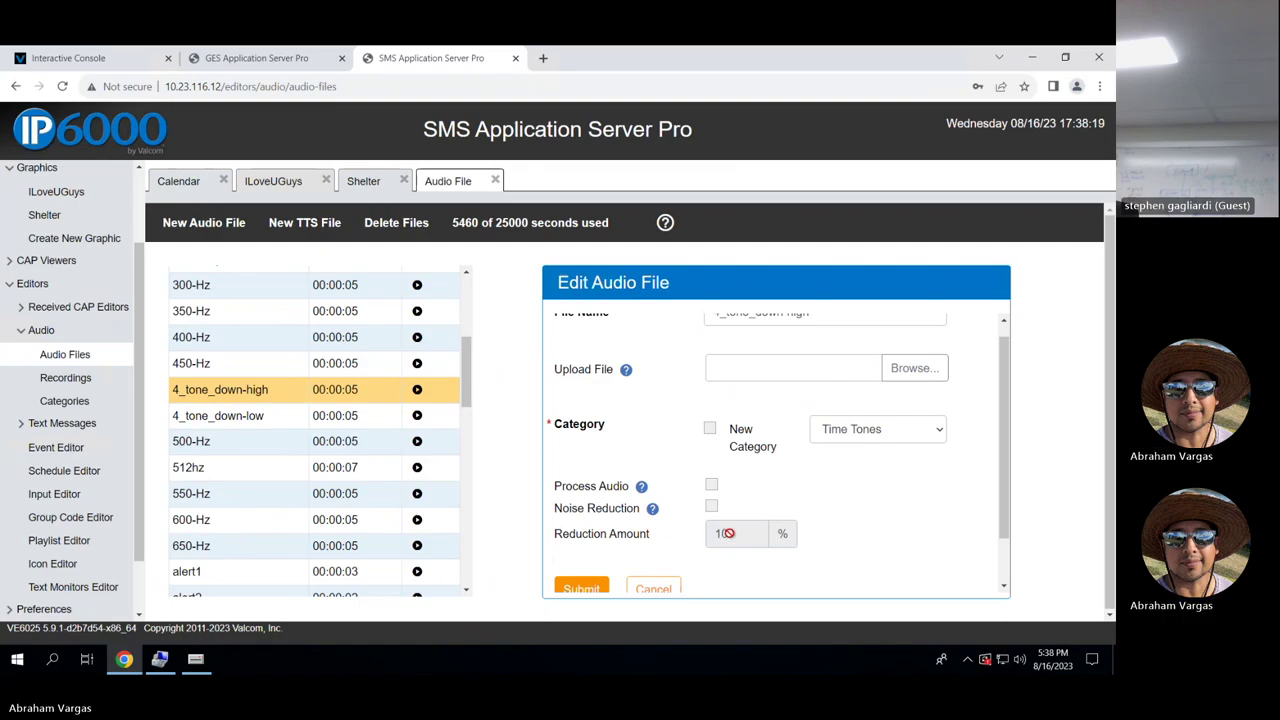
pyautogui.click(653, 588)
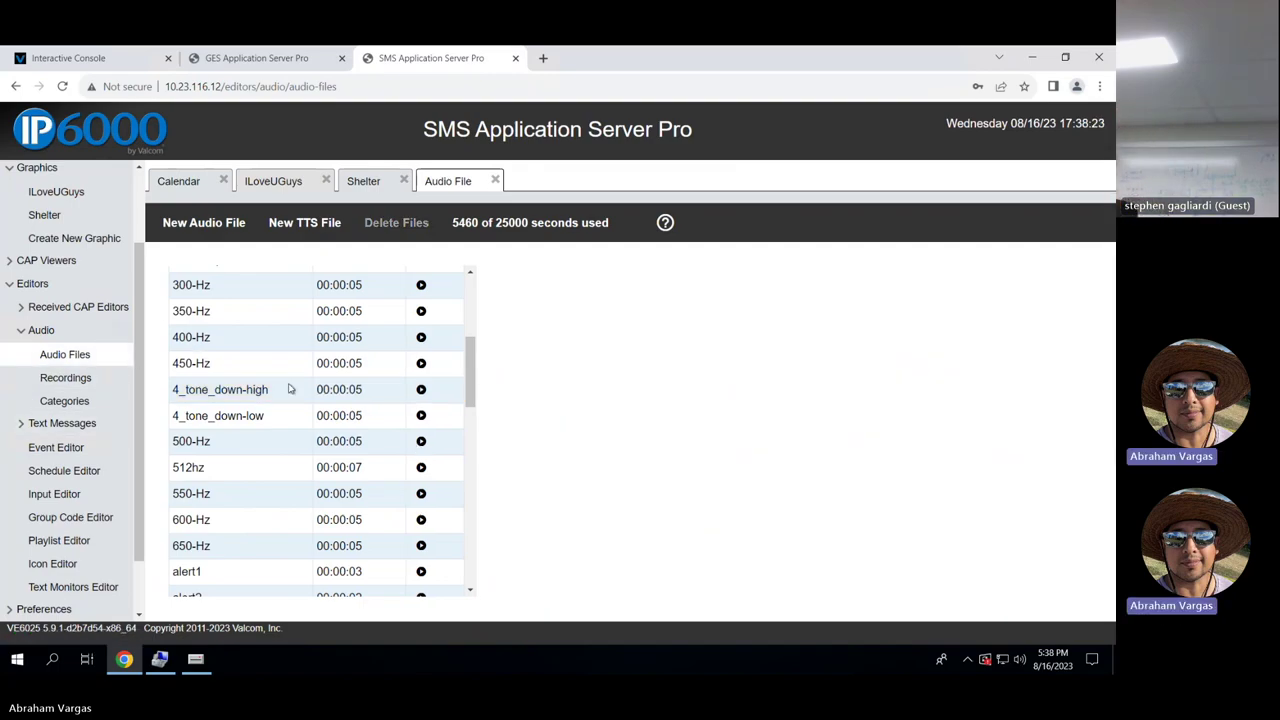
# Open the Bell Tone All event and confirm its audio file is 600-Hz.
pyautogui.click(86, 448)
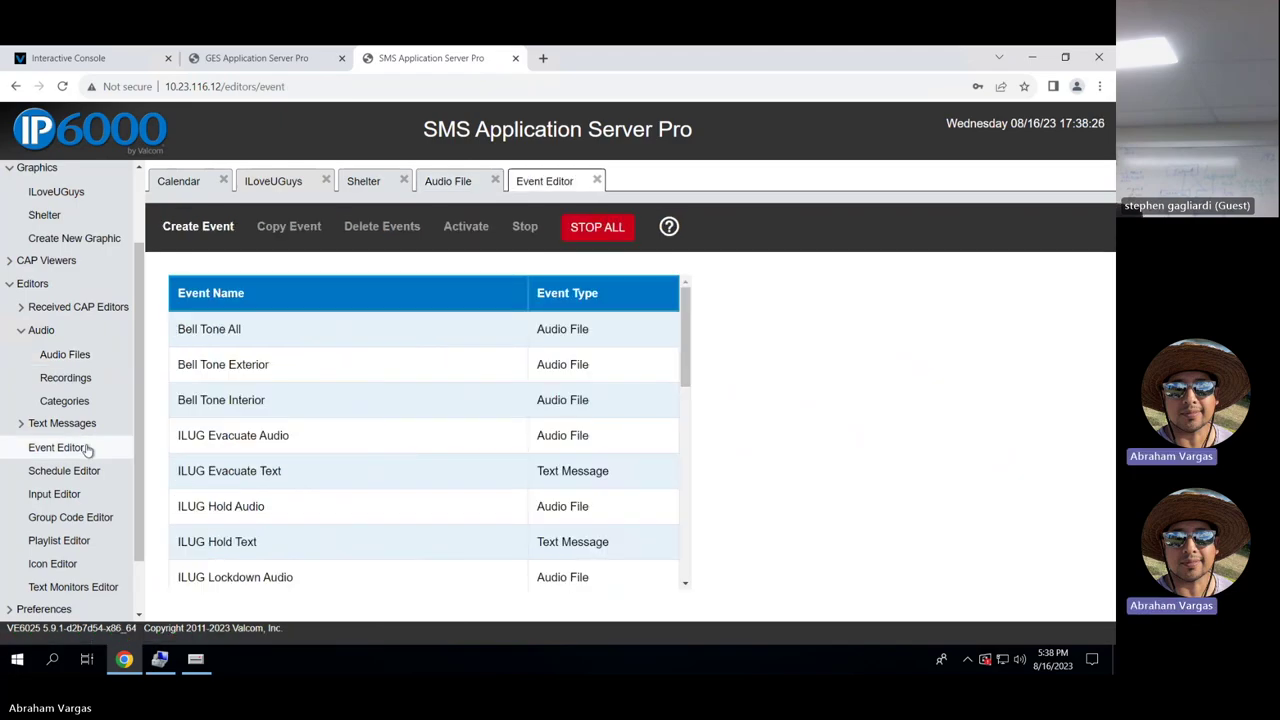
pyautogui.doubleClick(286, 334)
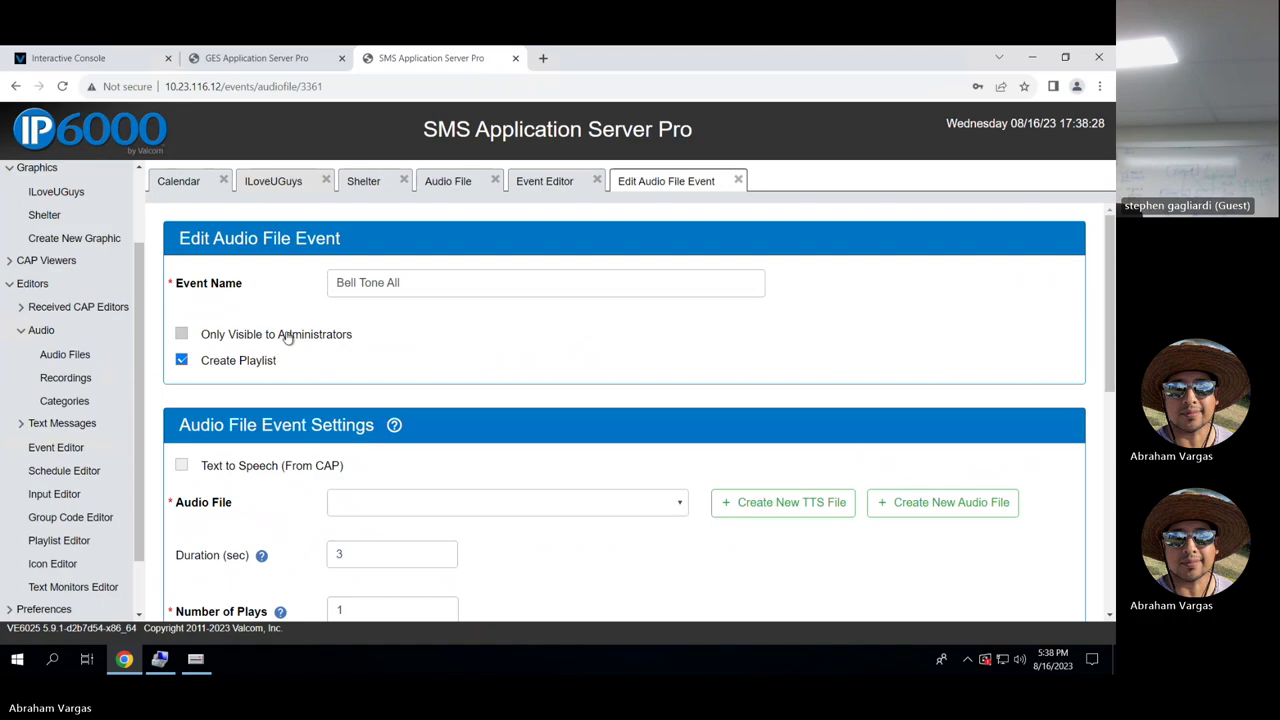
pyautogui.scroll(-1, 608, 571)
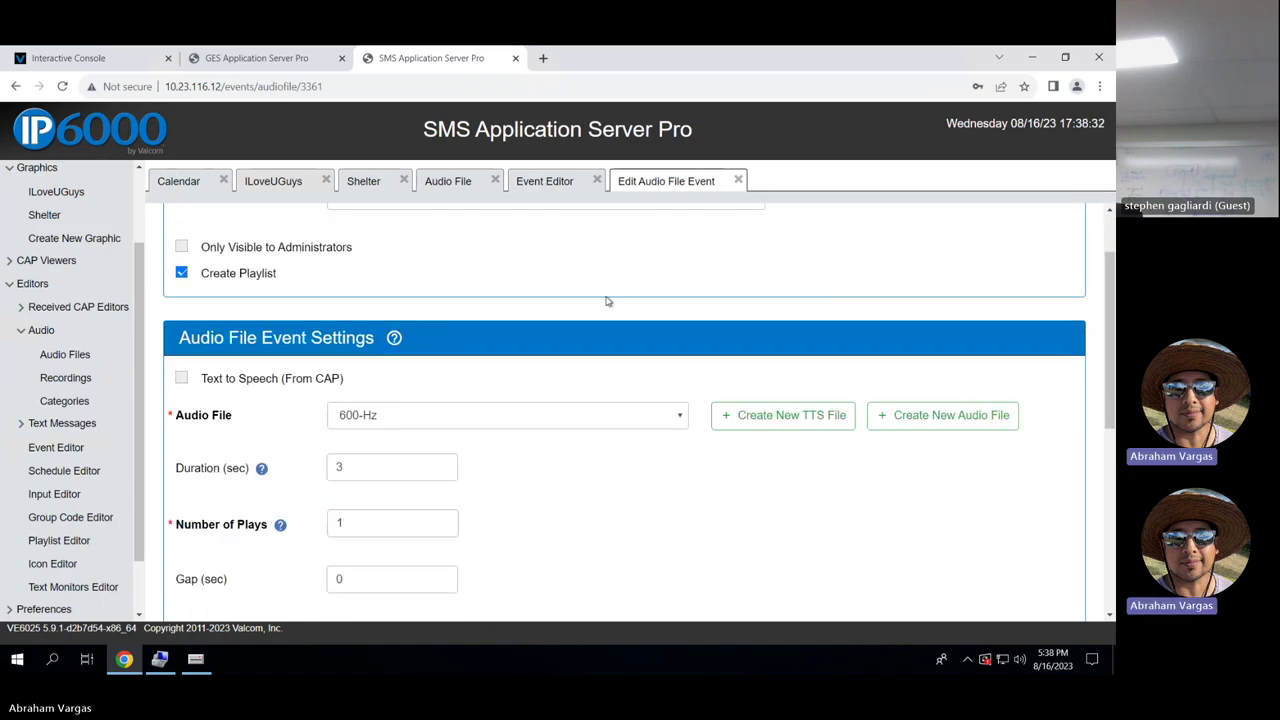
pyautogui.scroll(1, 607, 301)
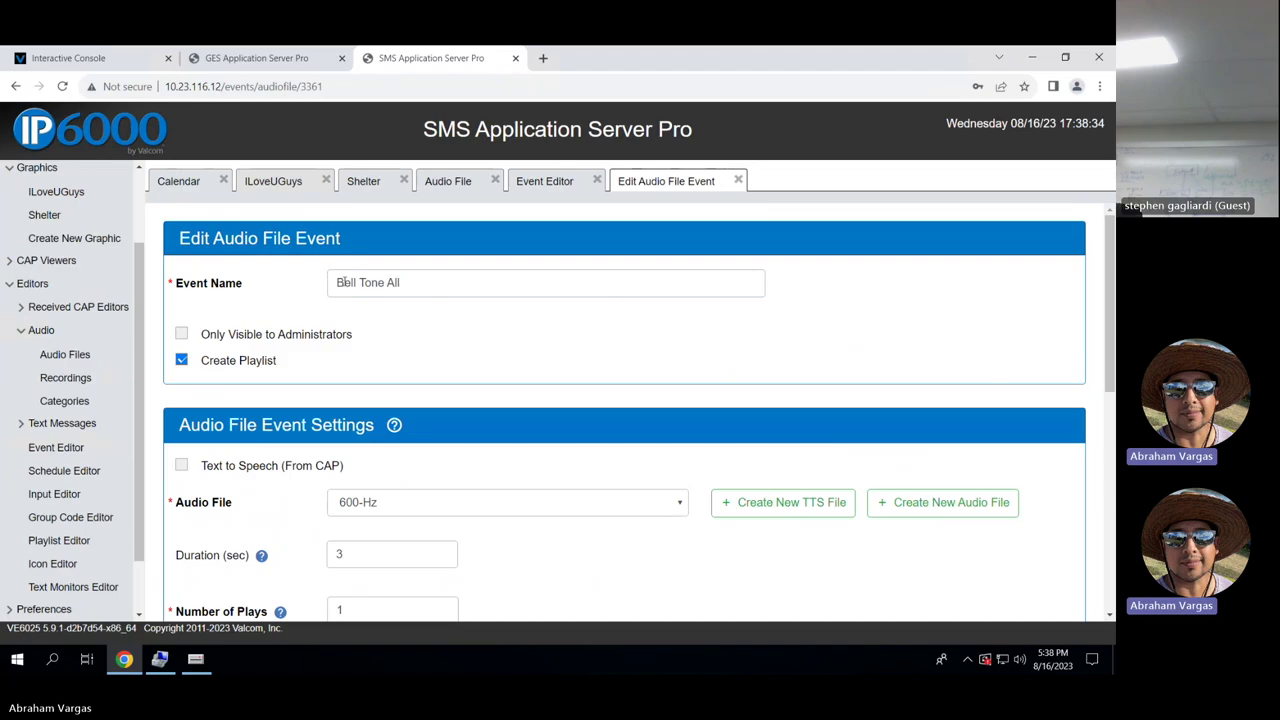
pyautogui.click(684, 505)
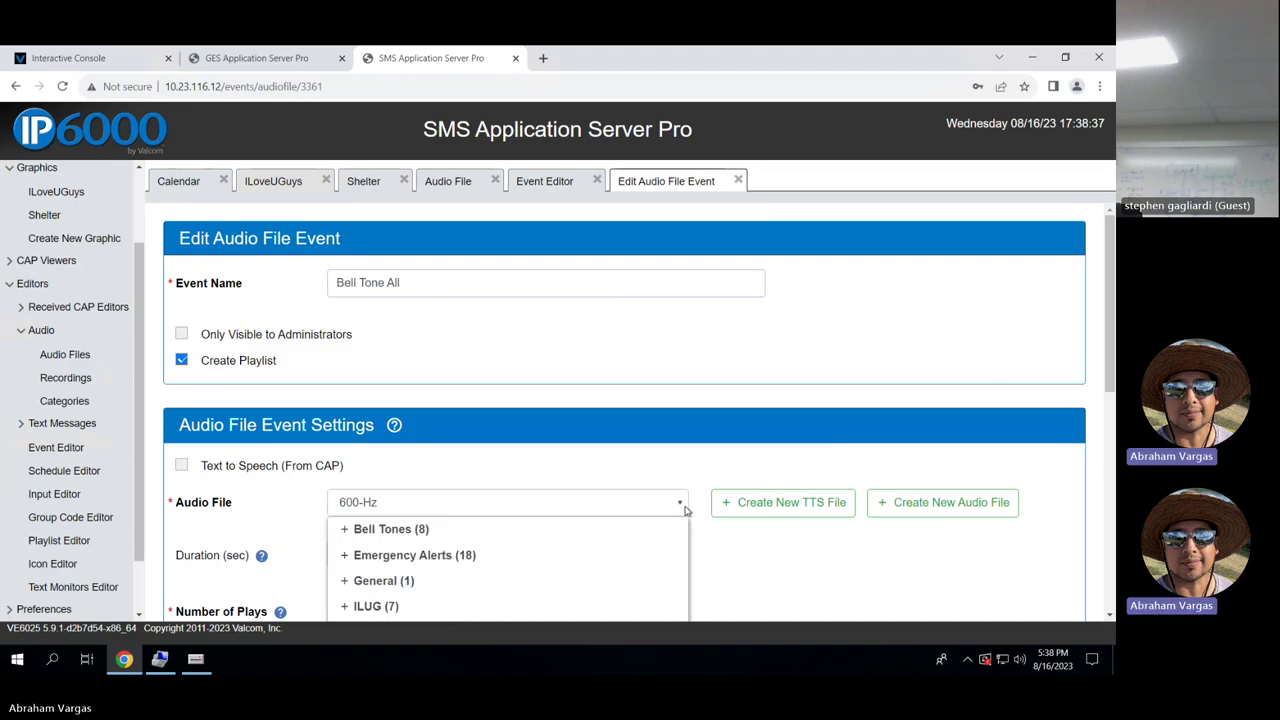
pyautogui.scroll(-1, 695, 550)
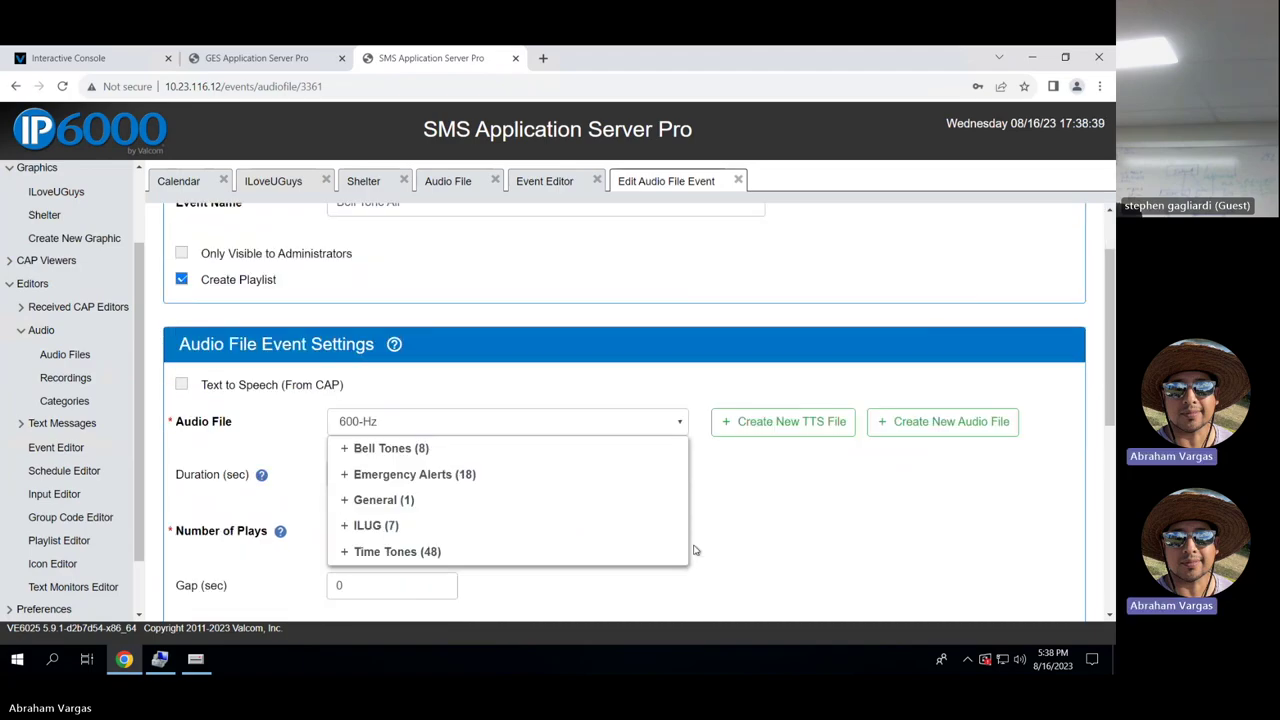
pyautogui.click(712, 508)
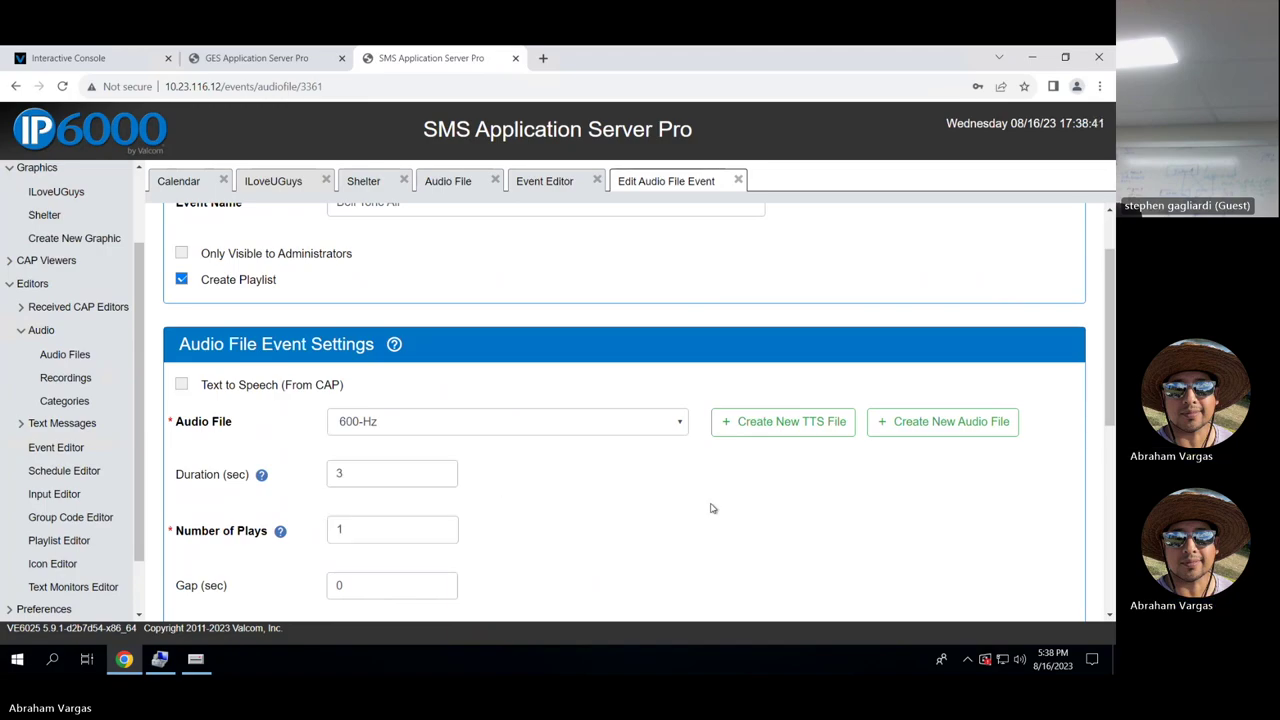
pyautogui.scroll(-2, 711, 508)
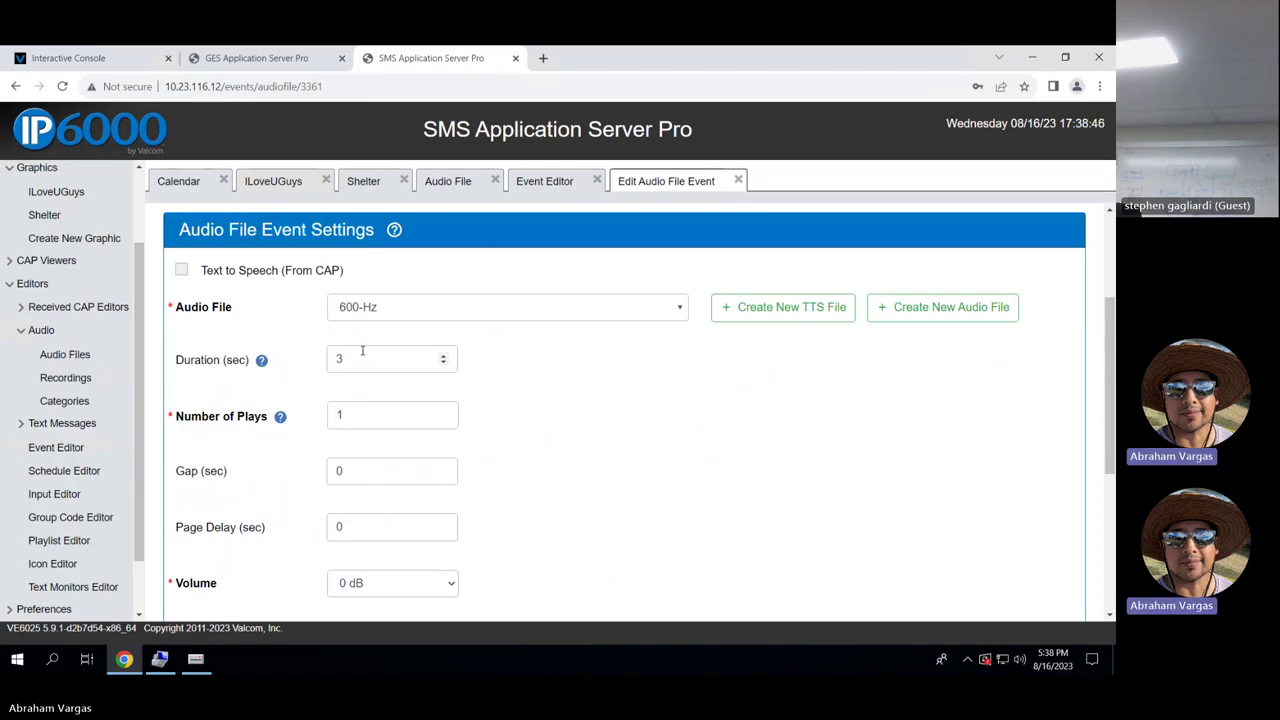
pyautogui.scroll(-1, 597, 447)
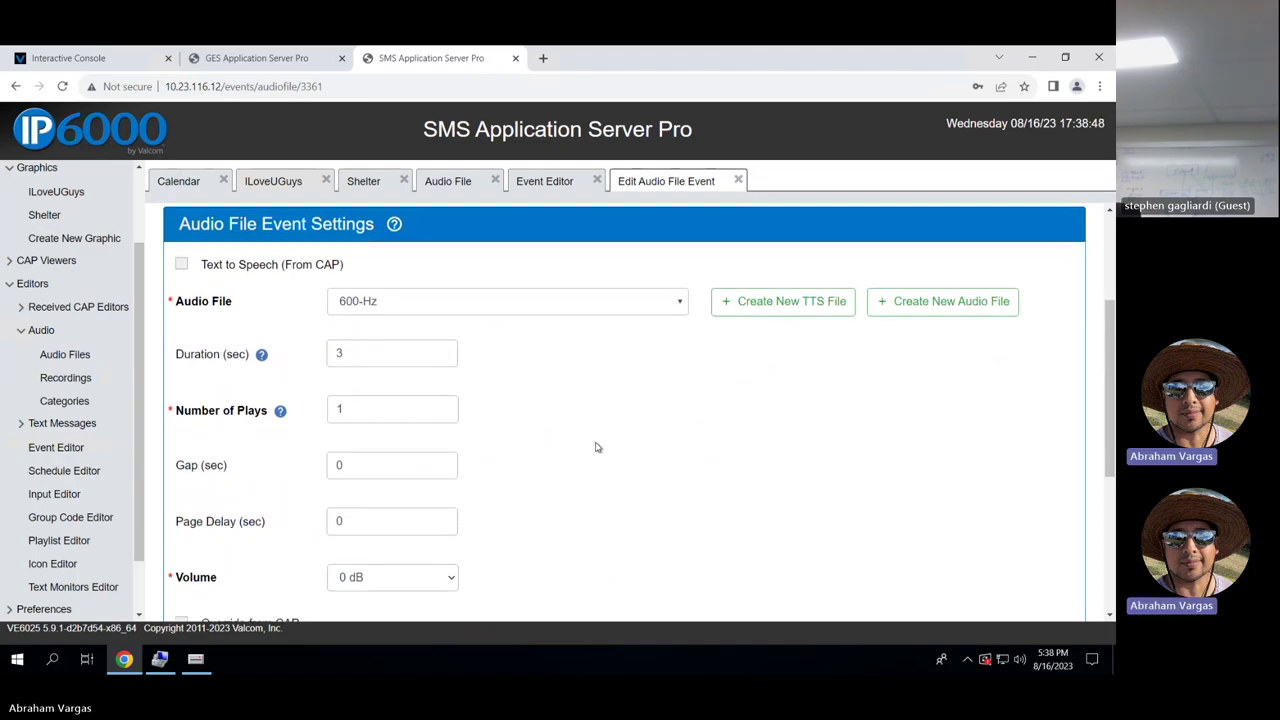
pyautogui.scroll(-1, 445, 552)
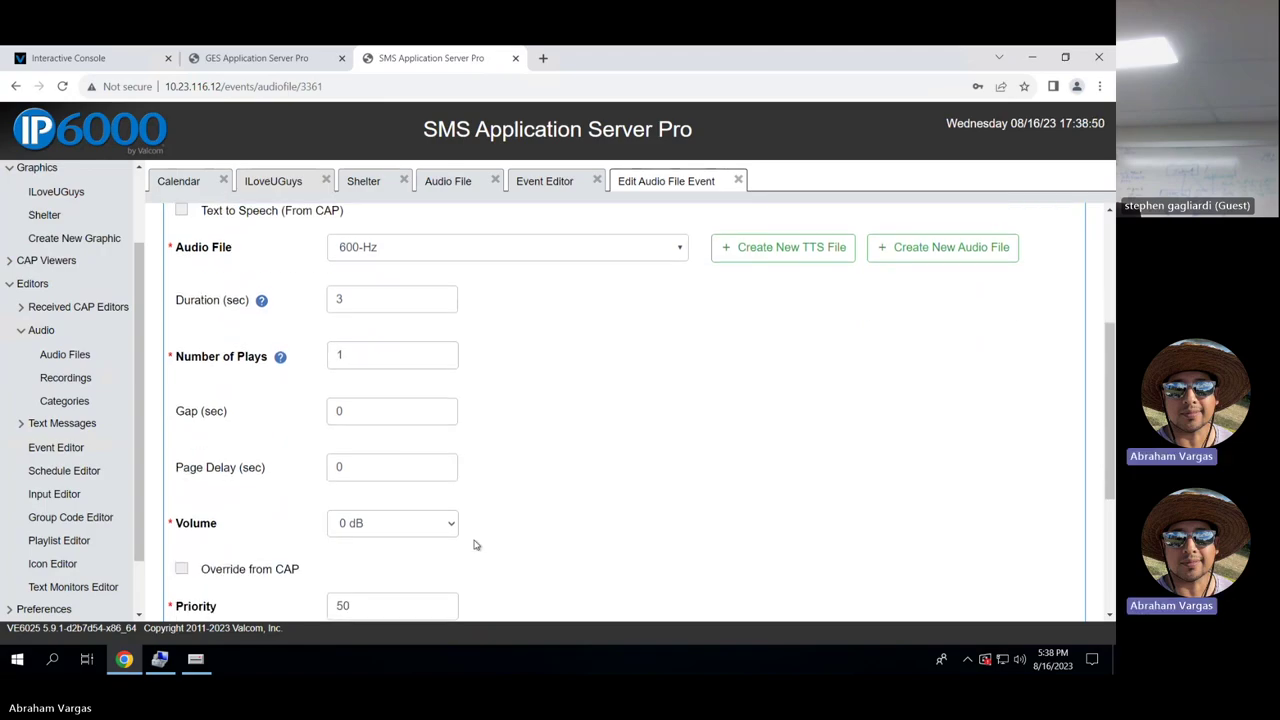
pyautogui.scroll(1, 510, 449)
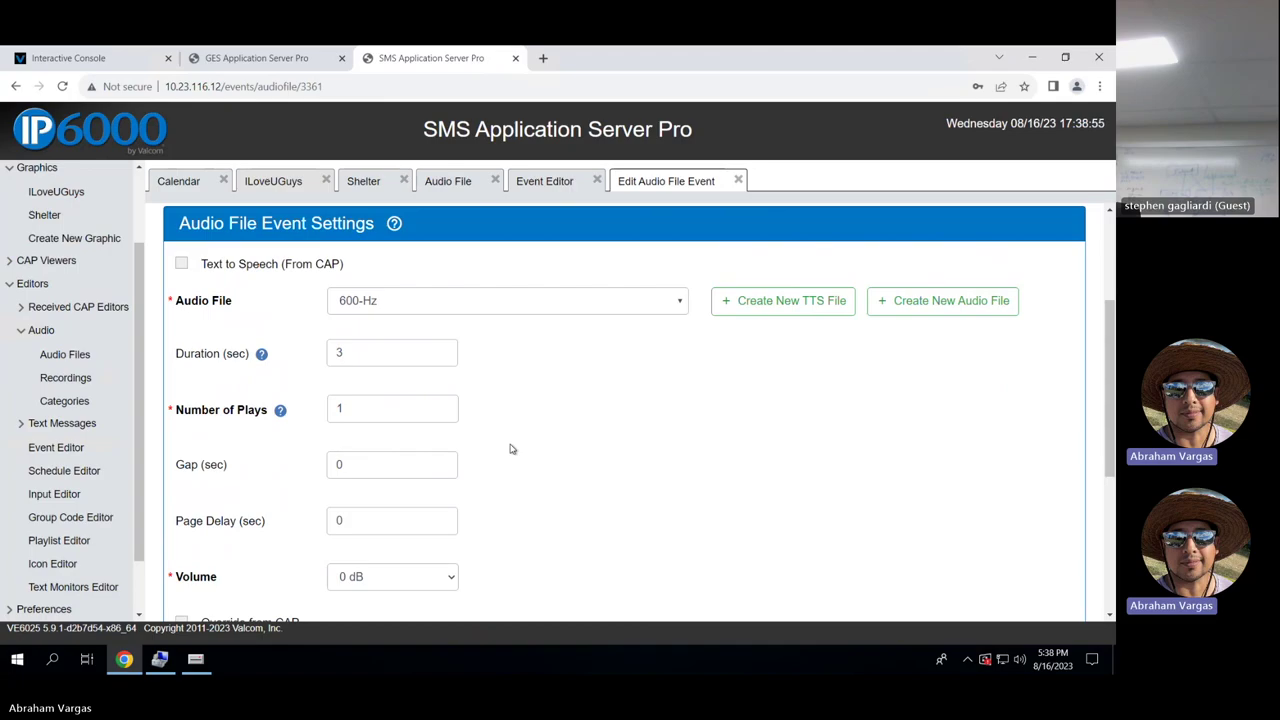
# Check its 0 dB volume and 7299 - All Call group code, then cancel unchanged.
pyautogui.click(452, 584)
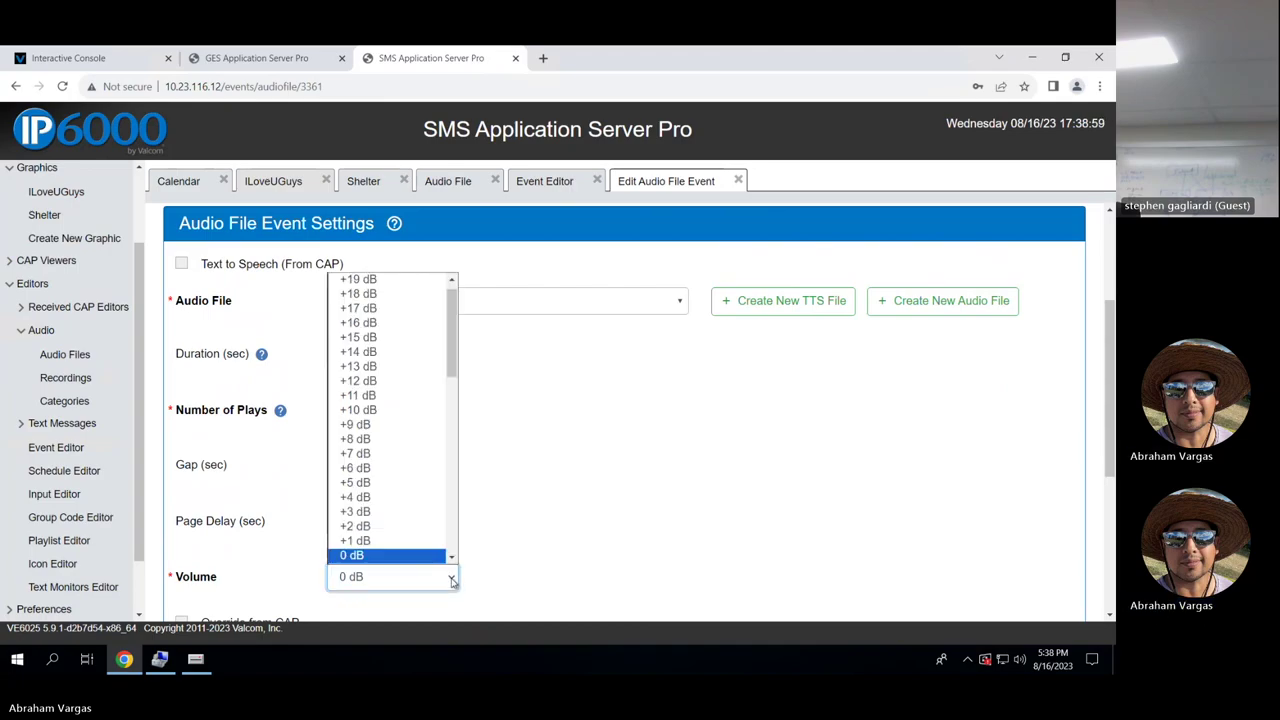
pyautogui.scroll(2, 534, 529)
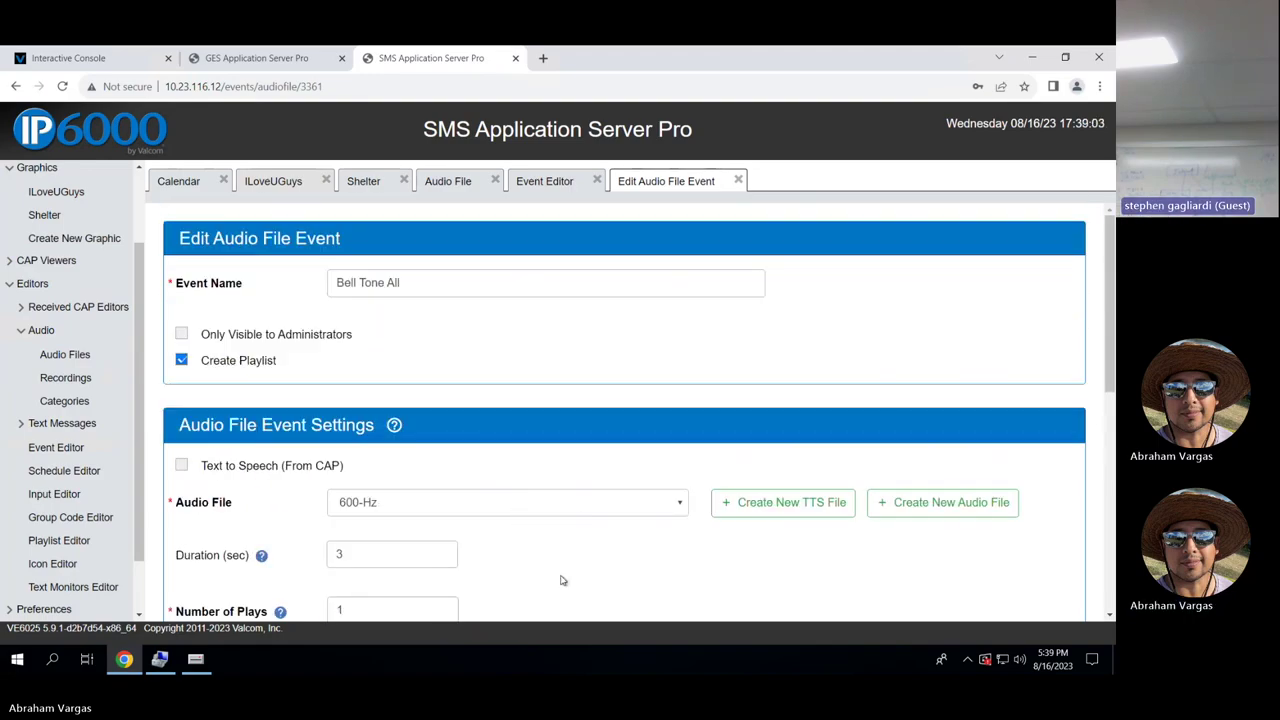
pyautogui.scroll(-3, 561, 580)
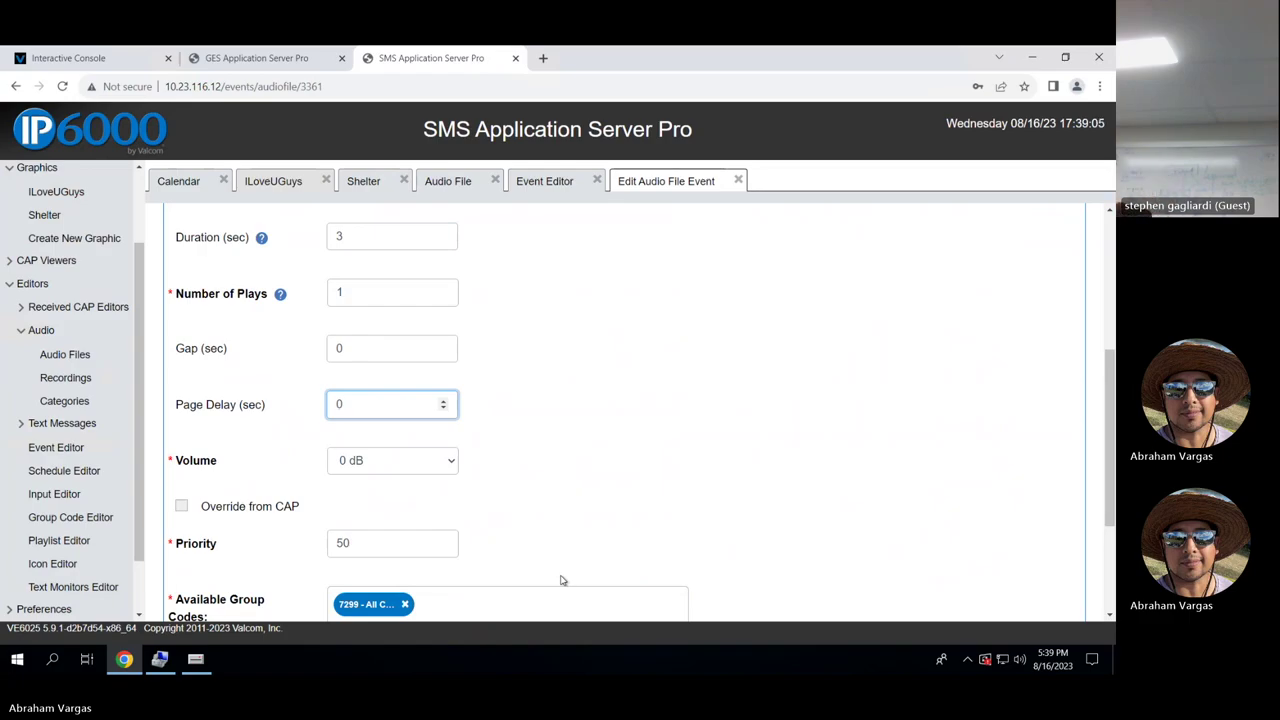
pyautogui.scroll(-2, 561, 580)
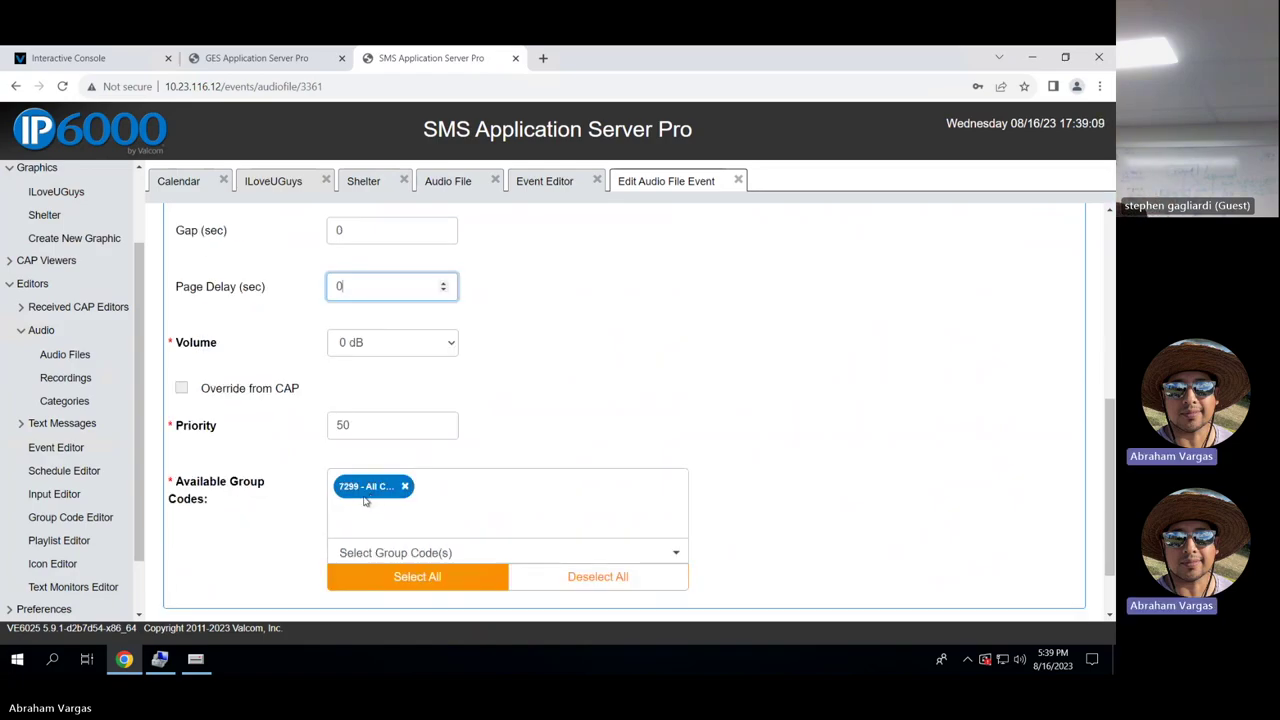
pyautogui.click(584, 547)
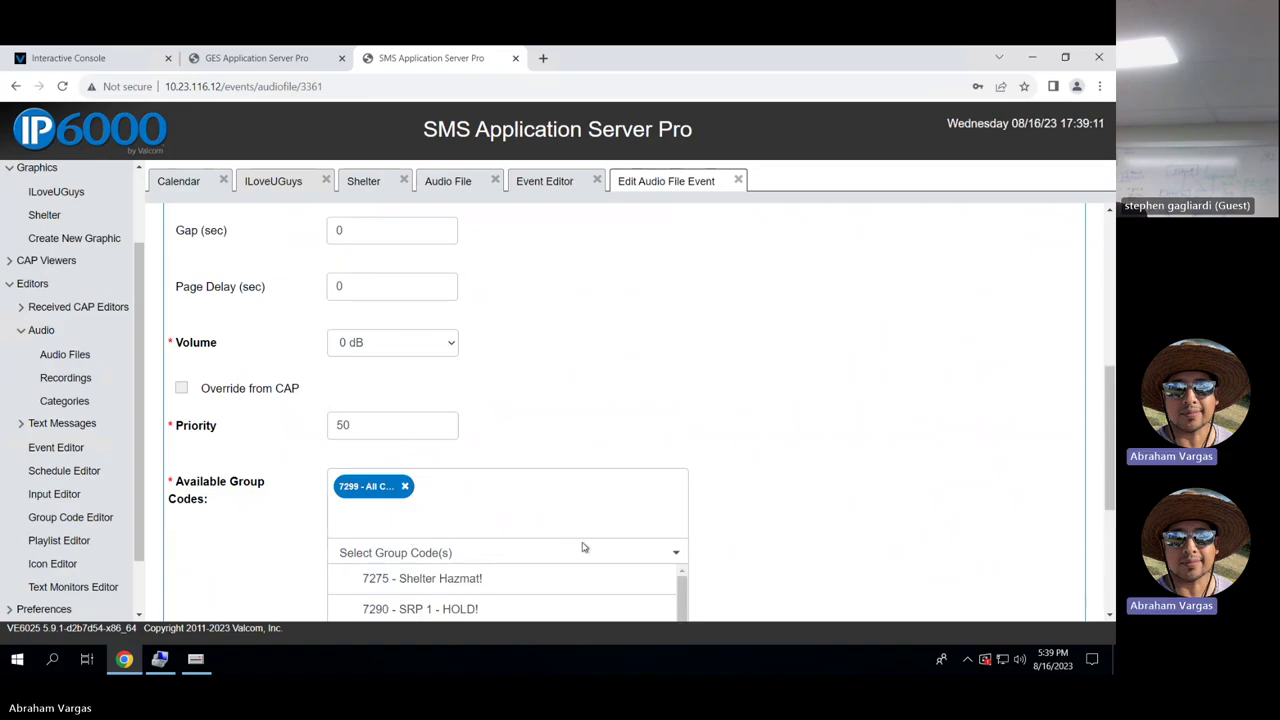
pyautogui.scroll(-1, 800, 521)
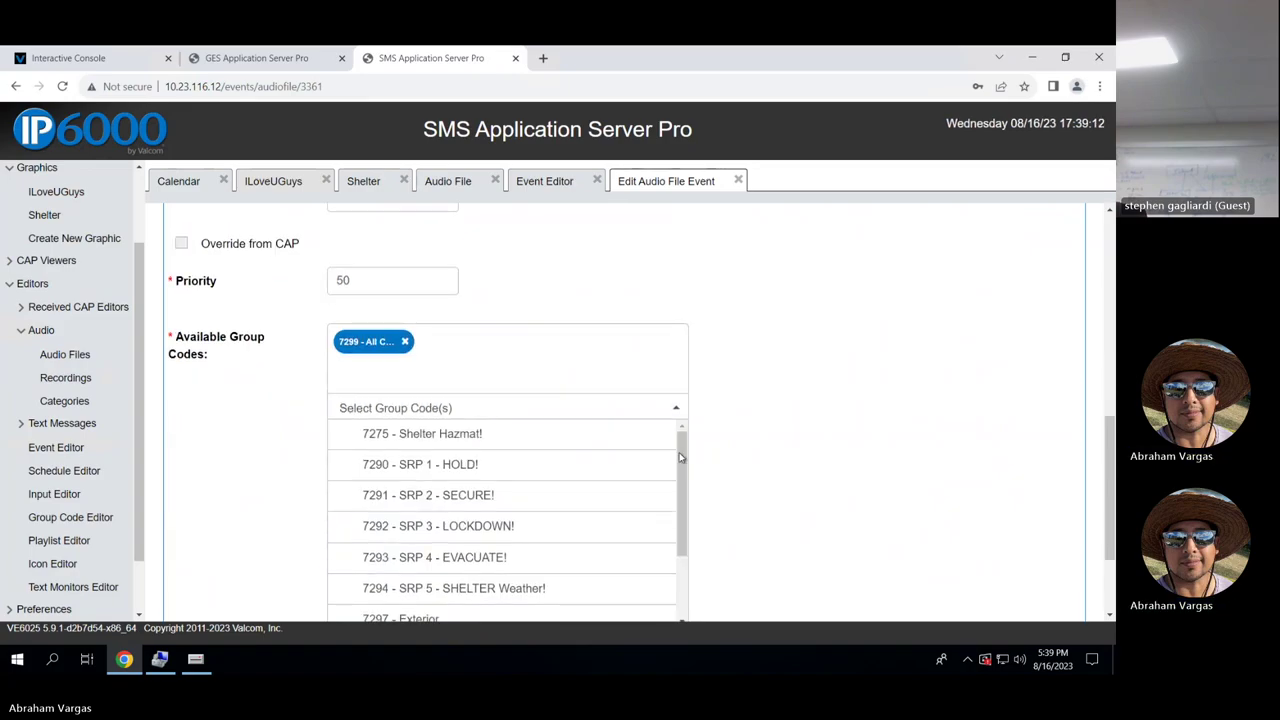
pyautogui.moveTo(683, 454); pyautogui.dragTo(695, 547)
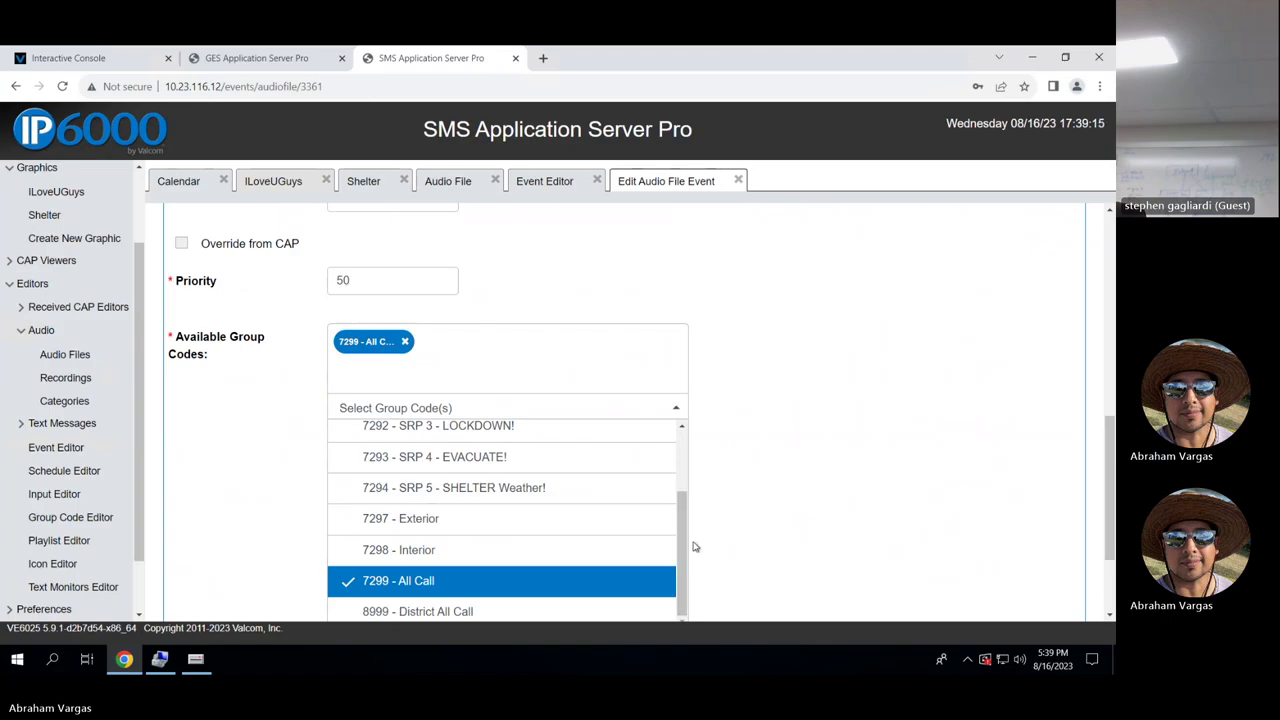
pyautogui.scroll(-1, 757, 460)
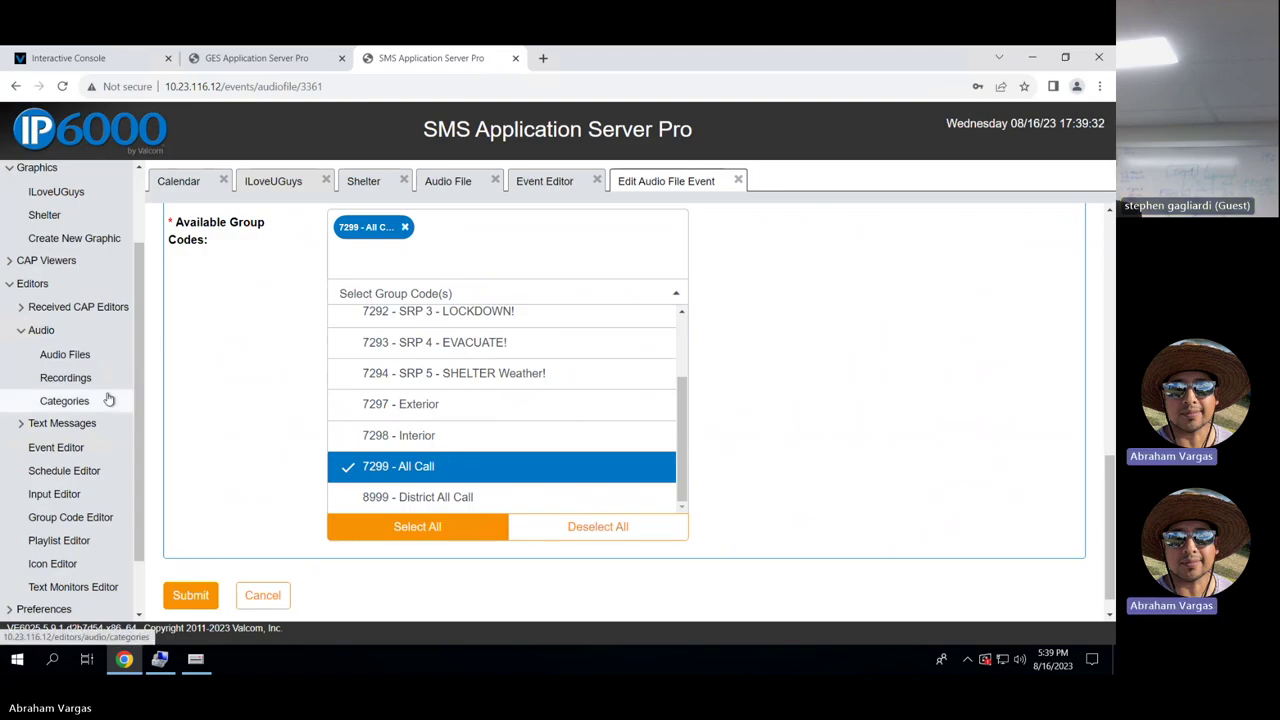
pyautogui.click(263, 595)
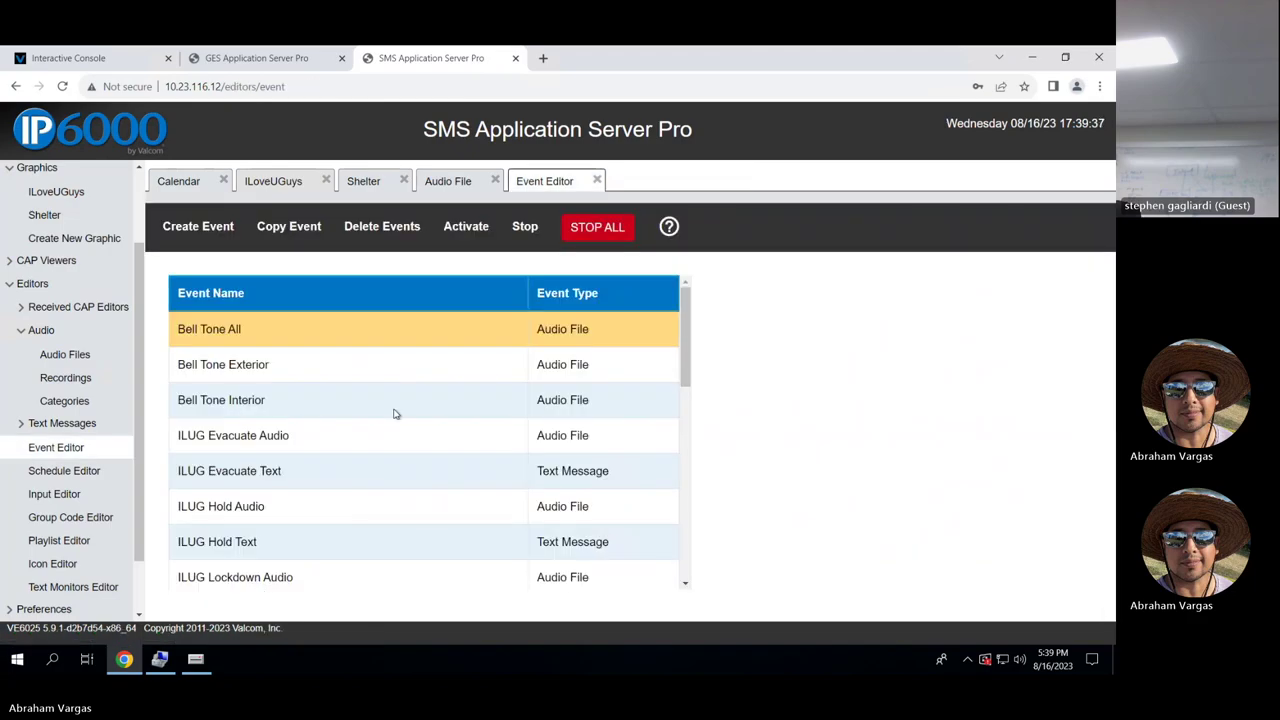
# Review the ILUG Evacuate PPL parallel playlist and close it without saving.
pyautogui.scroll(-5, 395, 413)
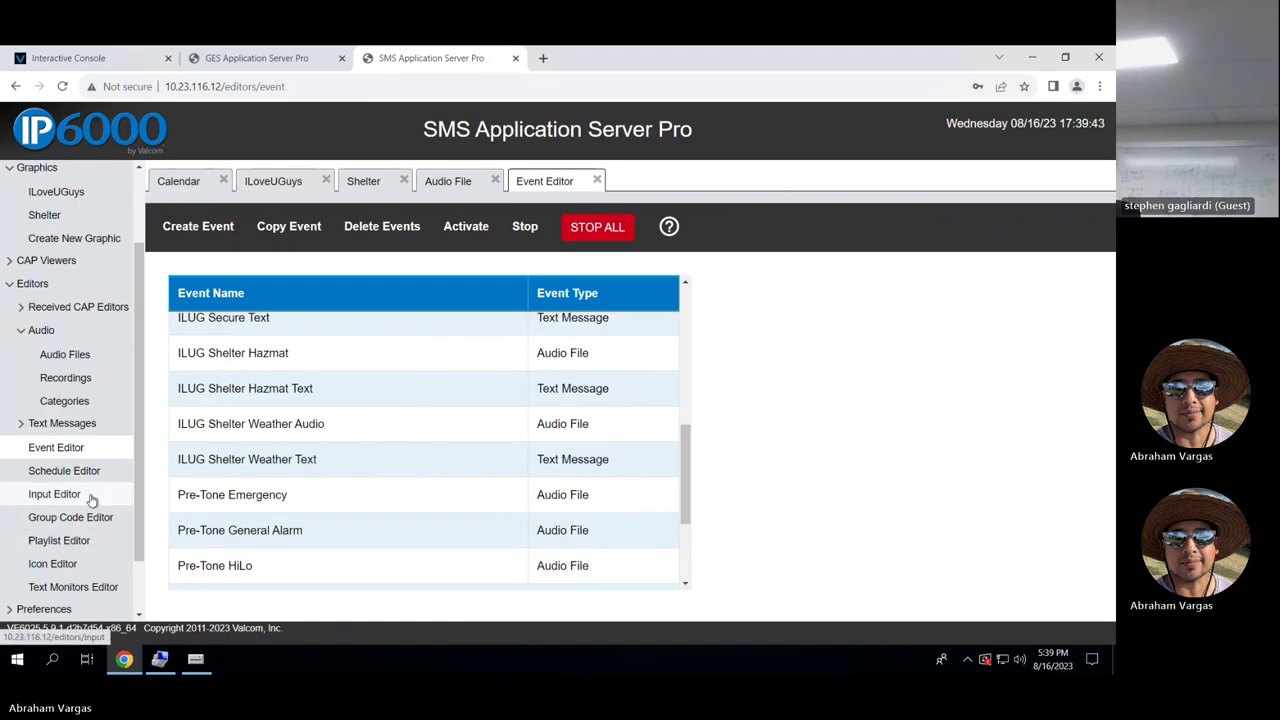
pyautogui.click(87, 540)
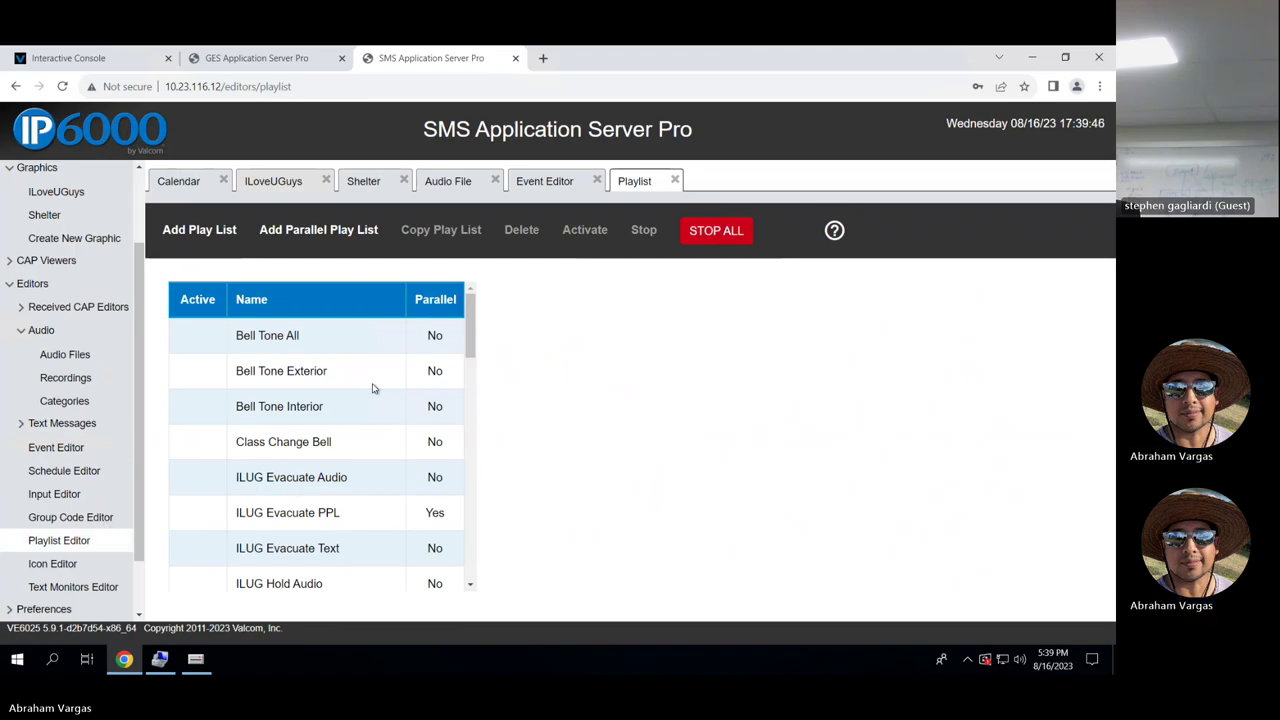
pyautogui.scroll(-1, 371, 392)
pyautogui.click(338, 496)
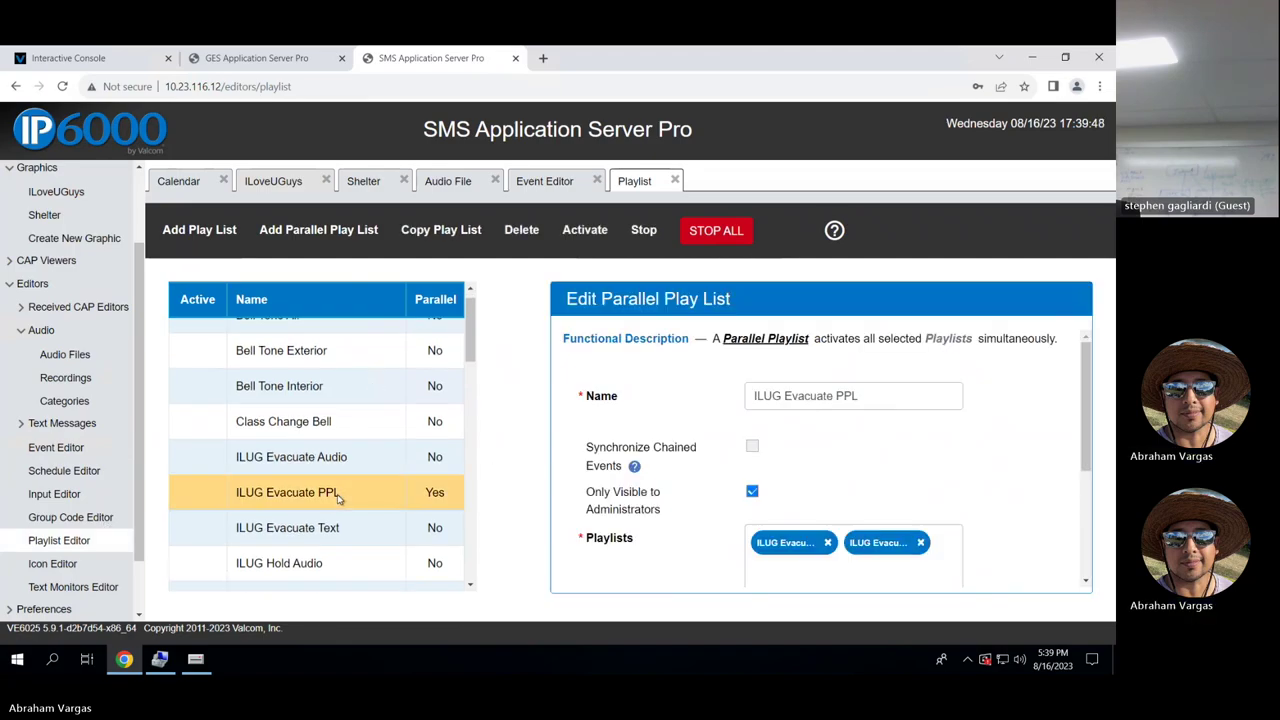
pyautogui.scroll(-1, 960, 443)
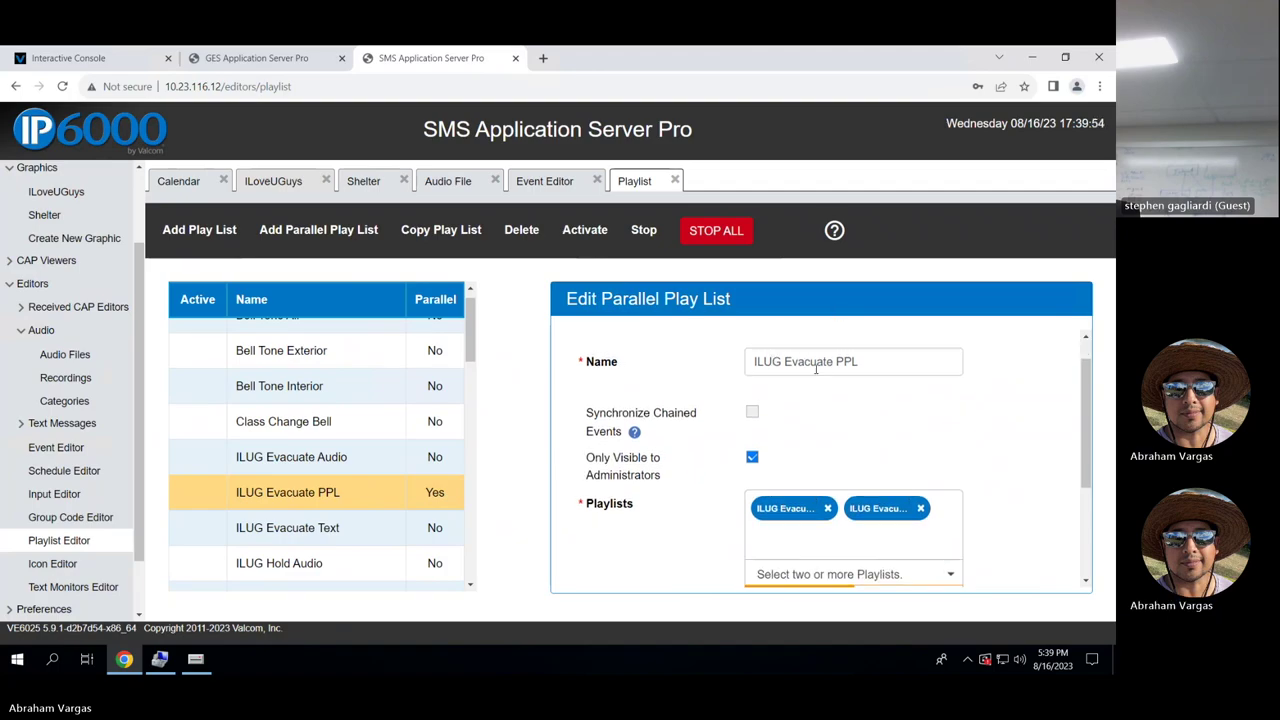
pyautogui.scroll(-3, 983, 430)
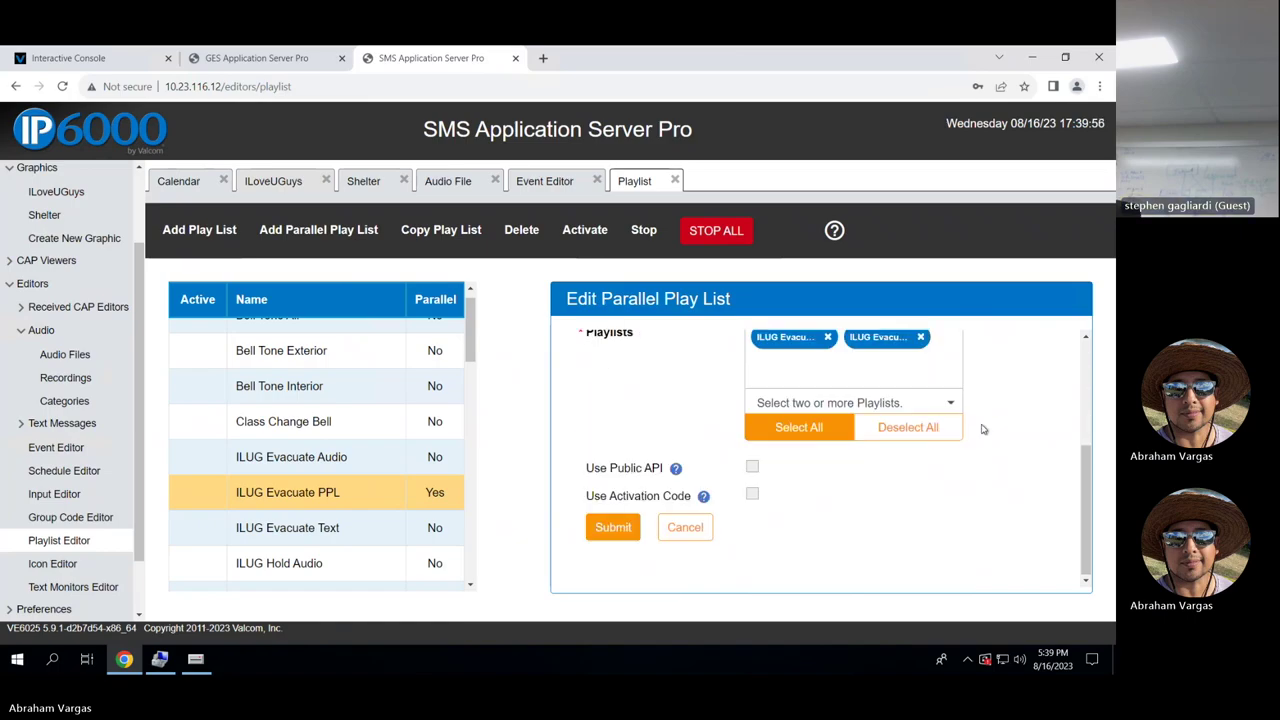
pyautogui.scroll(3, 983, 430)
pyautogui.scroll(-3, 993, 455)
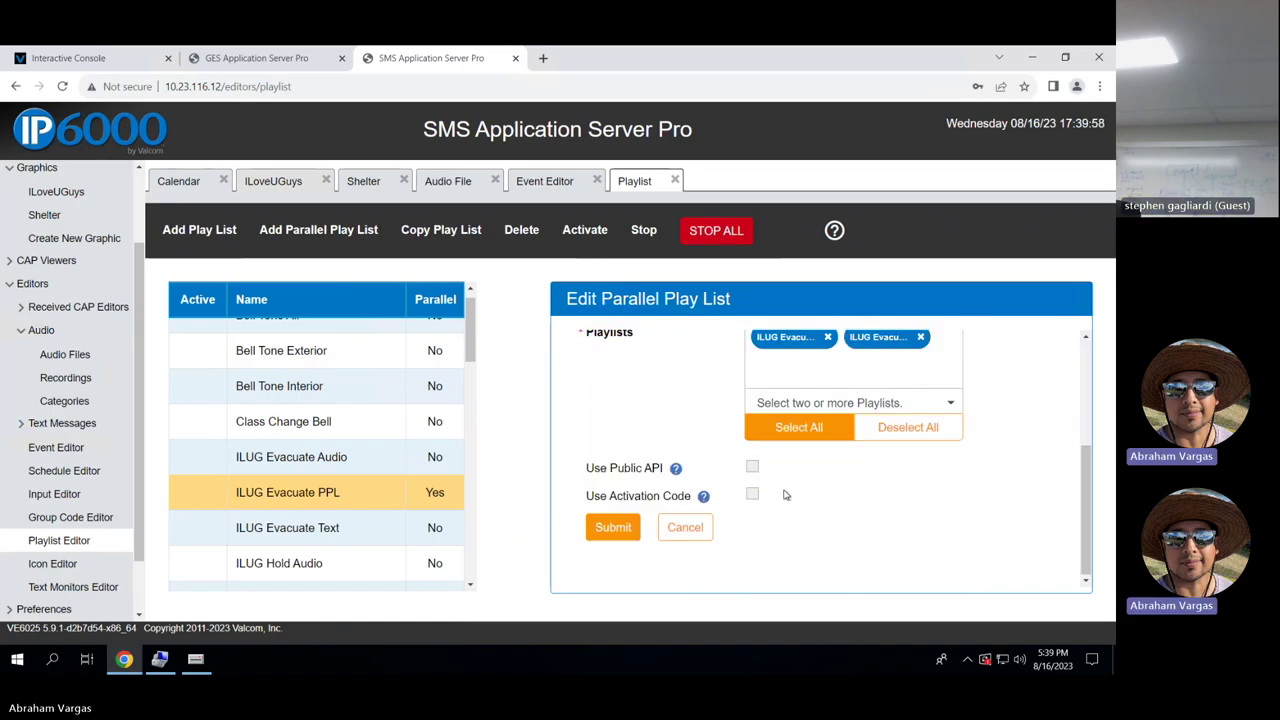
pyautogui.click(689, 528)
pyautogui.moveTo(470, 332); pyautogui.dragTo(476, 553)
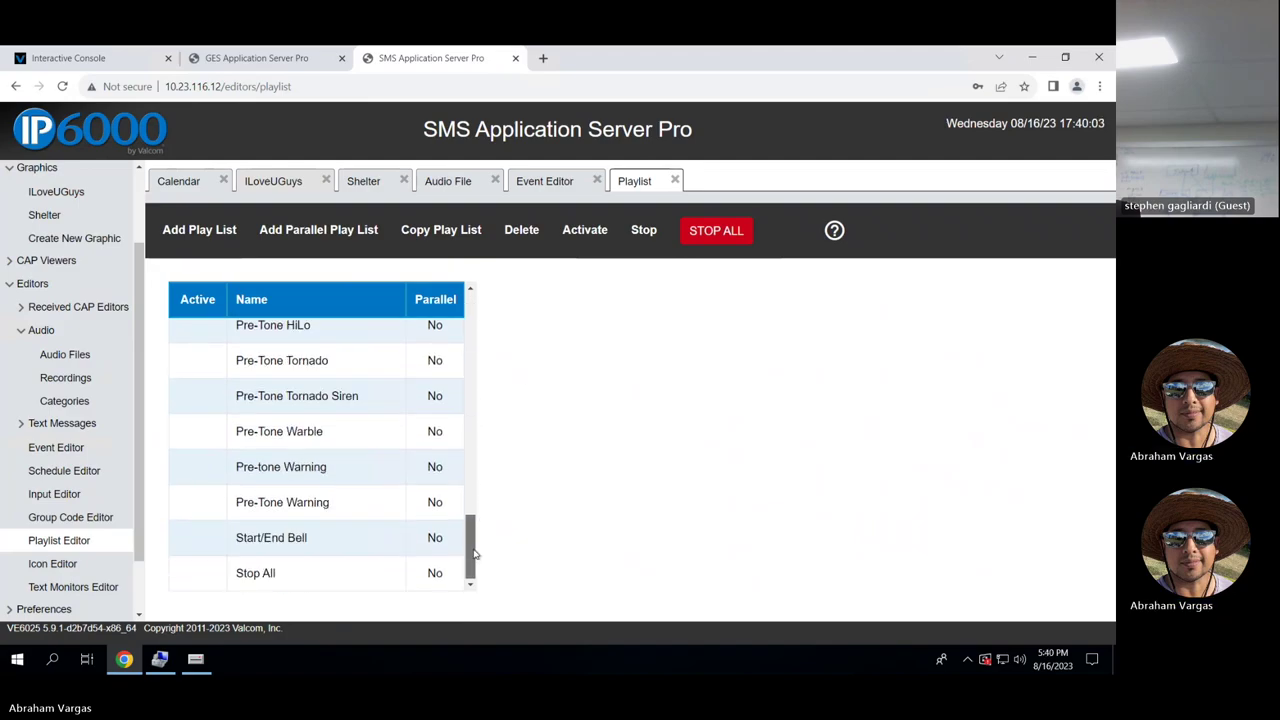
pyautogui.moveTo(472, 487); pyautogui.dragTo(450, 322)
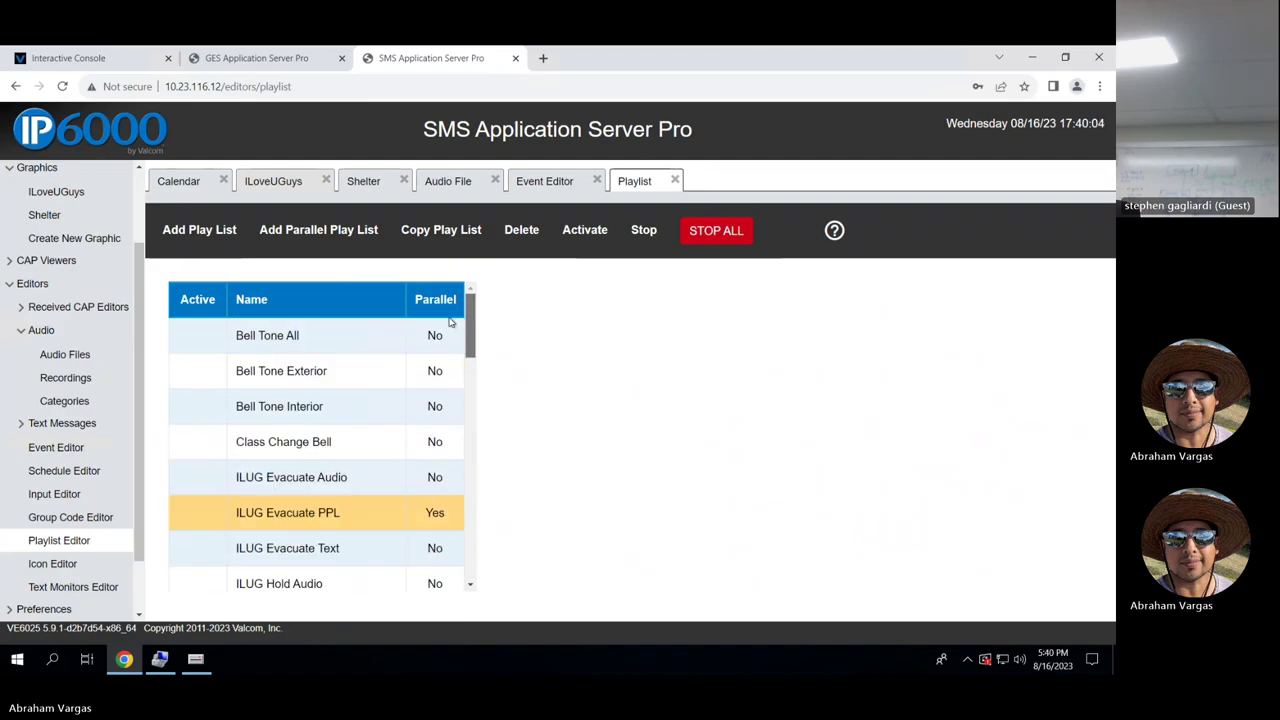
pyautogui.scroll(-2, 90, 470)
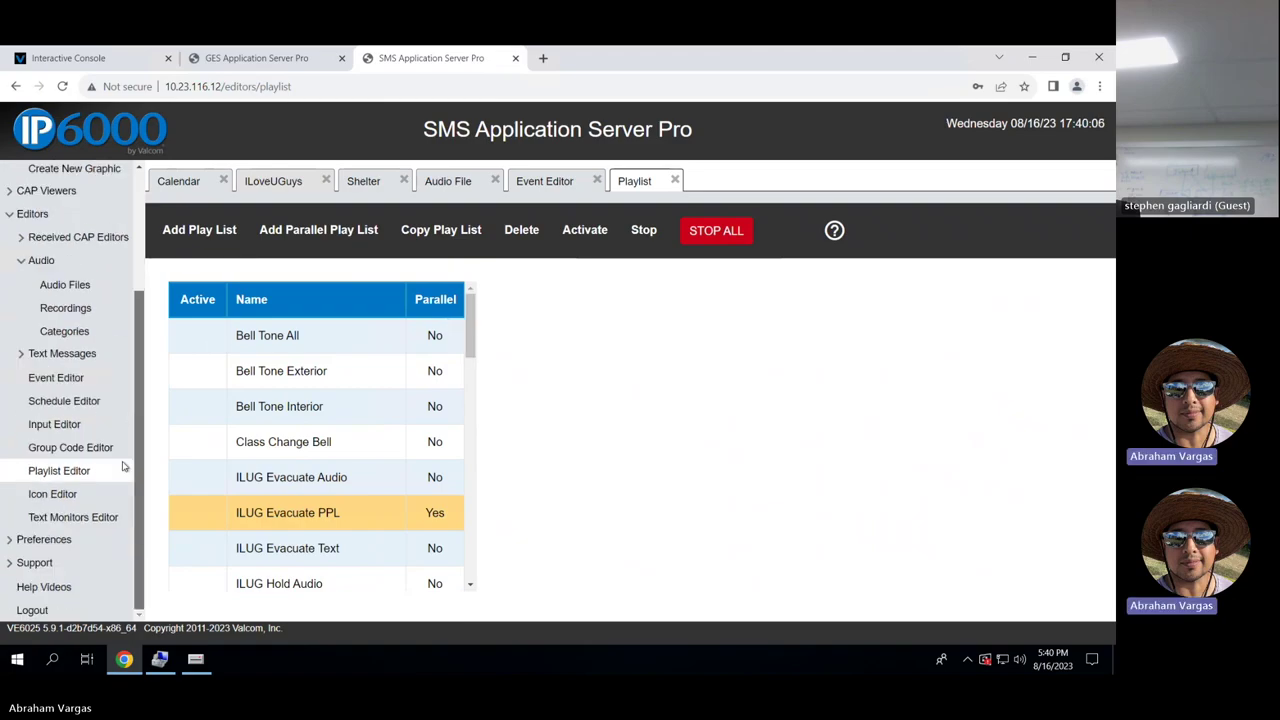
# Browse the Icon Editor's icon library, then open the Help Videos page.
pyautogui.click(71, 497)
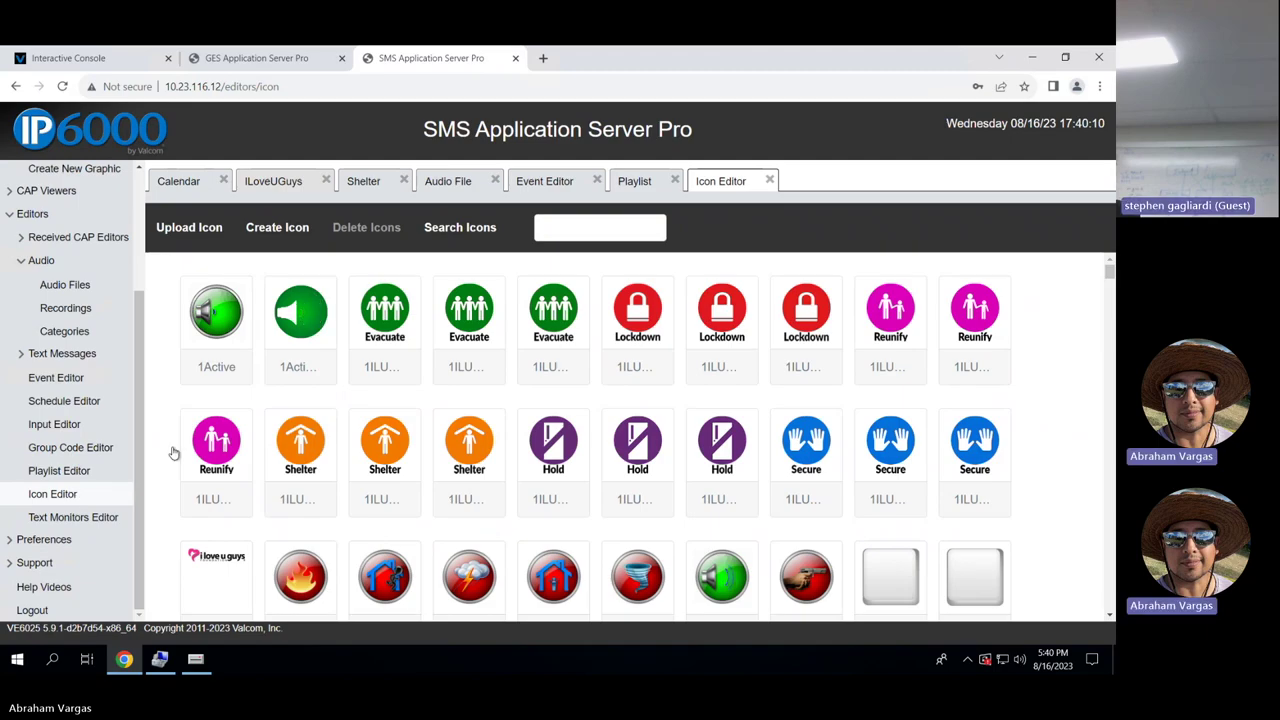
pyautogui.scroll(-15, 1105, 373)
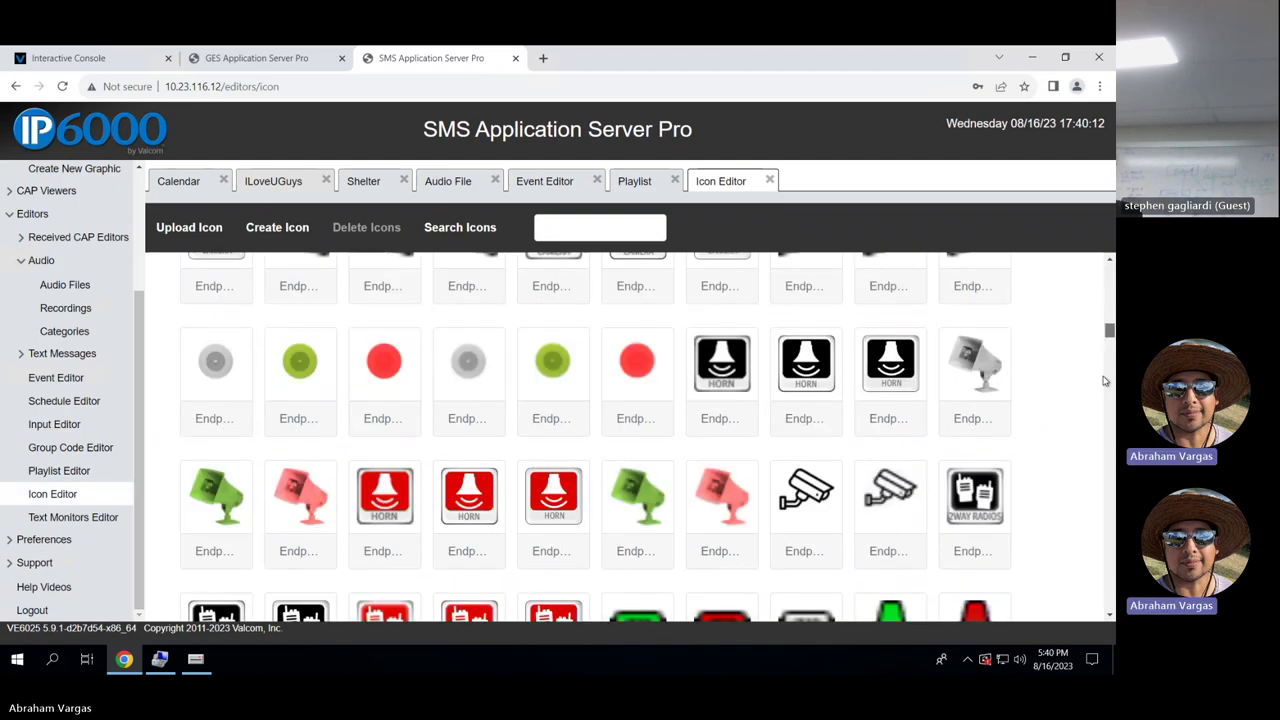
pyautogui.scroll(20, 1090, 260)
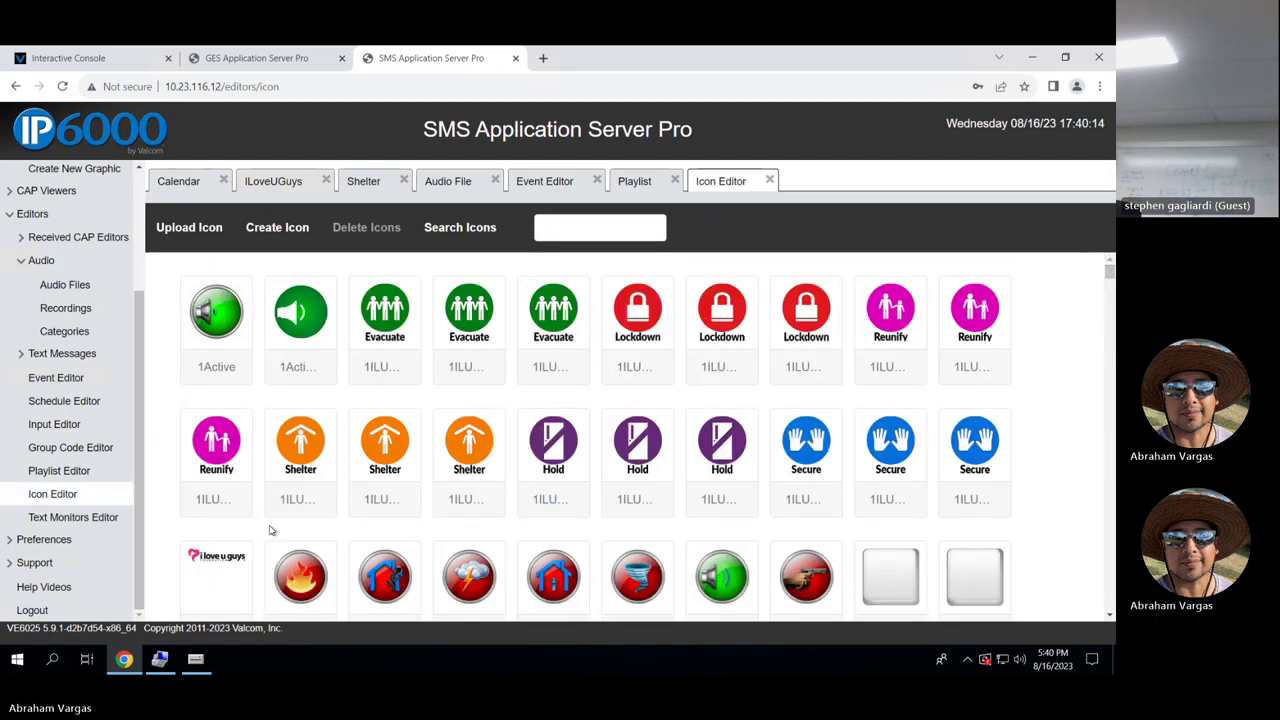
pyautogui.click(54, 594)
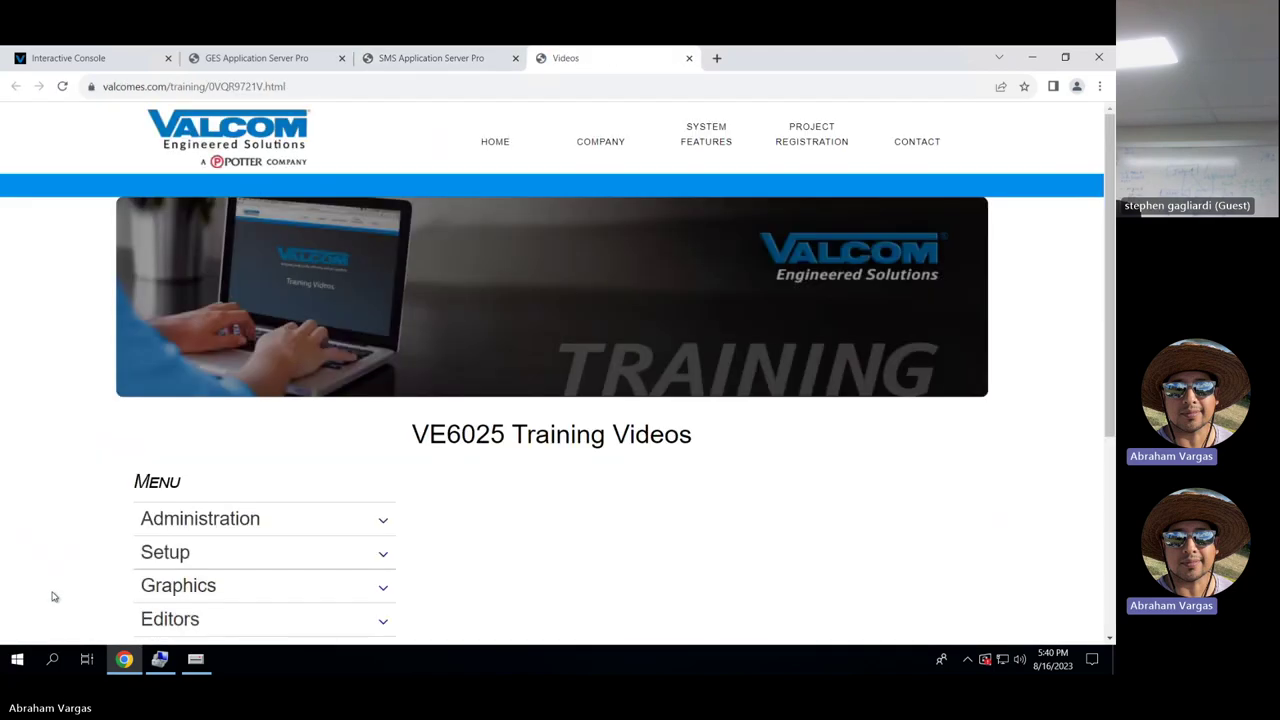
# Expand the Setup and Administration training video topics.
pyautogui.scroll(-2, 445, 532)
pyautogui.scroll(1, 445, 532)
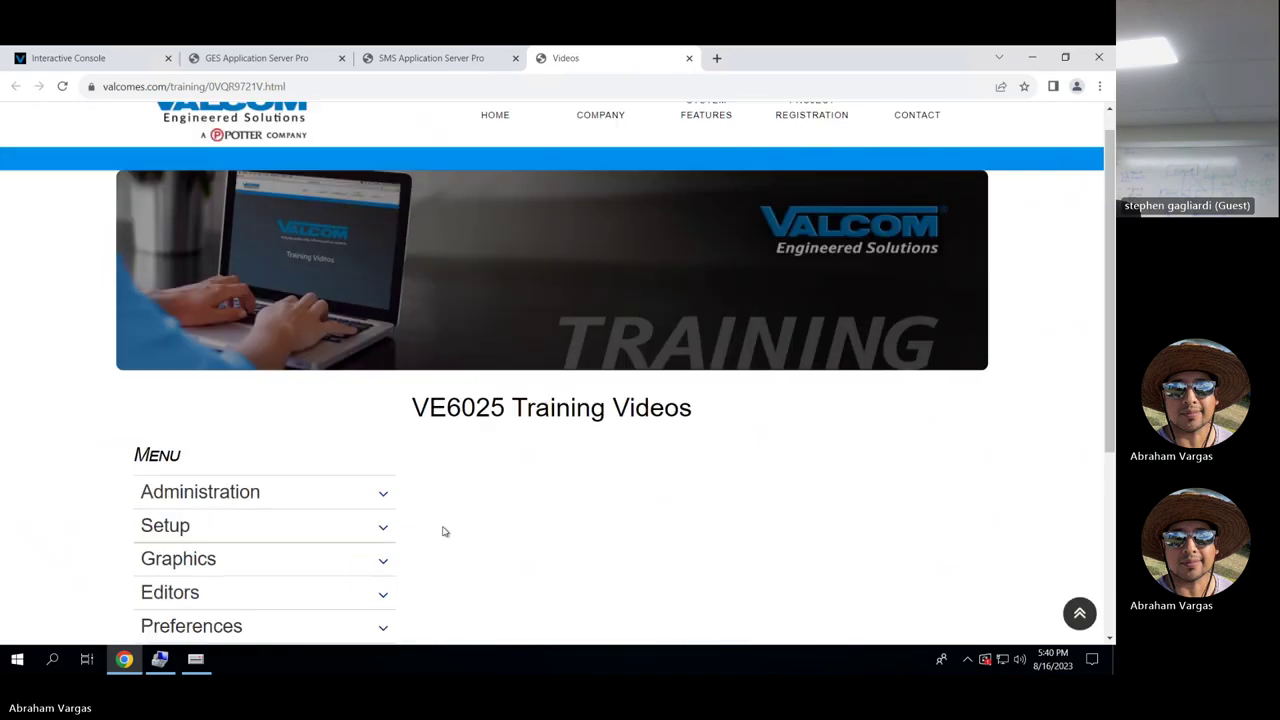
pyautogui.scroll(-3, 445, 532)
pyautogui.scroll(2, 445, 532)
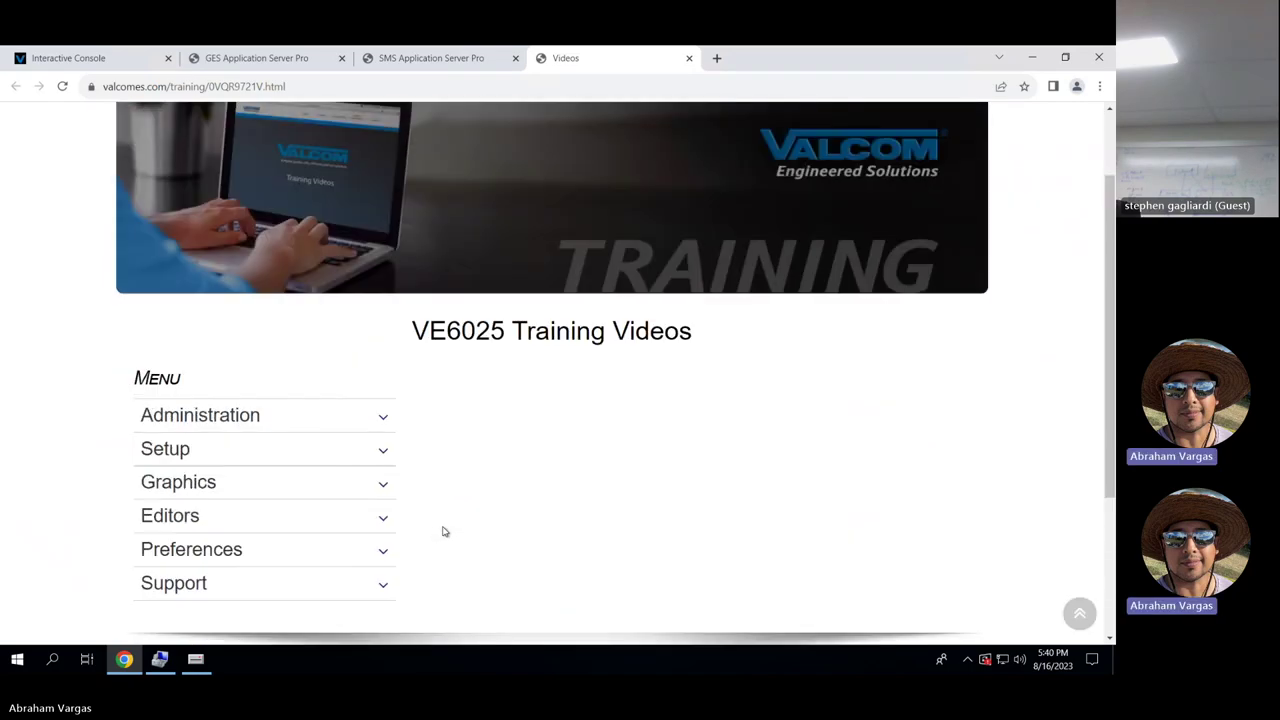
pyautogui.click(379, 449)
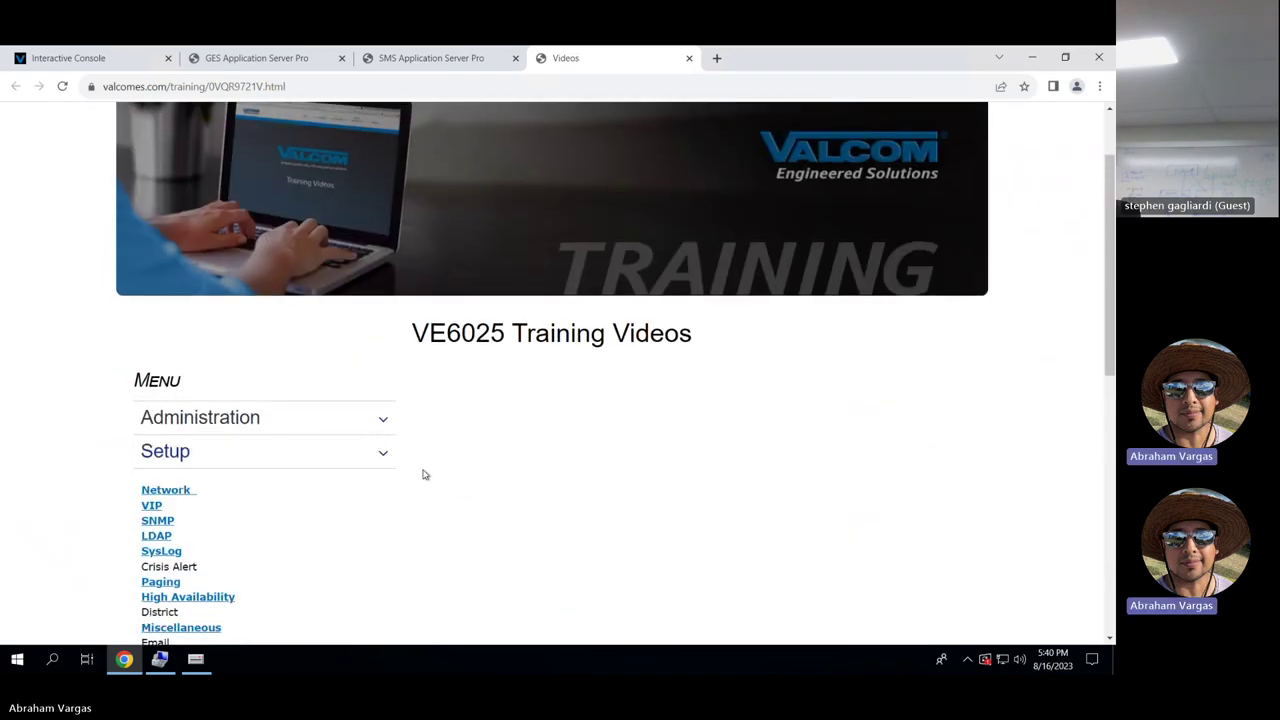
pyautogui.click(383, 453)
pyautogui.click(383, 421)
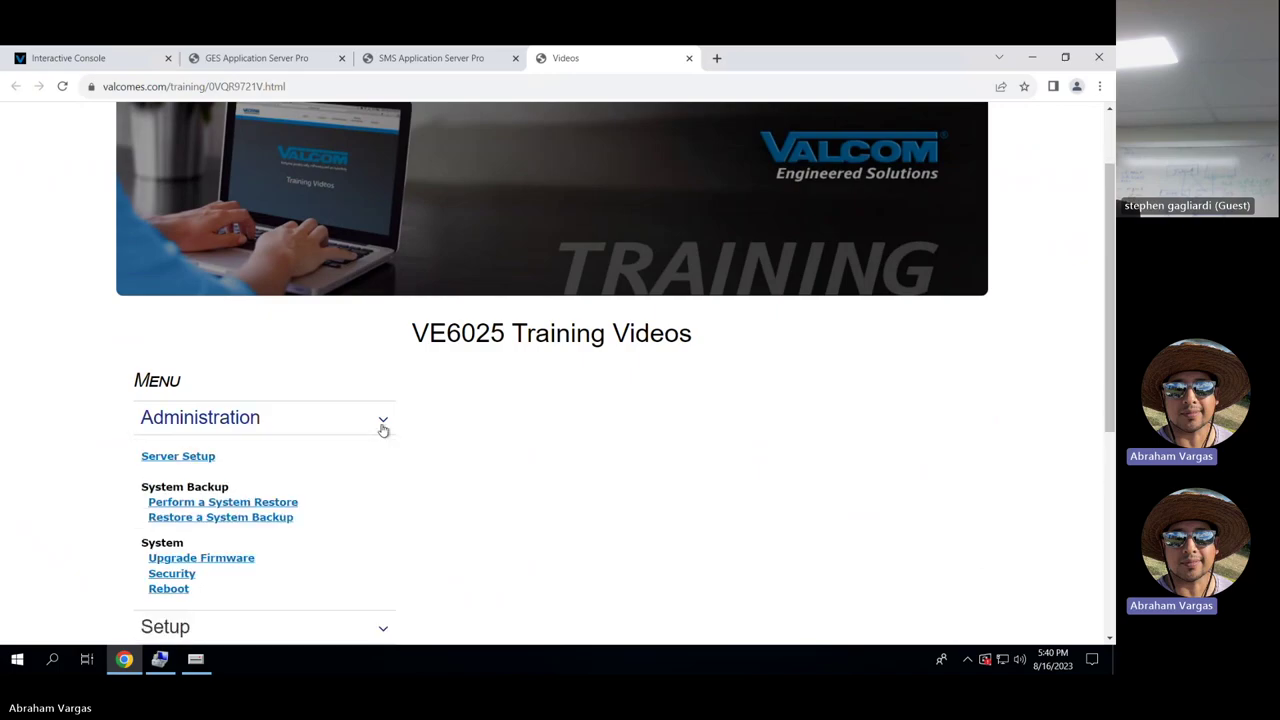
# Expand the Graphics and Editors topics, then close the training videos tab.
pyautogui.scroll(-3, 416, 490)
pyautogui.click(381, 447)
pyautogui.scroll(-3, 428, 483)
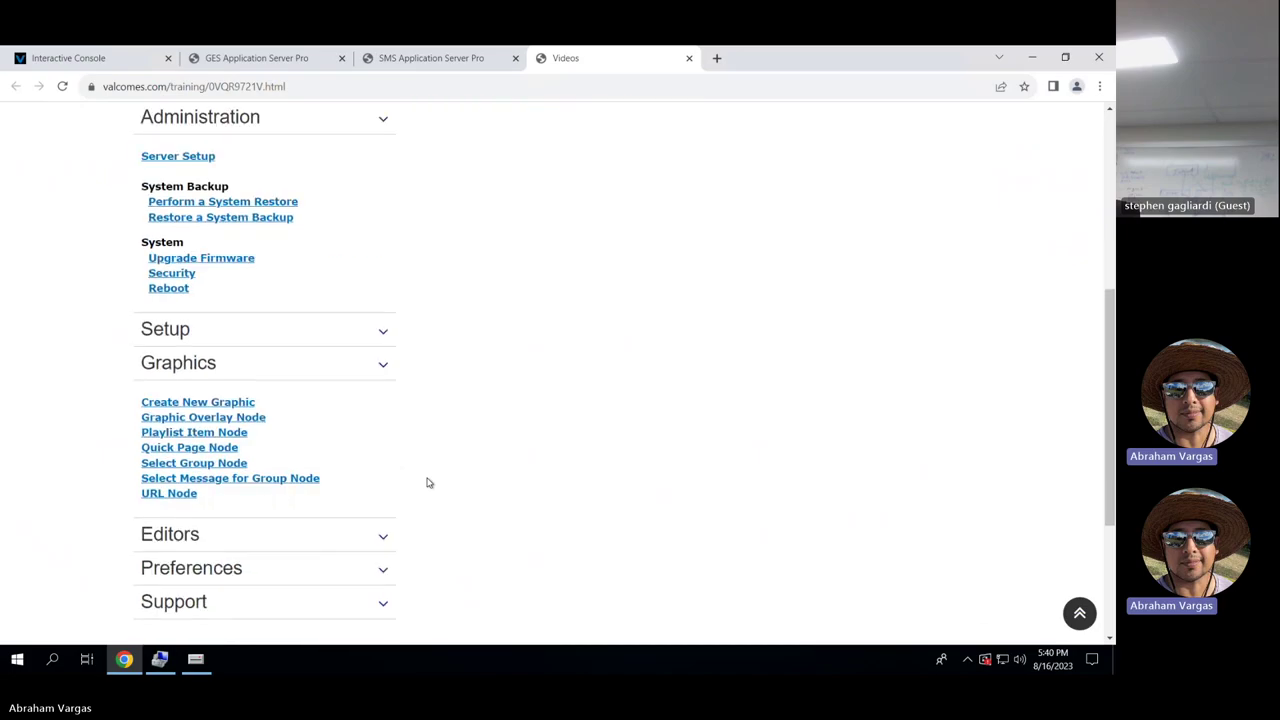
pyautogui.click(382, 453)
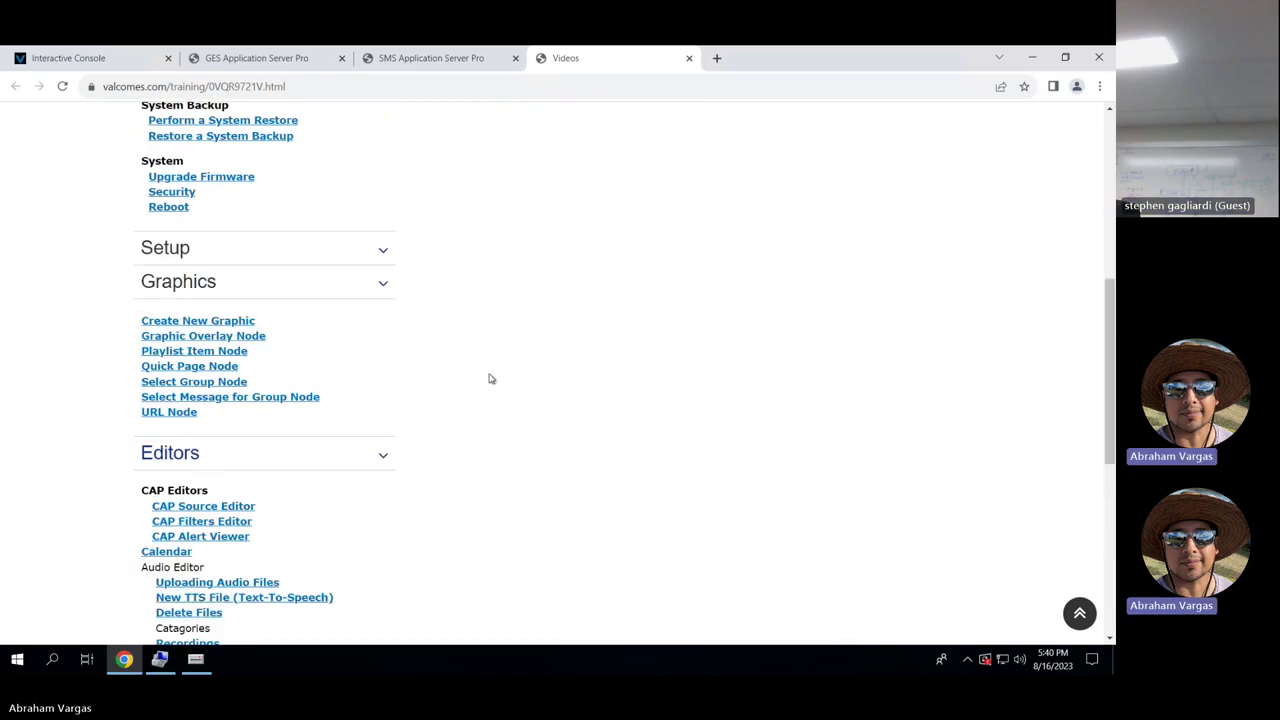
pyautogui.click(689, 58)
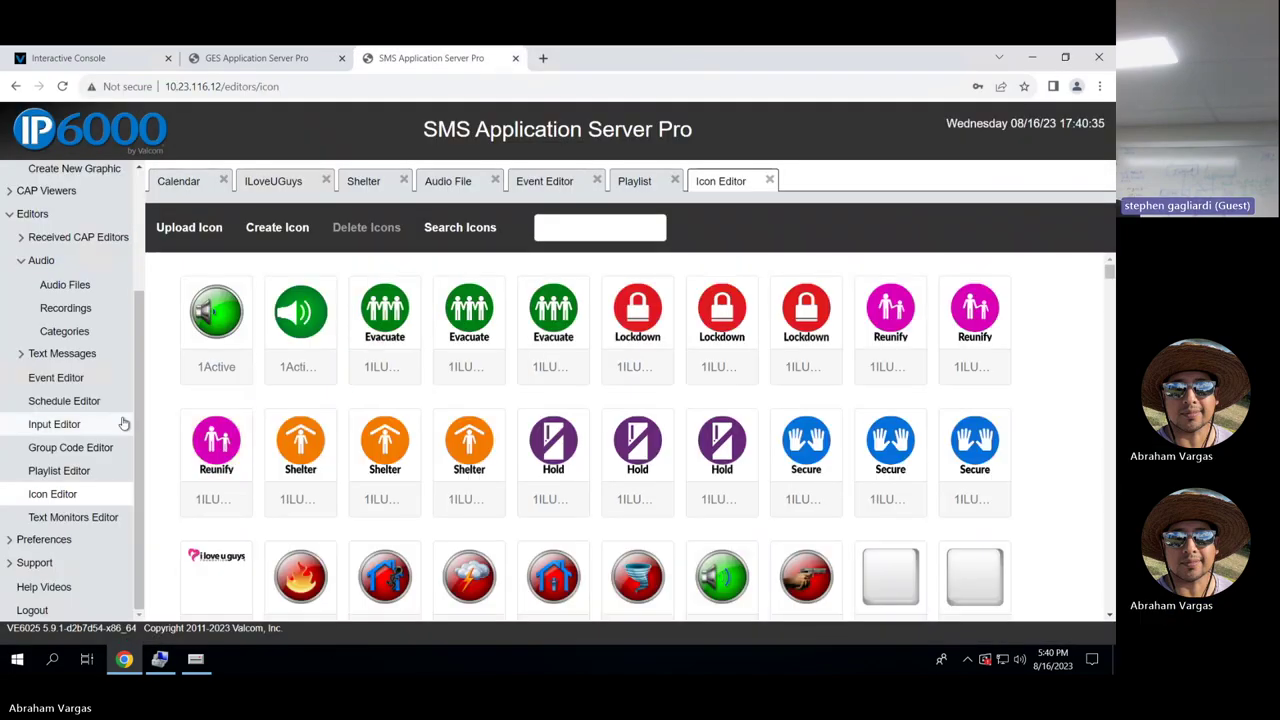
# Open the change-password form under Preferences and cancel it without changes.
pyautogui.click(80, 541)
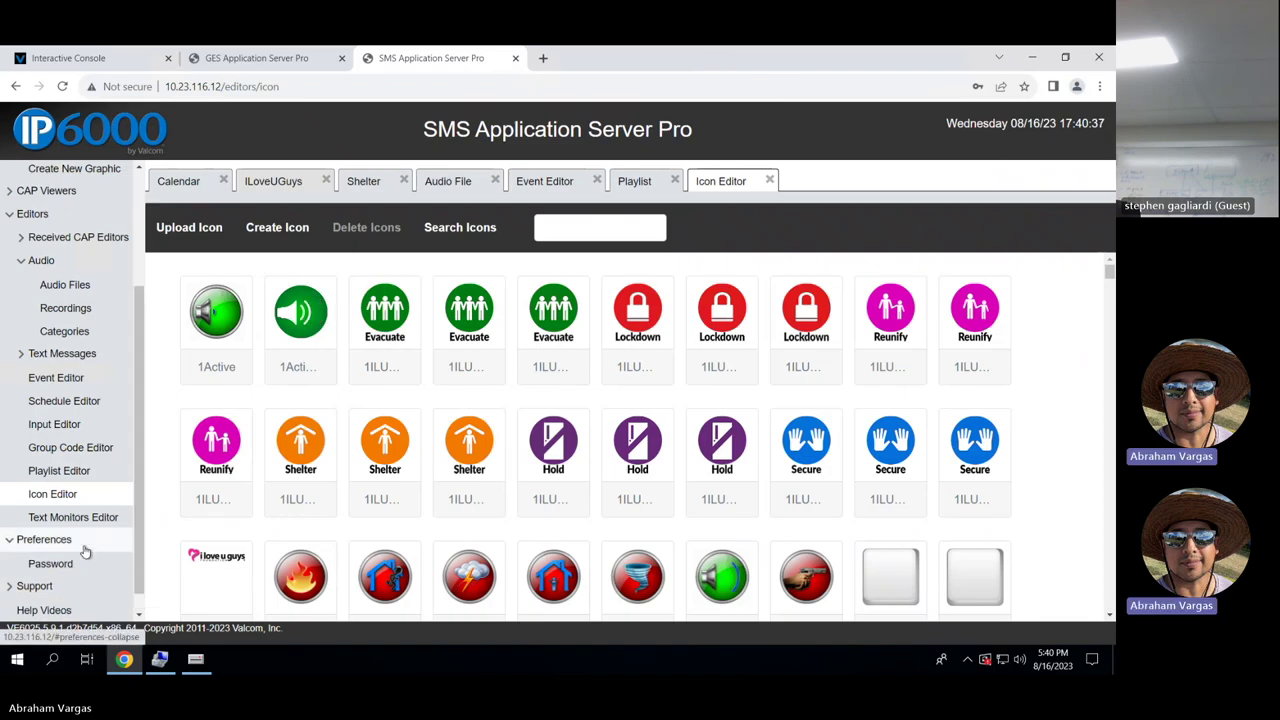
pyautogui.click(79, 566)
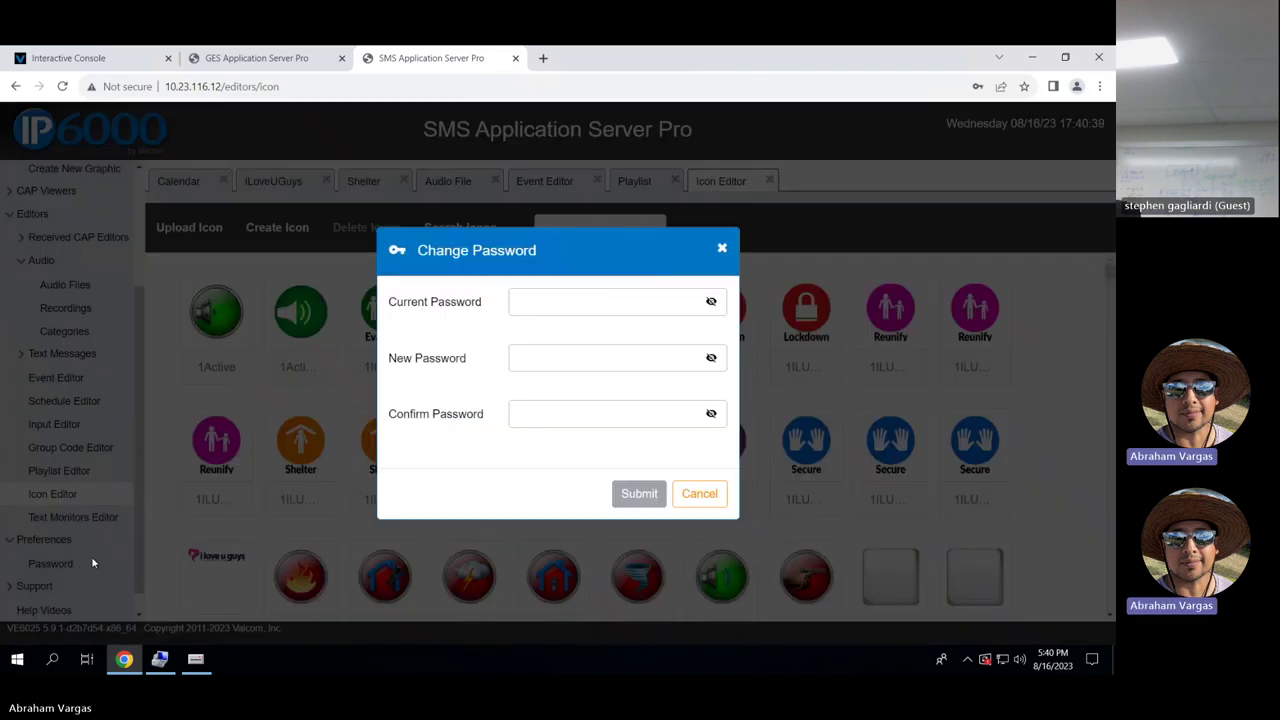
pyautogui.click(699, 493)
pyautogui.scroll(-1, 135, 527)
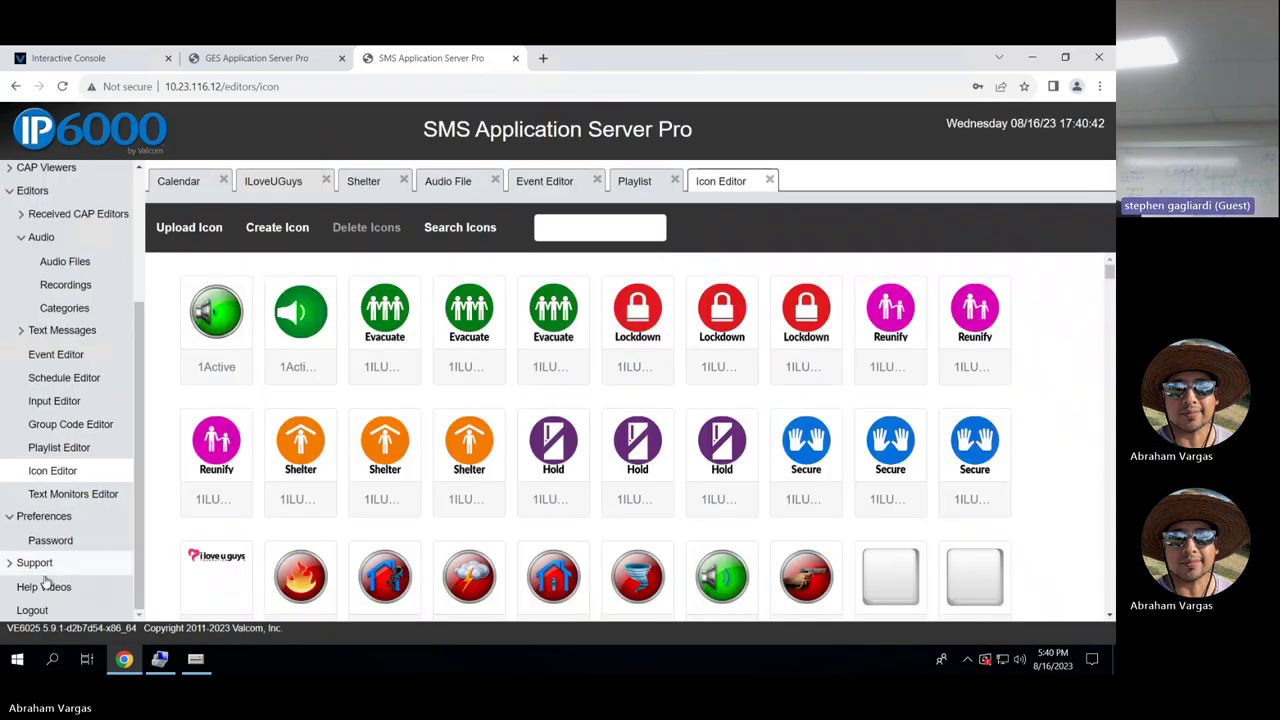
# Review the Support options, then close the SMS Application Server Pro tab for Interactive Console.
pyautogui.click(44, 572)
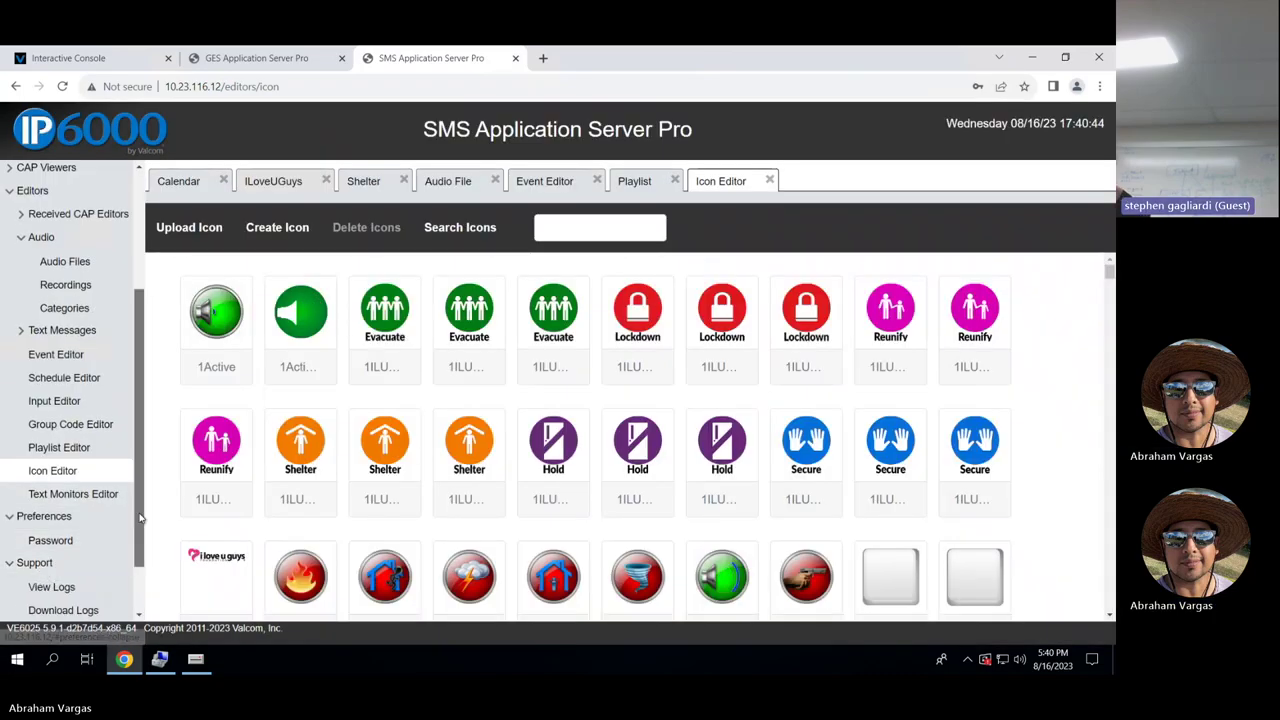
pyautogui.scroll(-2, 139, 598)
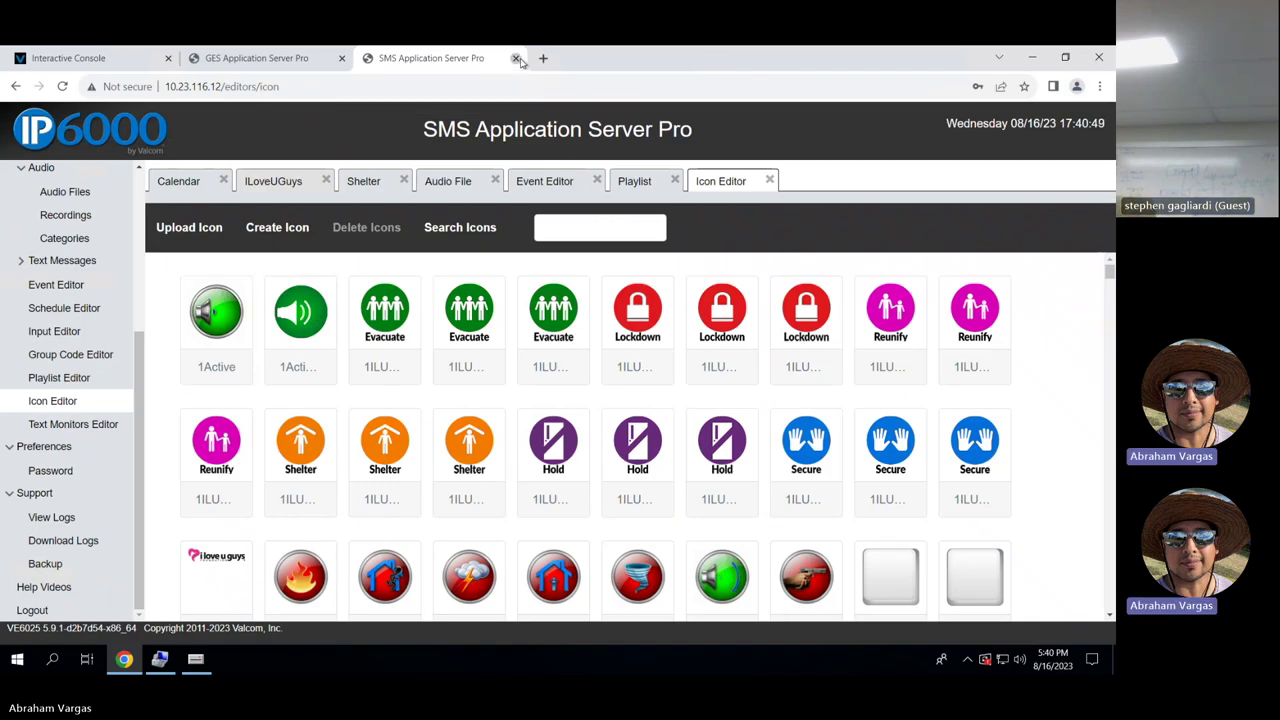
pyautogui.click(517, 59)
pyautogui.click(70, 58)
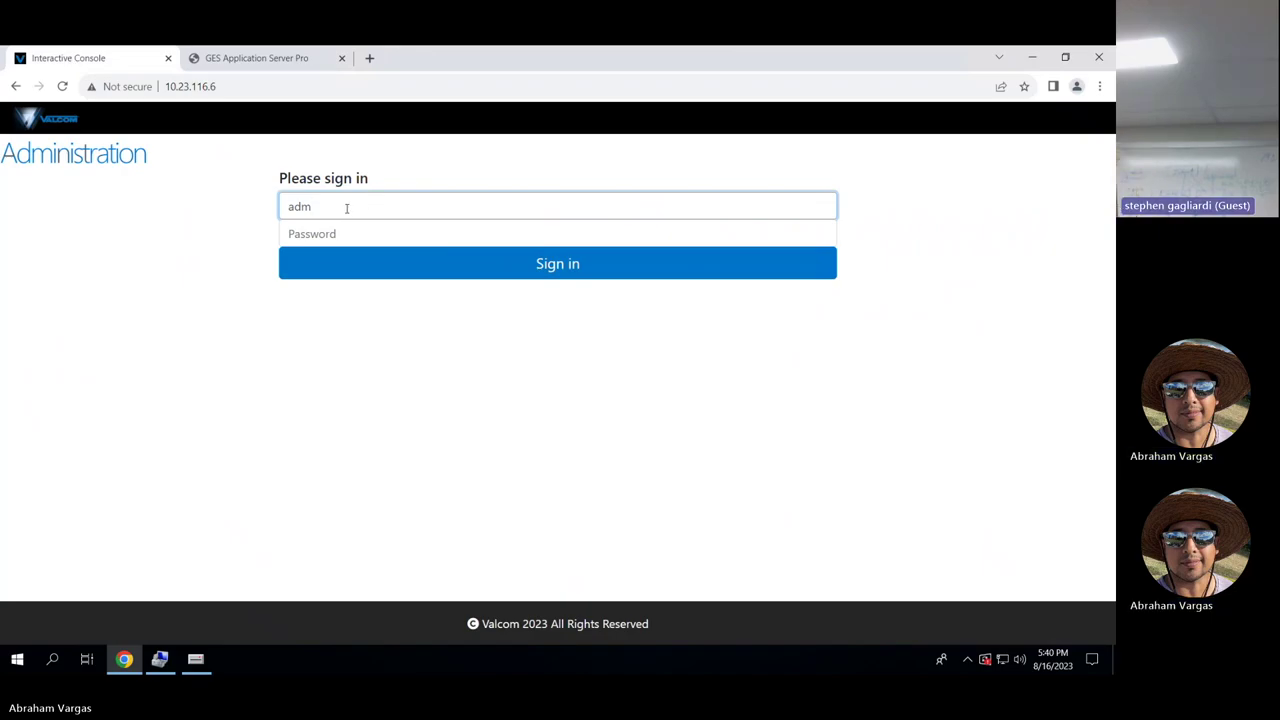
# Sign in with the administrator password and open the console's button Layout page.
pyautogui.press('Tab')
pyautogui.write('••••')
pyautogui.press('Return')
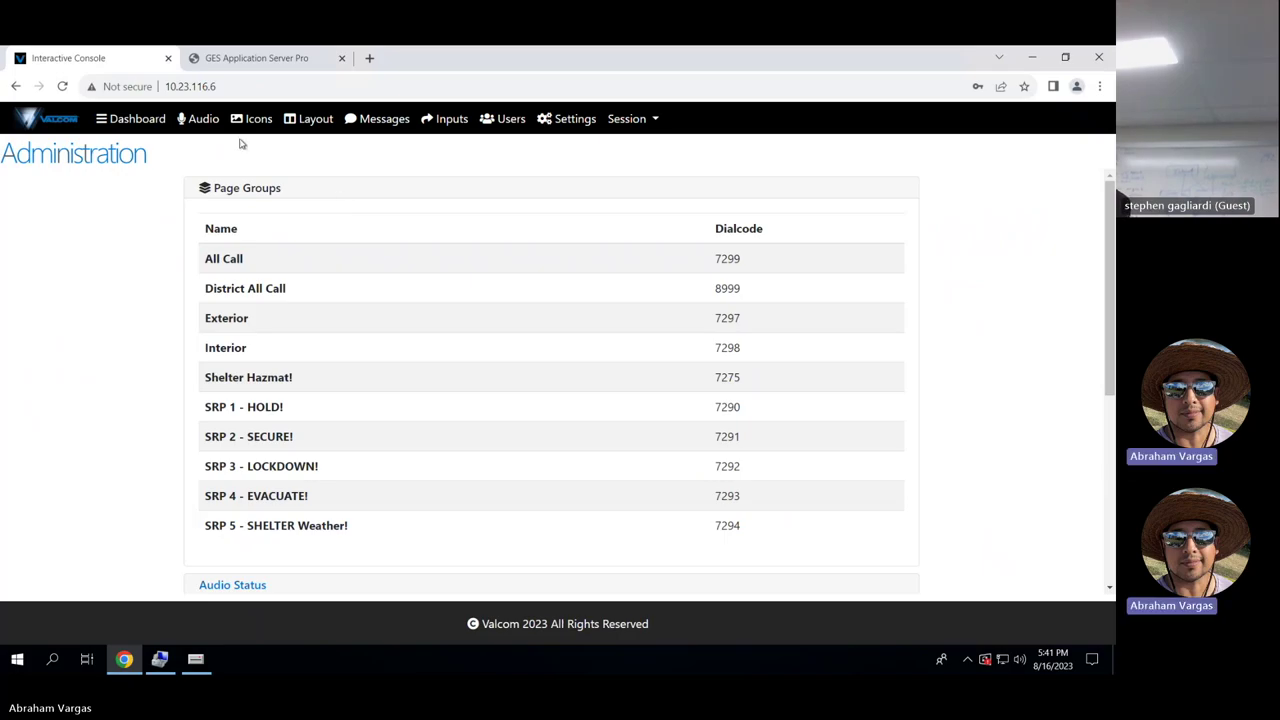
pyautogui.click(315, 121)
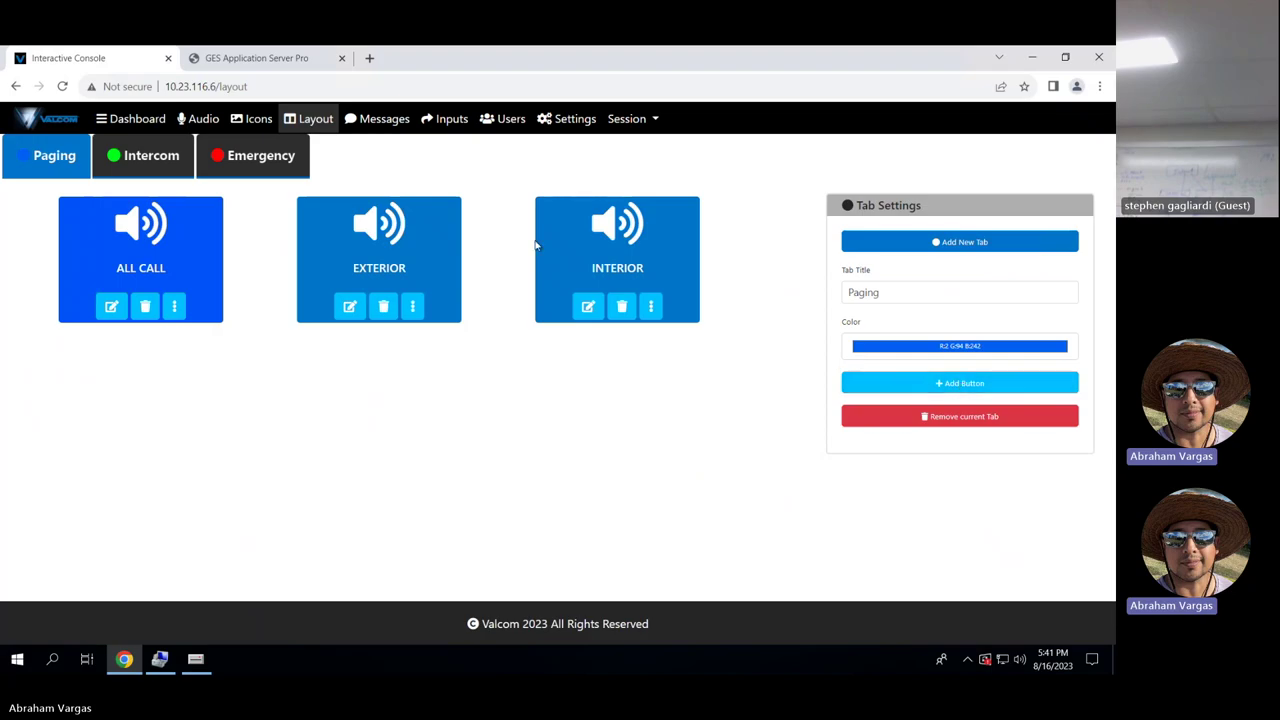
pyautogui.click(879, 393)
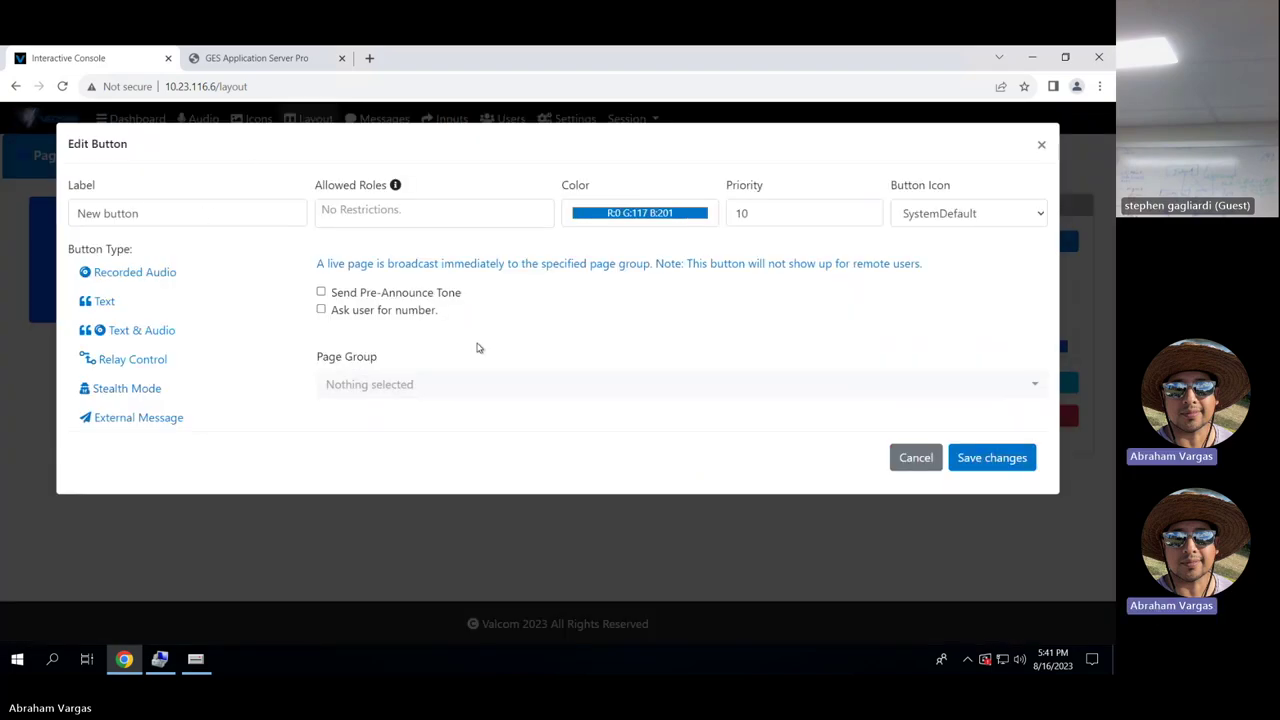
pyautogui.click(535, 386)
pyautogui.scroll(-1, 543, 208)
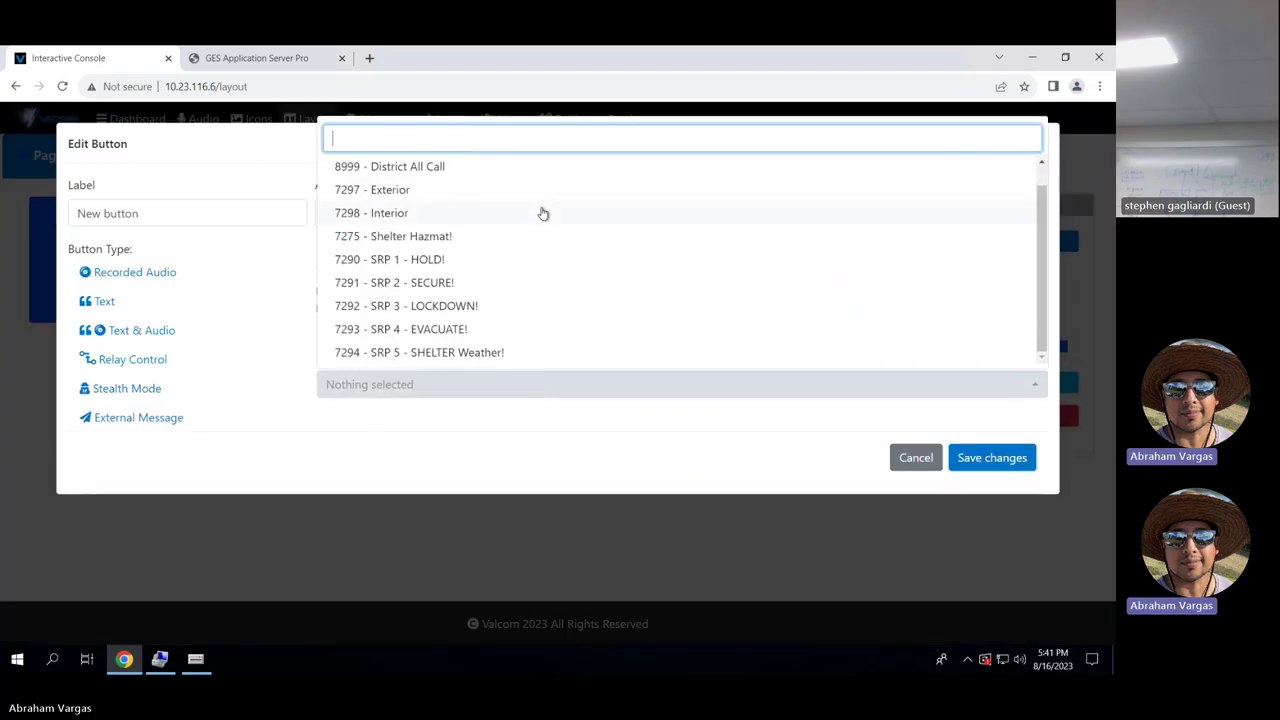
pyautogui.scroll(1, 447, 217)
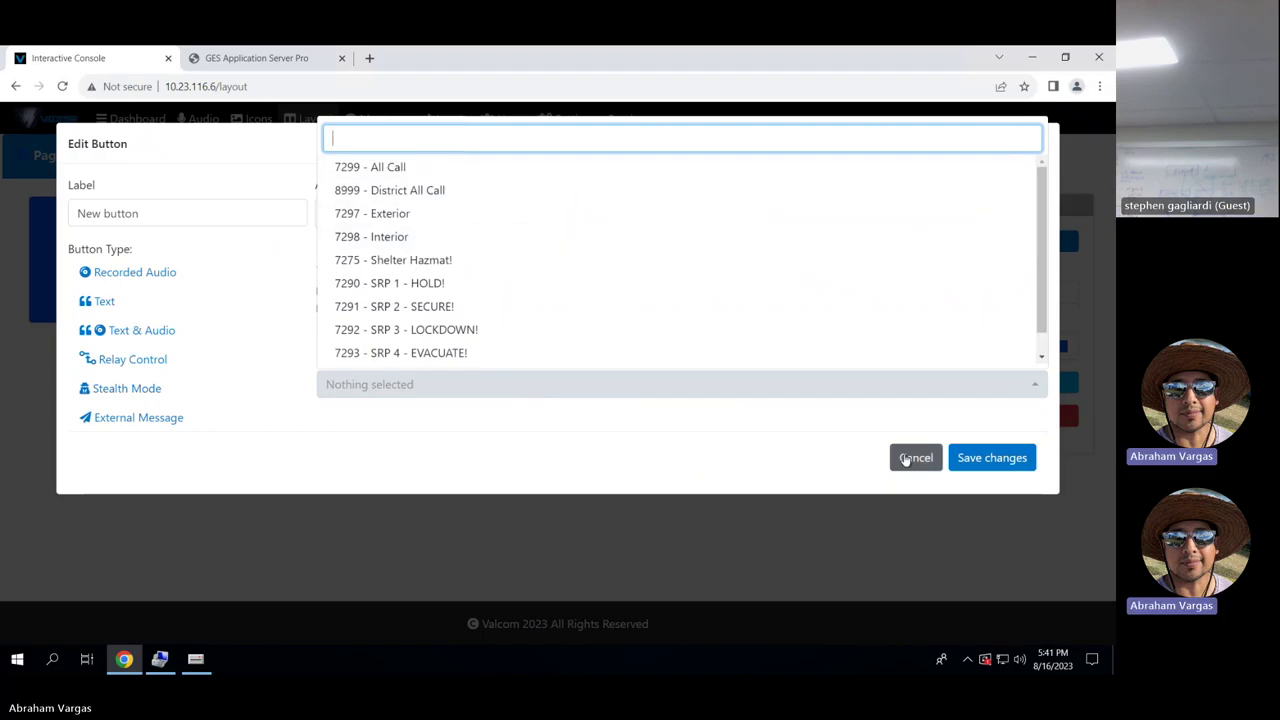
pyautogui.click(906, 457)
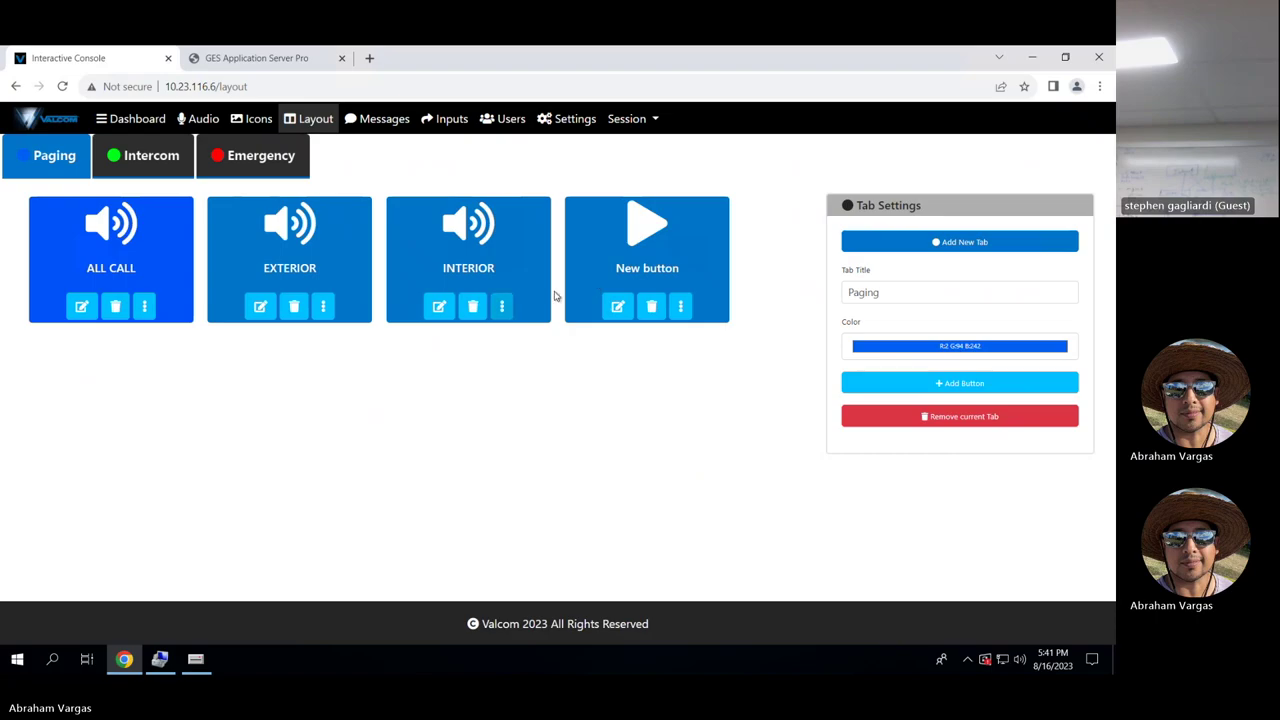
pyautogui.click(655, 308)
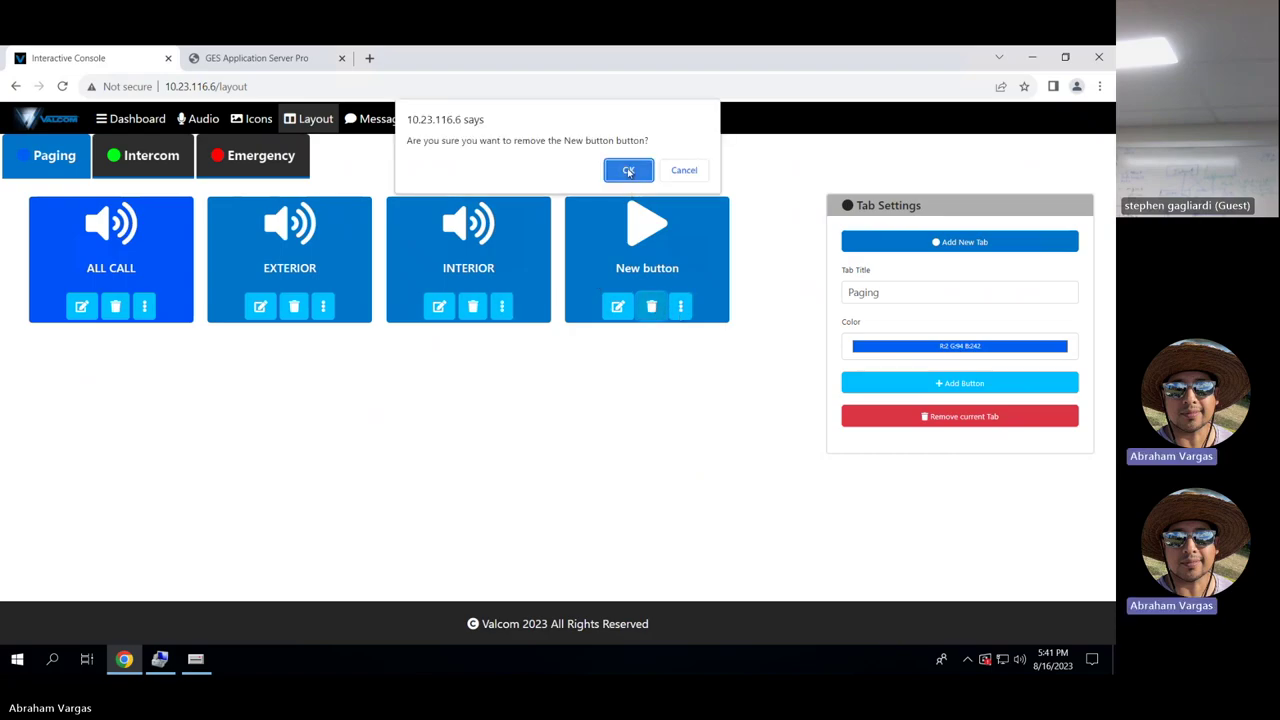
pyautogui.click(630, 171)
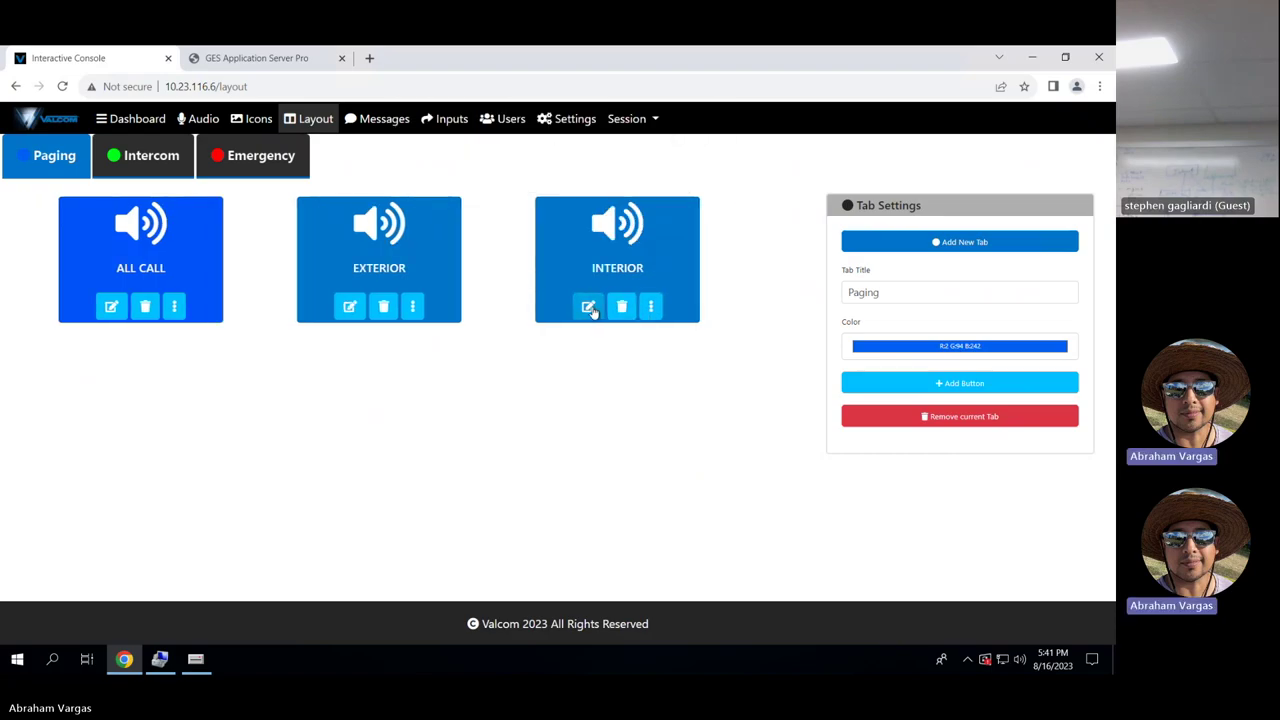
pyautogui.click(589, 307)
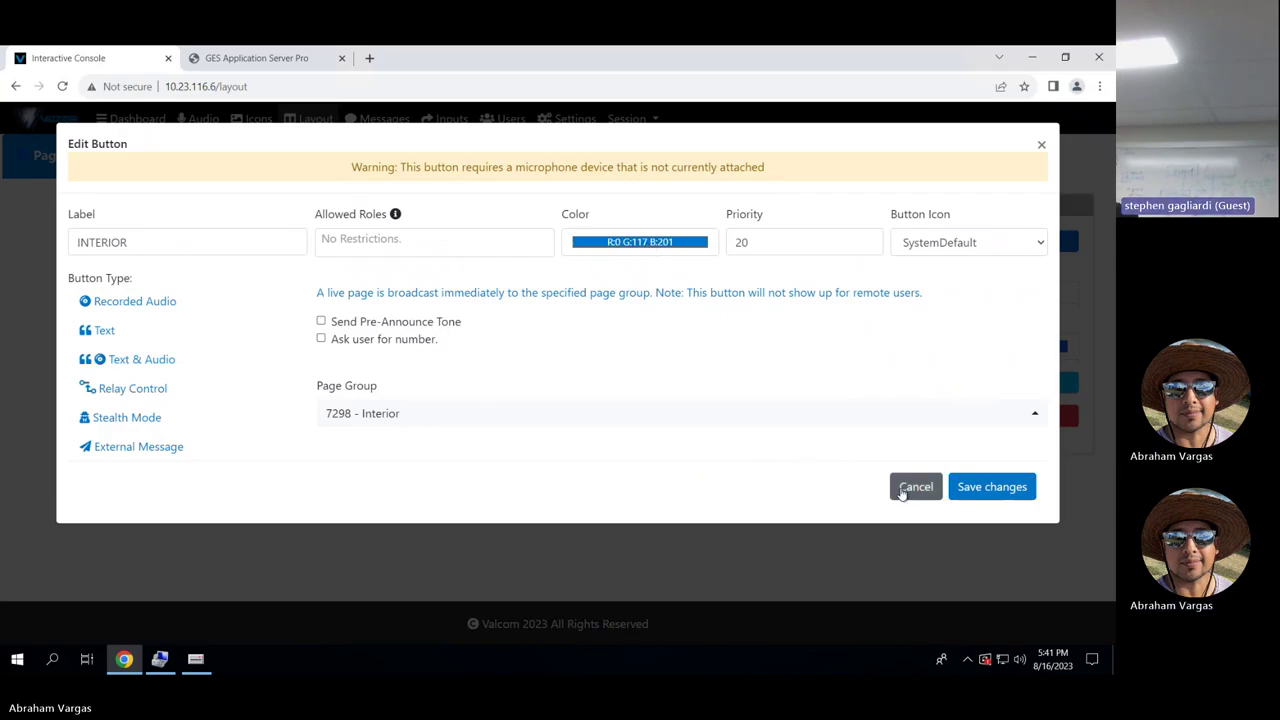
pyautogui.click(910, 487)
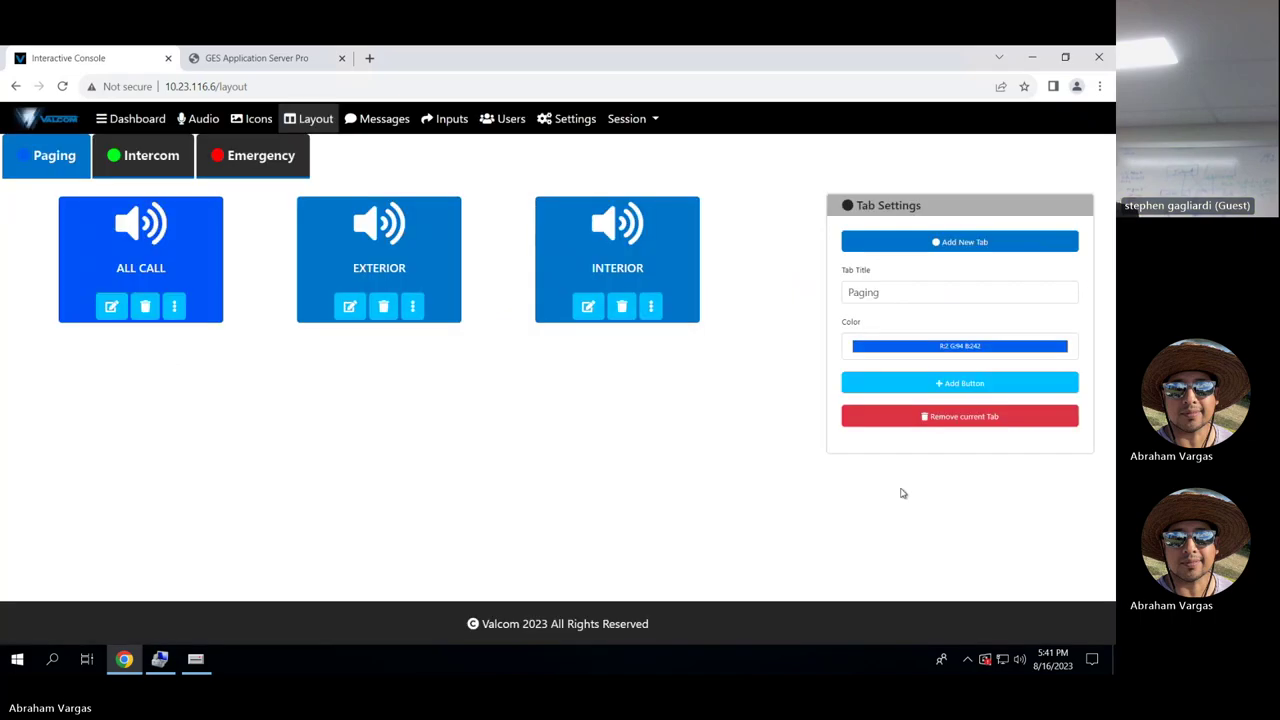
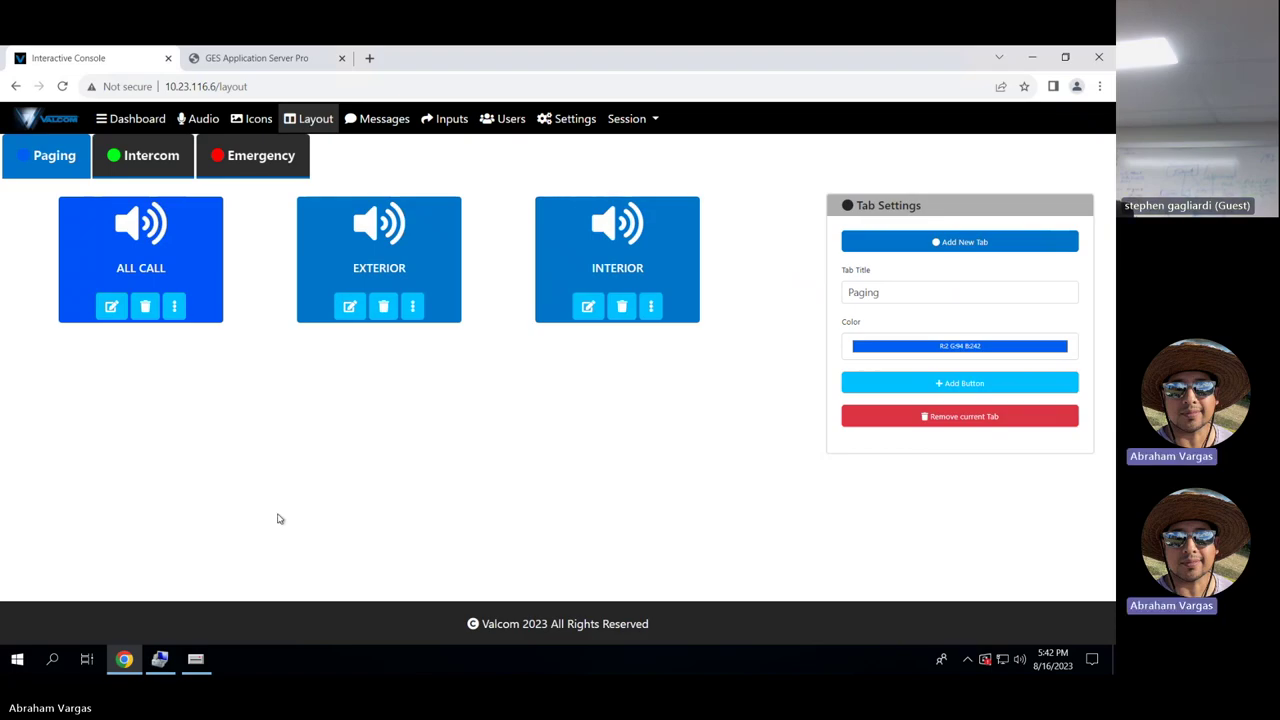
# Show the Emergency tab's eight buttons, HOLD through STOP ALL, in the layout editor.
pyautogui.click(251, 163)
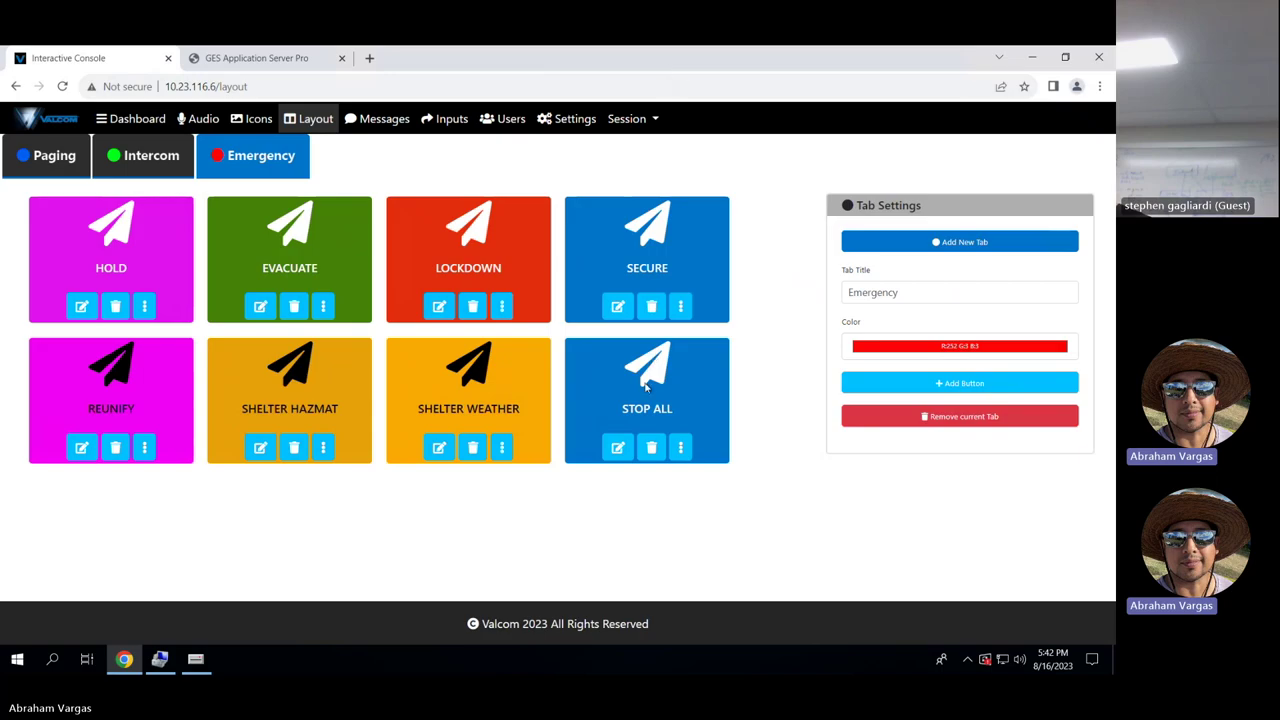
pyautogui.click(618, 449)
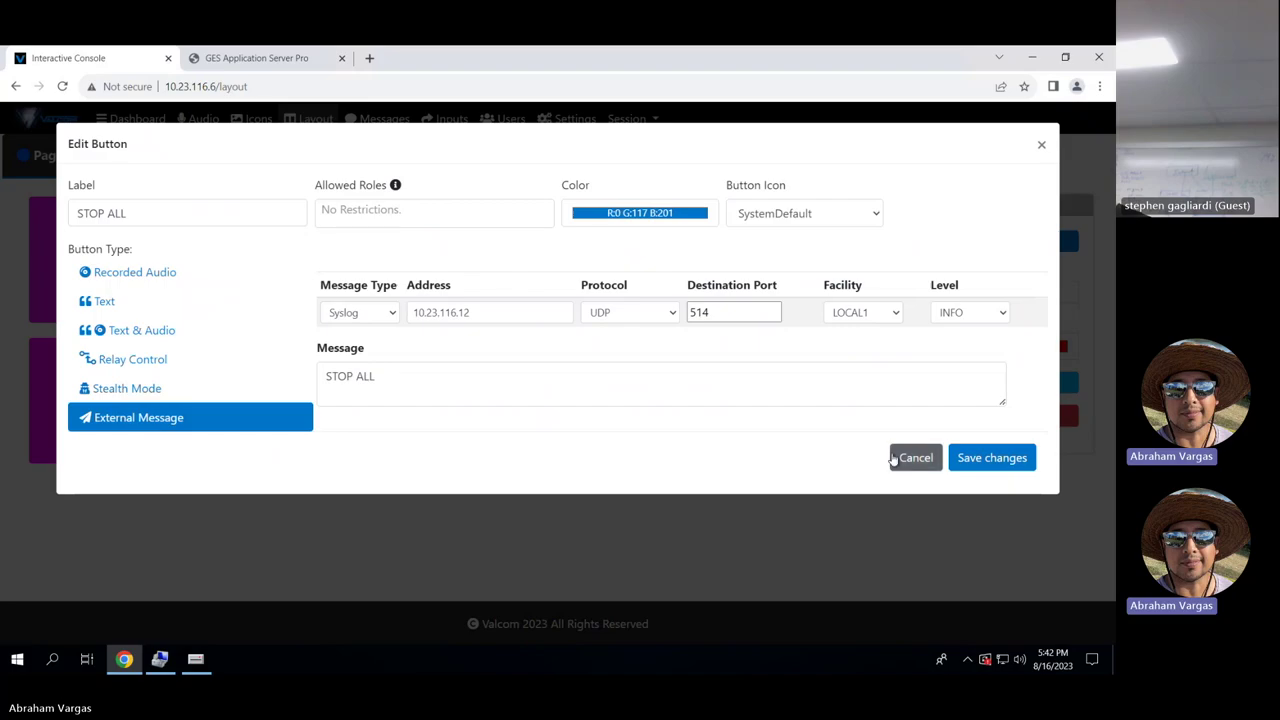
pyautogui.click(908, 458)
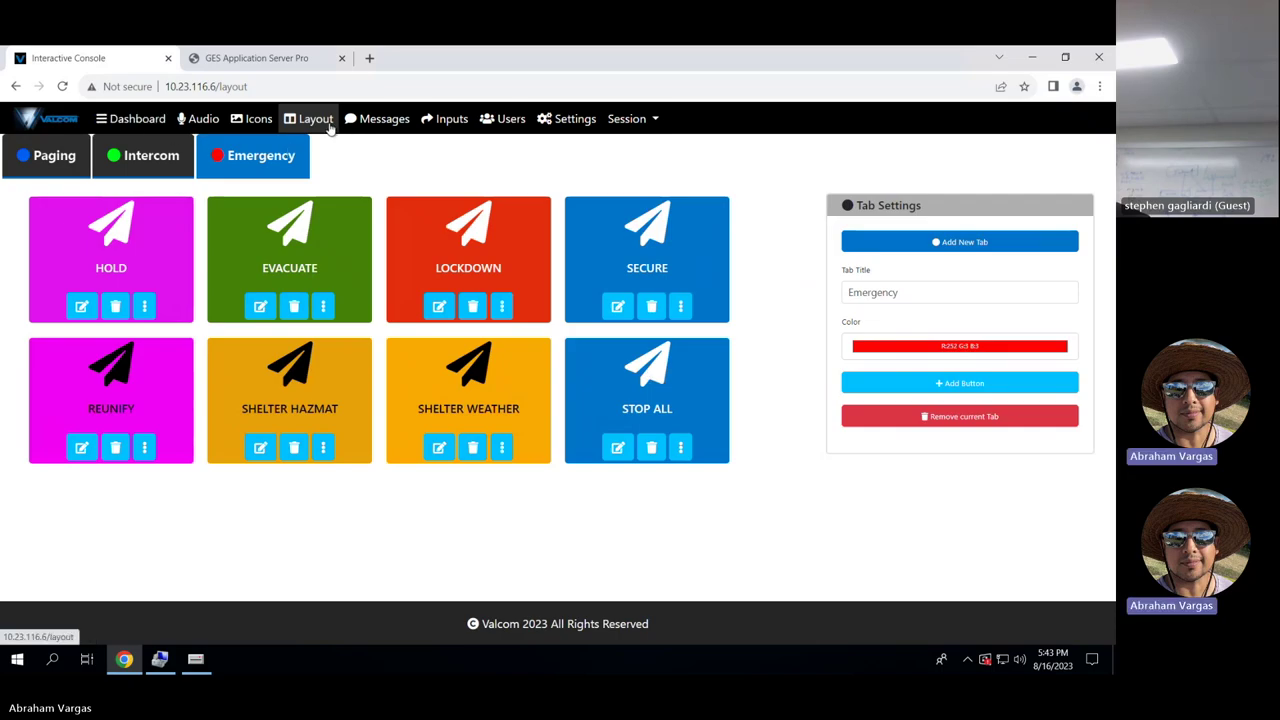
# From the Users page, open the operator dashboard in a new browser tab.
pyautogui.click(507, 126)
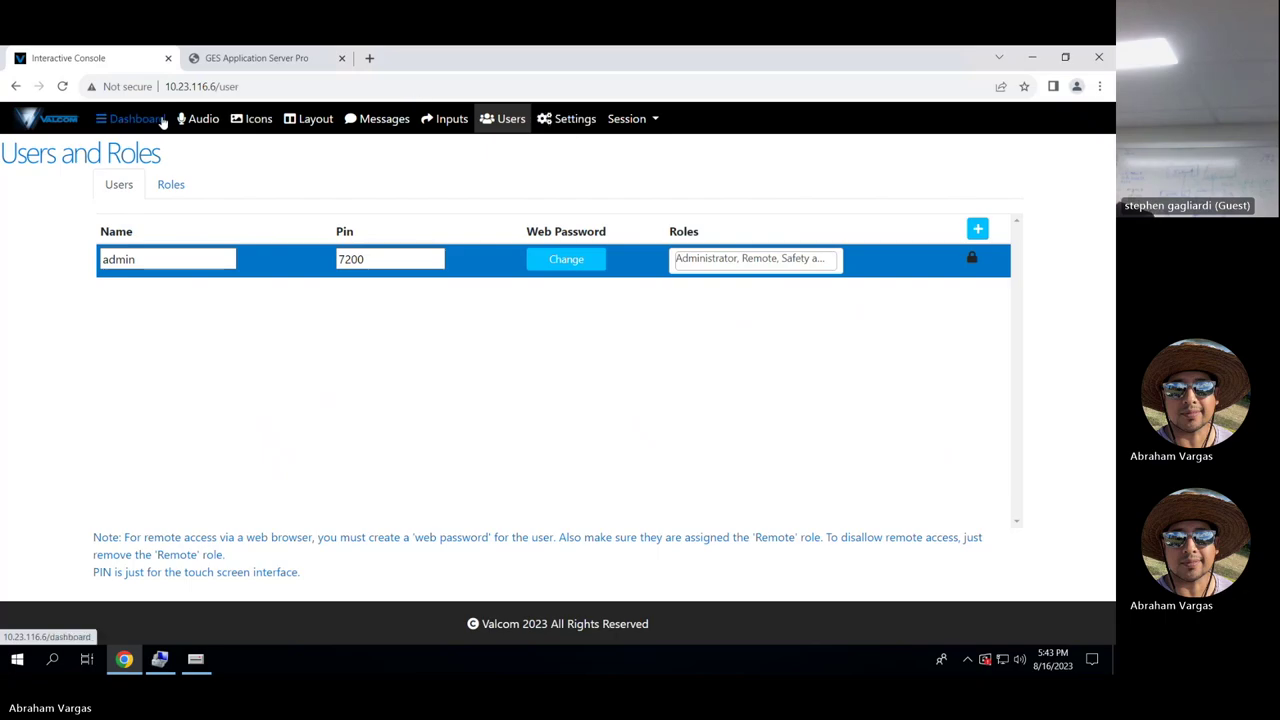
pyautogui.click(163, 120)
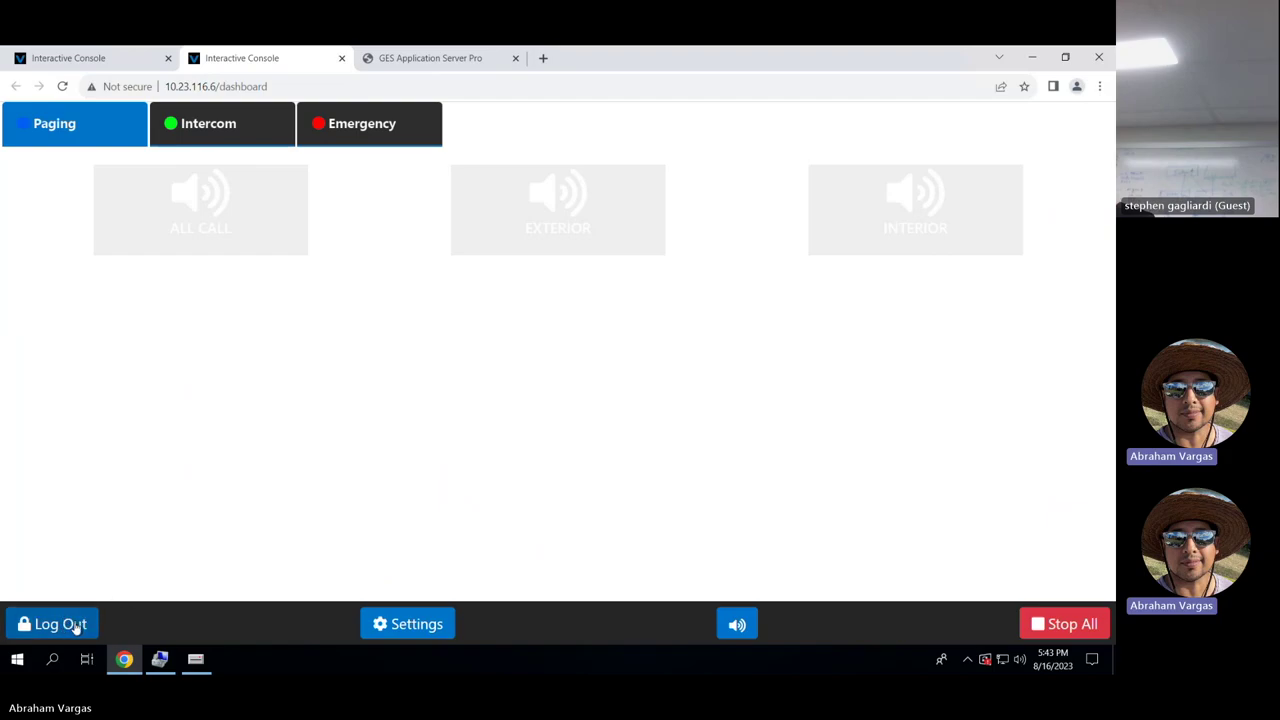
# Toggle the dashboard between its Emergency and Paging buttons, then close the dashboard tab.
pyautogui.click(364, 121)
pyautogui.click(94, 132)
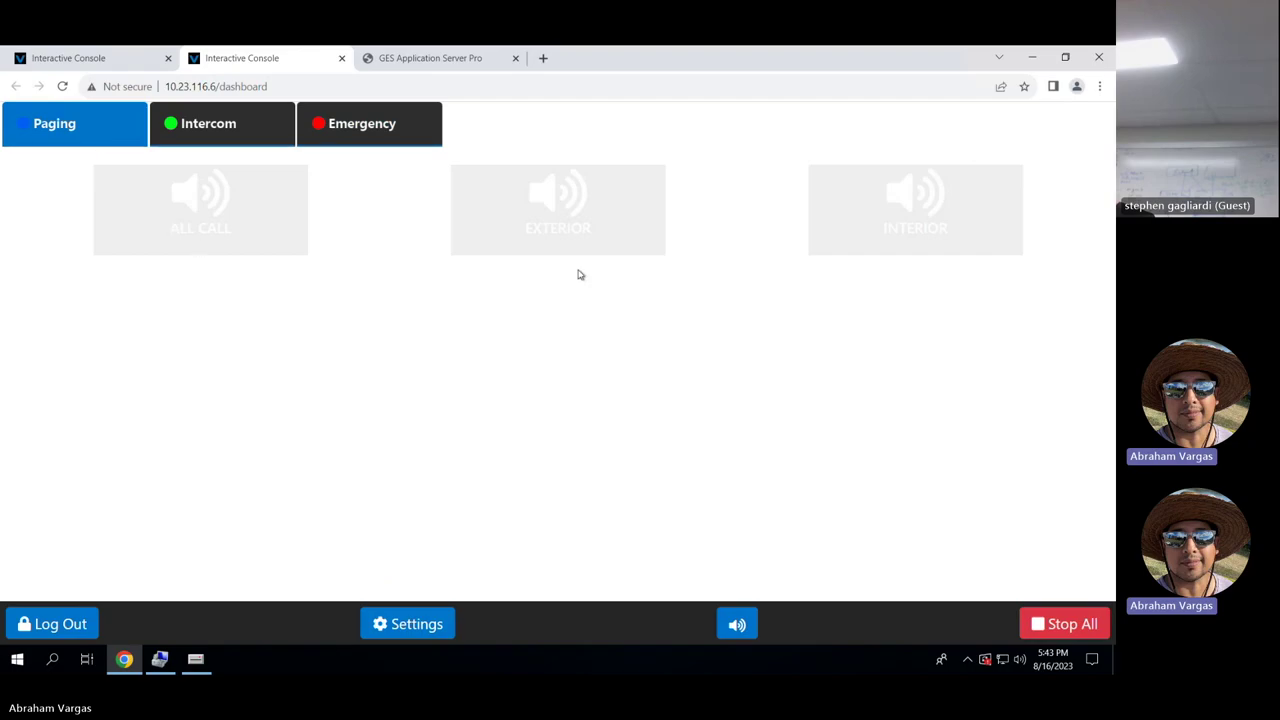
pyautogui.click(398, 142)
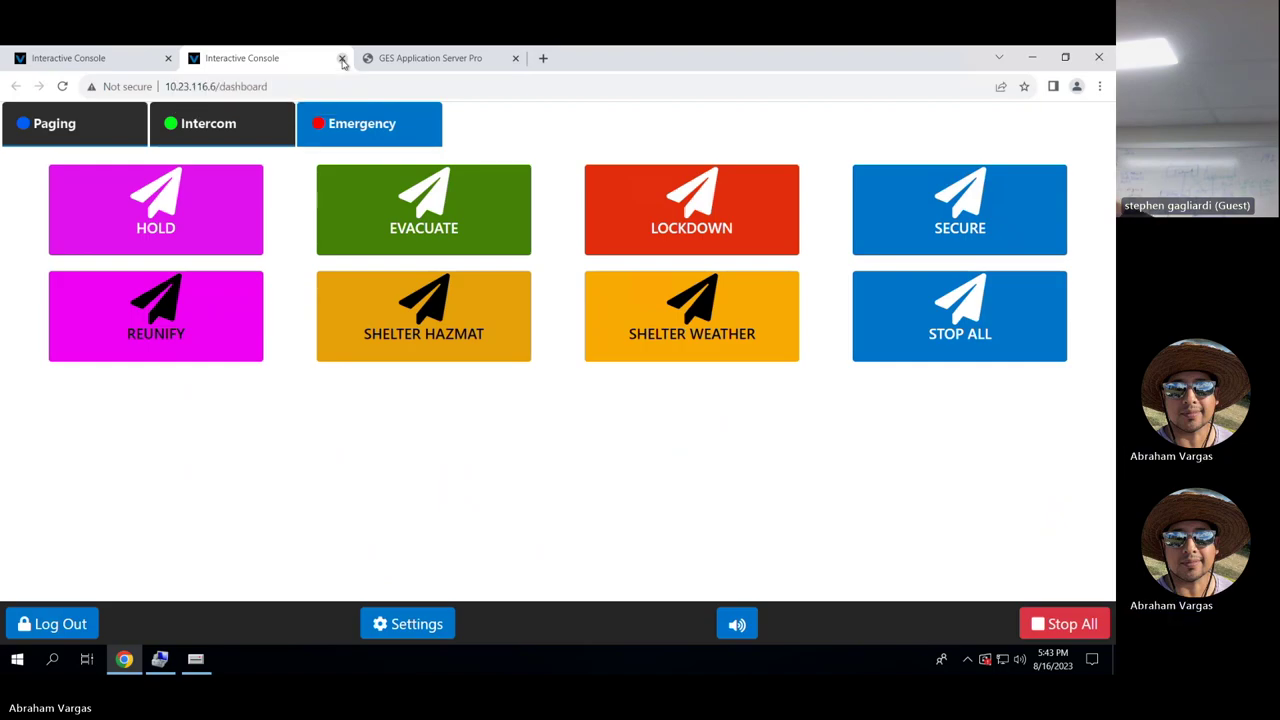
pyautogui.click(342, 59)
# Open Settings and scroll through the network configuration: IP 10.23.116.6, DHCP off.
pyautogui.click(572, 120)
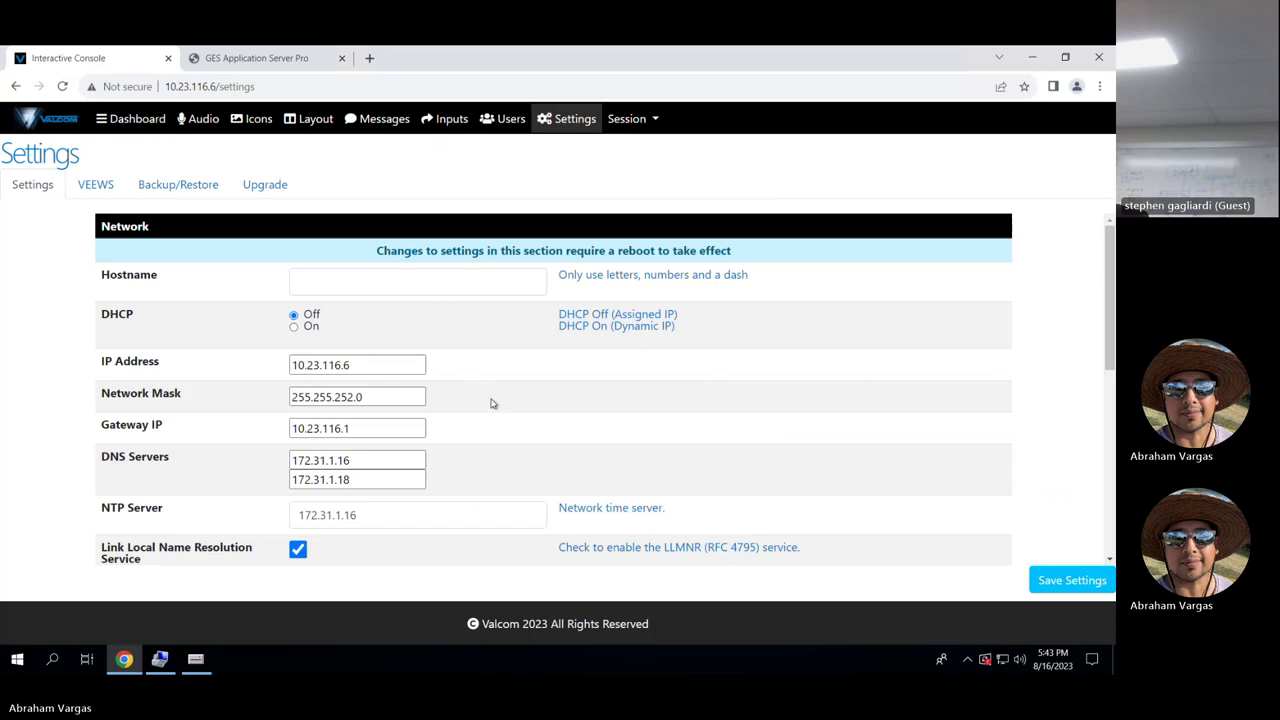
pyautogui.scroll(-1, 491, 403)
pyautogui.scroll(1, 491, 403)
pyautogui.scroll(-2, 491, 403)
pyautogui.scroll(1, 491, 403)
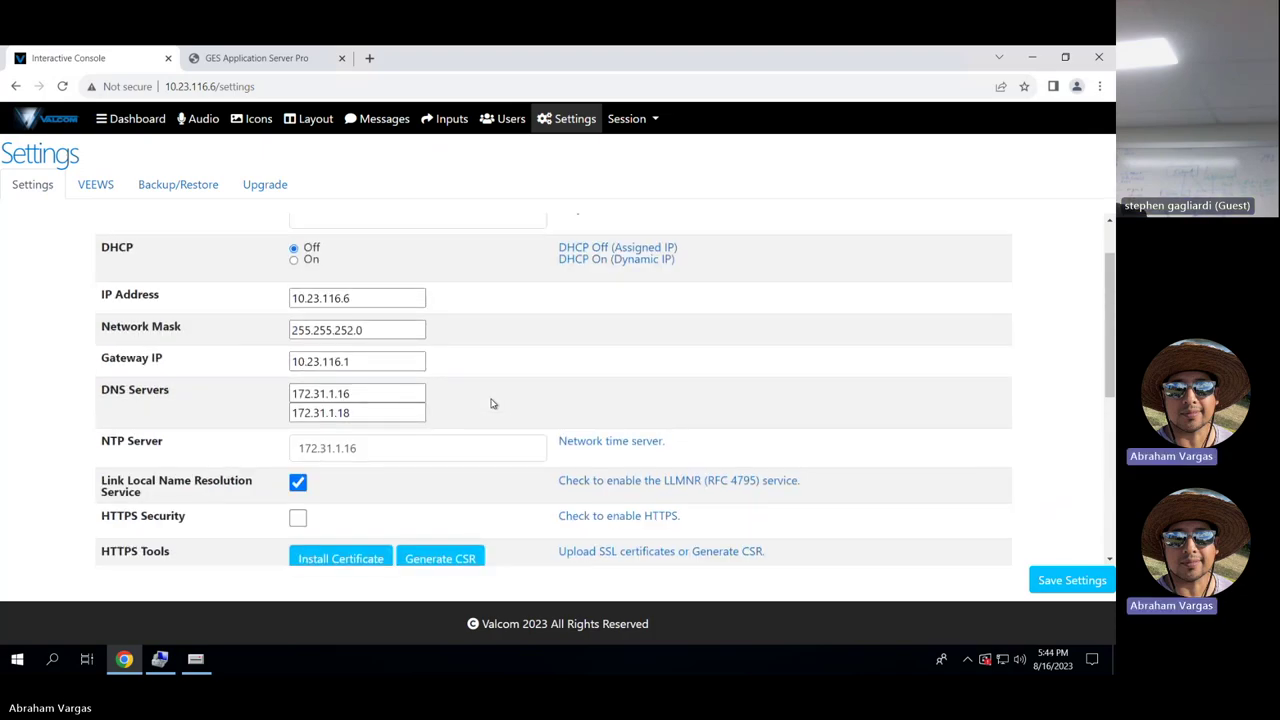
pyautogui.scroll(-2, 491, 403)
pyautogui.scroll(-2, 491, 403)
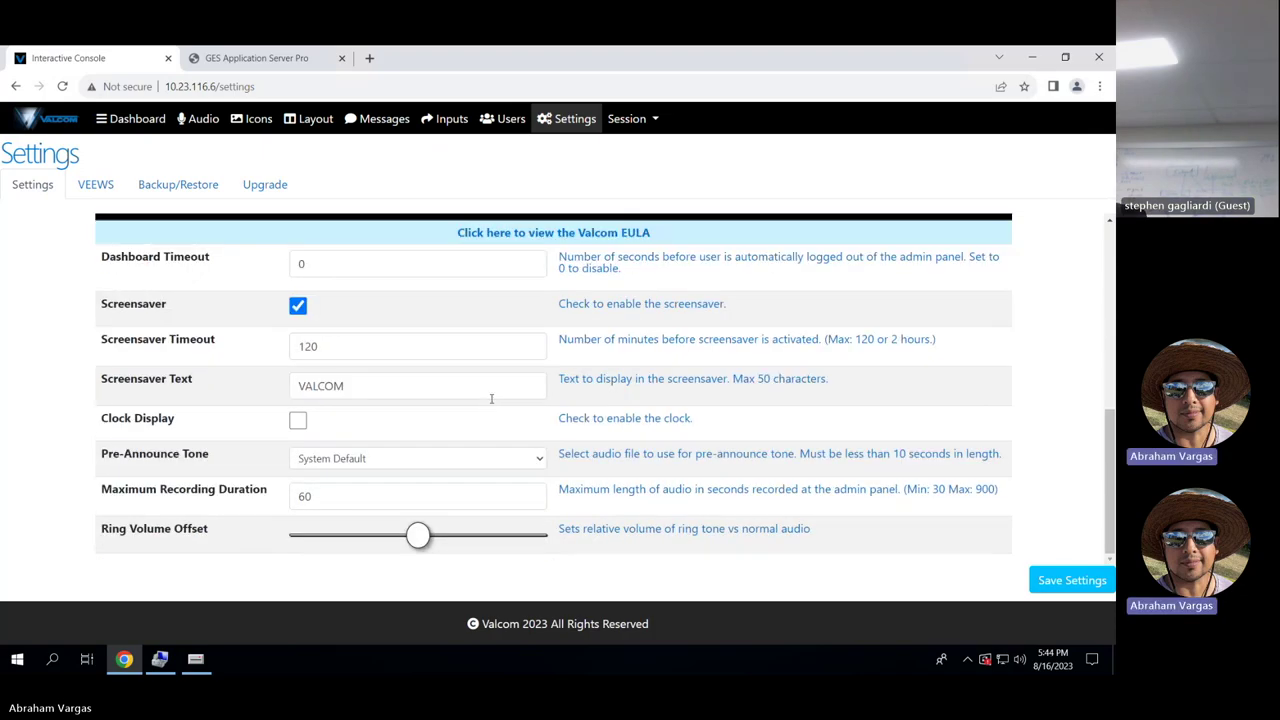
pyautogui.scroll(5, 491, 400)
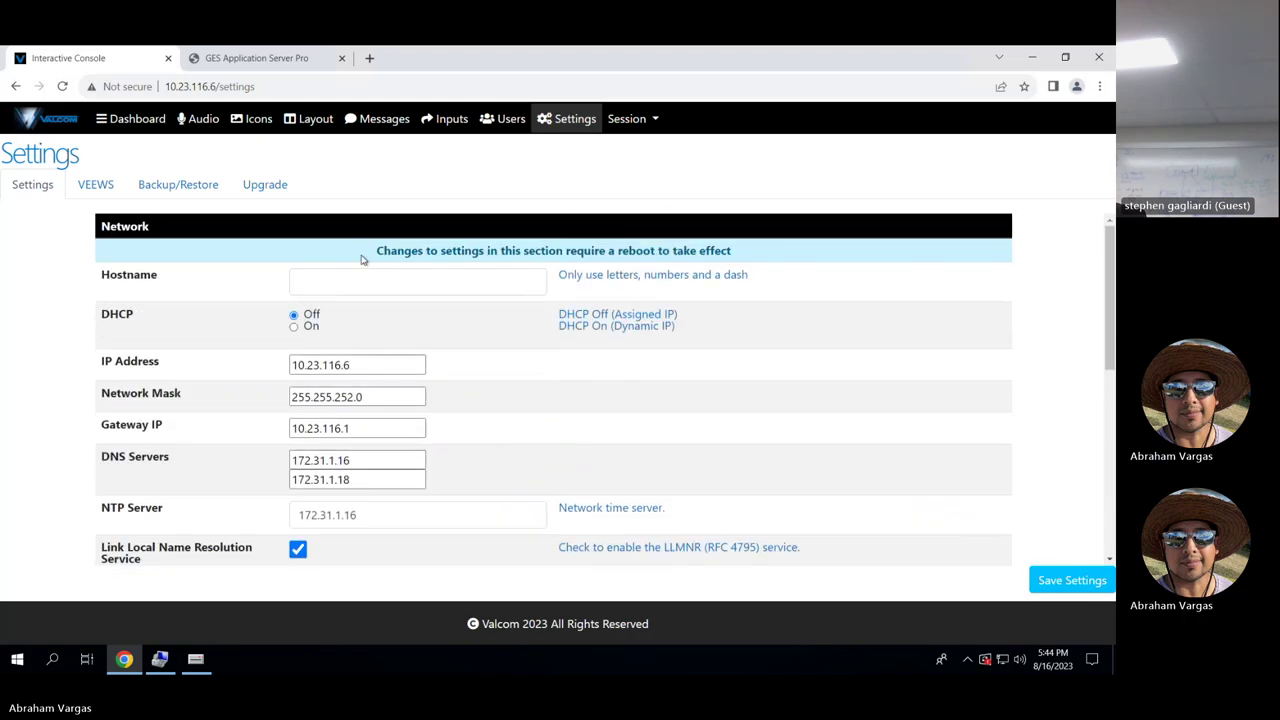
# Return to Layout, flip between the Intercom and Paging tabs, and open the green Intercom button's settings.
pyautogui.click(327, 124)
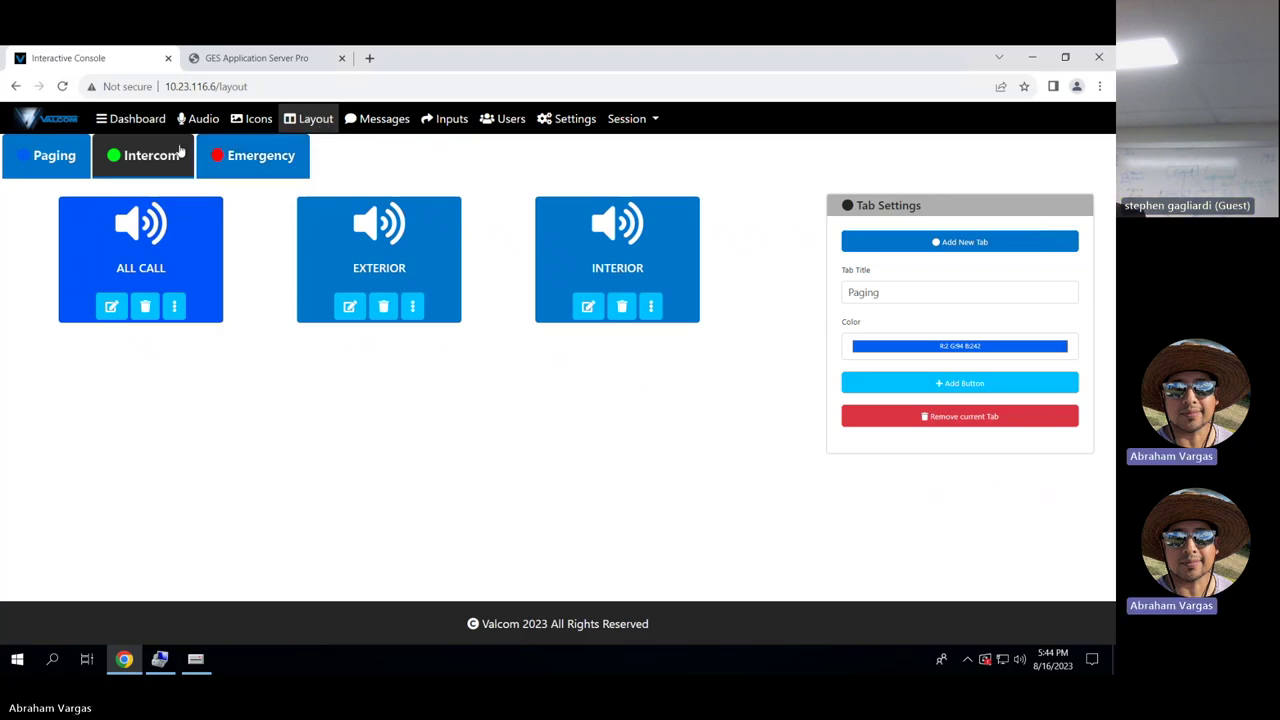
pyautogui.click(165, 158)
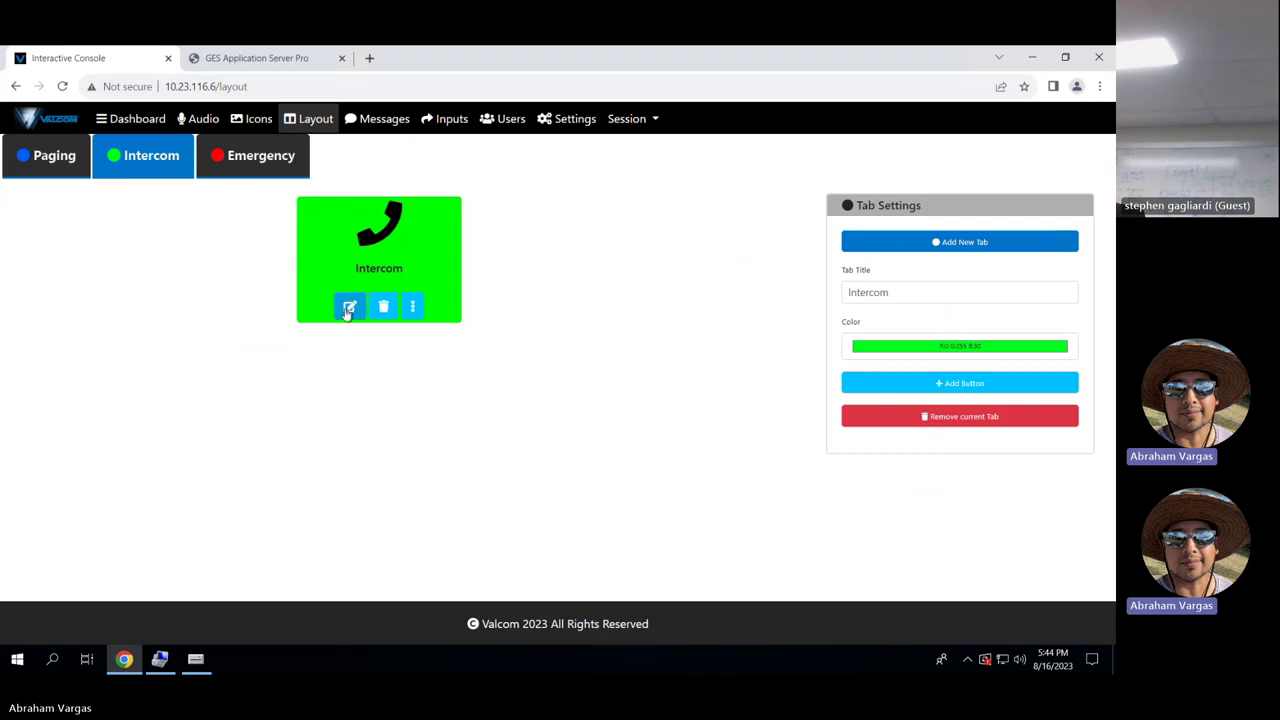
pyautogui.click(46, 157)
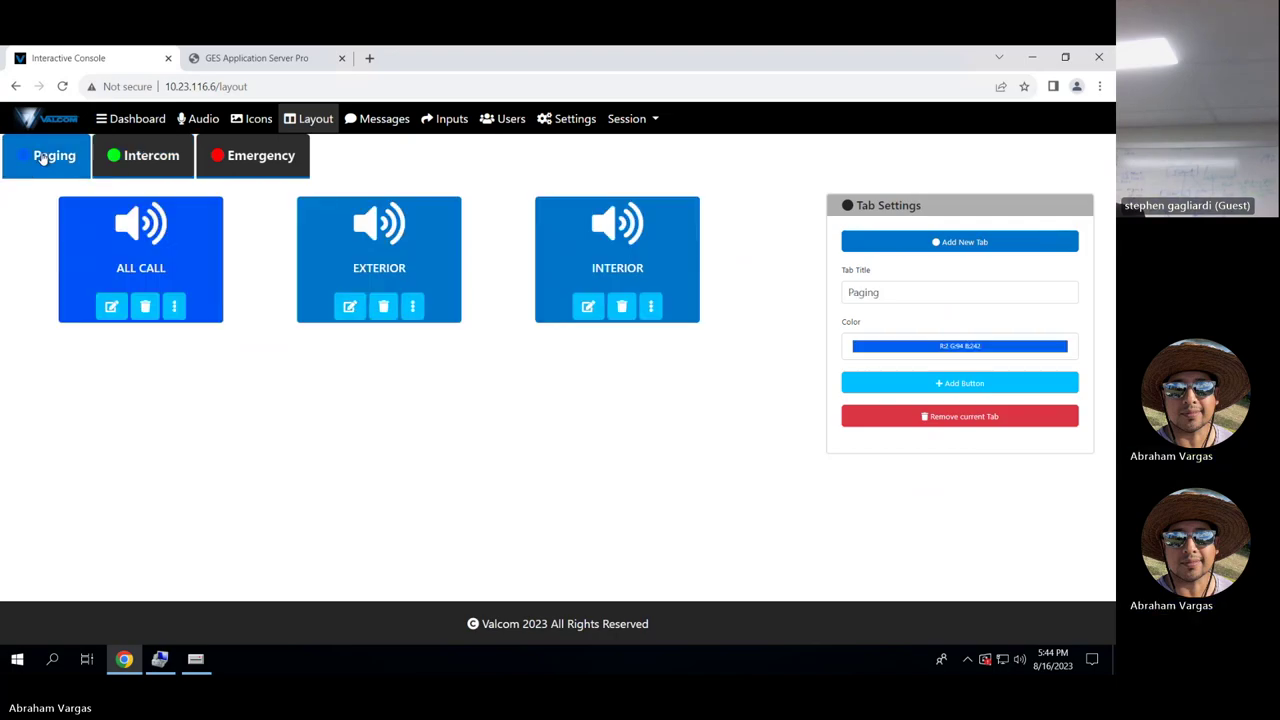
pyautogui.click(141, 168)
pyautogui.click(352, 308)
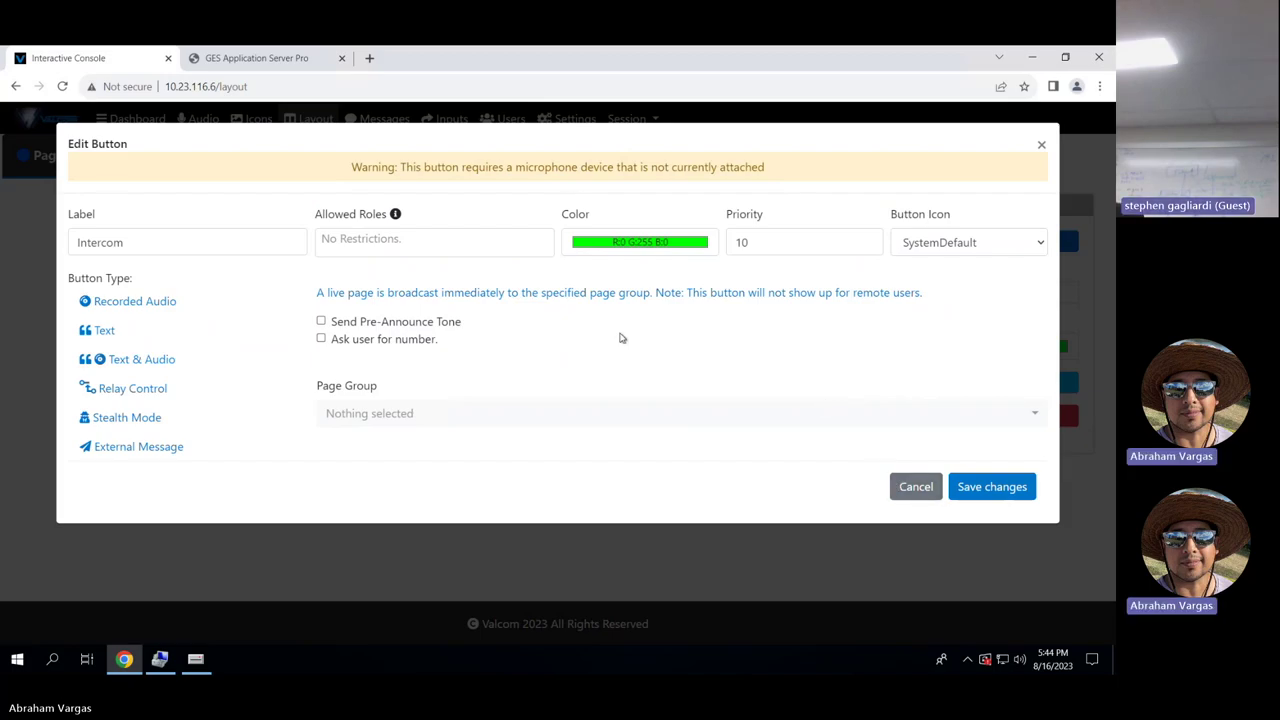
# Check the Intercom button's colour picker, then cancel its settings twice without saving.
pyautogui.click(657, 245)
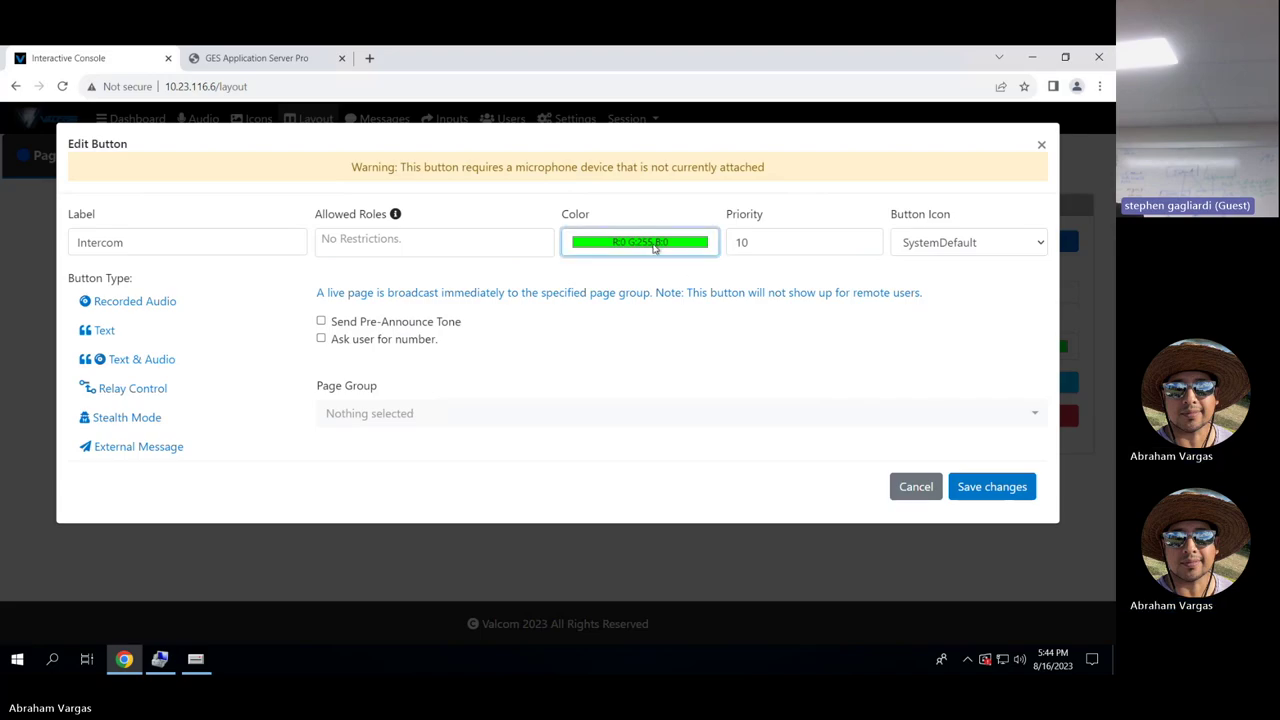
pyautogui.click(793, 333)
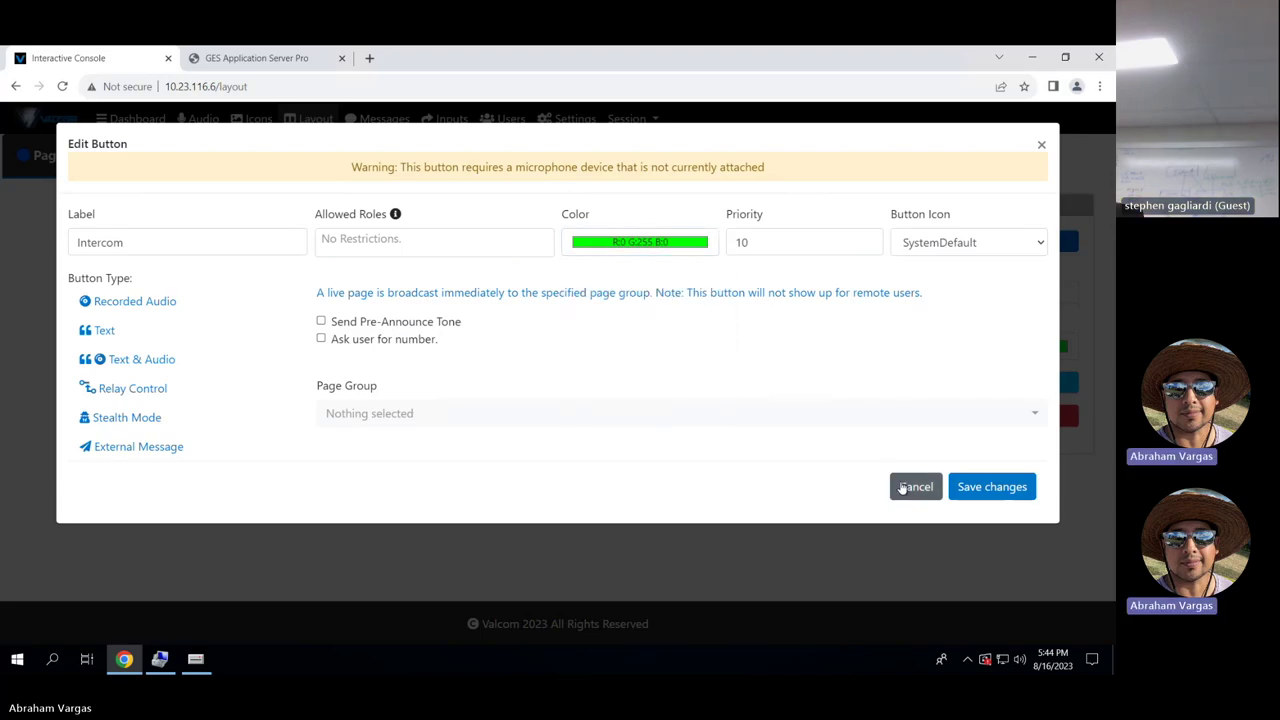
pyautogui.click(901, 488)
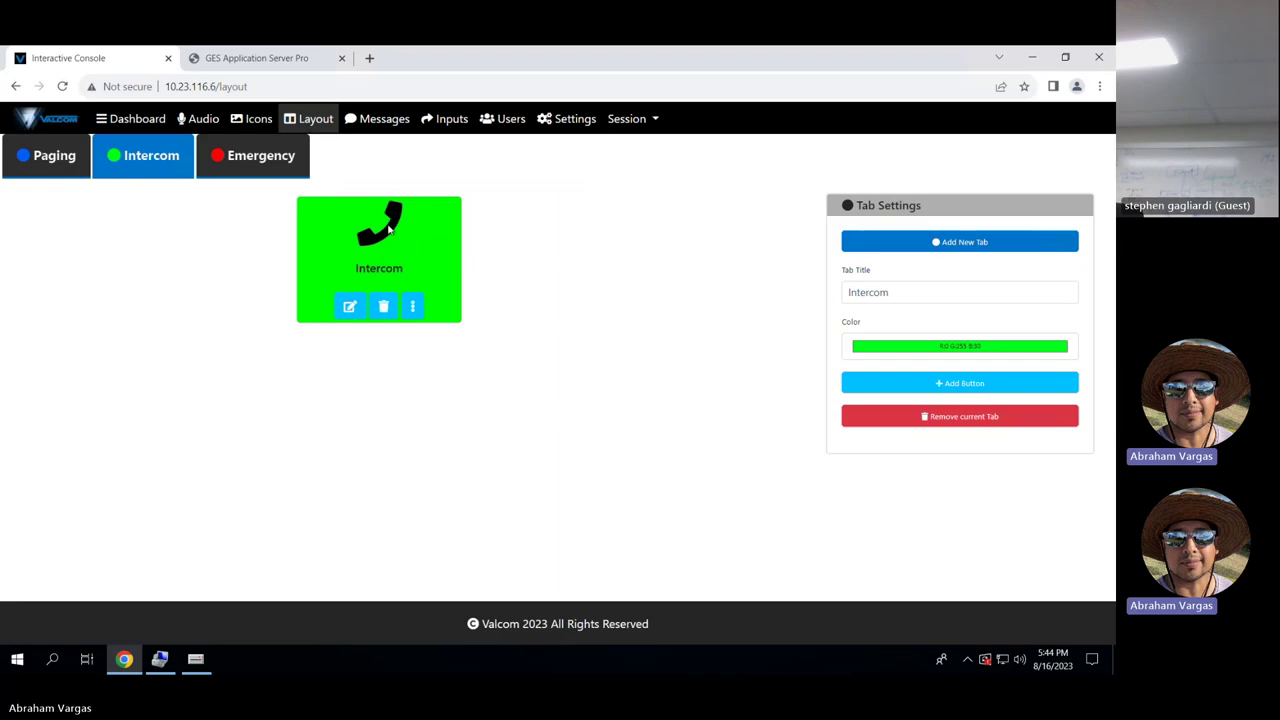
pyautogui.click(350, 306)
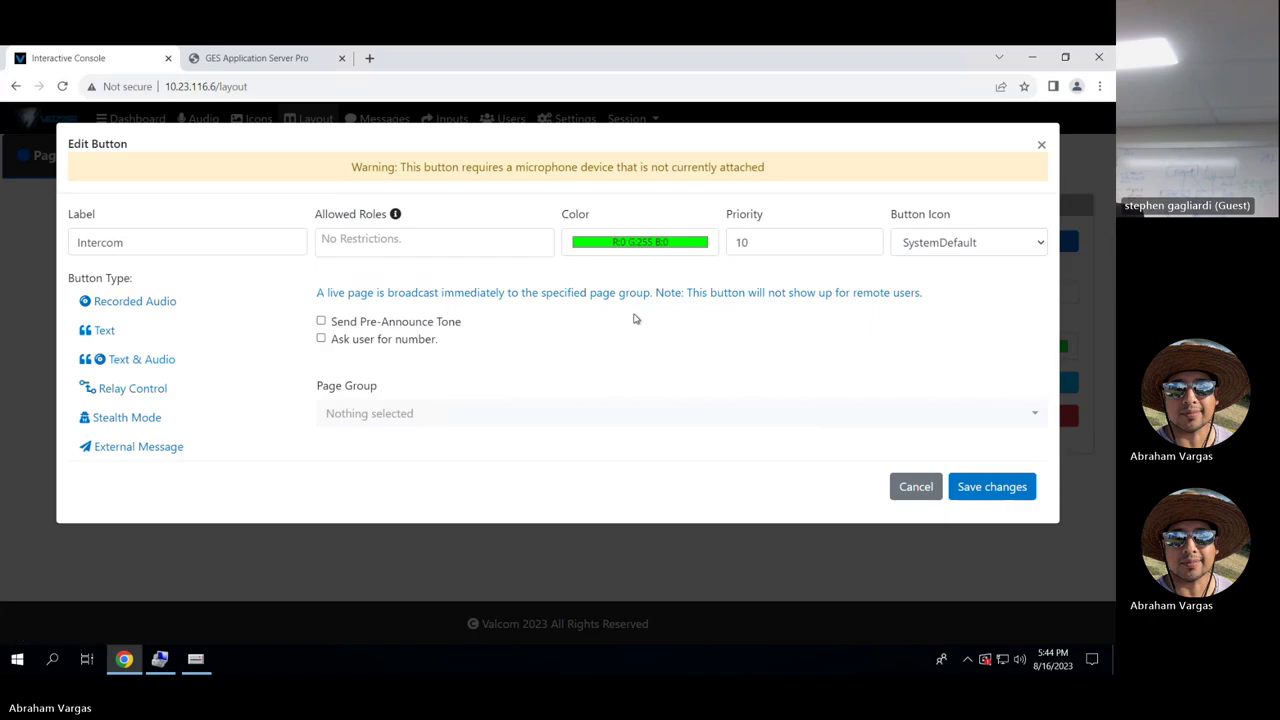
pyautogui.click(929, 494)
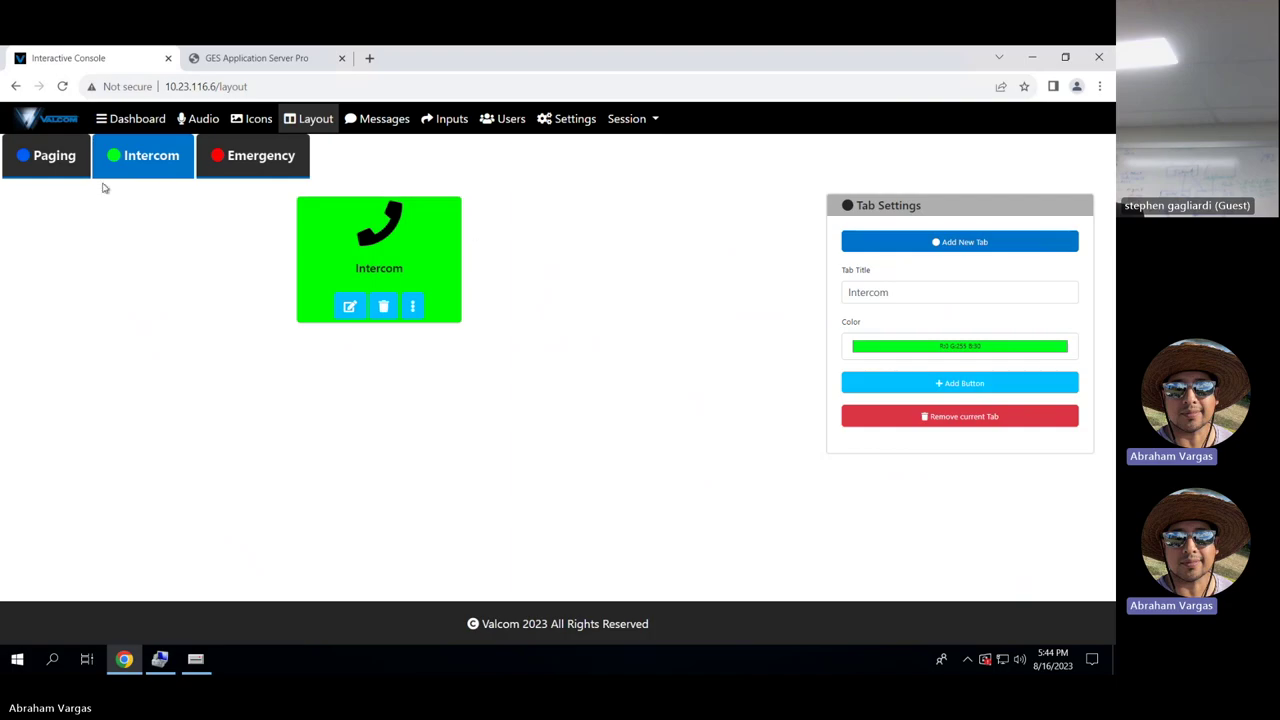
# Reopen the Intercom settings, confirm the colour stays green, and cancel unsaved.
pyautogui.click(71, 163)
pyautogui.click(134, 155)
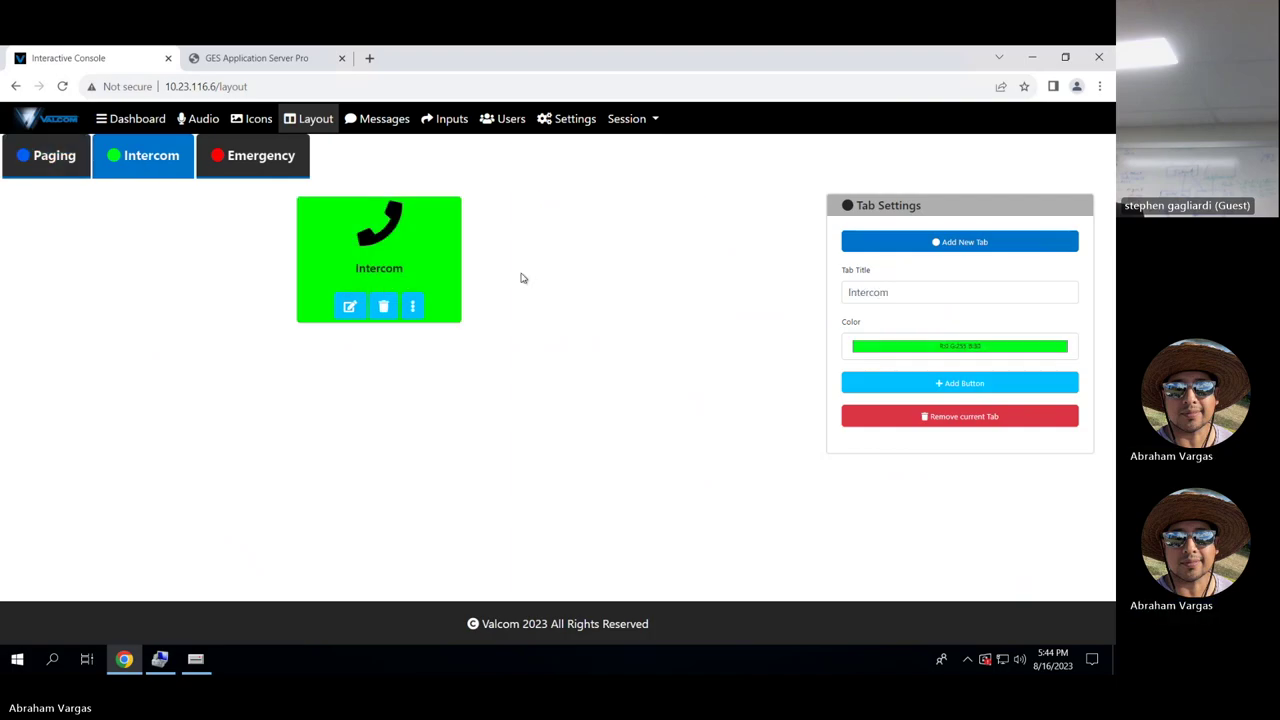
pyautogui.click(349, 304)
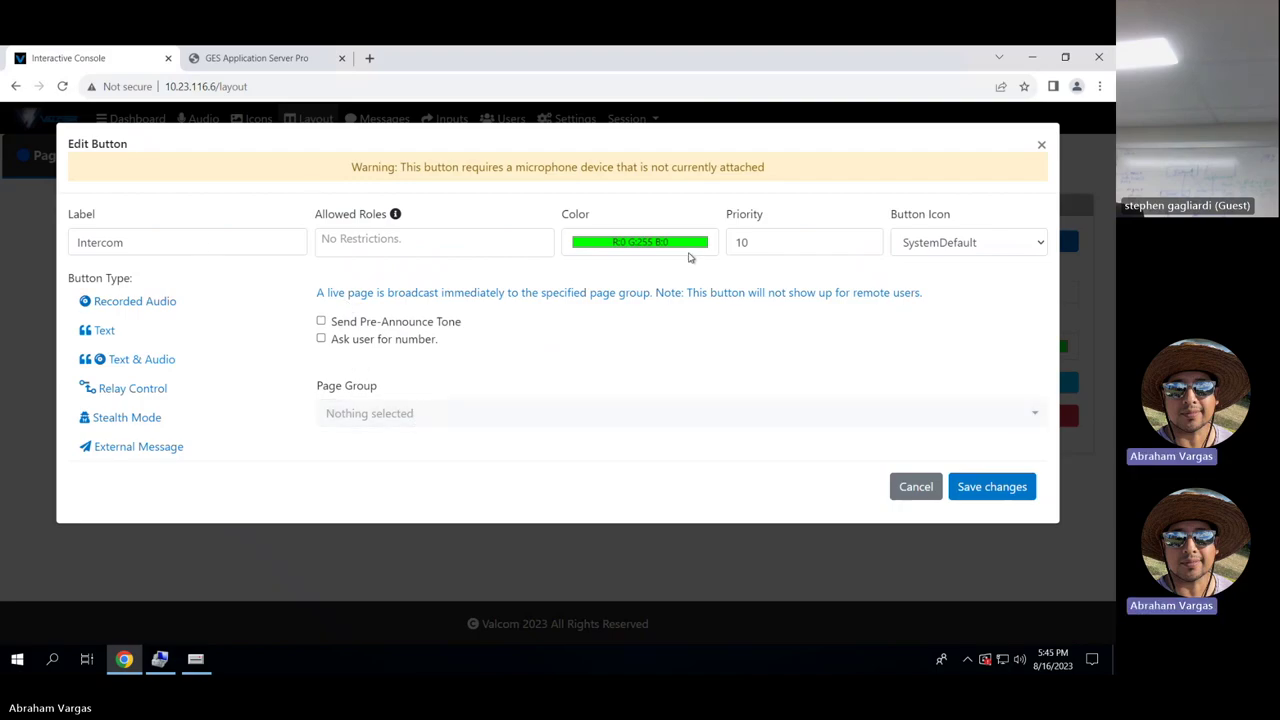
pyautogui.click(668, 248)
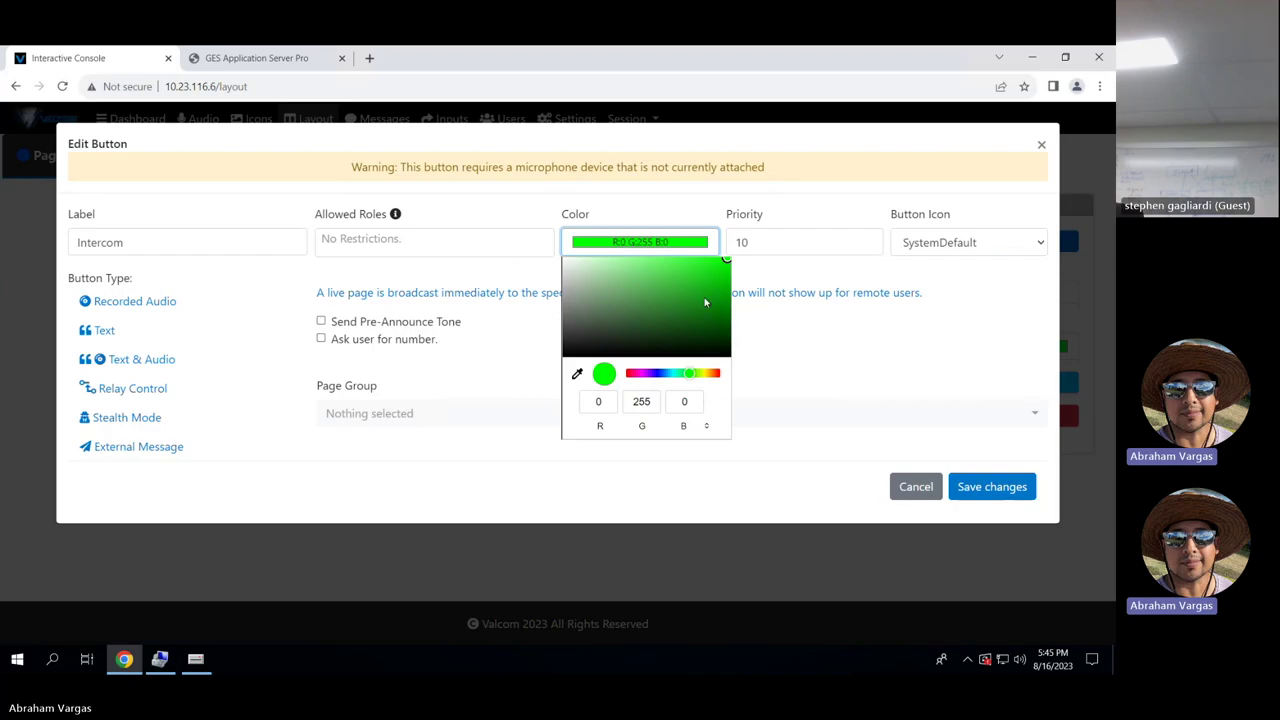
pyautogui.click(950, 296)
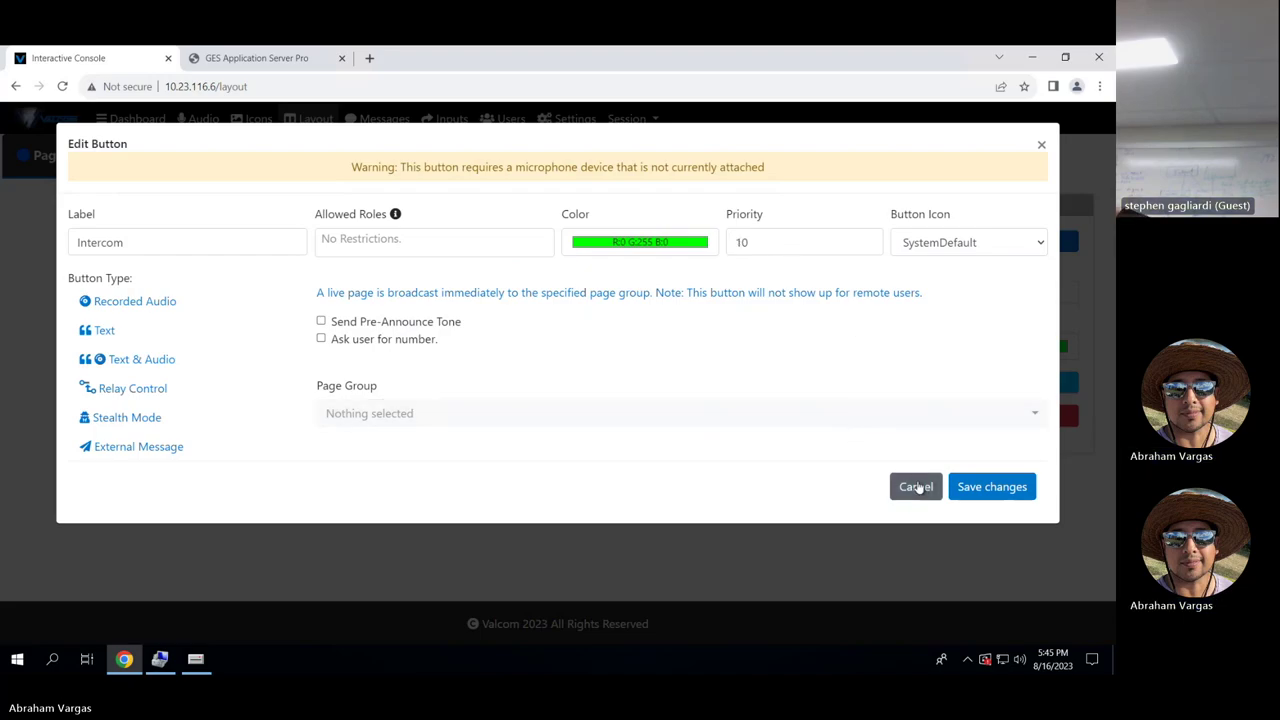
pyautogui.click(917, 487)
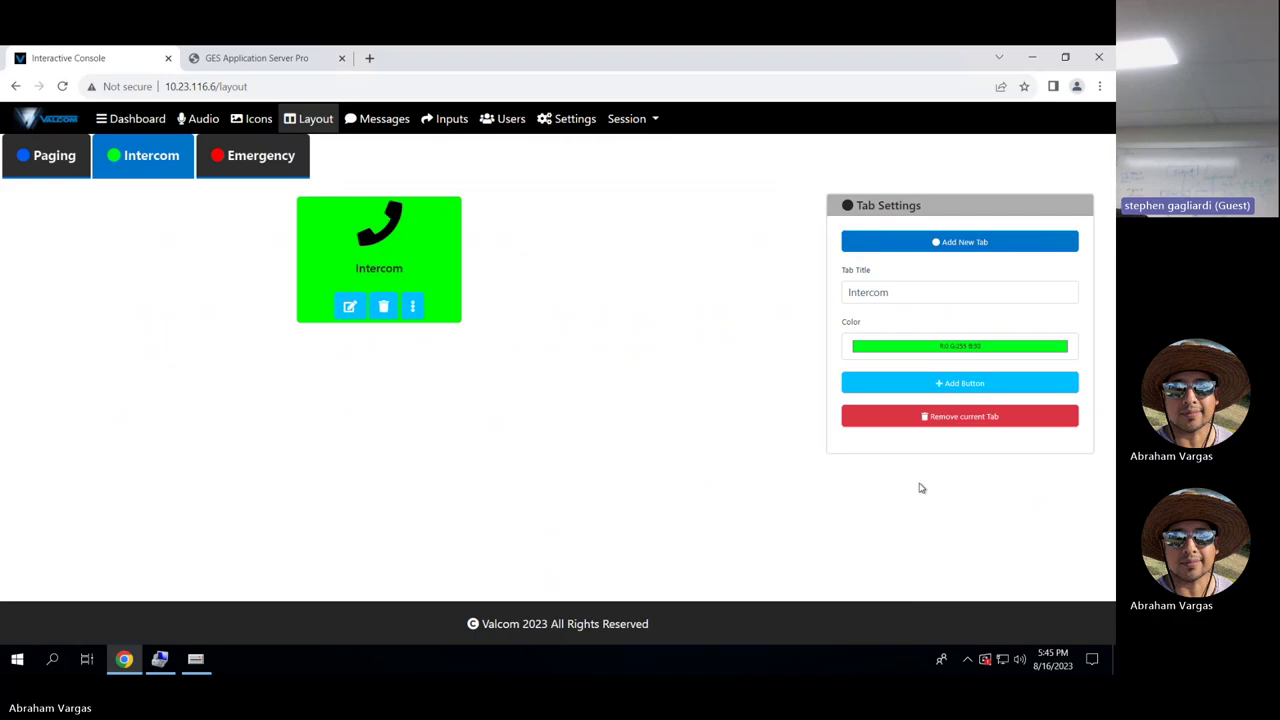
# On the Emergency tab, inspect the SECURE button's syslog destination address, then cancel unsaved.
pyautogui.click(262, 158)
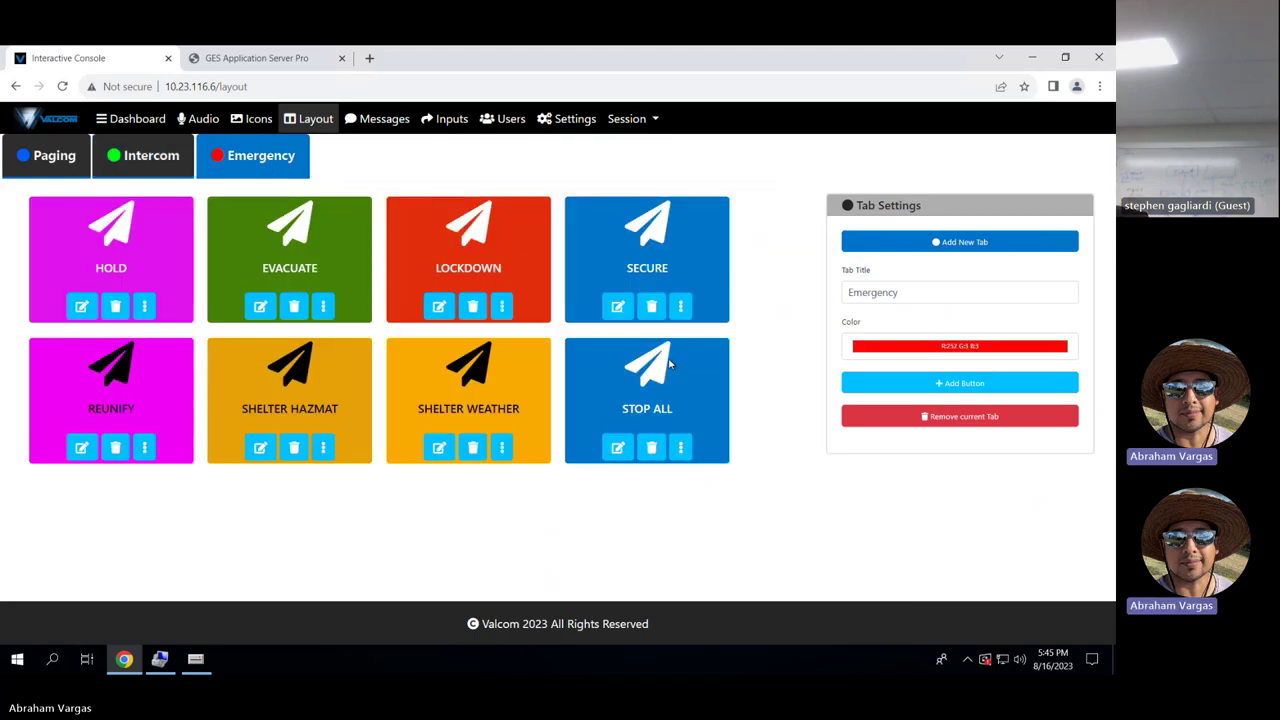
pyautogui.click(619, 310)
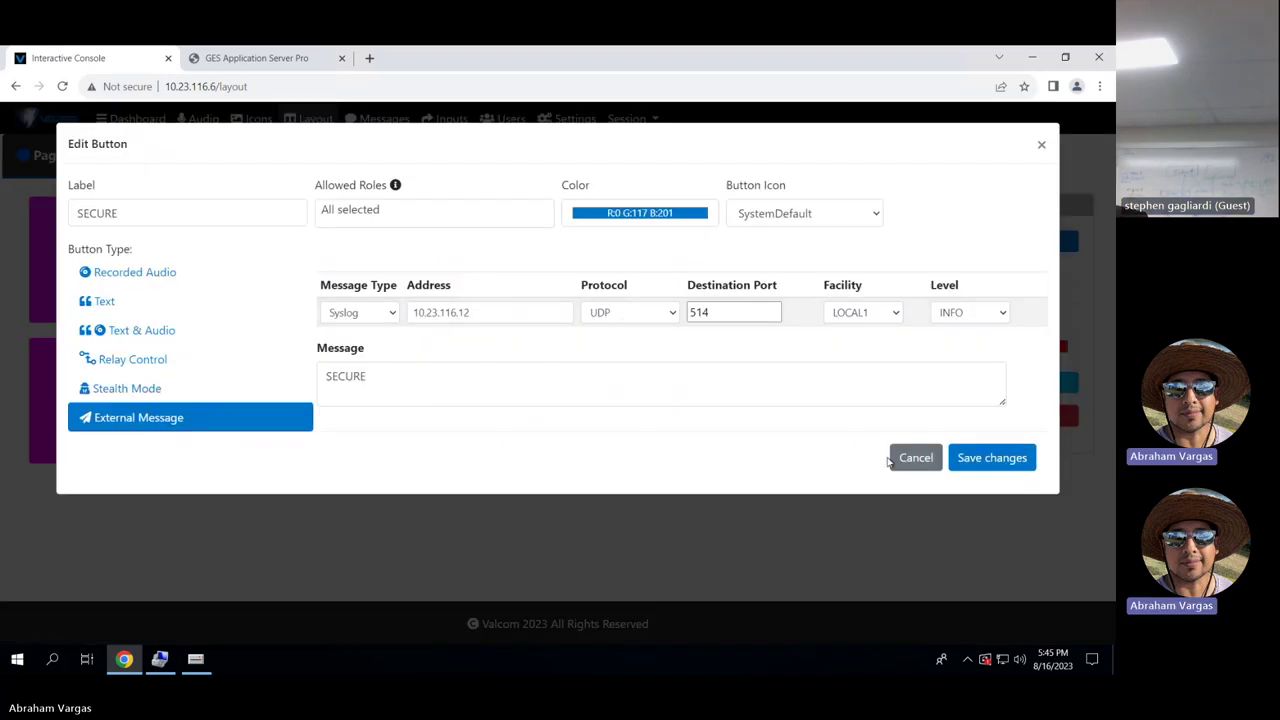
pyautogui.click(916, 458)
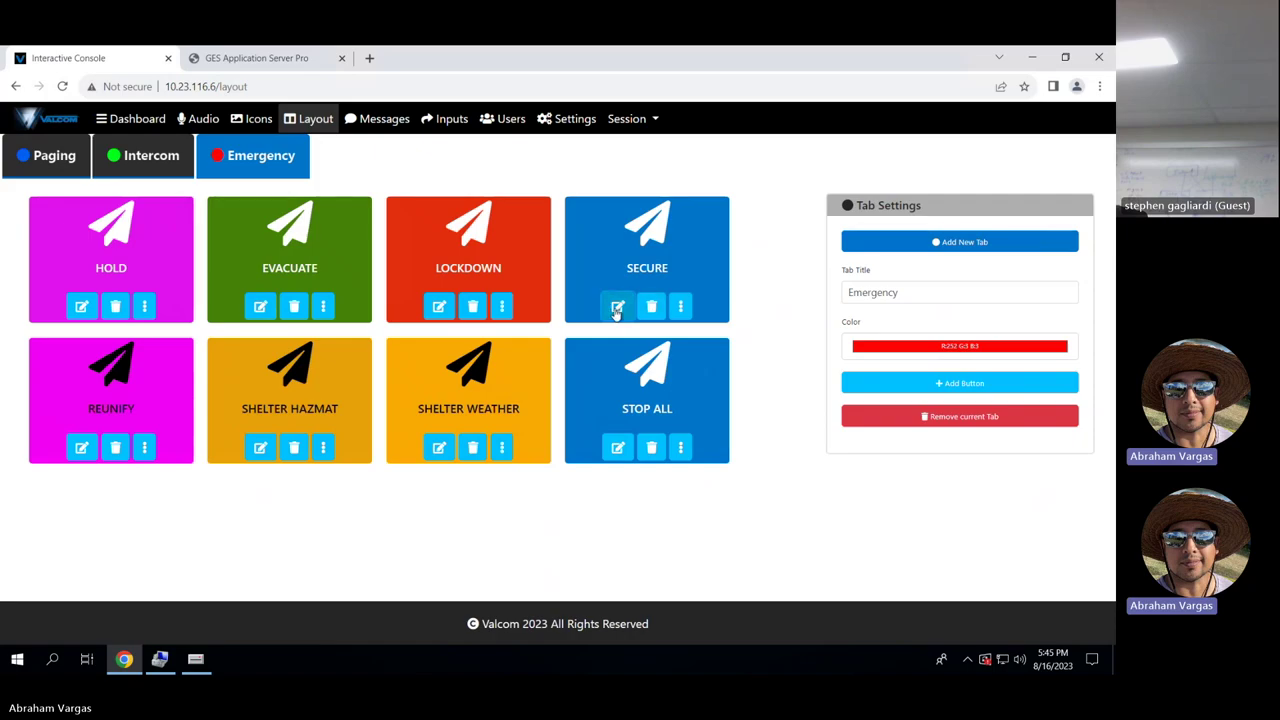
pyautogui.click(618, 306)
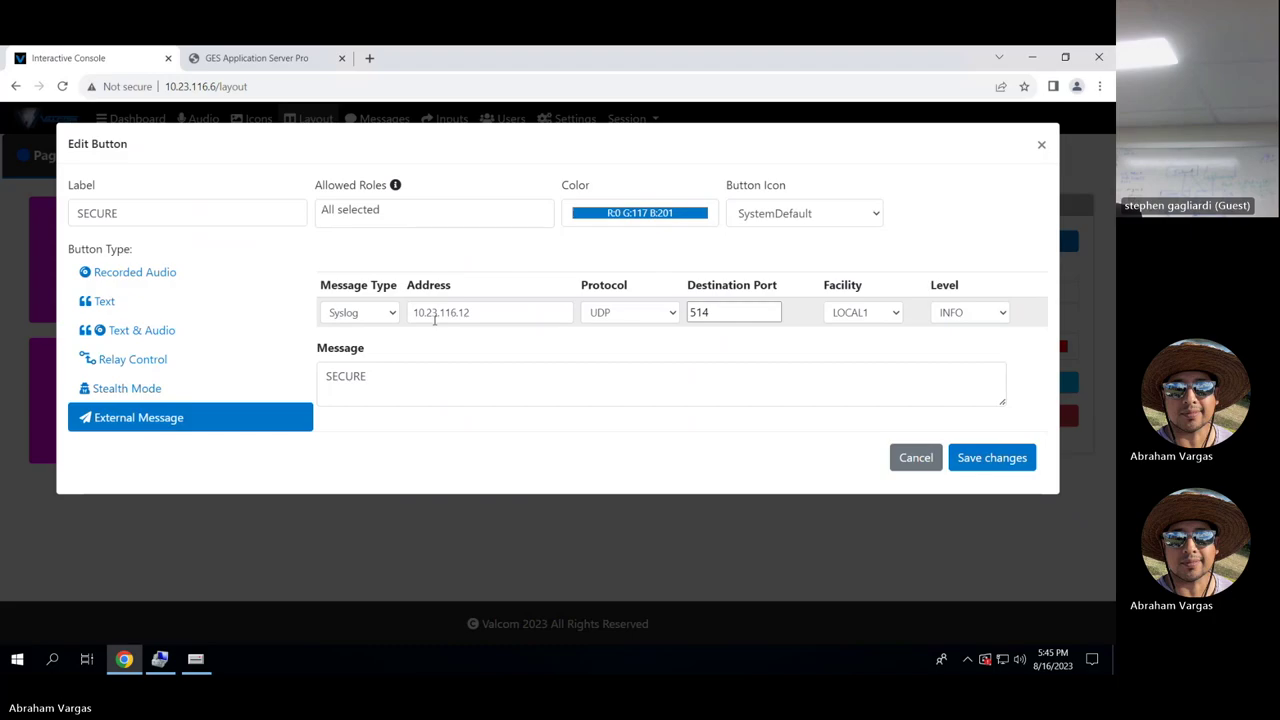
pyautogui.click(503, 314)
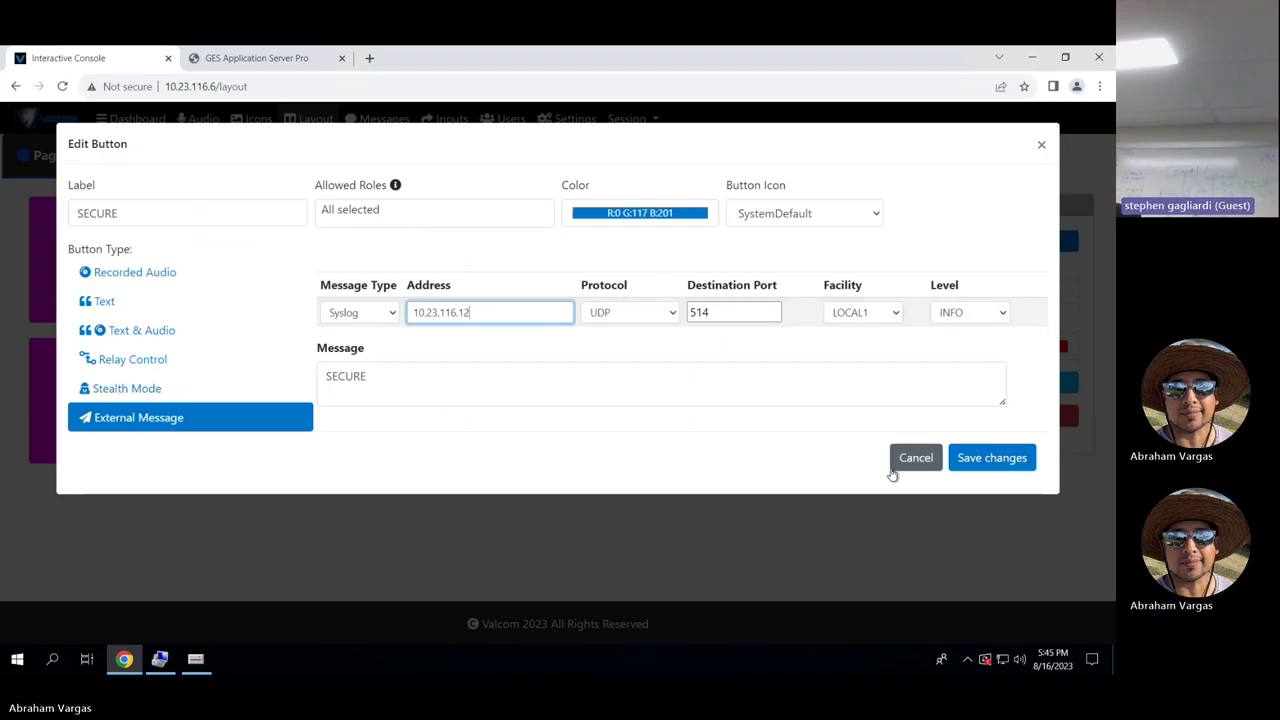
pyautogui.click(909, 463)
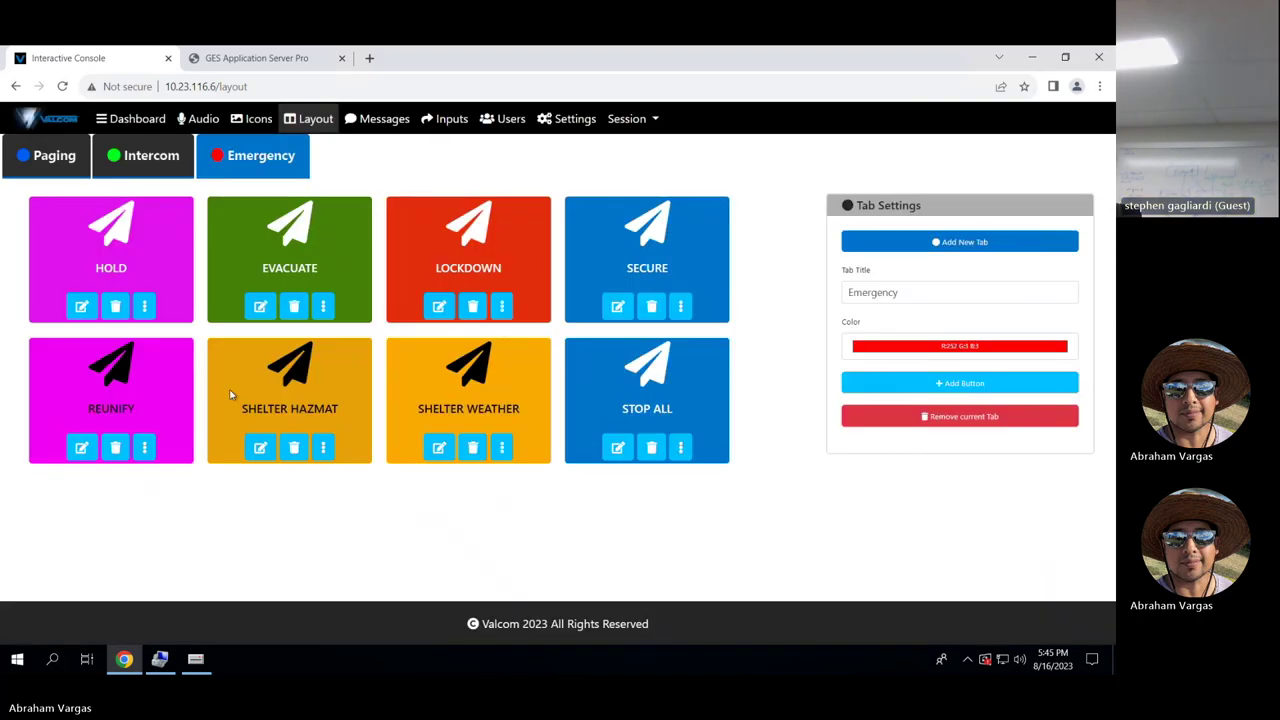
# Check that SHELTER HAZMAT sends syslog to 10.23.116.12, port 514, then cancel its settings.
pyautogui.click(260, 448)
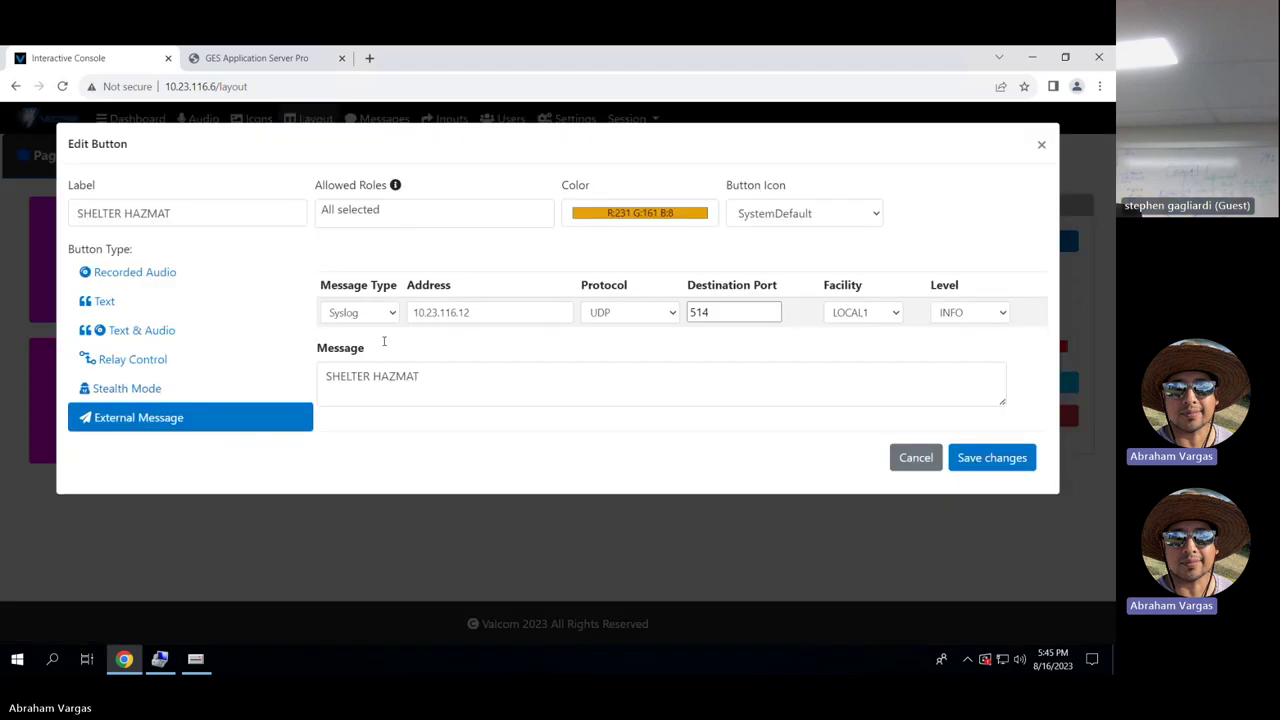
pyautogui.click(480, 313)
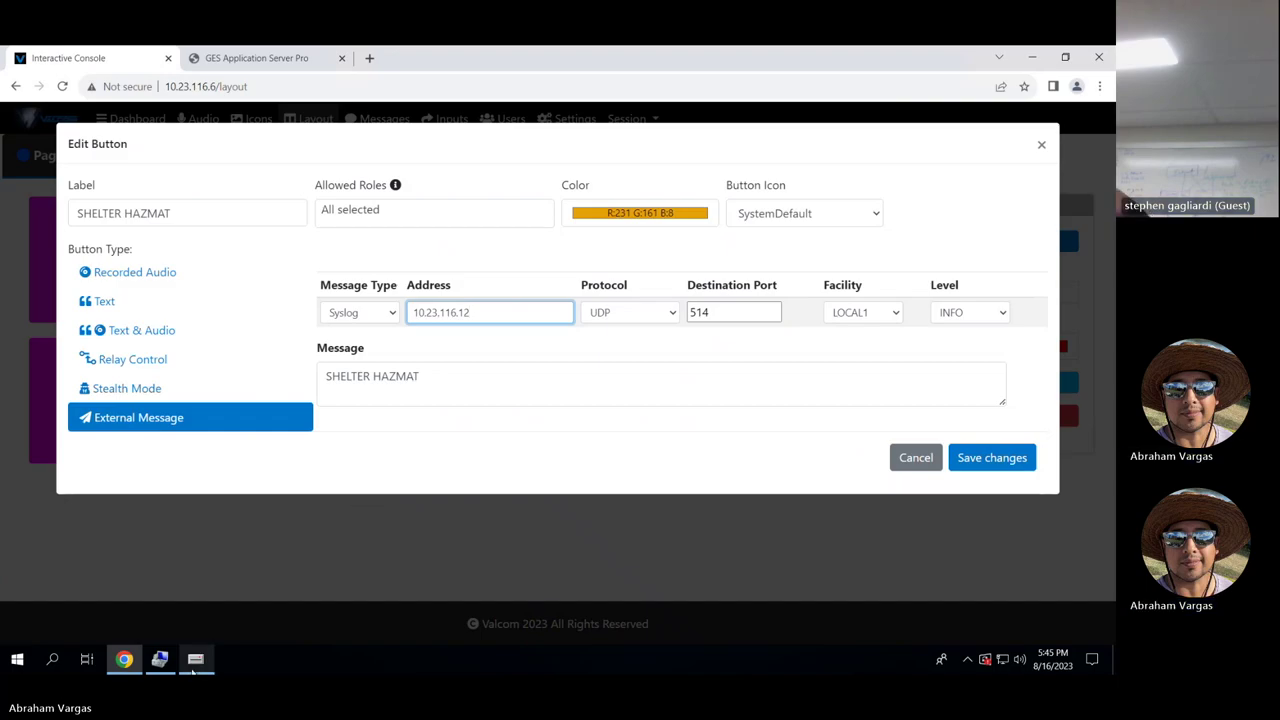
pyautogui.moveTo(196, 666)
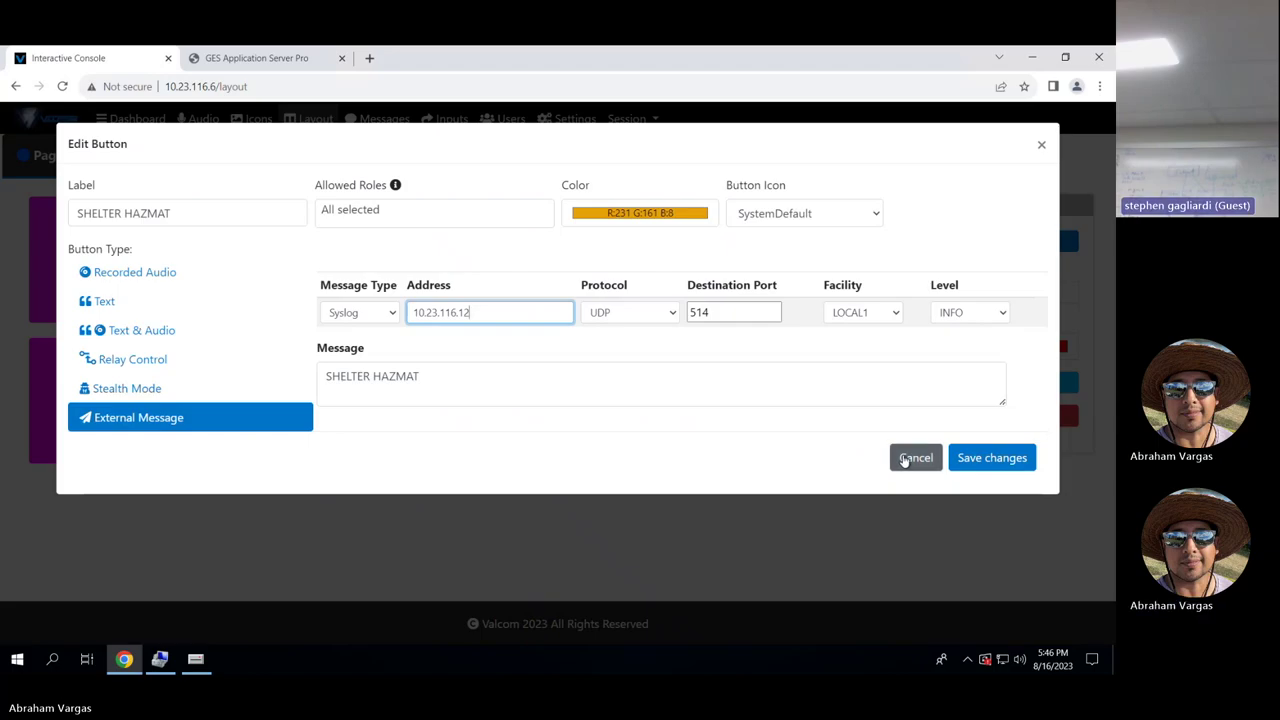
pyautogui.click(905, 459)
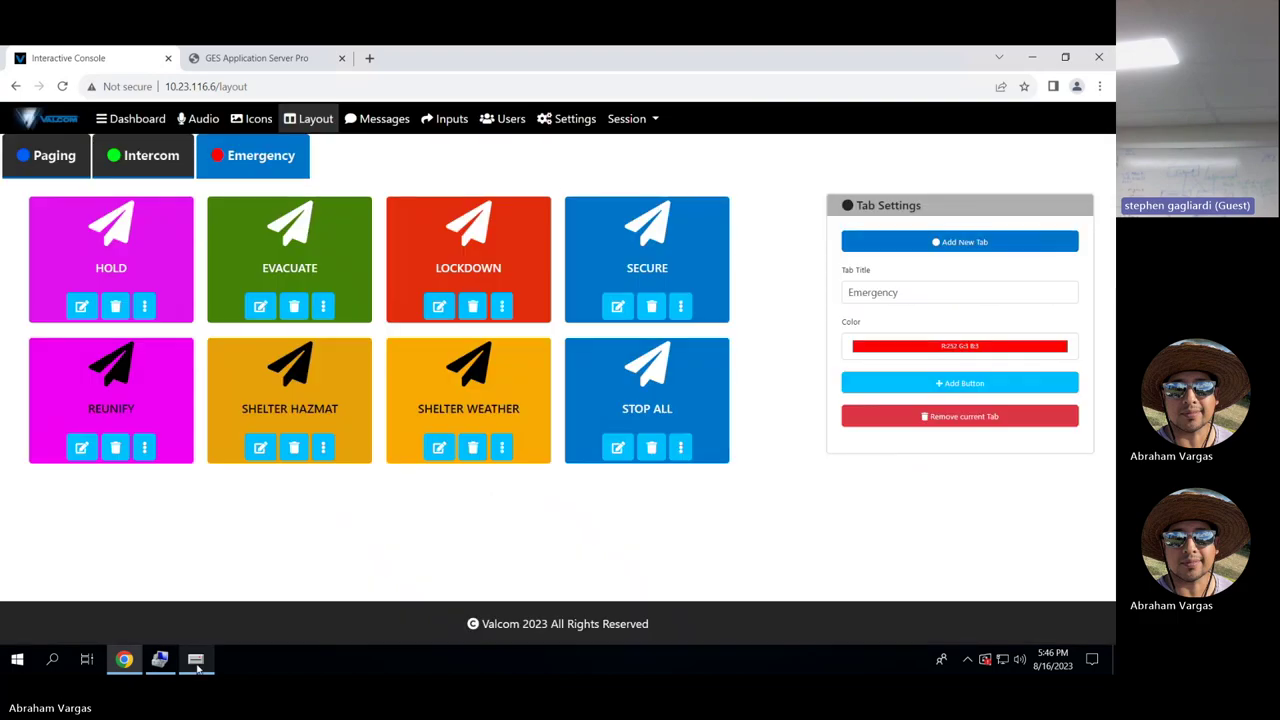
# In the setup tool, view SMS Interactive Con's network settings: syslog daemon 10.23.116.12, UDP port 514.
pyautogui.click(195, 659)
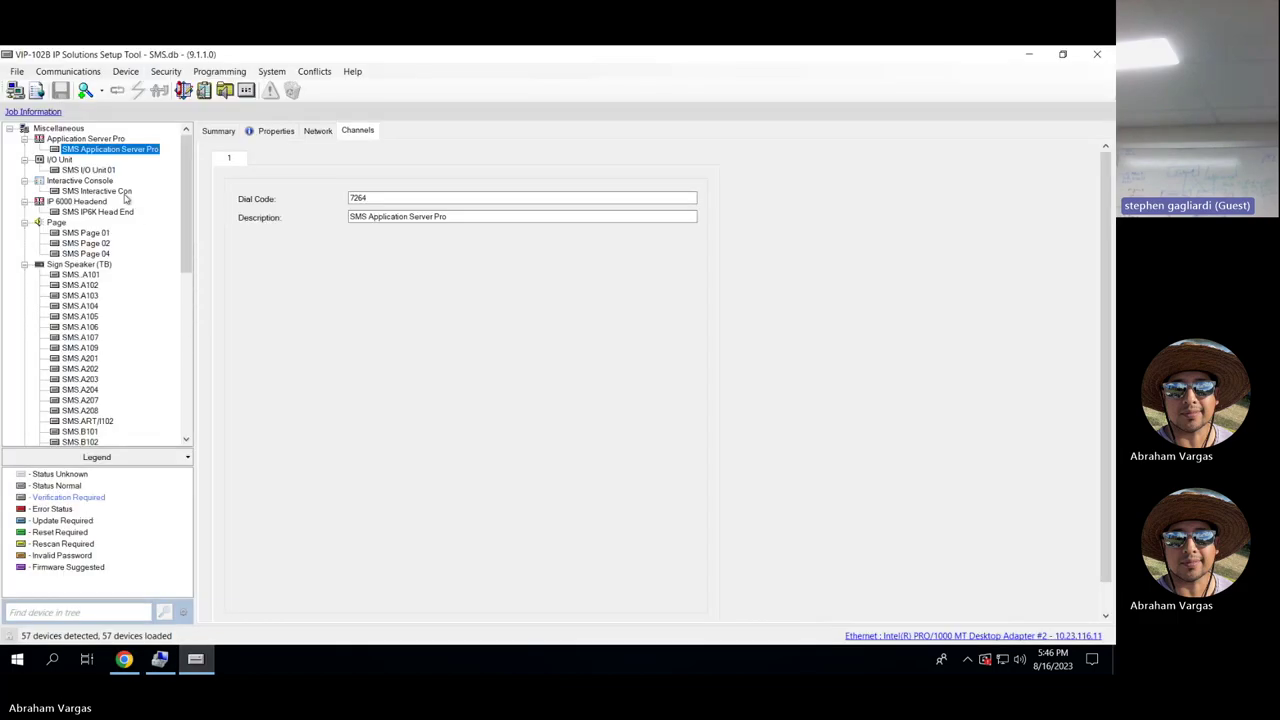
pyautogui.click(124, 192)
pyautogui.click(287, 136)
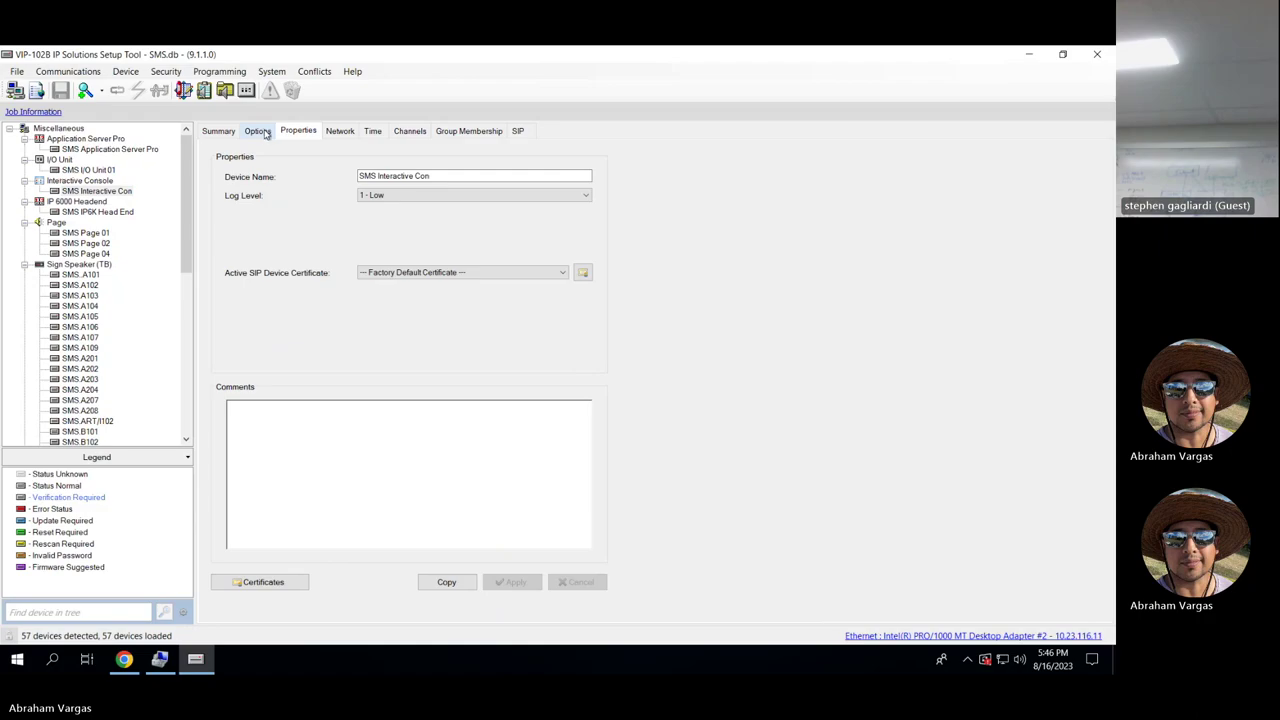
pyautogui.click(257, 131)
pyautogui.click(298, 133)
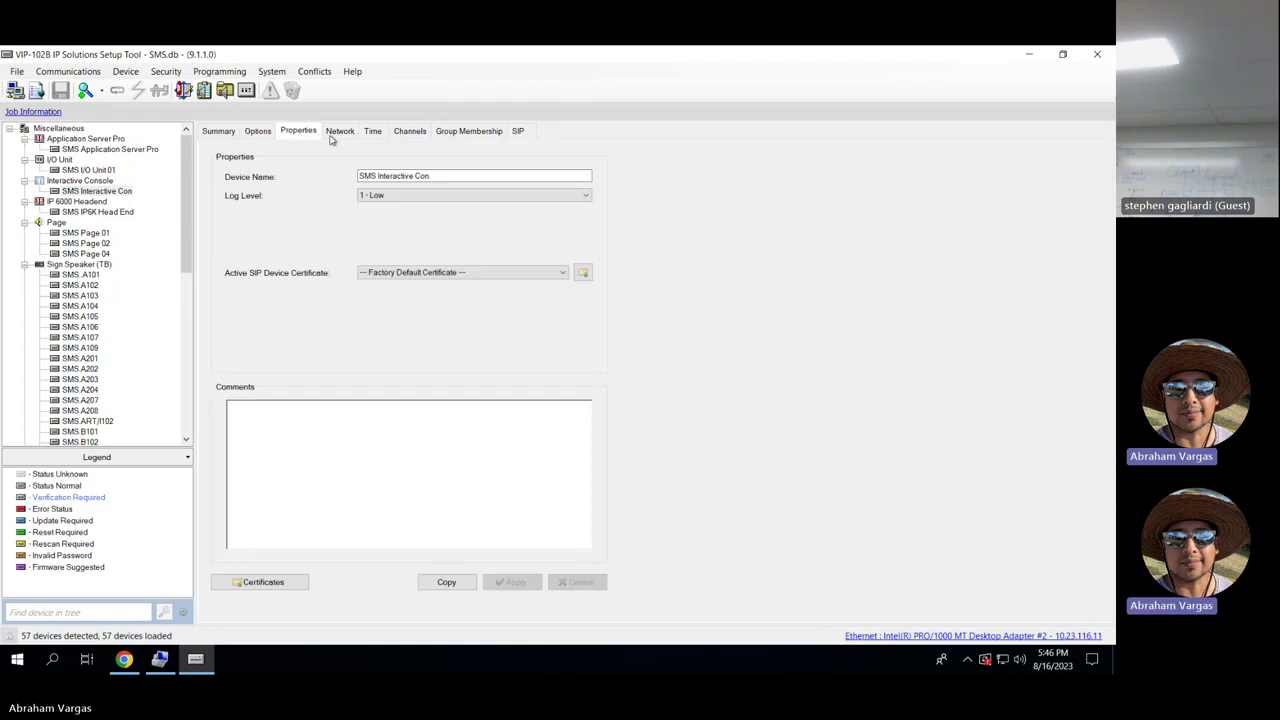
pyautogui.click(338, 134)
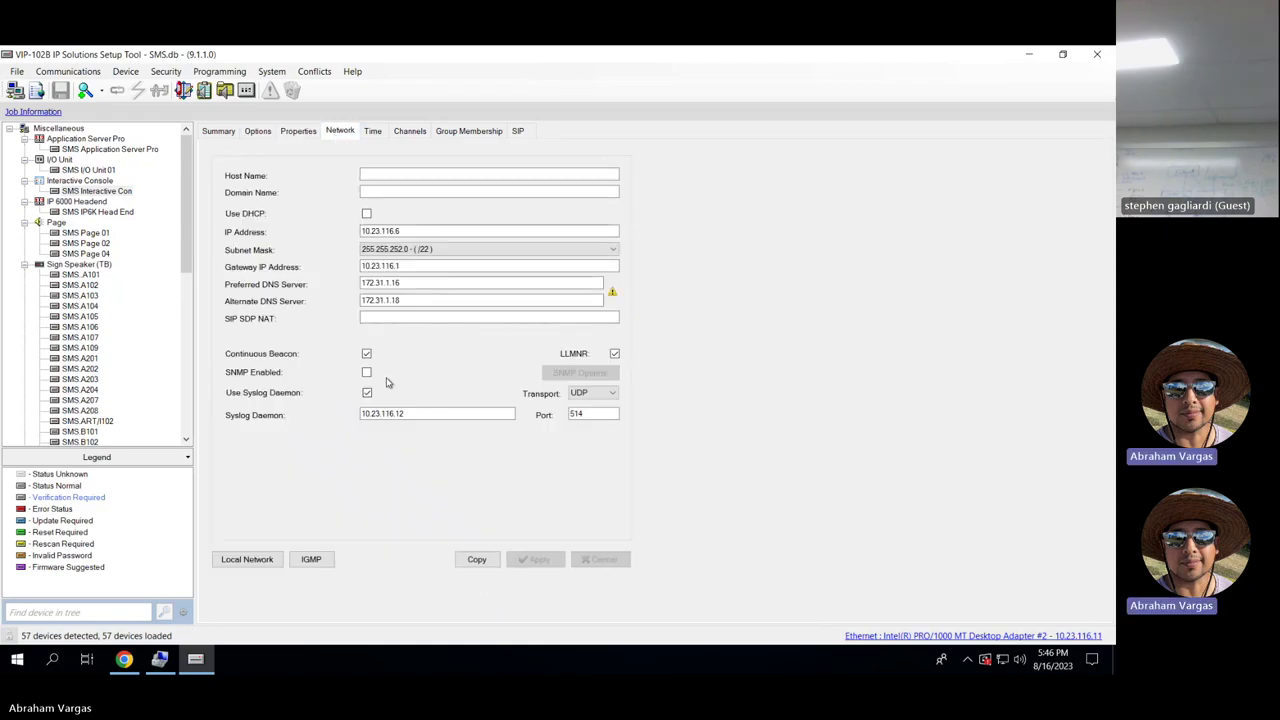
pyautogui.click(401, 413)
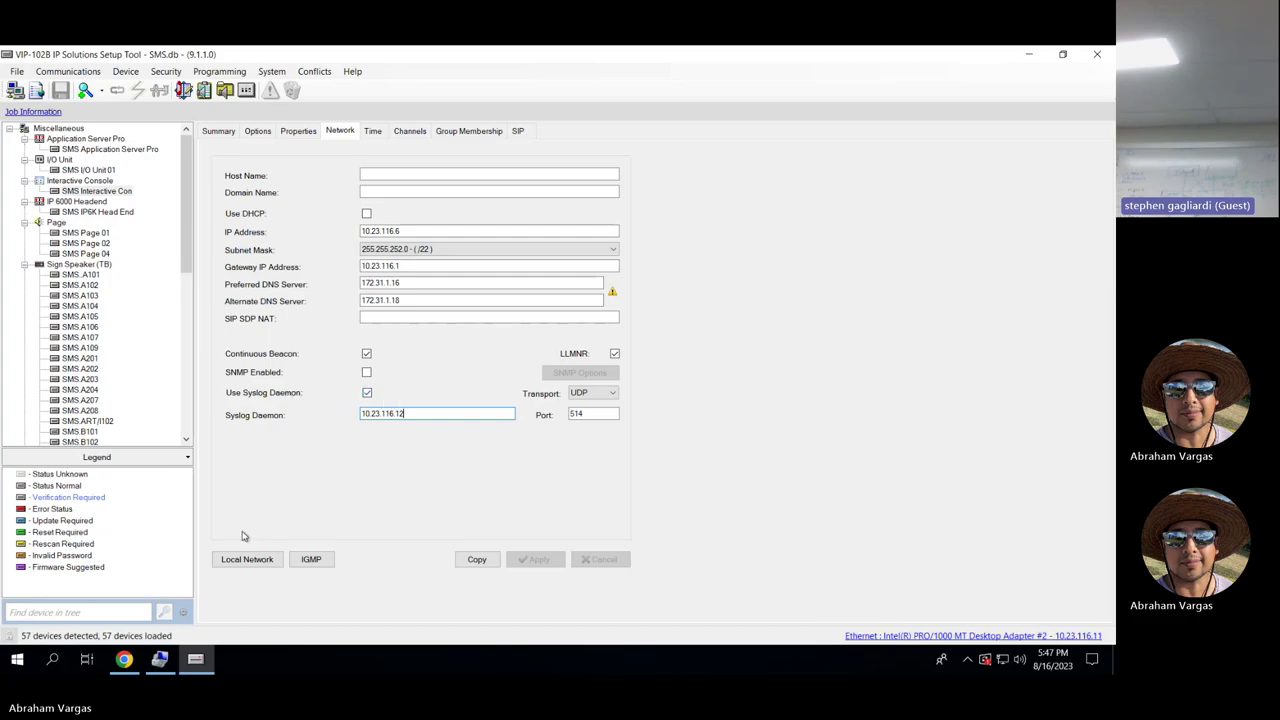
# Switch to GES Application Server Pro and scroll the Administration menu to the staff user's Edit User form.
pyautogui.click(124, 659)
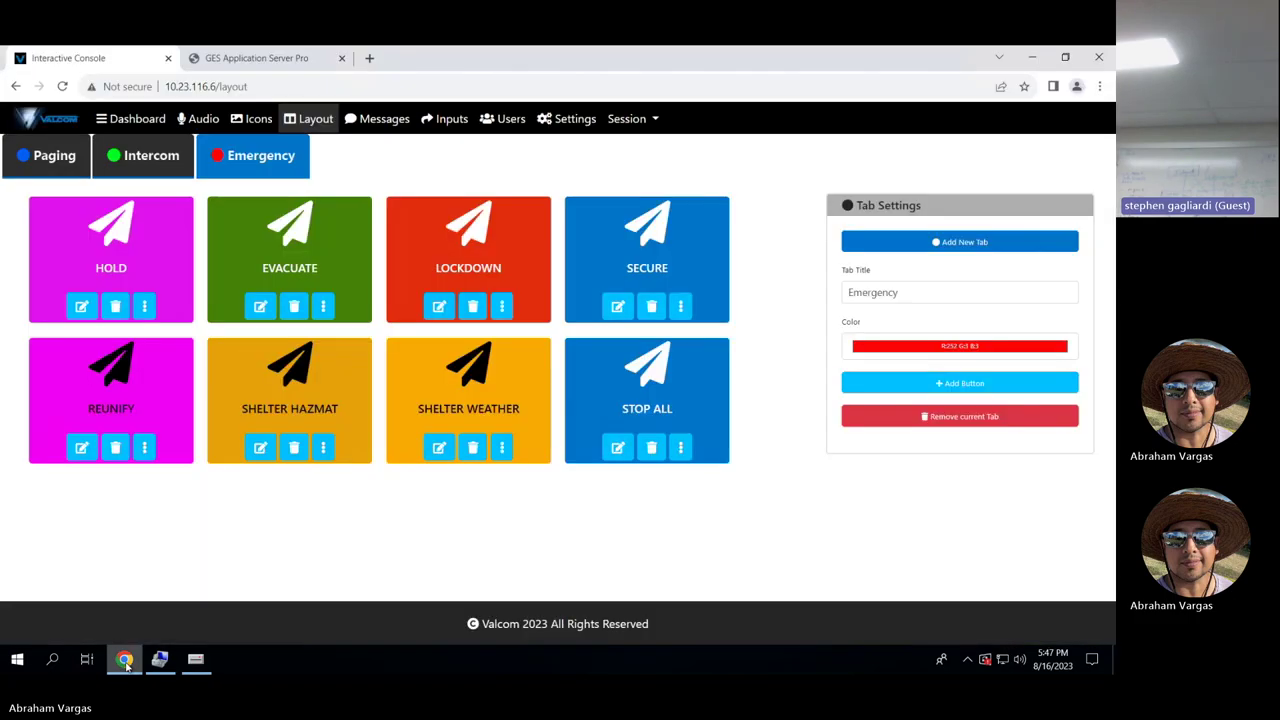
pyautogui.click(296, 66)
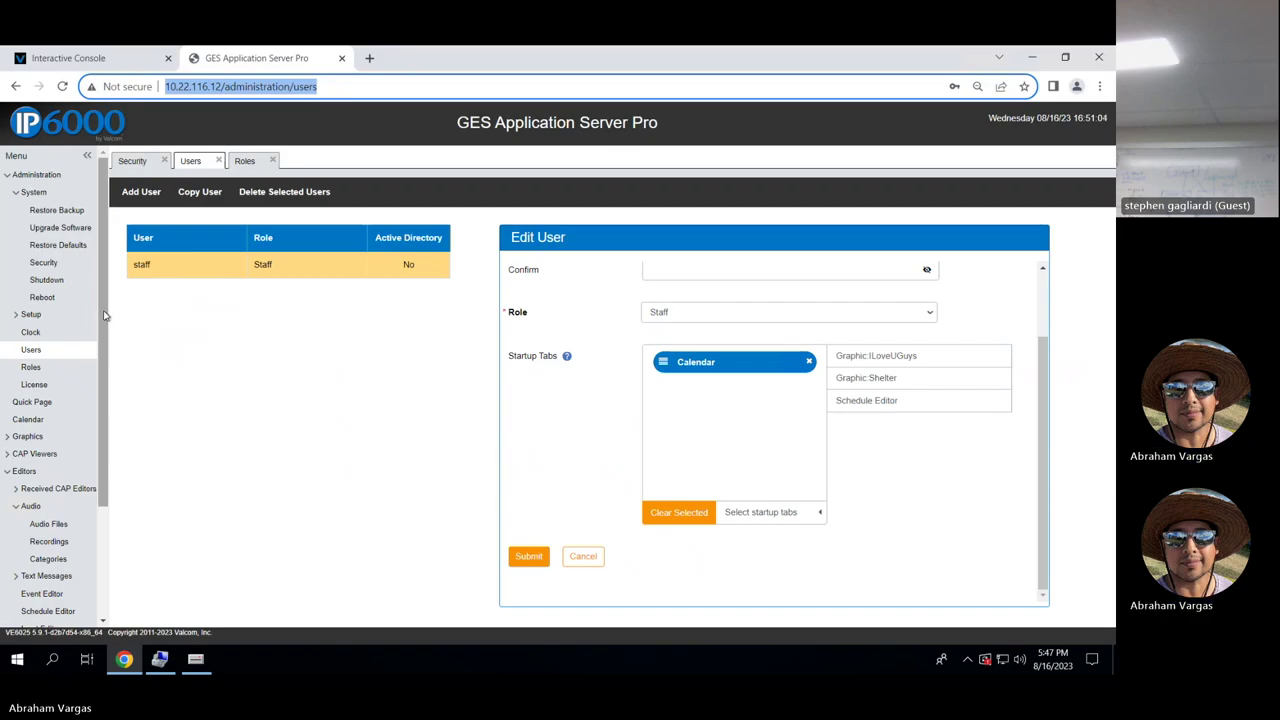
pyautogui.moveTo(104, 316); pyautogui.dragTo(101, 441)
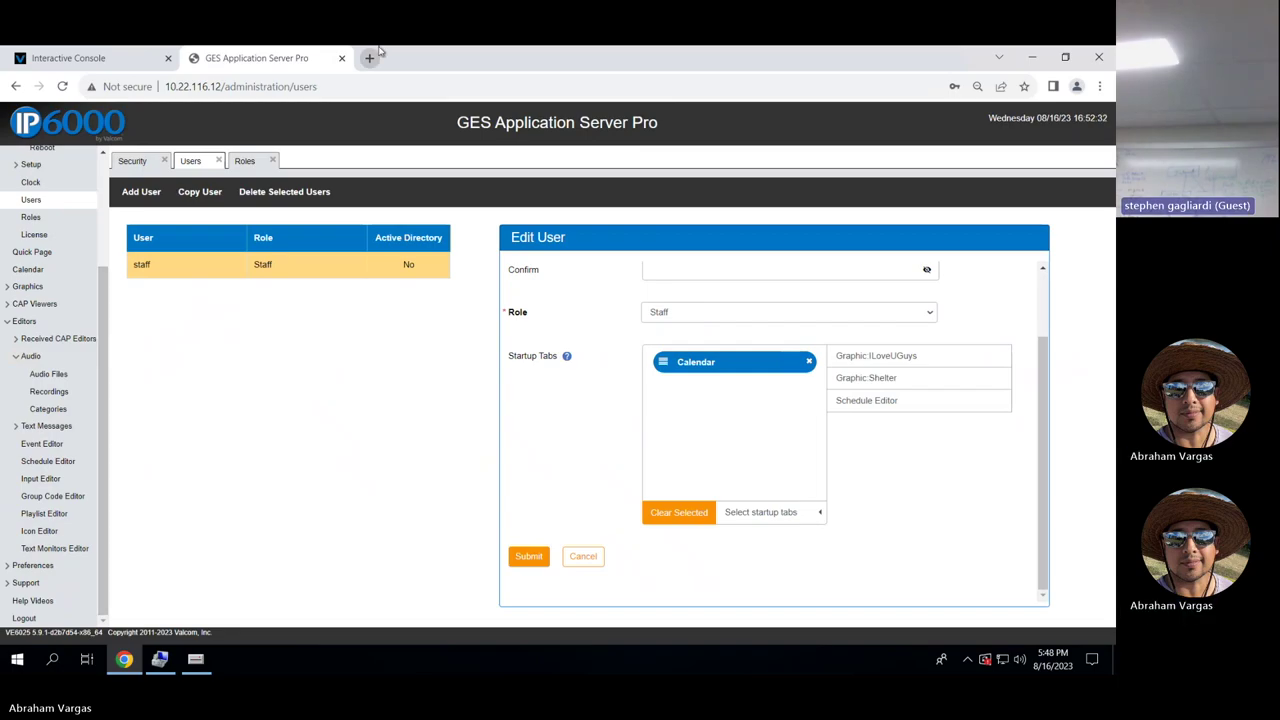
pyautogui.moveTo(678, 58)
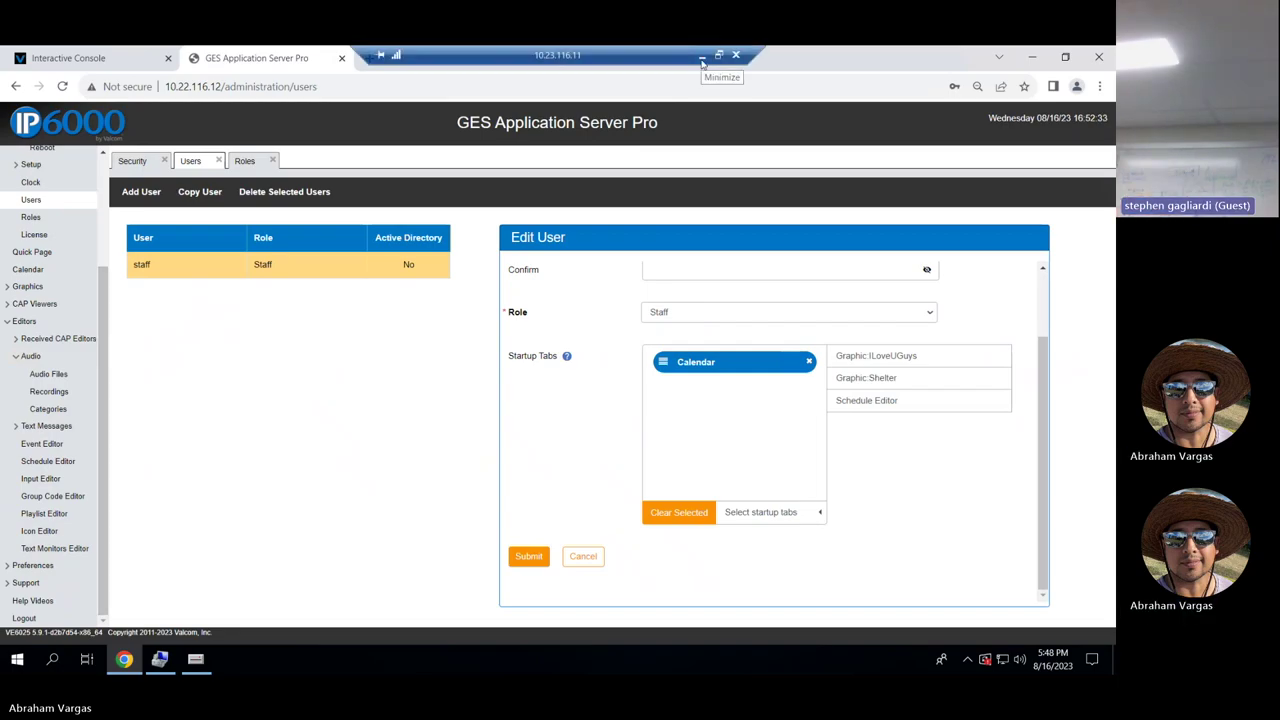
# From the local desktop, open 'Interactive console error snip' in the Weld RE-4 folder.
pyautogui.click(702, 56)
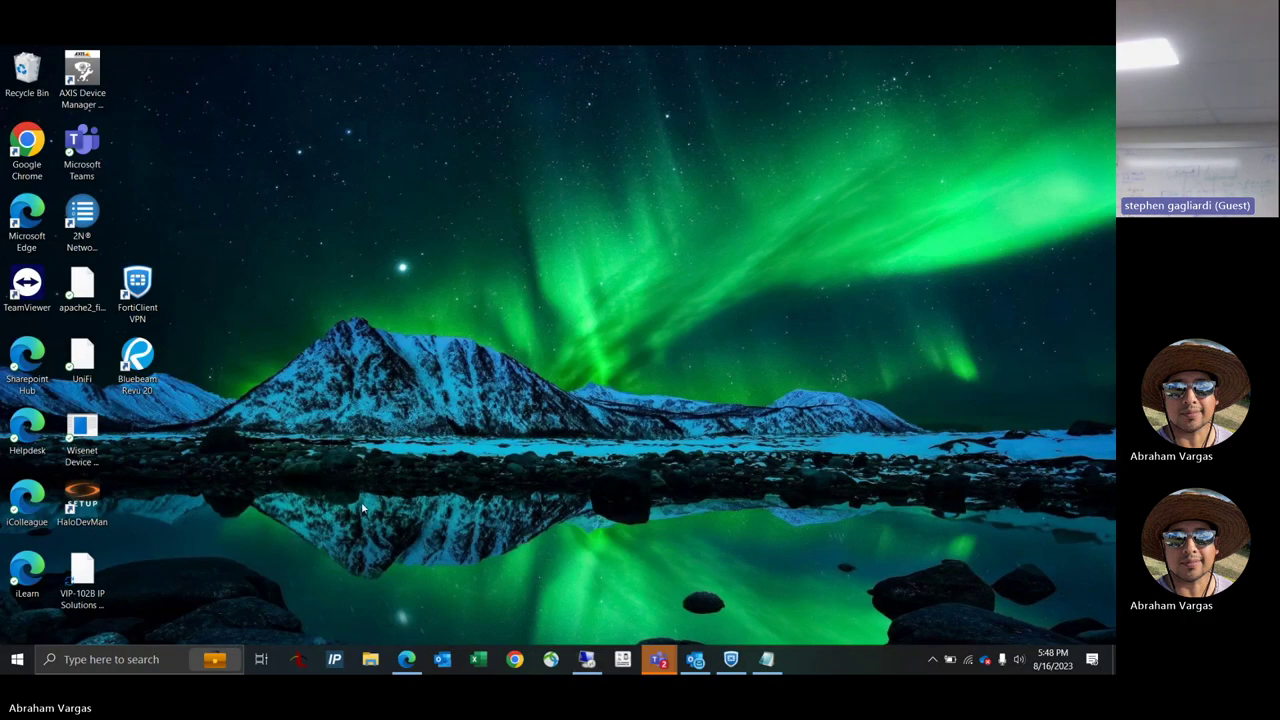
pyautogui.click(370, 660)
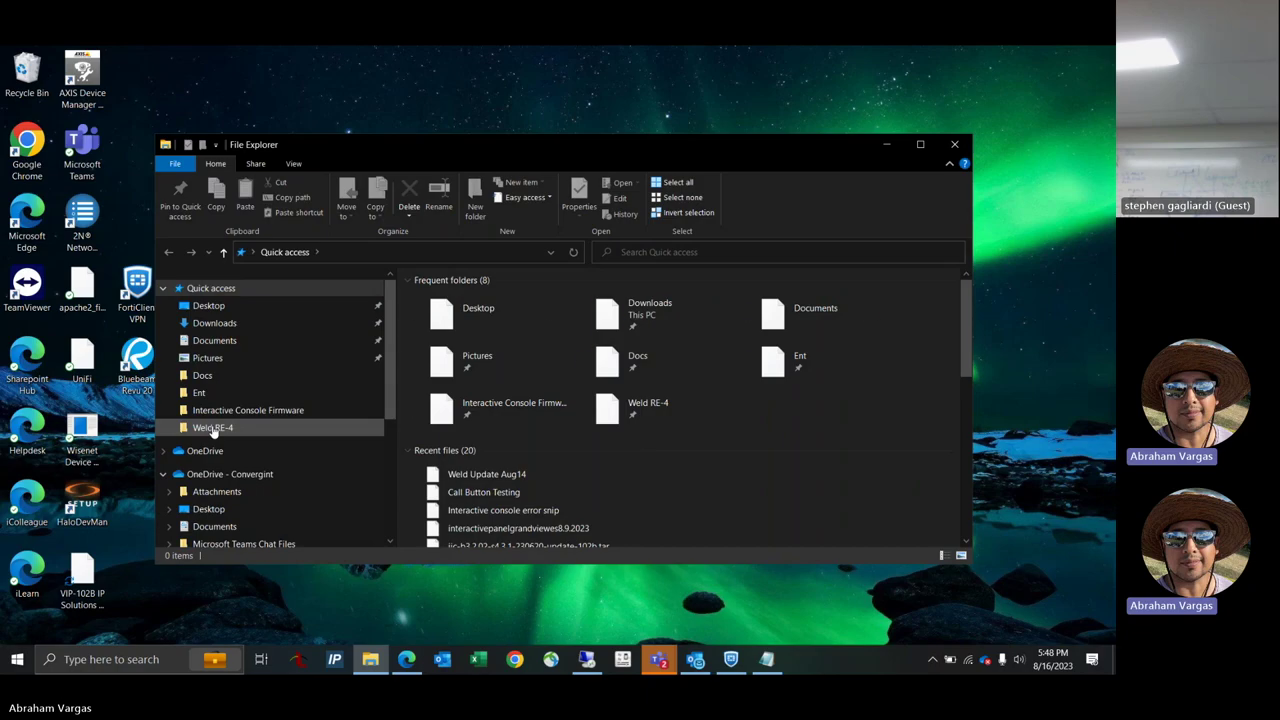
pyautogui.click(212, 427)
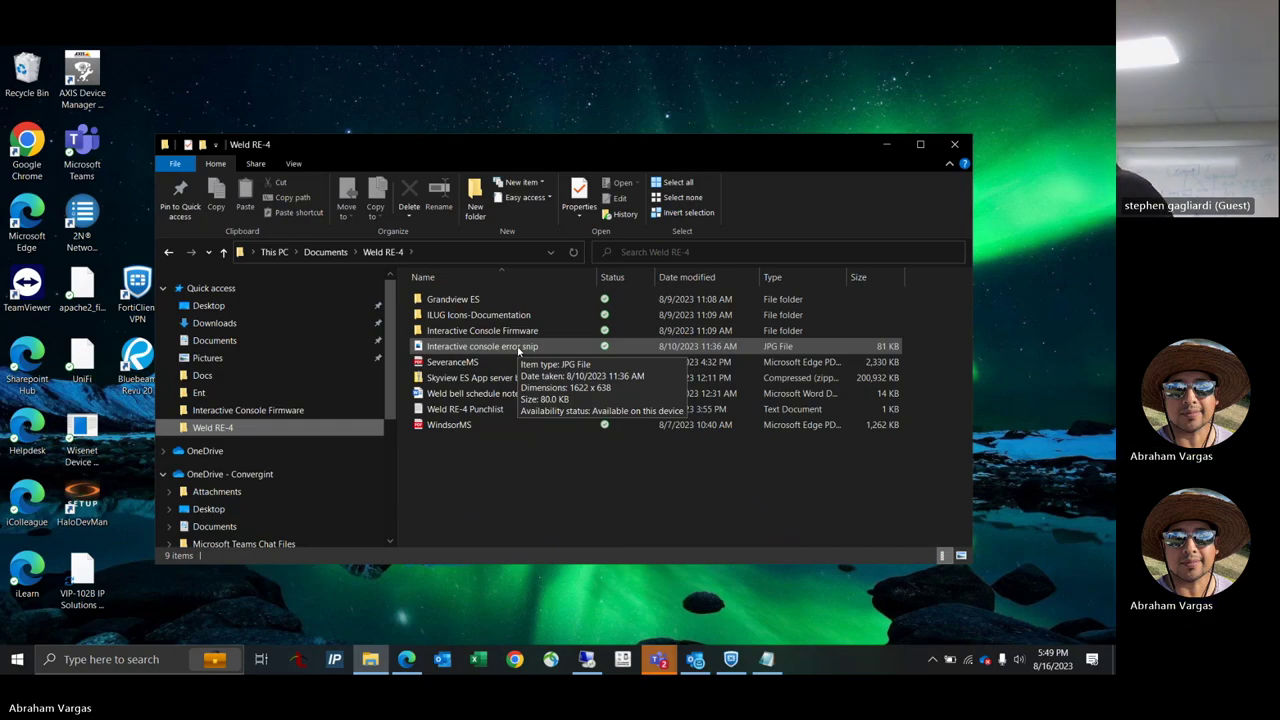
pyautogui.click(517, 347)
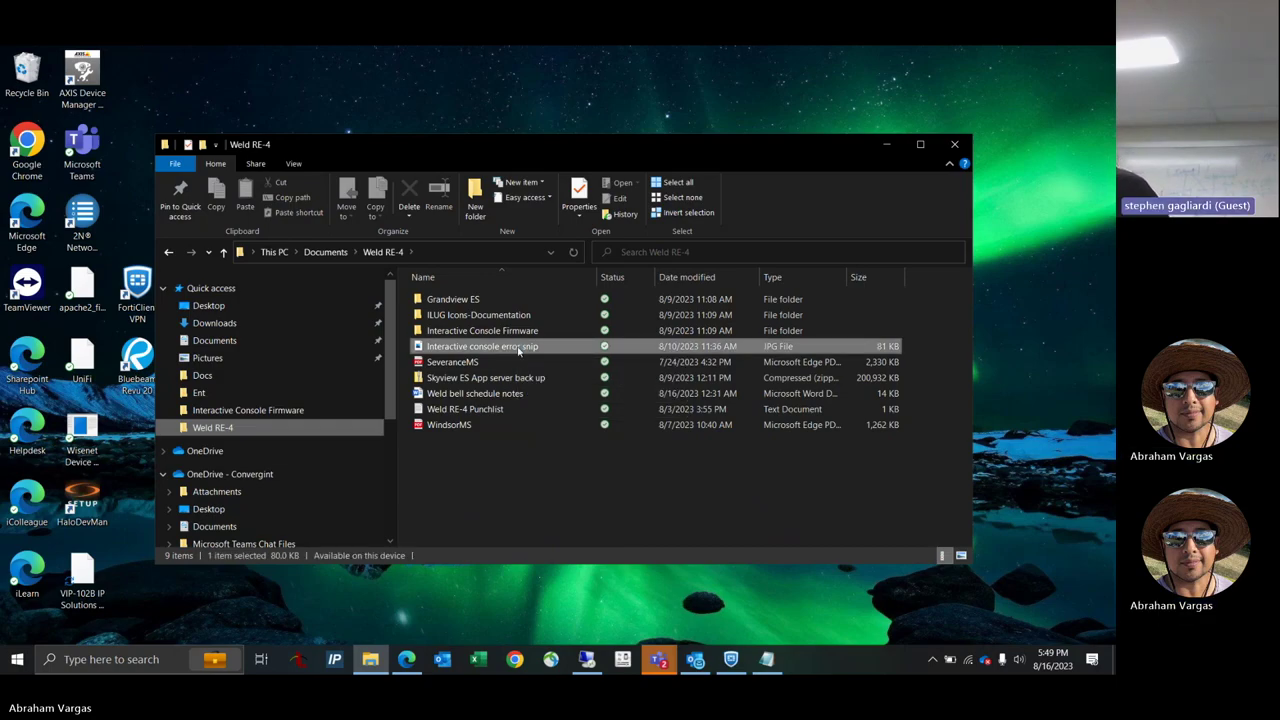
pyautogui.doubleClick(517, 347)
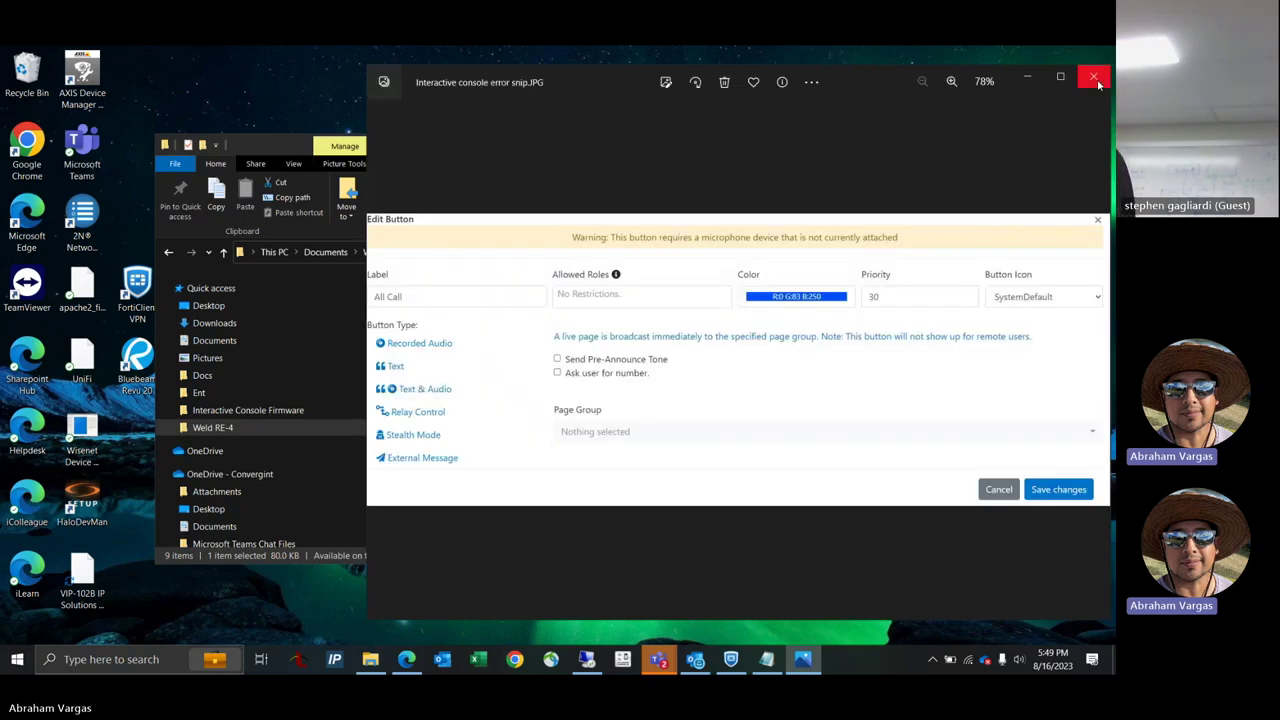
# Close the error snip in Photos and the Weld RE-4 File Explorer window.
pyautogui.click(1097, 79)
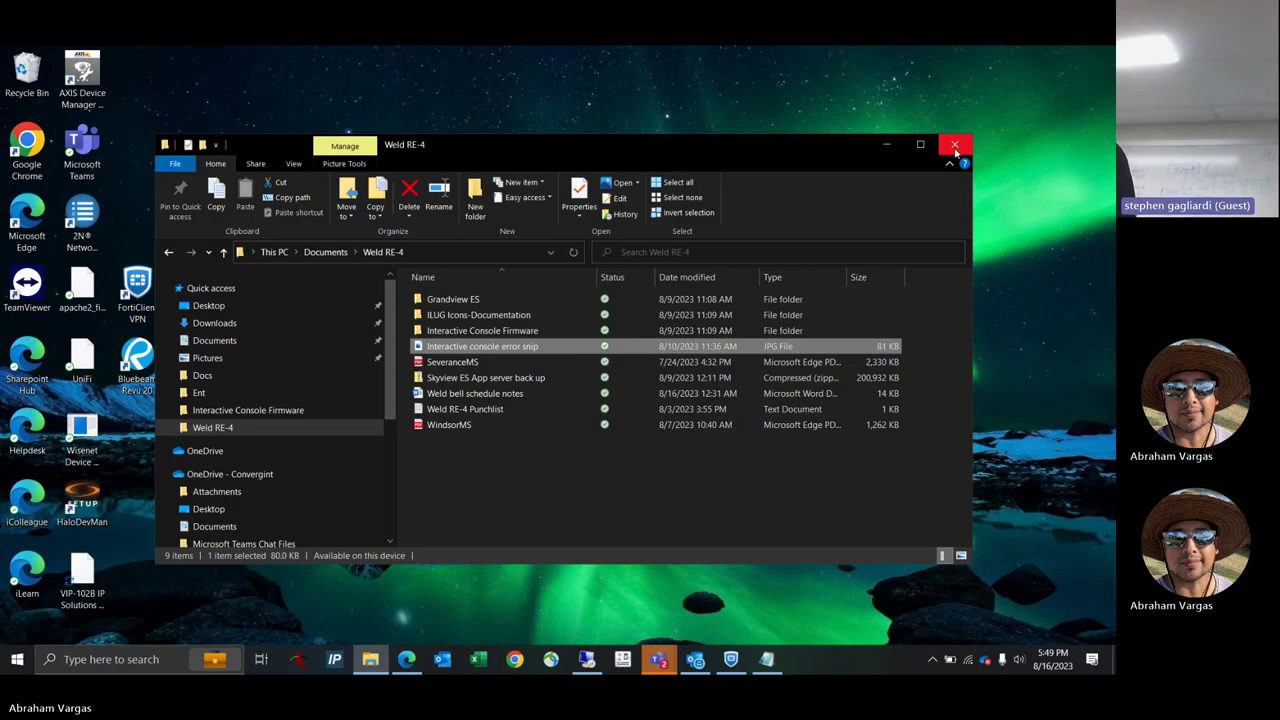
pyautogui.click(955, 149)
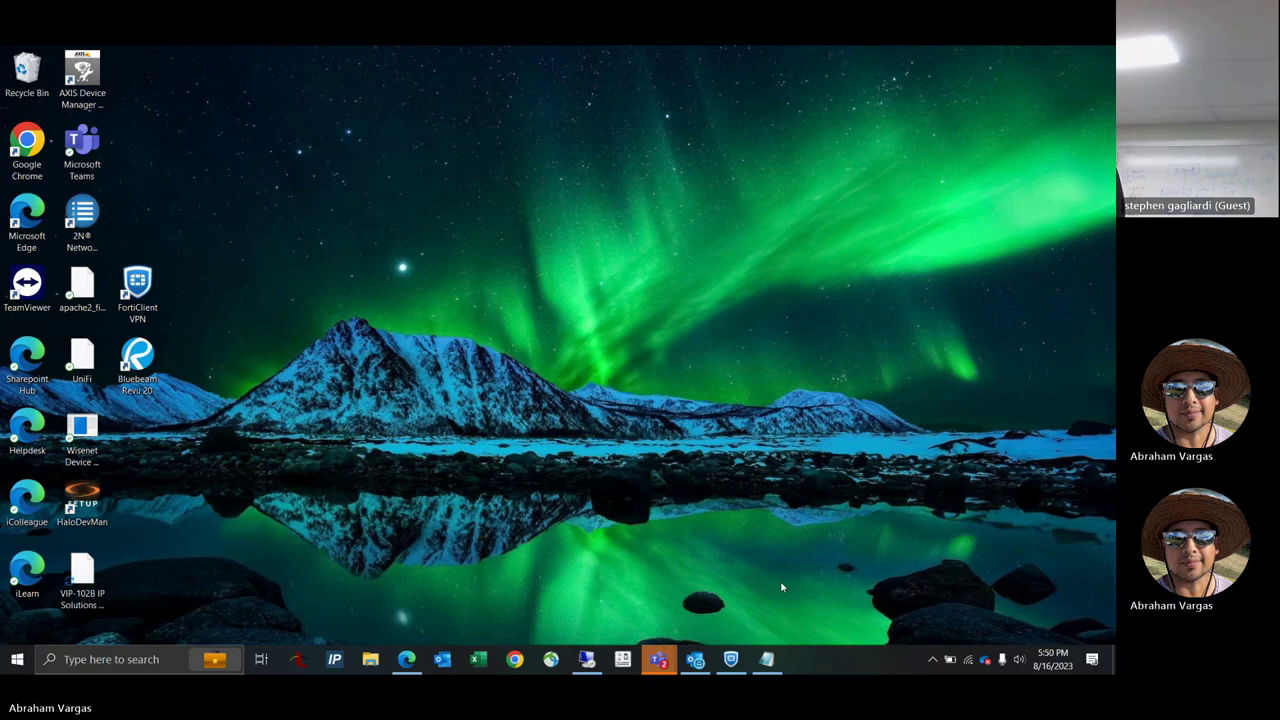
# Bring the Weld training meeting window back up from the Teams taskbar preview.
pyautogui.moveTo(657, 657)
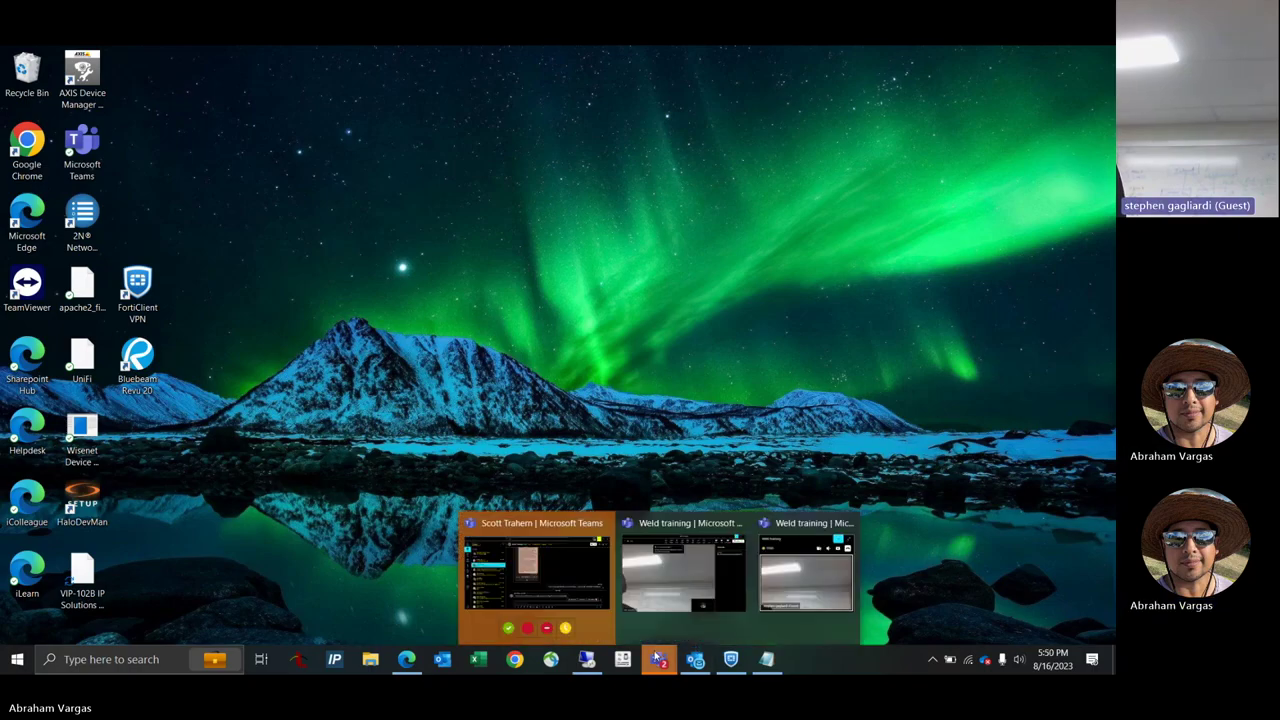
pyautogui.click(828, 572)
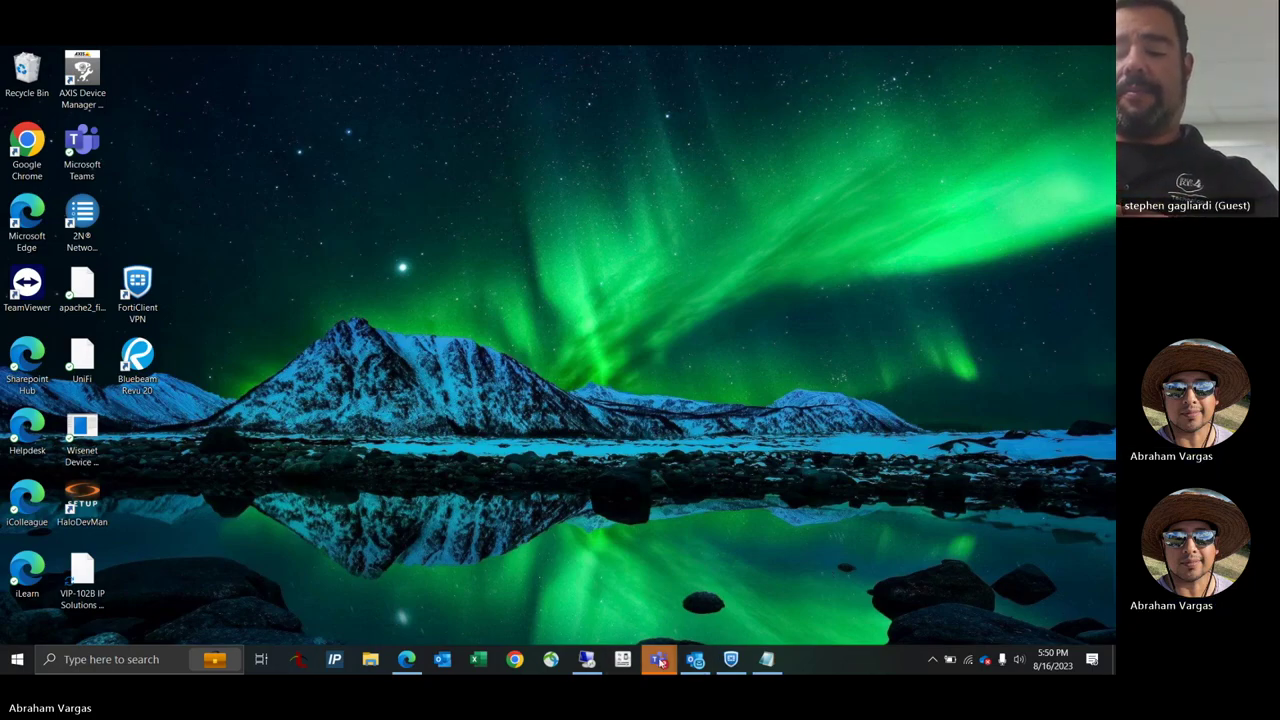
pyautogui.moveTo(658, 659)
pyautogui.click(736, 590)
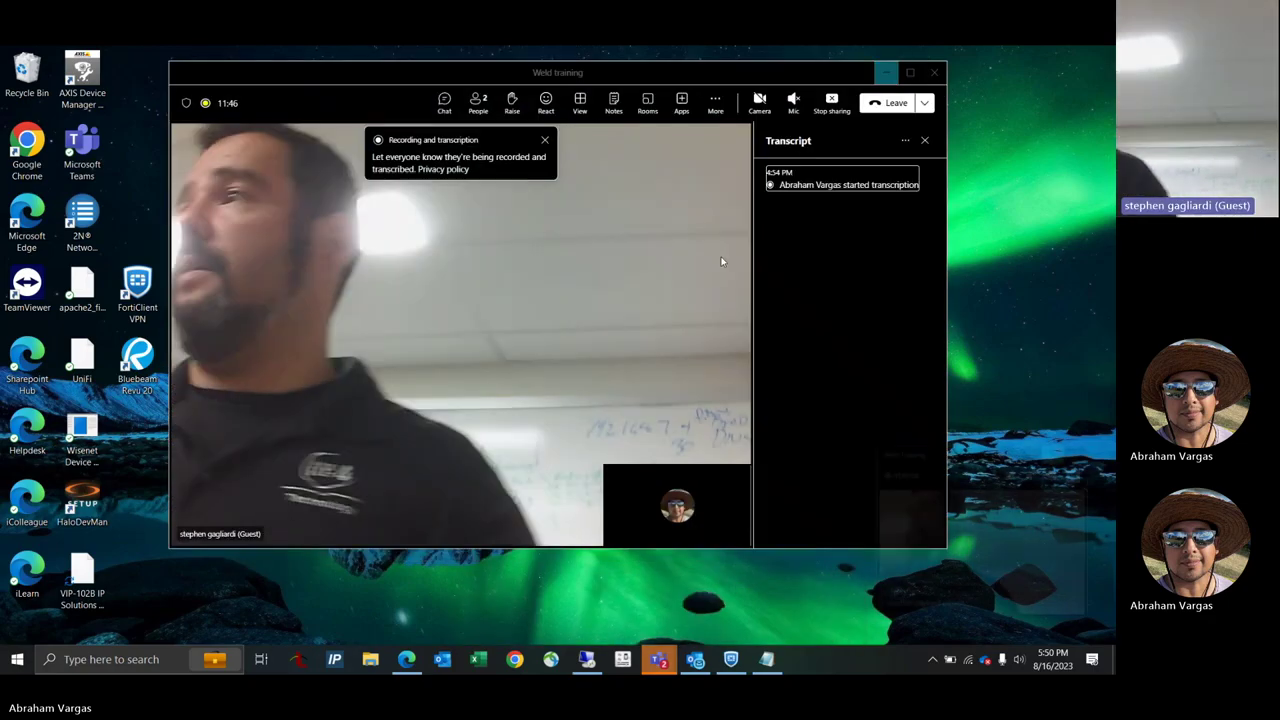
# Choose Stop recording under Record and transcribe in the meeting's More menu.
pyautogui.click(715, 103)
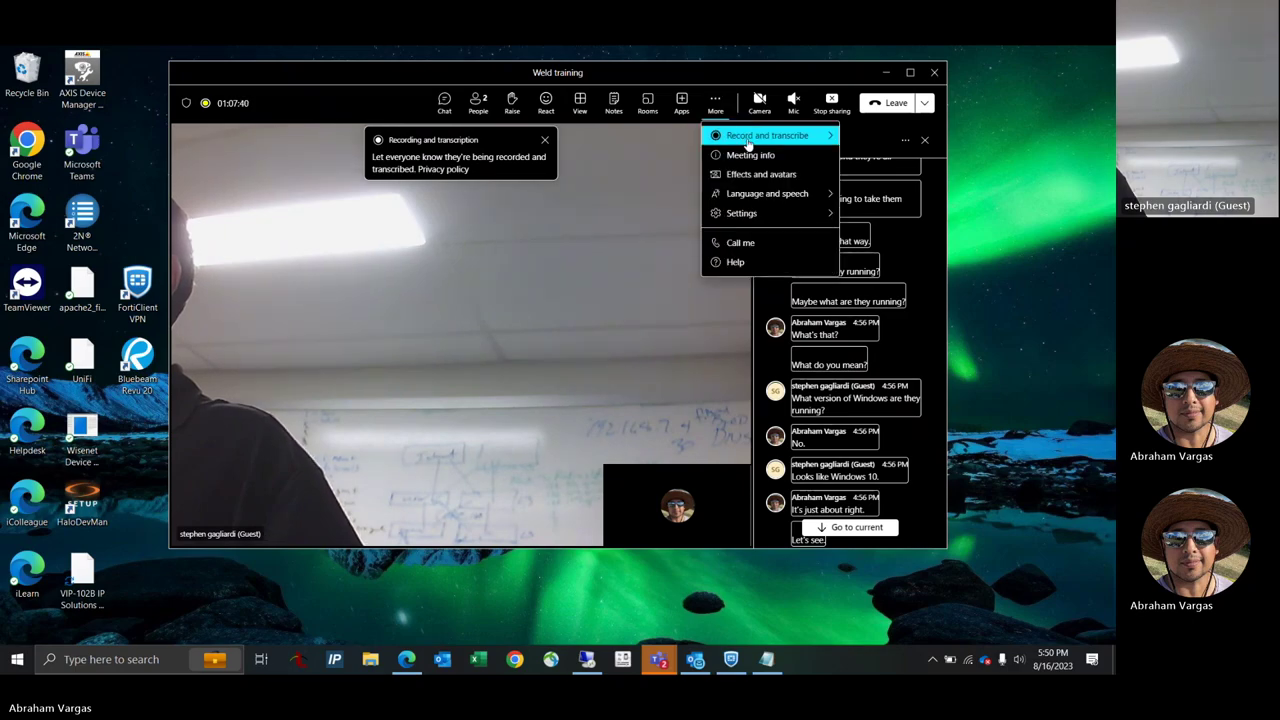
pyautogui.moveTo(707, 140)
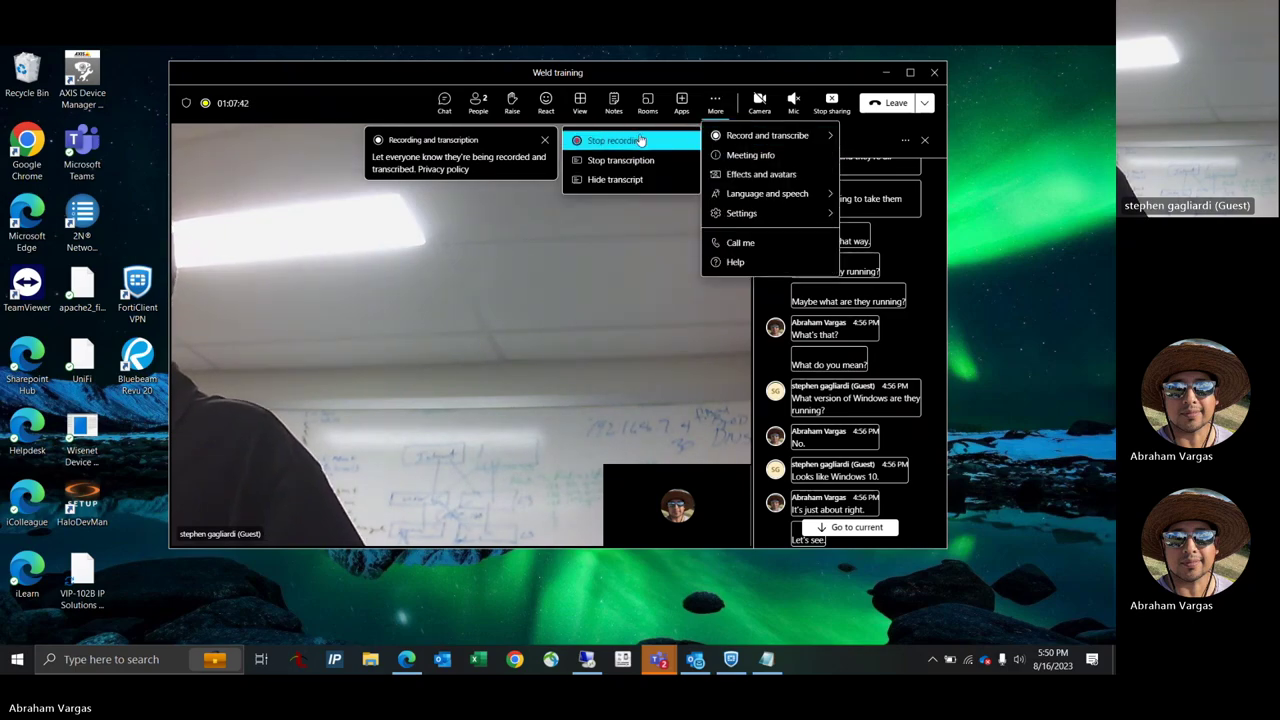
pyautogui.click(640, 140)
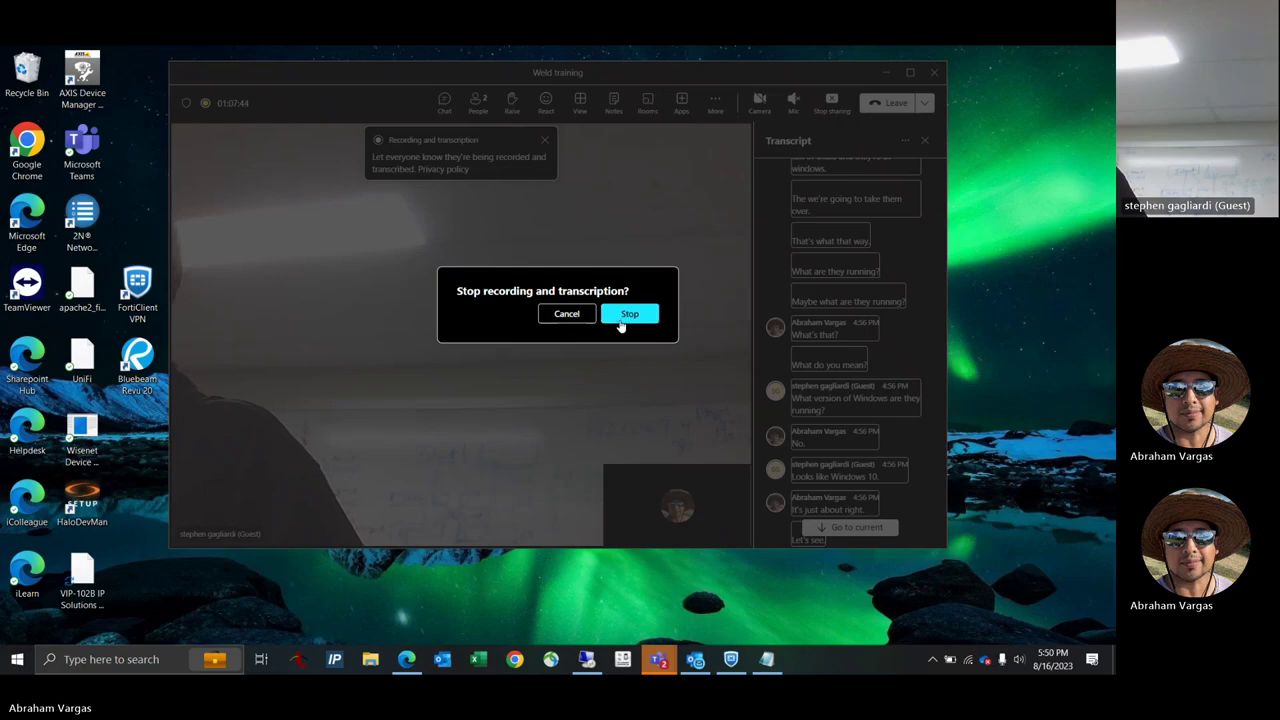